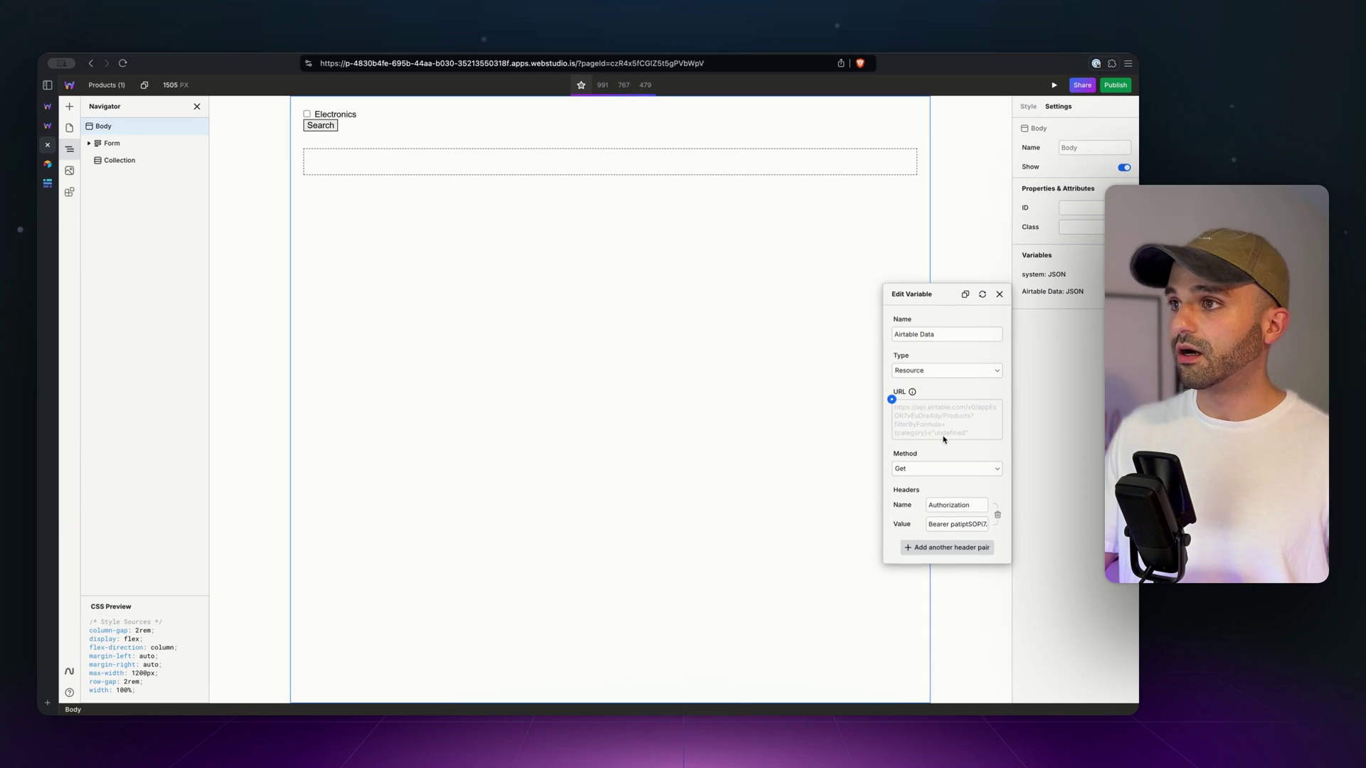
Step: Preview the products page filtered by Electronics and inspect the category value in the Airtable Data resource URL
{"action": "double_click", "coordinate": [938, 435]}
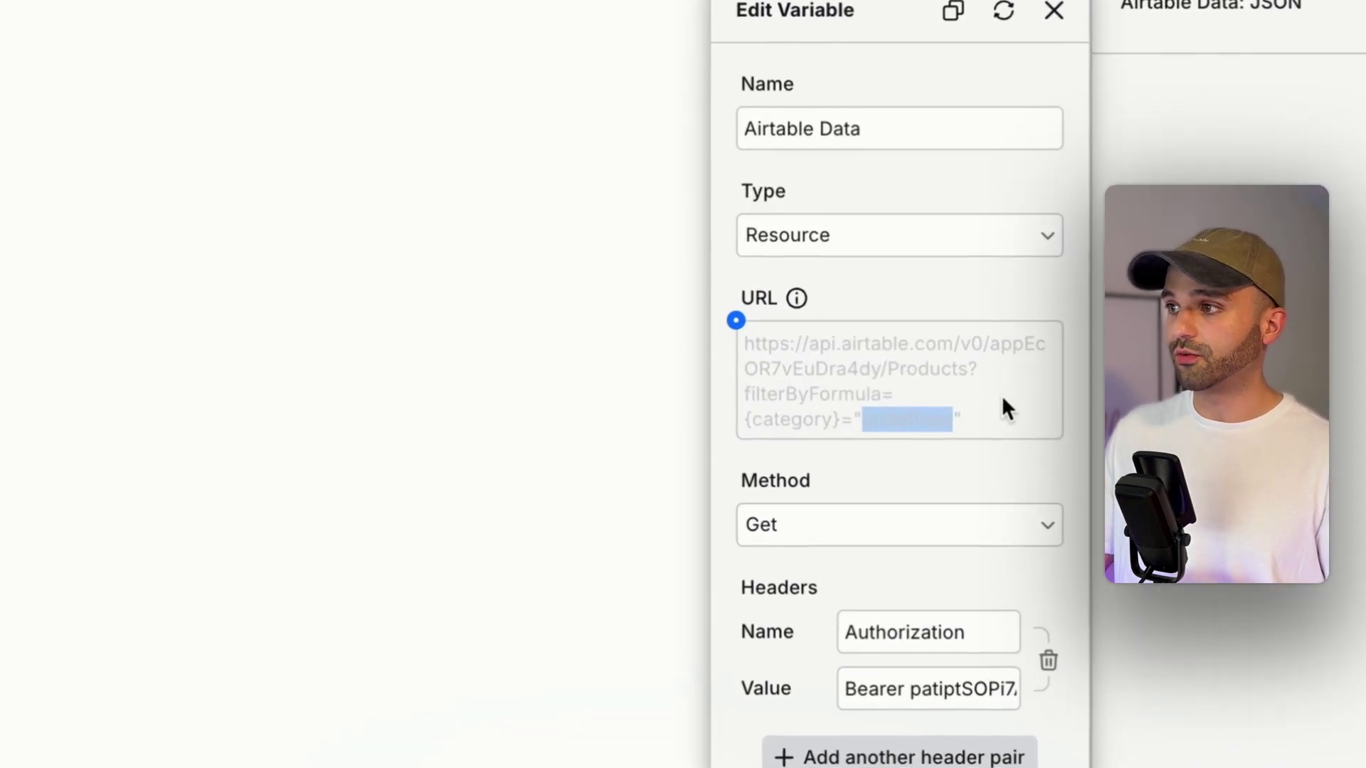
{"action": "left_click", "coordinate": [995, 407]}
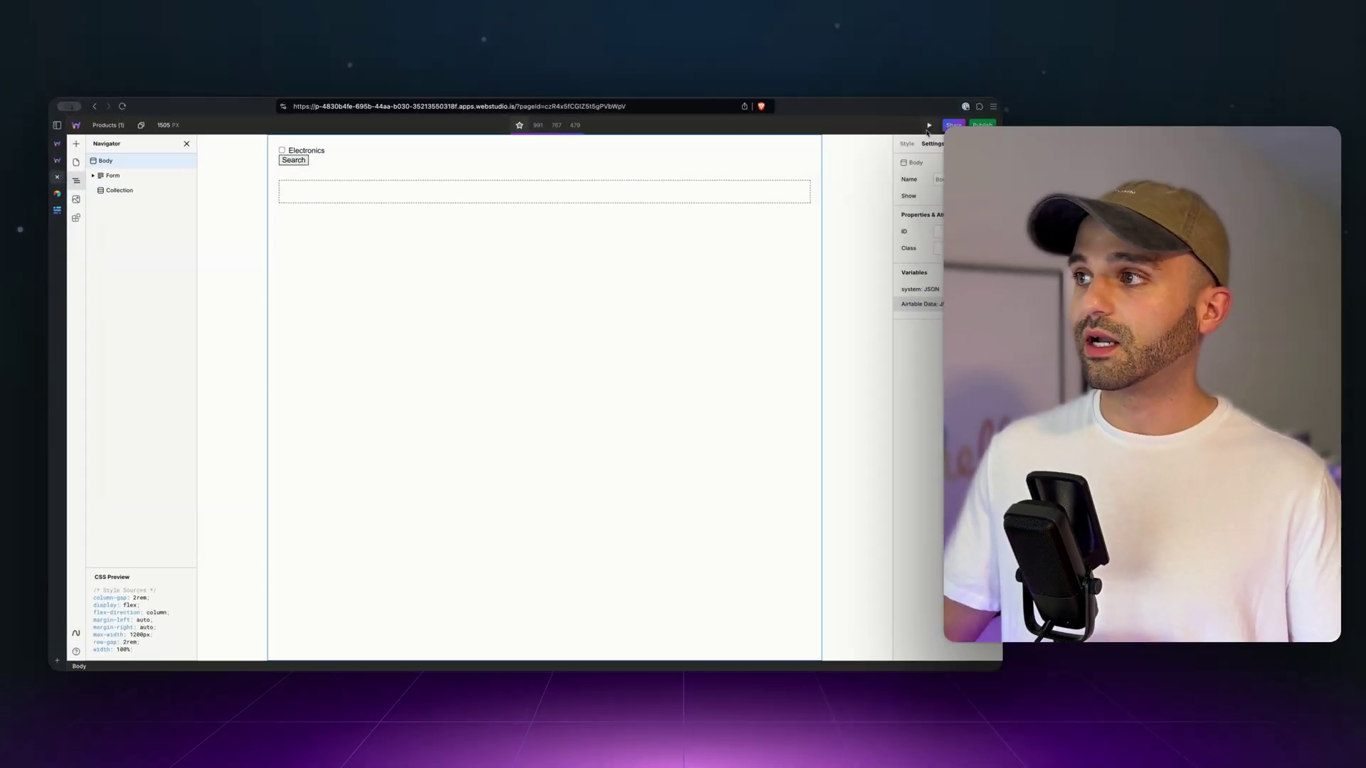
{"action": "left_click", "coordinate": [928, 127]}
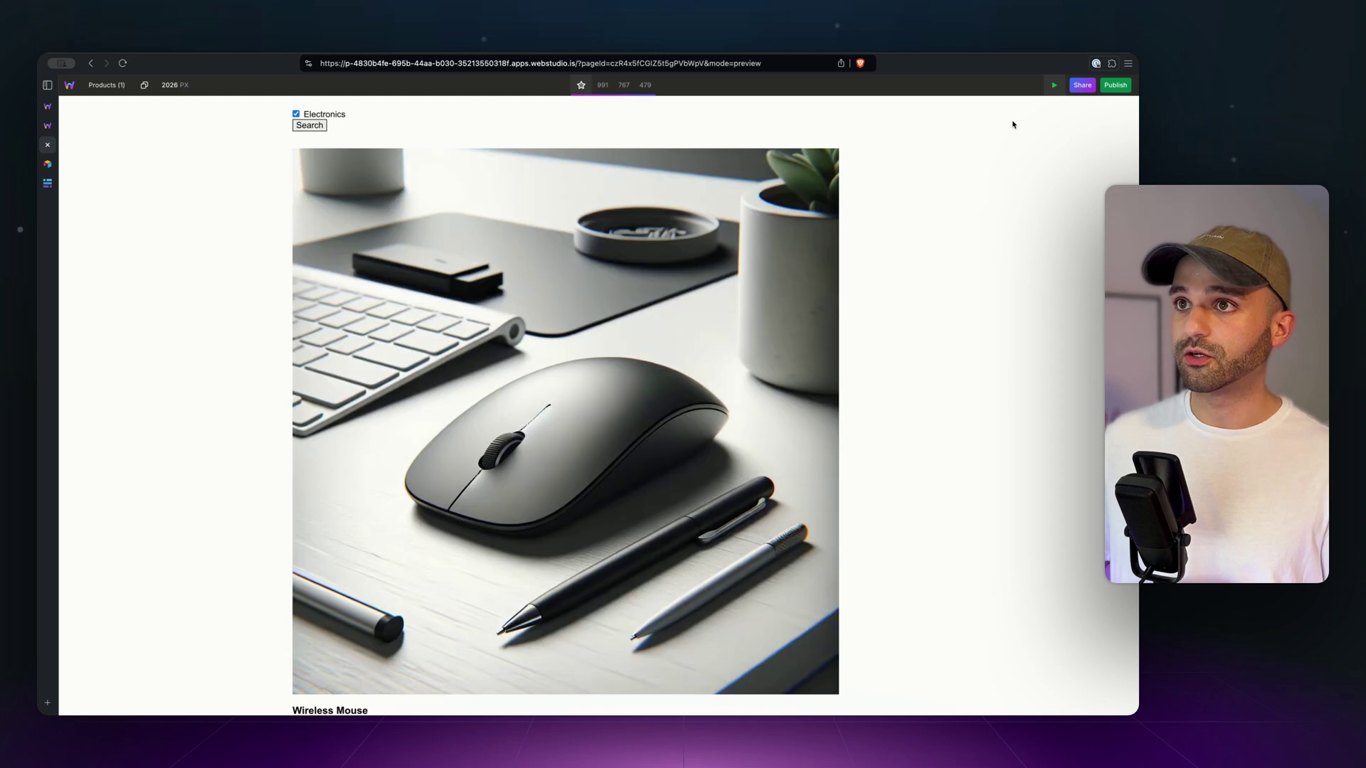
{"action": "left_click", "coordinate": [1056, 85]}
{"action": "left_click", "coordinate": [1067, 292]}
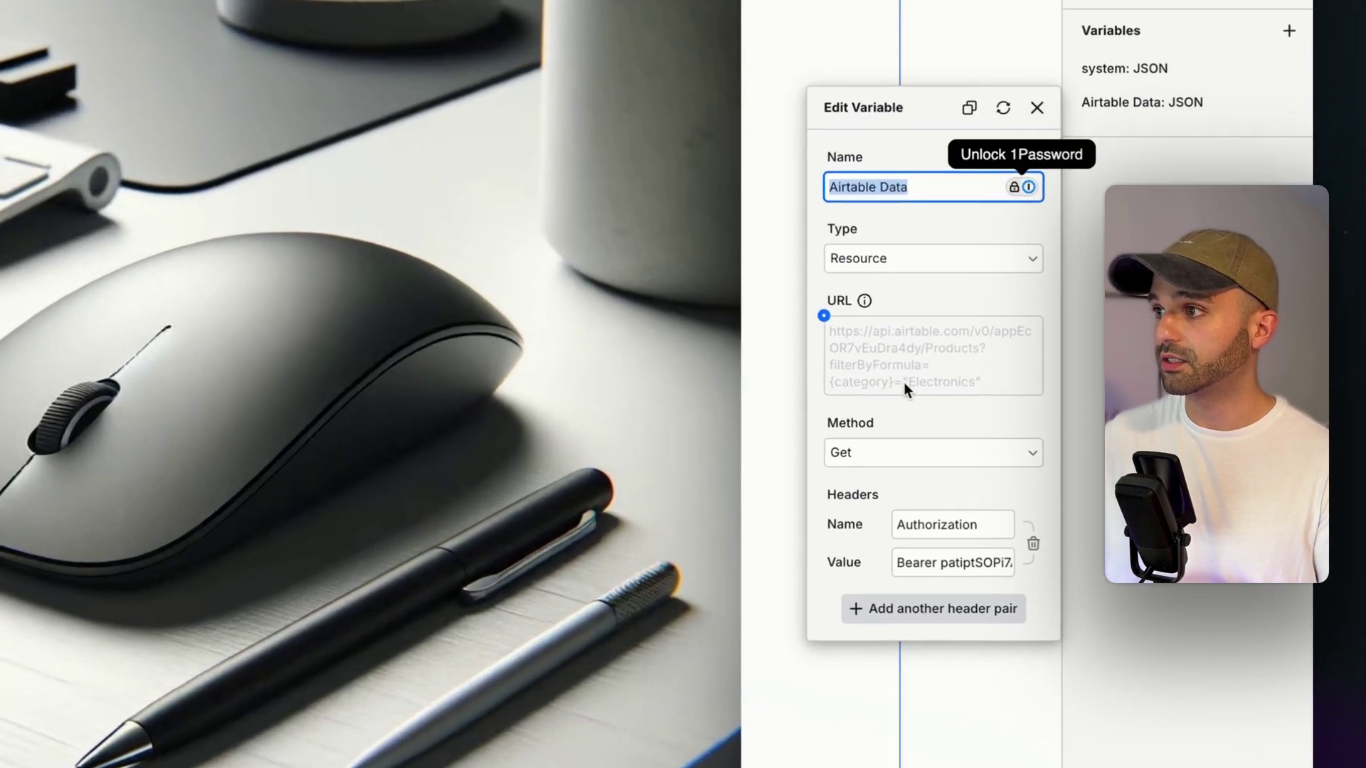
{"action": "left_click_drag", "start_coordinate": [931, 432], "coordinate": [961, 436]}
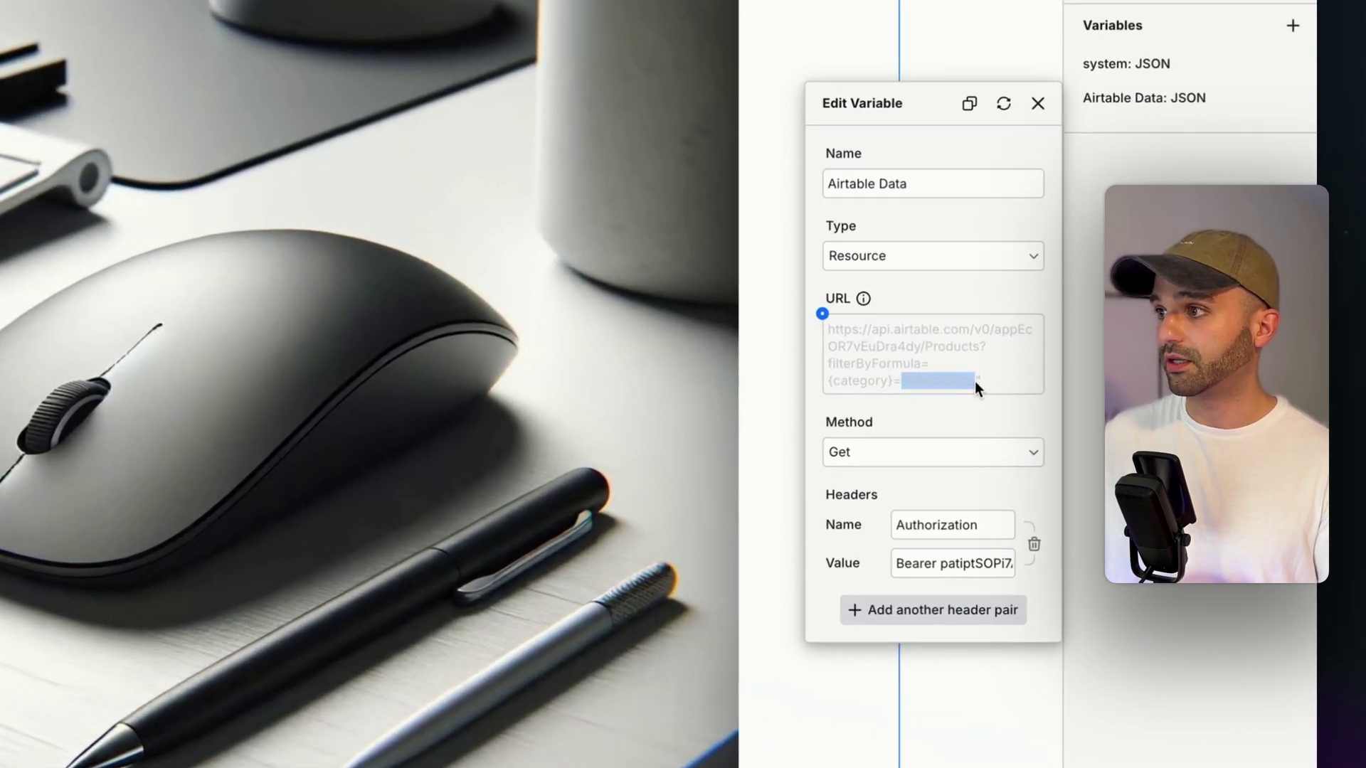
{"action": "key", "text": "Escape"}
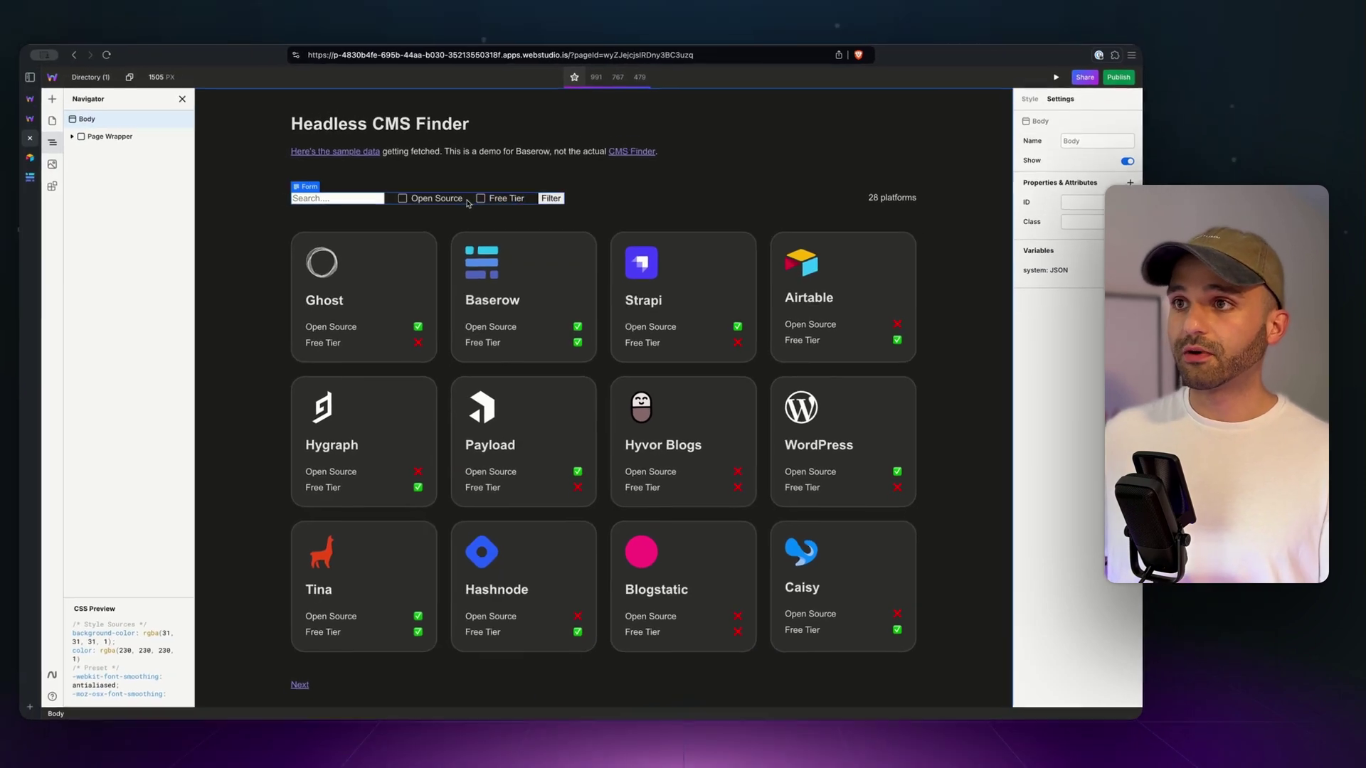
Step: Inspect the filter values in the URL of the Page Wrapper's Baserow Data resource on the directory page
{"action": "left_click", "coordinate": [129, 140]}
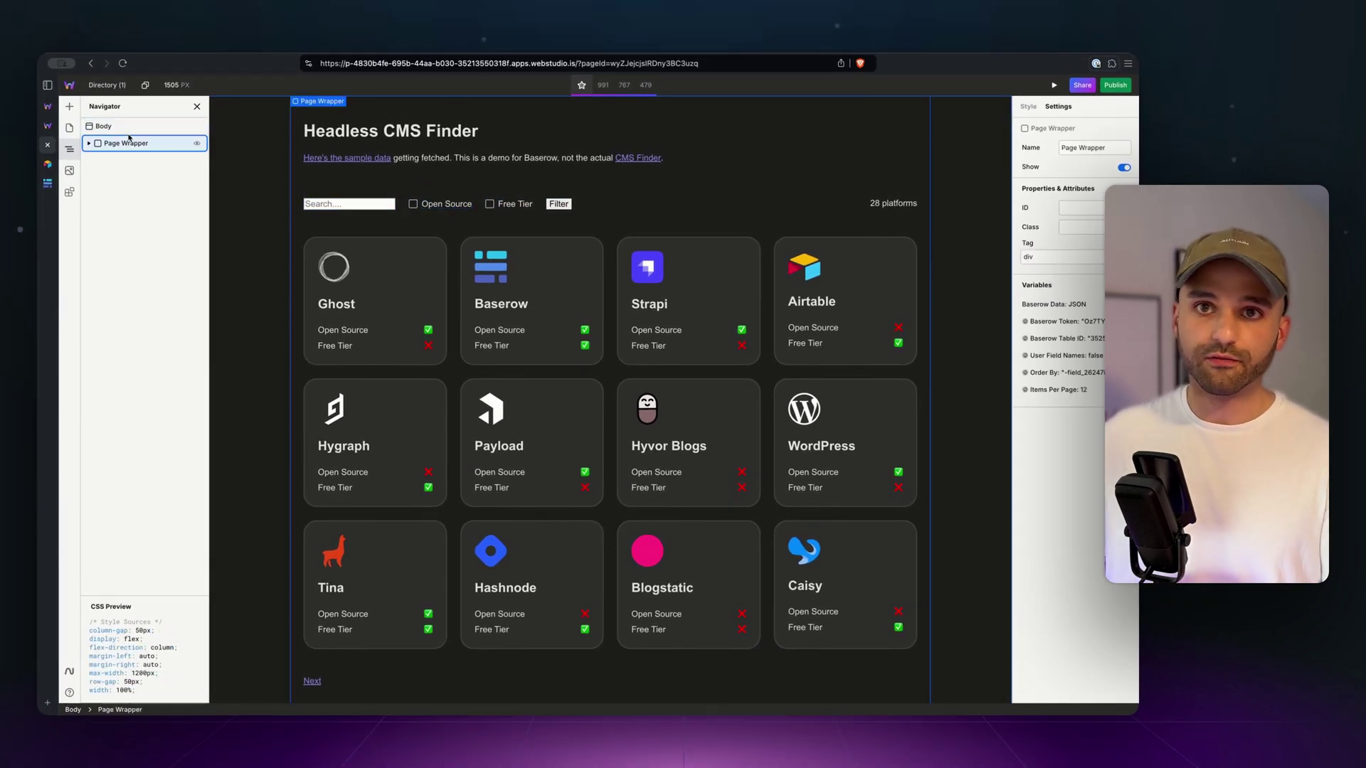
{"action": "left_click", "coordinate": [1069, 304]}
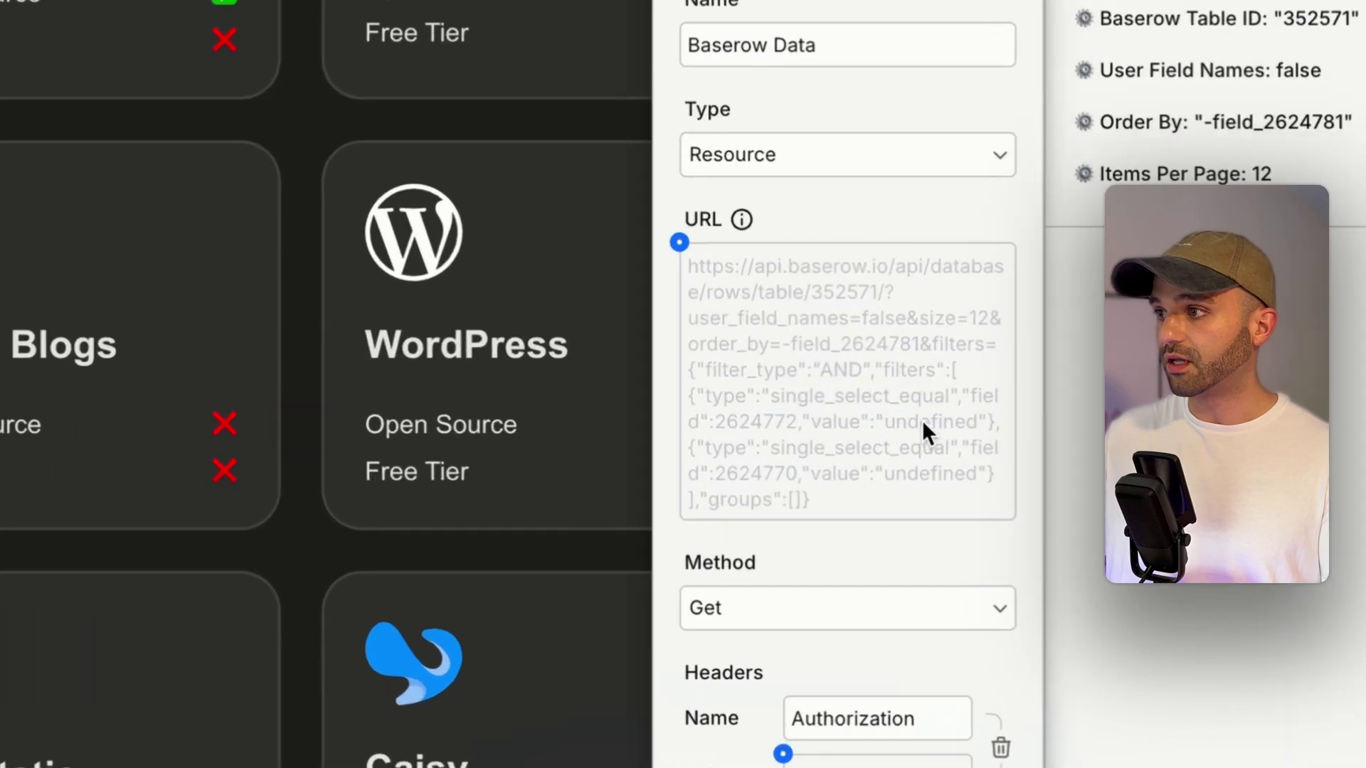
{"action": "double_click", "coordinate": [971, 489]}
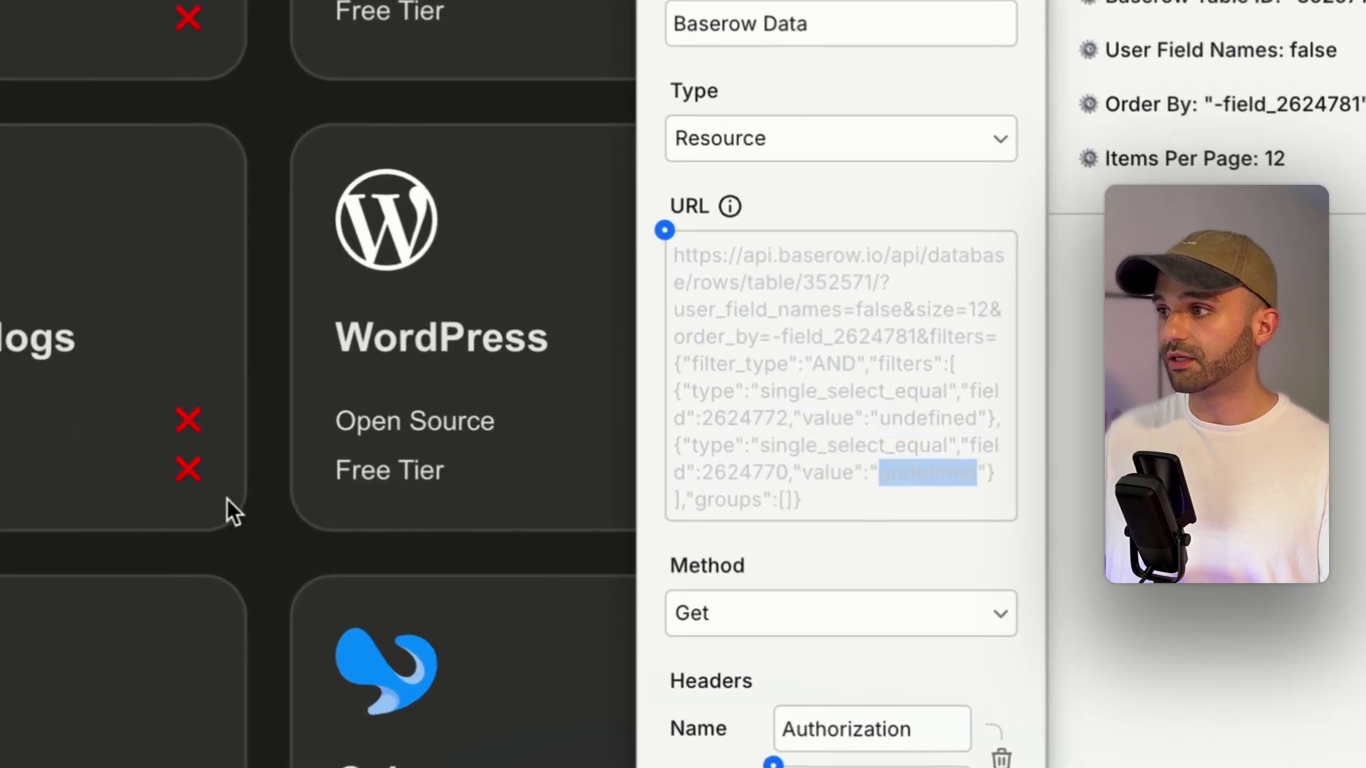
{"action": "left_click", "coordinate": [200, 126]}
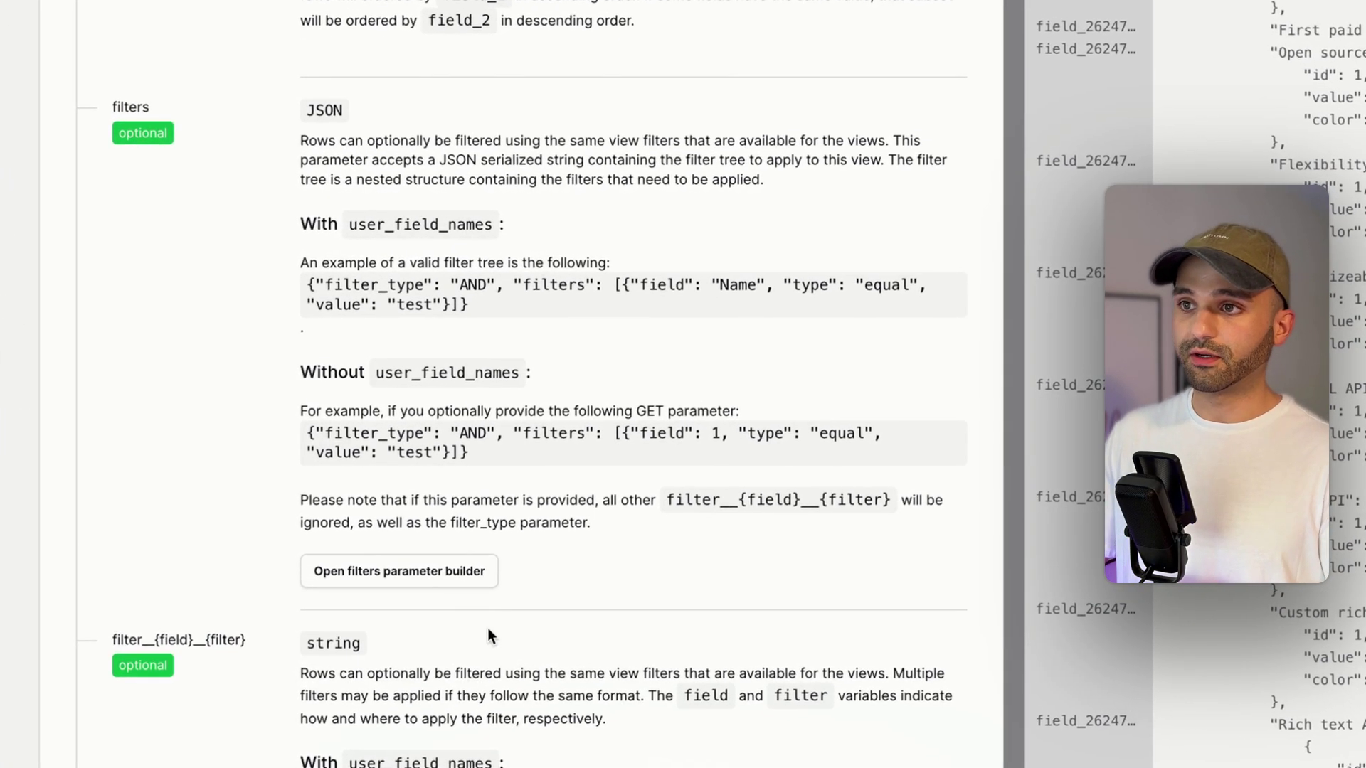
Step: Open the filters parameter builder in the Baserow API documentation, add two filters, and examine the field choices and generated filter JSON
{"action": "left_click", "coordinate": [434, 578]}
{"action": "left_click", "coordinate": [609, 388]}
{"action": "left_click", "coordinate": [661, 349]}
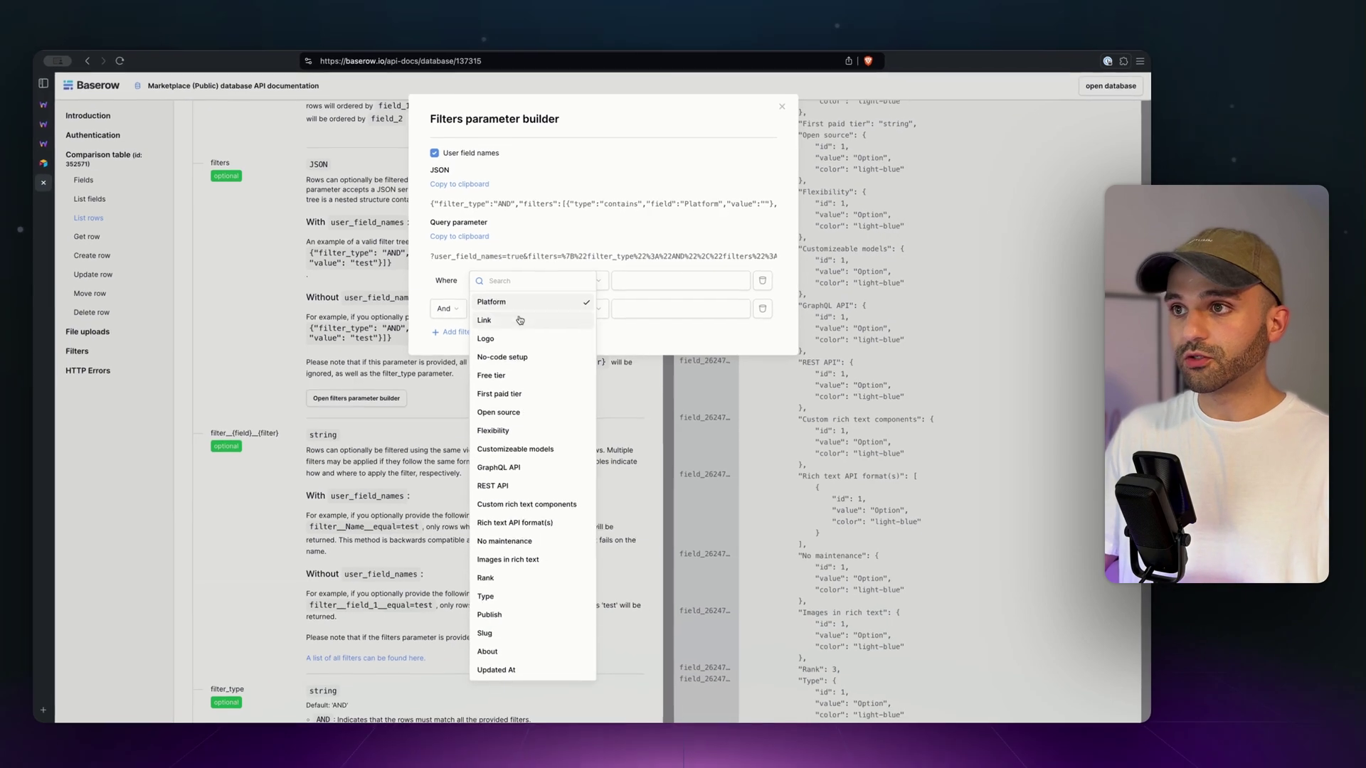
{"action": "left_click", "coordinate": [542, 227]}
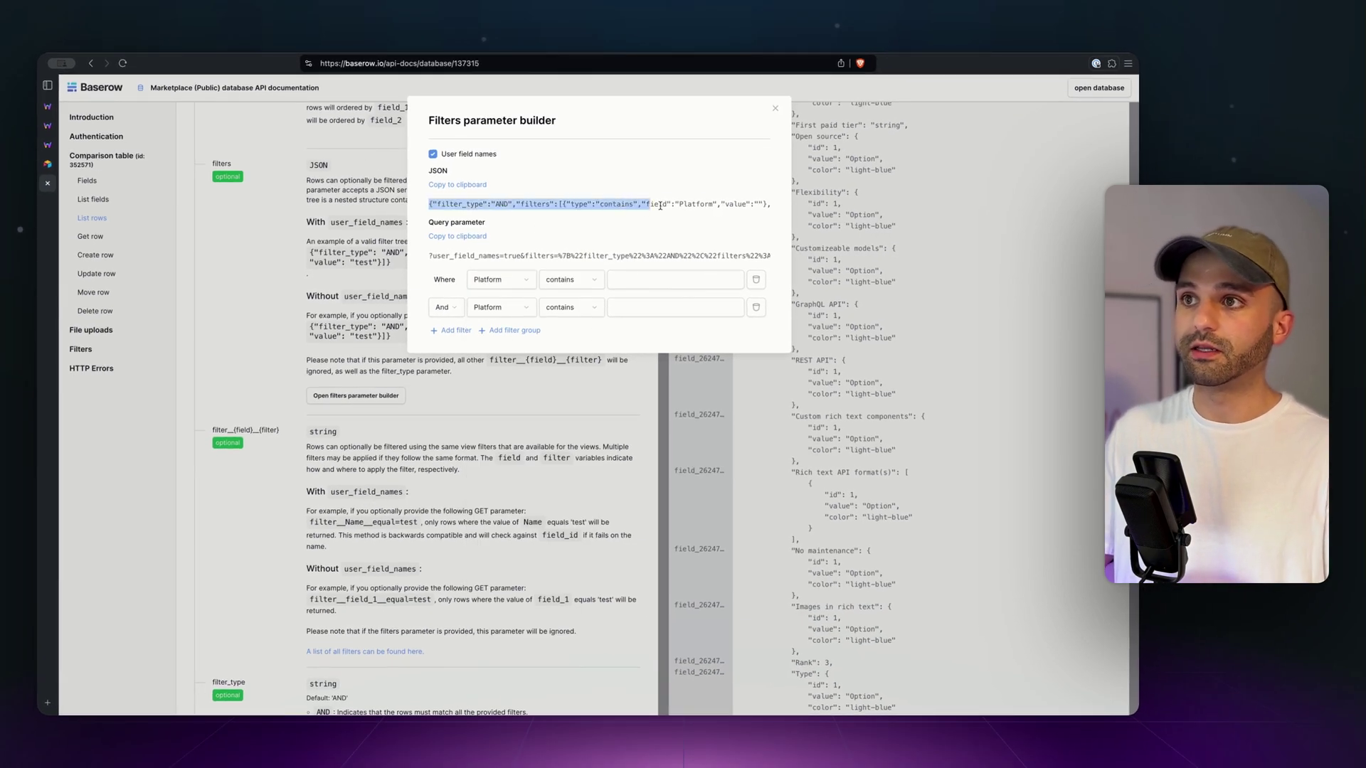
{"action": "left_click_drag", "start_coordinate": [764, 214], "coordinate": [769, 208]}
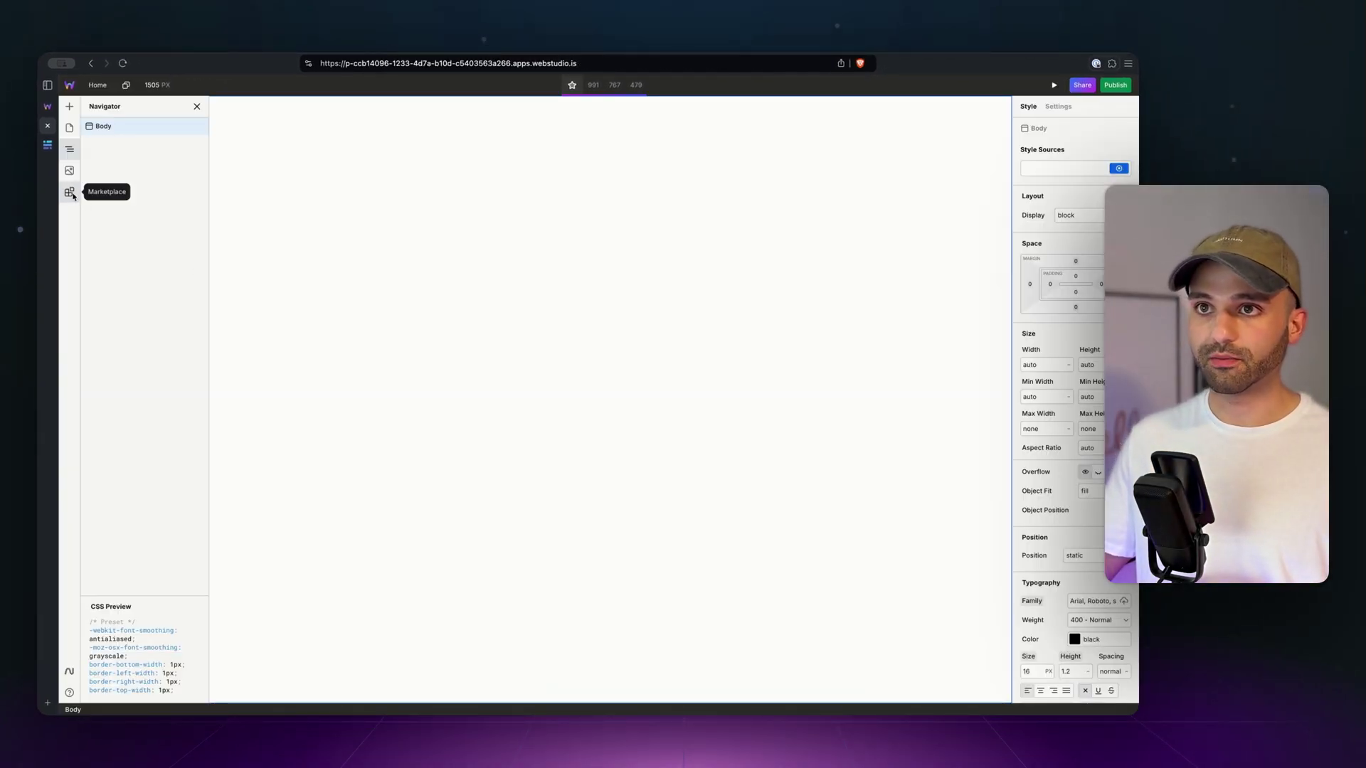
Step: Add the Directory page from the Baserow integration in the Marketplace to the project
{"action": "left_click", "coordinate": [69, 193]}
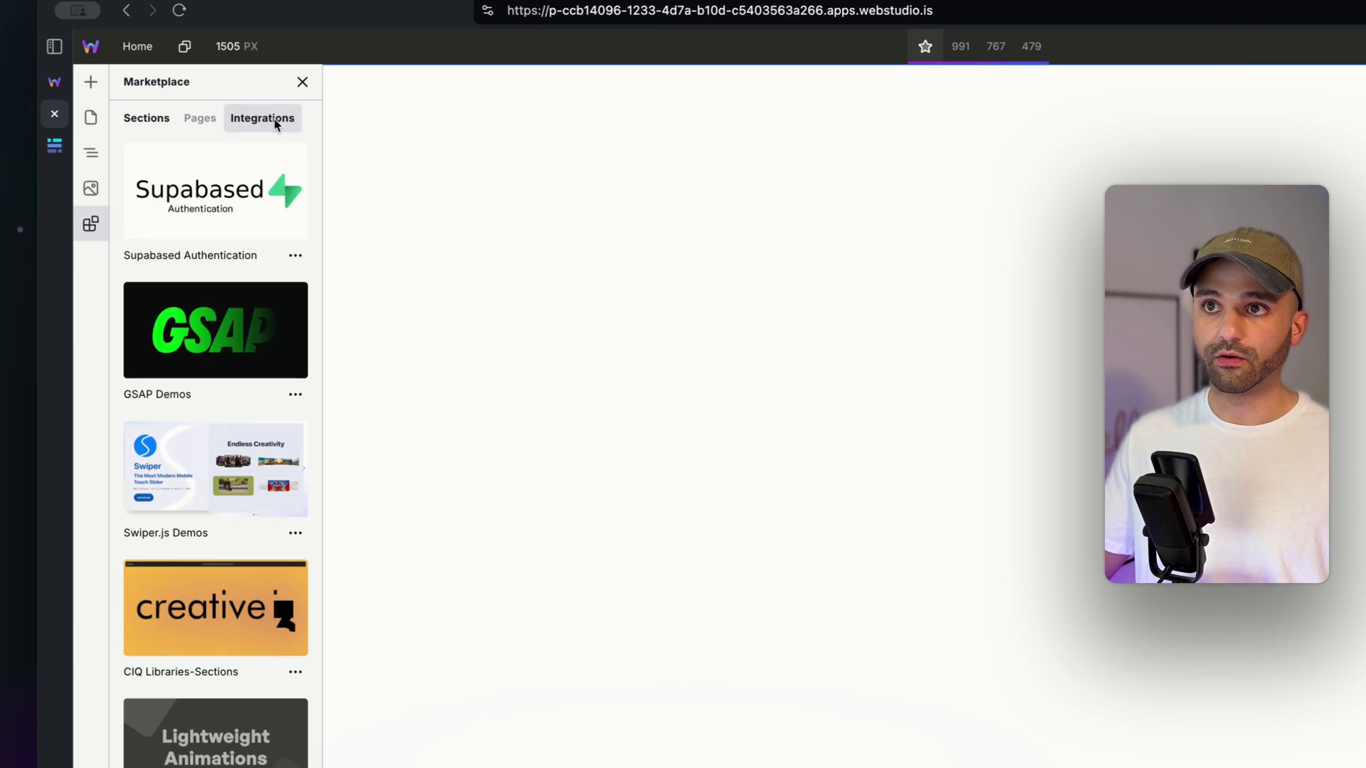
{"action": "left_click", "coordinate": [277, 123]}
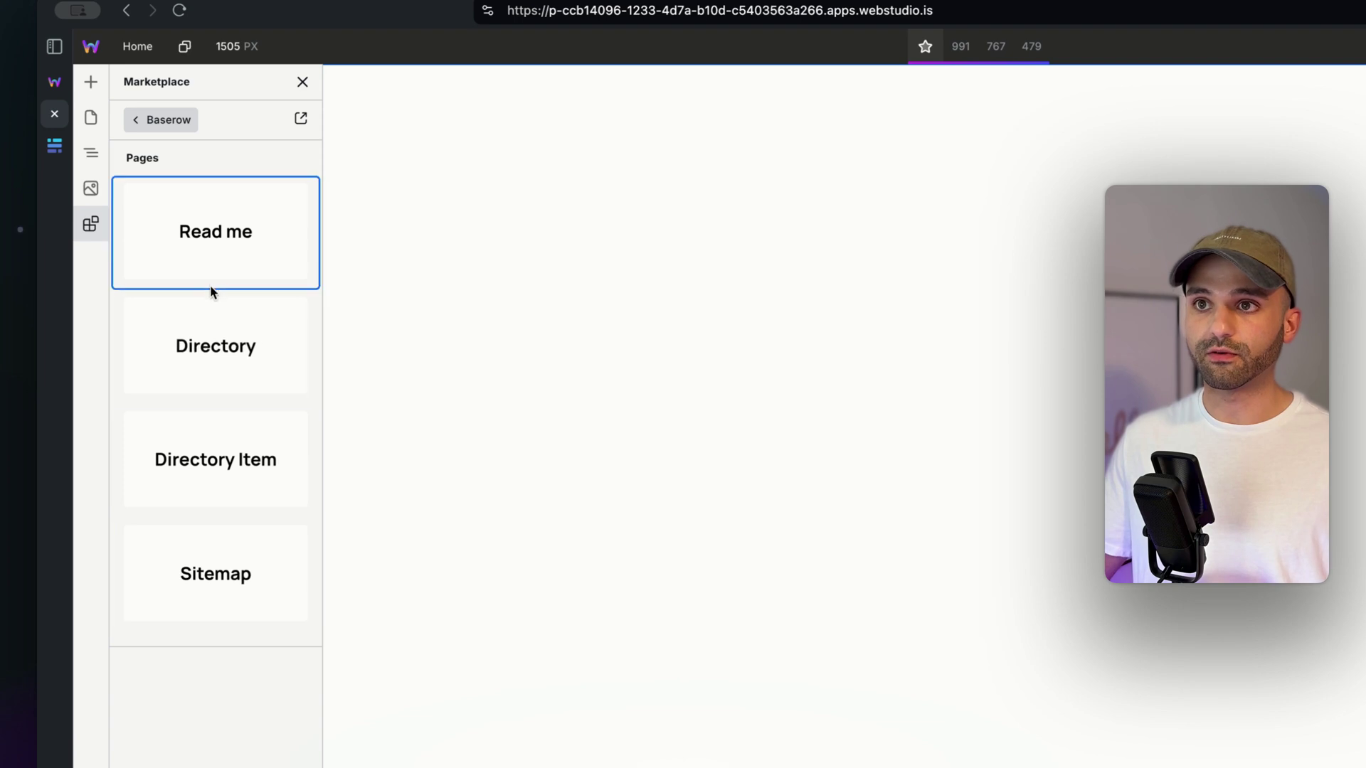
{"action": "left_click", "coordinate": [223, 359]}
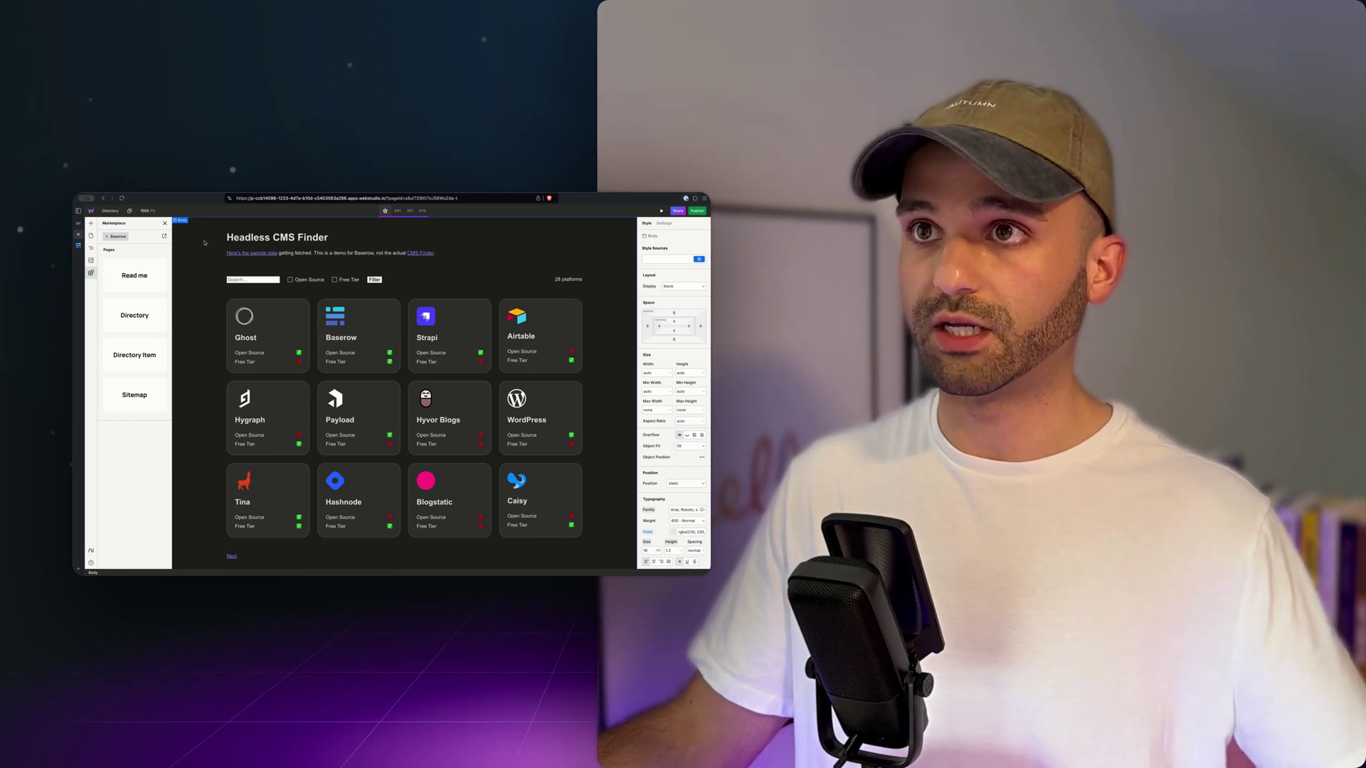
Step: Show the Page Wrapper's settings and inspect the configuration of its Baserow Data variable
{"action": "left_click", "coordinate": [91, 248]}
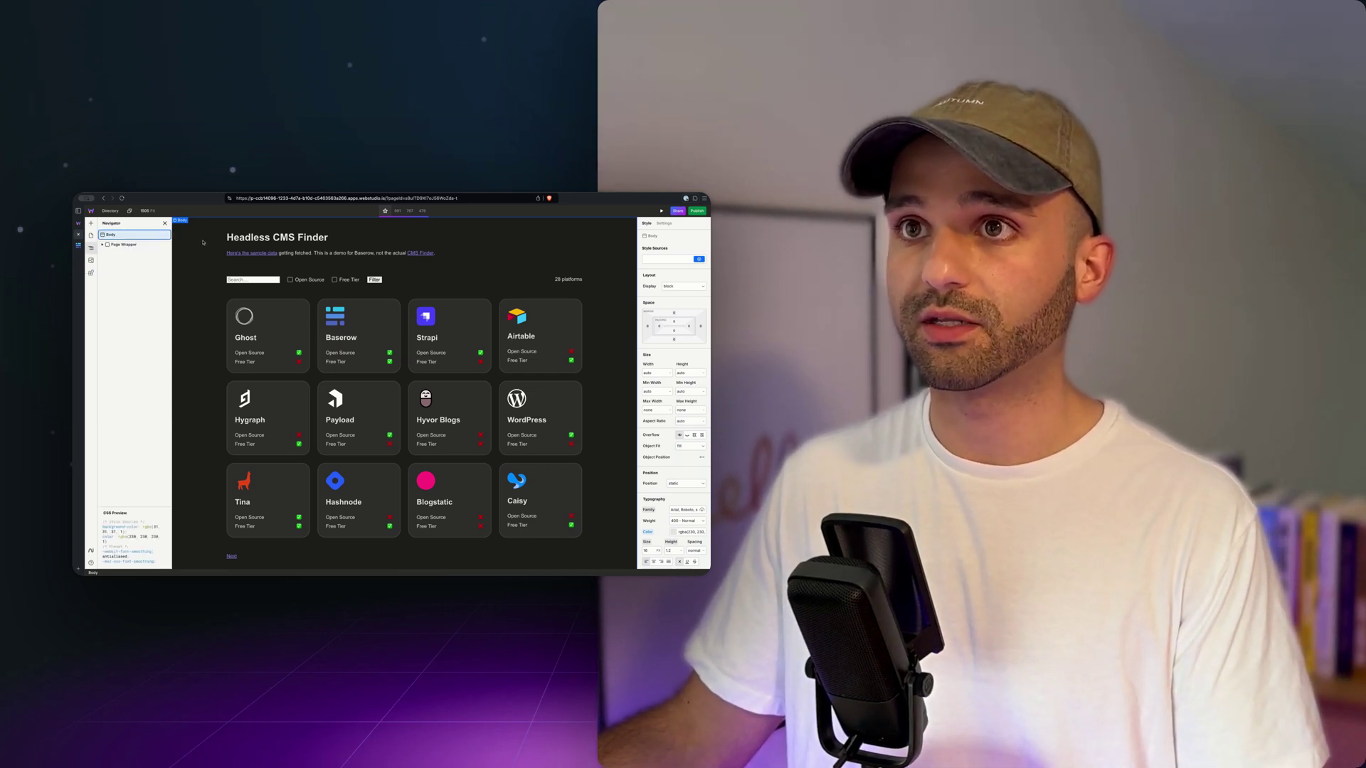
{"action": "left_click", "coordinate": [139, 244]}
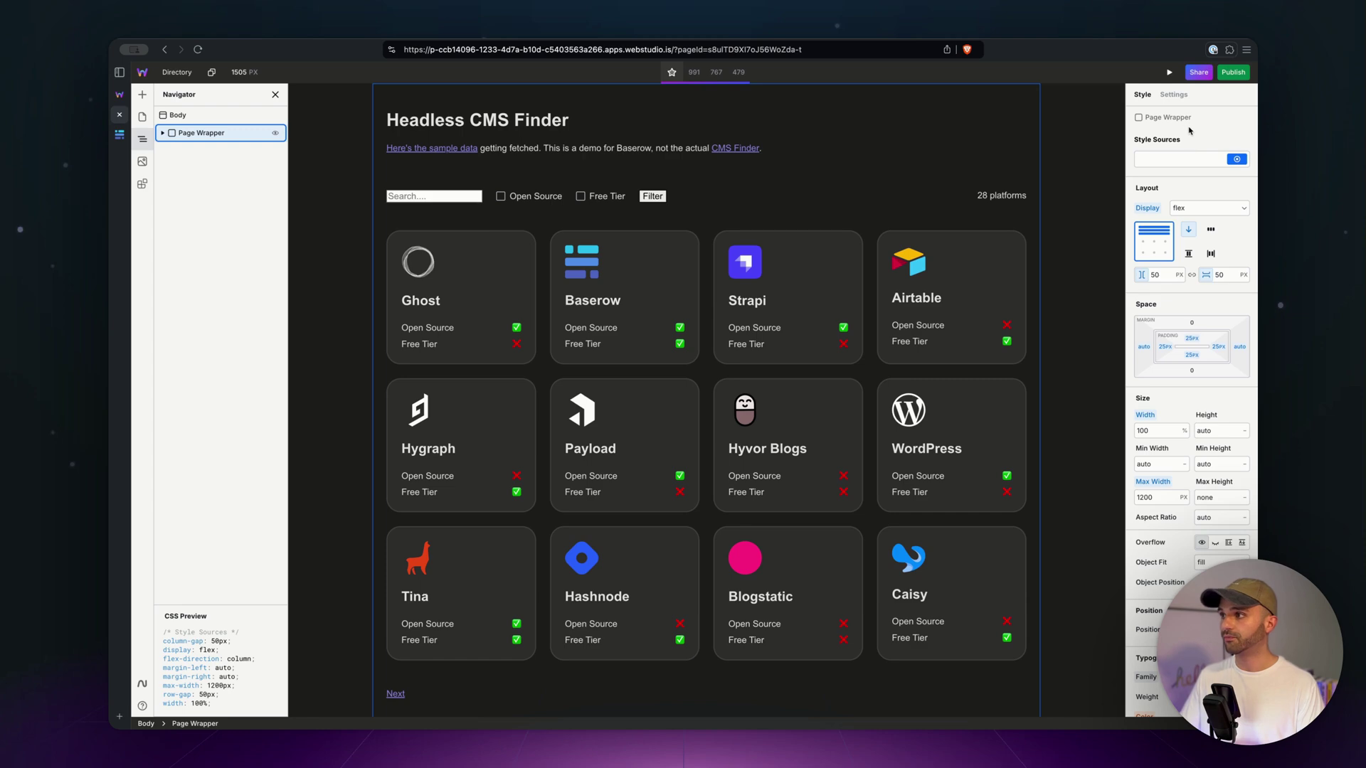
{"action": "left_click", "coordinate": [1173, 94]}
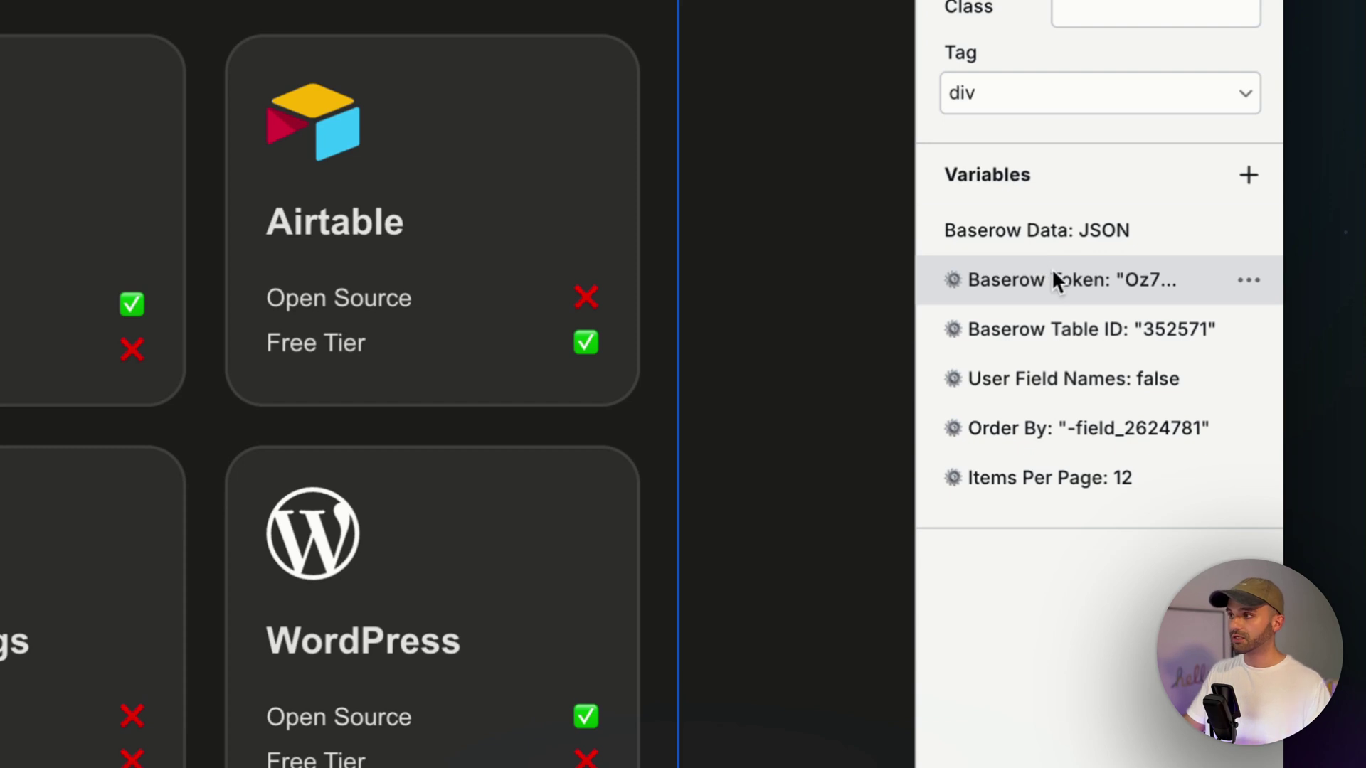
{"action": "left_click", "coordinate": [1031, 230]}
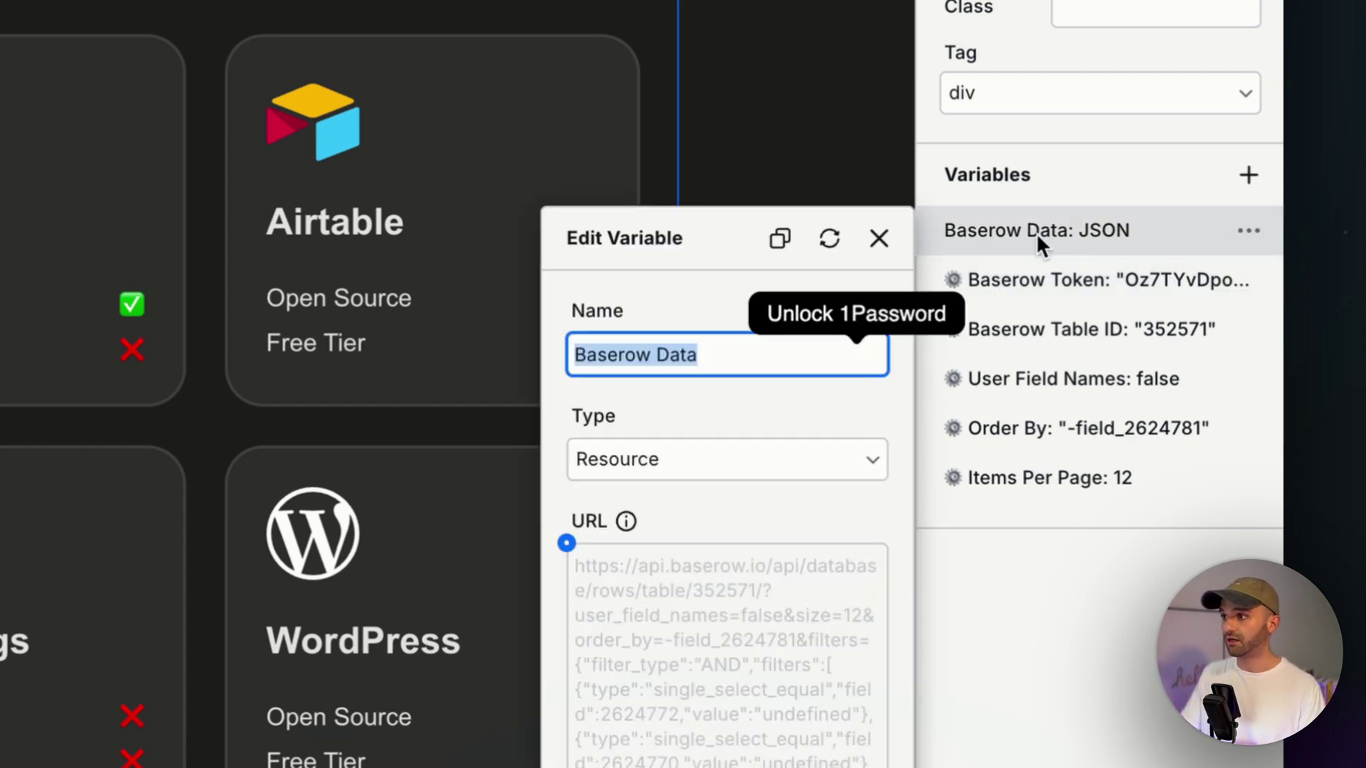
{"action": "left_click", "coordinate": [978, 525]}
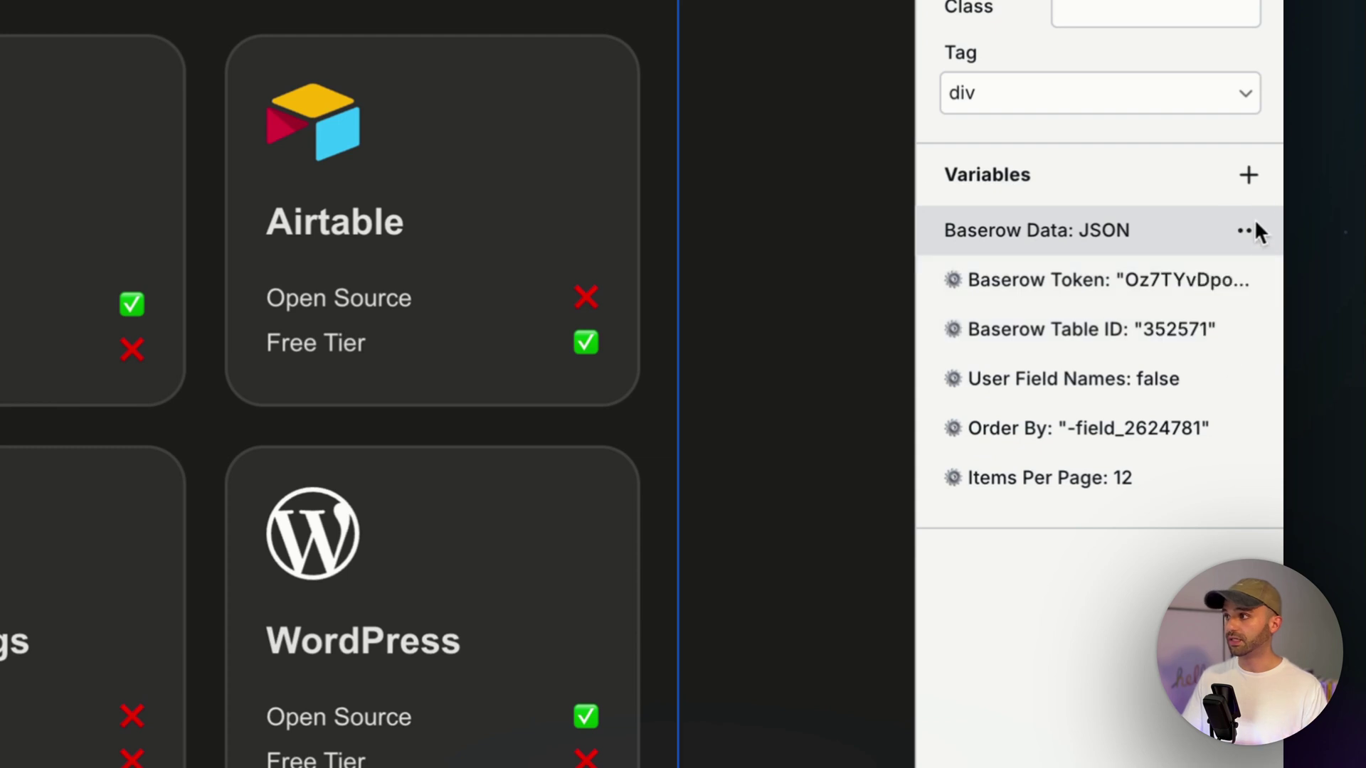
{"action": "left_click", "coordinate": [1249, 175]}
{"action": "left_click", "coordinate": [676, 404]}
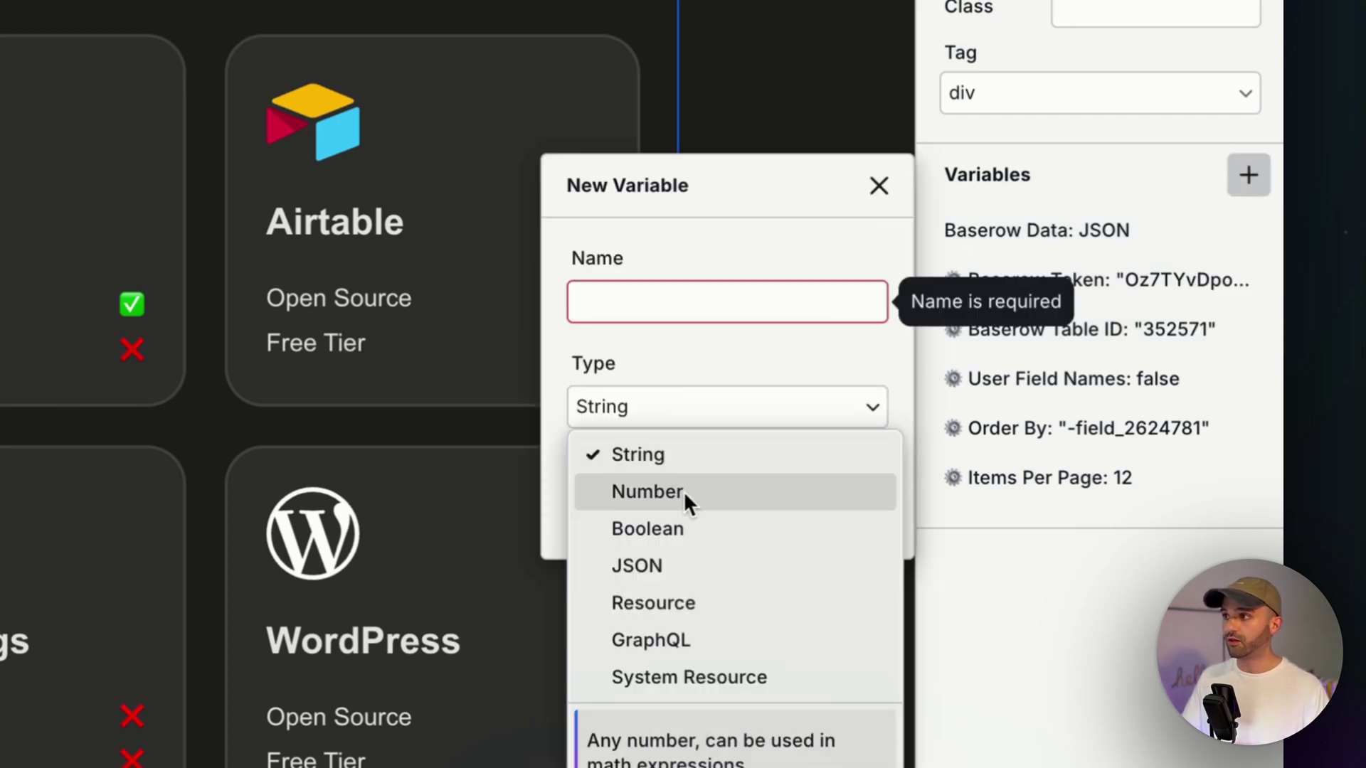
{"action": "left_click", "coordinate": [654, 602]}
{"action": "left_click", "coordinate": [600, 509]}
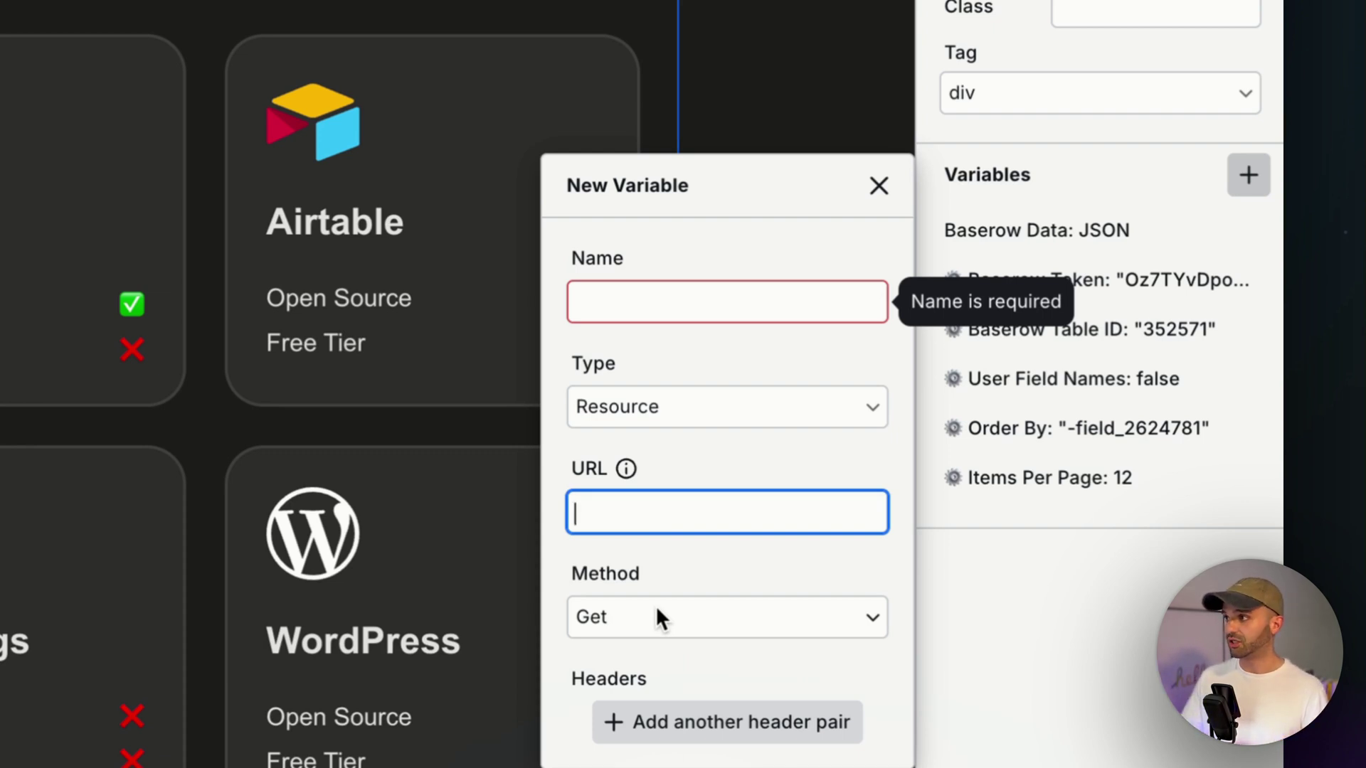
{"action": "left_click", "coordinate": [976, 148]}
{"action": "left_click", "coordinate": [894, 184]}
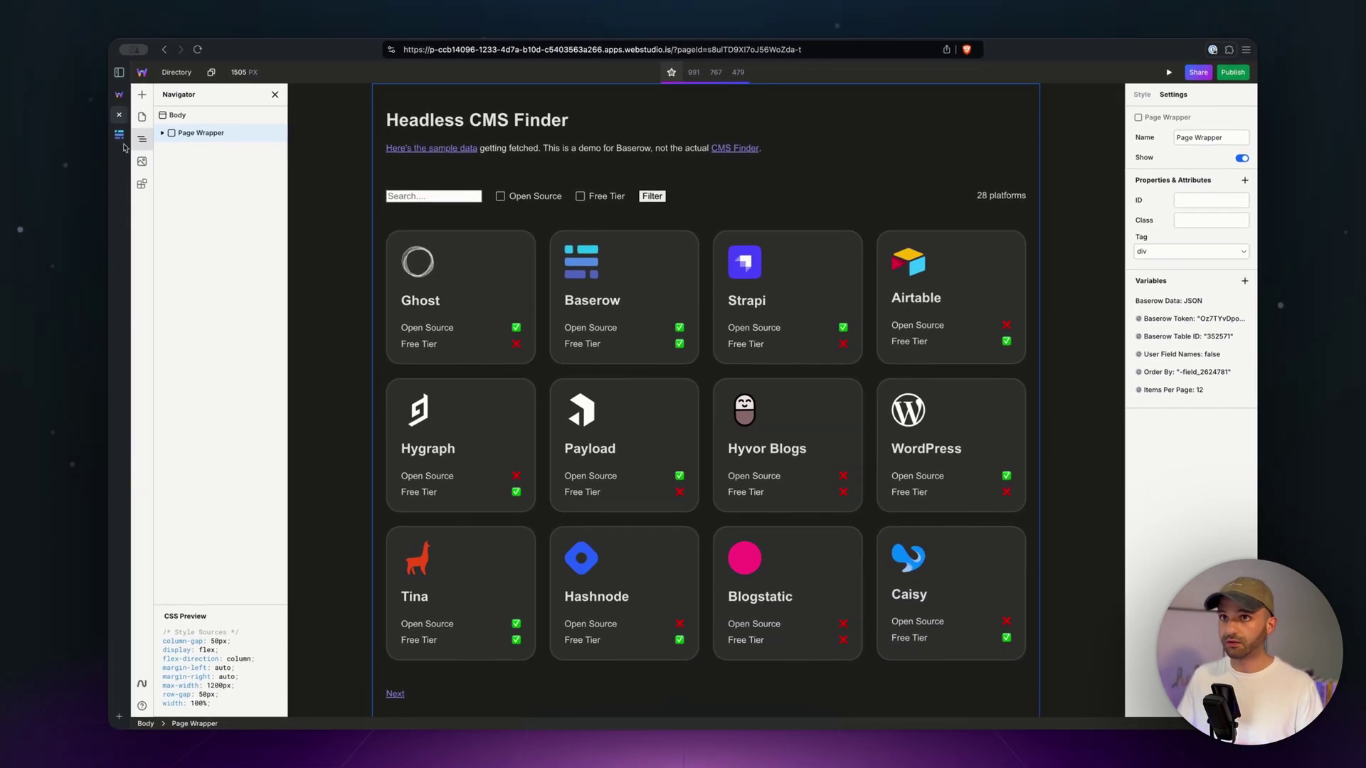
Step: Switch to Baserow and open the database tokens section of the account settings
{"action": "left_click", "coordinate": [121, 137]}
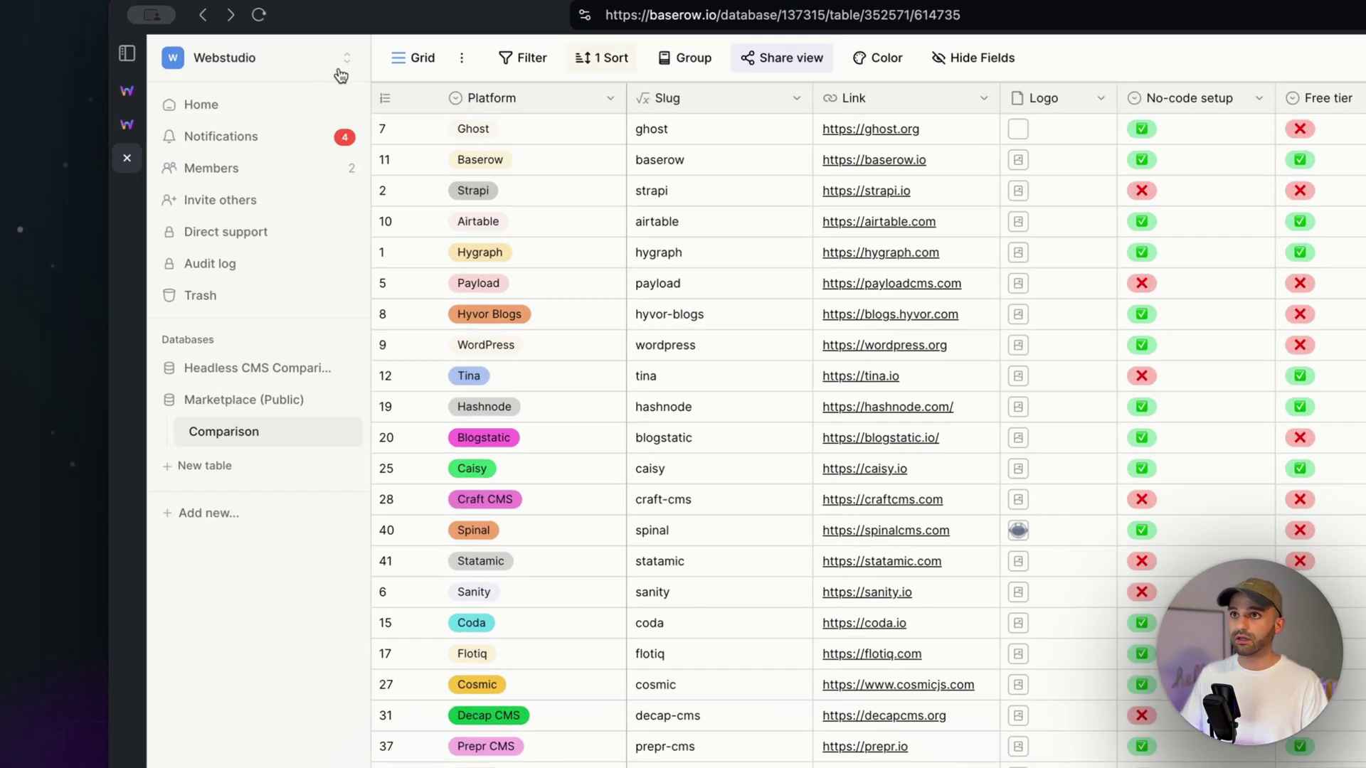
{"action": "left_click", "coordinate": [249, 75]}
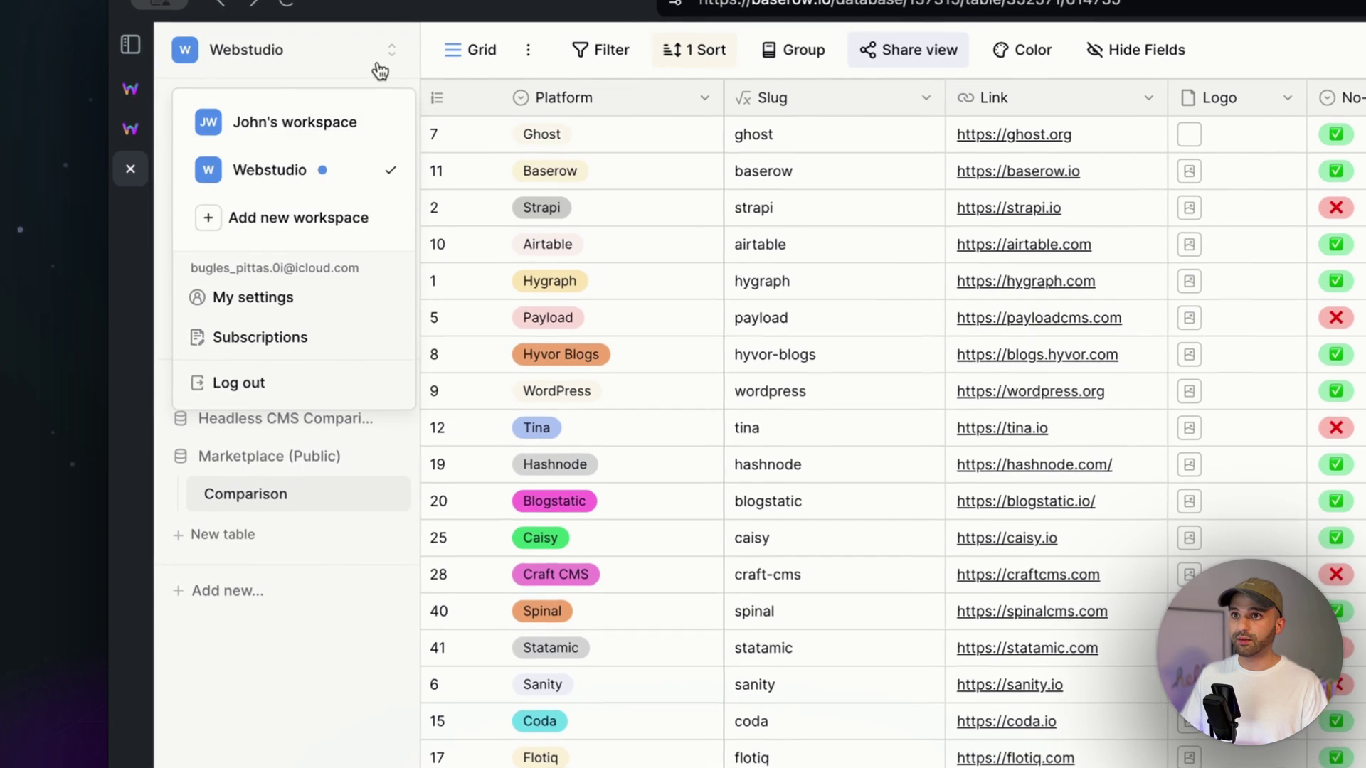
{"action": "left_click", "coordinate": [286, 307]}
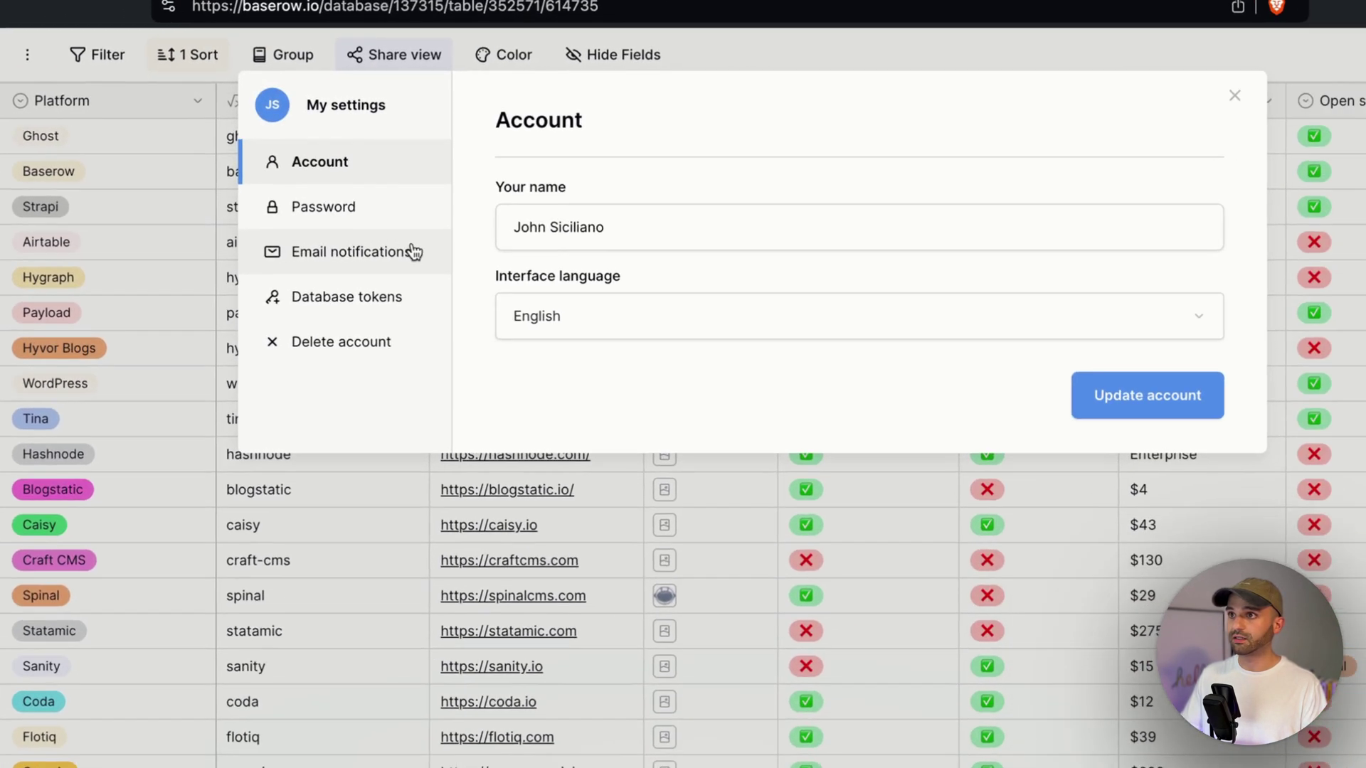
{"action": "left_click", "coordinate": [779, 302]}
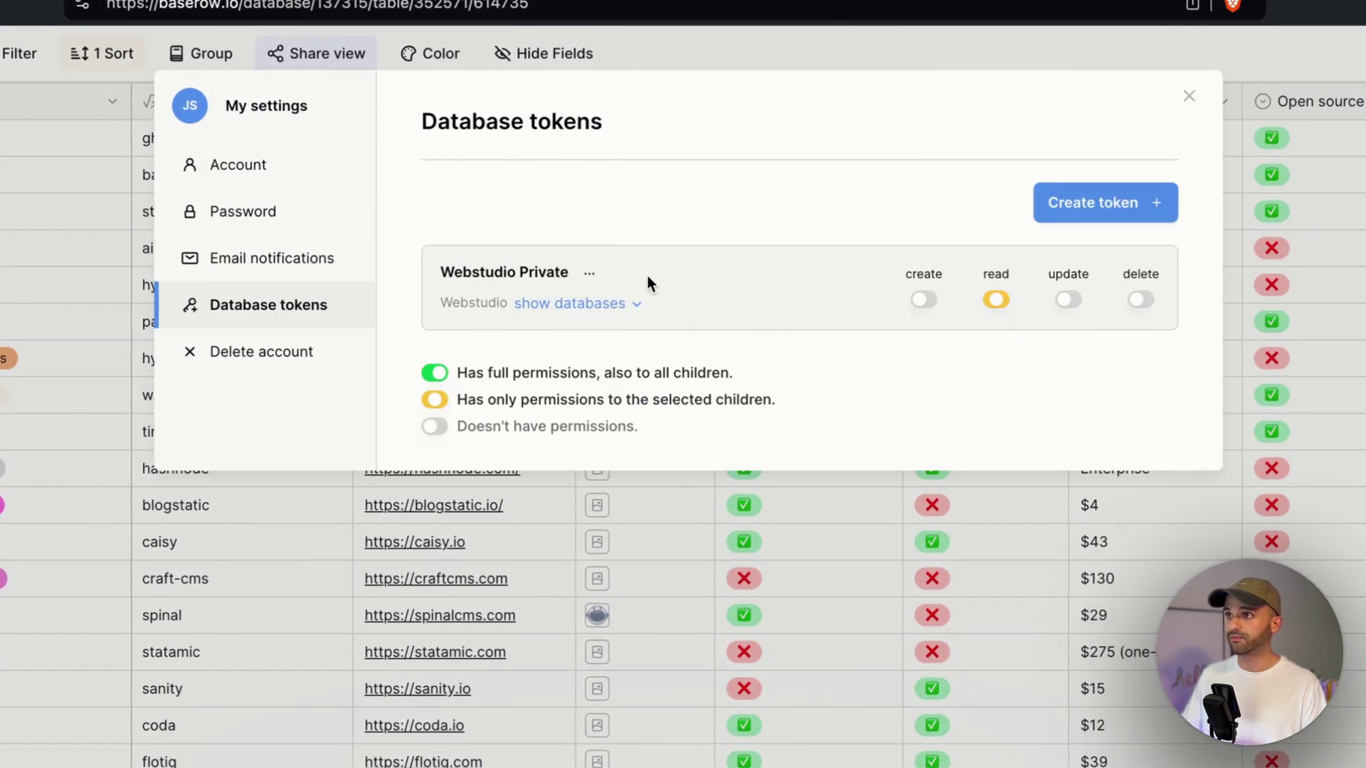
Step: Create a database token named Video Token in the Webstudio workspace, with only read access to the Marketplace (Public) database
{"action": "left_click", "coordinate": [1104, 227]}
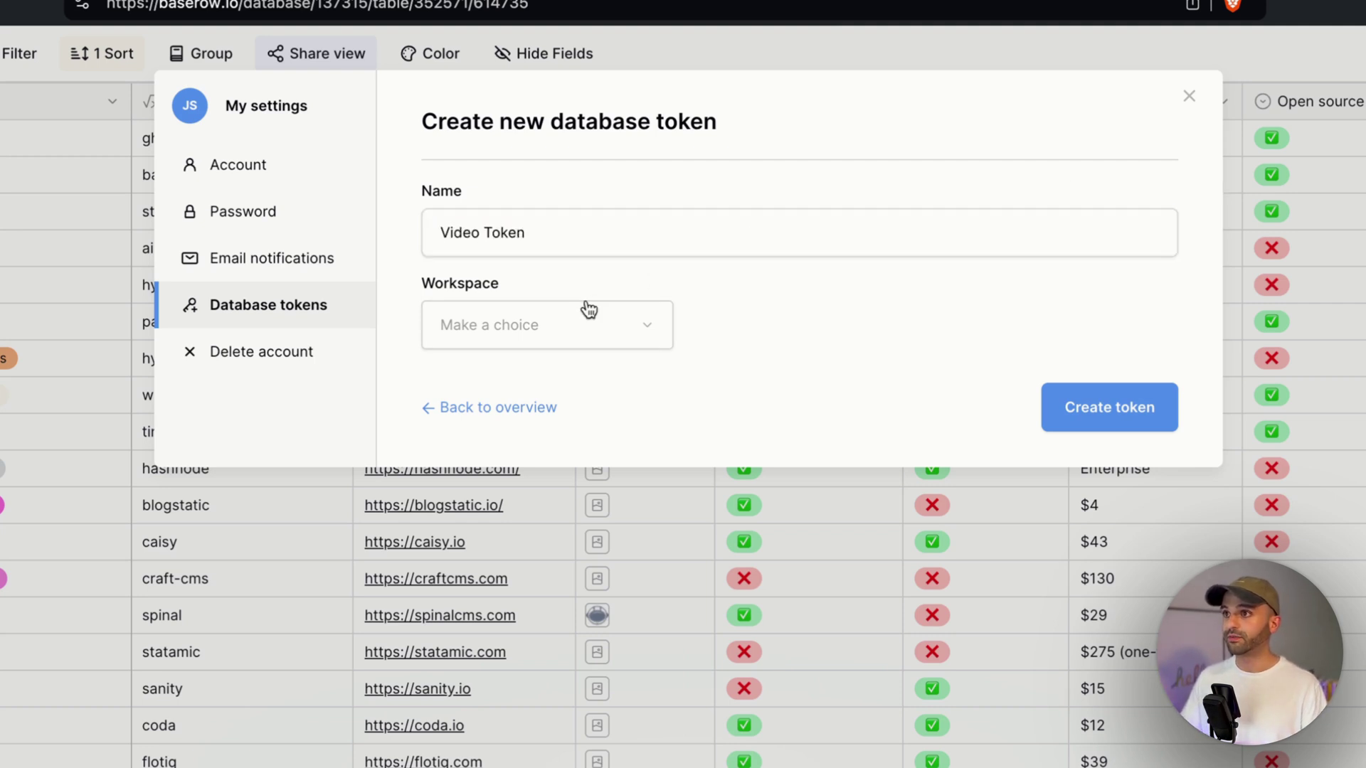
{"action": "left_click", "coordinate": [512, 402]}
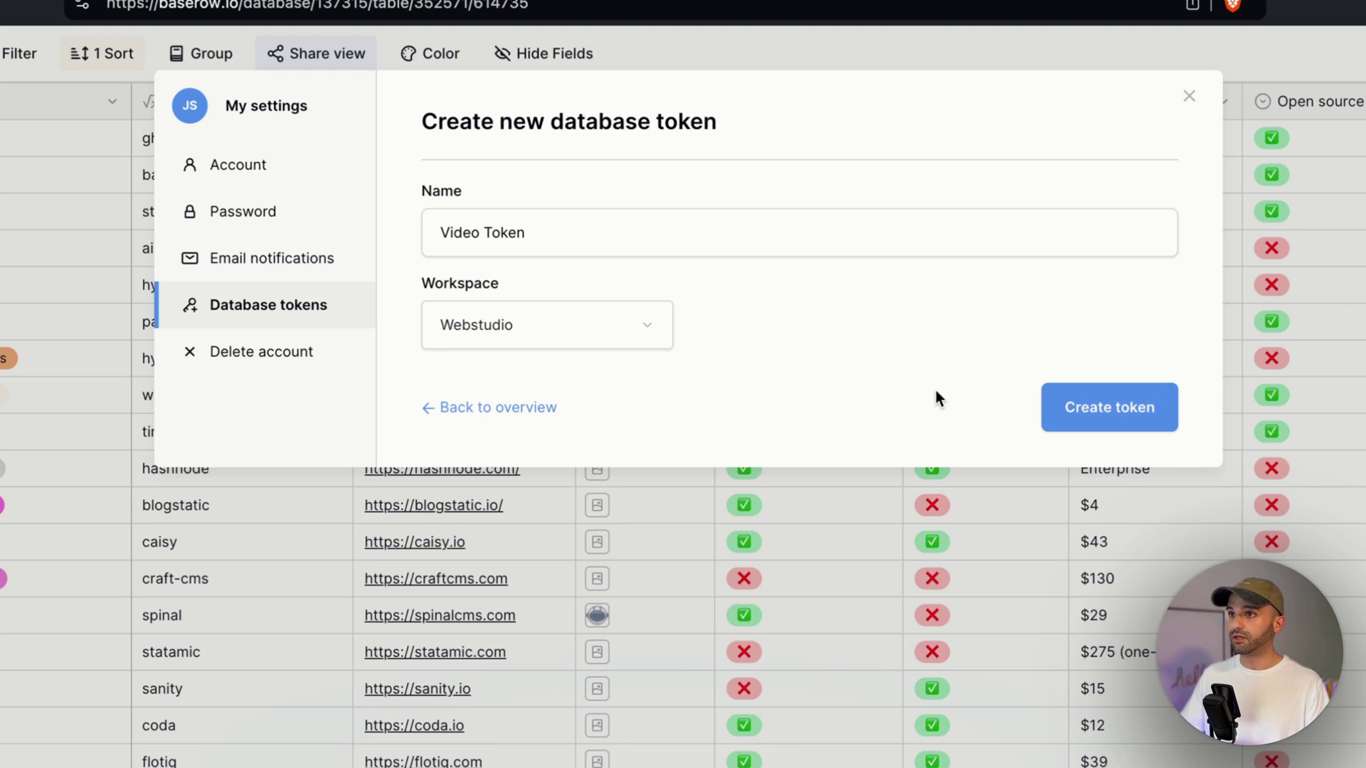
{"action": "left_click", "coordinate": [1115, 419]}
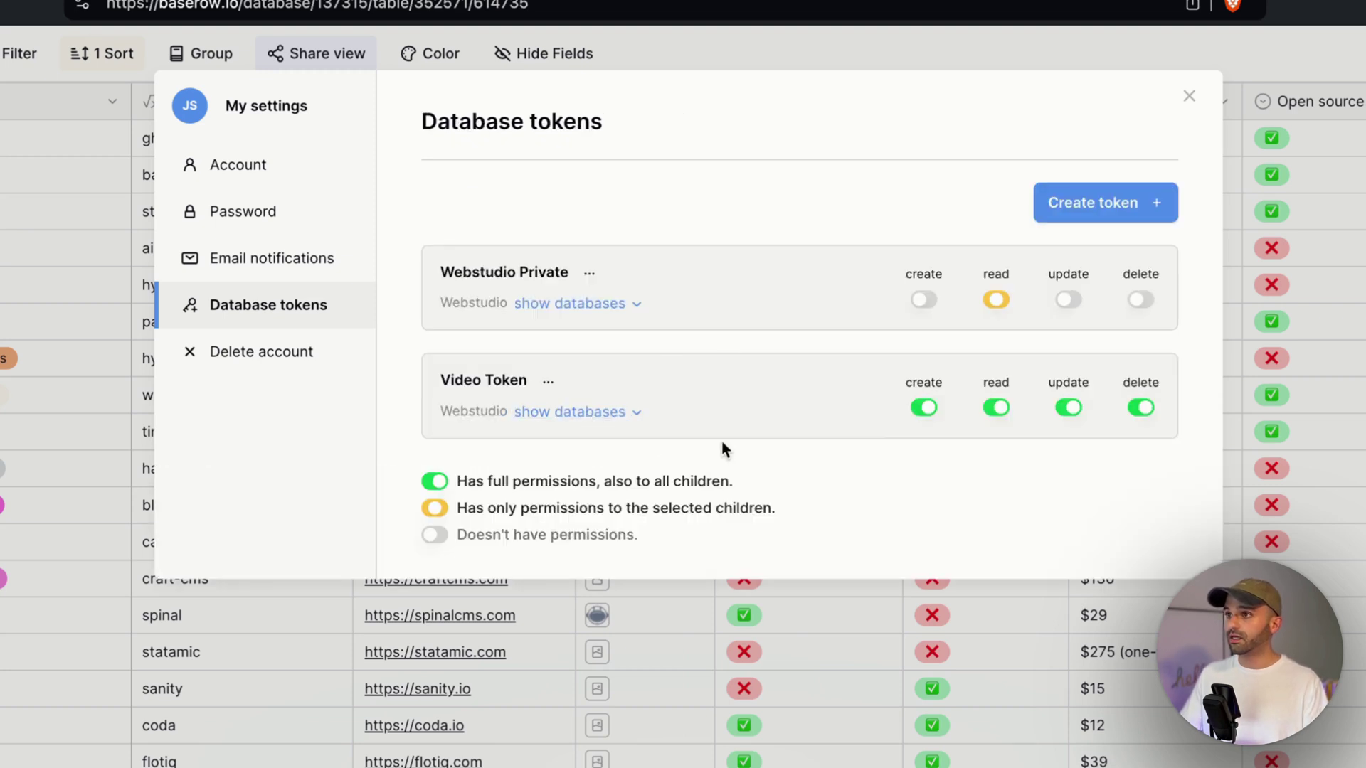
{"action": "left_click", "coordinate": [591, 422]}
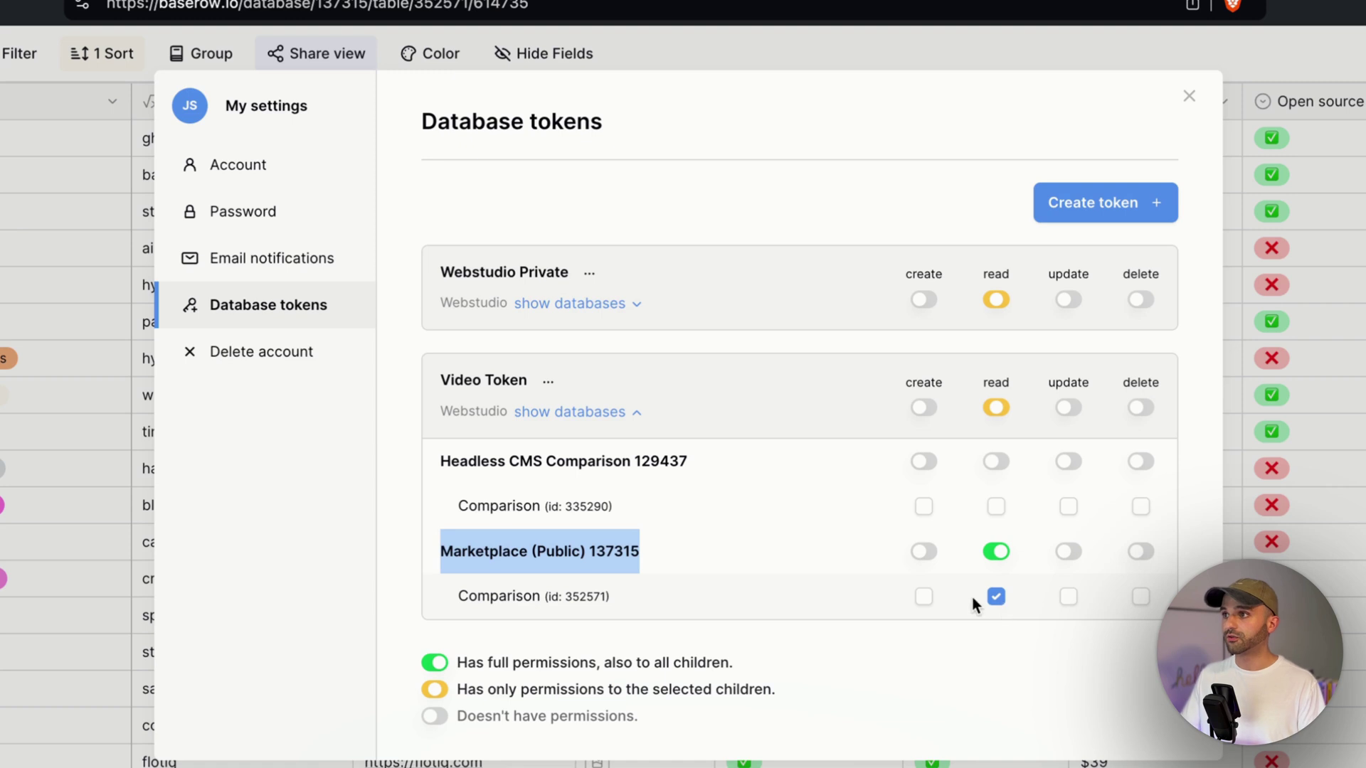
{"action": "left_click", "coordinate": [1211, 564]}
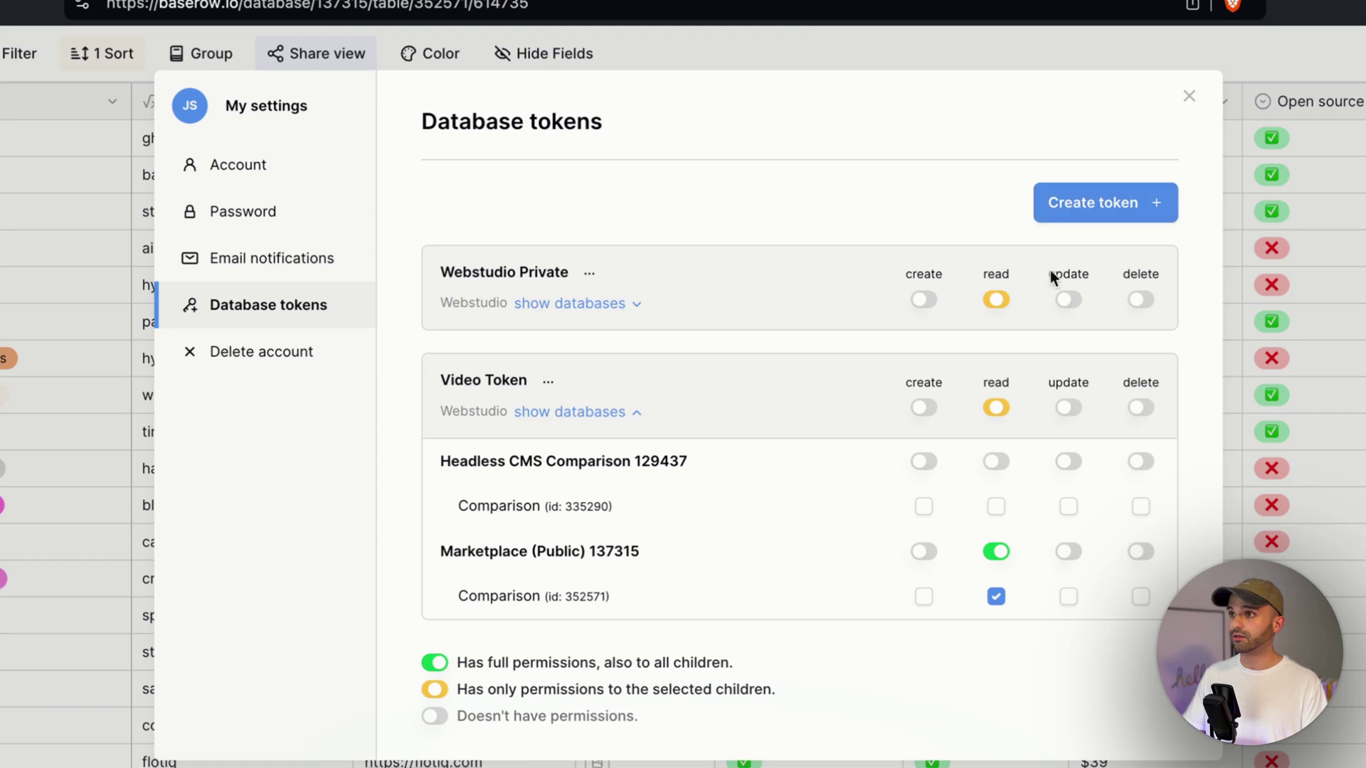
Step: Copy the Video Token's key from Baserow and paste it as the value of the Baserow Token variable in Webstudio
{"action": "left_click", "coordinate": [547, 381]}
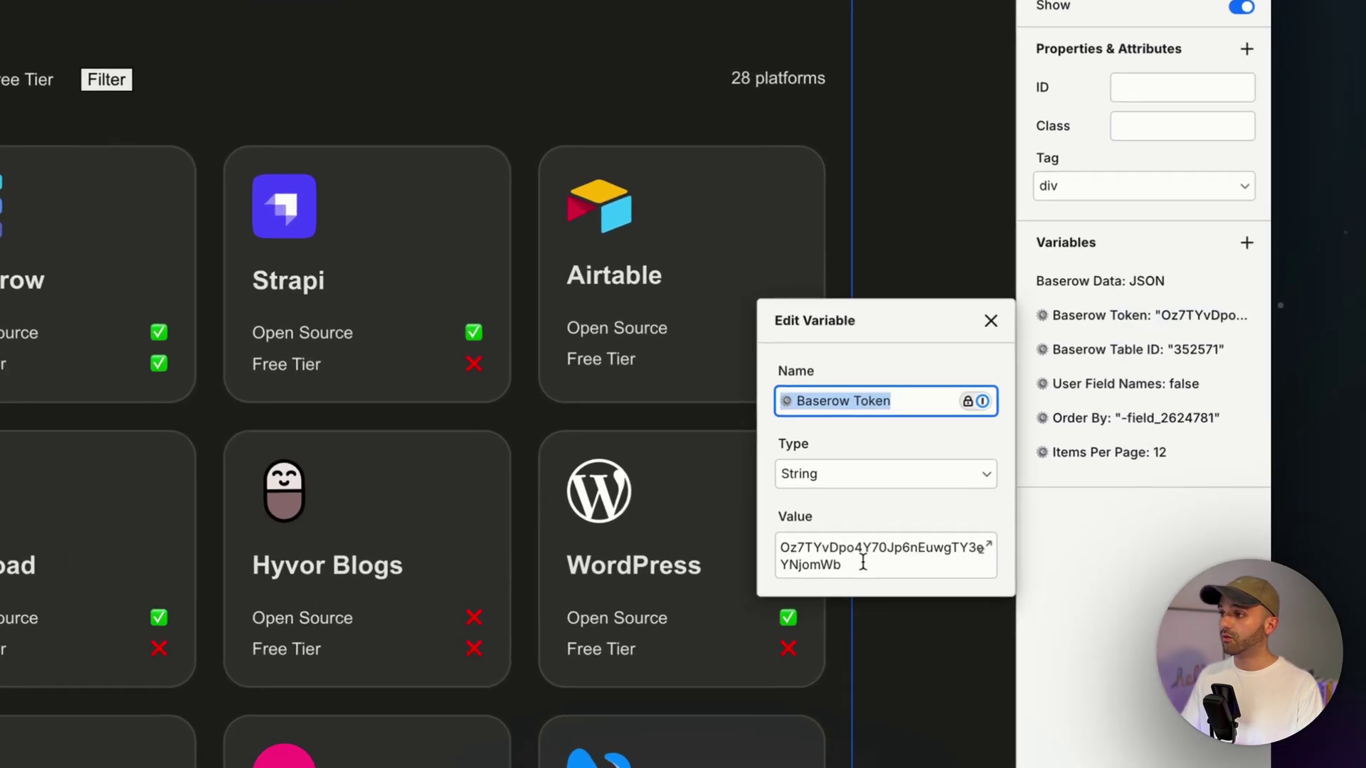
{"action": "left_click", "coordinate": [862, 562]}
{"action": "key", "text": "ctrl+a"}
{"action": "key", "text": "ctrl+v"}
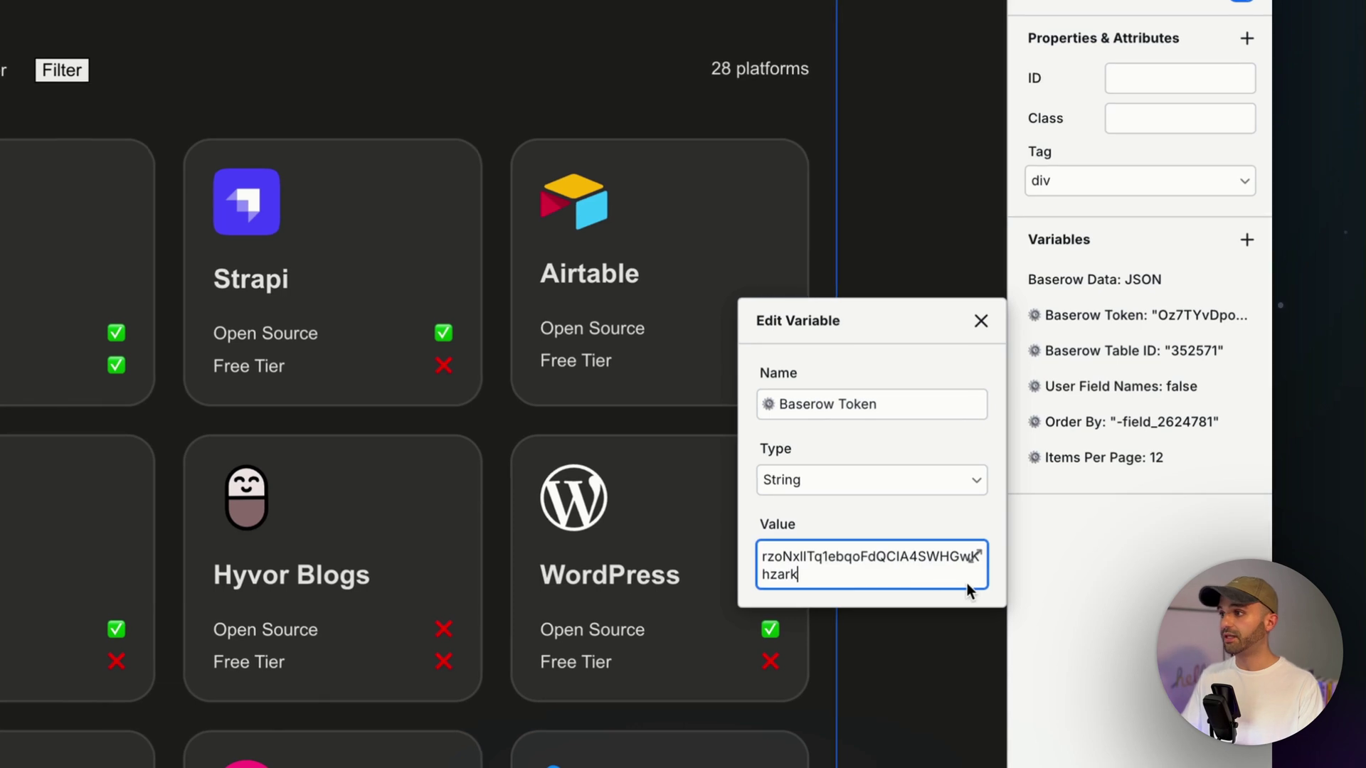
Step: Switch to Baserow and open the Marketplace (Public) database's API documentation at the Comparison table section
{"action": "left_click", "coordinate": [1145, 588]}
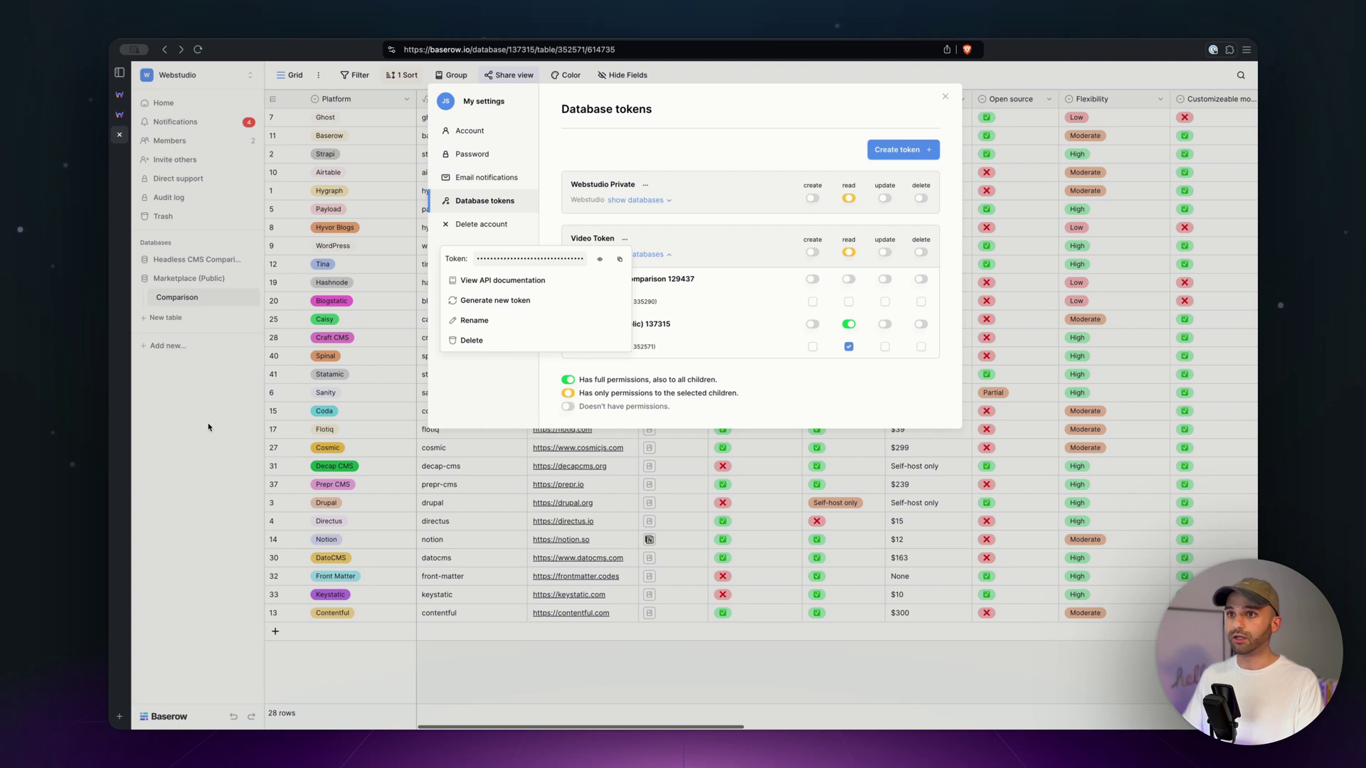
{"action": "left_click", "coordinate": [208, 427]}
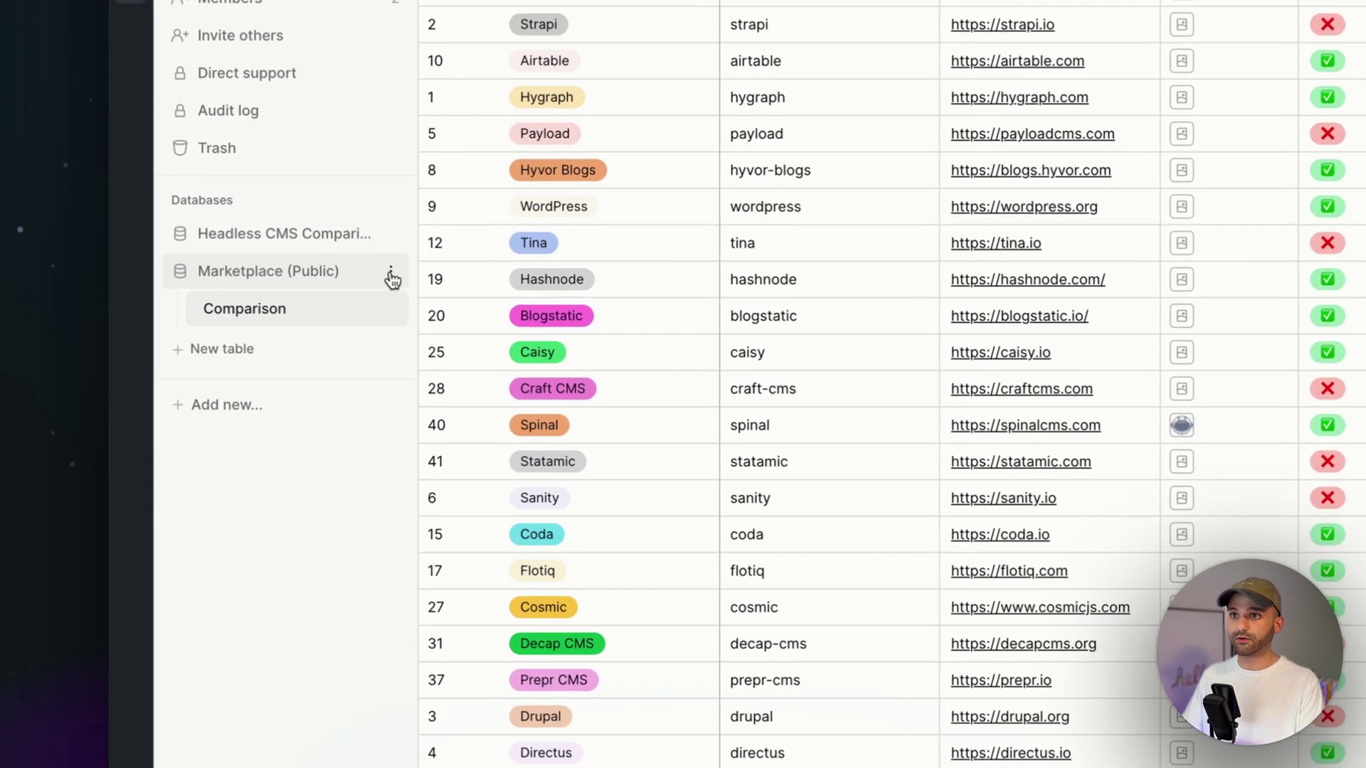
{"action": "left_click", "coordinate": [393, 274]}
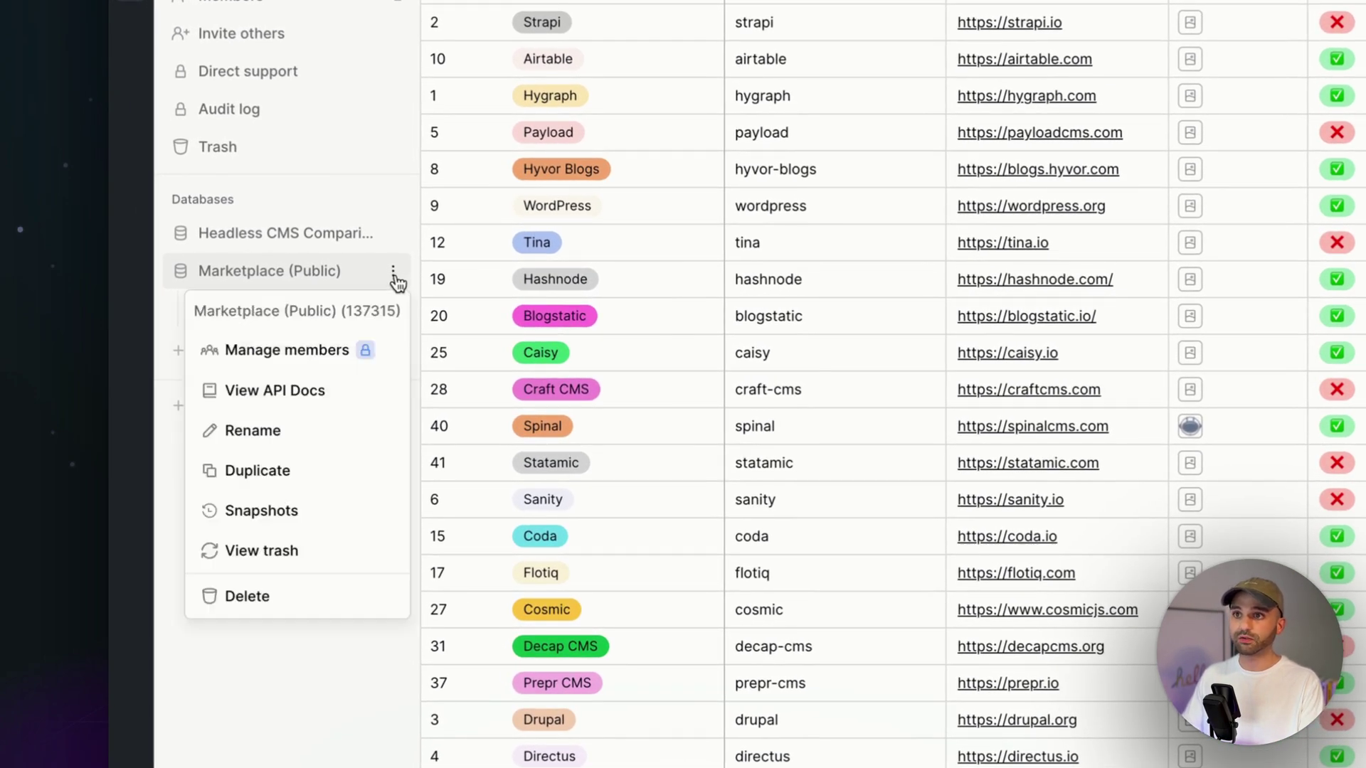
{"action": "left_click", "coordinate": [305, 387]}
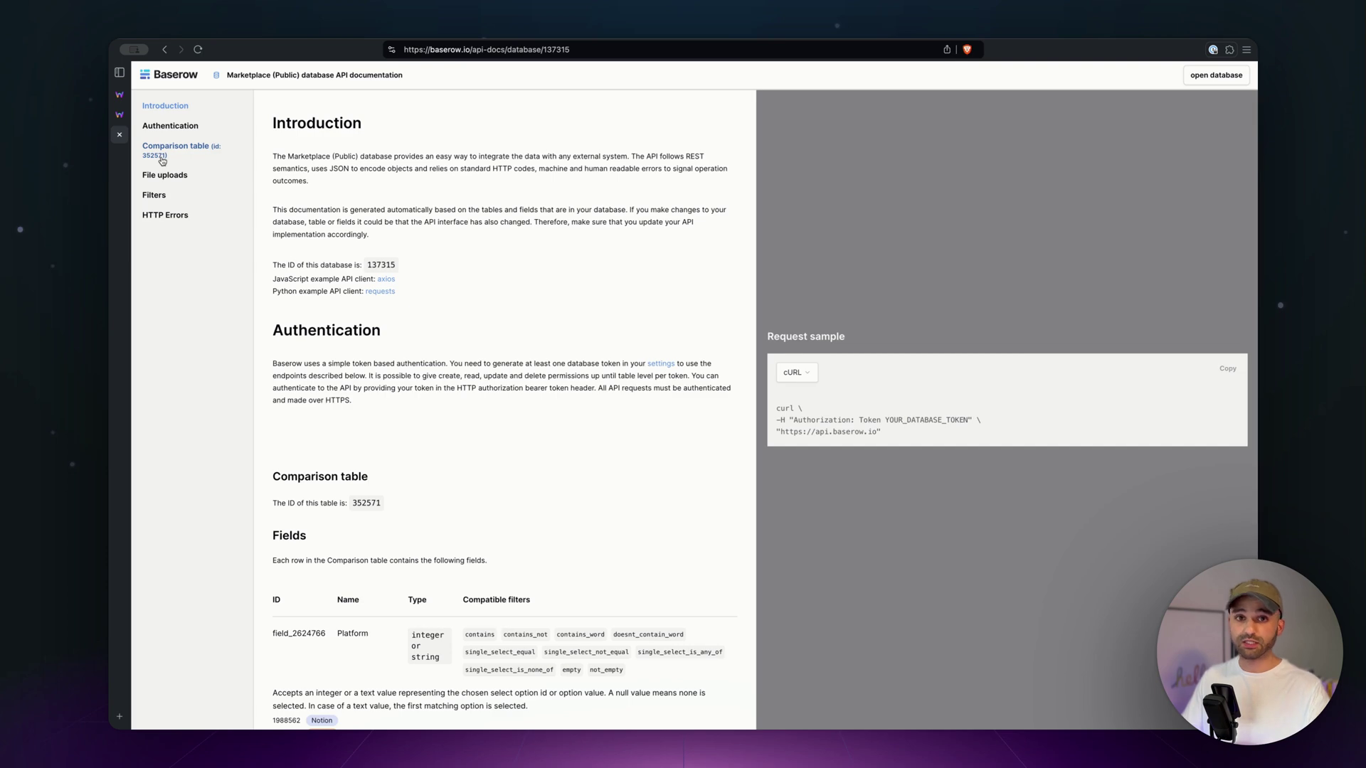
{"action": "left_click", "coordinate": [182, 153]}
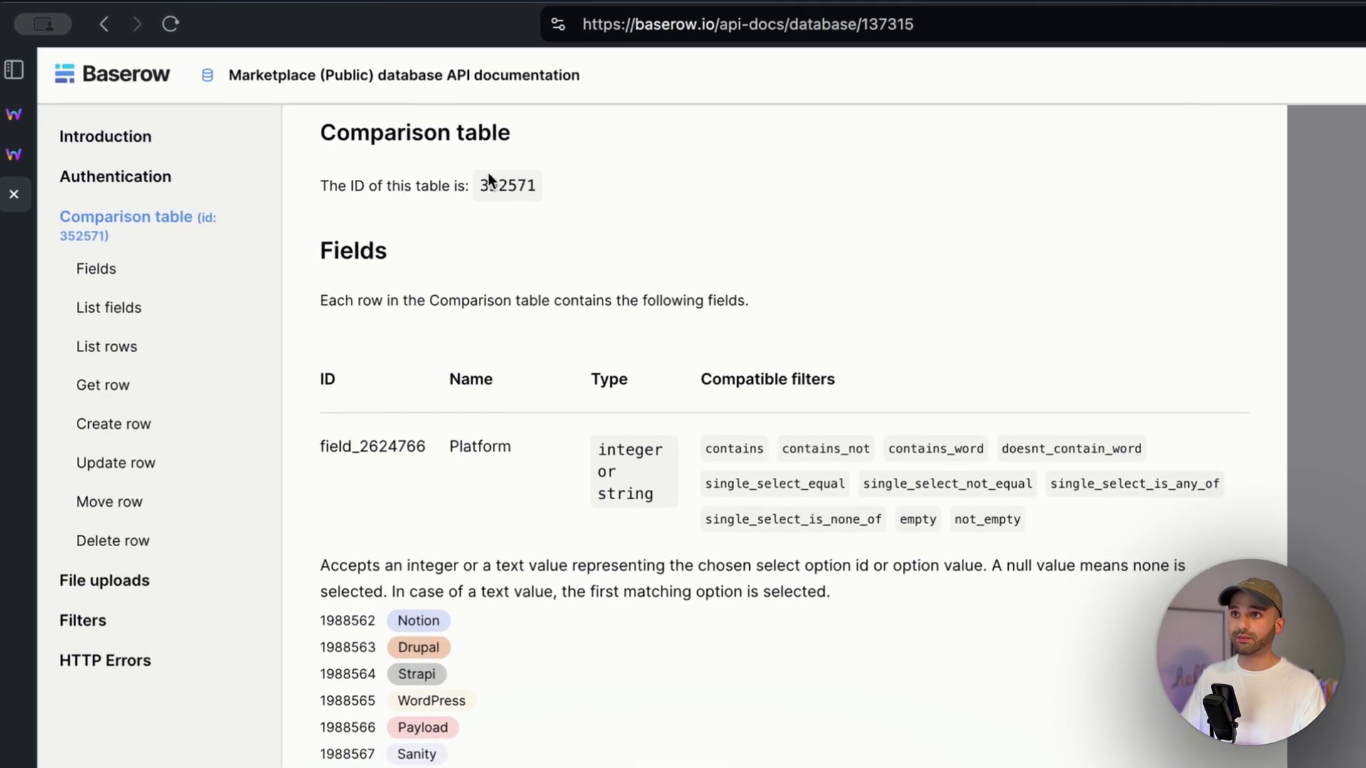
Step: Return to Webstudio and review the Page Wrapper's Baserow Table ID, User Field Names and Order By variables
{"action": "left_click", "coordinate": [27, 159]}
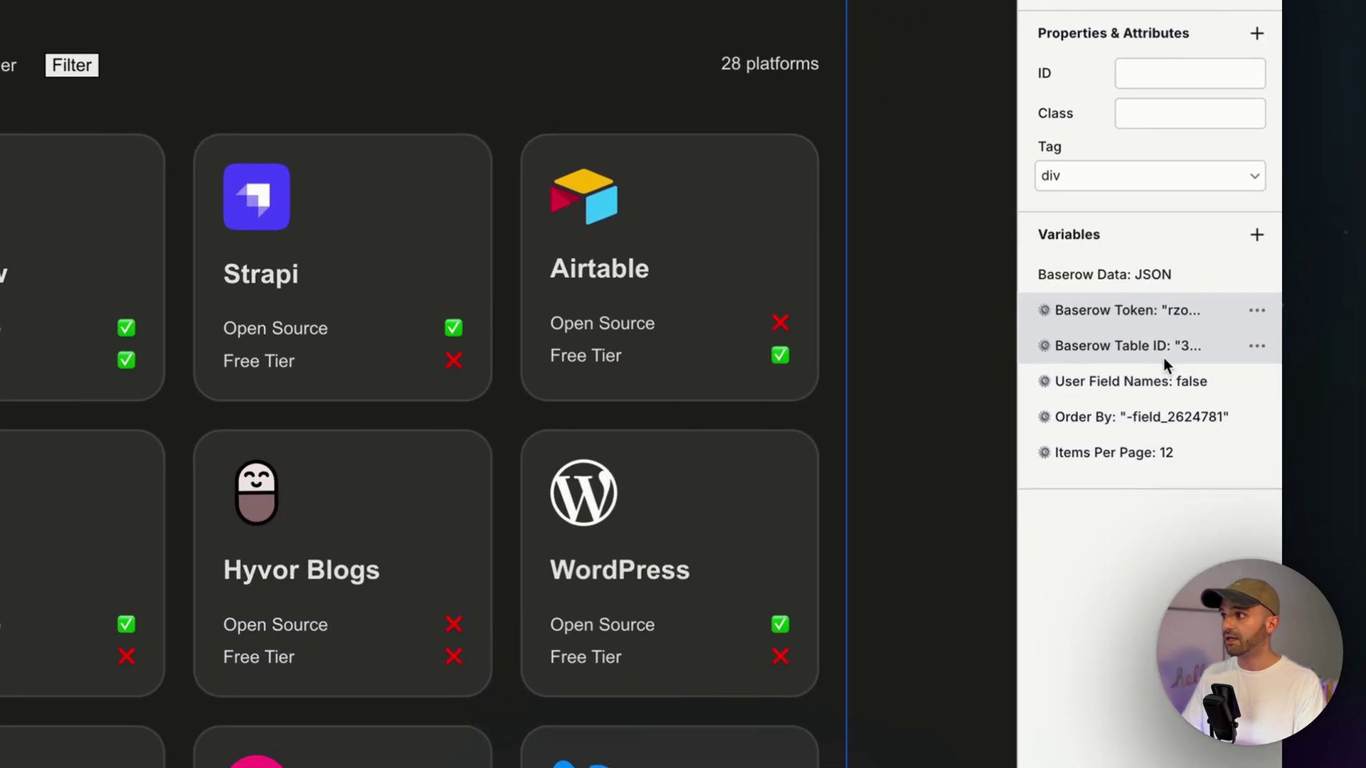
{"action": "left_click", "coordinate": [1138, 348]}
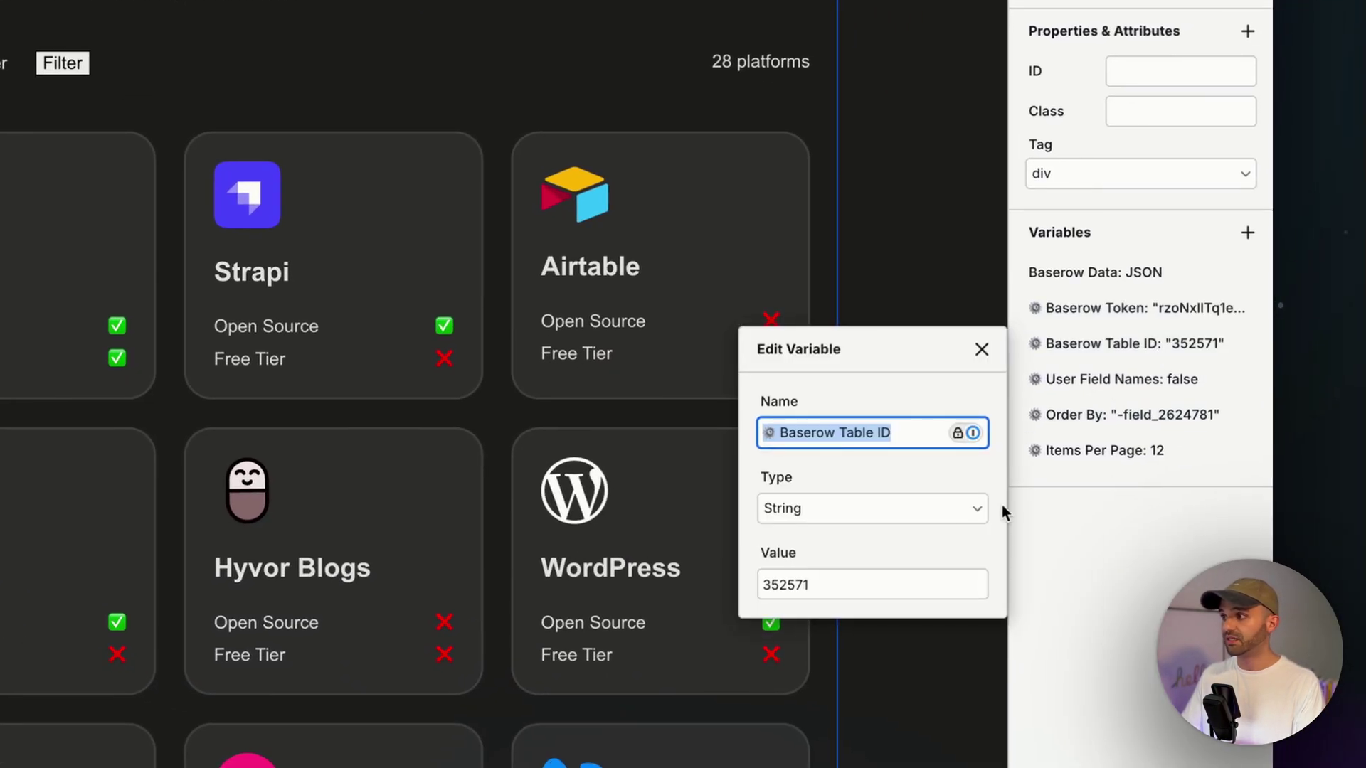
{"action": "left_click", "coordinate": [817, 573]}
{"action": "left_click", "coordinate": [1121, 379]}
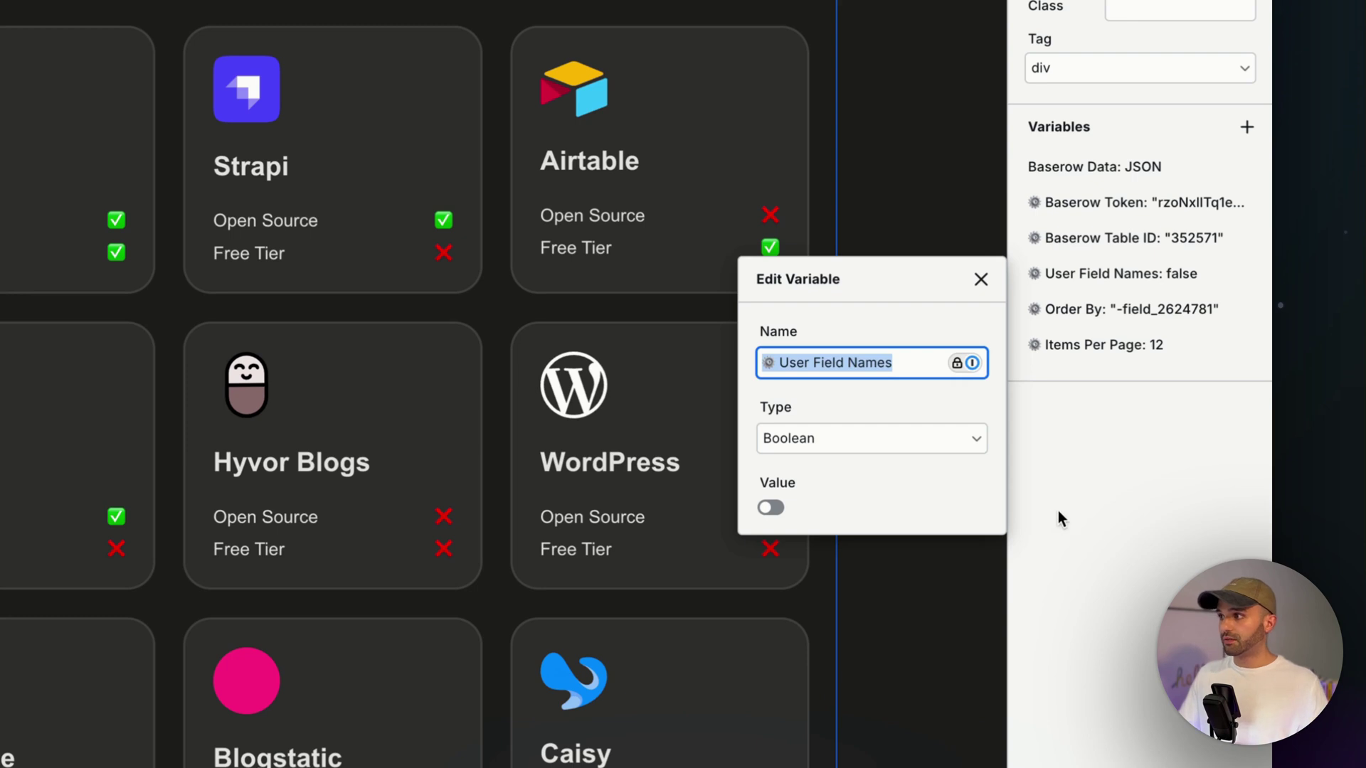
{"action": "left_click", "coordinate": [1057, 510]}
{"action": "left_click", "coordinate": [1100, 319]}
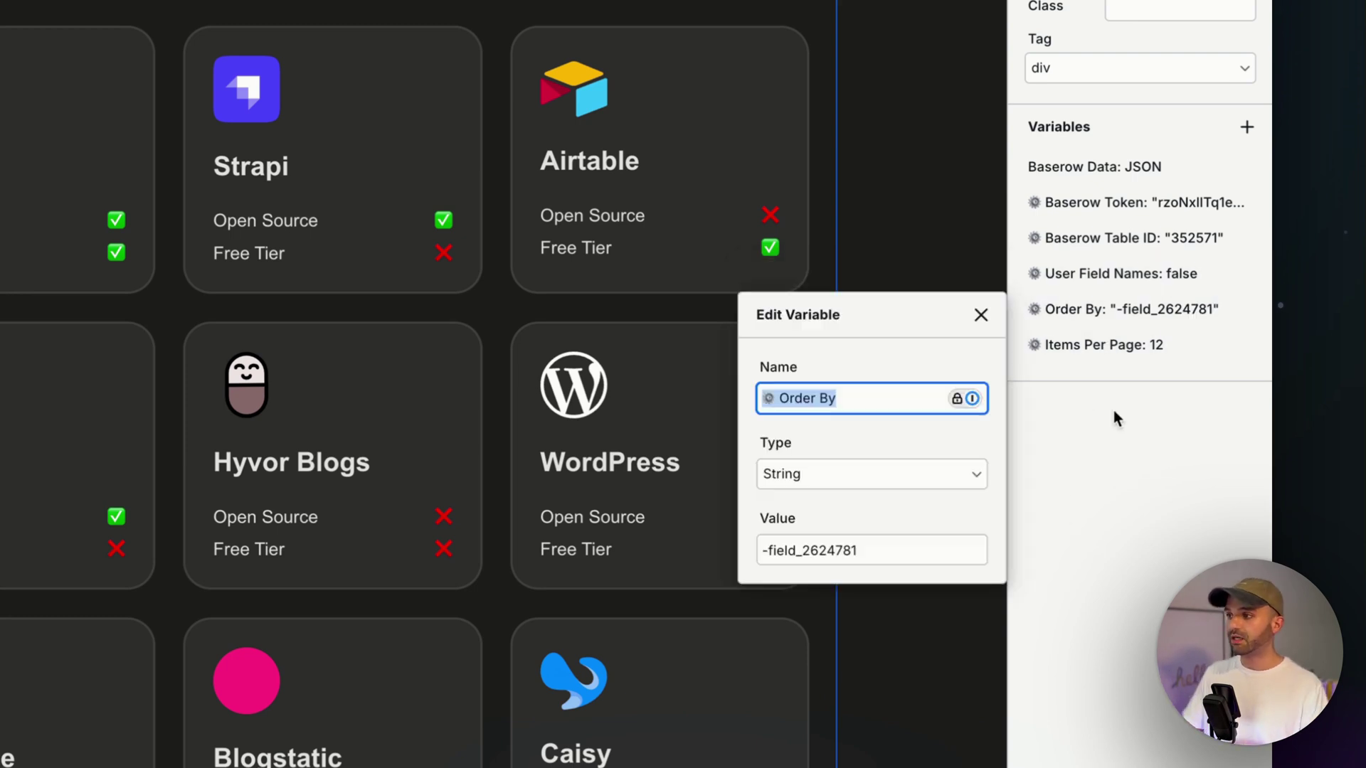
{"action": "left_click", "coordinate": [1113, 411]}
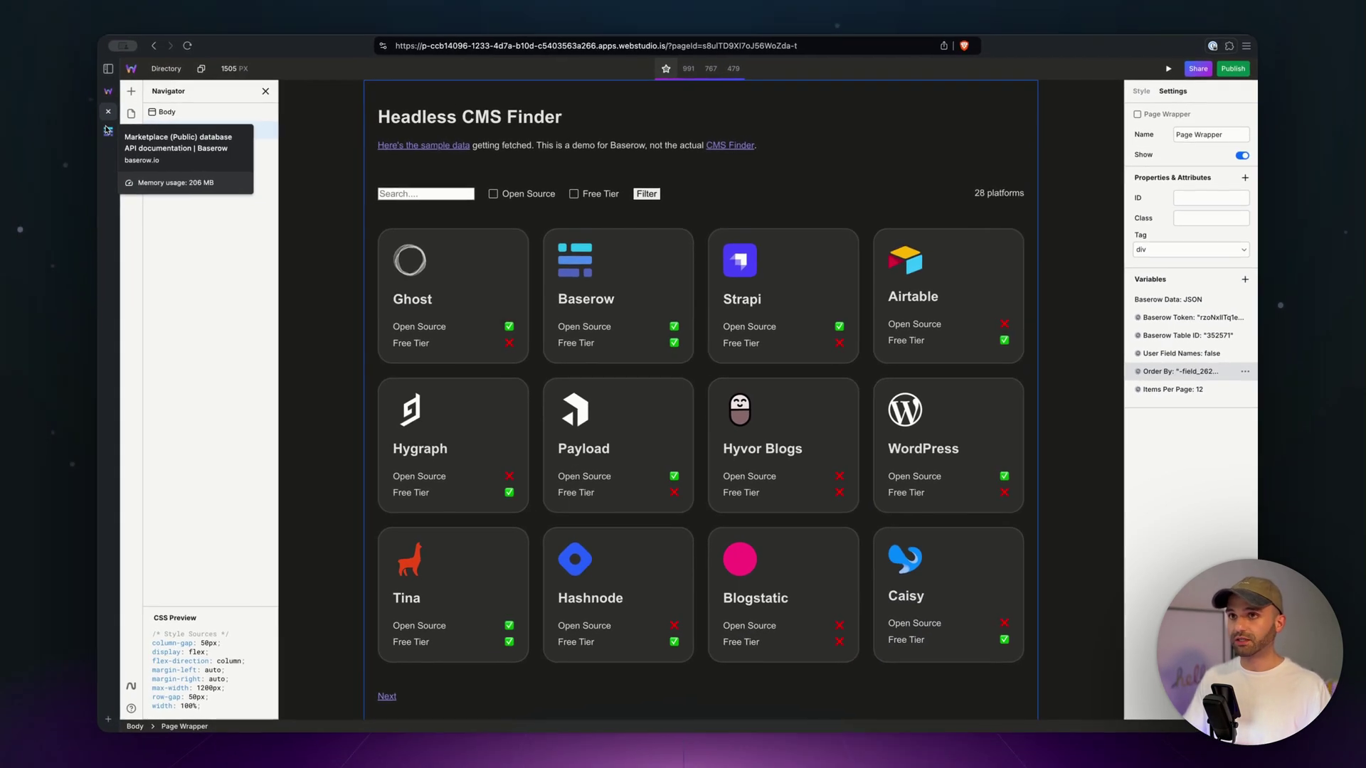
Step: Switch to the Baserow API documentation and examine the Comparison table's field list, highlighting the ID of the No-code setup field
{"action": "left_click", "coordinate": [118, 134]}
{"action": "scroll", "coordinate": [466, 509], "scroll_direction": "down", "scroll_amount": 5}
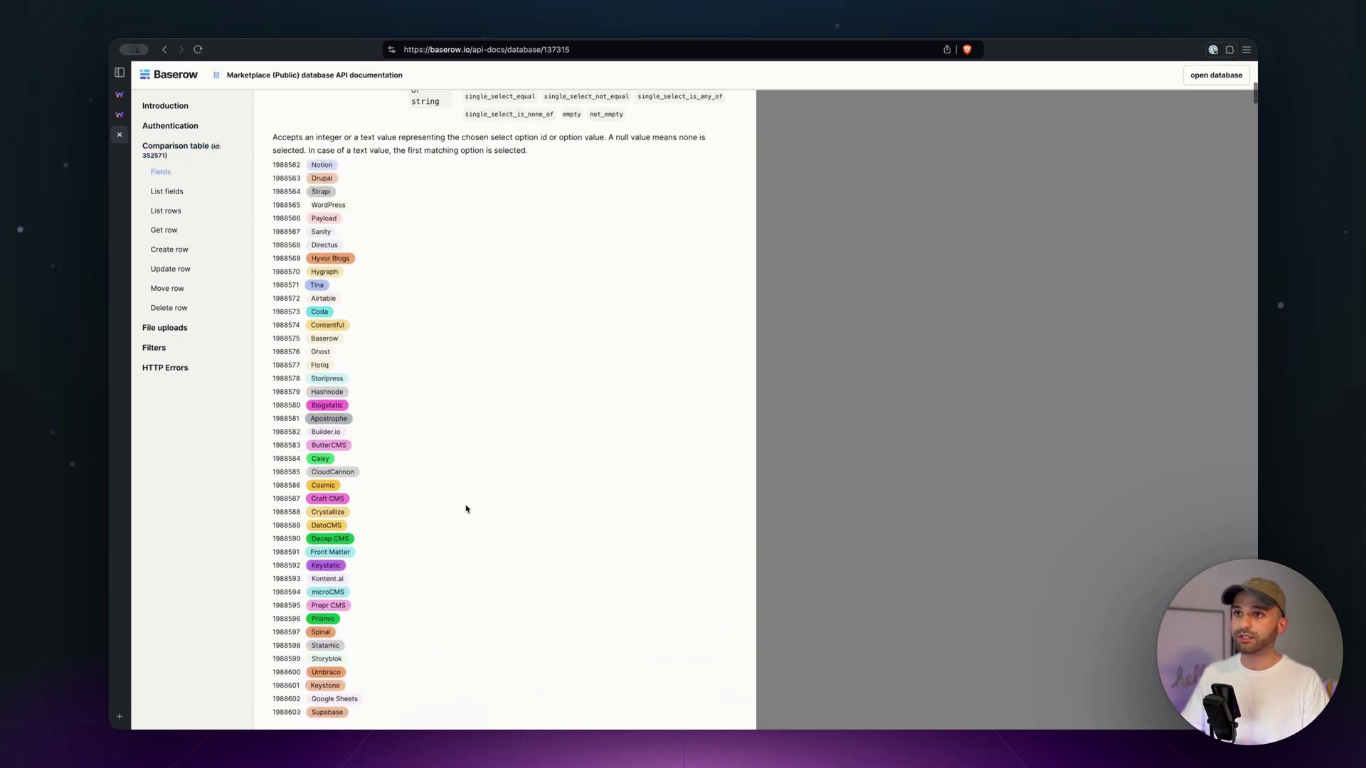
{"action": "scroll", "coordinate": [465, 509], "scroll_direction": "down", "scroll_amount": 10}
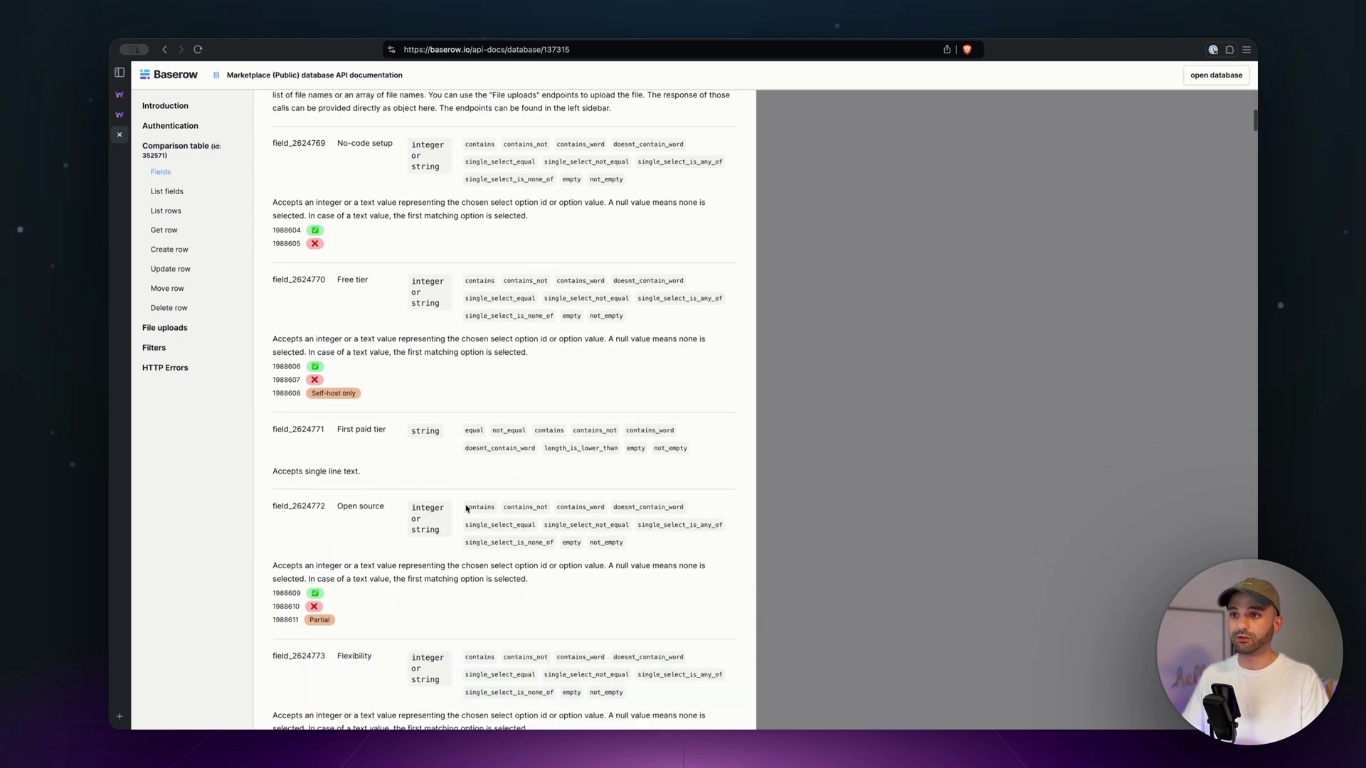
{"action": "scroll", "coordinate": [466, 508], "scroll_direction": "down", "scroll_amount": 7}
{"action": "scroll", "coordinate": [466, 508], "scroll_direction": "up", "scroll_amount": 14}
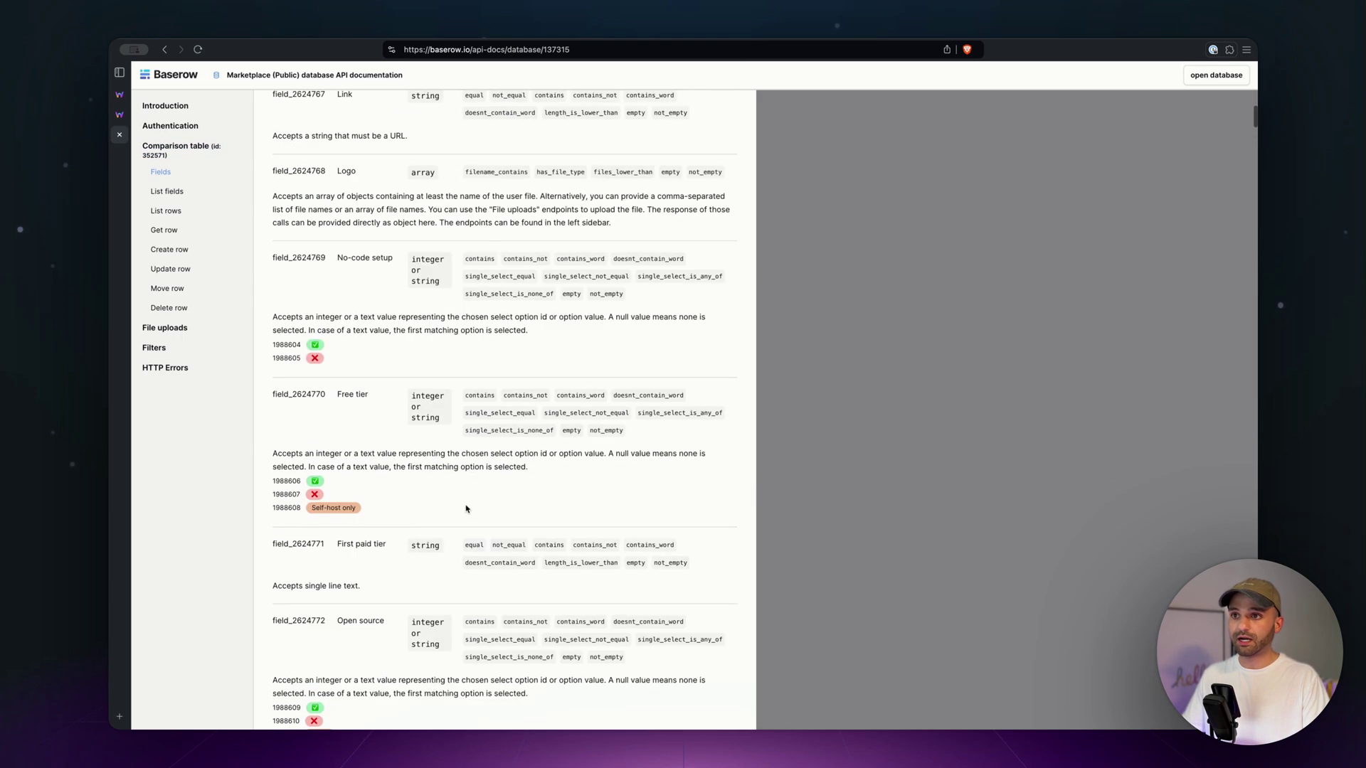
{"action": "scroll", "coordinate": [465, 509], "scroll_direction": "up", "scroll_amount": 1}
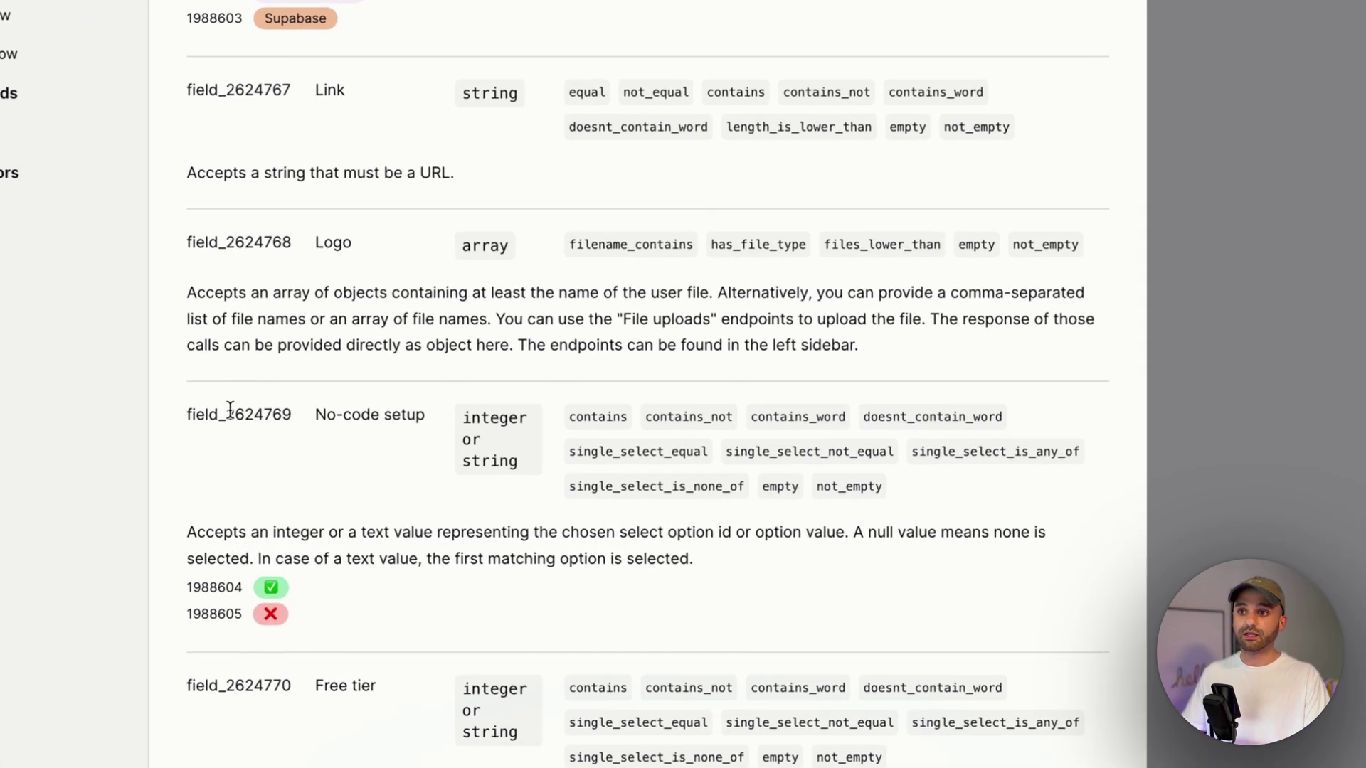
{"action": "double_click", "coordinate": [299, 489]}
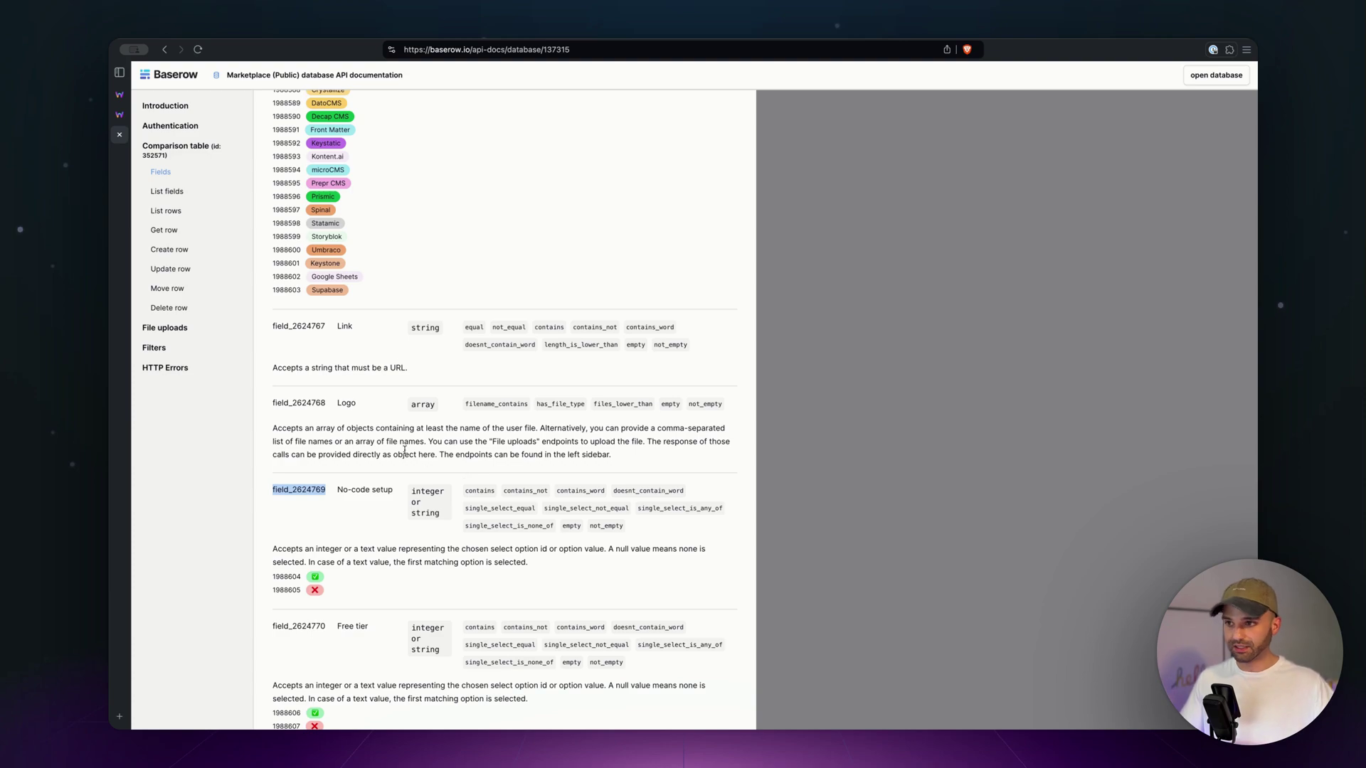
Step: Find the Rank field in the Comparison table's documentation and copy its ID, field_2624781
{"action": "scroll", "coordinate": [320, 484], "scroll_direction": "down", "scroll_amount": 3}
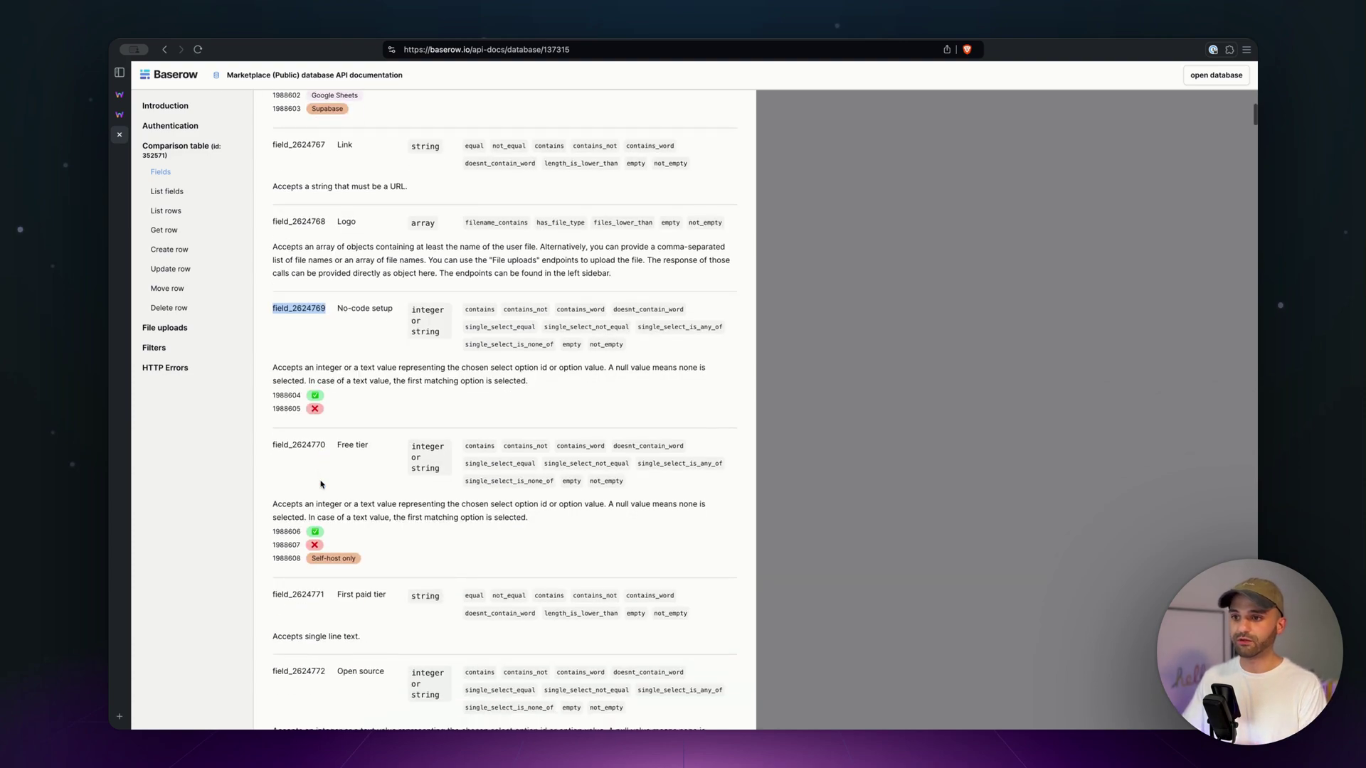
{"action": "scroll", "coordinate": [321, 484], "scroll_direction": "down", "scroll_amount": 6}
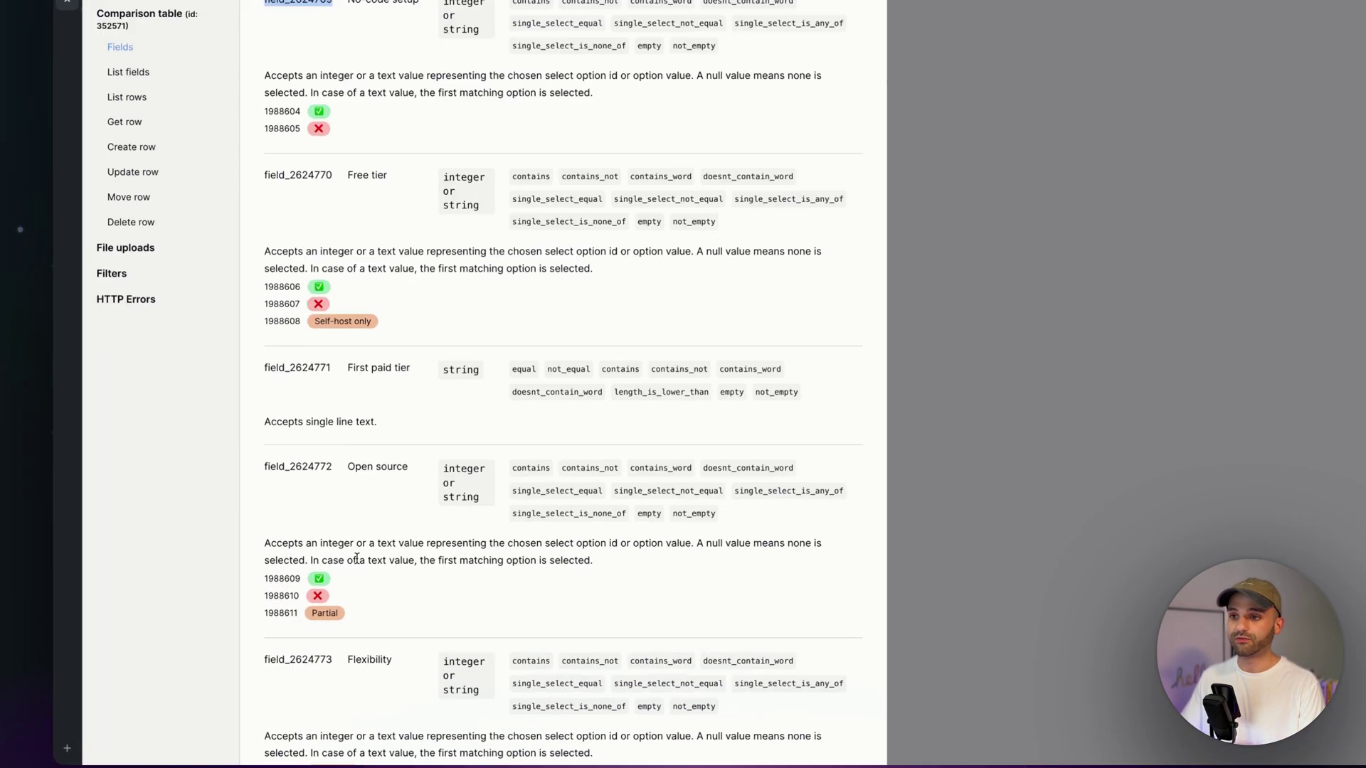
{"action": "scroll", "coordinate": [385, 535], "scroll_direction": "down", "scroll_amount": 20}
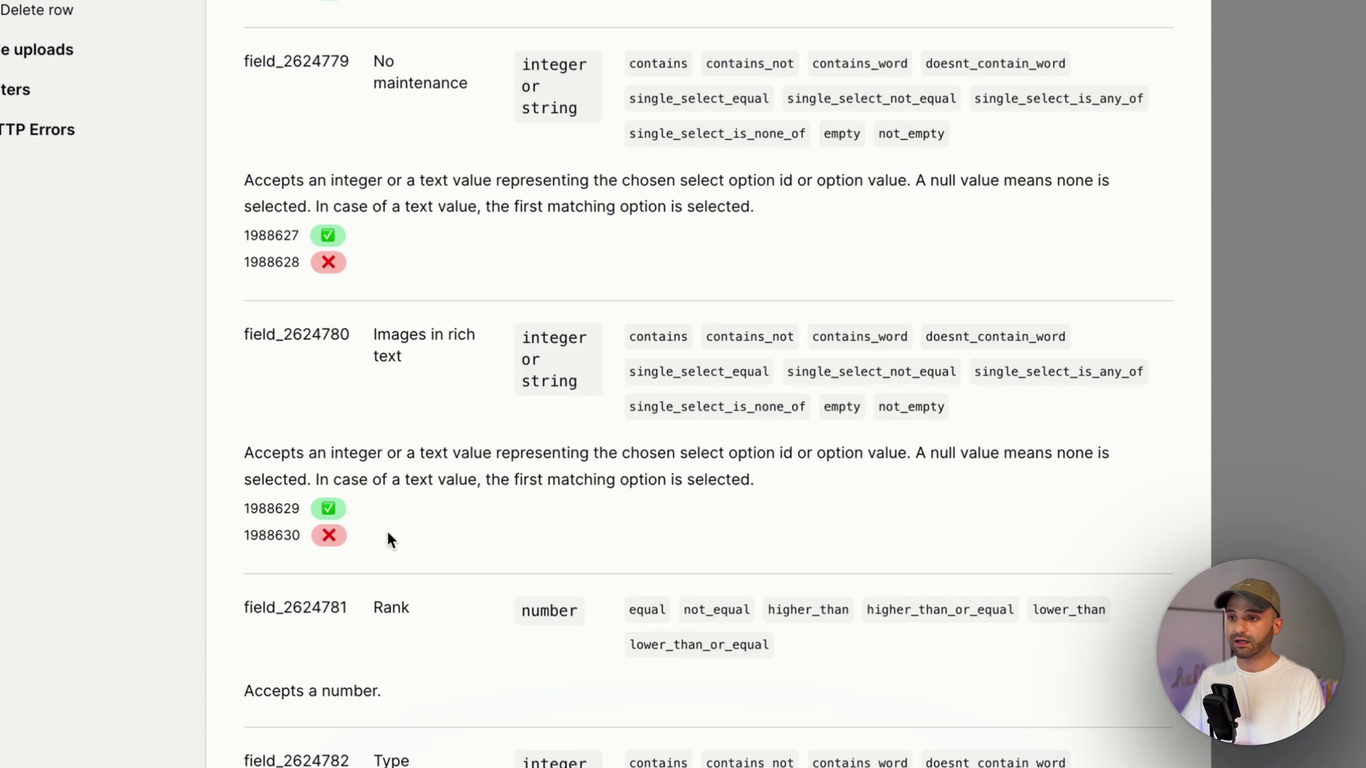
{"action": "double_click", "coordinate": [297, 605]}
{"action": "key", "text": "ctrl+c"}
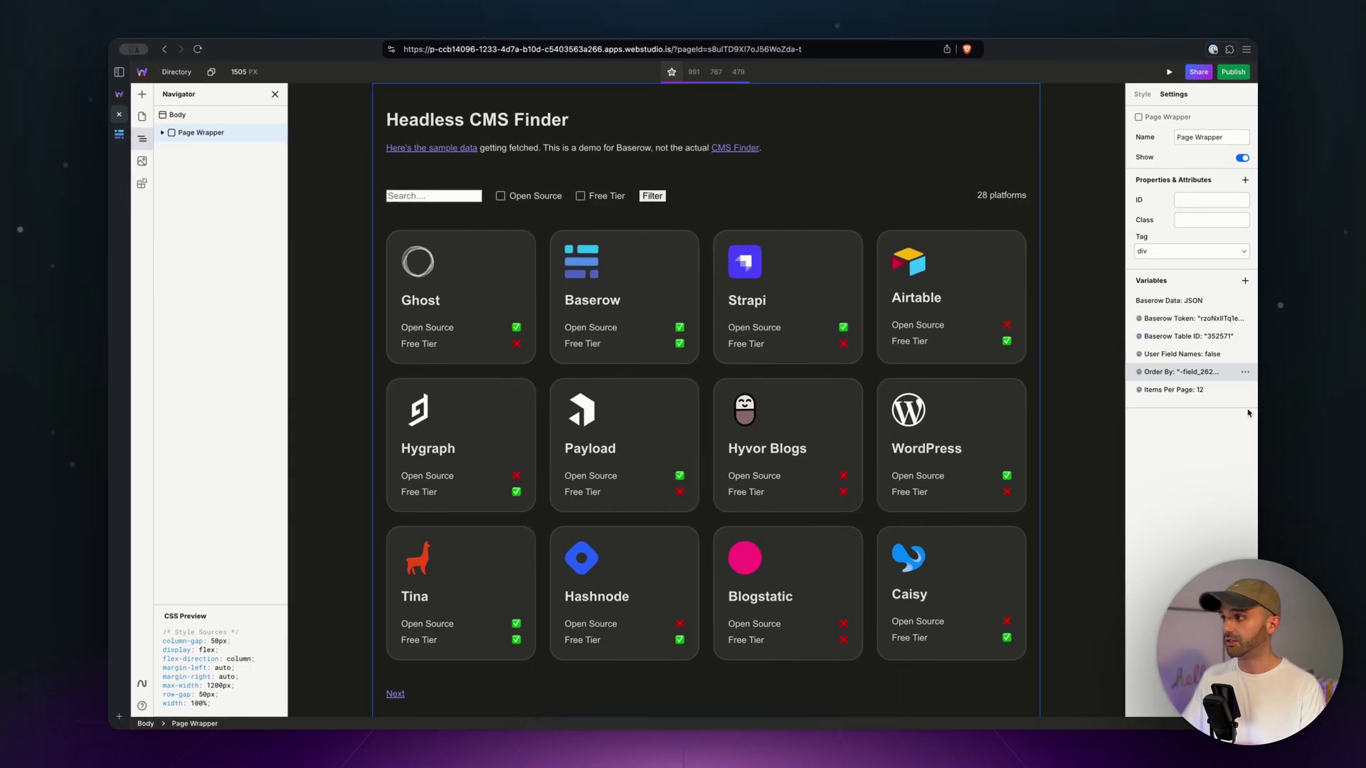
Step: Back in Webstudio, set the Order By variable's value to the Rank field ID with a leading minus, -field_2624781
{"action": "left_click", "coordinate": [1209, 371]}
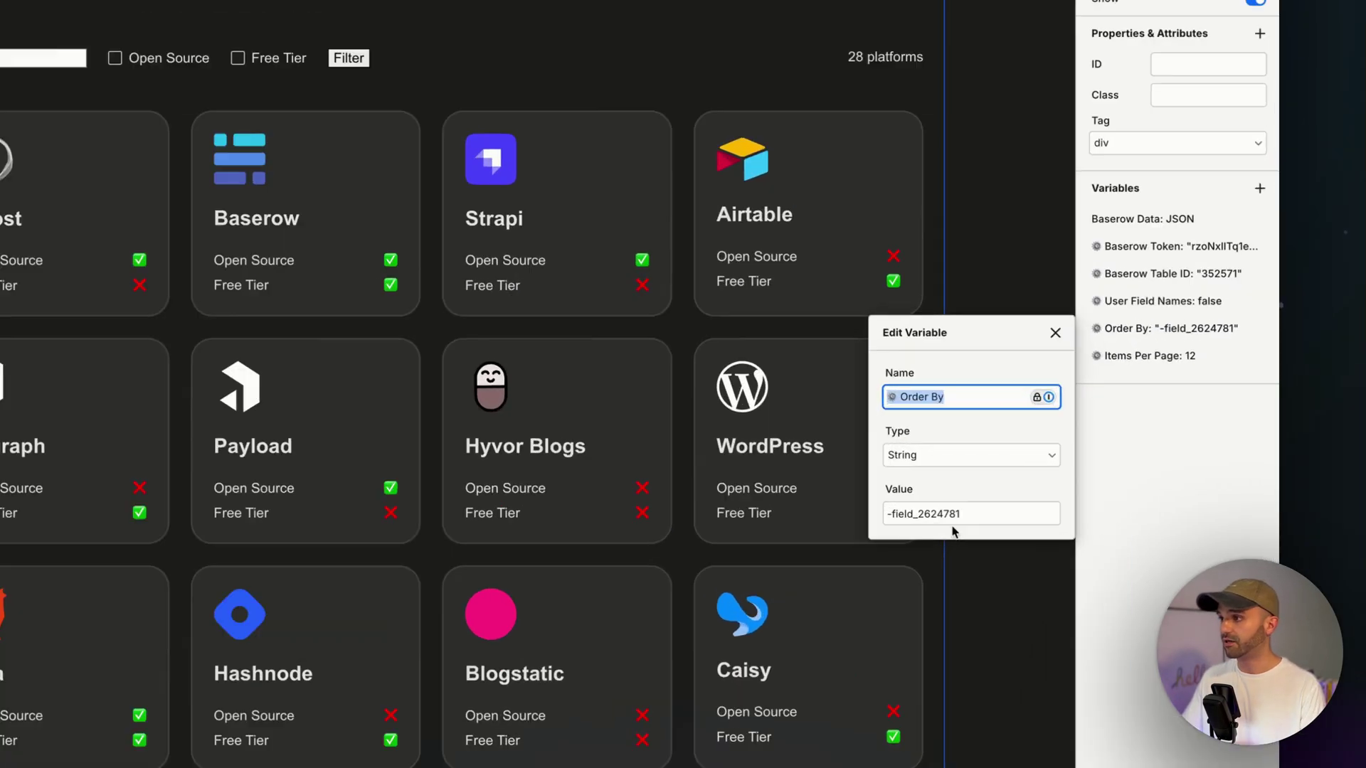
{"action": "left_click_drag", "start_coordinate": [1051, 492], "coordinate": [1002, 494]}
{"action": "key", "text": "ctrl+v"}
{"action": "left_click_drag", "start_coordinate": [645, 560], "coordinate": [629, 561]}
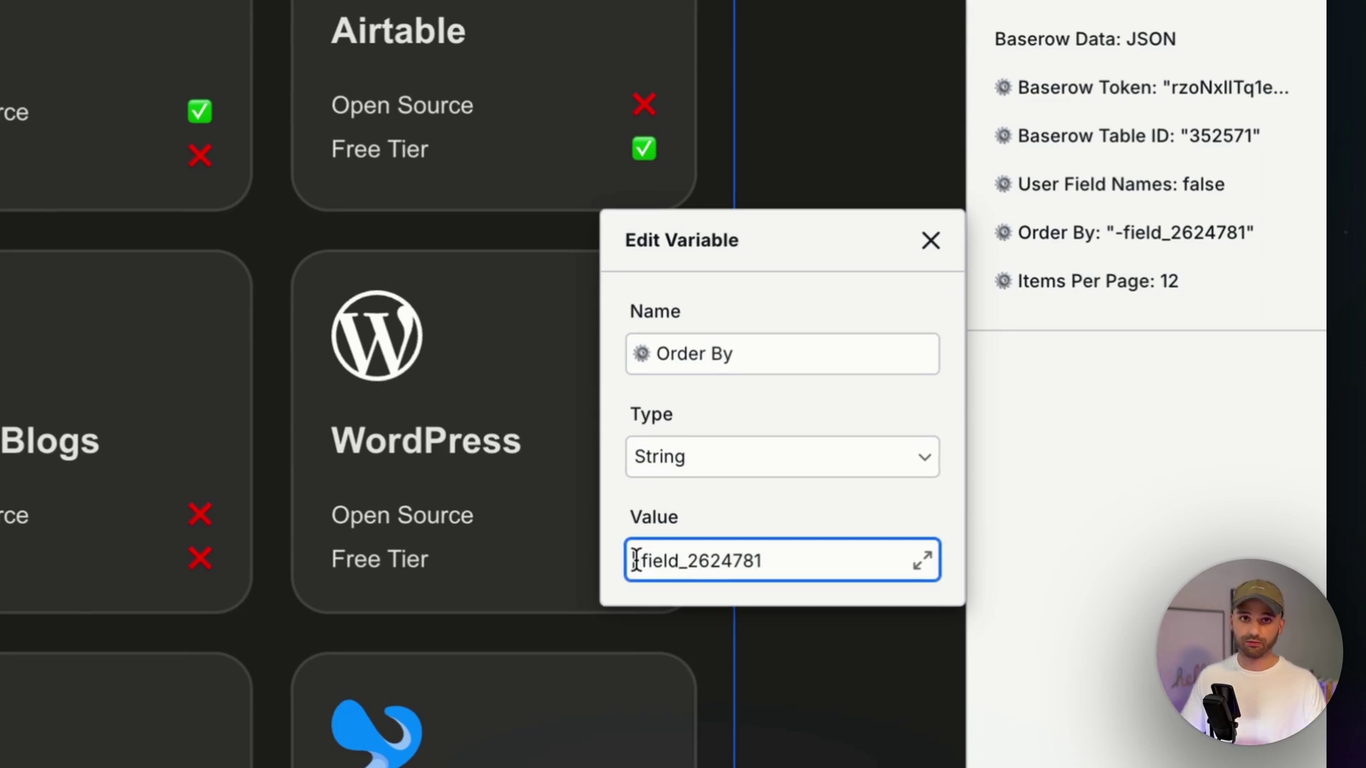
{"action": "key", "text": "ctrl+a"}
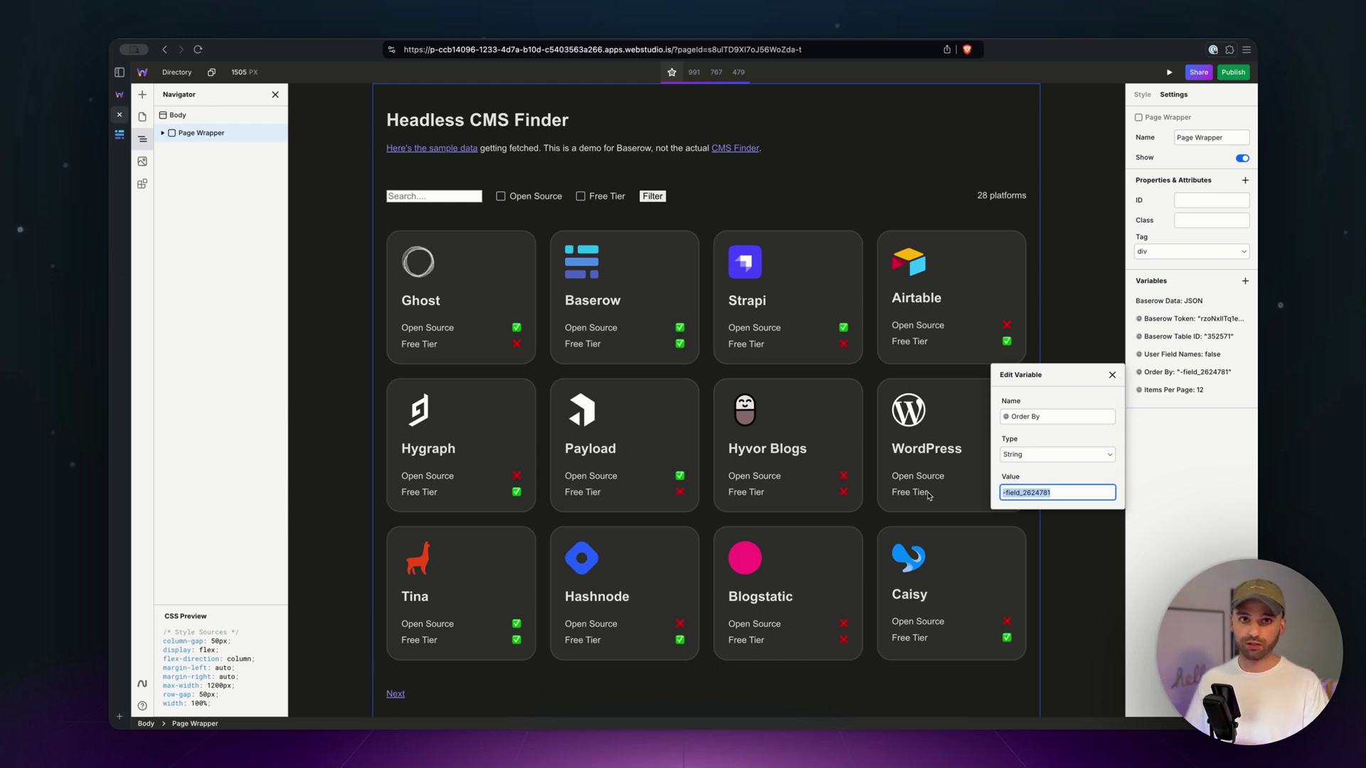
{"action": "key", "text": "Escape"}
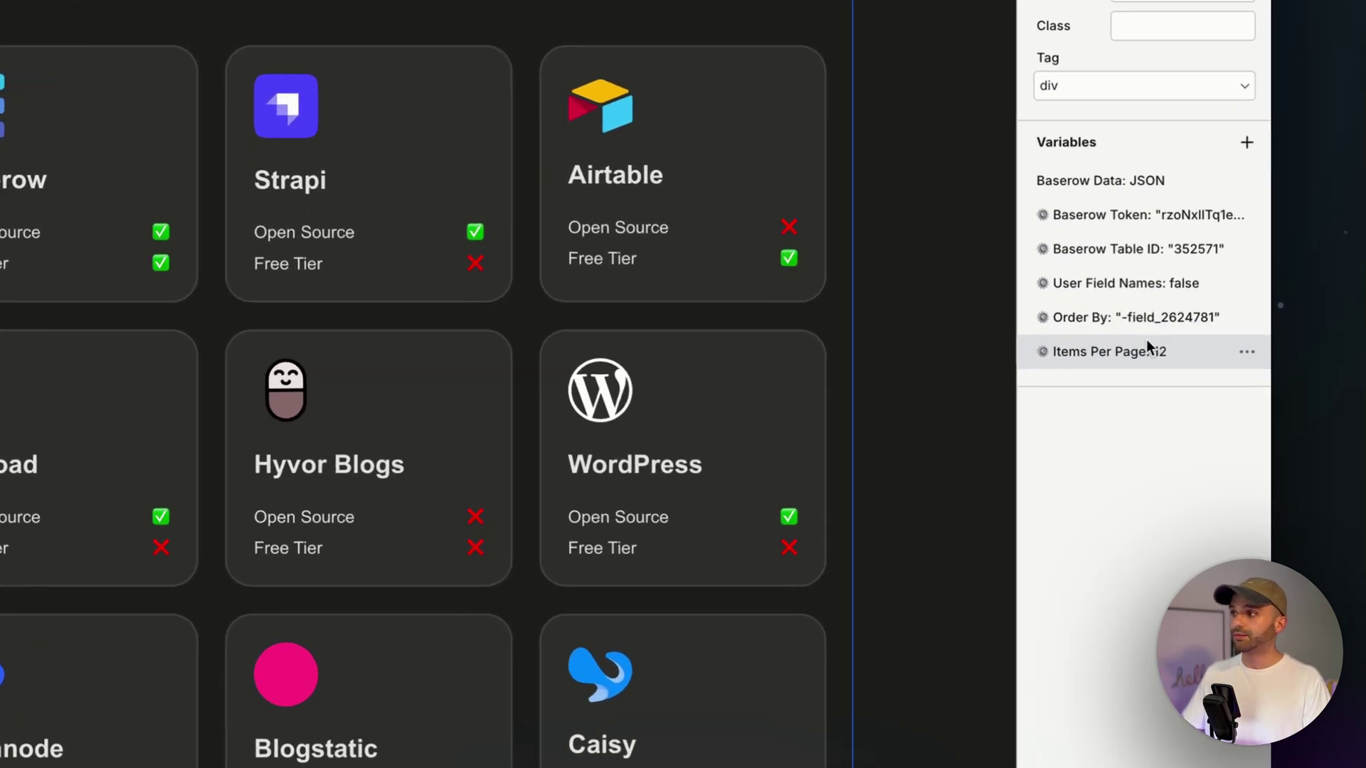
Step: Review the Items Per Page variable, and inspect the Baserow Data variable's JSON value, highlighting the platform name in the first record
{"action": "left_click", "coordinate": [1174, 390]}
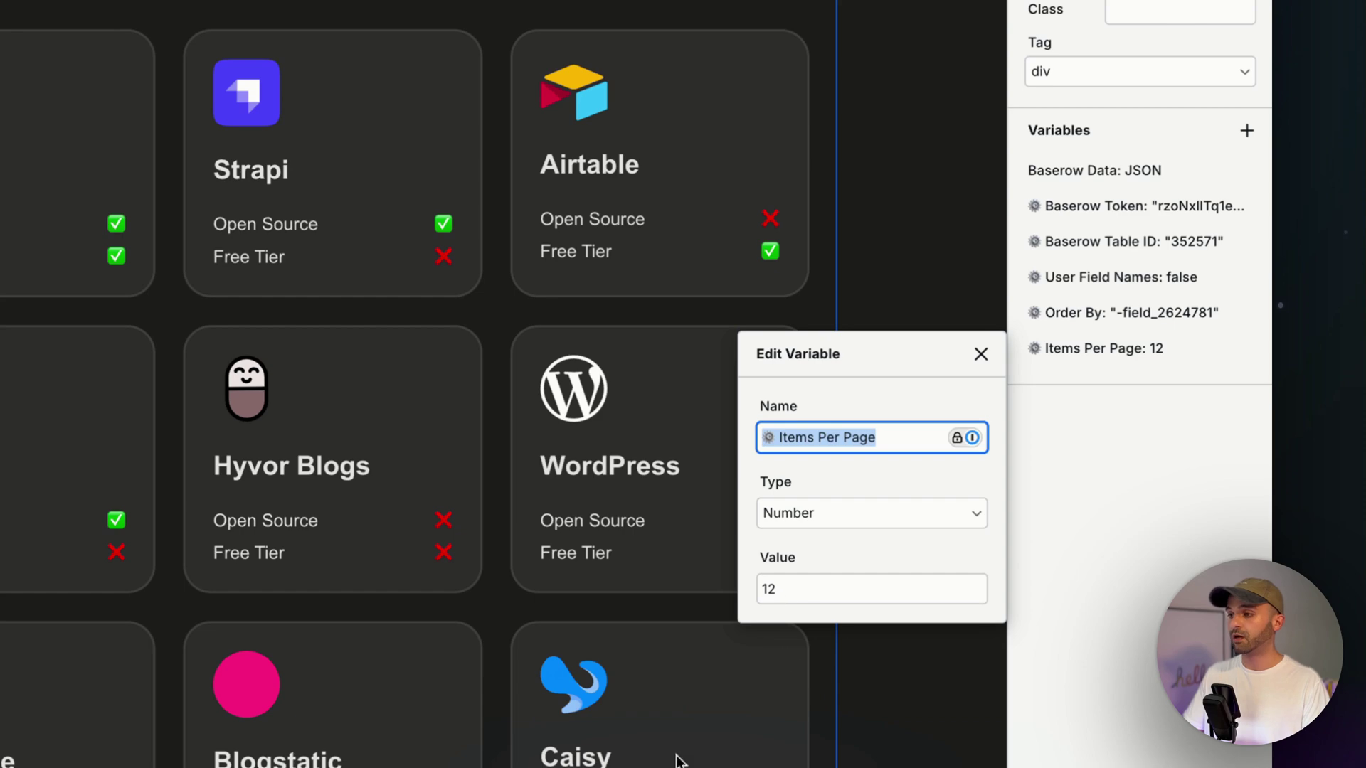
{"action": "key", "text": "Escape"}
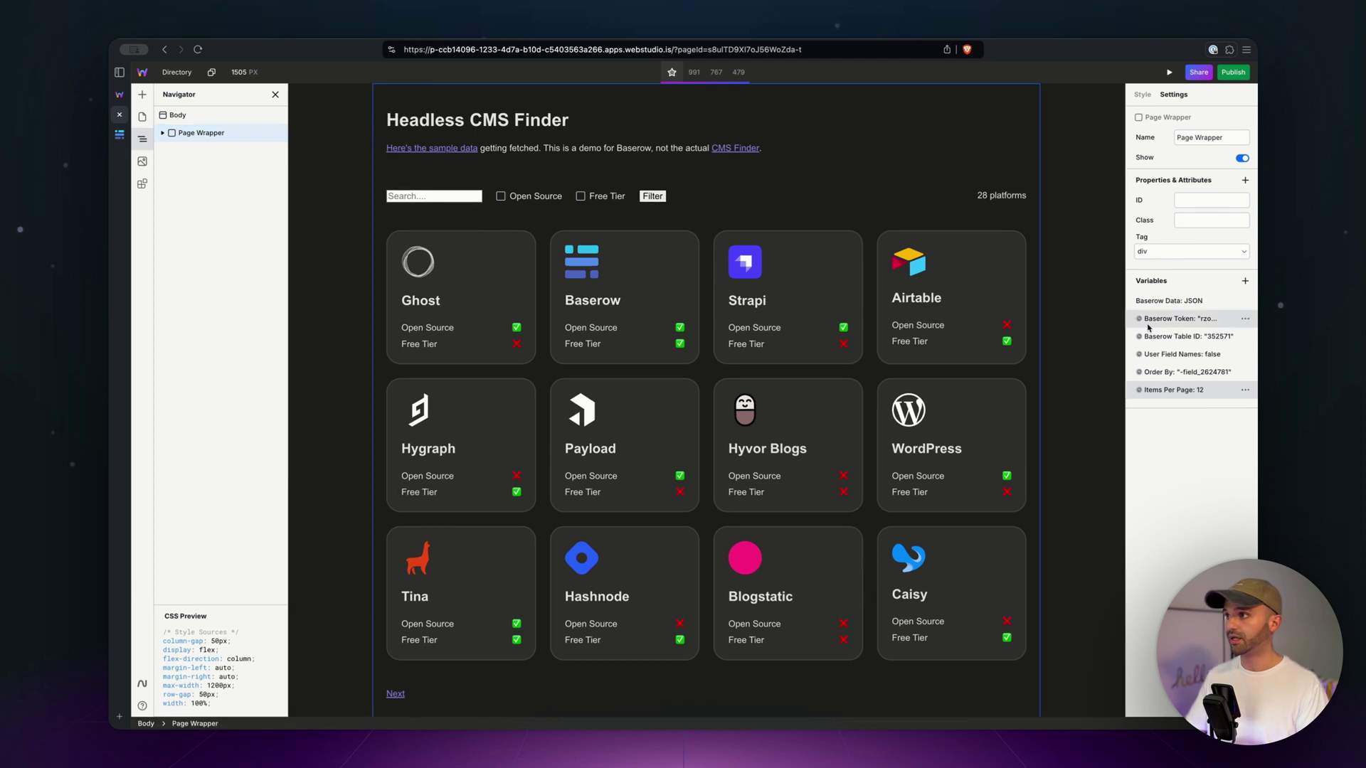
{"action": "left_click", "coordinate": [1244, 302]}
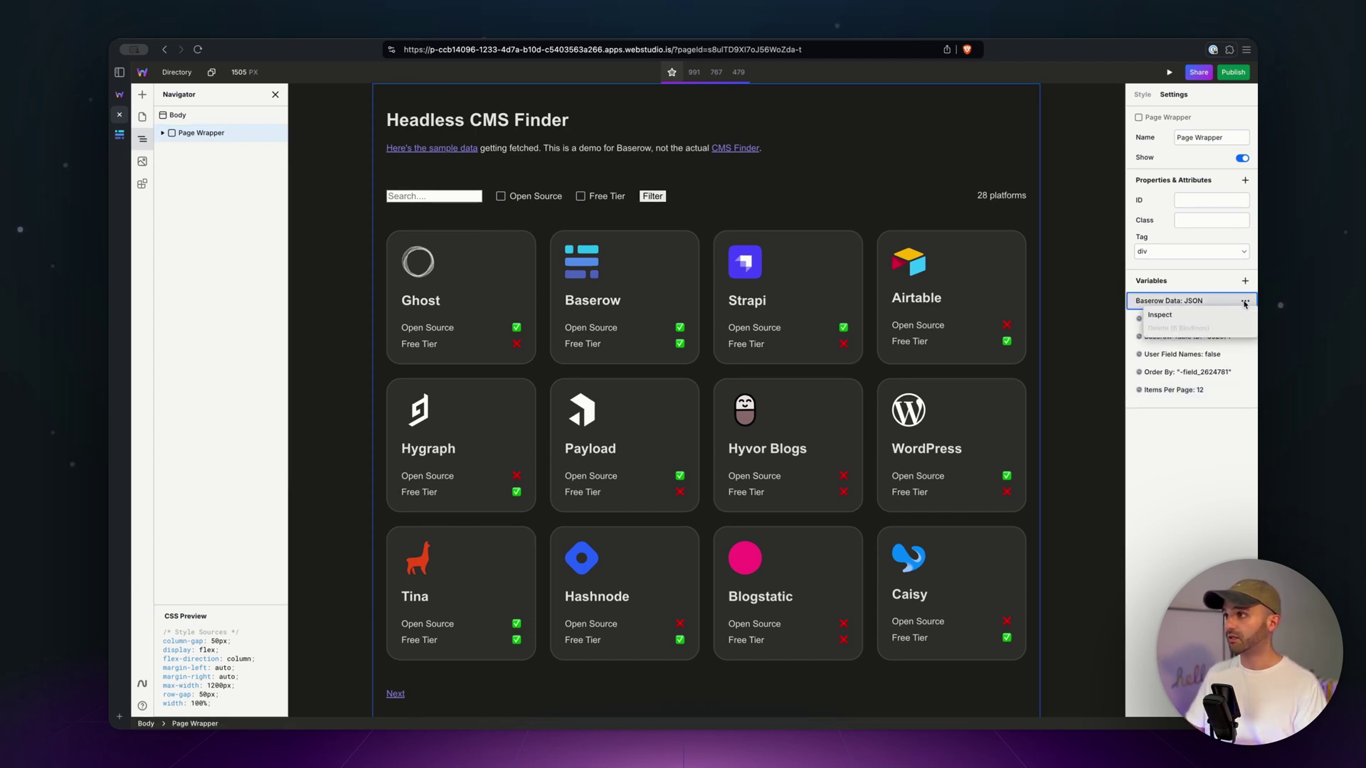
{"action": "left_click", "coordinate": [1216, 315]}
{"action": "scroll", "coordinate": [684, 424], "scroll_direction": "down", "scroll_amount": 10}
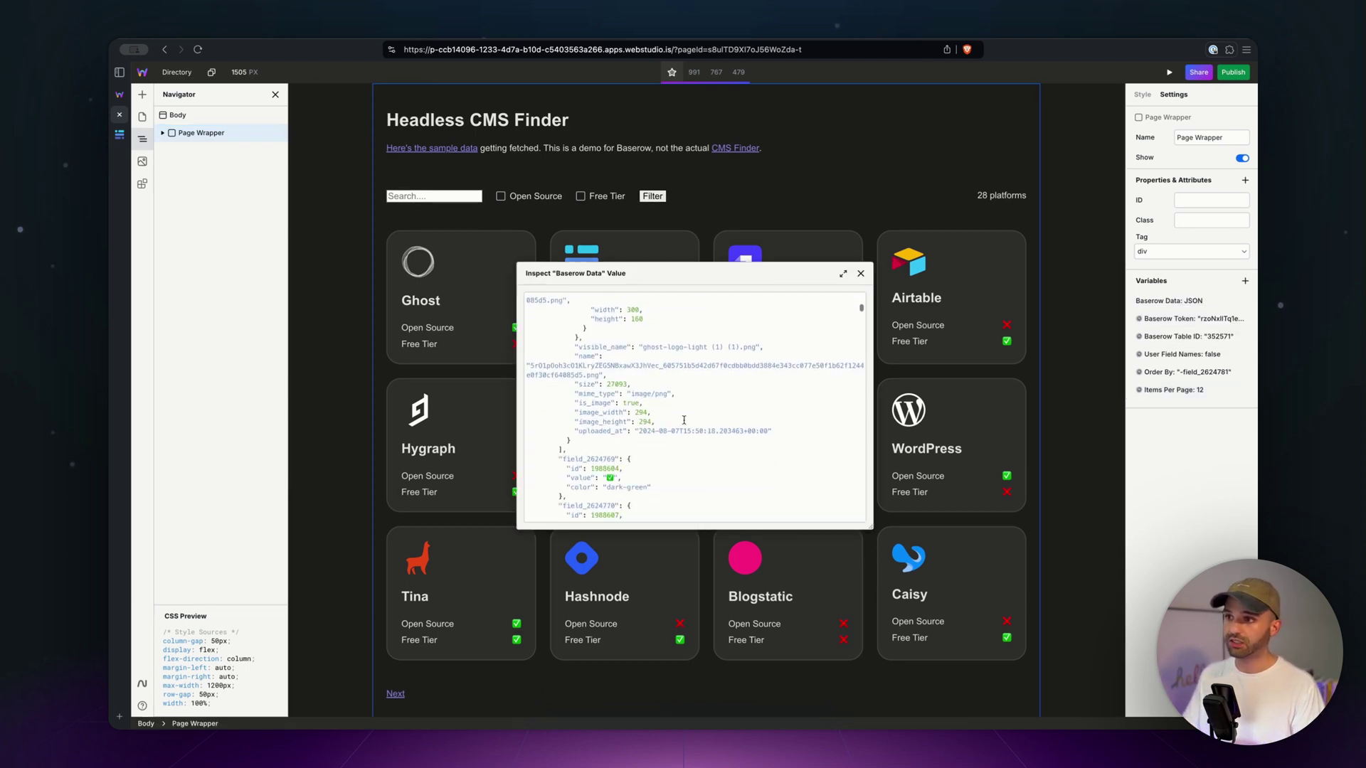
{"action": "scroll", "coordinate": [685, 424], "scroll_direction": "up", "scroll_amount": 10}
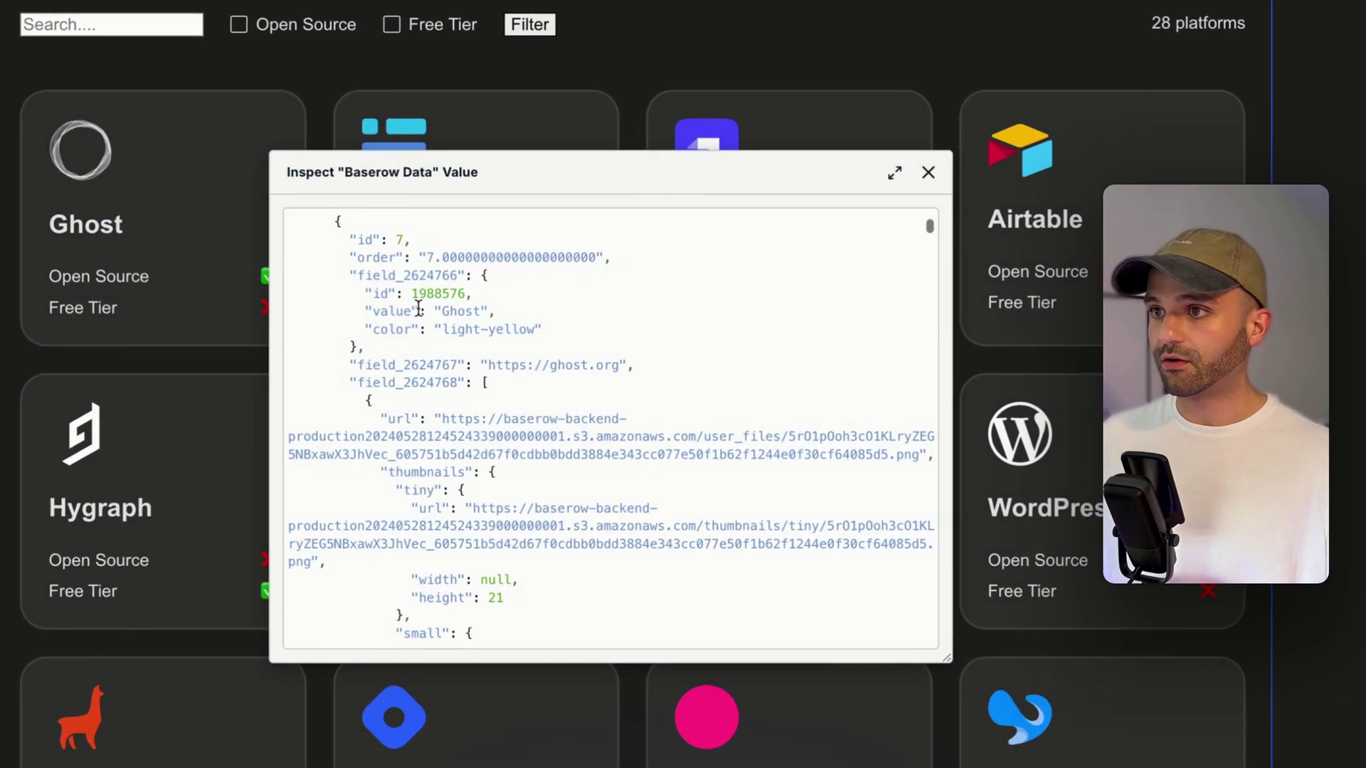
{"action": "double_click", "coordinate": [396, 276]}
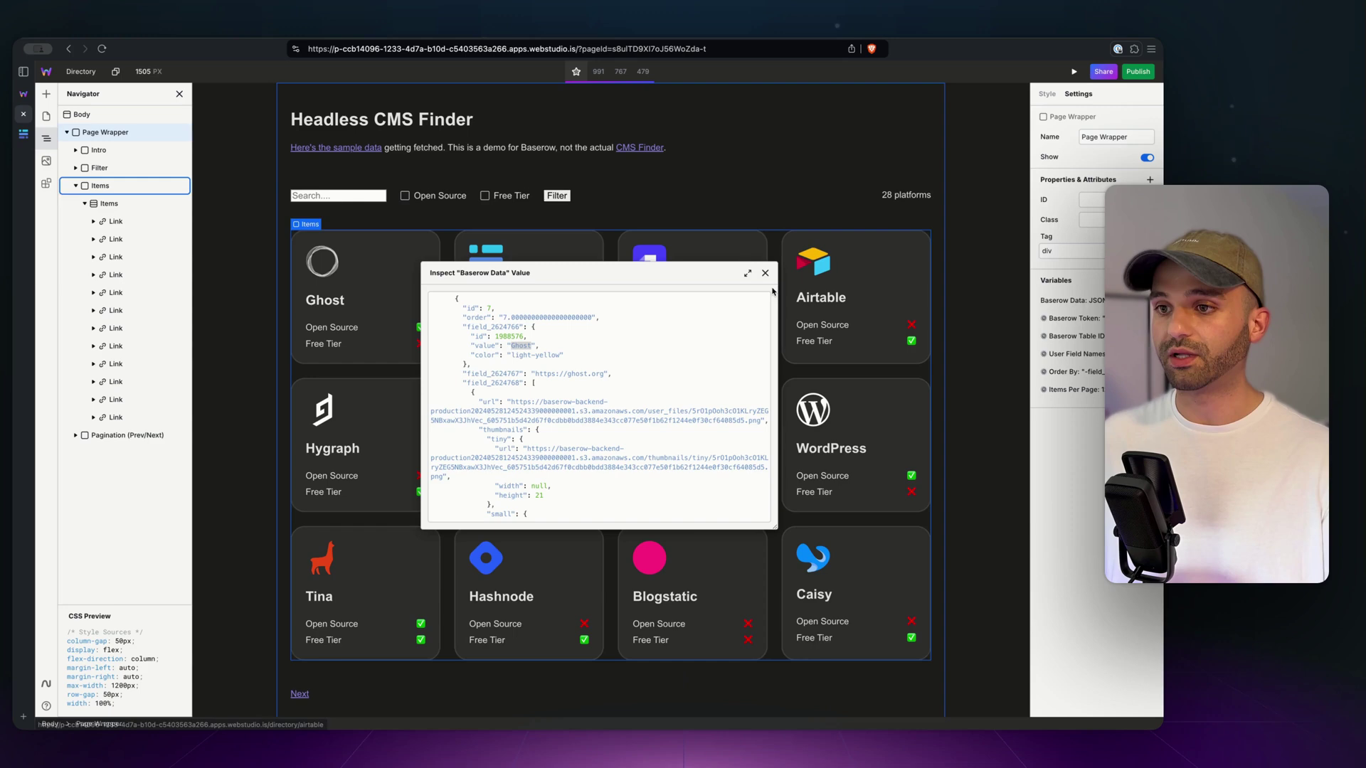
{"action": "left_click", "coordinate": [765, 273]}
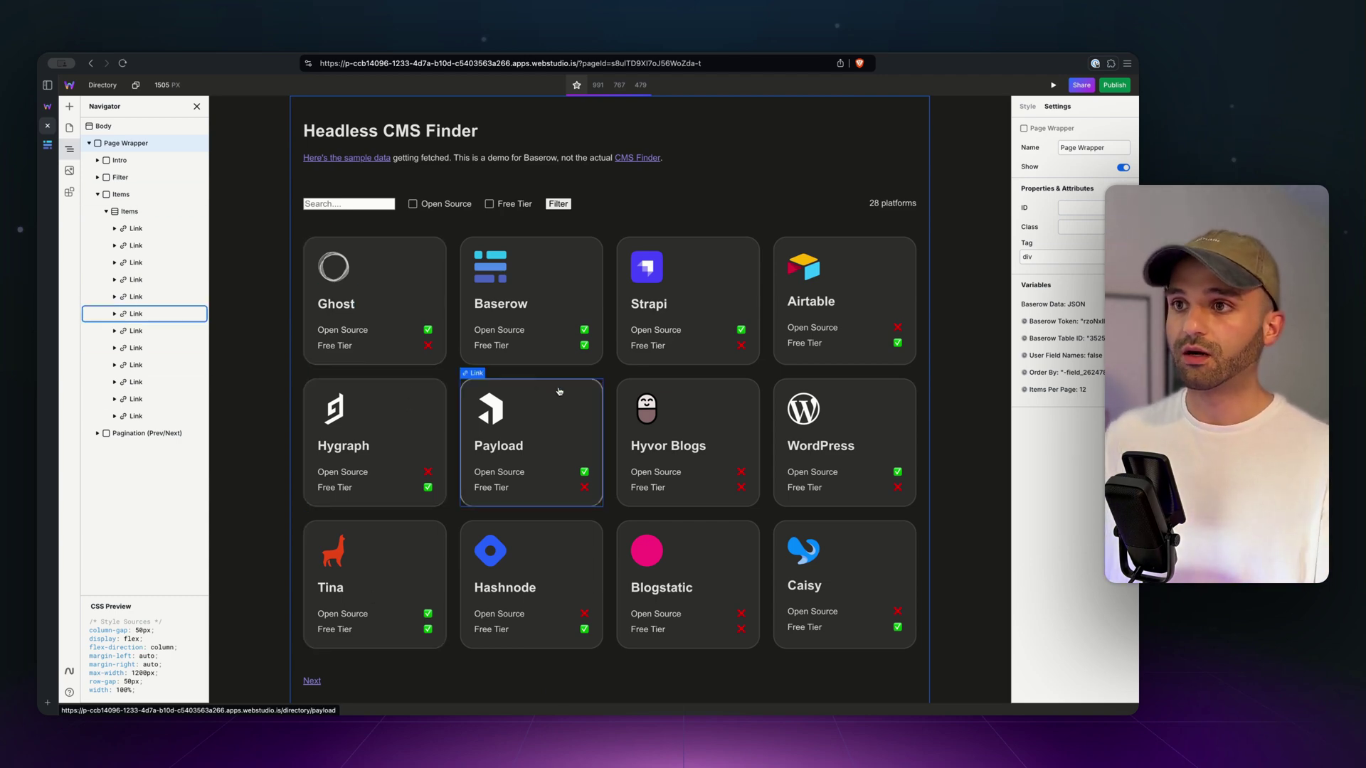
Step: Select the Items collection nested inside the Items box and look up the Collection component among the available components
{"action": "left_click", "coordinate": [137, 213]}
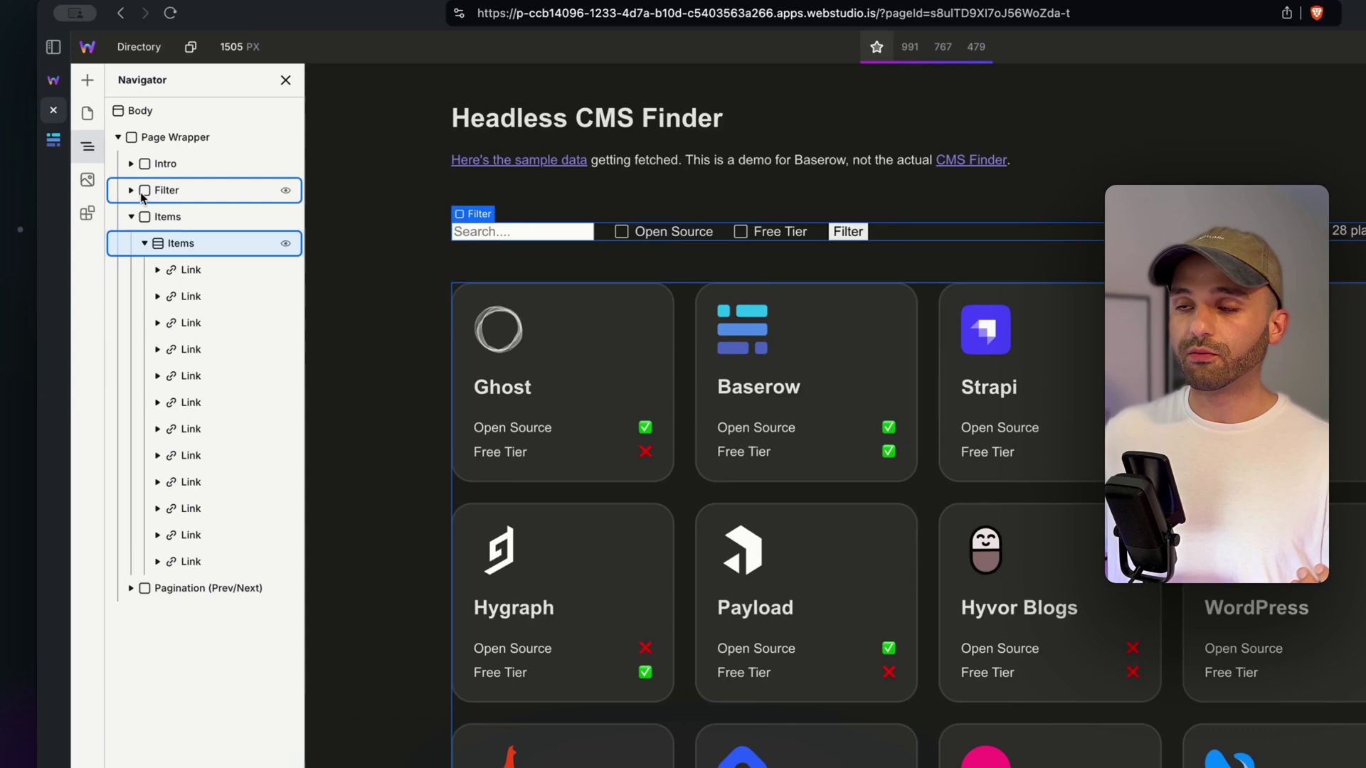
{"action": "left_click", "coordinate": [69, 106]}
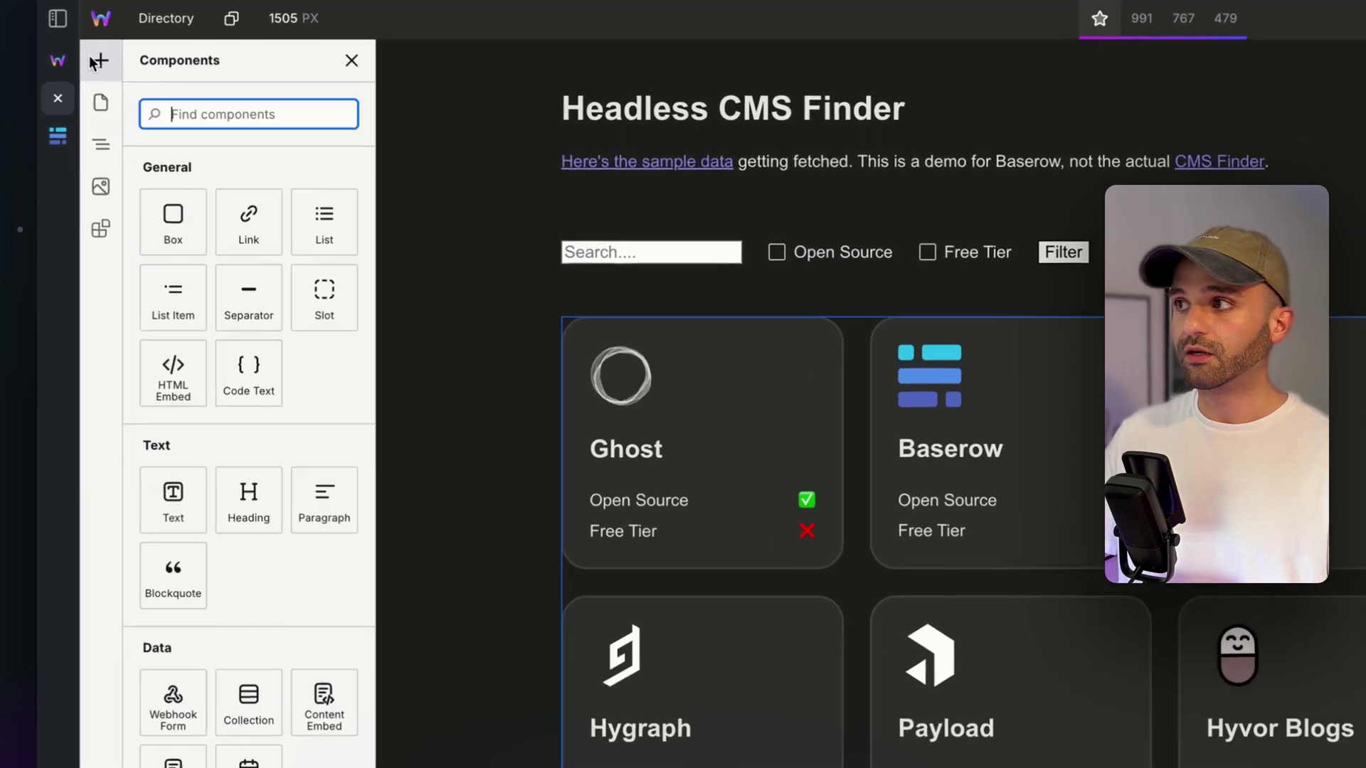
{"action": "left_click", "coordinate": [357, 59]}
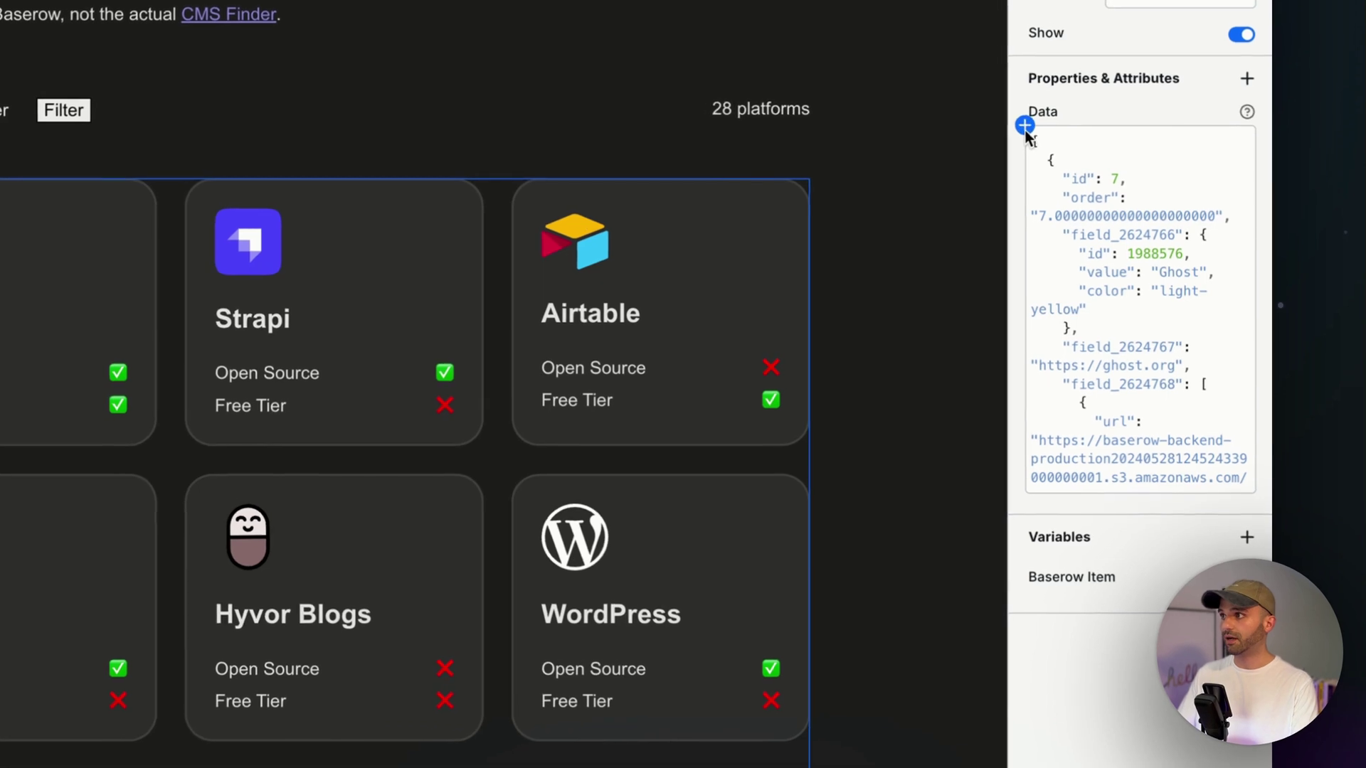
Step: Clear the Items collection's Data binding and rebuild its expression as Baserow Data.data.results
{"action": "left_click", "coordinate": [1025, 127]}
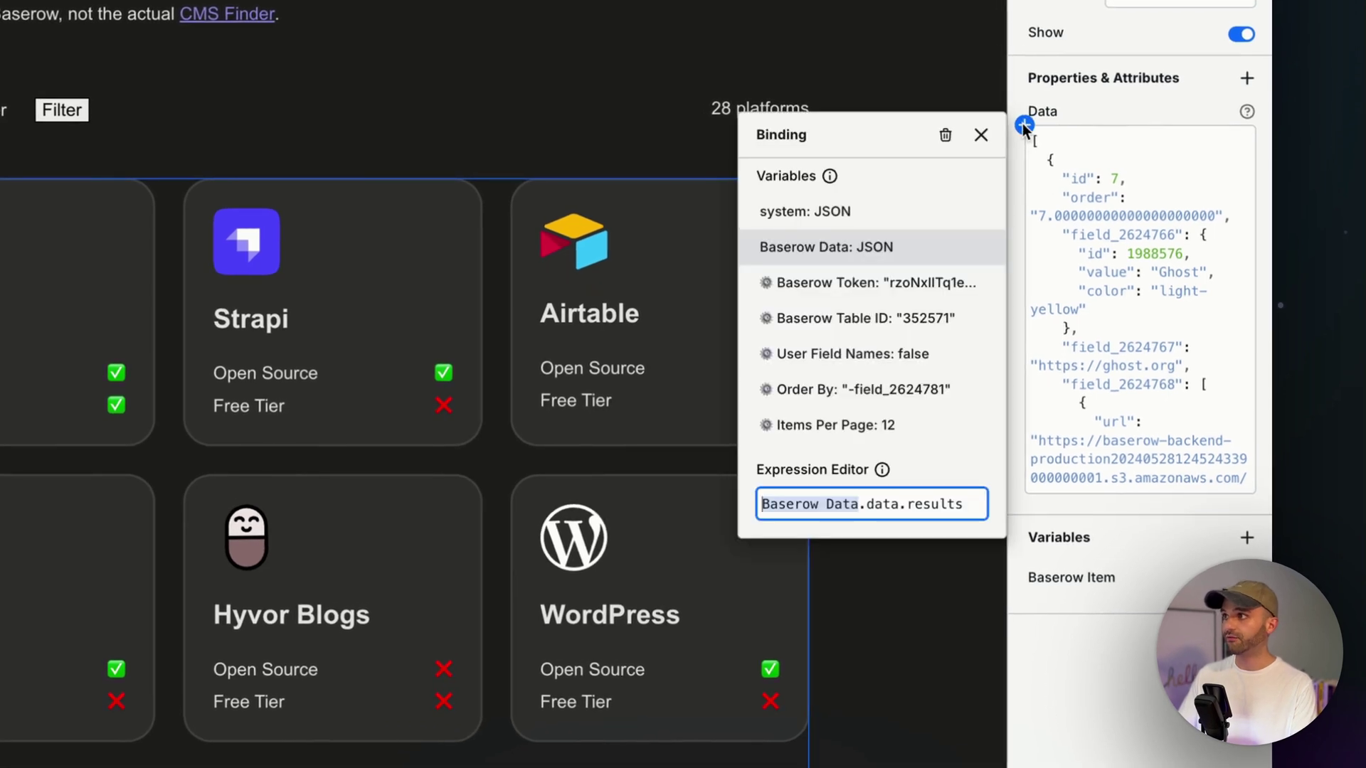
{"action": "triple_click", "coordinate": [893, 500]}
{"action": "key", "text": "BackSpace"}
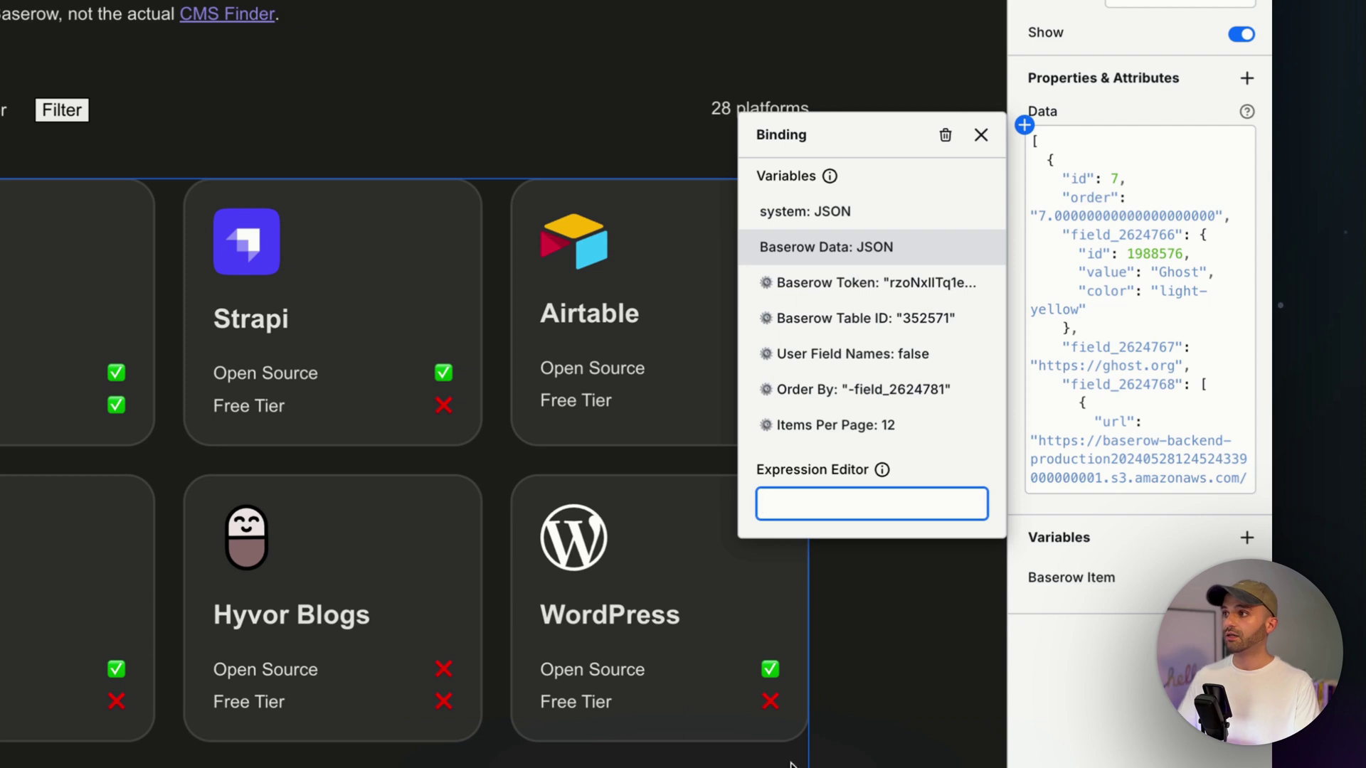
{"action": "left_click", "coordinate": [859, 250]}
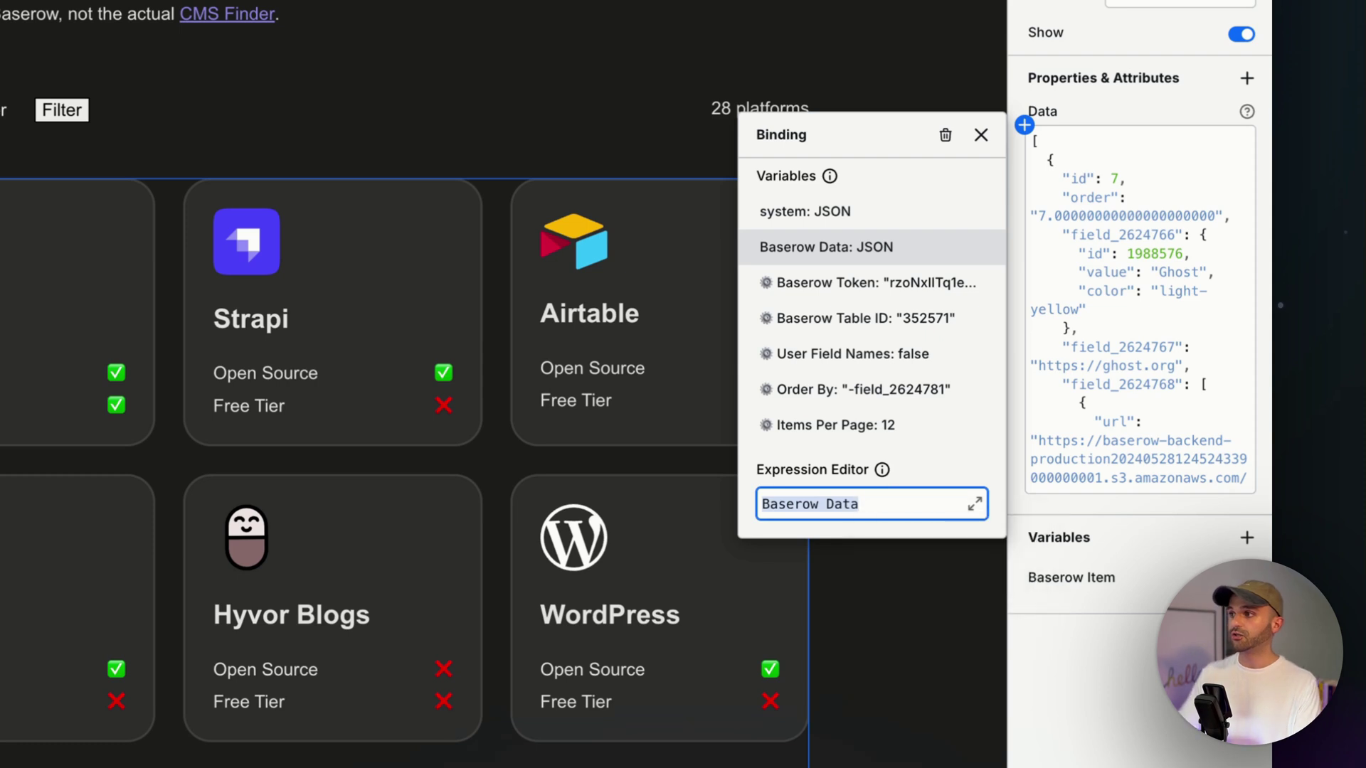
{"action": "type", "text": "."}
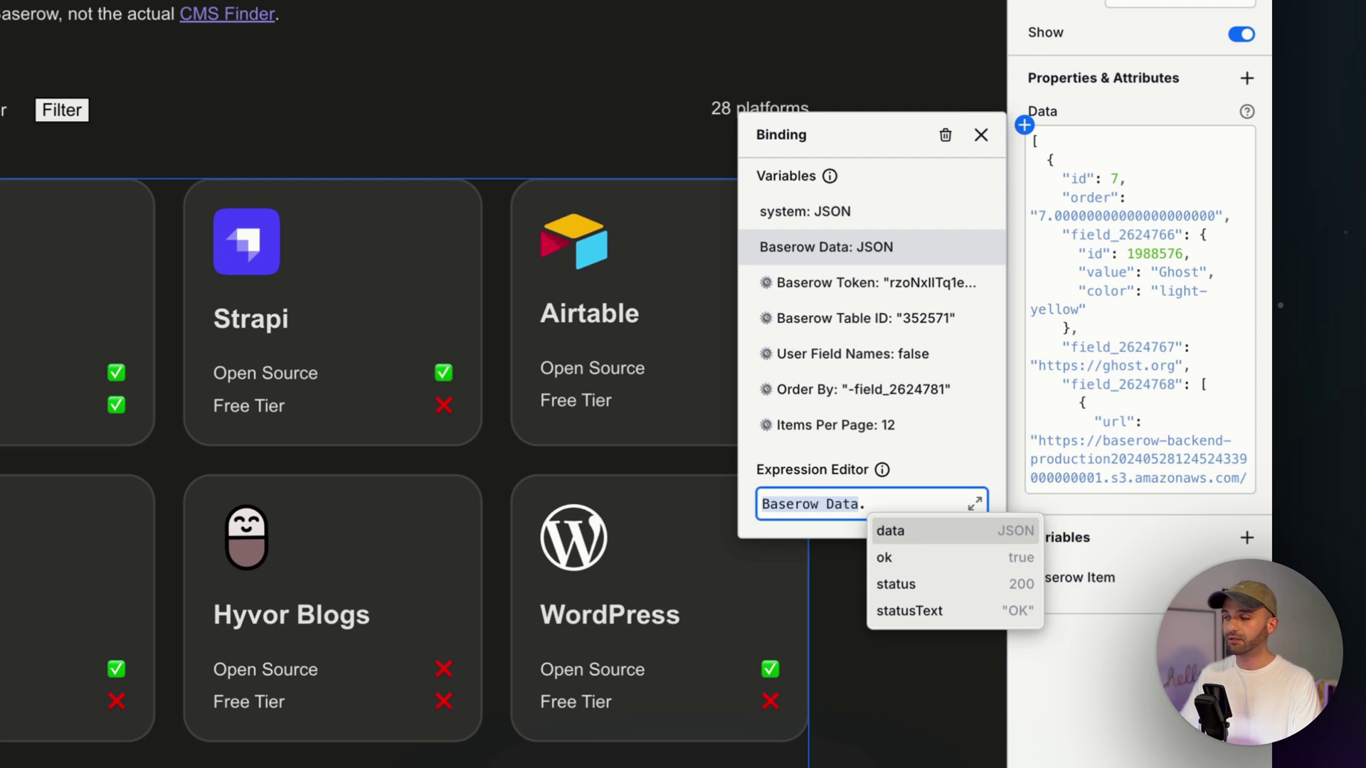
{"action": "key", "text": "Return"}
{"action": "type", "text": "."}
{"action": "key", "text": "Down"}
{"action": "key", "text": "Down"}
{"action": "key", "text": "Down"}
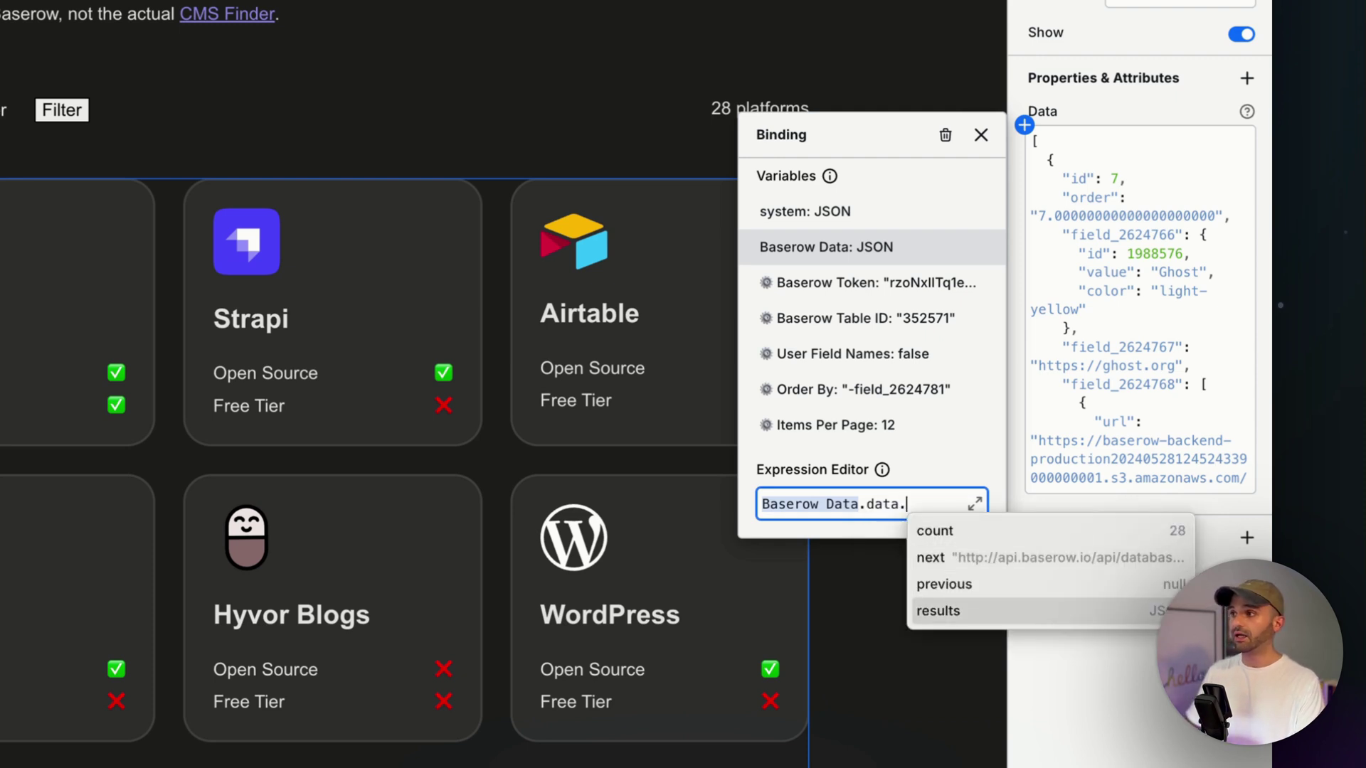
{"action": "key", "text": "Return"}
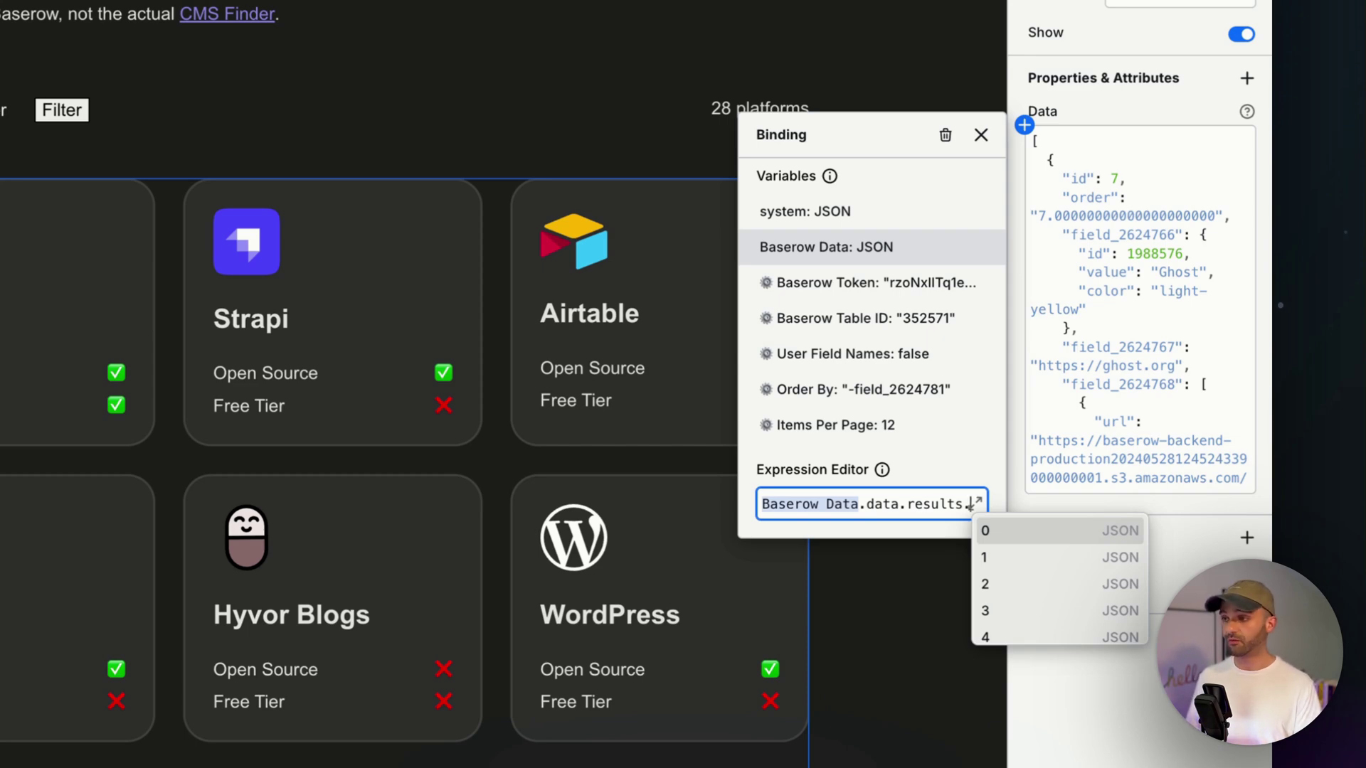
Step: Try binding the collection's Data to the first entry, results[0], and restore the expression to Baserow Data.data.results
{"action": "key", "text": "Return"}
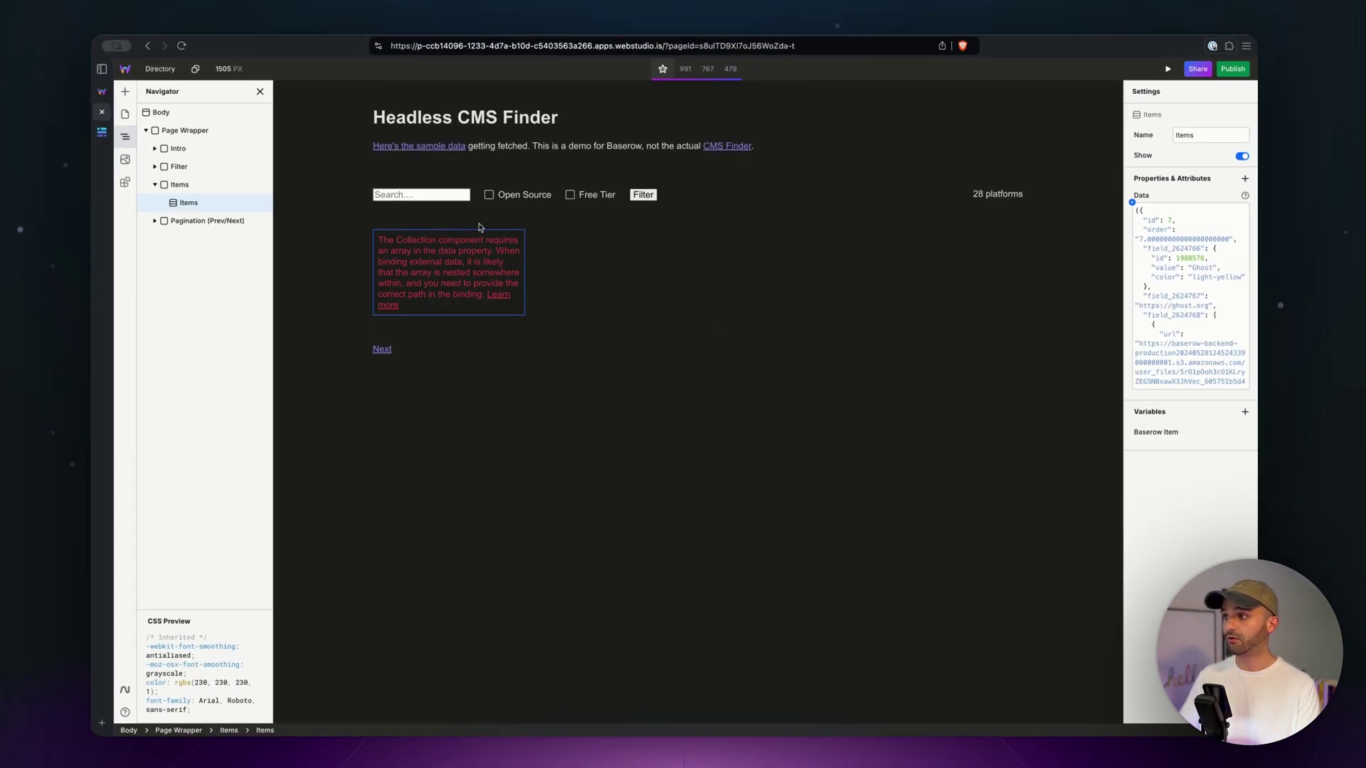
{"action": "left_click", "coordinate": [1134, 203]}
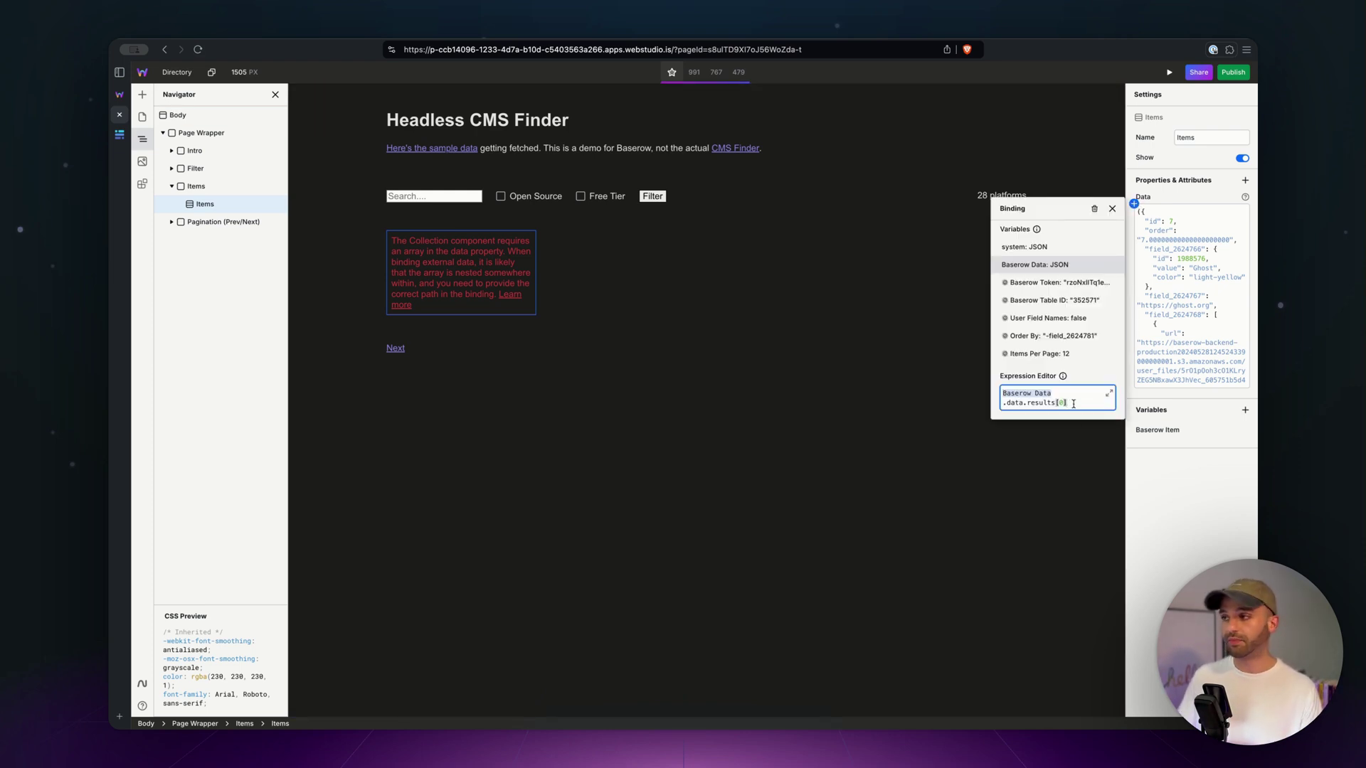
{"action": "key", "text": "BackSpace"}
{"action": "key", "text": "BackSpace"}
{"action": "key", "text": "BackSpace"}
{"action": "type", "text": "."}
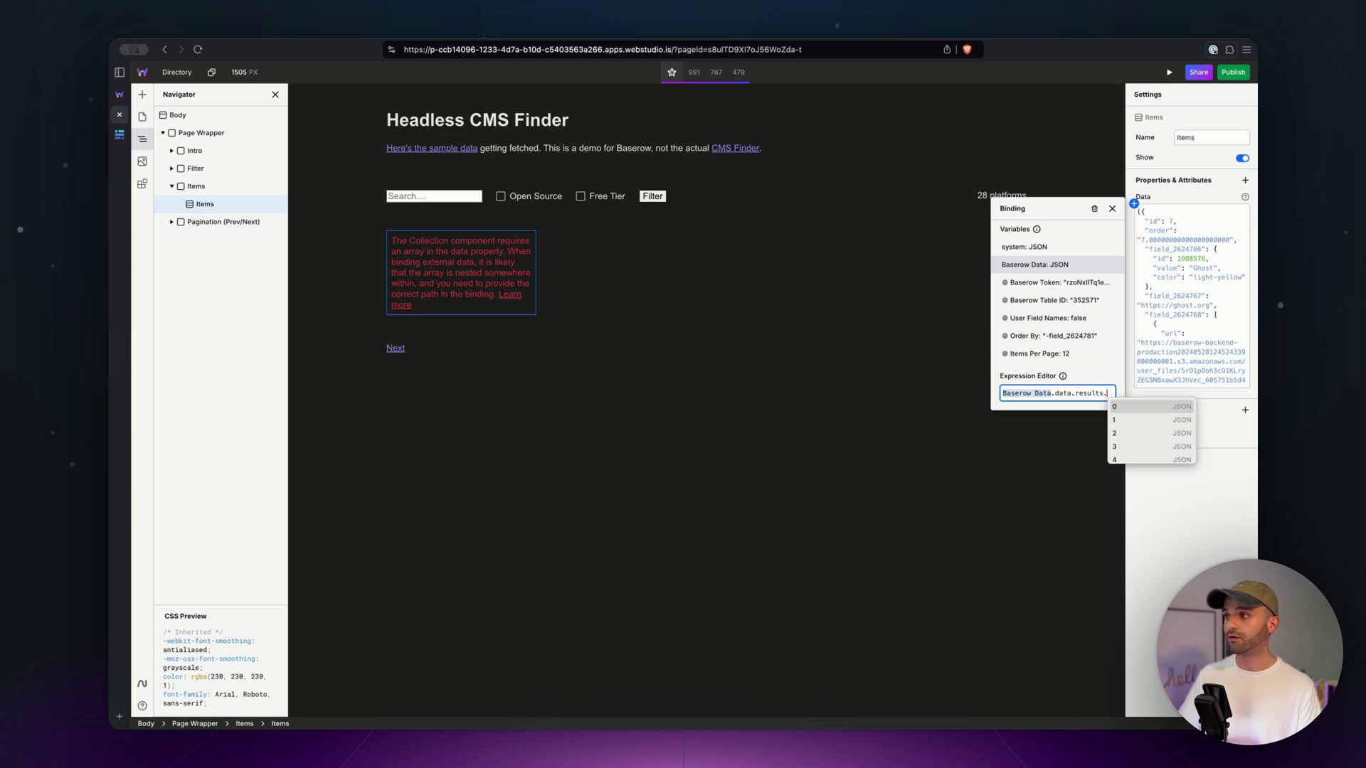
{"action": "key", "text": "BackSpace"}
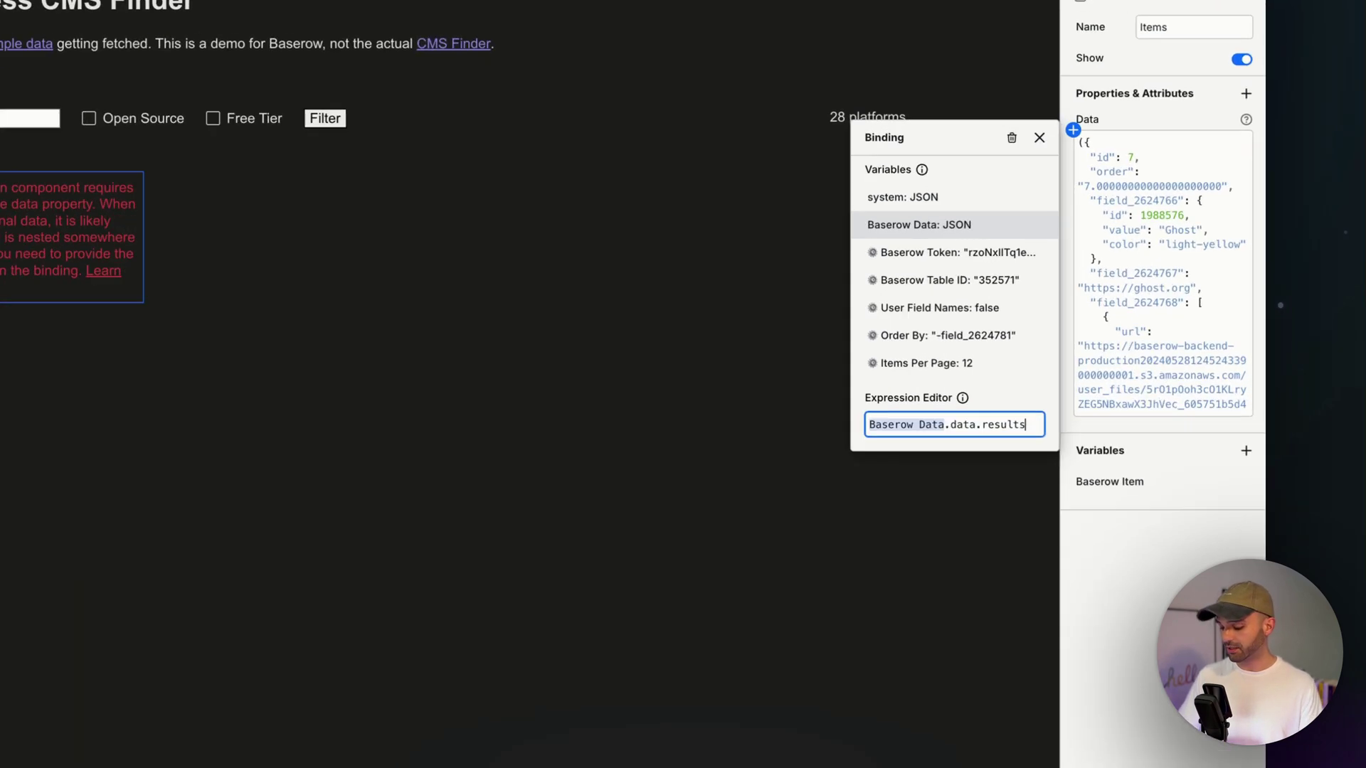
{"action": "left_click", "coordinate": [1184, 504]}
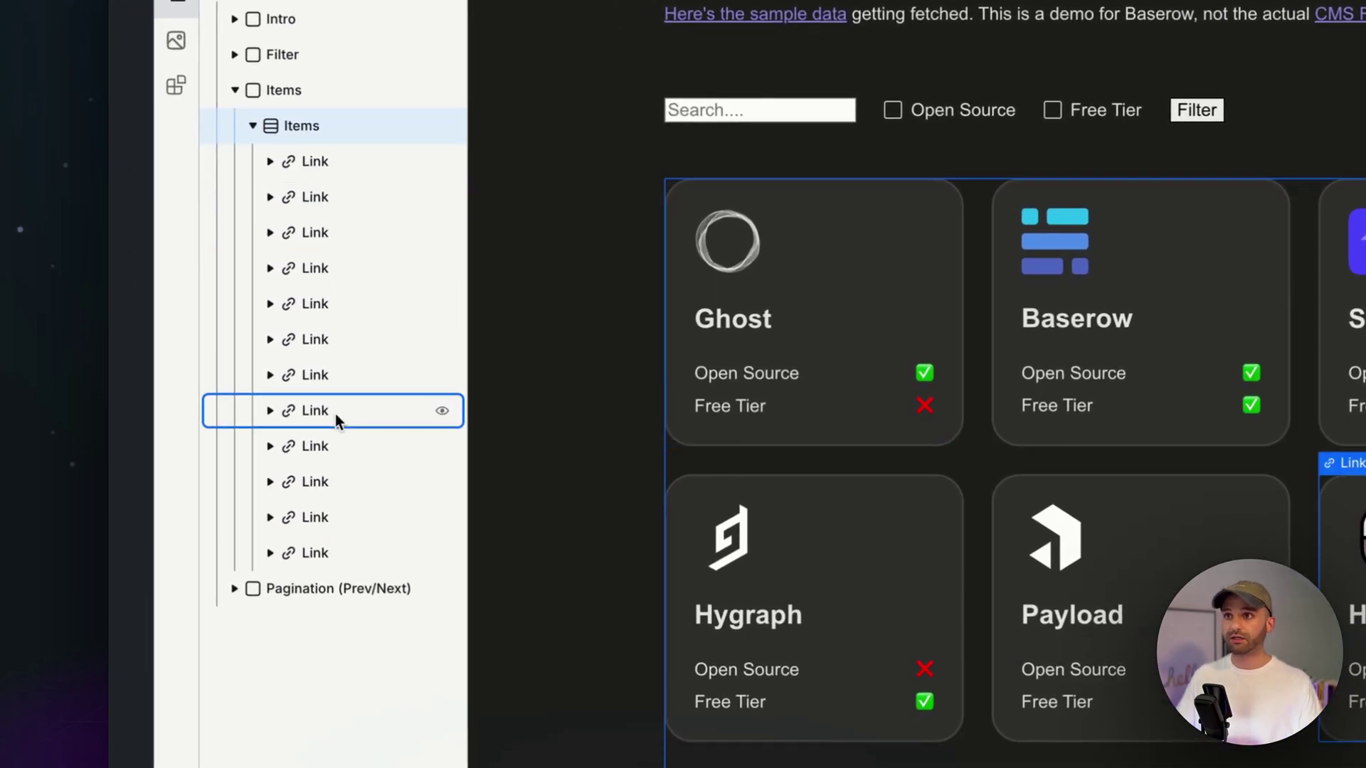
Step: Delete the Link from inside the Items collection and insert a Heading in its place
{"action": "left_click", "coordinate": [342, 170]}
{"action": "key", "text": "Delete"}
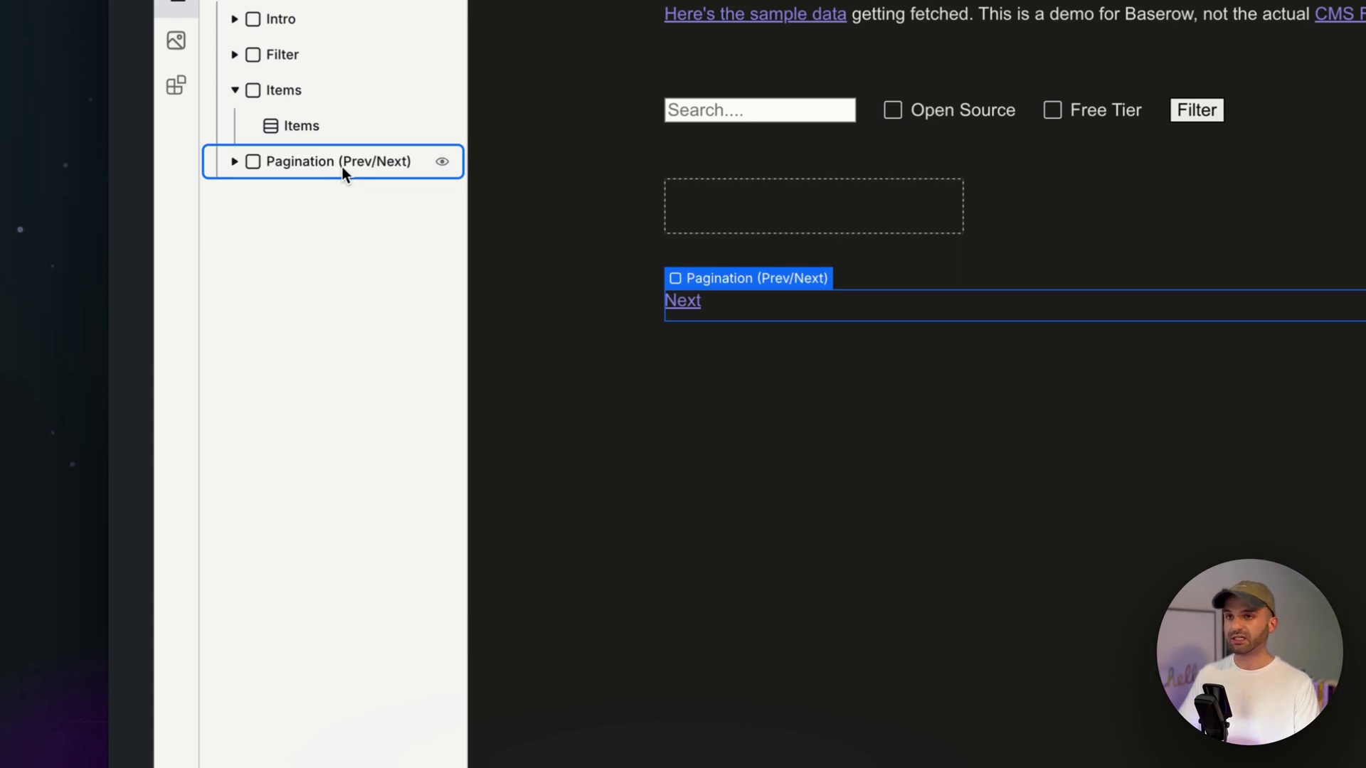
{"action": "left_click", "coordinate": [334, 128]}
{"action": "key", "text": "a"}
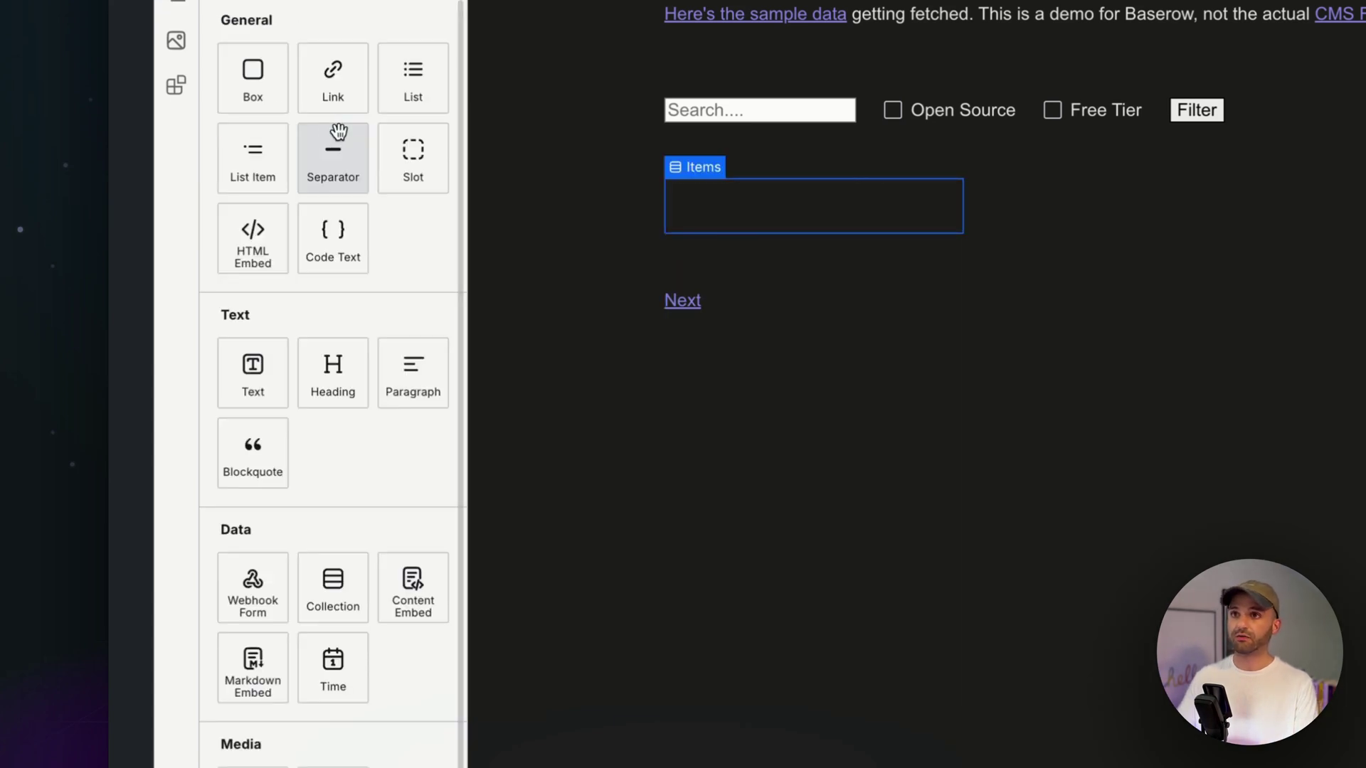
{"action": "left_click", "coordinate": [331, 366]}
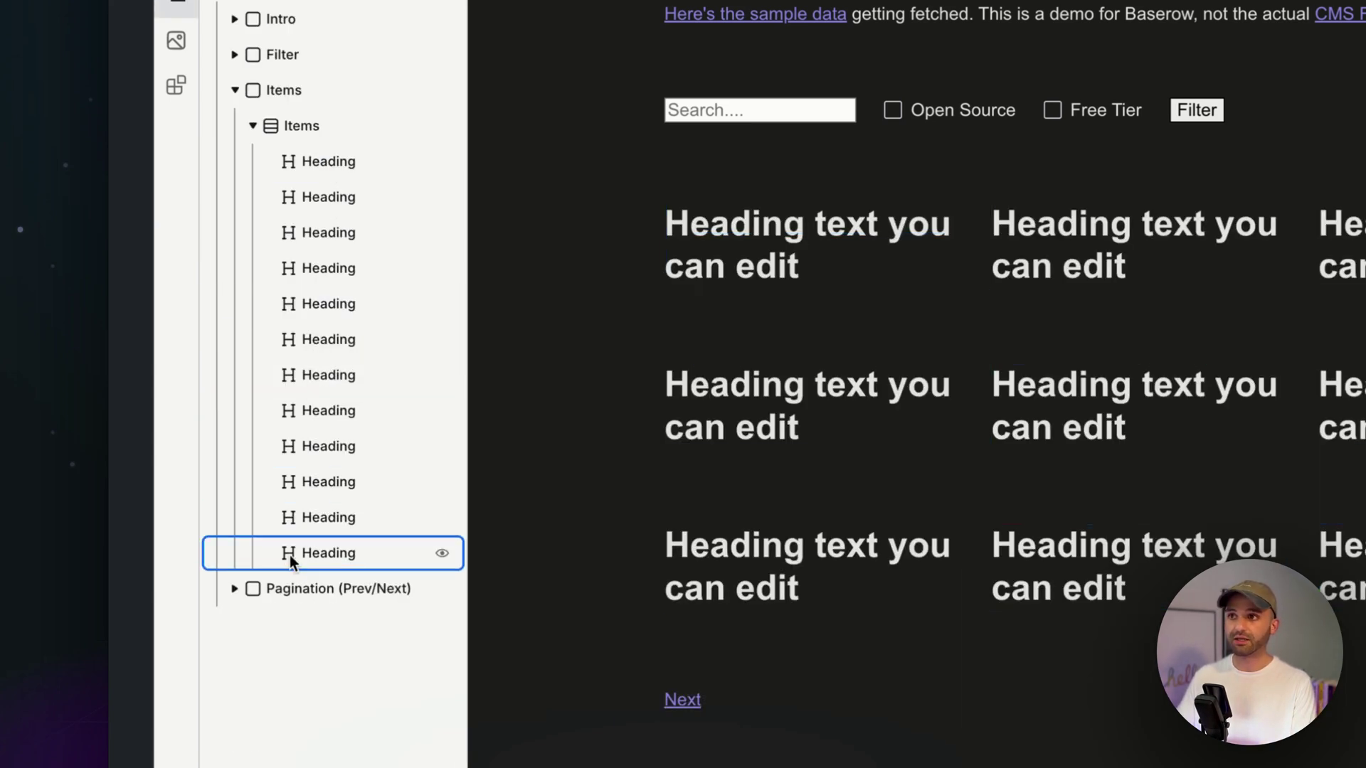
Step: Set the text color of the collection's first Heading to red, rgba(255, 23, 23, 1)
{"action": "left_click", "coordinate": [336, 160]}
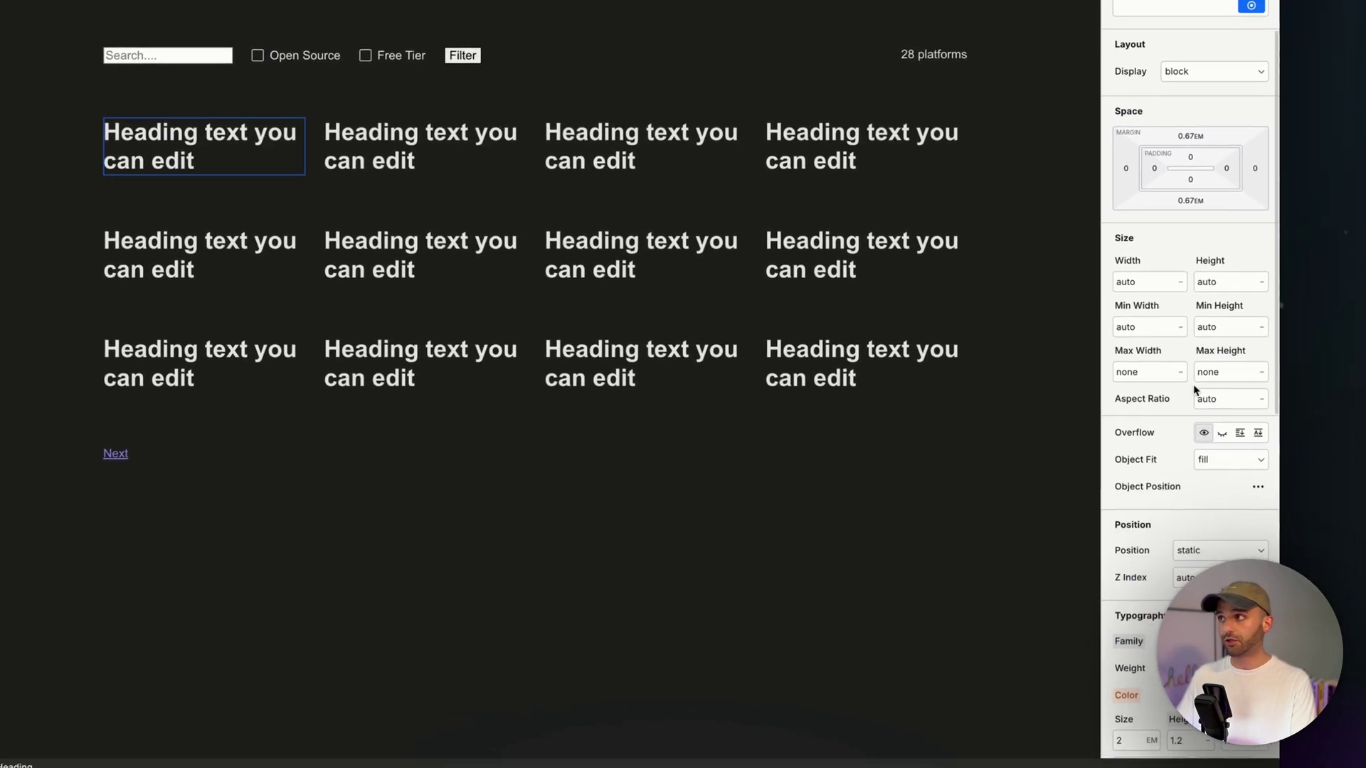
{"action": "scroll", "coordinate": [1362, 546], "scroll_direction": "down", "scroll_amount": 5}
{"action": "left_click", "coordinate": [1172, 486]}
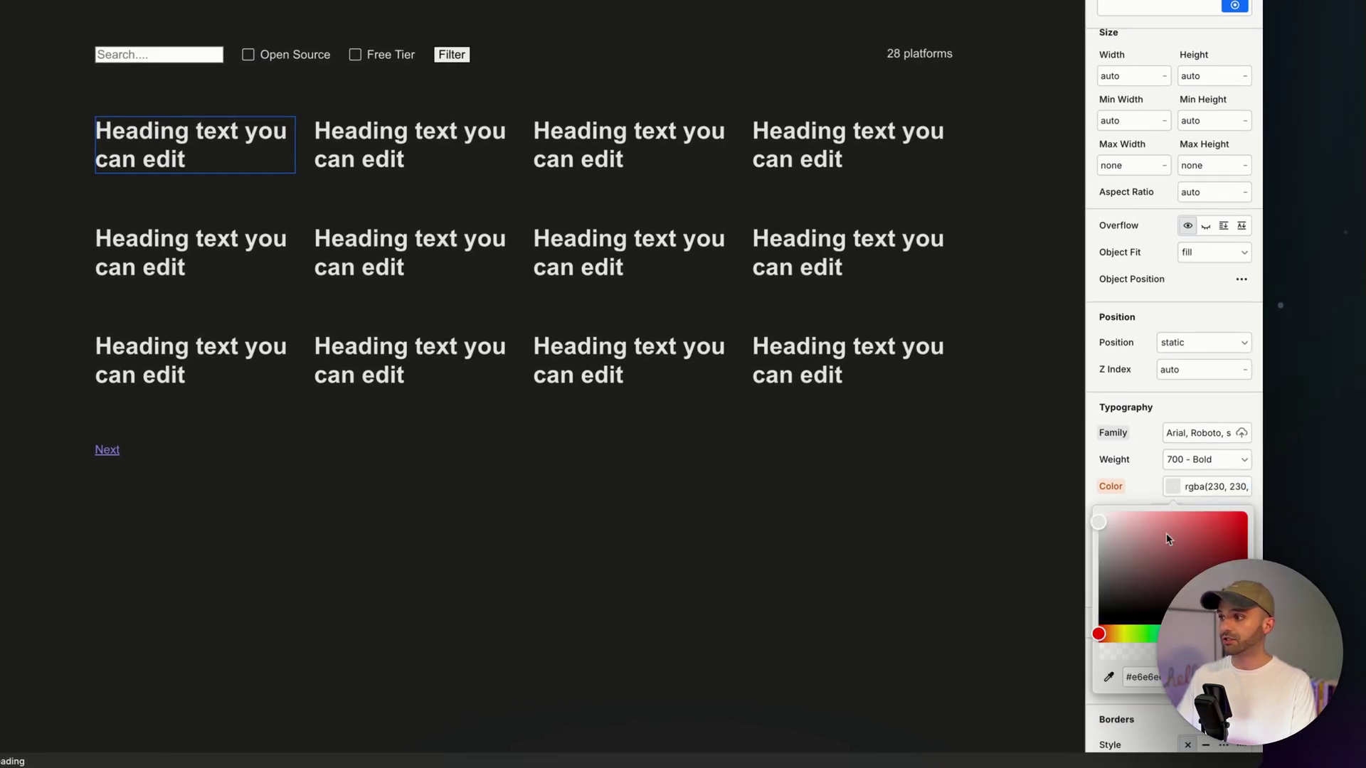
{"action": "mouse_move", "coordinate": [1214, 519]}
{"action": "left_mouse_down"}
{"action": "mouse_move", "coordinate": [1224, 511]}
{"action": "mouse_move", "coordinate": [1228, 548]}
{"action": "mouse_move", "coordinate": [1234, 511]}
{"action": "left_mouse_up"}
{"action": "key", "text": "Escape"}
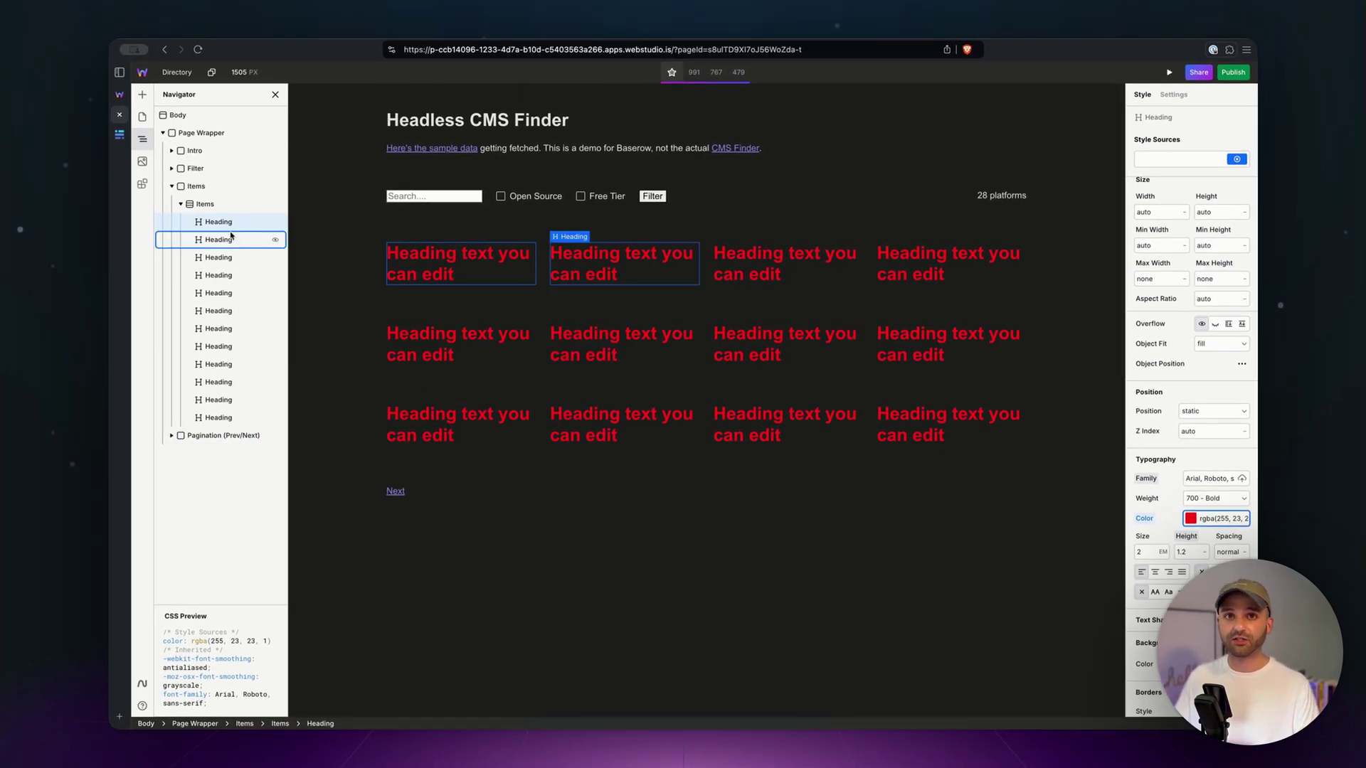
Step: Undo the heading's color change, its insertion and the Link deletion, and select the collection's first Link
{"action": "key", "text": "super+z"}
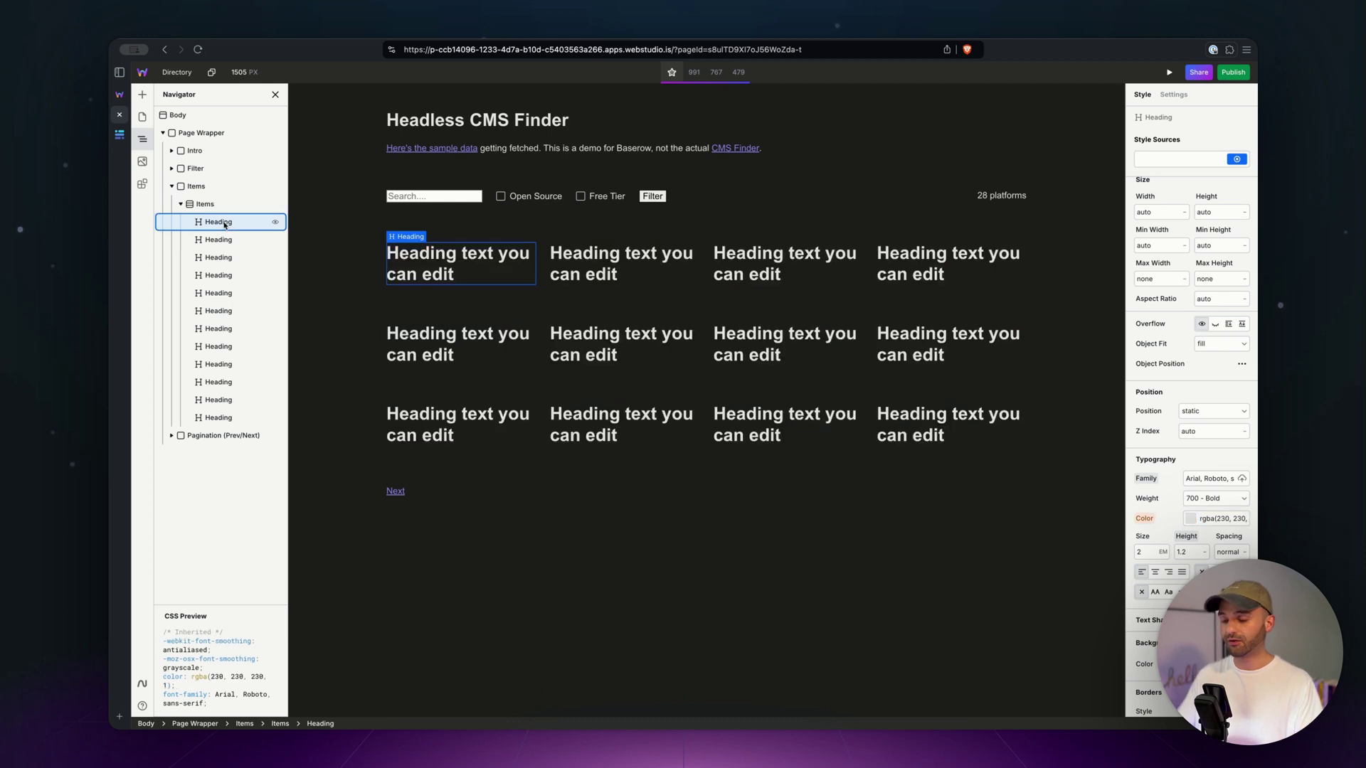
{"action": "key", "text": "super+z"}
{"action": "left_click", "coordinate": [224, 223]}
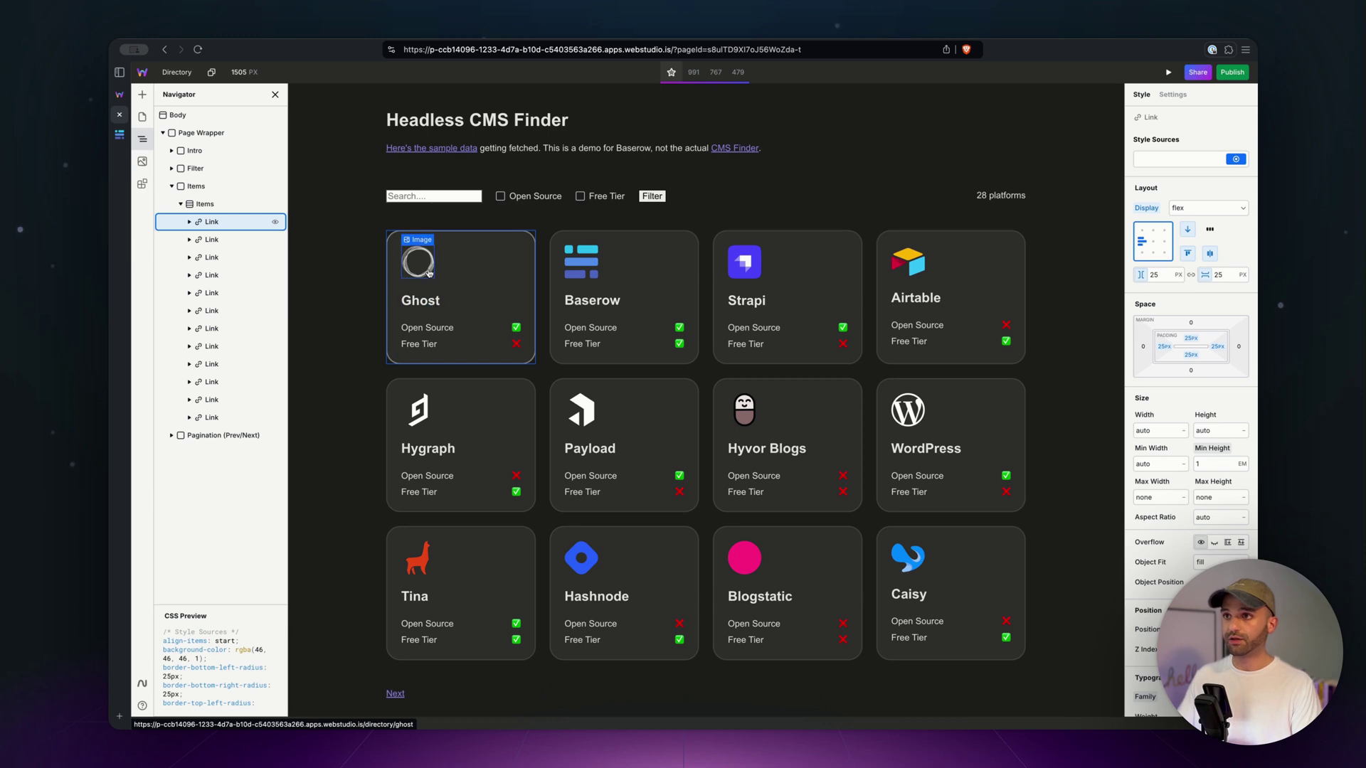
Step: Reset the Text Content binding of the Ghost card's heading and set its text to asdf
{"action": "left_click", "coordinate": [421, 300]}
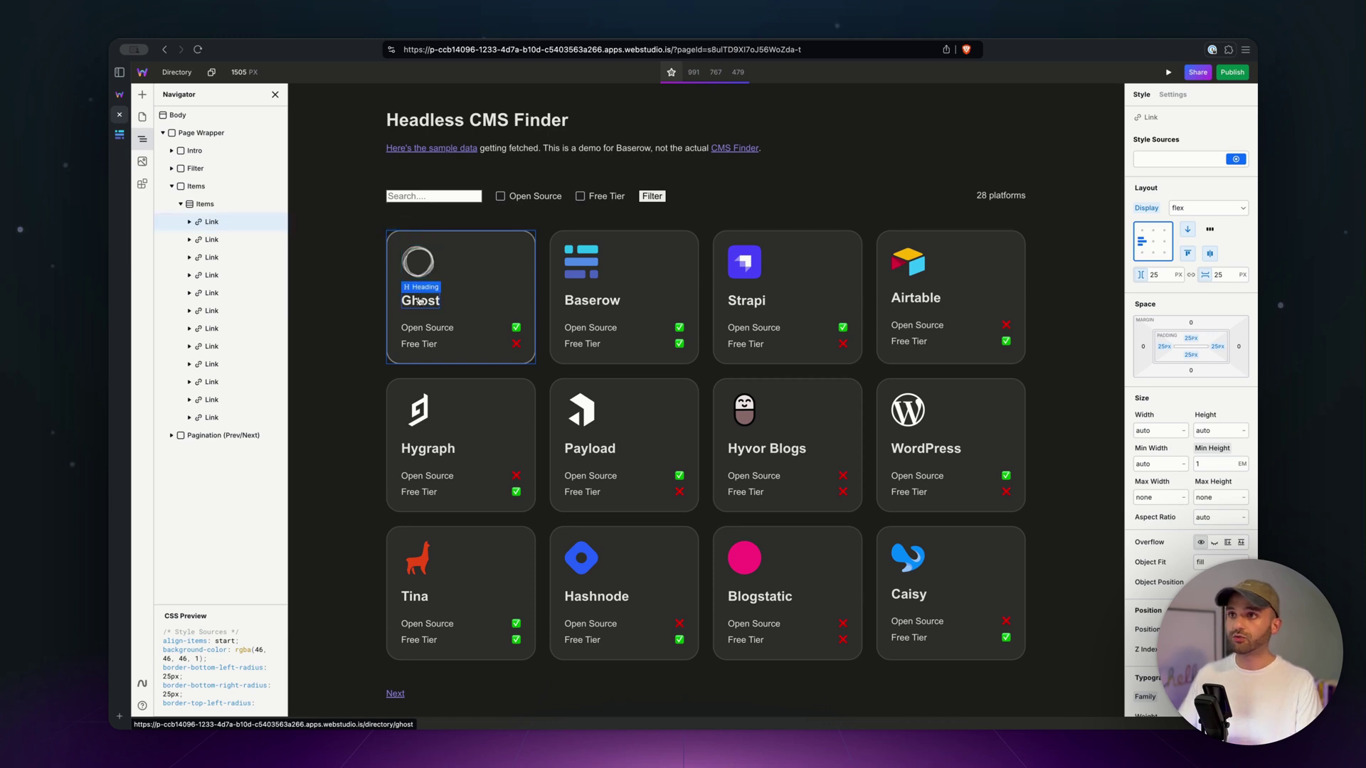
{"action": "left_click", "coordinate": [1173, 94]}
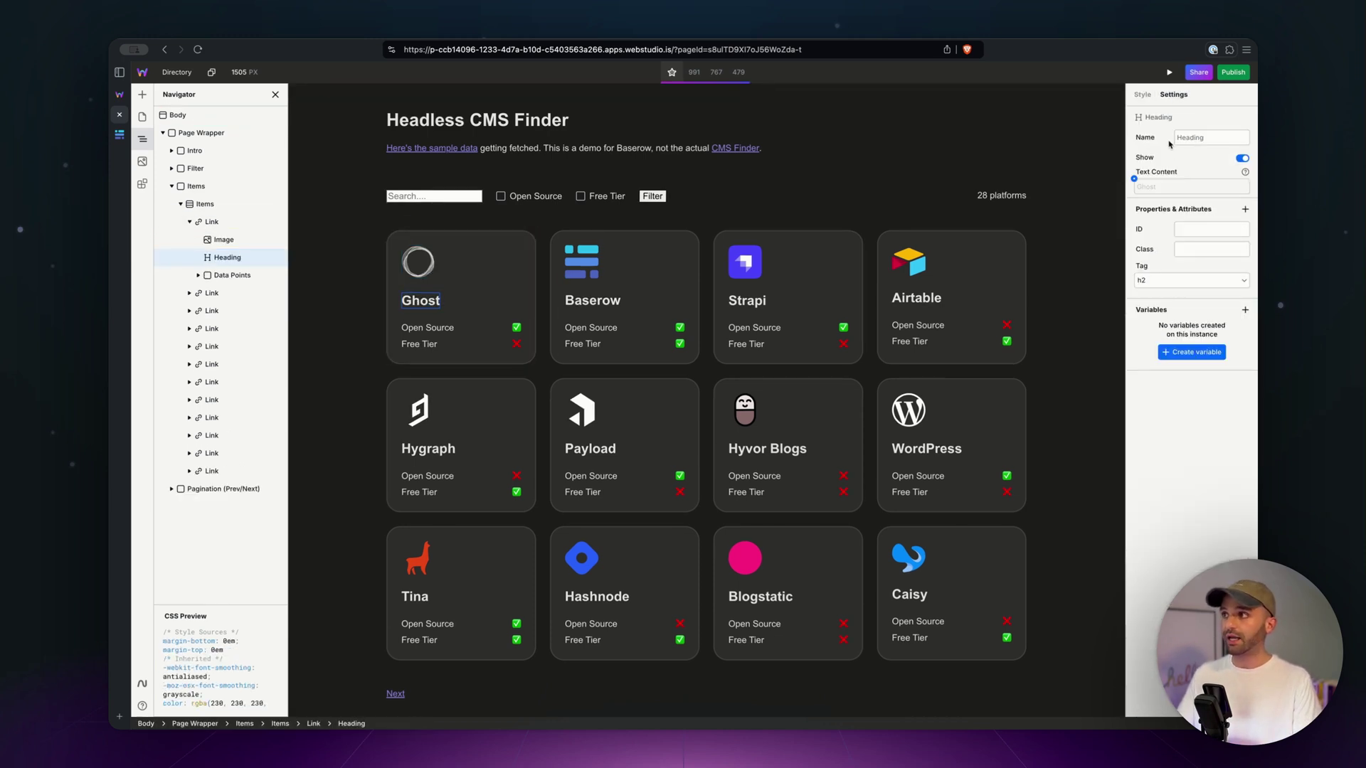
{"action": "left_click", "coordinate": [1134, 179]}
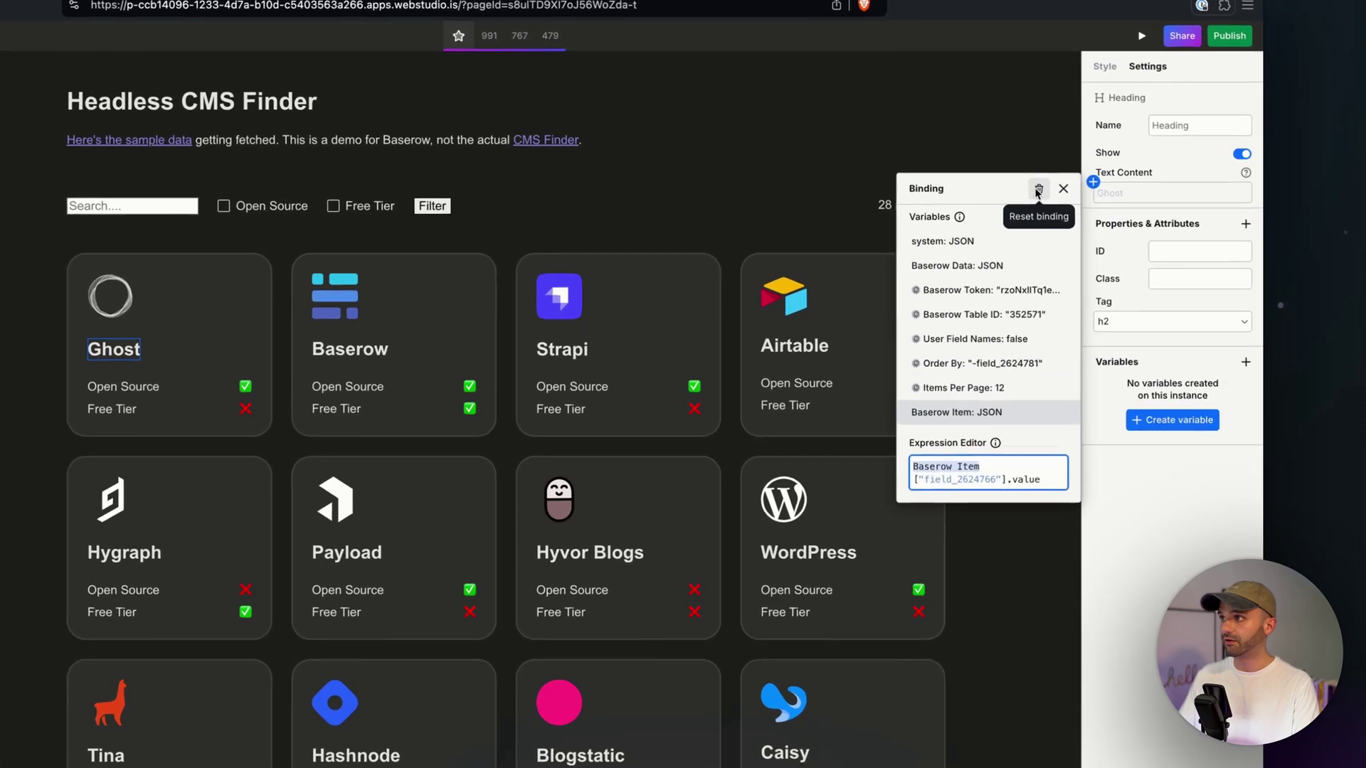
{"action": "left_click", "coordinate": [1037, 190]}
{"action": "double_click", "coordinate": [1106, 193]}
{"action": "type", "text": "asdf"}
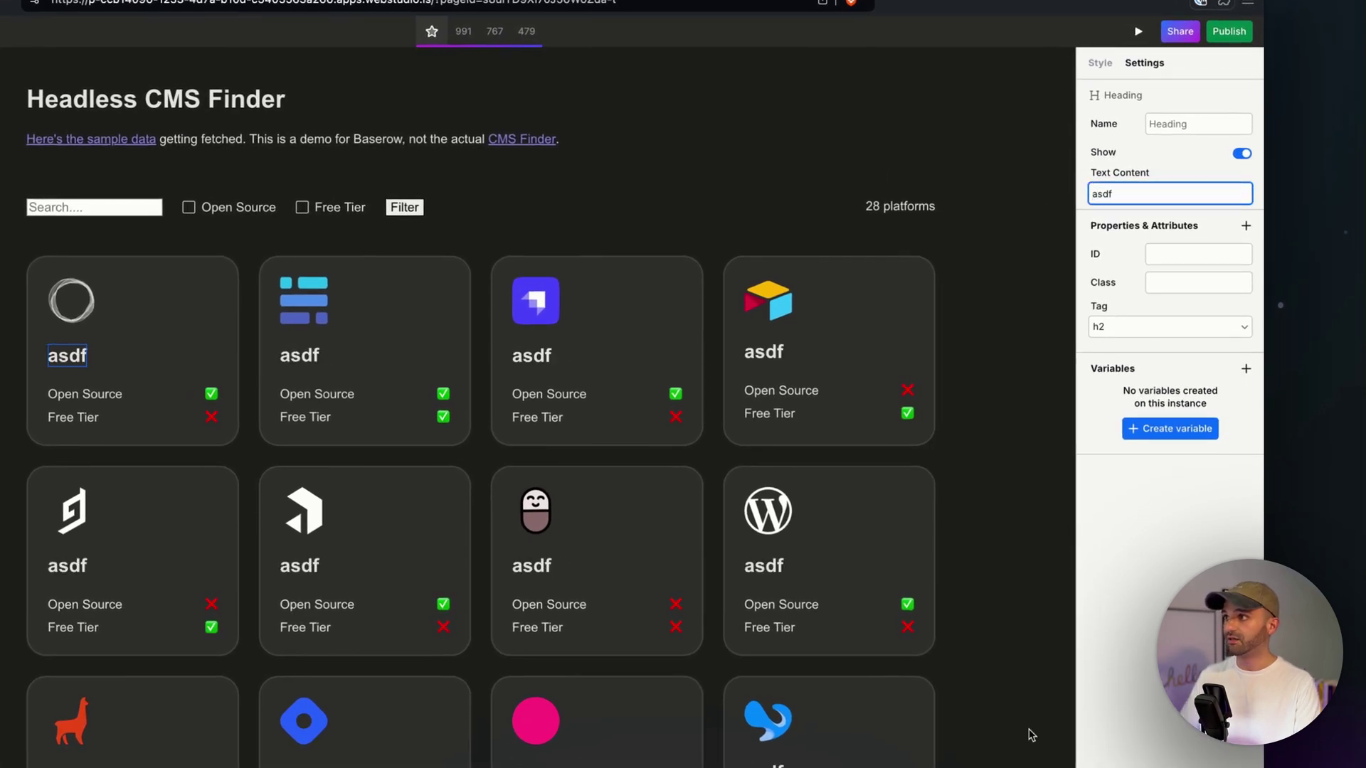
{"action": "left_click", "coordinate": [1119, 701]}
Step: Browse the fields available under the Baserow Item variable in the heading's Text Content binding, leaving the binding unsaved
{"action": "double_click", "coordinate": [1113, 192]}
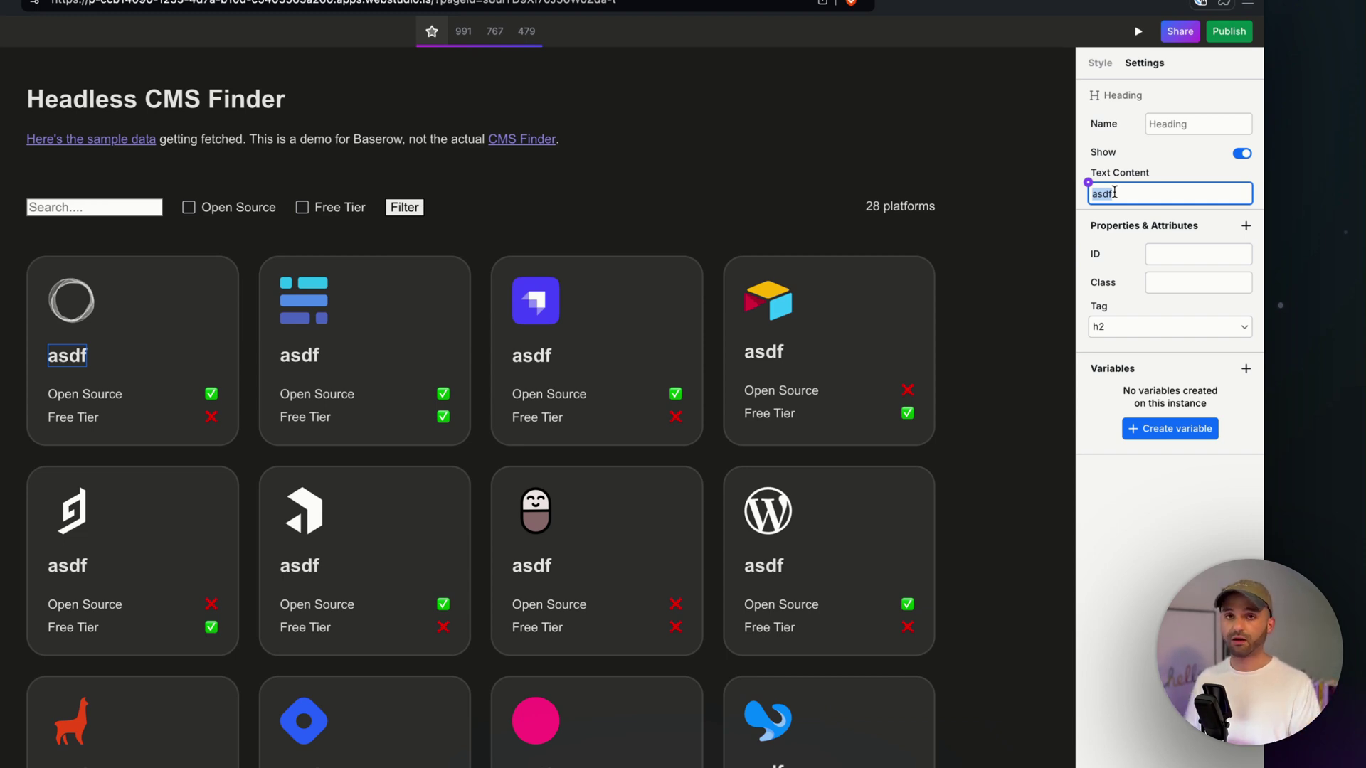
{"action": "left_click", "coordinate": [1088, 183]}
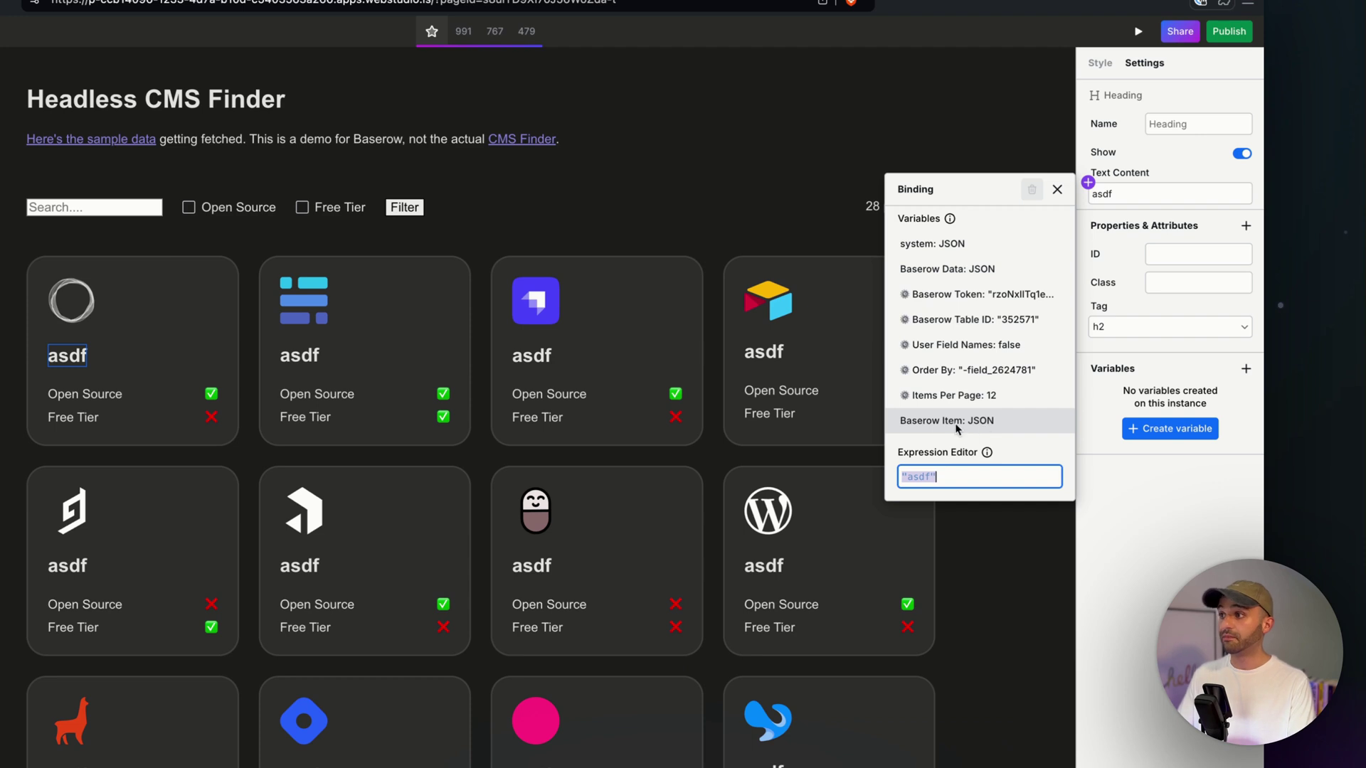
{"action": "left_click", "coordinate": [953, 425]}
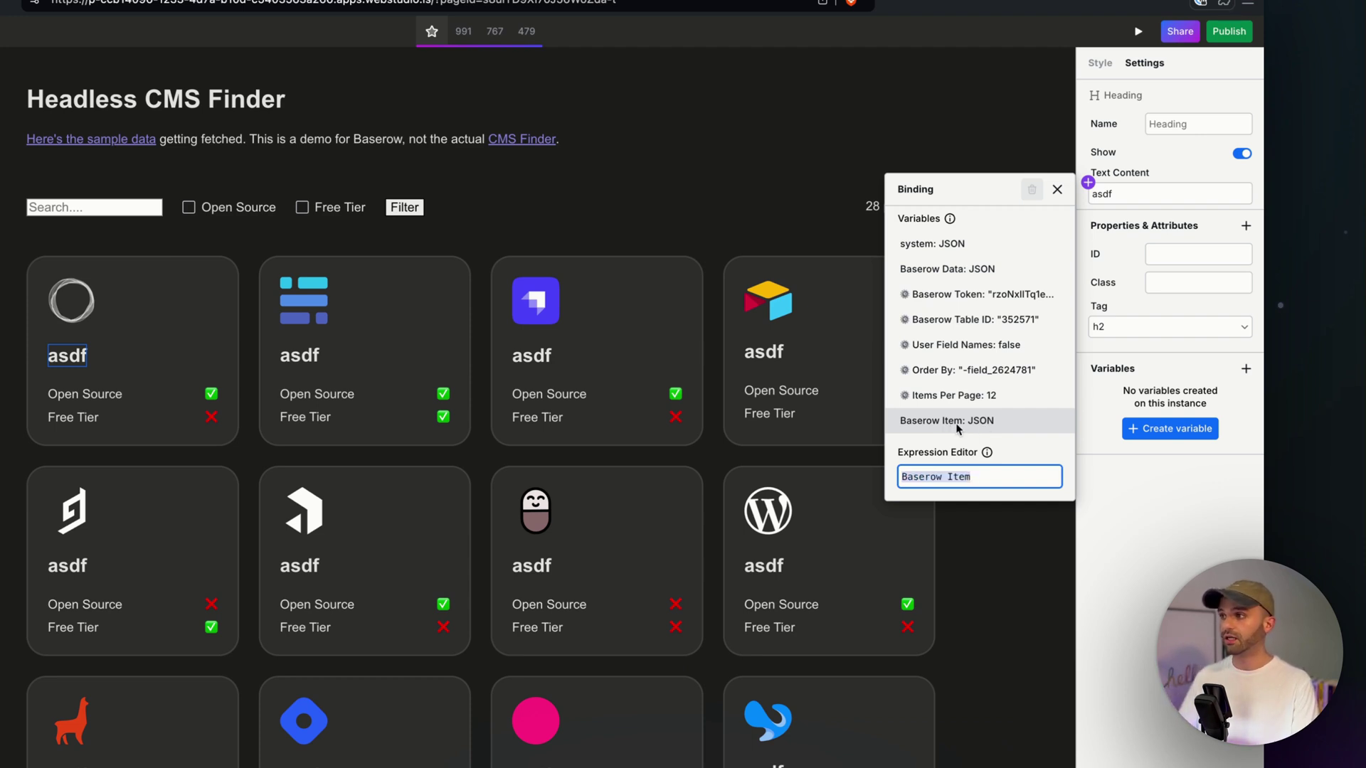
{"action": "type", "text": "."}
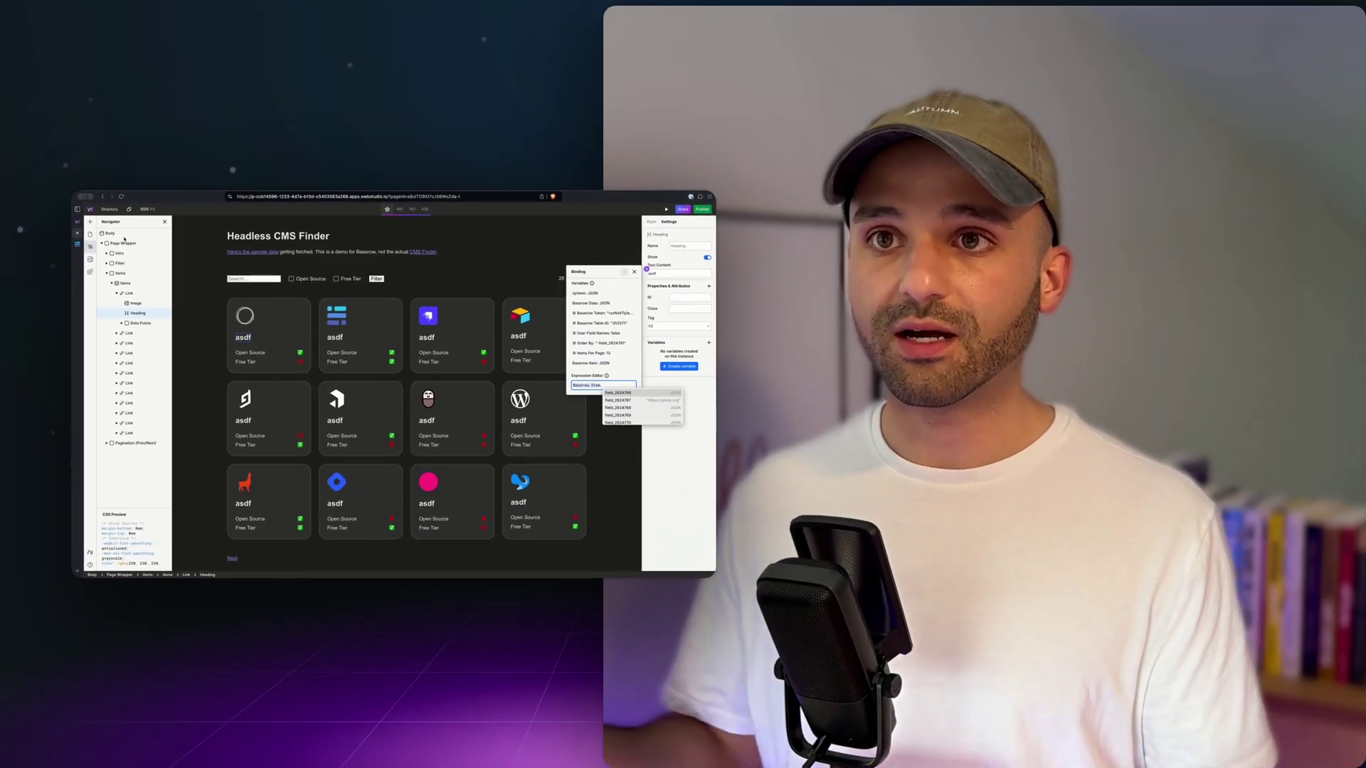
{"action": "key", "text": "Escape"}
Step: Review the Page Wrapper's User Field Names variable and compare the Platform field's name and ID in the Comparison table documentation
{"action": "left_click", "coordinate": [129, 244]}
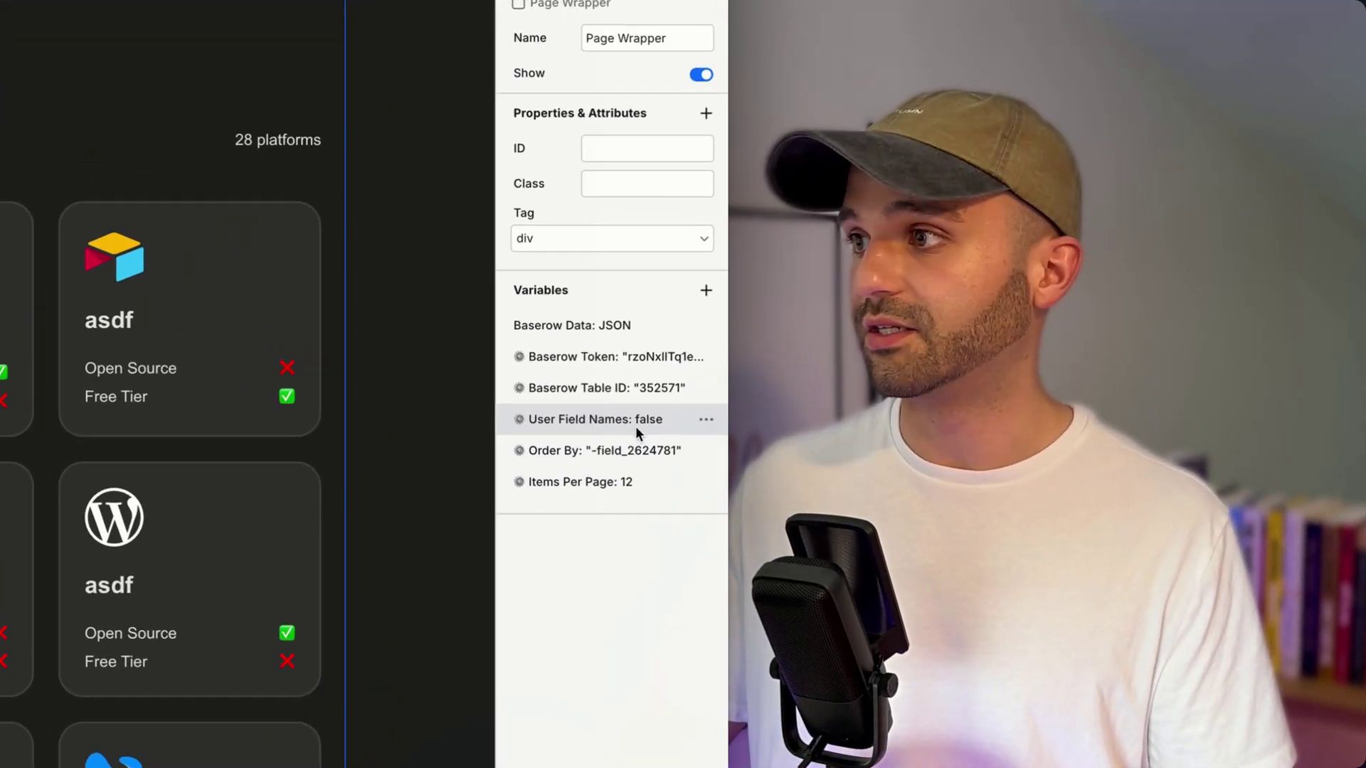
{"action": "left_click", "coordinate": [634, 425]}
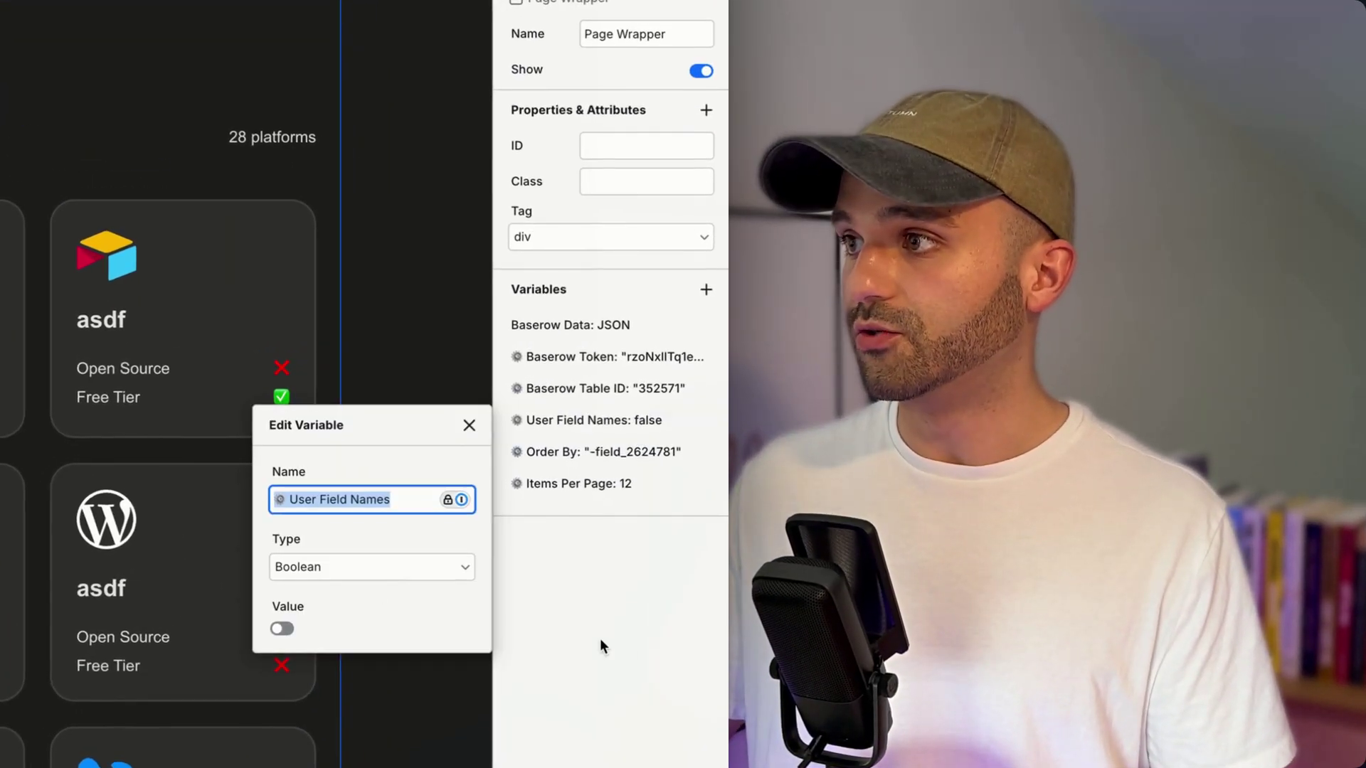
{"action": "left_click", "coordinate": [600, 638]}
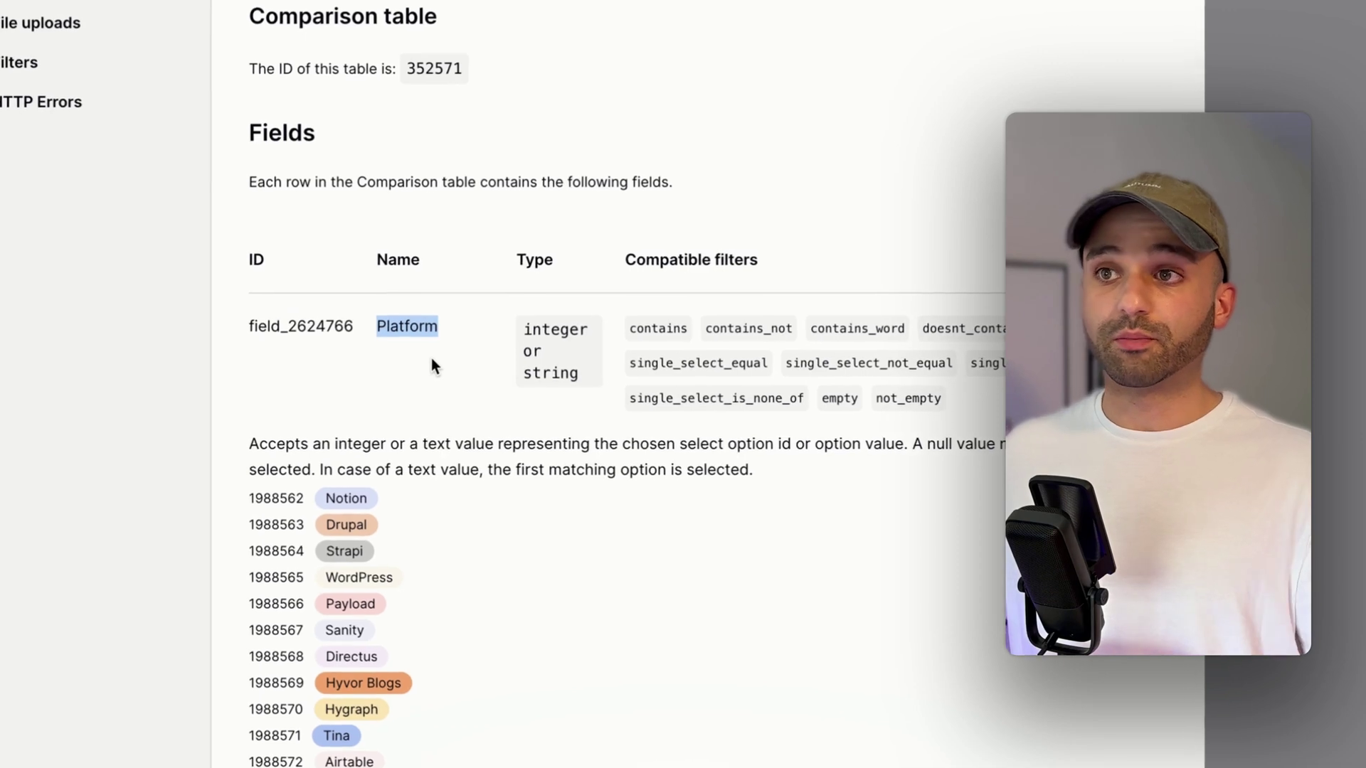
{"action": "double_click", "coordinate": [299, 326]}
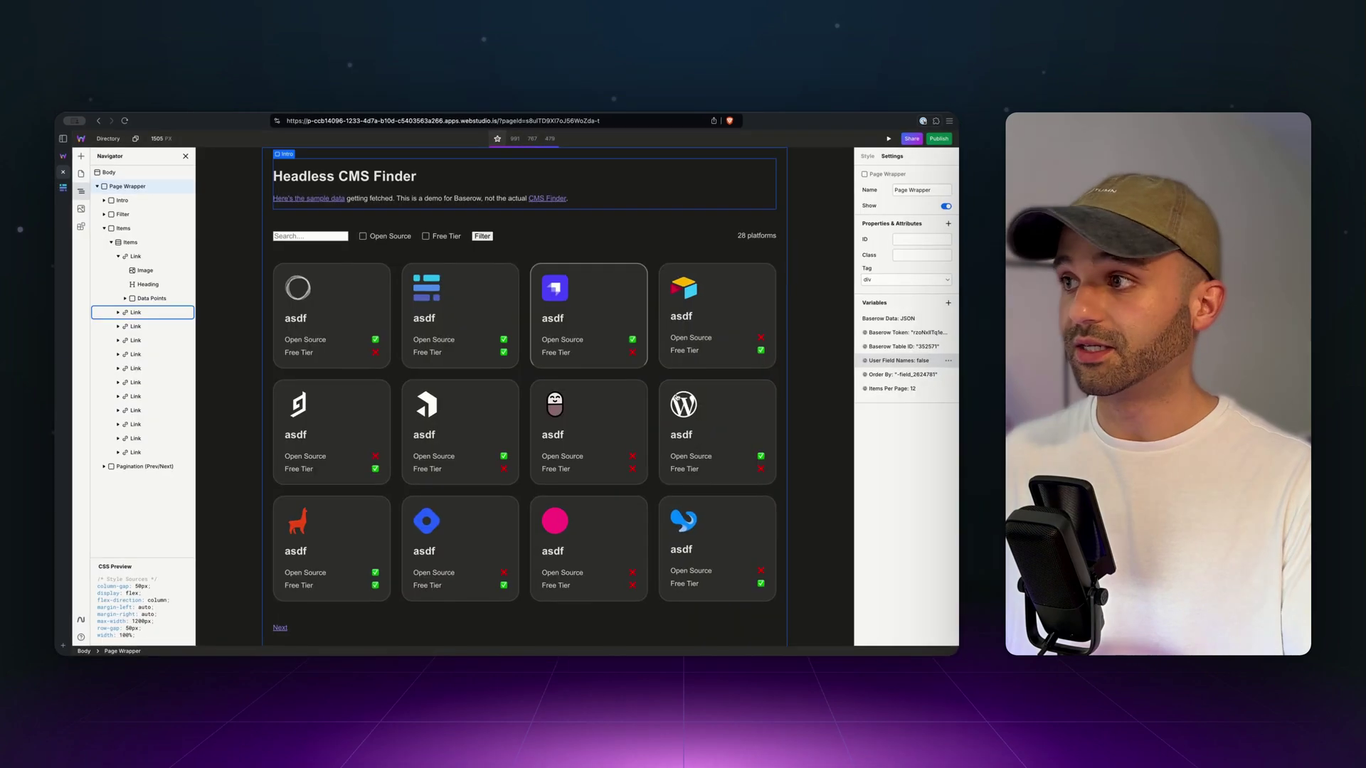
Step: Bind the card heading's Text Content to Baserow Item, trying the Platform property and removing it from the expression
{"action": "left_click", "coordinate": [680, 316]}
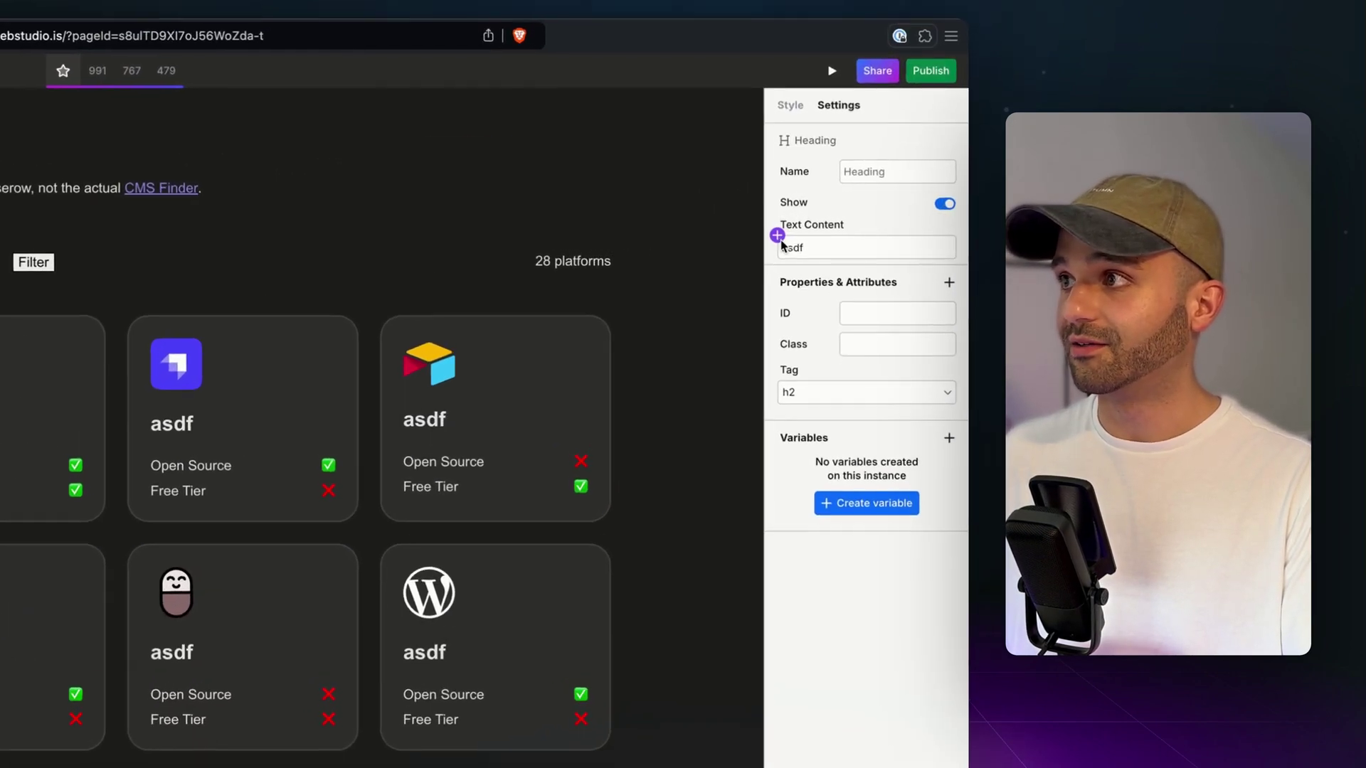
{"action": "left_click", "coordinate": [860, 223]}
{"action": "left_click", "coordinate": [635, 499]}
{"action": "type", "text": ".Platform"}
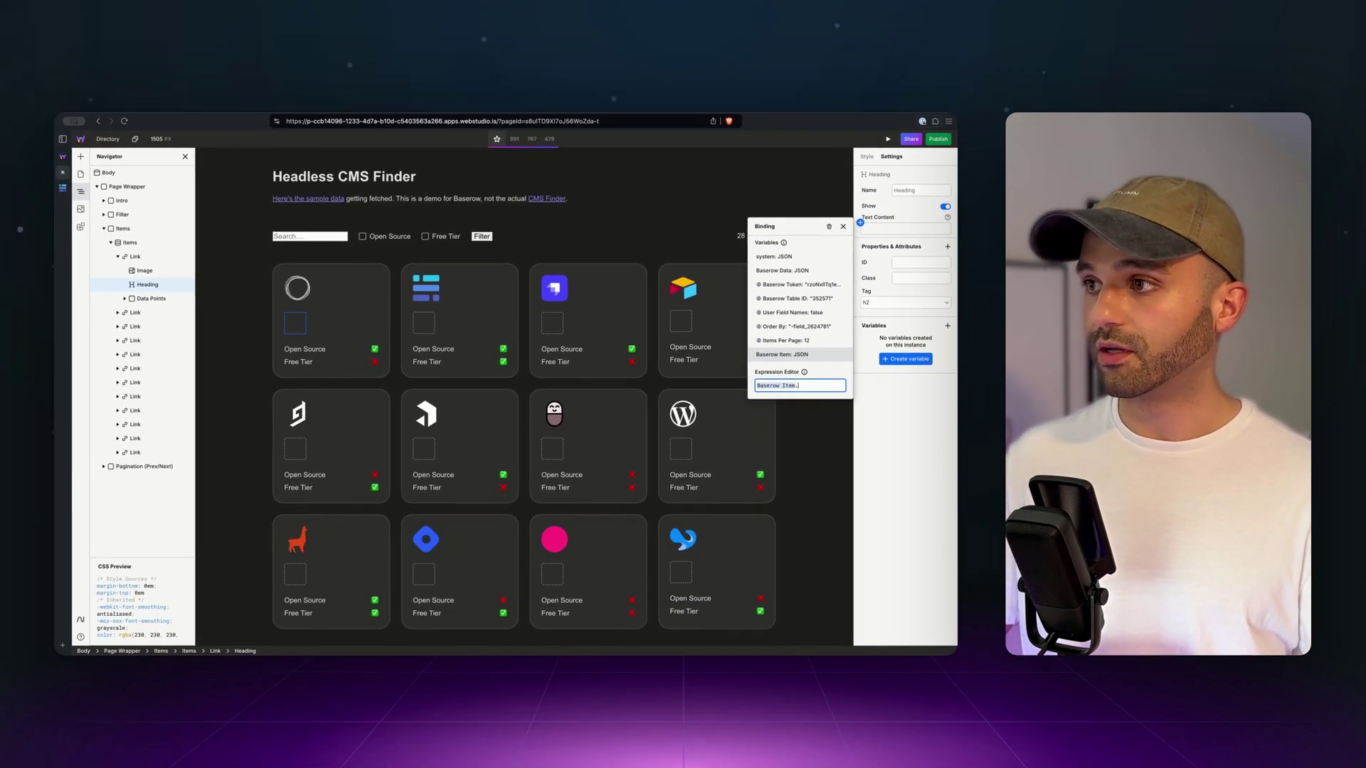
{"action": "key", "text": "alt+BackSpace"}
Step: Copy the Platform field's ID, field_2624766, from the Comparison table section of the Baserow API documentation
{"action": "key", "text": "ctrl+Tab"}
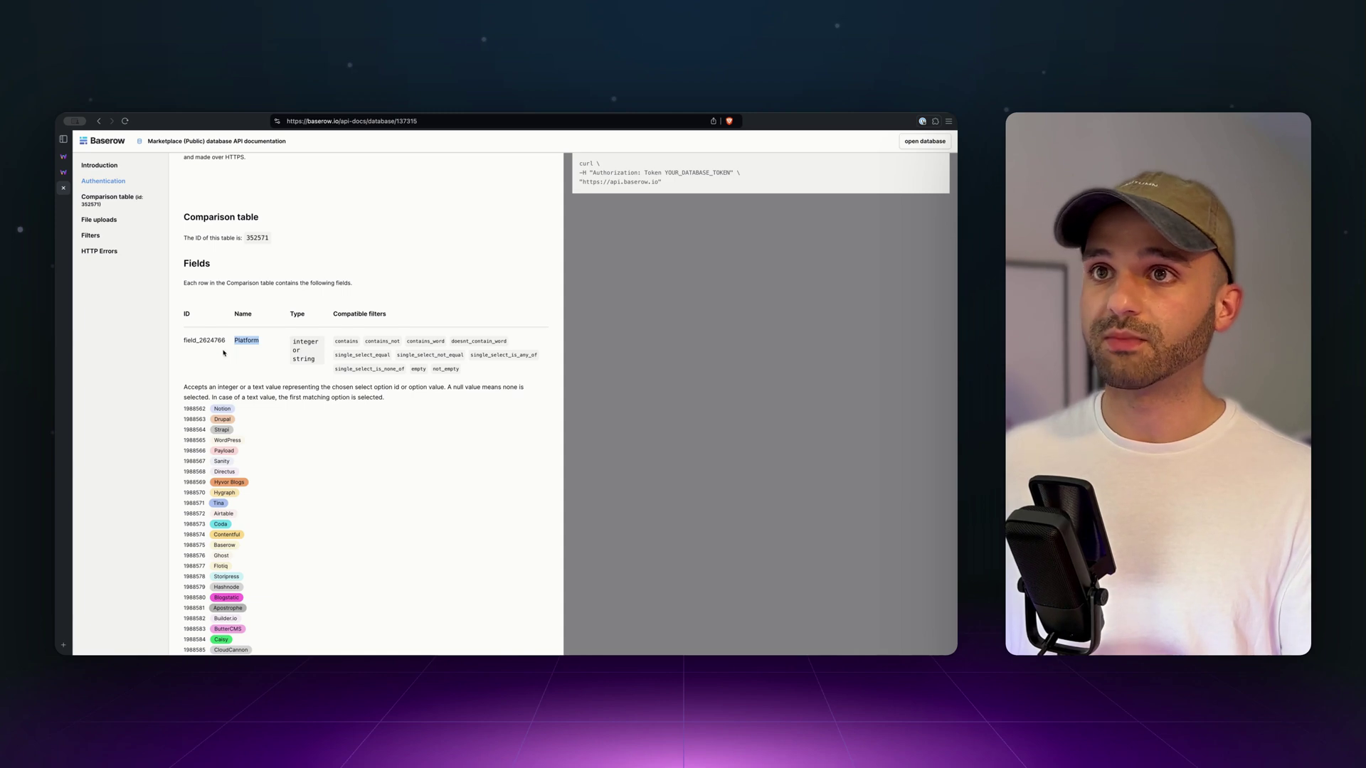
{"action": "scroll", "coordinate": [224, 353], "scroll_direction": "down", "scroll_amount": 1}
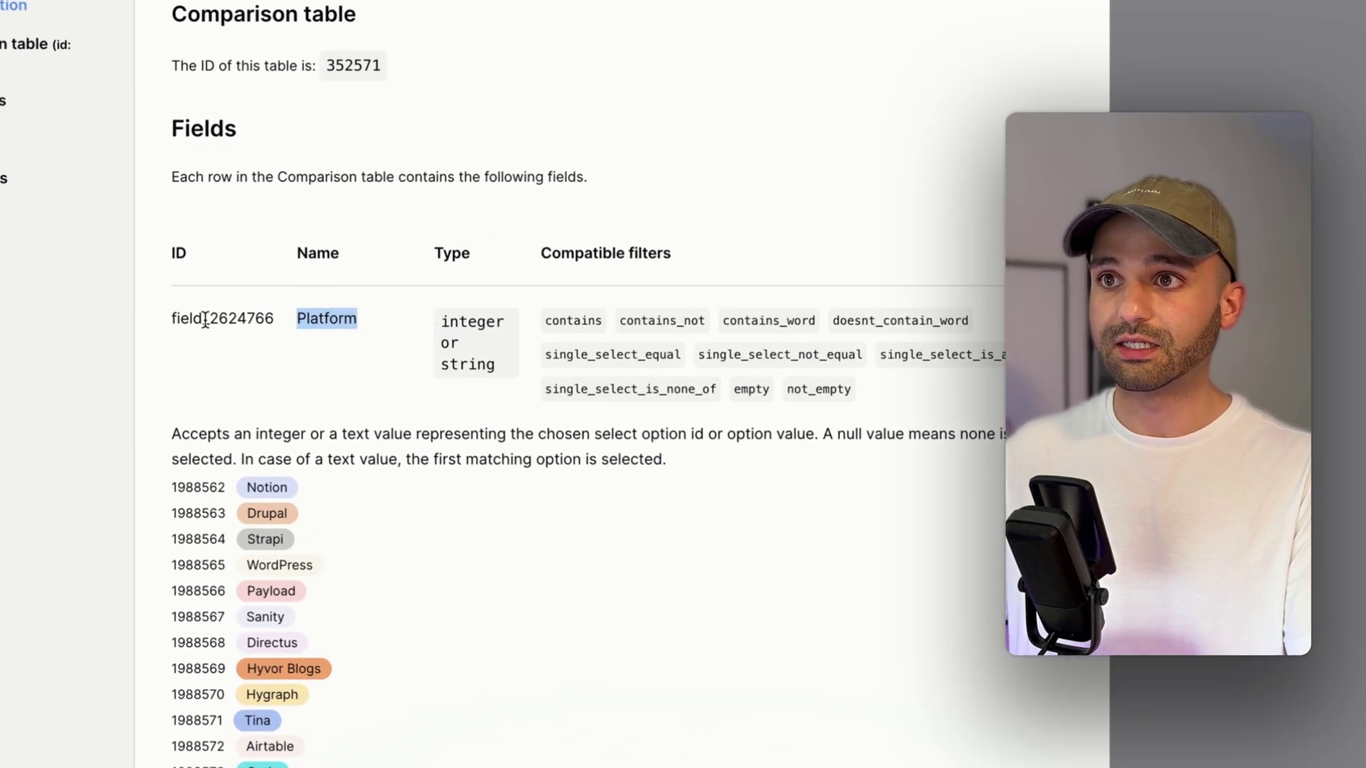
{"action": "double_click", "coordinate": [209, 320]}
{"action": "key", "text": "ctrl+c"}
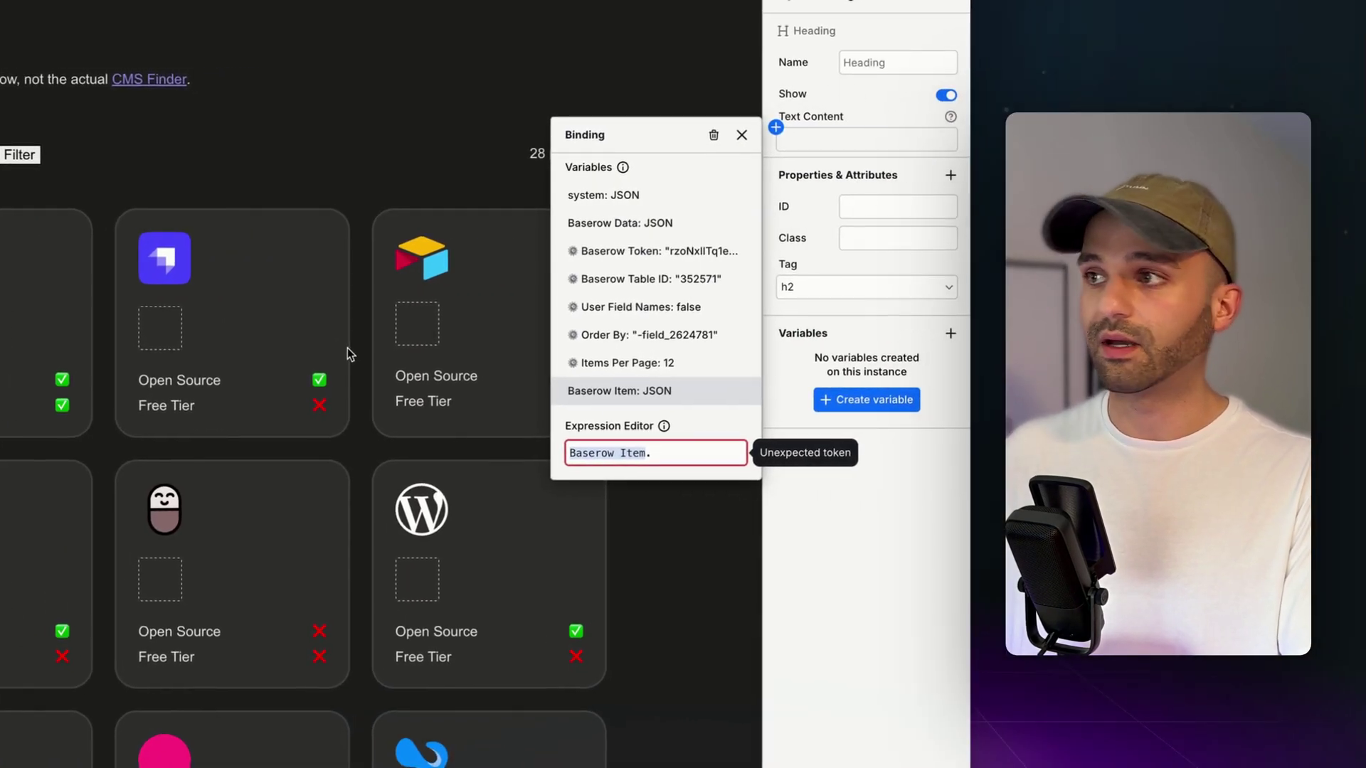
Step: Complete the card heading's Text Content expression as Baserow Item.field_2624766.value and save the binding
{"action": "type", "text": "."}
{"action": "key", "text": "ctrl+v"}
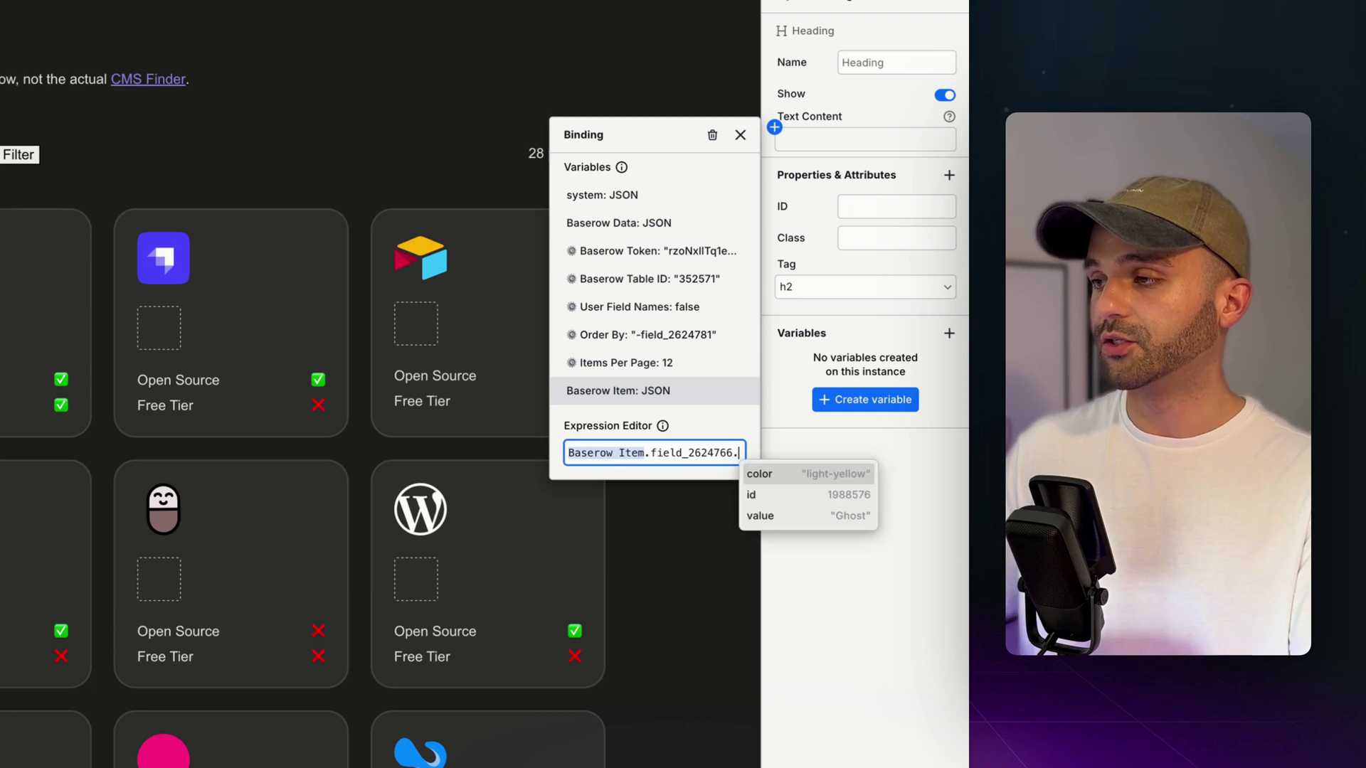
{"action": "key", "text": "Down"}
{"action": "key", "text": "Down"}
{"action": "key", "text": "Return"}
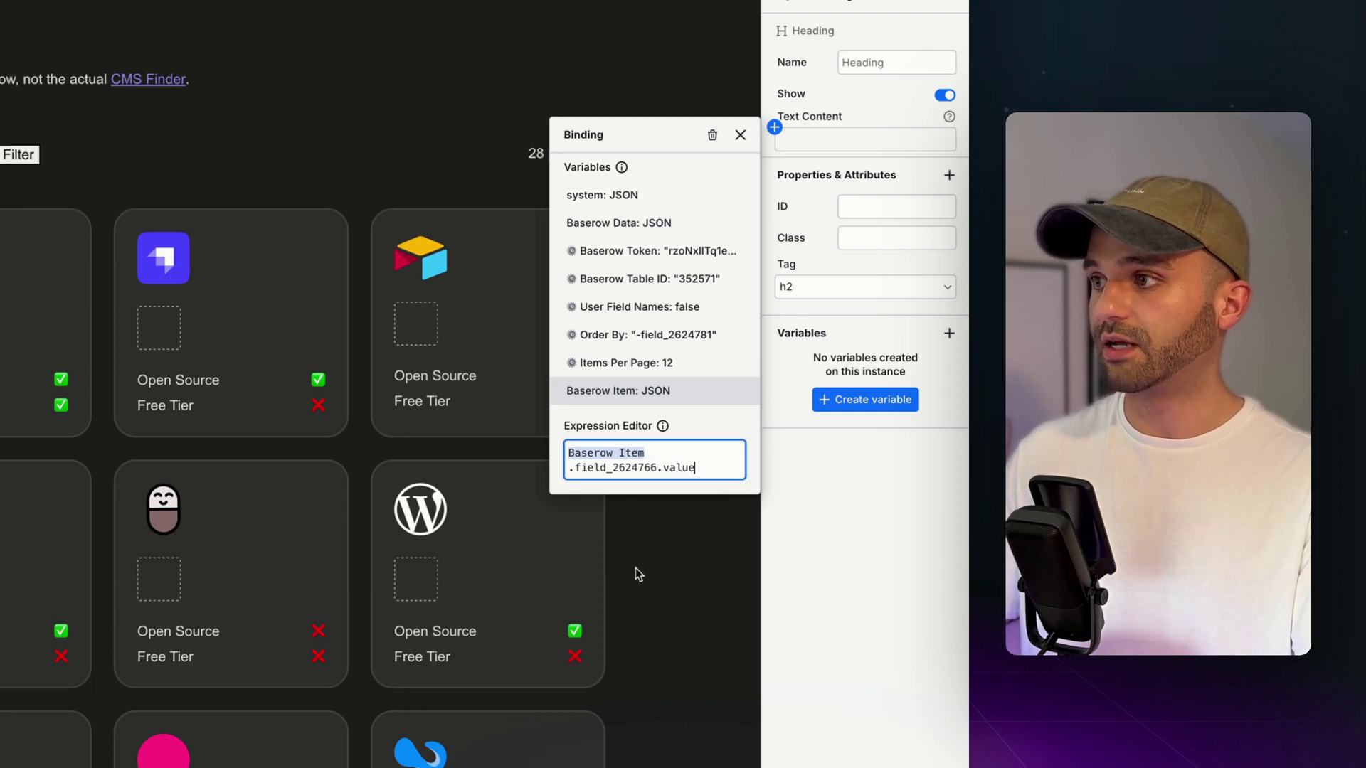
{"action": "left_click", "coordinate": [842, 540]}
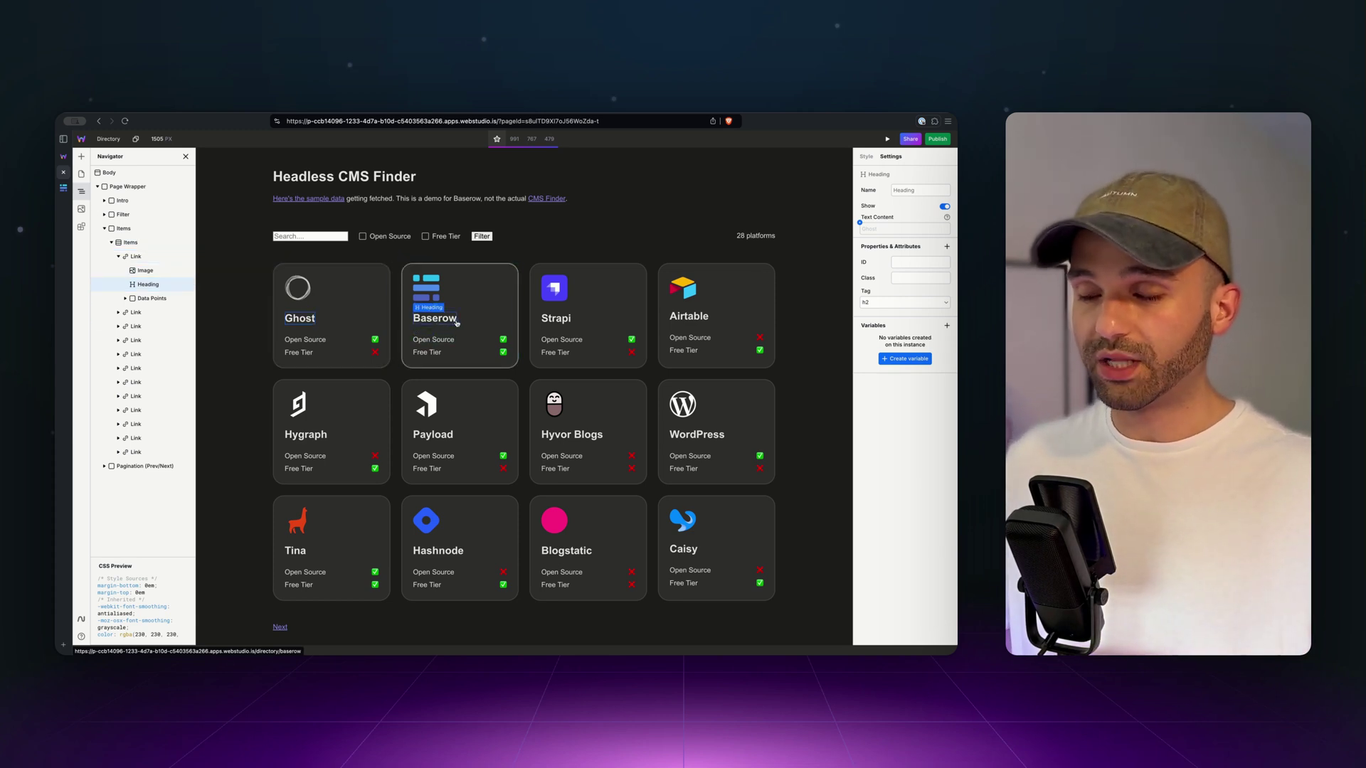
Step: Rebuild the Source expression of the Ghost card's image as Baserow Item["field_2624768"][0].url, reselecting the first array item and its url property
{"action": "left_click", "coordinate": [298, 288]}
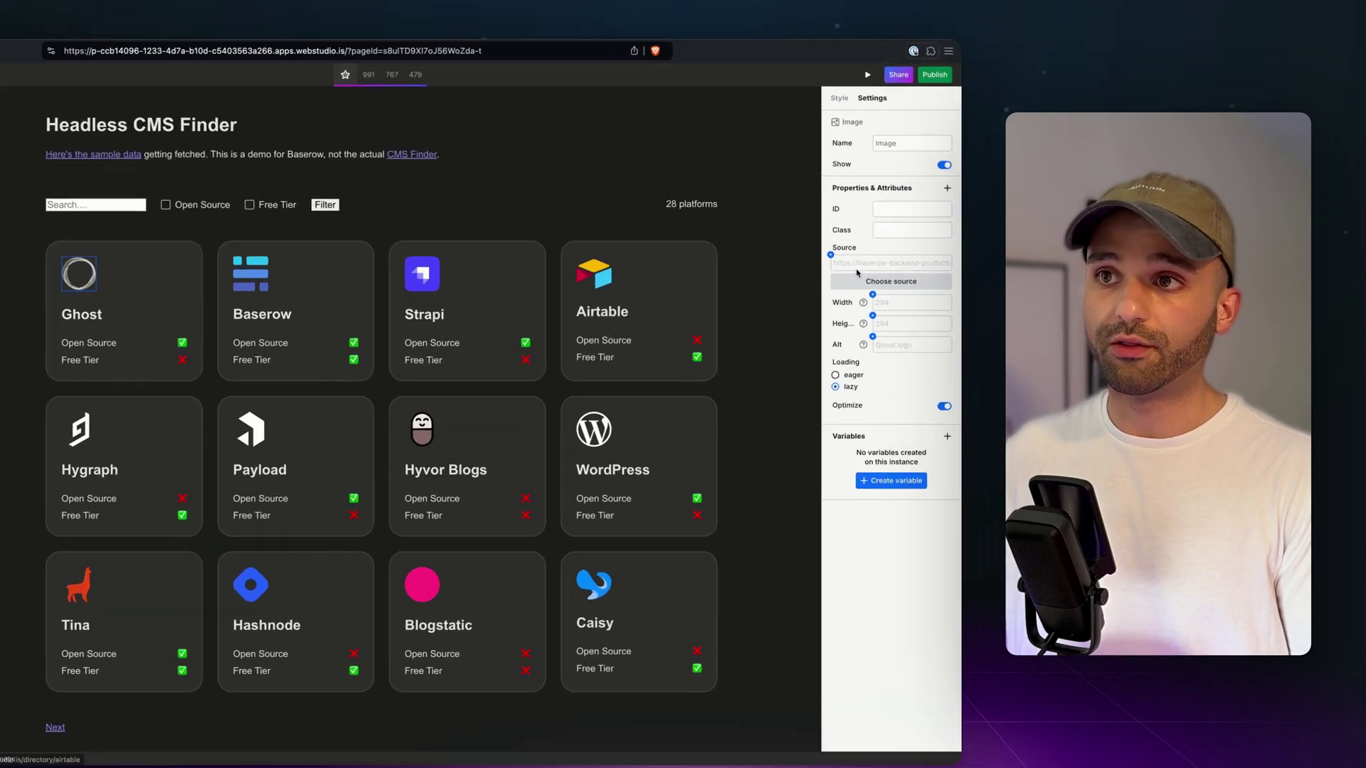
{"action": "left_click", "coordinate": [830, 254]}
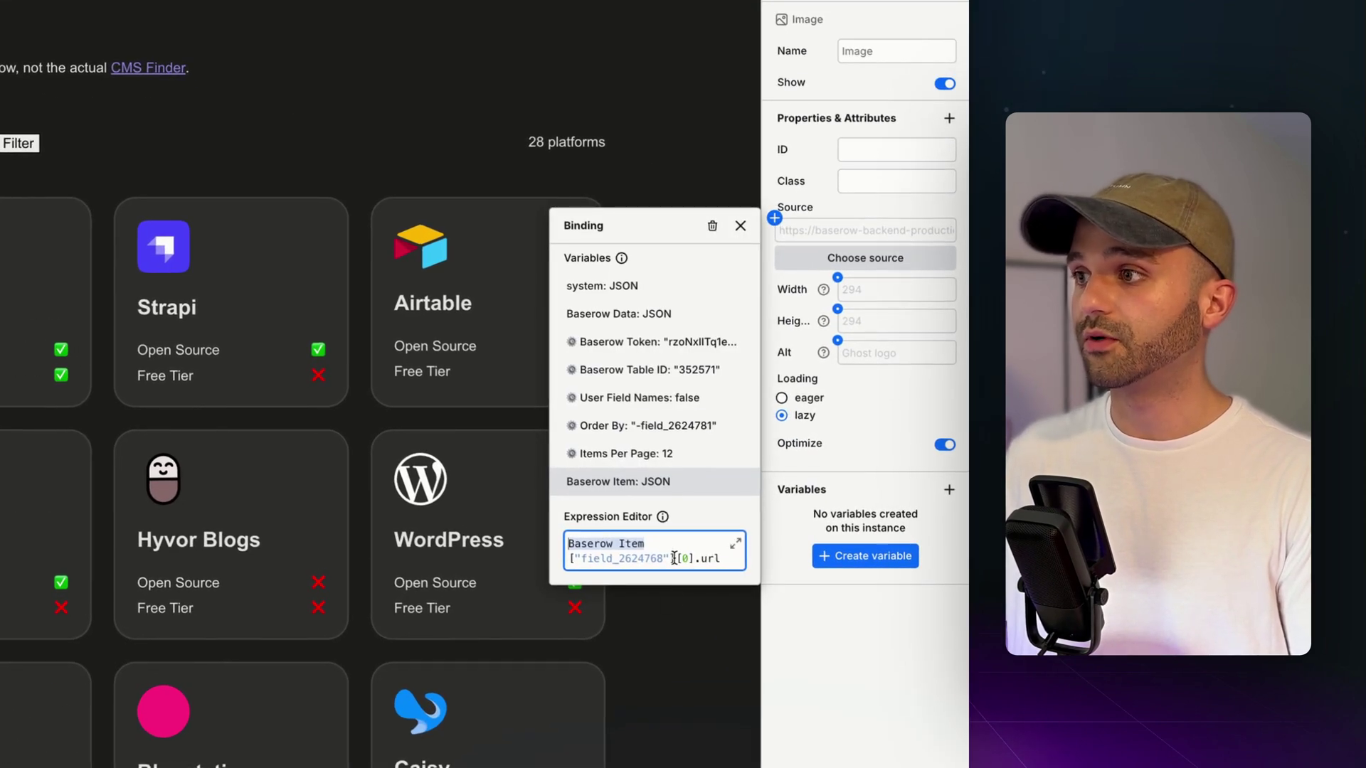
{"action": "left_click_drag", "start_coordinate": [673, 559], "coordinate": [622, 559]}
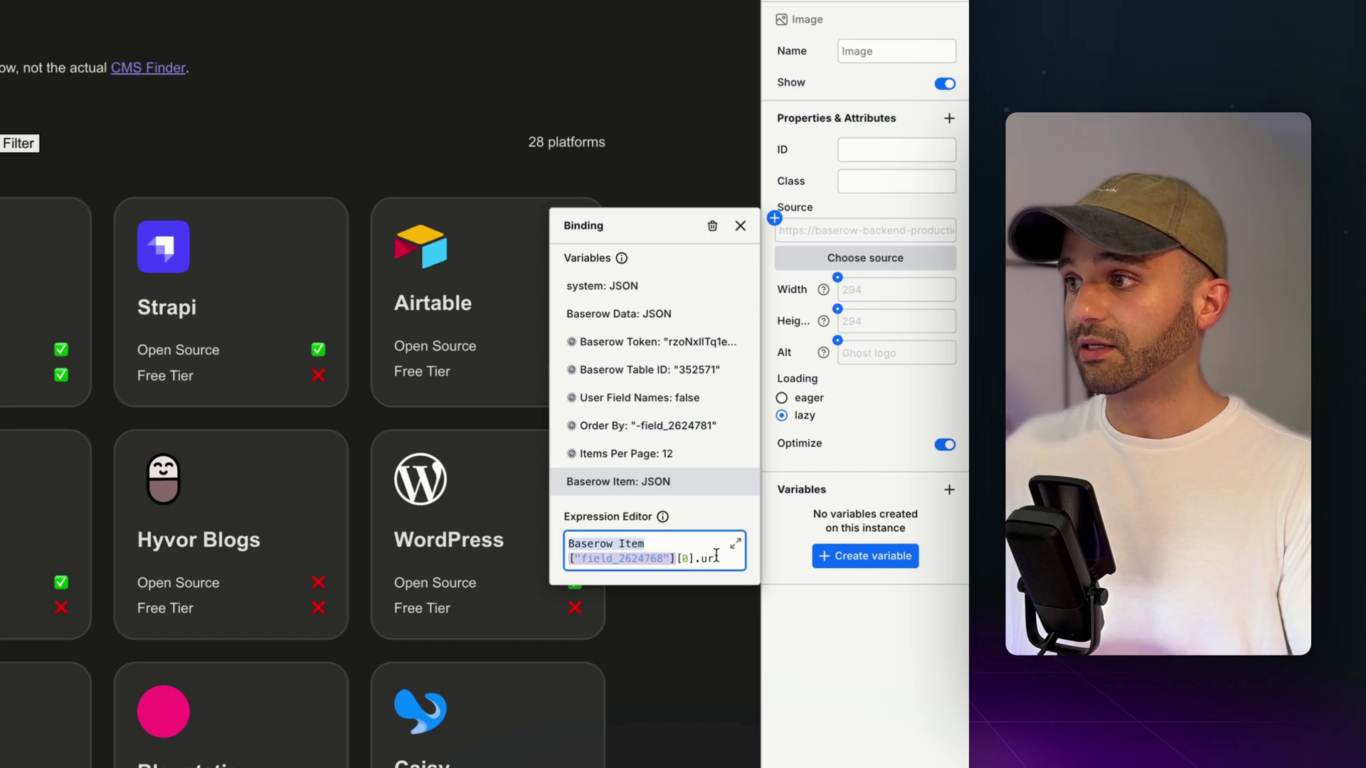
{"action": "left_click_drag", "start_coordinate": [716, 558], "coordinate": [698, 557]}
{"action": "type", "text": "."}
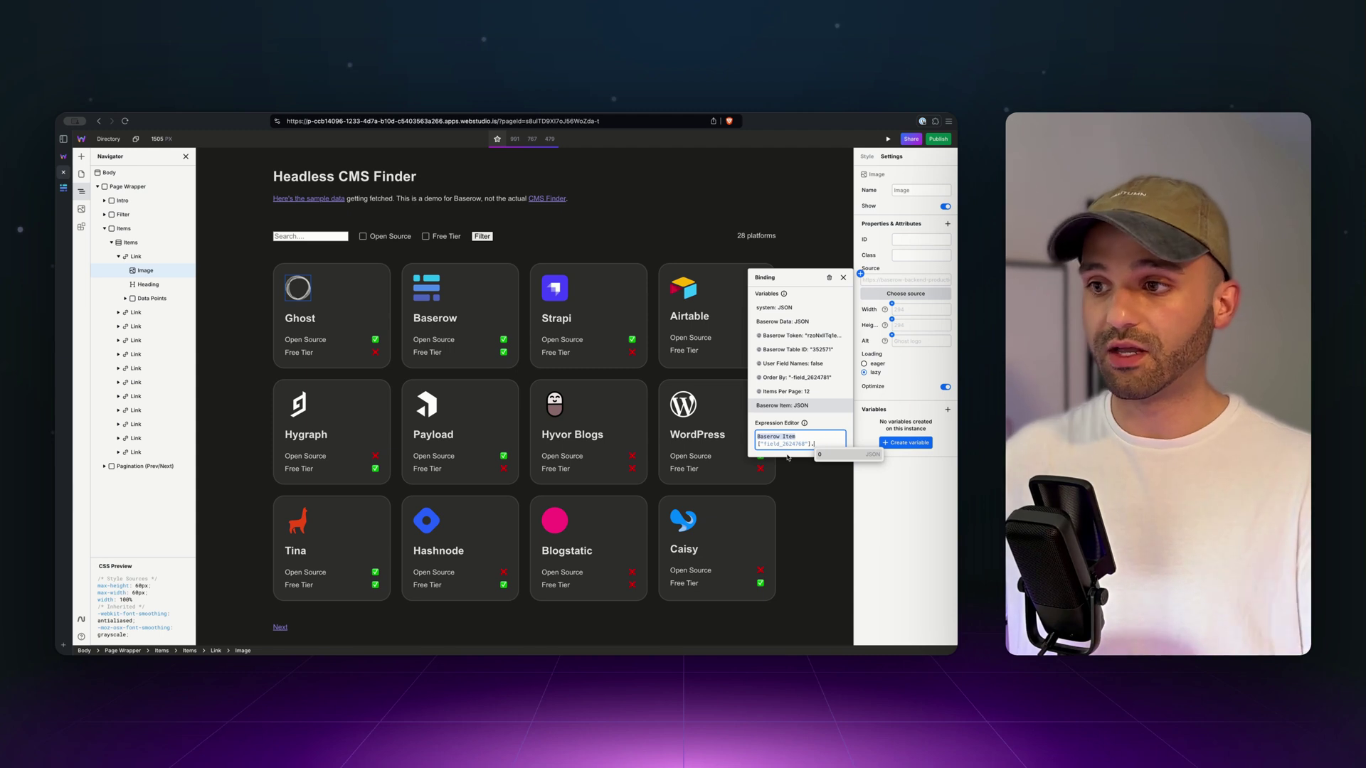
{"action": "key", "text": "Return"}
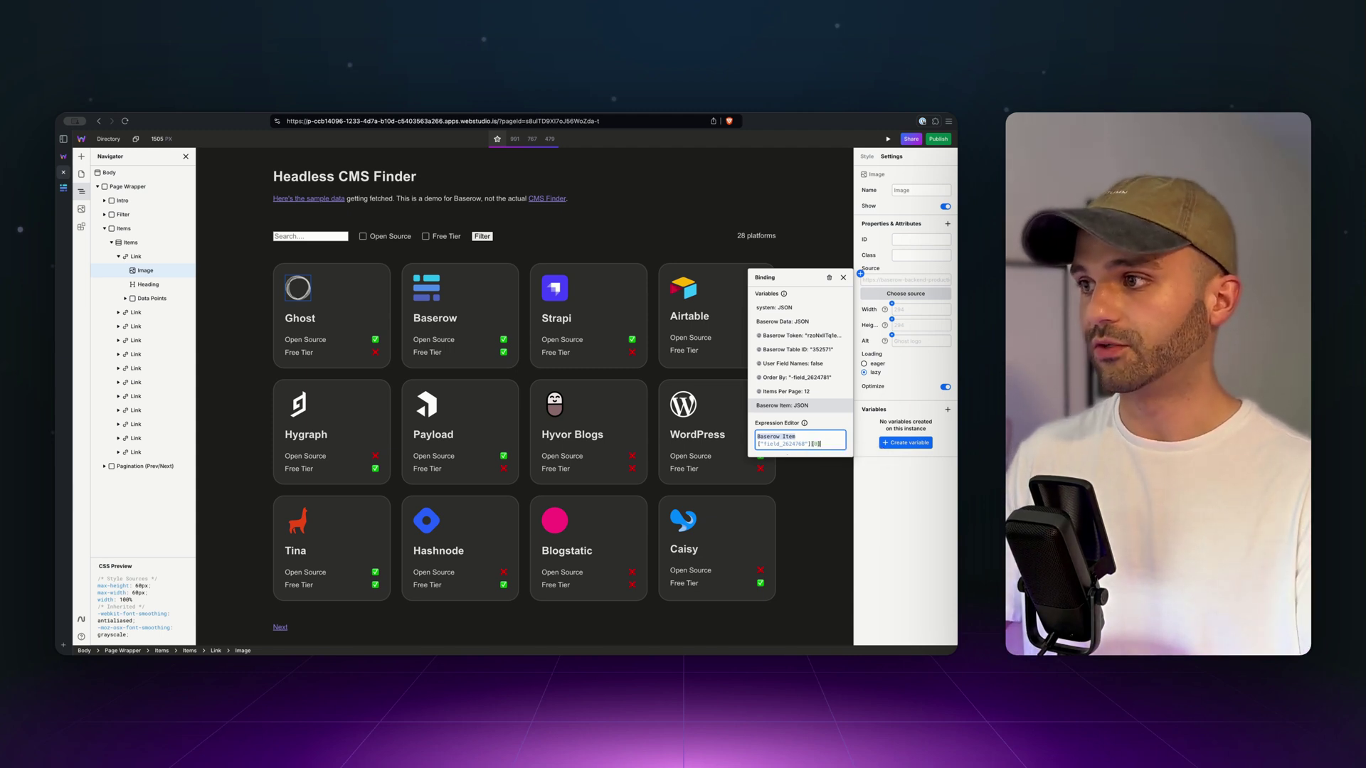
{"action": "type", "text": "."}
{"action": "key", "text": "Down"}
{"action": "key", "text": "Down"}
{"action": "key", "text": "Down"}
{"action": "key", "text": "Down"}
{"action": "key", "text": "Down"}
{"action": "key", "text": "Down"}
{"action": "key", "text": "Down"}
{"action": "key", "text": "Down"}
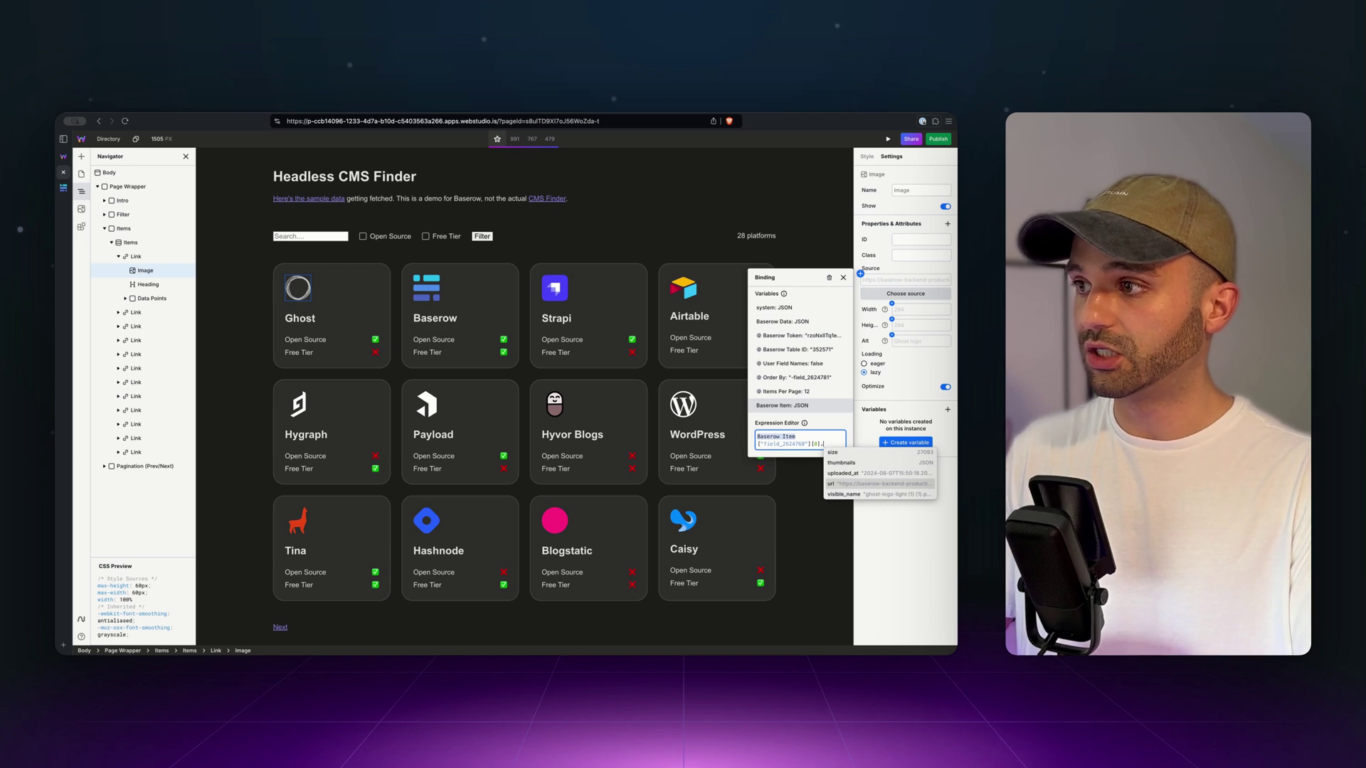
{"action": "key", "text": "Return"}
{"action": "left_click", "coordinate": [907, 269]}
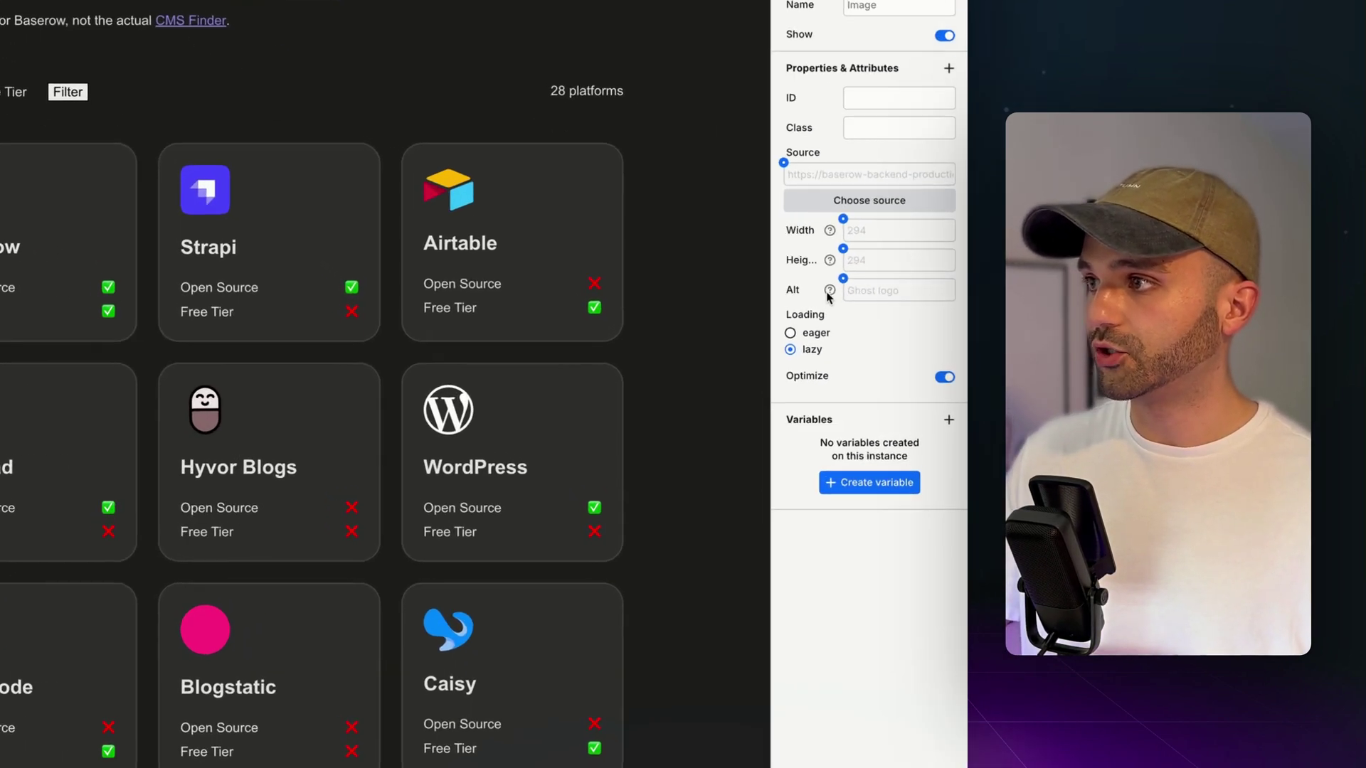
Step: Review the image's Alt binding and remove the " logo" suffix from its expression
{"action": "left_click", "coordinate": [891, 335]}
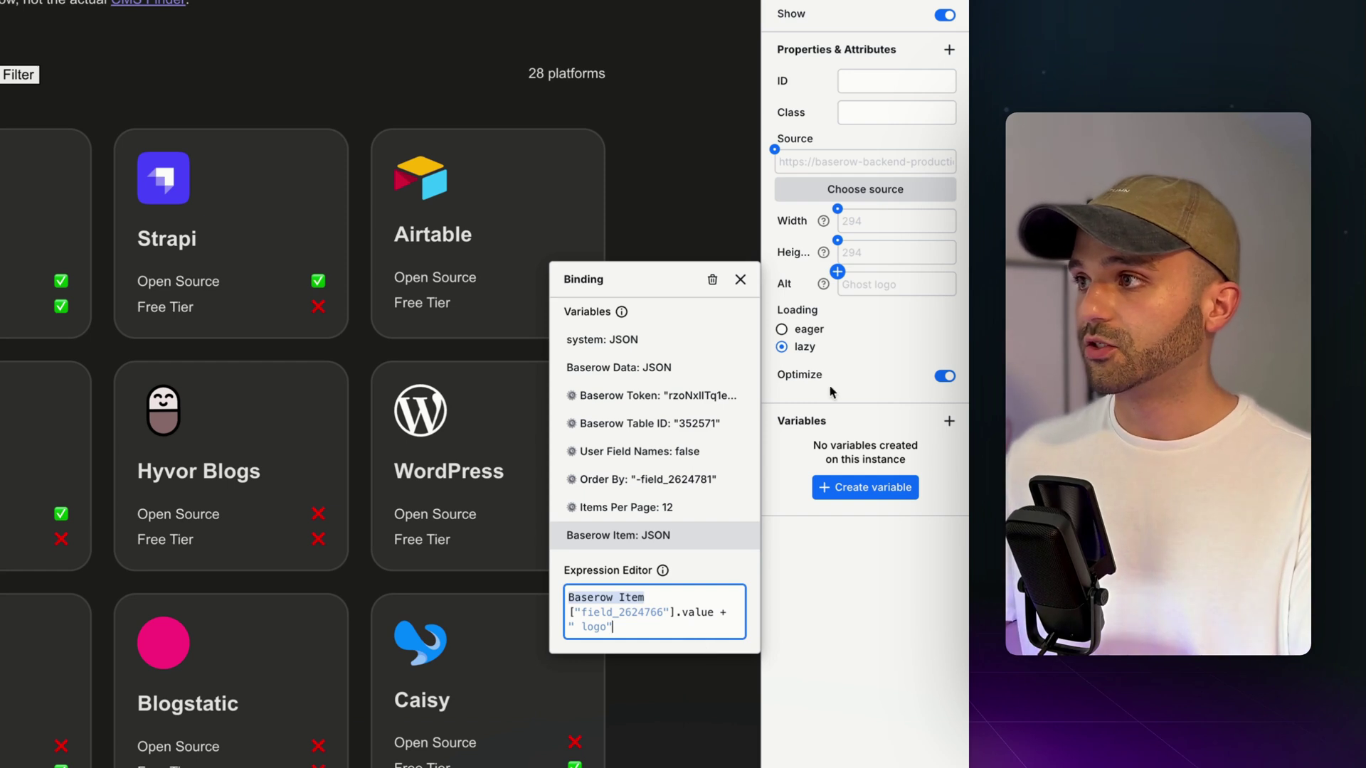
{"action": "left_click", "coordinate": [869, 285]}
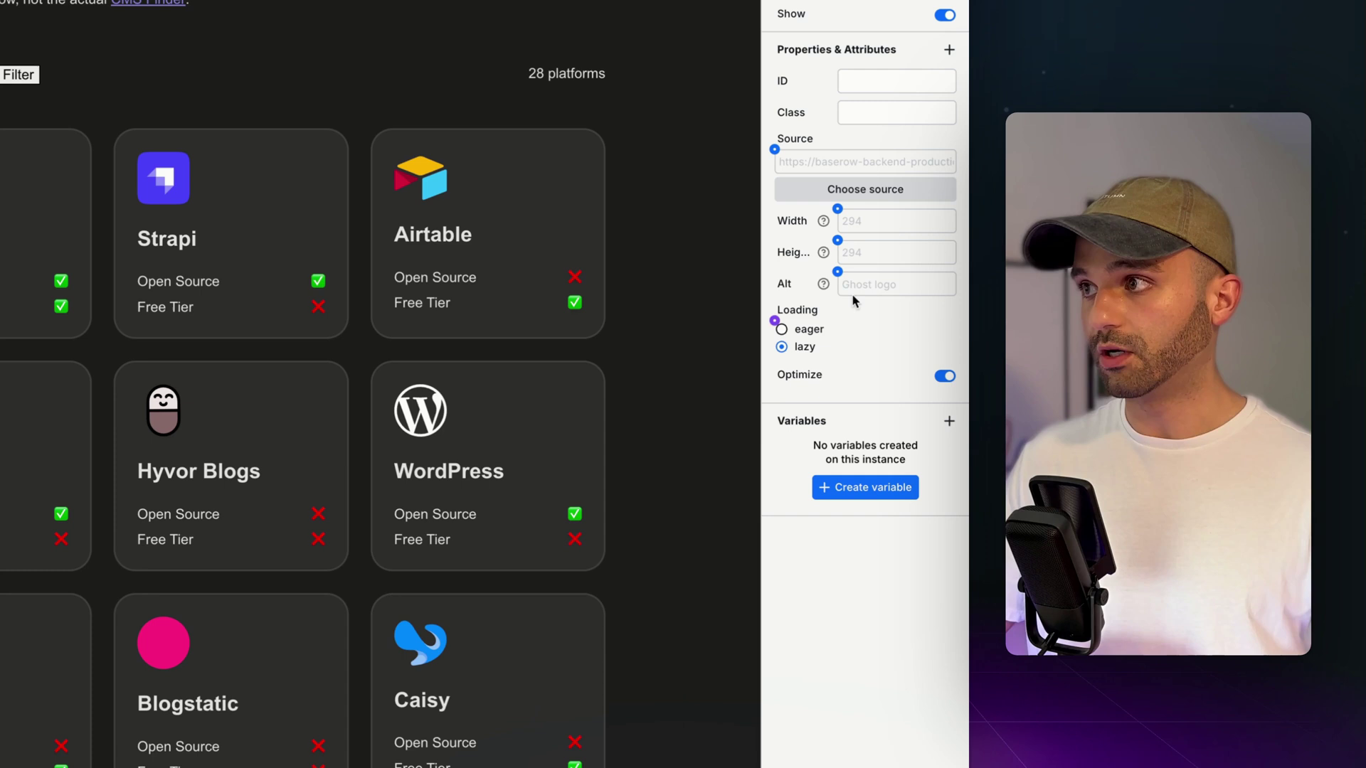
{"action": "left_click", "coordinate": [852, 292]}
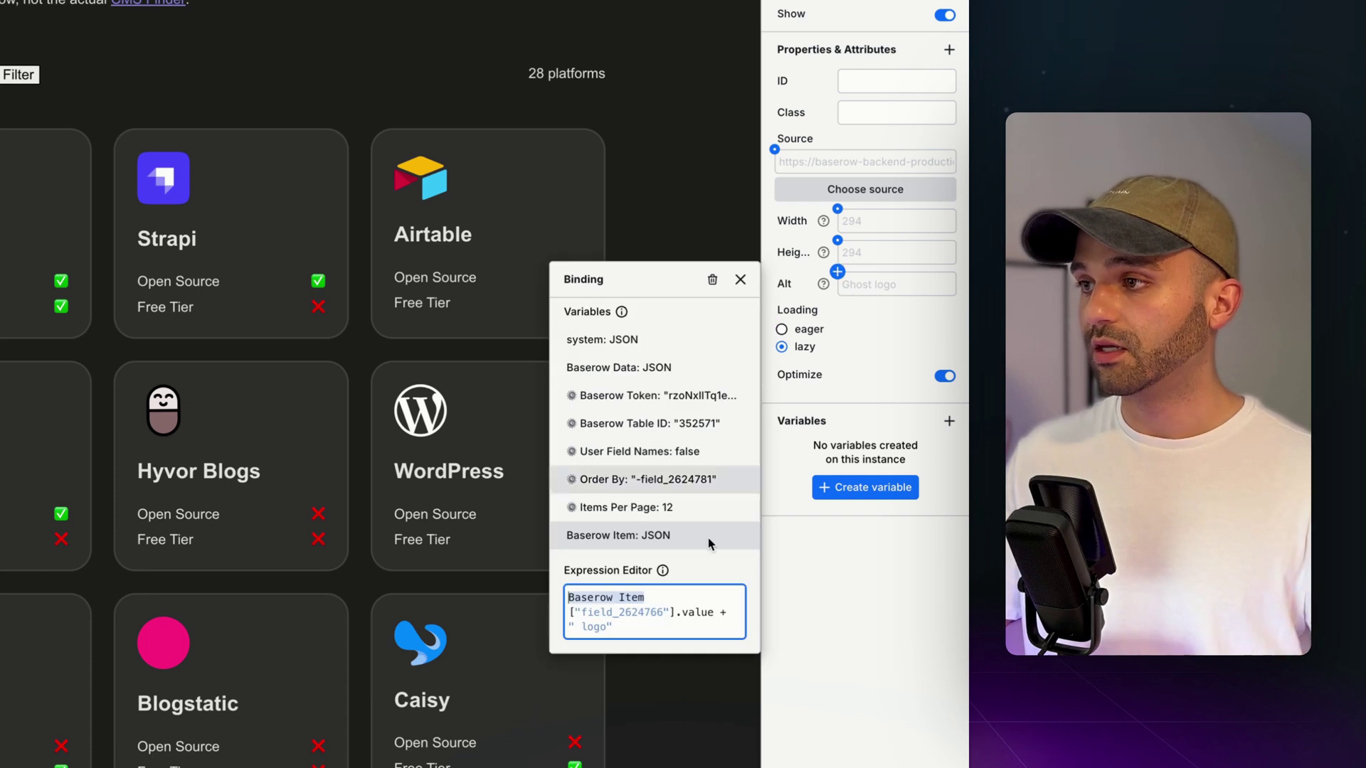
{"action": "left_click", "coordinate": [826, 168]}
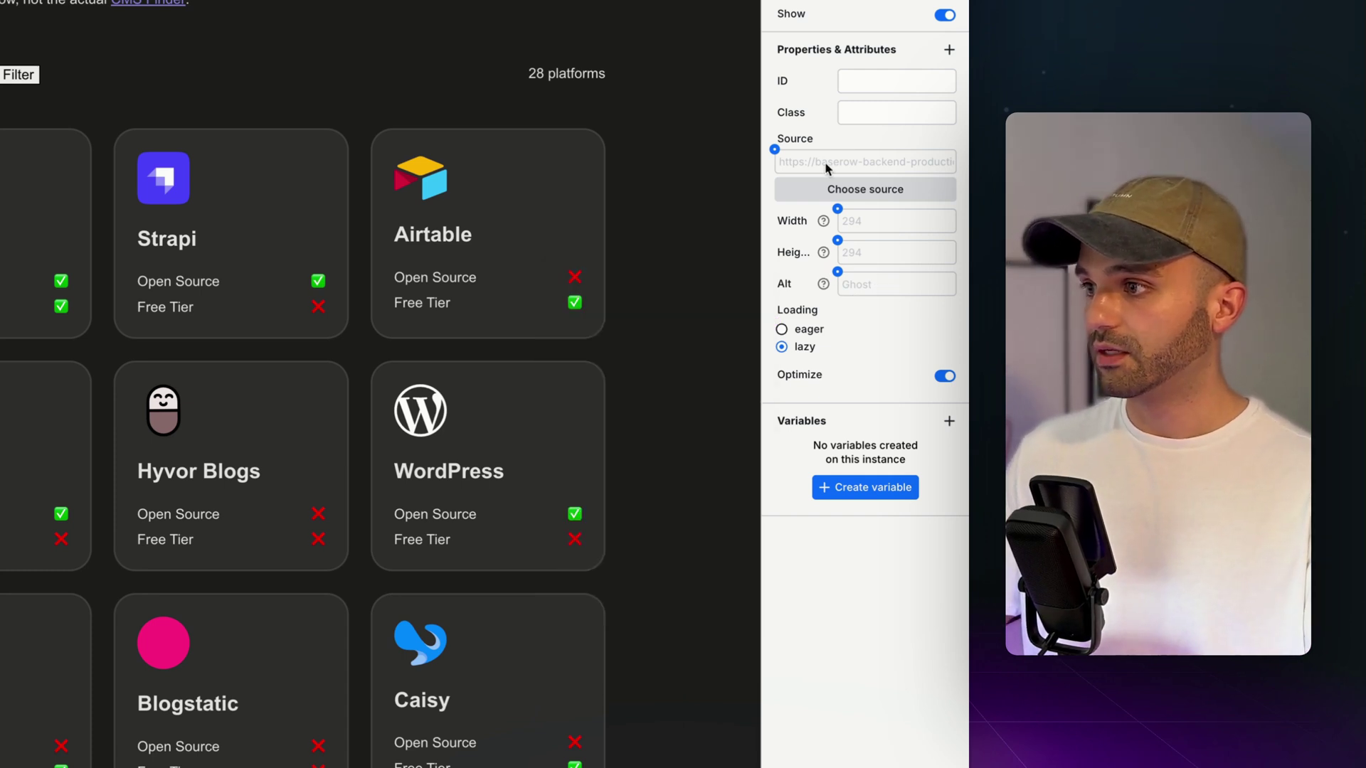
Step: Append + " logo" to the image's Alt expression after Baserow Item["field_2624766"].value and save the binding
{"action": "left_click", "coordinate": [839, 274]}
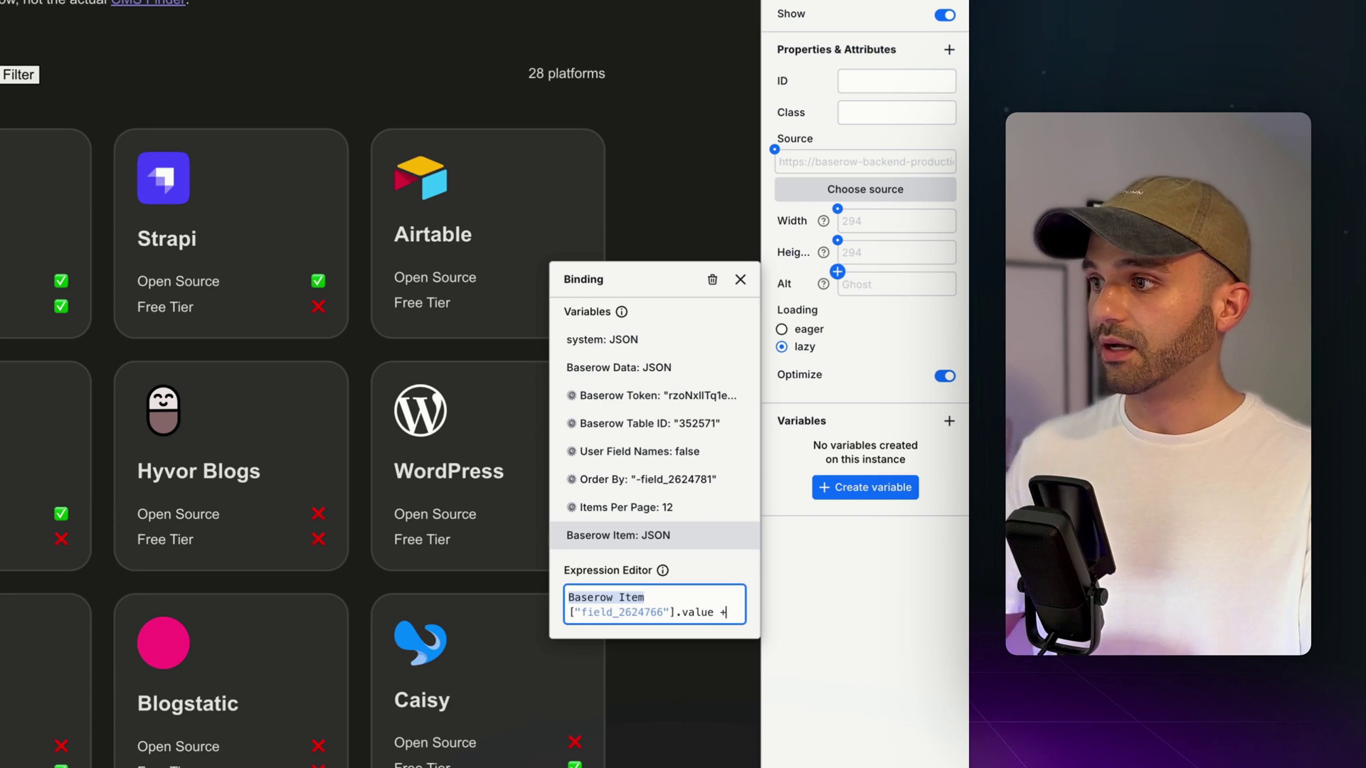
{"action": "type", "text": "\" logo"}
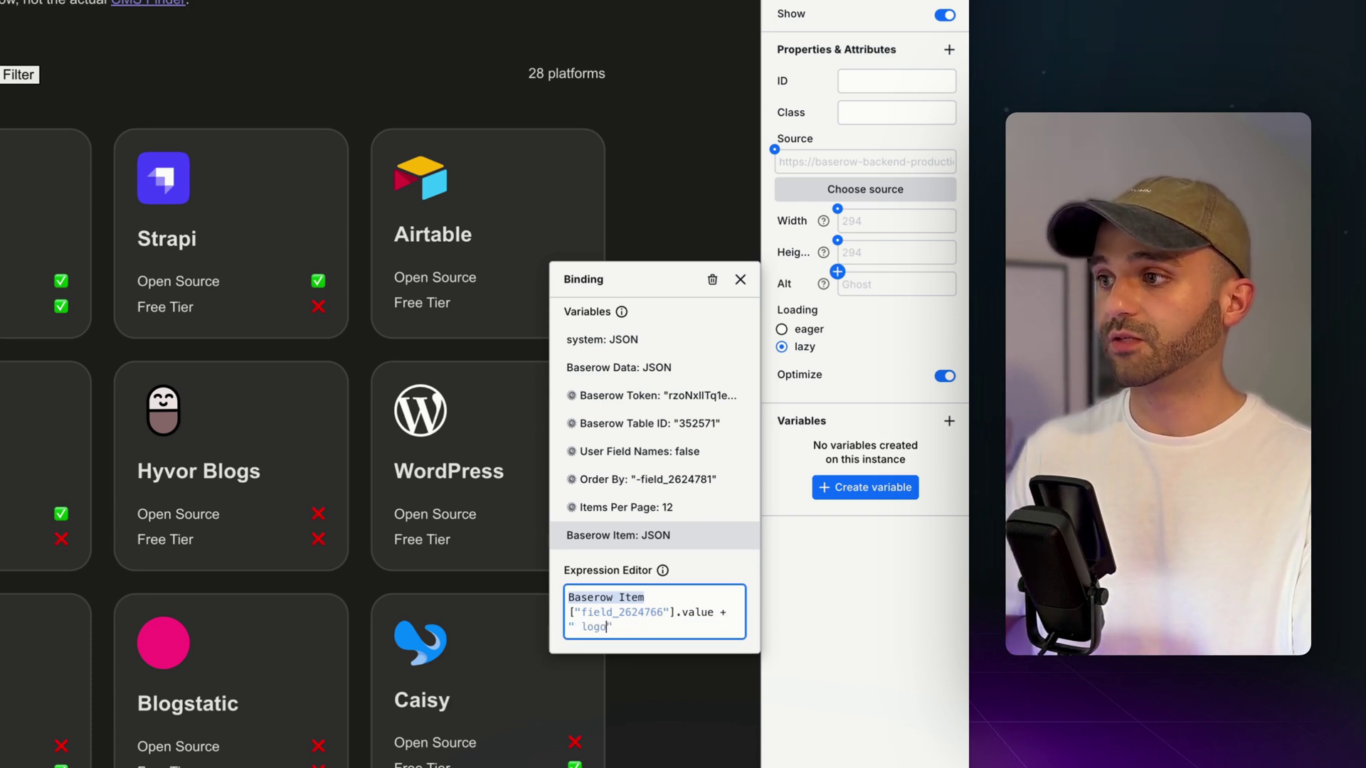
{"action": "left_click", "coordinate": [927, 680]}
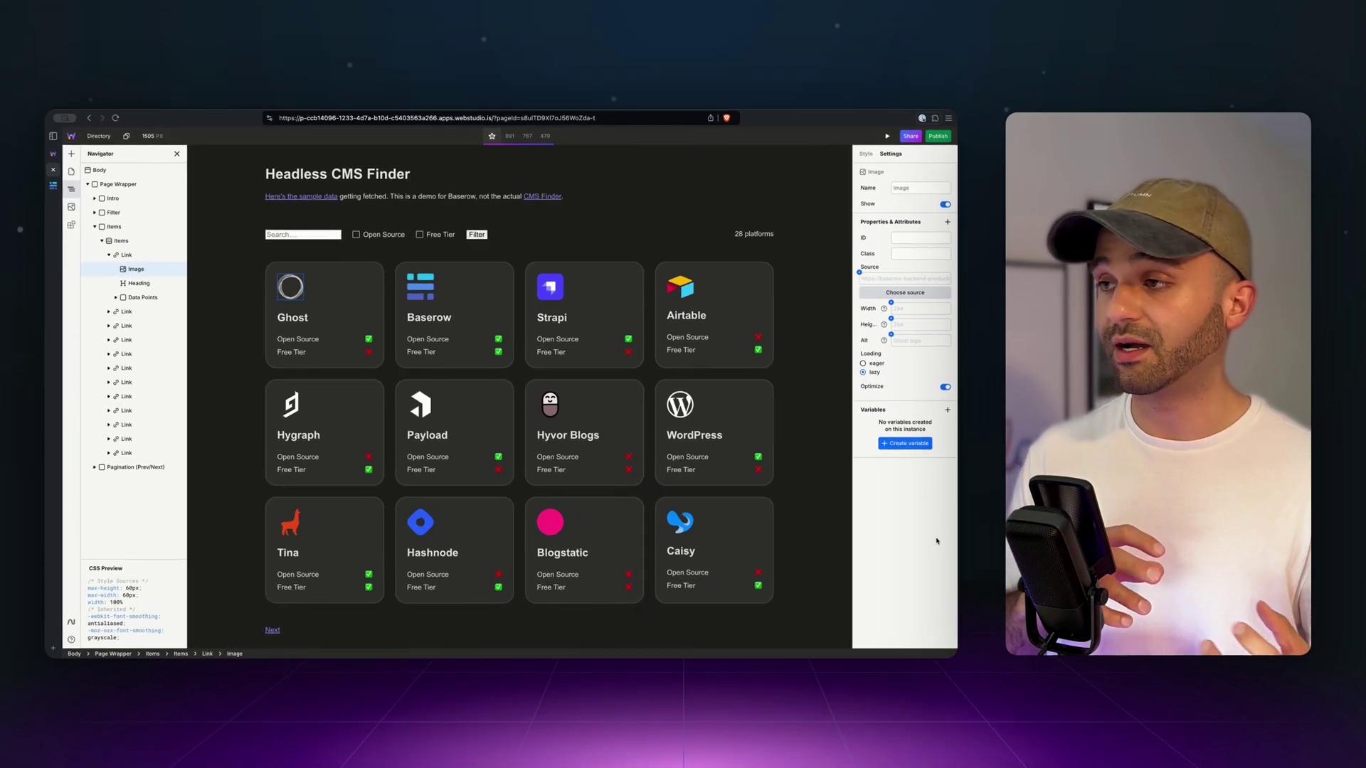
Step: Examine how the platform count text above the cards builds its Text Content from the Baserow Data count
{"action": "left_click", "coordinate": [754, 234]}
{"action": "left_click", "coordinate": [859, 220]}
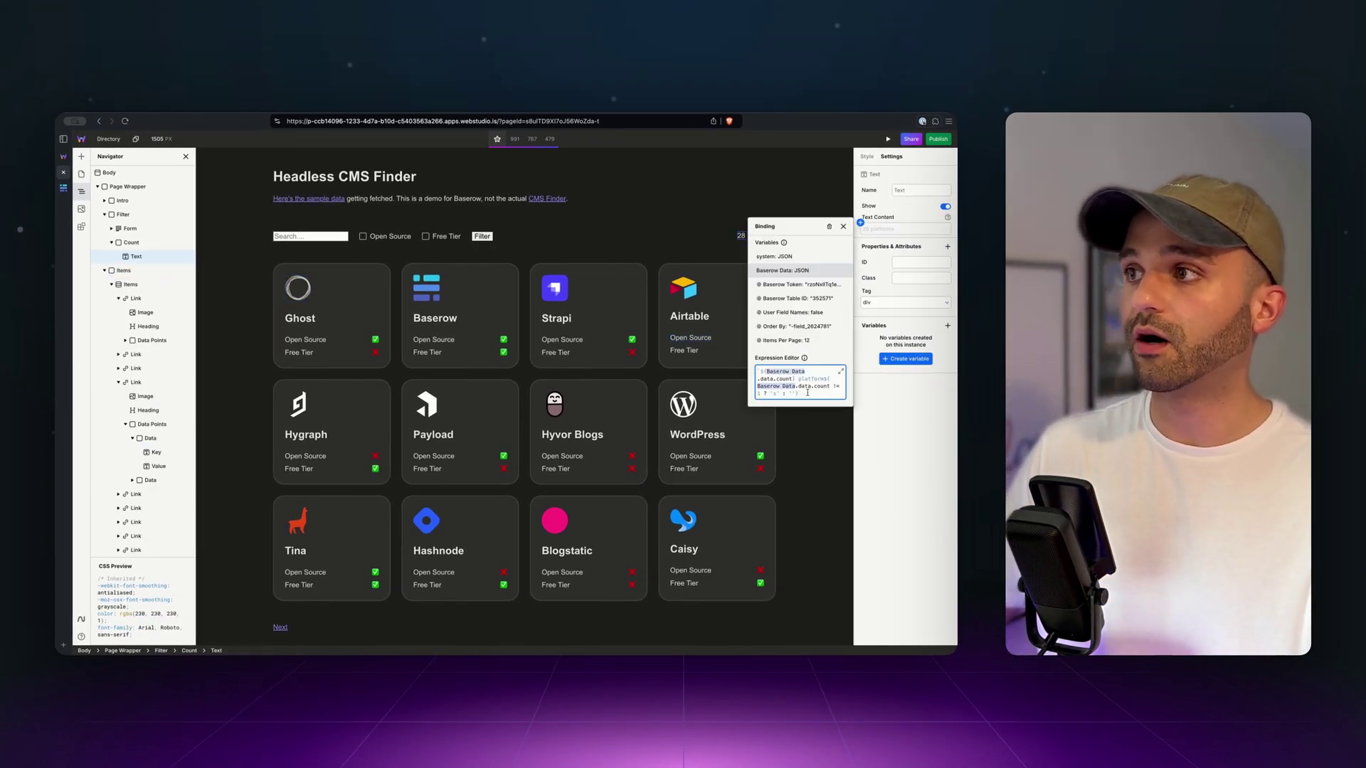
{"action": "left_click", "coordinate": [923, 478]}
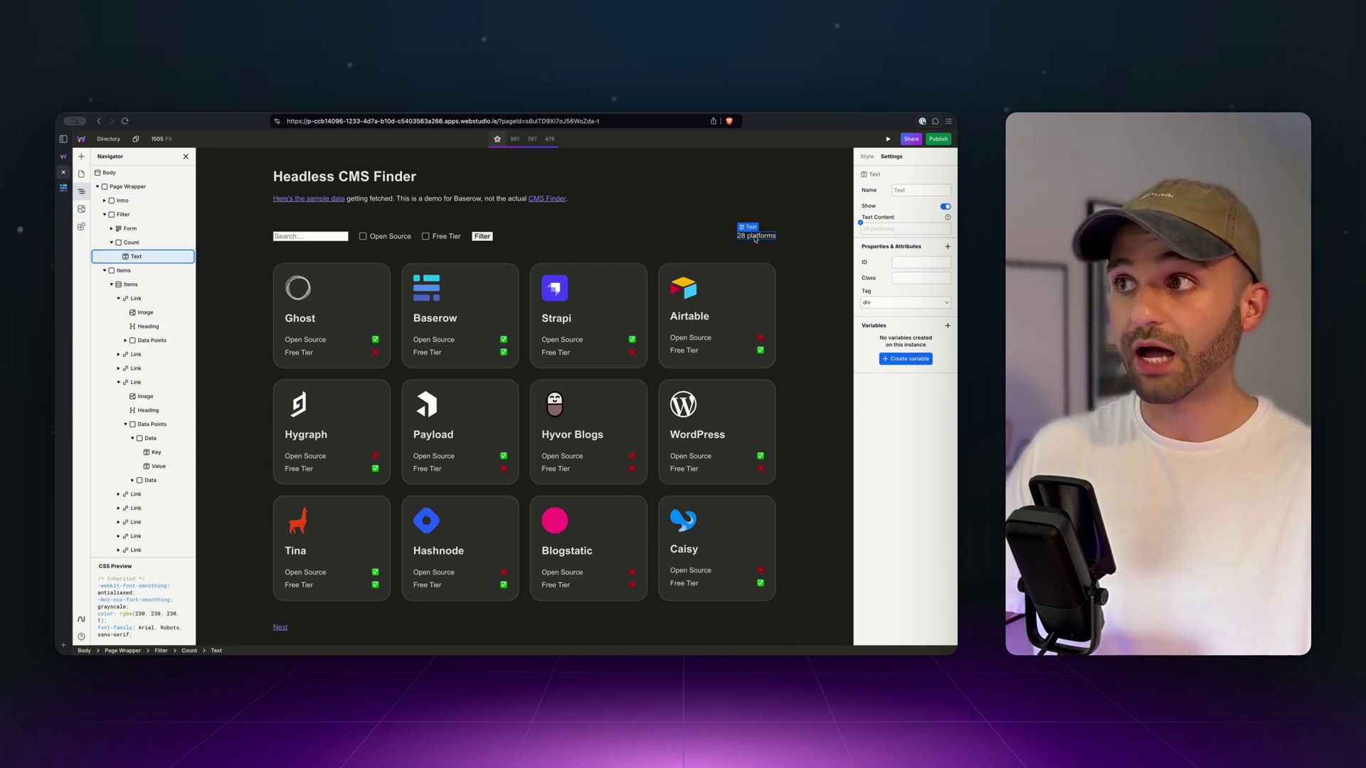
{"action": "left_click", "coordinate": [860, 222]}
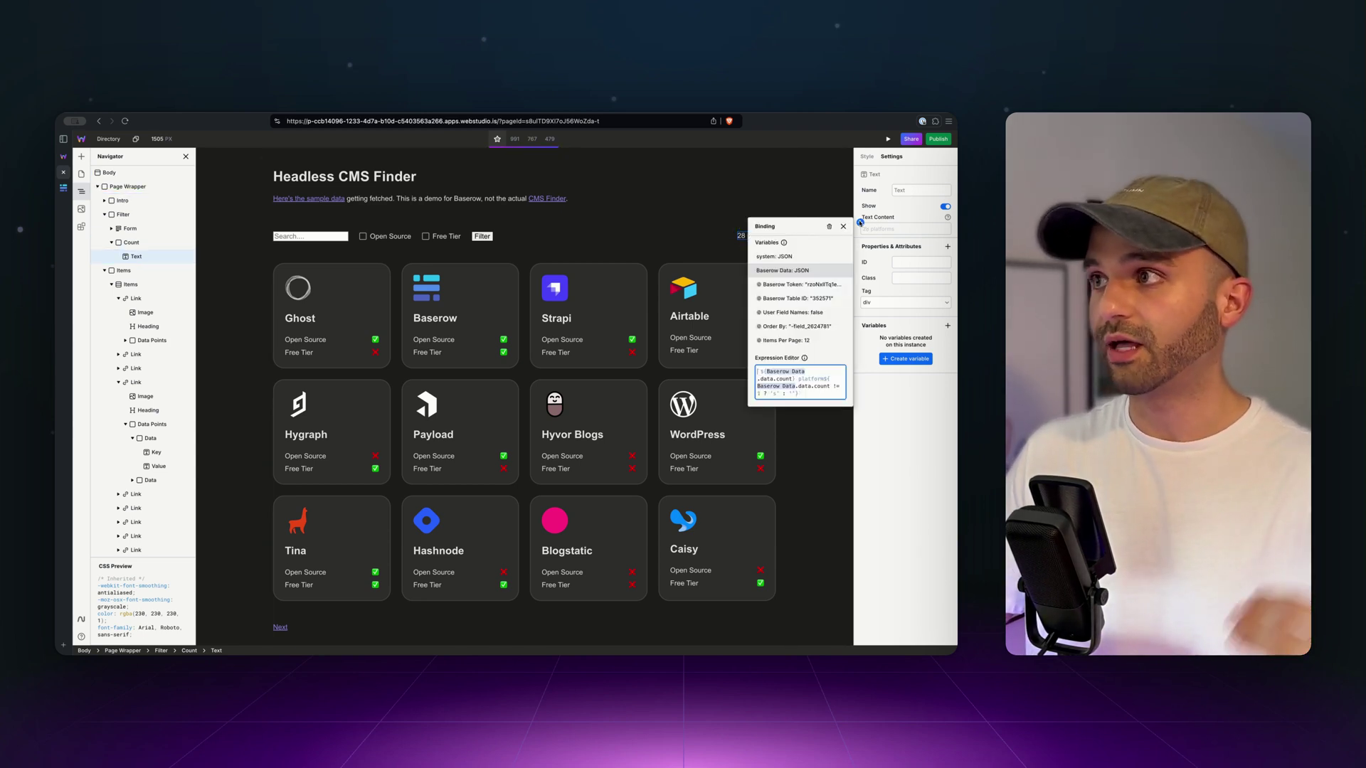
{"action": "double_click", "coordinate": [812, 379]}
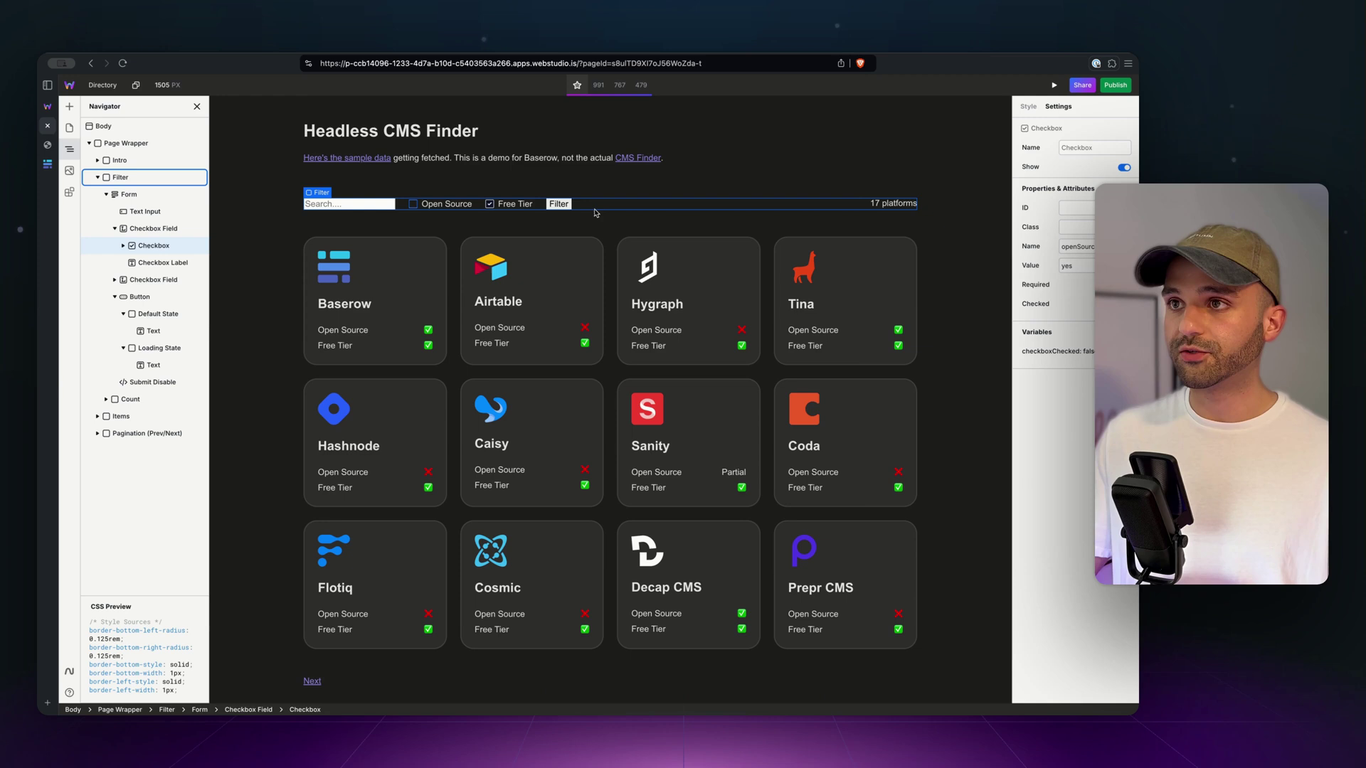
Step: Select the Filter container, then switch to the published site and load baserow-demo-vy4t5.wstd.io/directory
{"action": "left_click", "coordinate": [595, 213]}
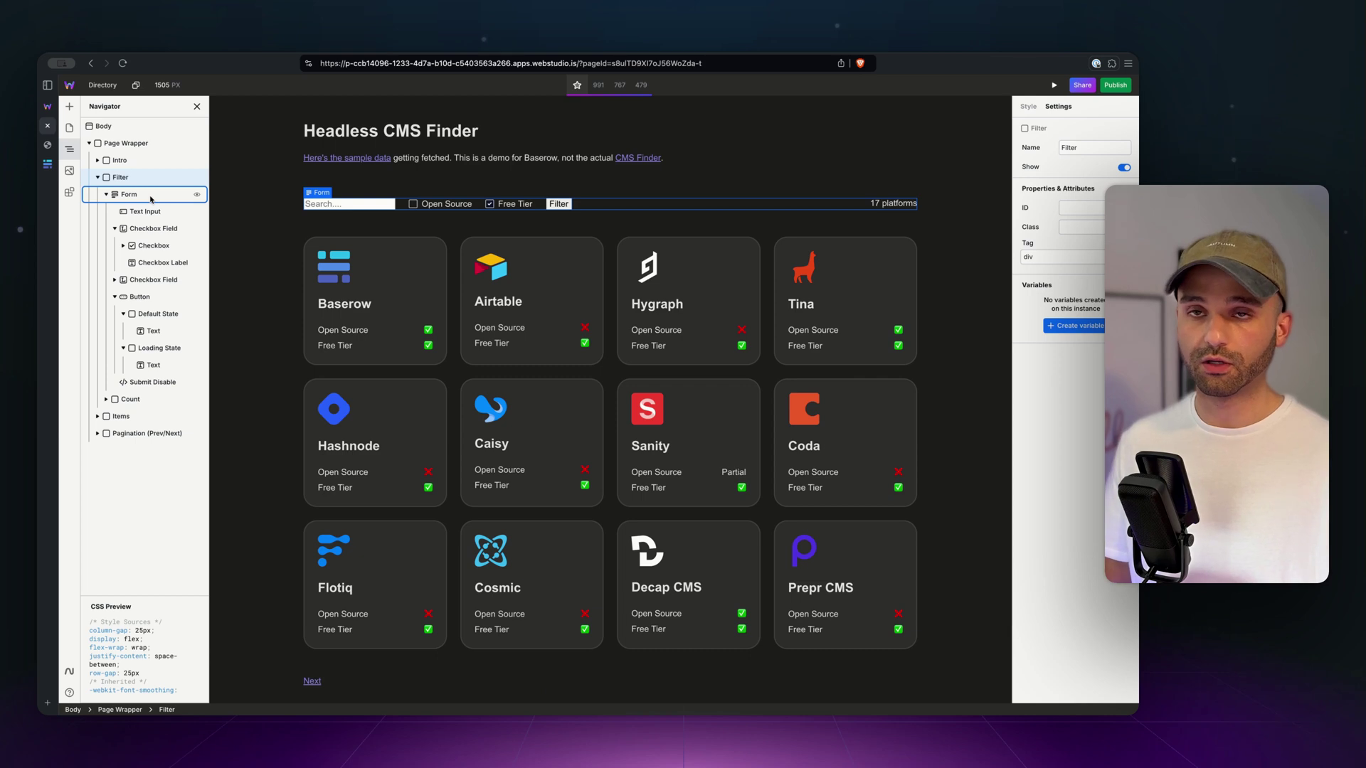
{"action": "left_click", "coordinate": [49, 143]}
{"action": "left_click", "coordinate": [463, 64]}
{"action": "left_click", "coordinate": [503, 65]}
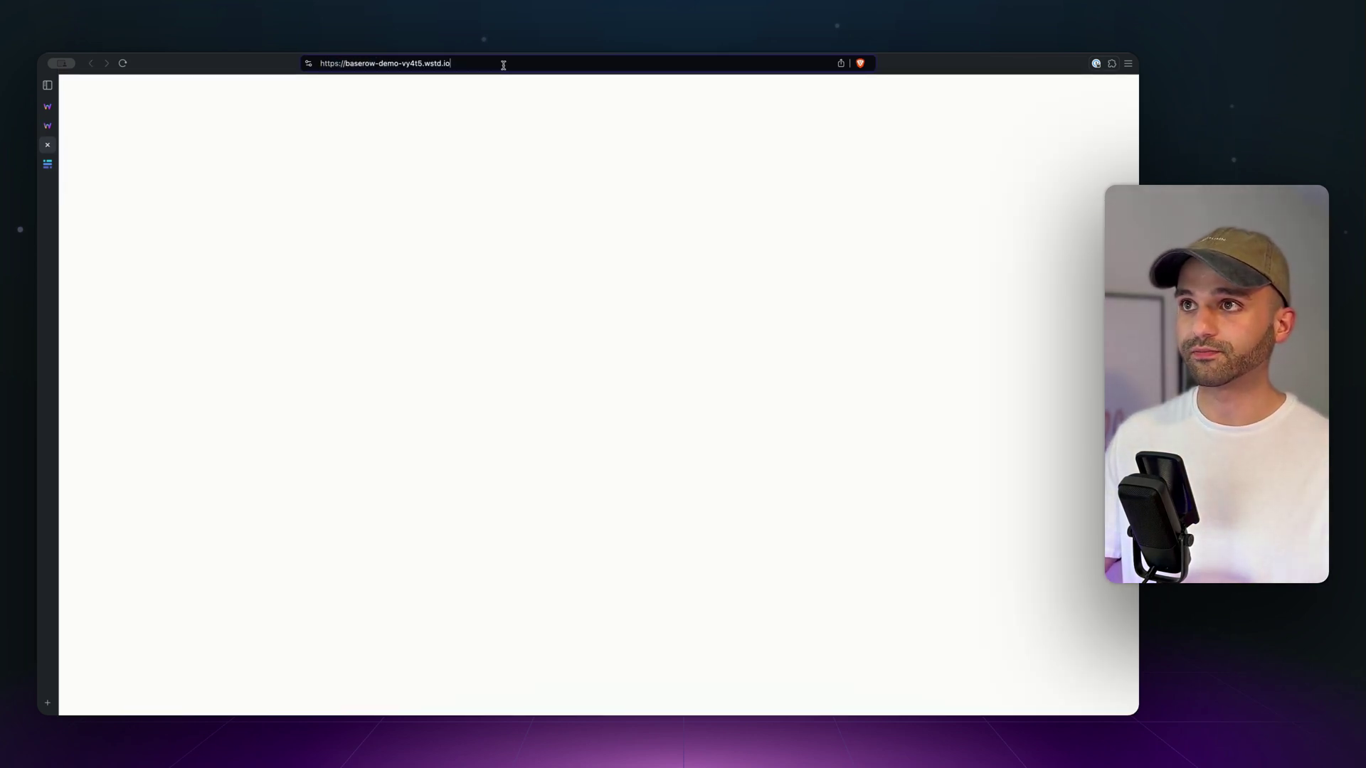
{"action": "key", "text": "Return"}
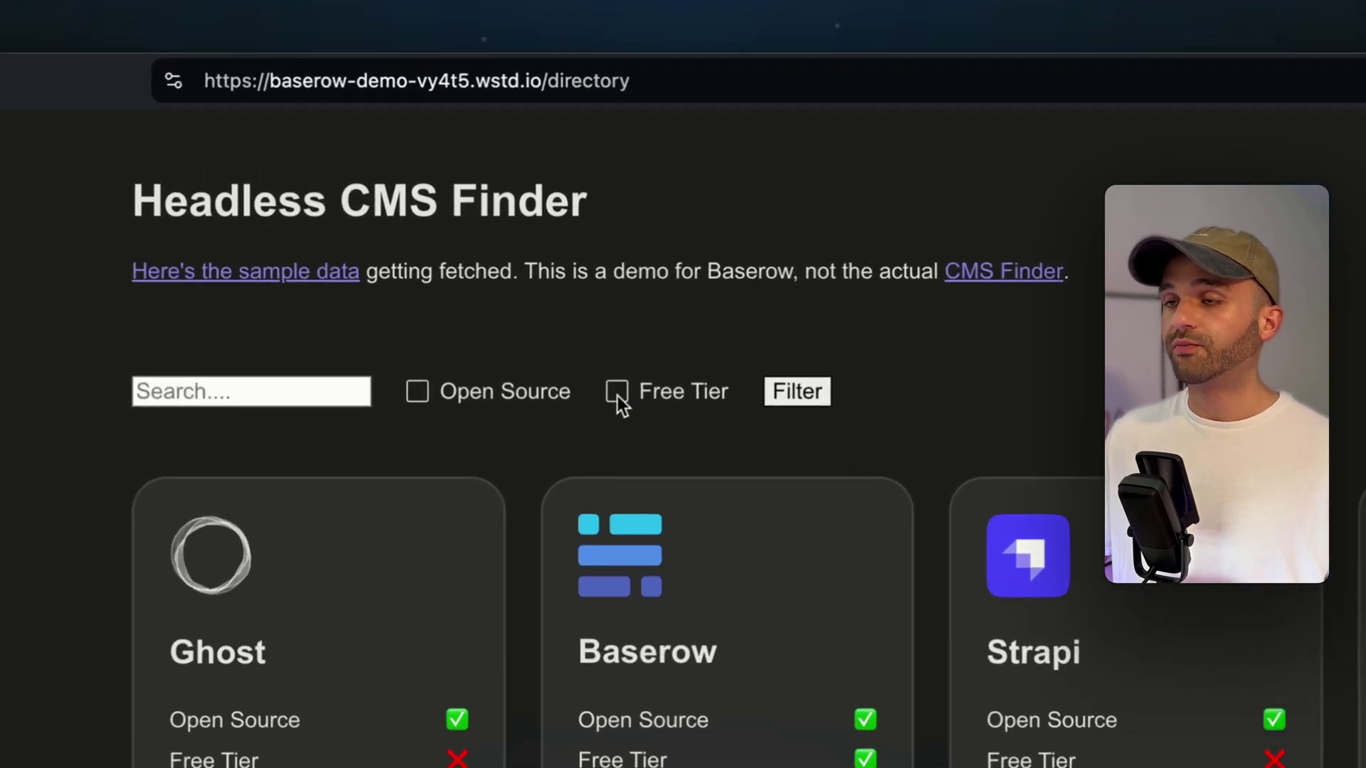
Step: Filter the published directory by Free Tier and Open Source and examine the query parameters in the page address
{"action": "left_click", "coordinate": [617, 396]}
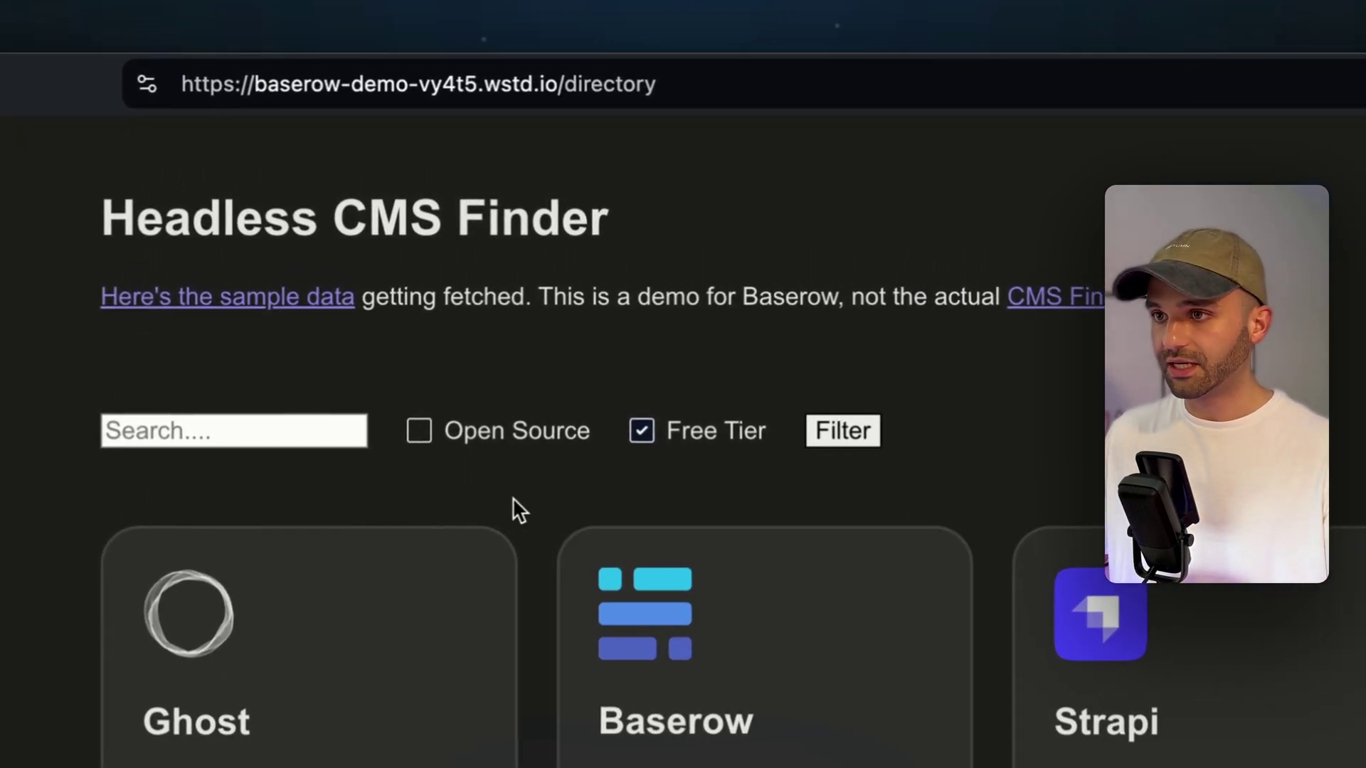
{"action": "left_click", "coordinate": [479, 436]}
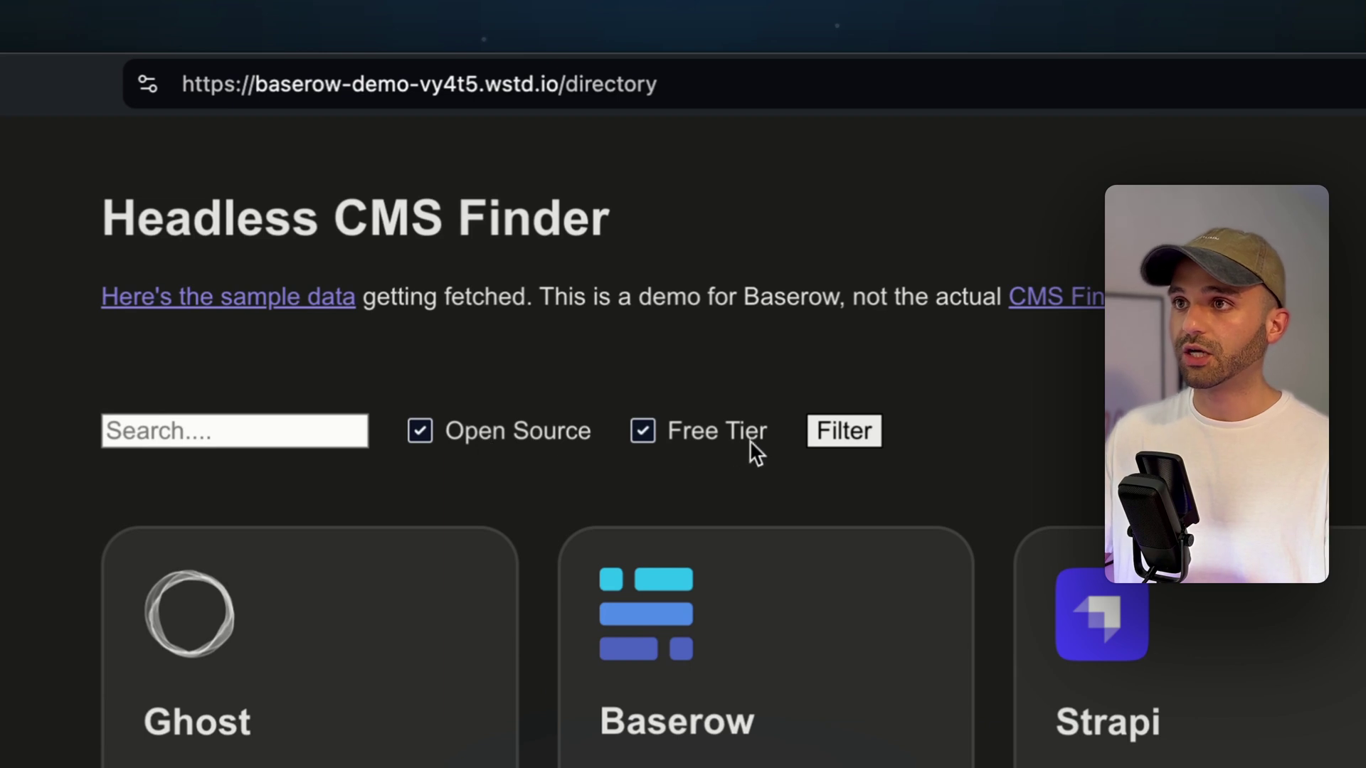
{"action": "left_click", "coordinate": [839, 429]}
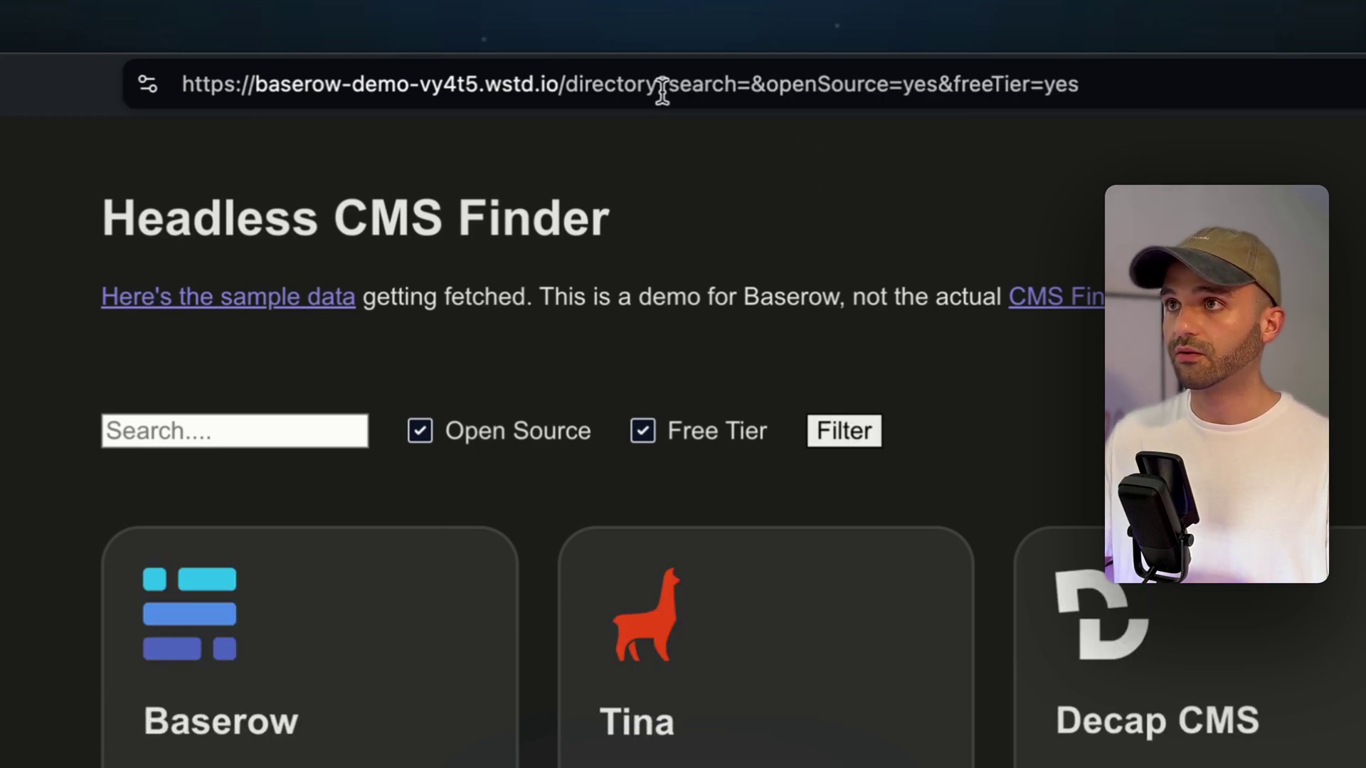
{"action": "left_click_drag", "start_coordinate": [763, 84], "coordinate": [1124, 84]}
{"action": "left_click", "coordinate": [953, 85]}
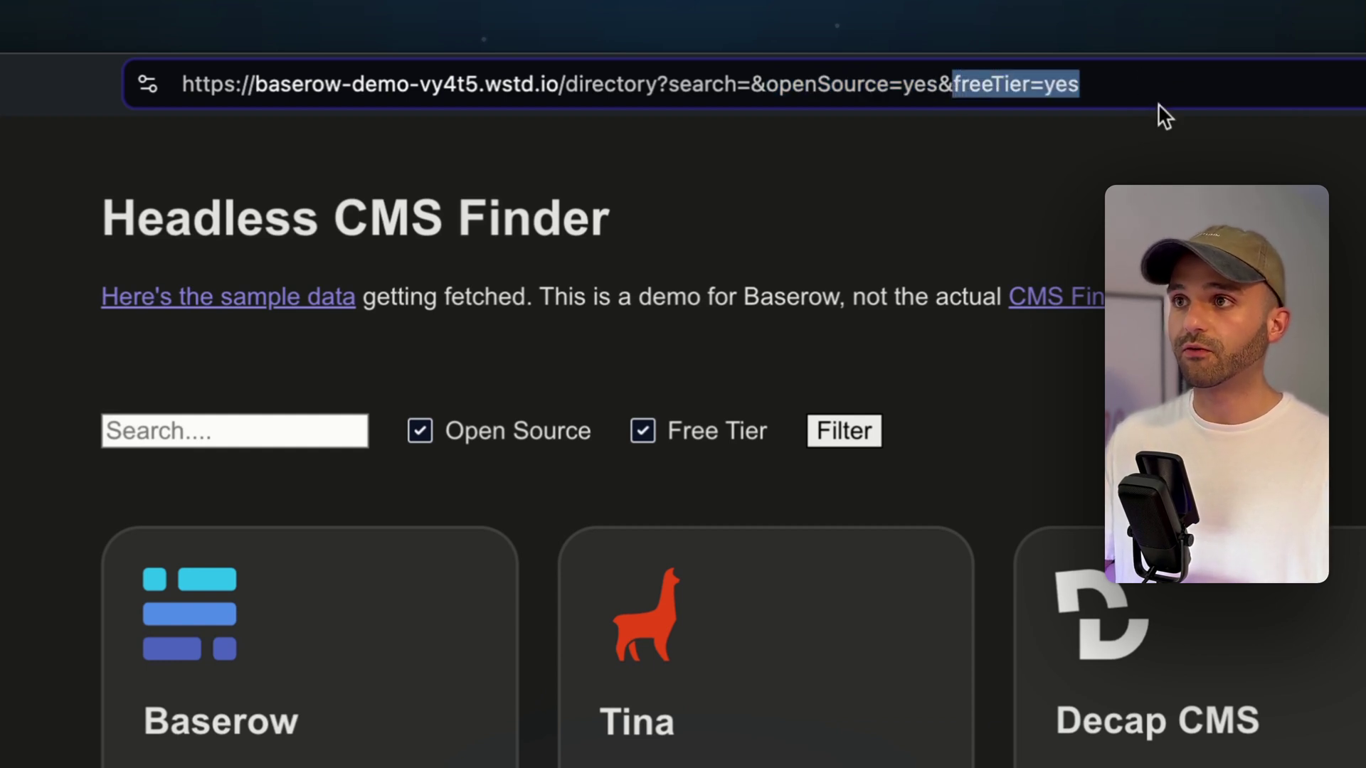
Step: Turn off the Free Tier filter, search the directory for asdf, and check the search parameter in the page address
{"action": "left_click", "coordinate": [642, 429]}
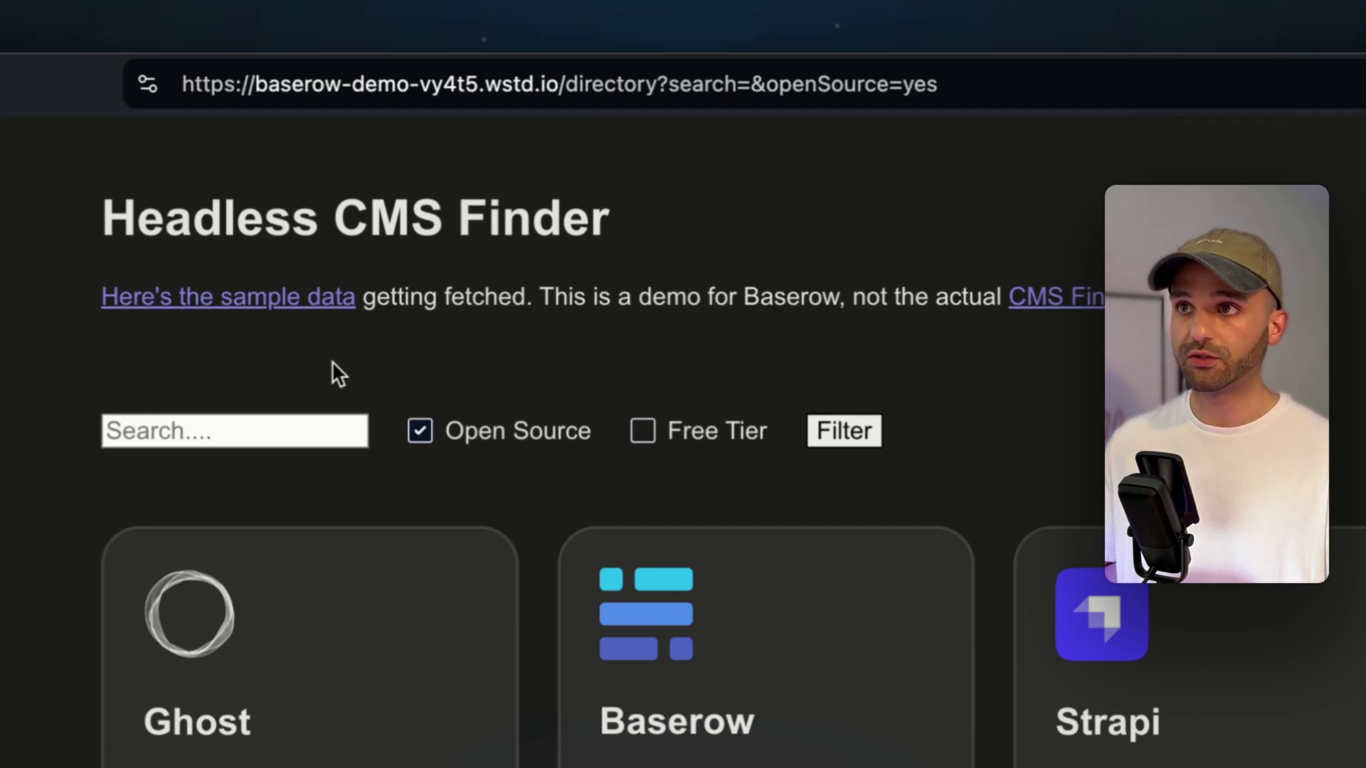
{"action": "left_click", "coordinate": [277, 431]}
{"action": "type", "text": "asdf"}
{"action": "left_click", "coordinate": [841, 433]}
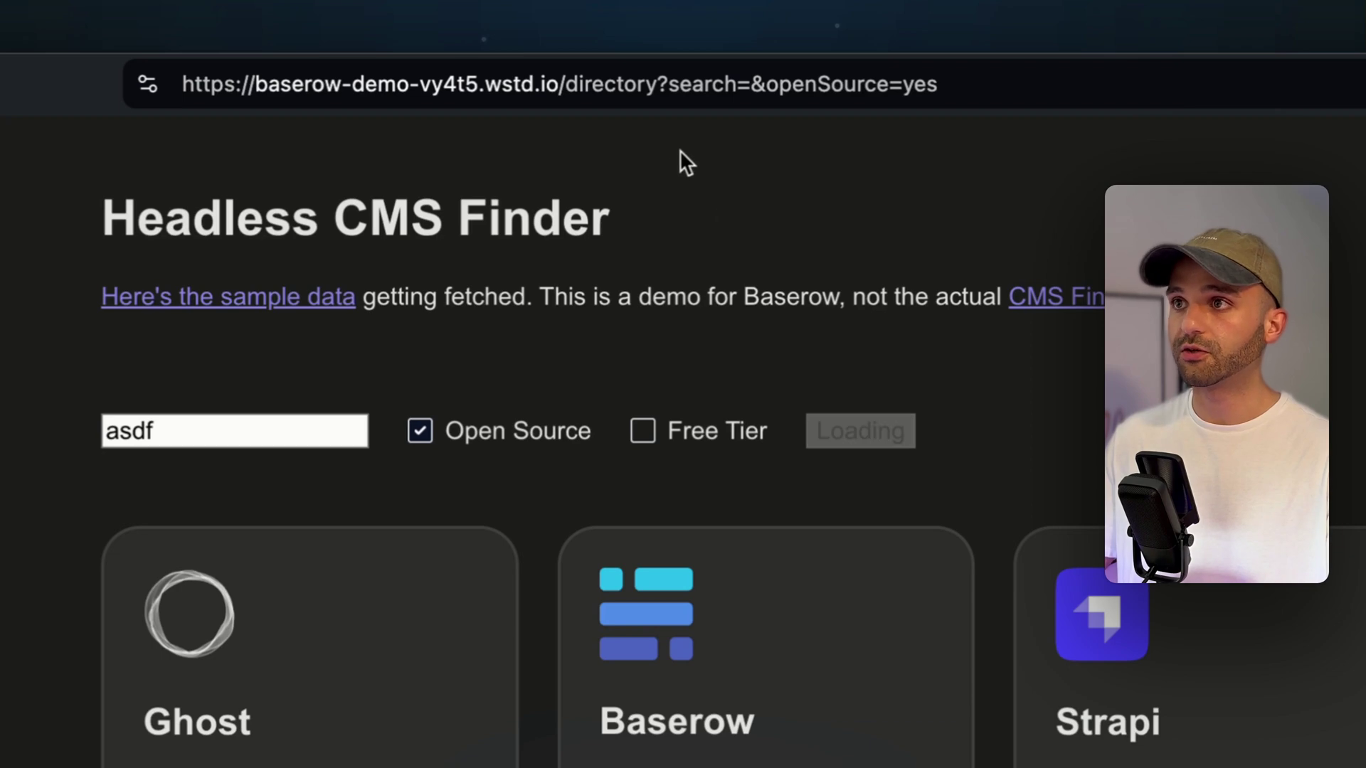
{"action": "left_click_drag", "start_coordinate": [752, 86], "coordinate": [798, 80]}
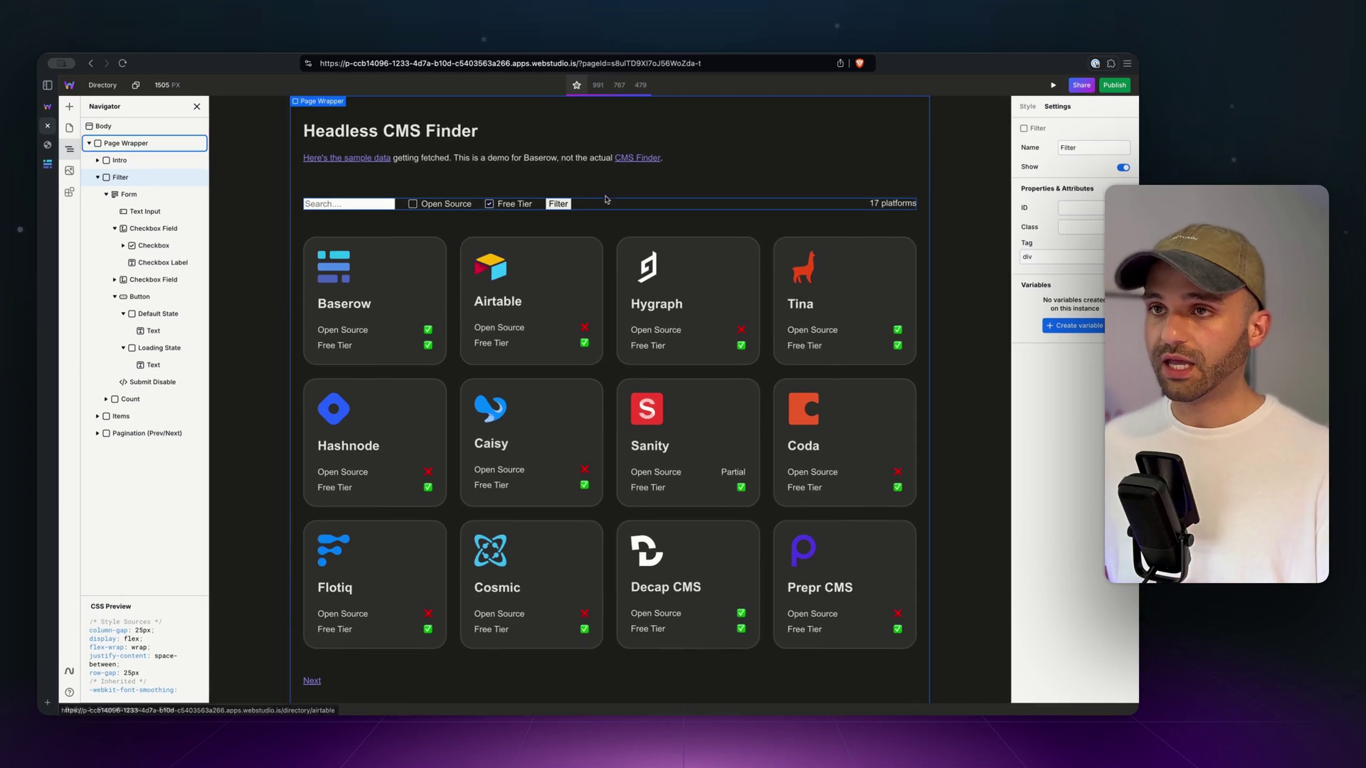
Step: Select the Checkbox inside the filter form's Open Source Checkbox Field and examine its Name and Value attributes
{"action": "left_click", "coordinate": [128, 194]}
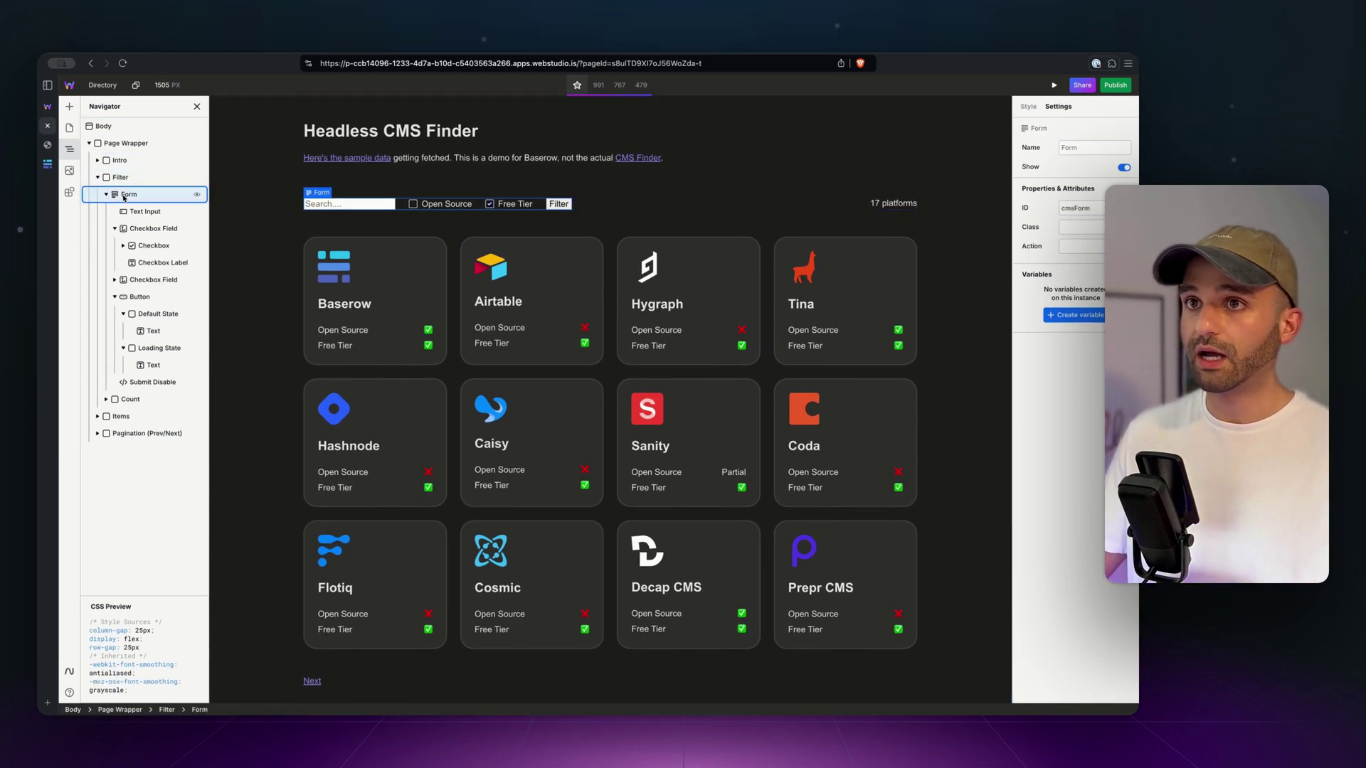
{"action": "left_click", "coordinate": [140, 229]}
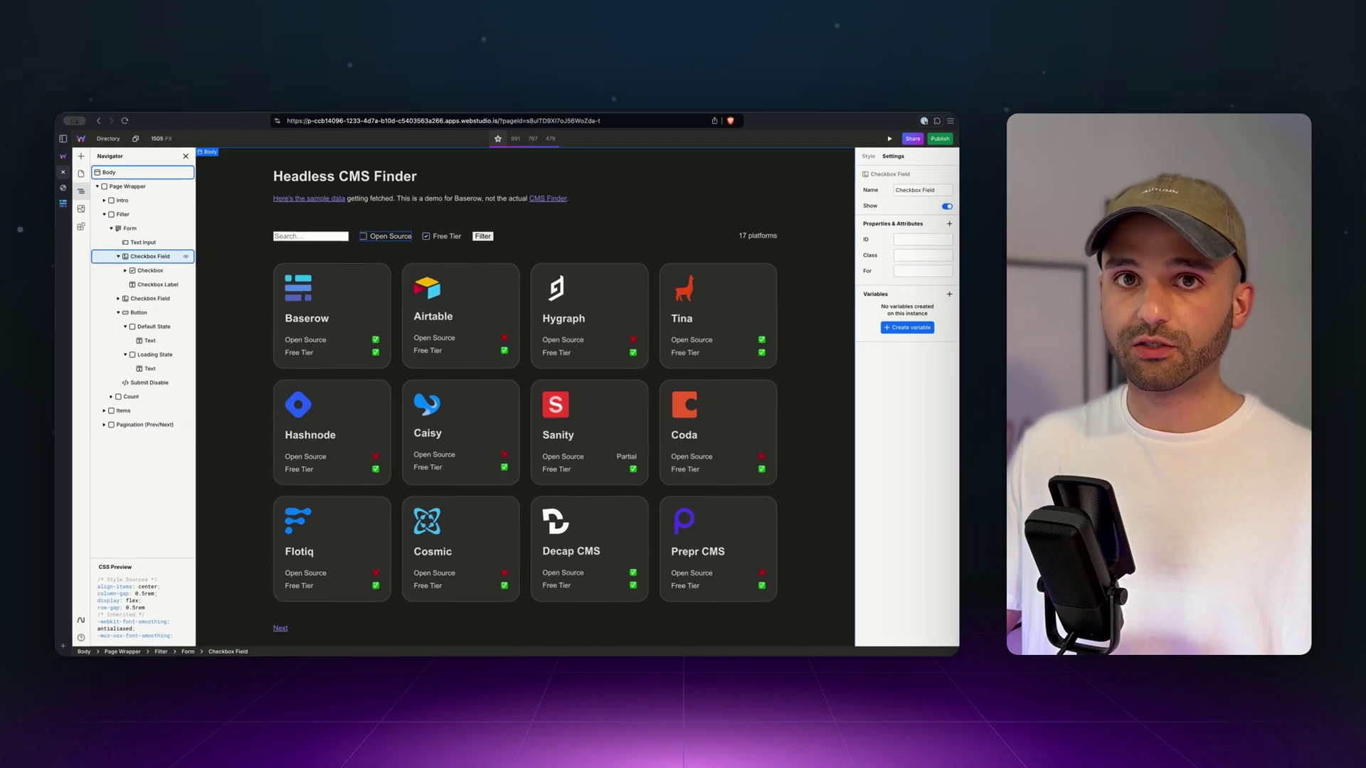
{"action": "left_click", "coordinate": [123, 270]}
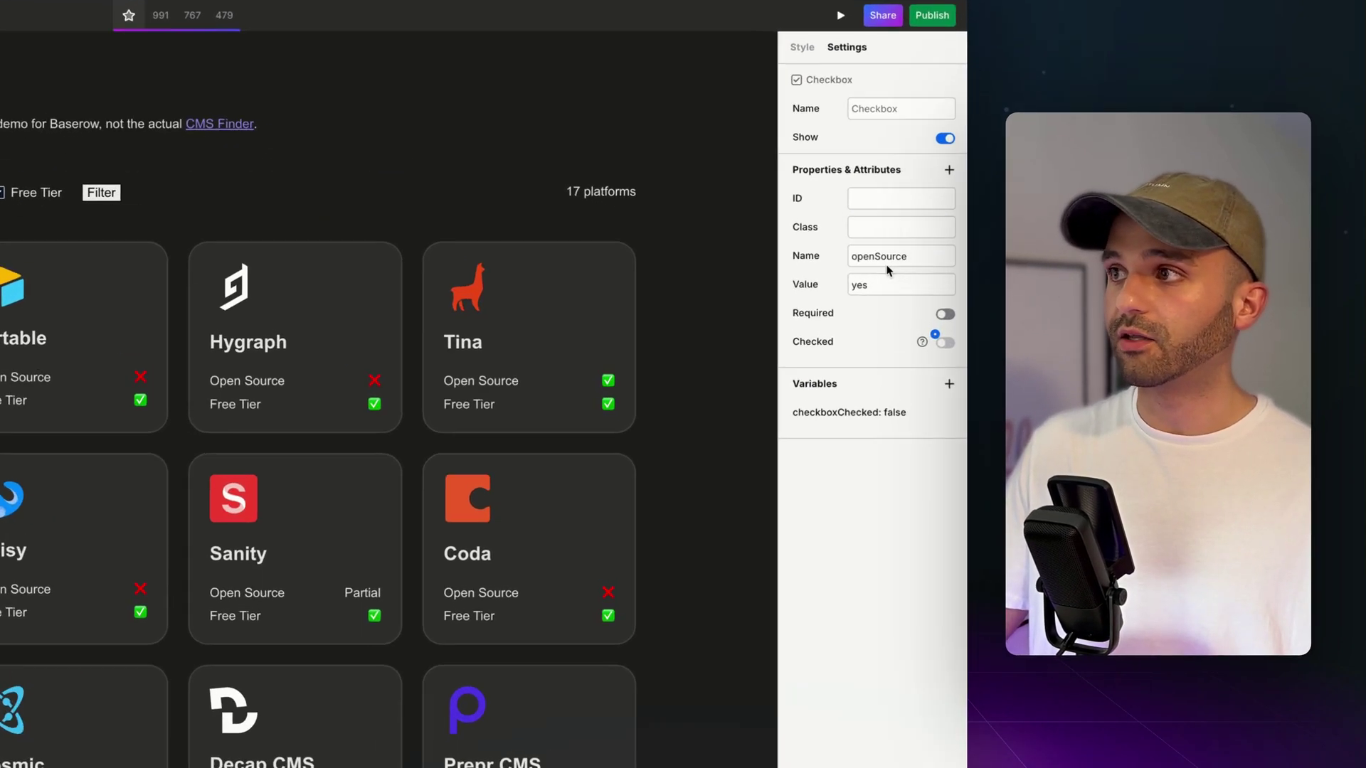
{"action": "left_click", "coordinate": [897, 271]}
{"action": "double_click", "coordinate": [845, 253]}
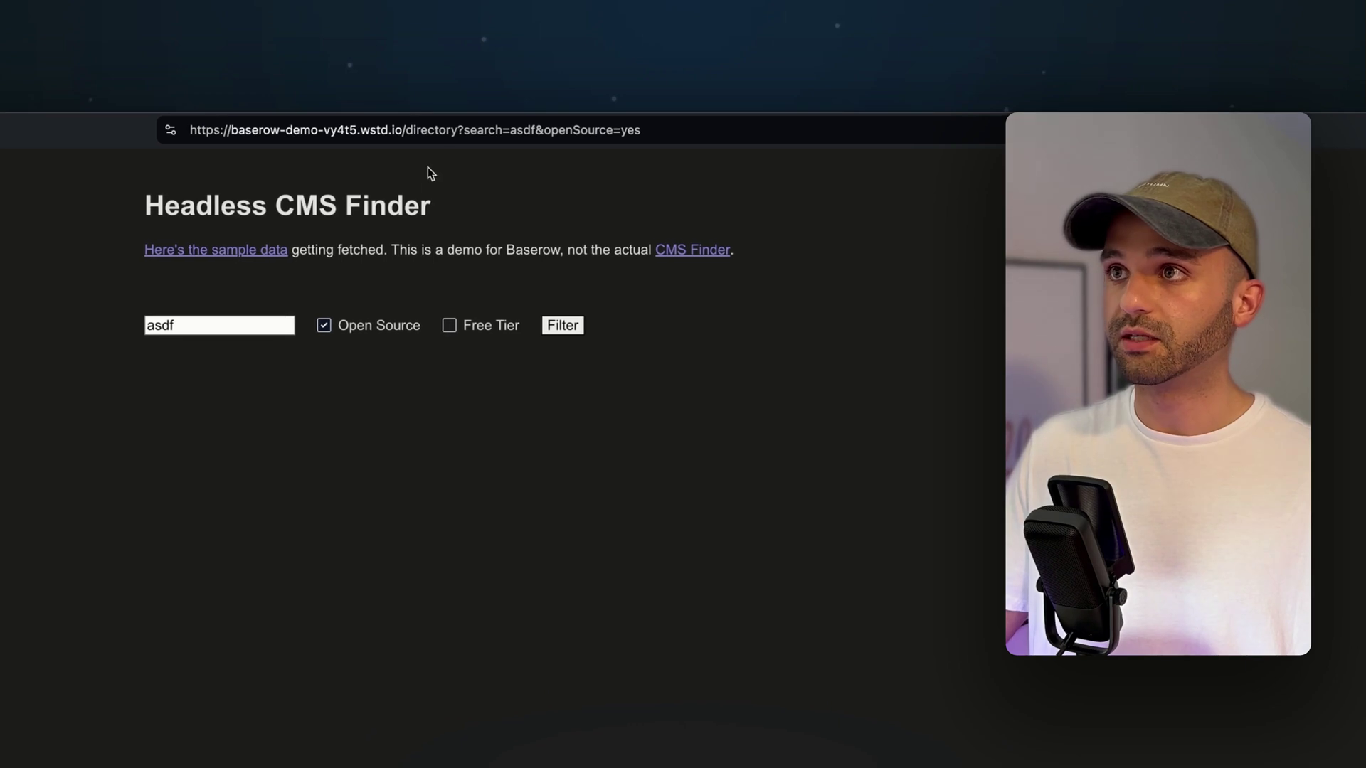
Step: Compare the openSource=yes query parameter in the published page's address with the Open Source checkbox's Name and Value
{"action": "double_click", "coordinate": [569, 130]}
{"action": "double_click", "coordinate": [629, 130]}
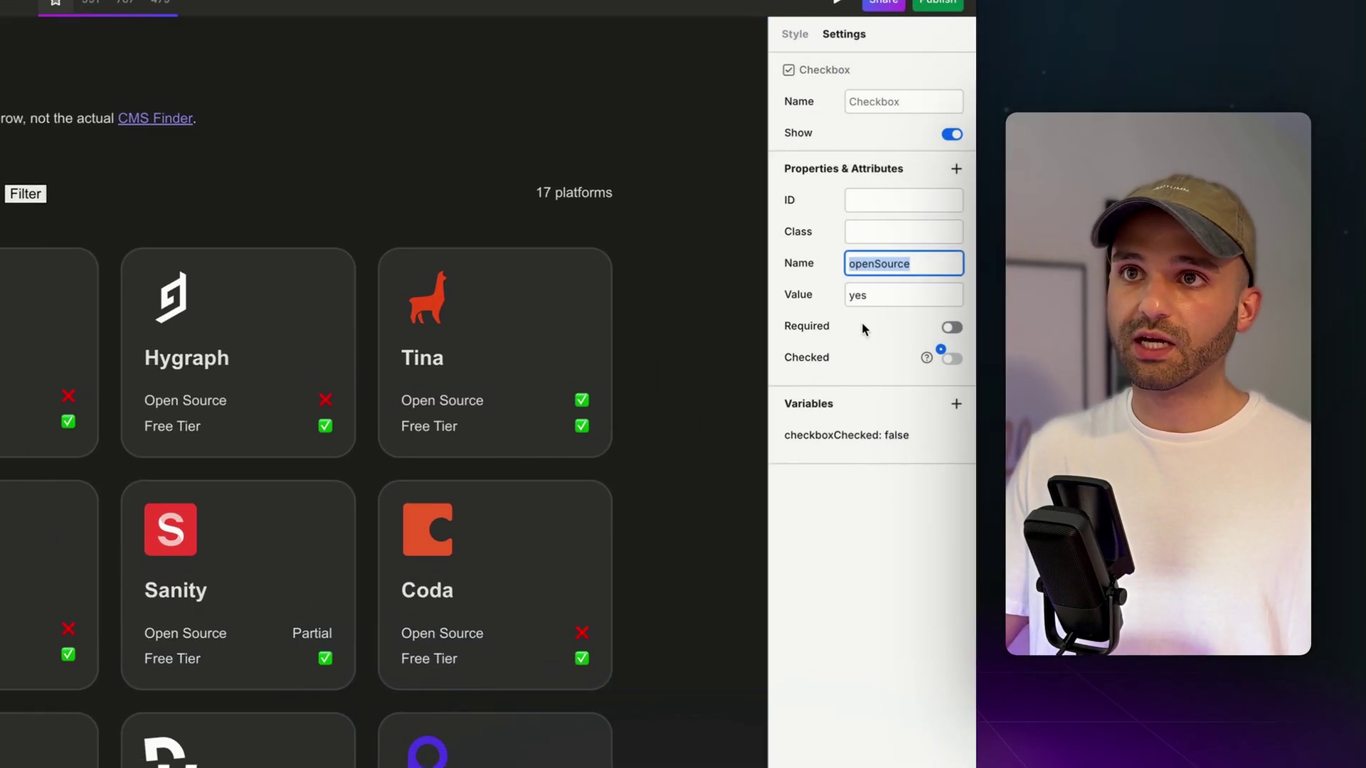
{"action": "double_click", "coordinate": [874, 298]}
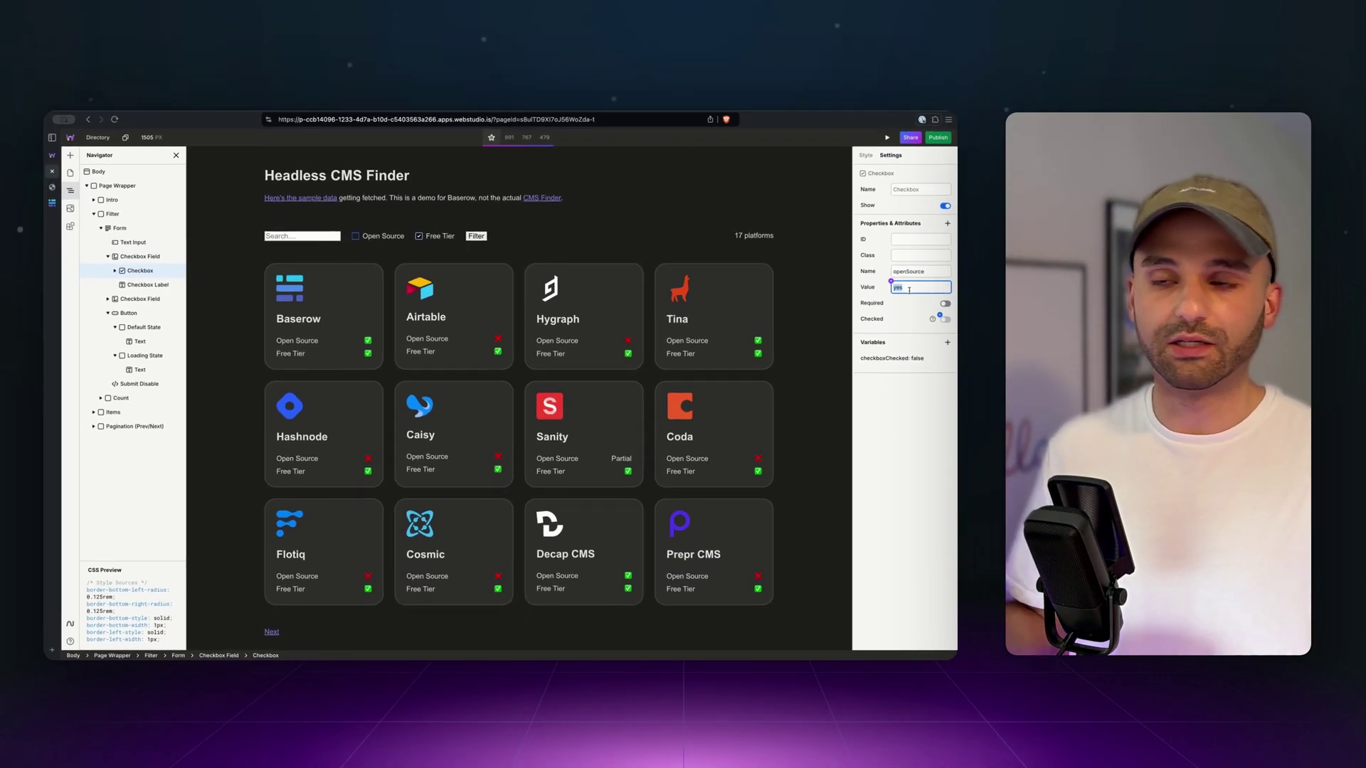
Step: Look up the Checkbox component among the Forms components and read its description
{"action": "left_click", "coordinate": [80, 156]}
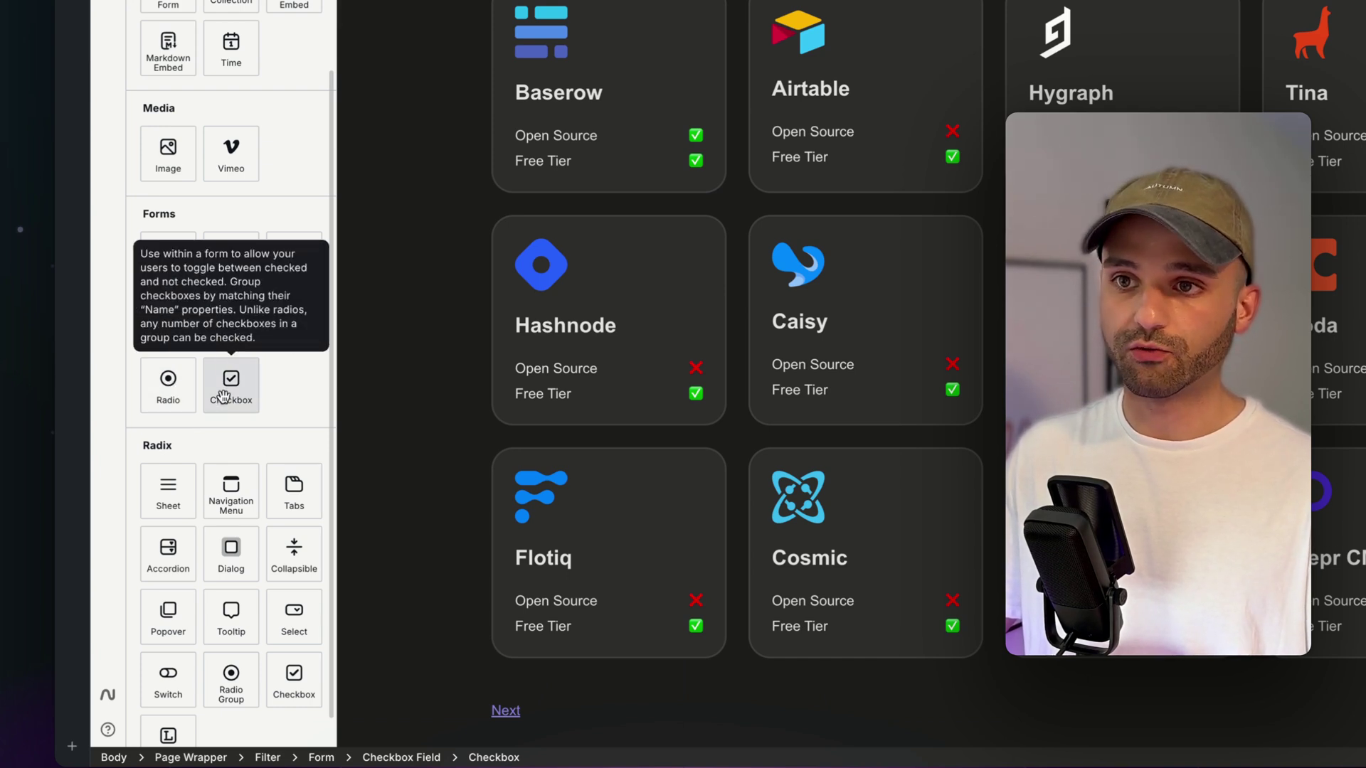
{"action": "scroll", "coordinate": [223, 397], "scroll_direction": "down", "scroll_amount": 1}
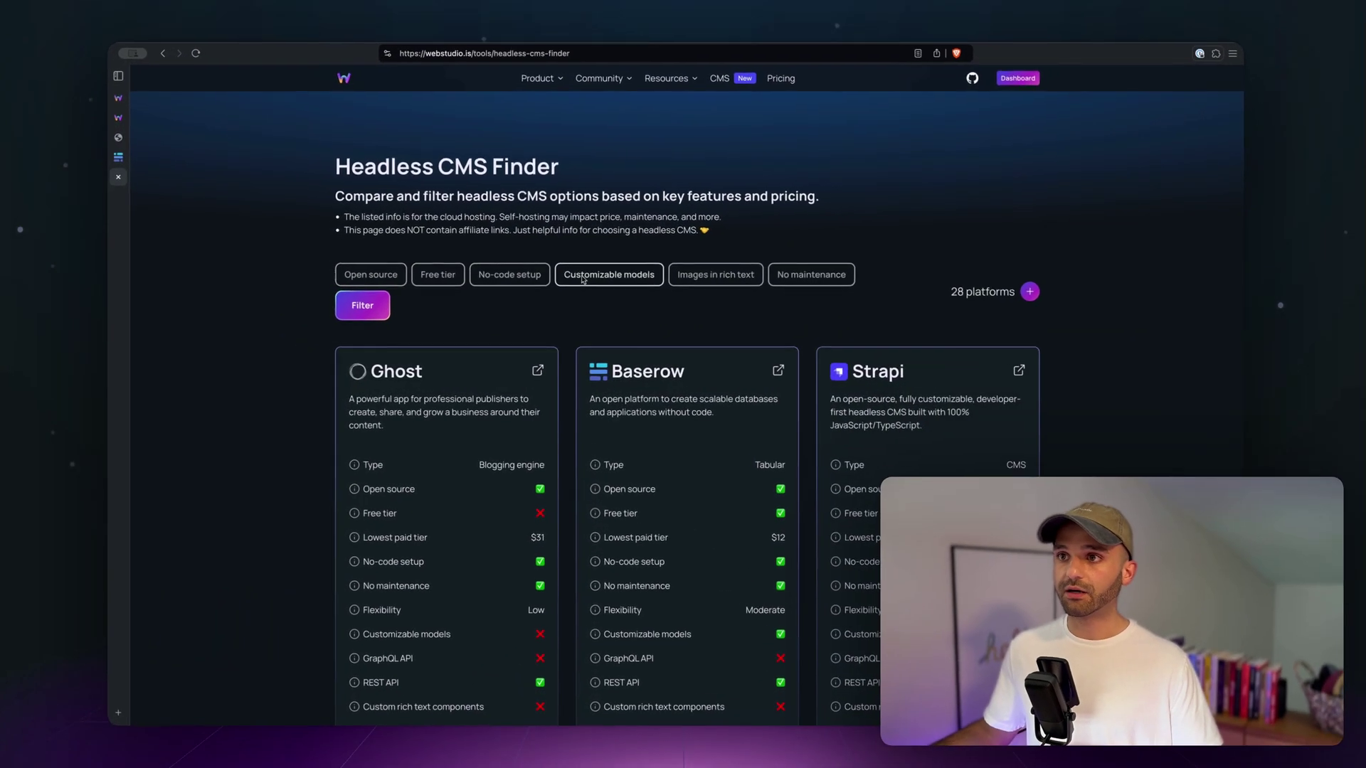
Step: Turn on the Open source and Free tier filters on the live Headless CMS Finder, and examine the Submit Disable code in the builder
{"action": "left_click", "coordinate": [373, 276]}
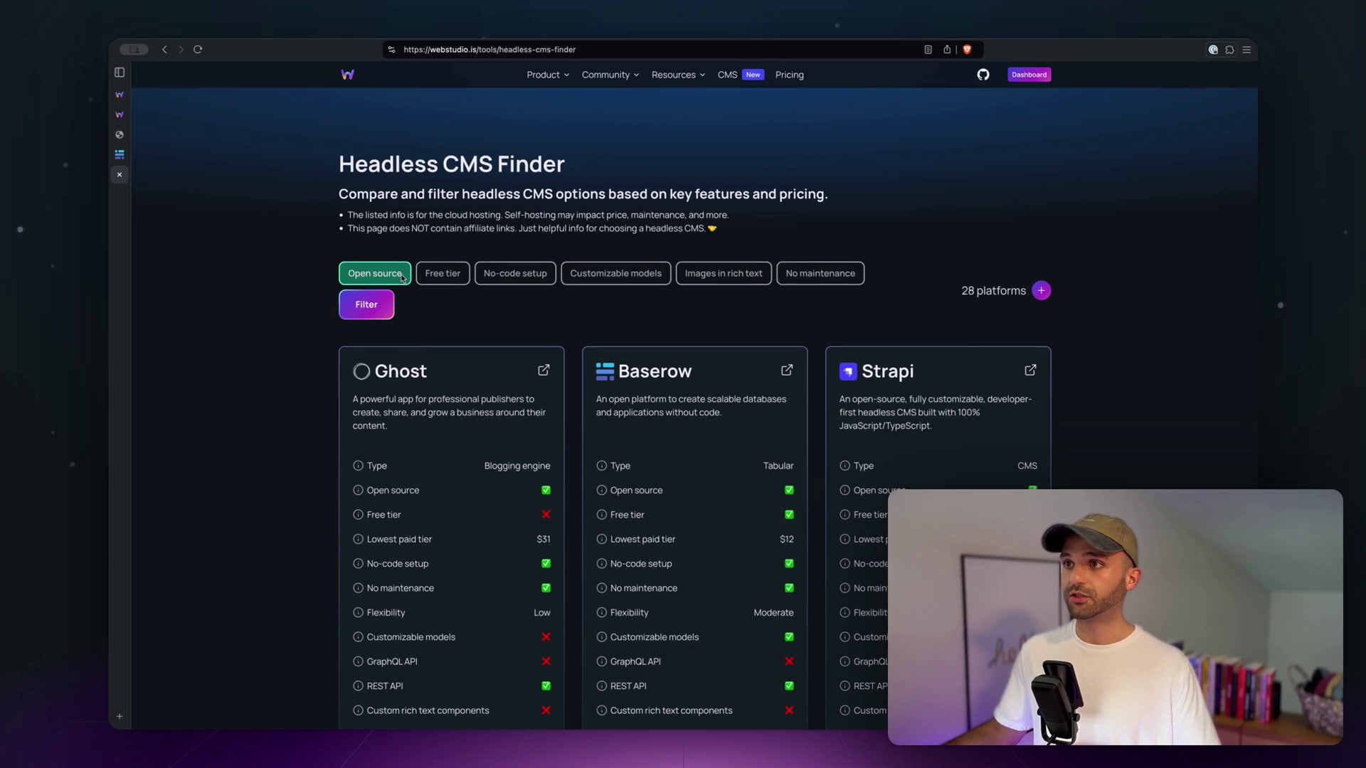
{"action": "left_click", "coordinate": [432, 278]}
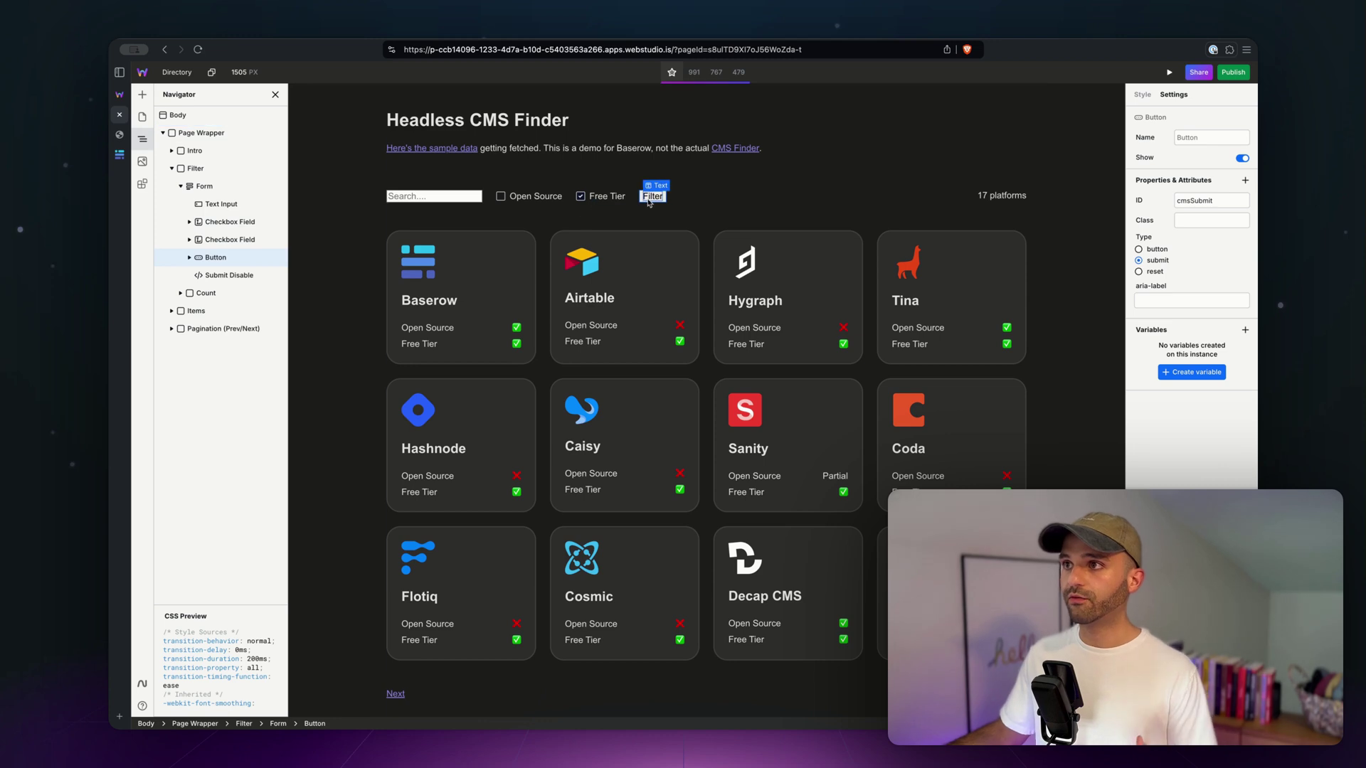
{"action": "left_click", "coordinate": [225, 276]}
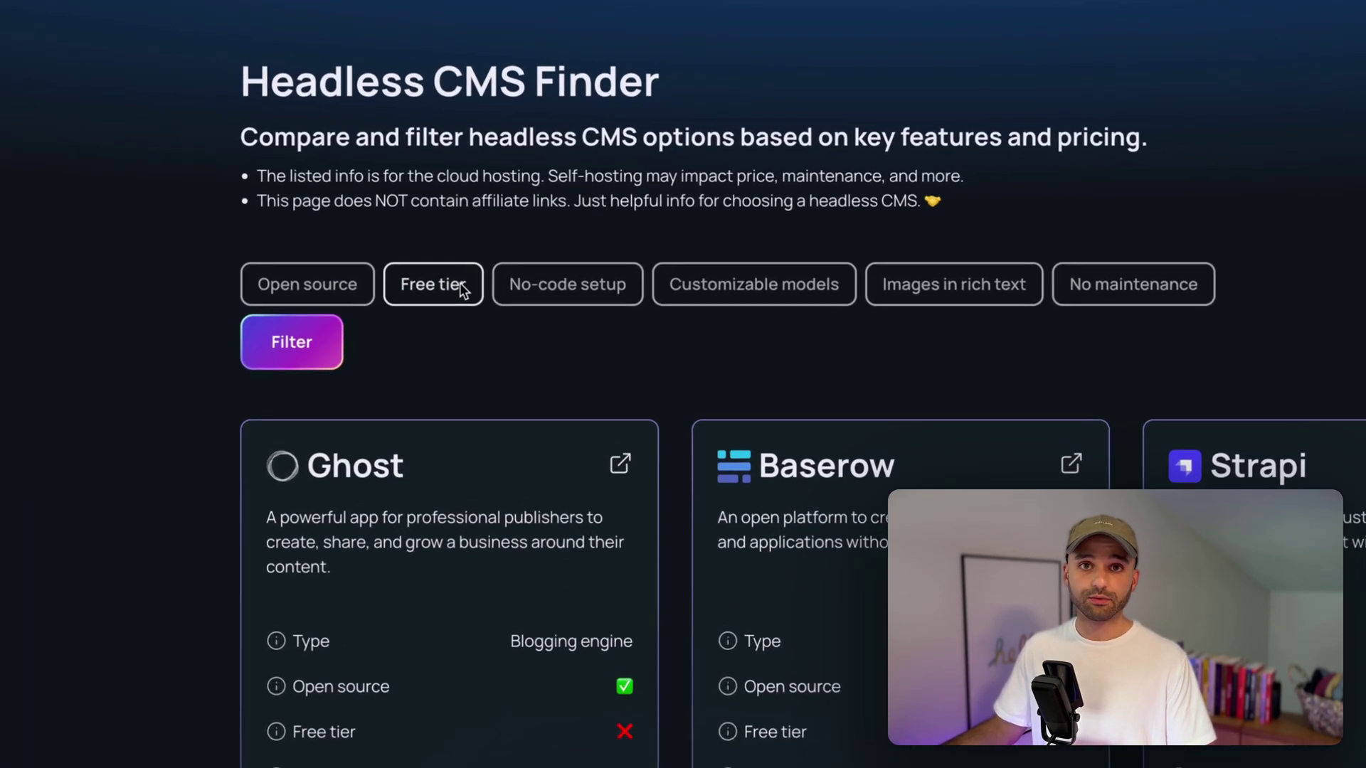
Step: Filter the live Headless CMS Finder by Free tier and Open source to observe its submit button
{"action": "left_click", "coordinate": [460, 285]}
{"action": "left_click", "coordinate": [331, 291]}
{"action": "left_click", "coordinate": [281, 347]}
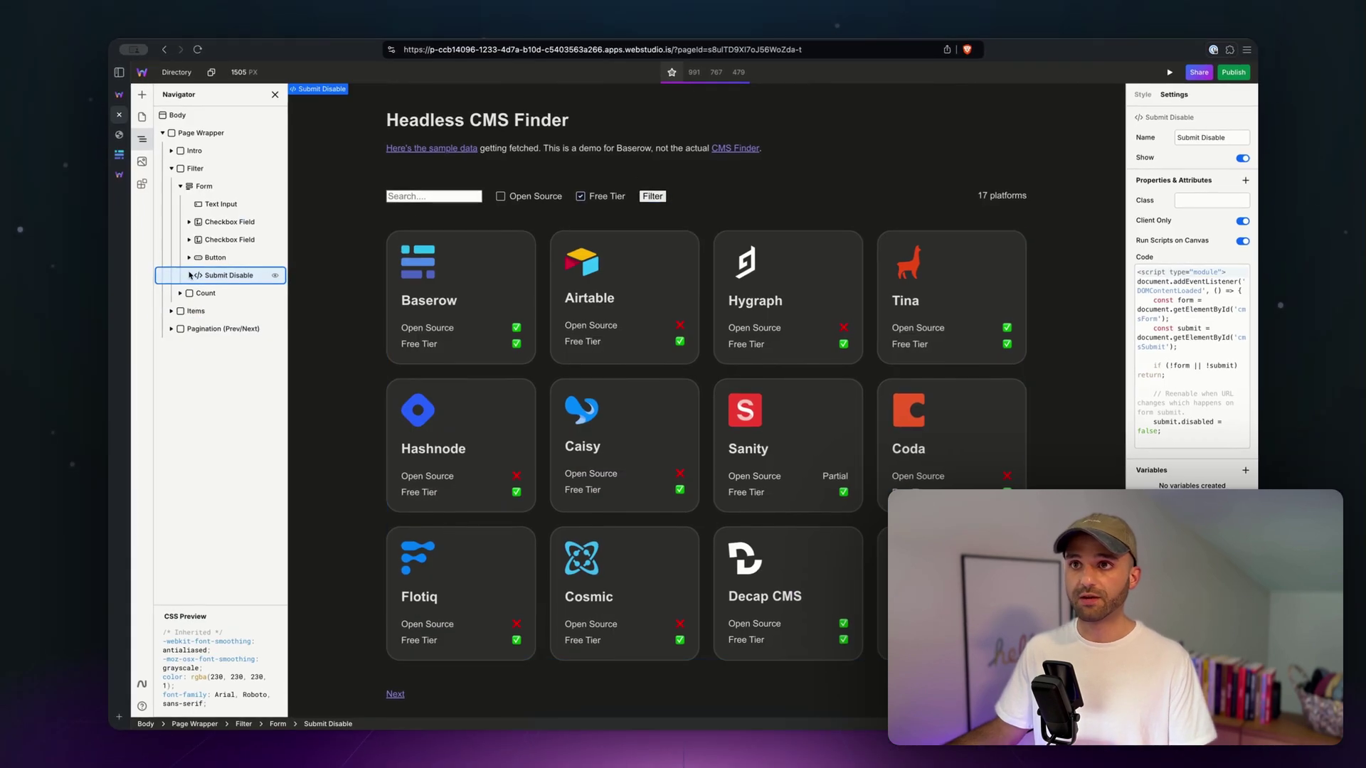
Step: Expand the form Button's Default State and Loading State in the builder and examine the Loading State's text
{"action": "left_click", "coordinate": [189, 258]}
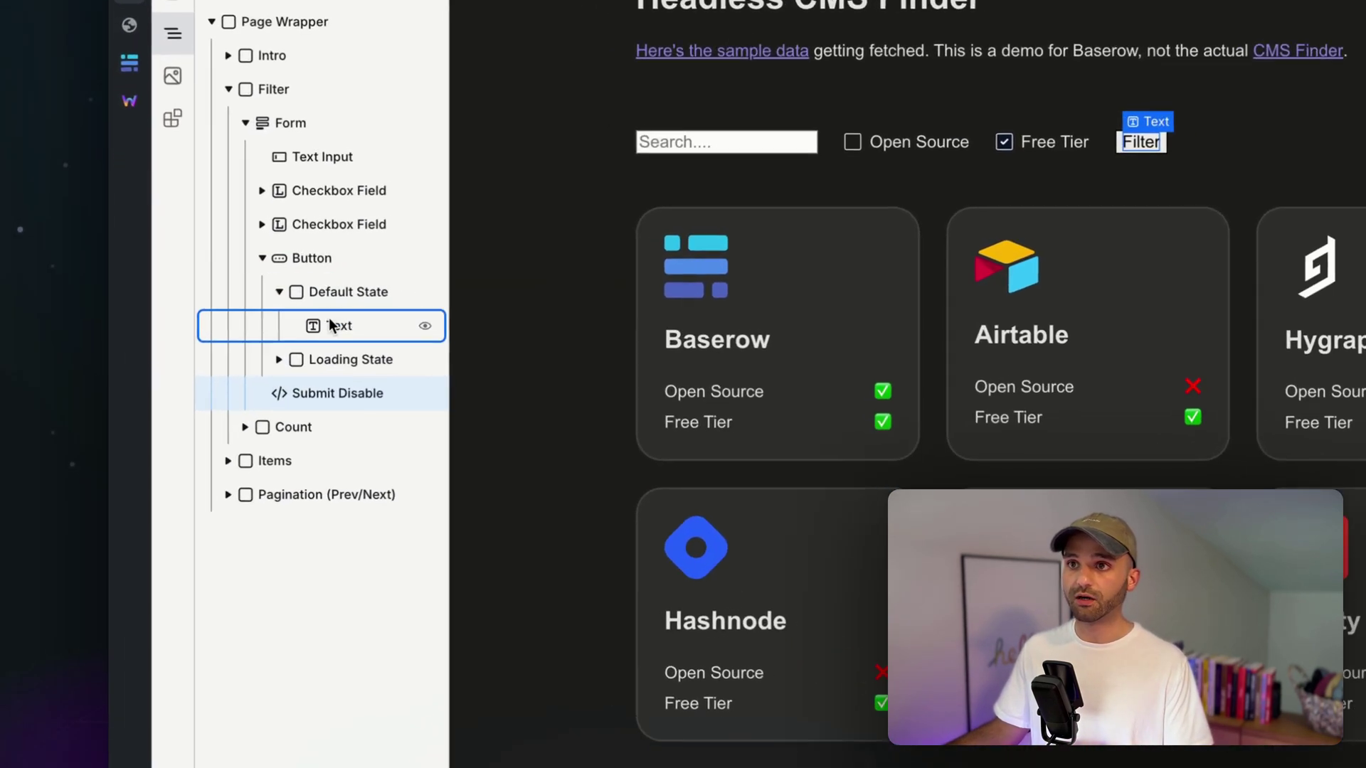
{"action": "left_click", "coordinate": [347, 295]}
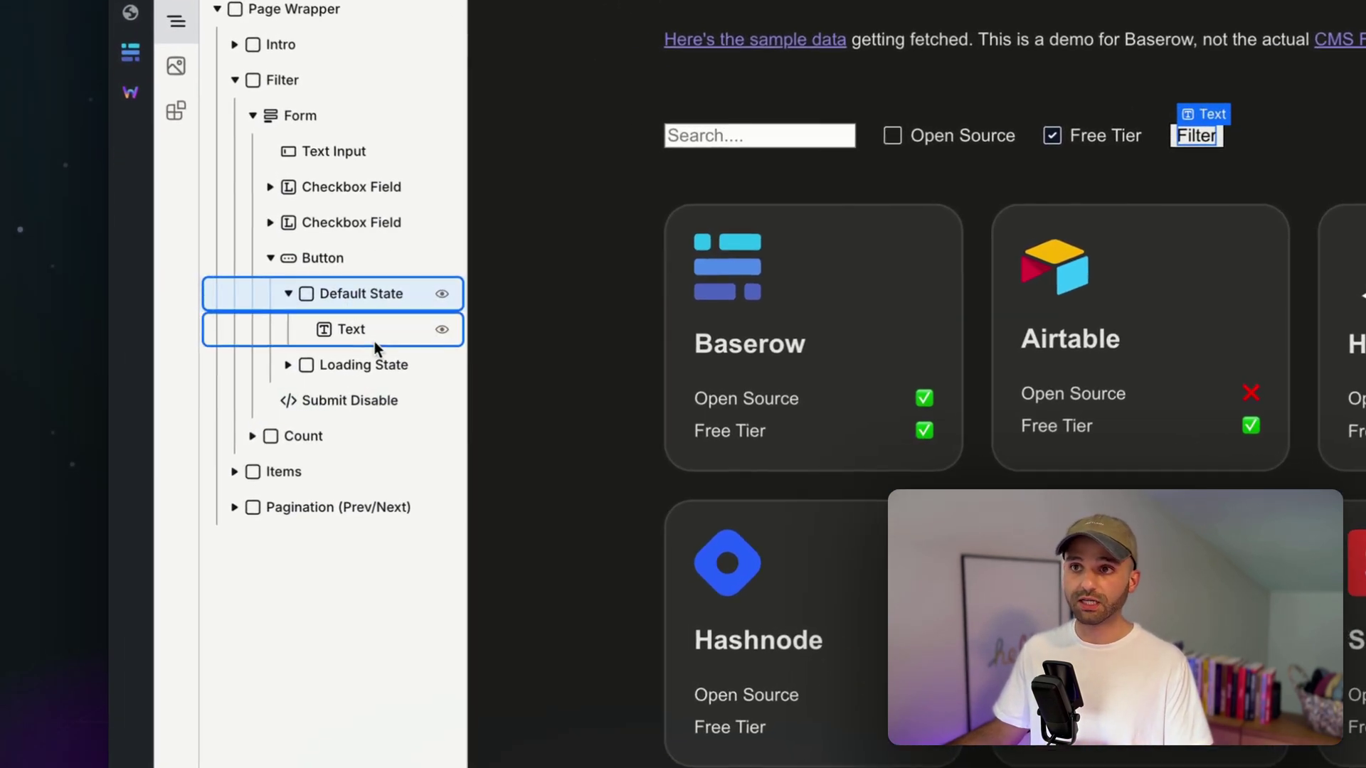
{"action": "left_click", "coordinate": [289, 366]}
{"action": "left_click", "coordinate": [339, 400]}
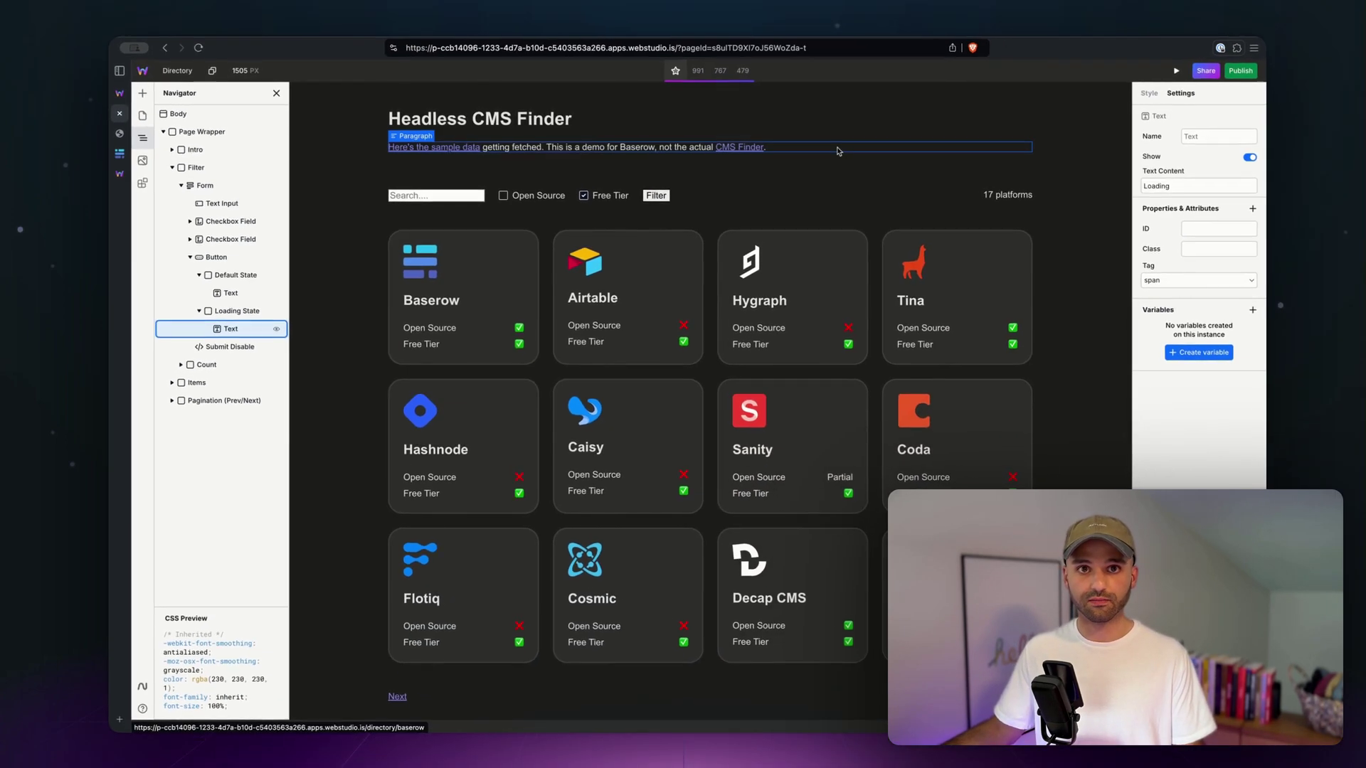
Step: Switch to the live Headless CMS Finder and add the No-code setup filter
{"action": "left_click", "coordinate": [119, 176]}
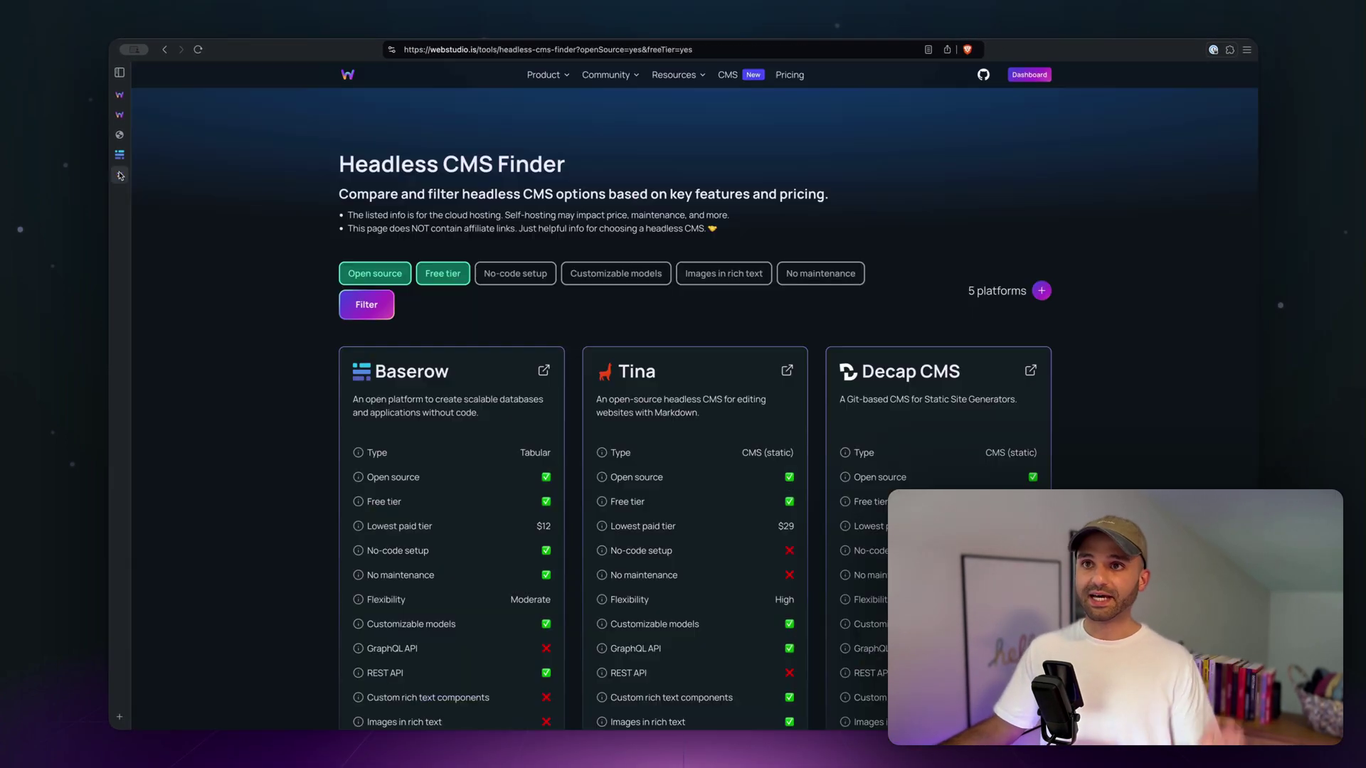
{"action": "left_click", "coordinate": [514, 275]}
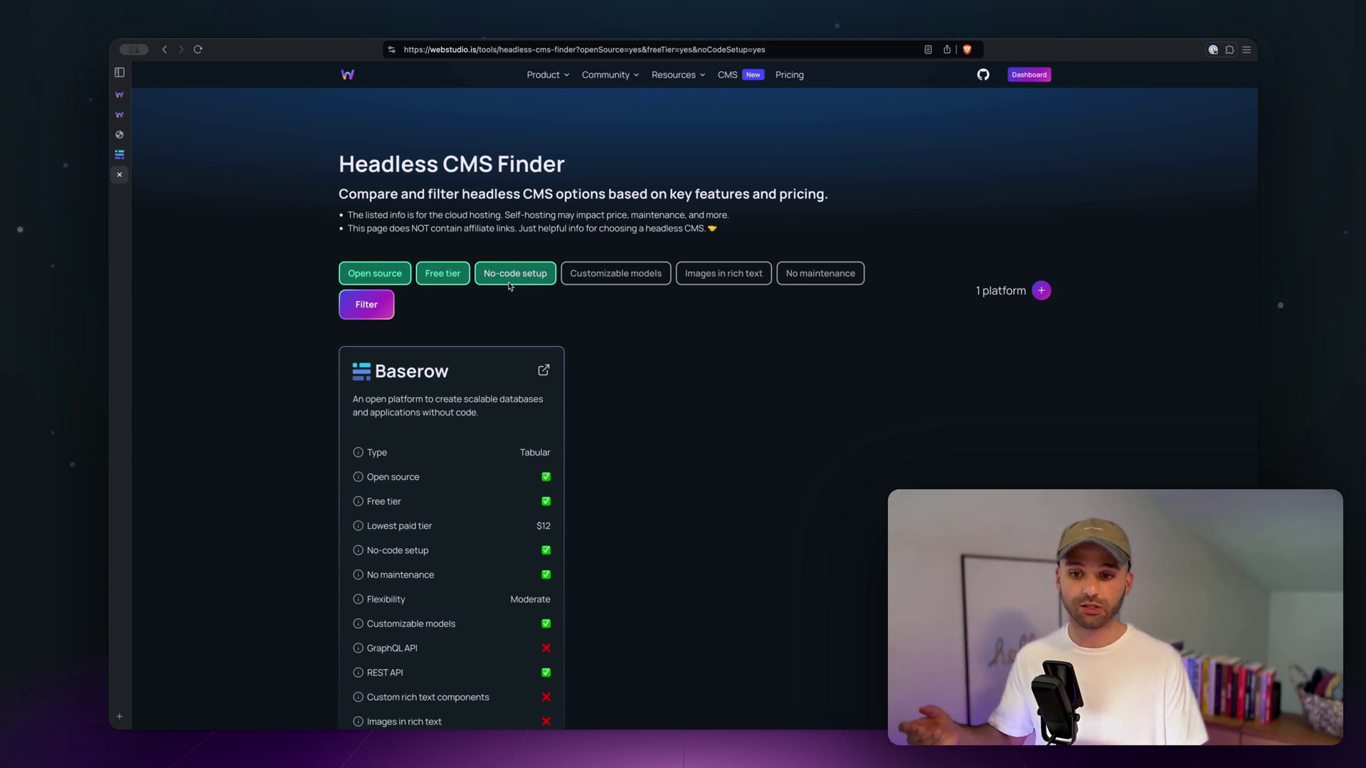
Step: In the builder's preview, filter the directory by asdf, Open Source and Free Tier, and return to editing
{"action": "left_click", "coordinate": [120, 115]}
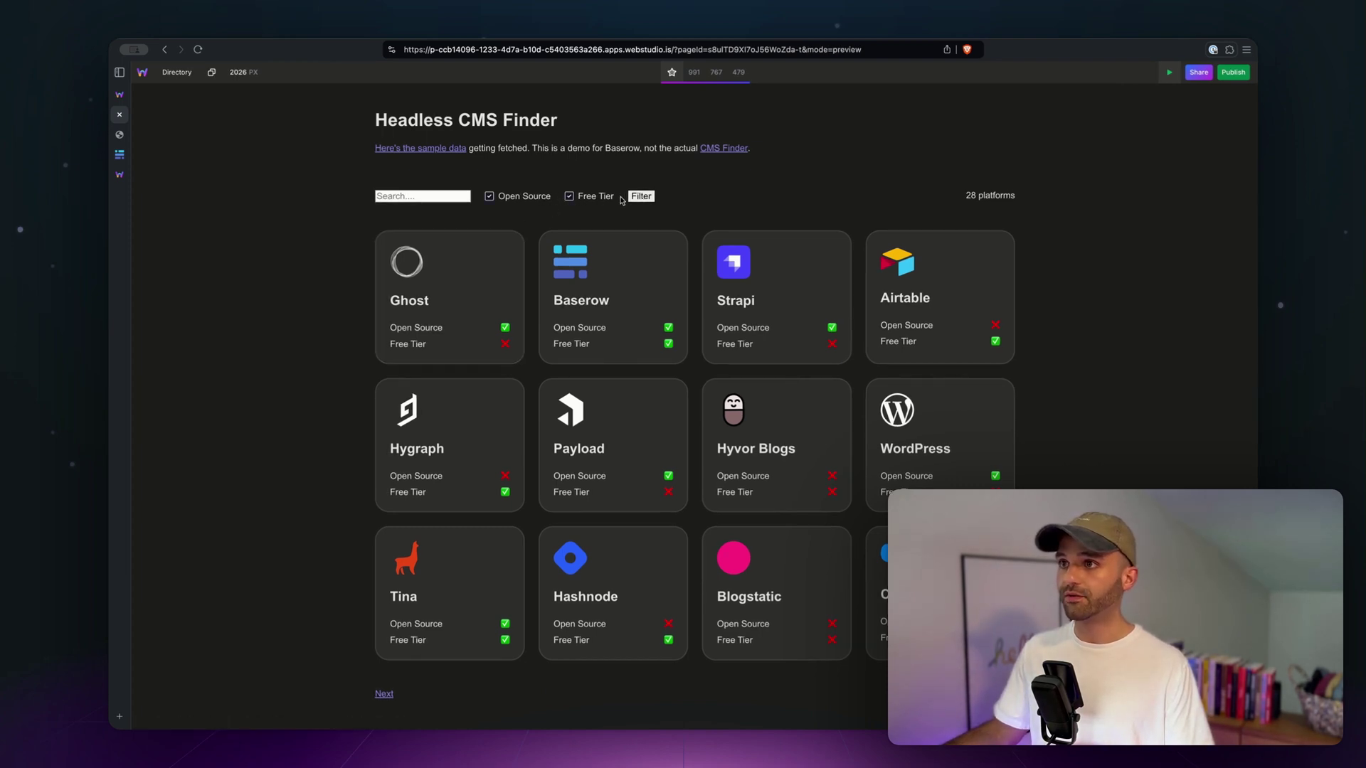
{"action": "left_click", "coordinate": [398, 193]}
{"action": "left_click", "coordinate": [654, 198]}
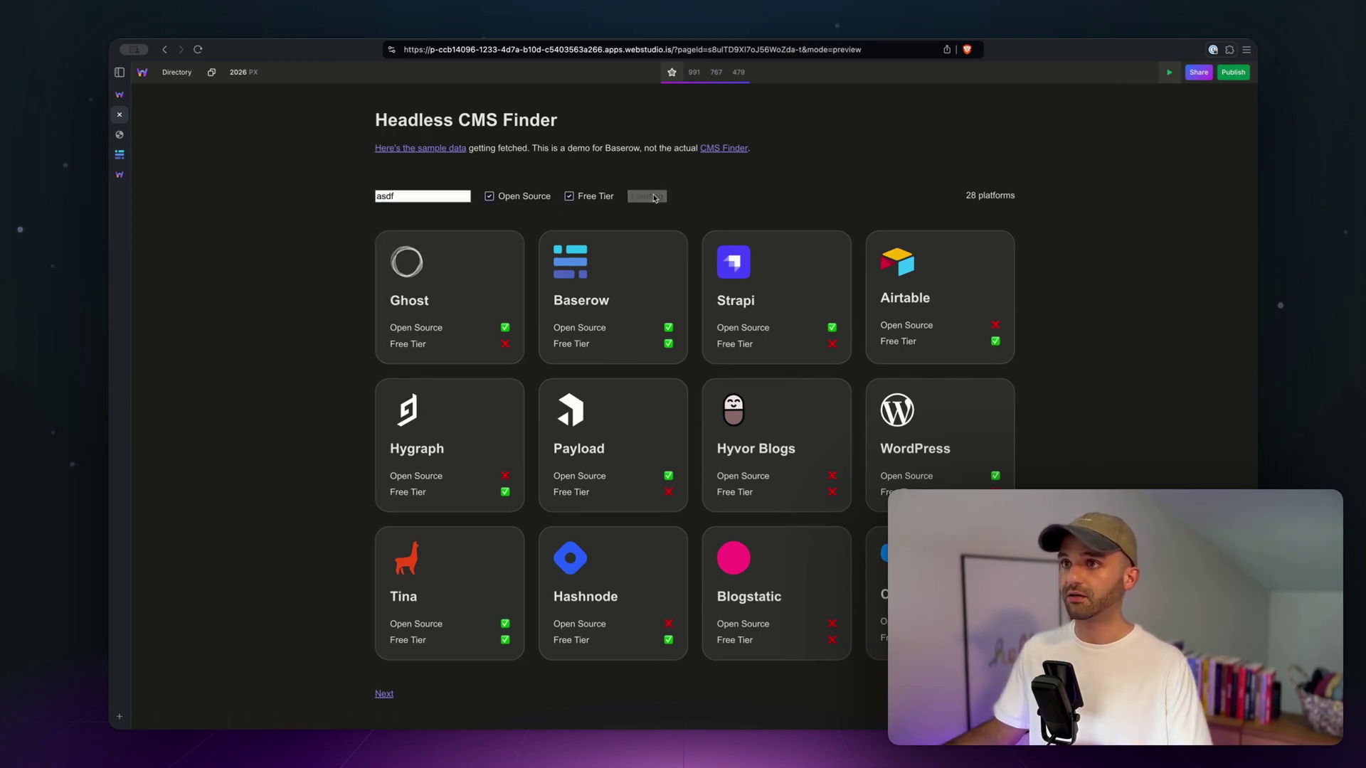
{"action": "left_click", "coordinate": [1169, 72]}
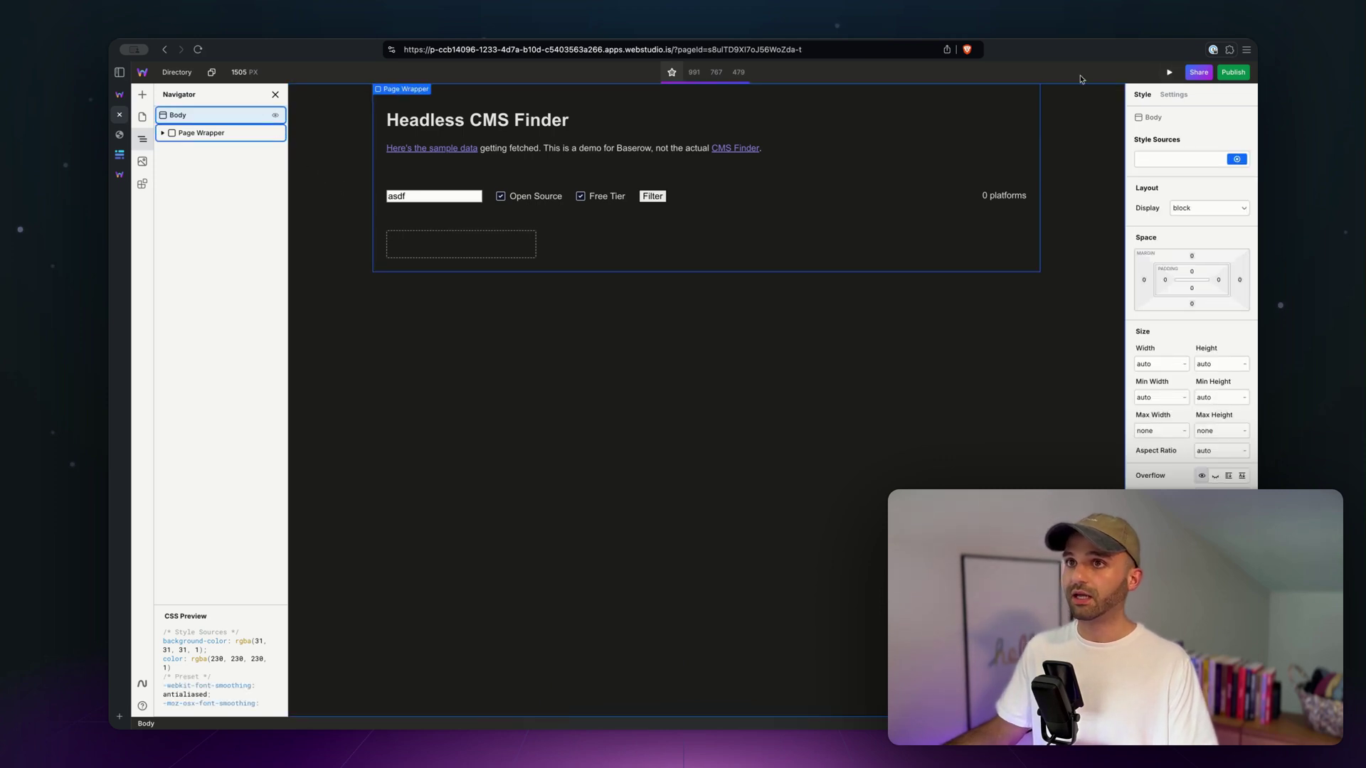
Step: Inspect the Body's system variable value and examine the search, openSource and freeTier entries in its search object
{"action": "left_click", "coordinate": [1173, 94]}
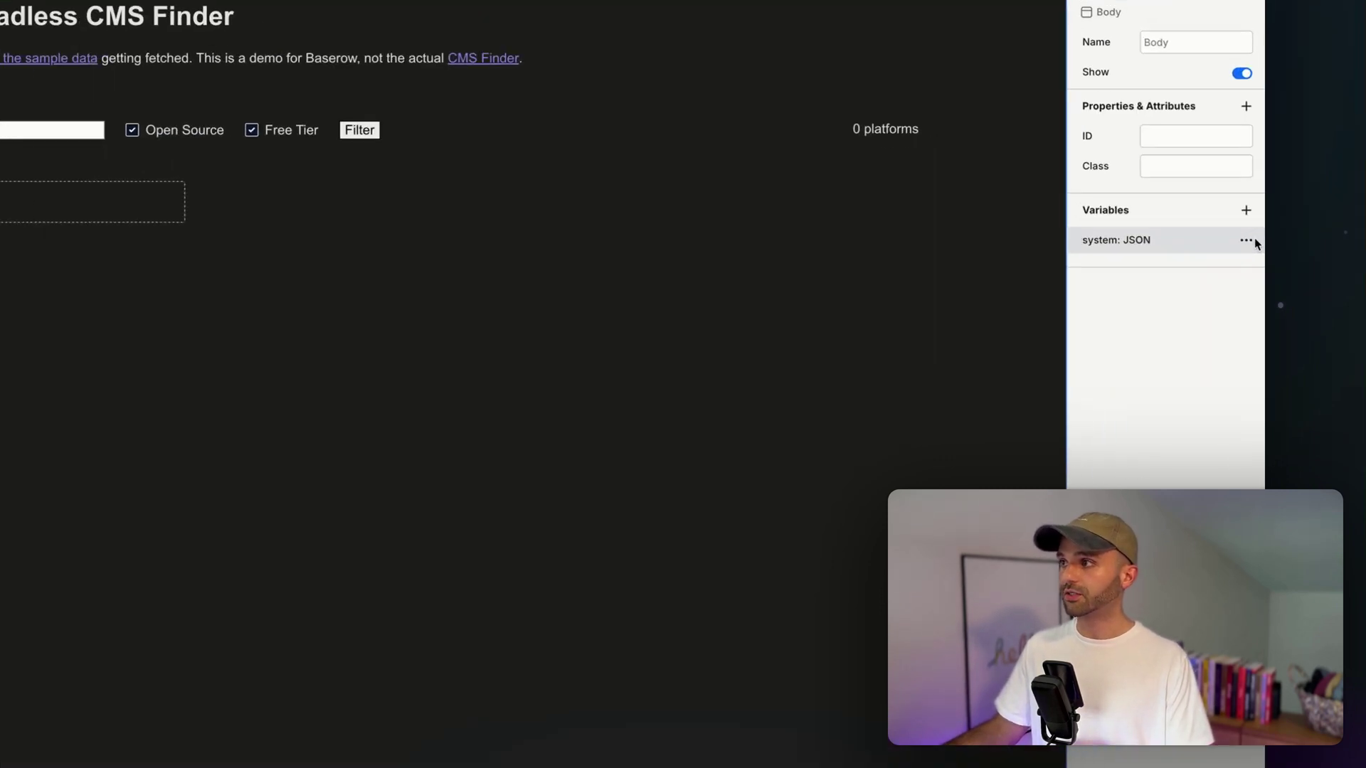
{"action": "left_click", "coordinate": [1252, 270]}
{"action": "left_click", "coordinate": [1202, 285]}
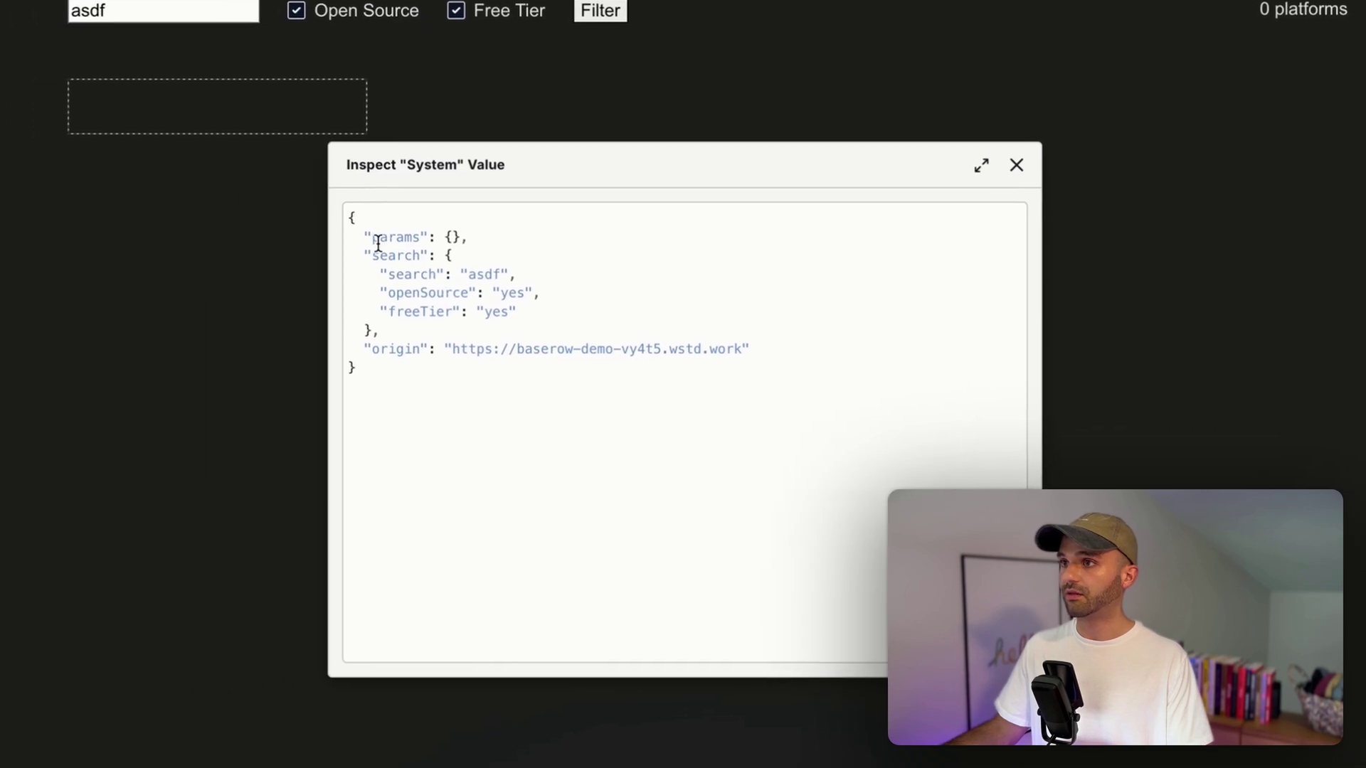
{"action": "double_click", "coordinate": [116, 282]}
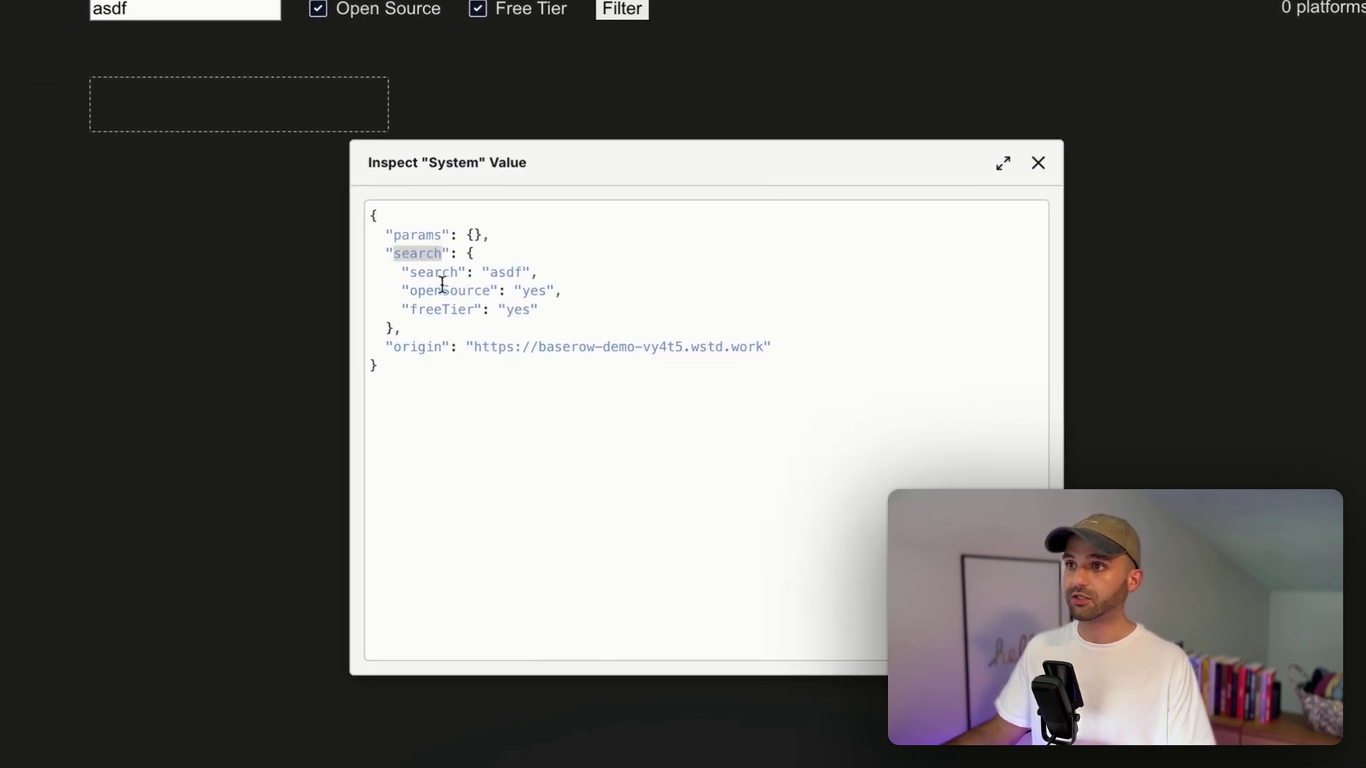
{"action": "left_click_drag", "start_coordinate": [402, 273], "coordinate": [576, 318]}
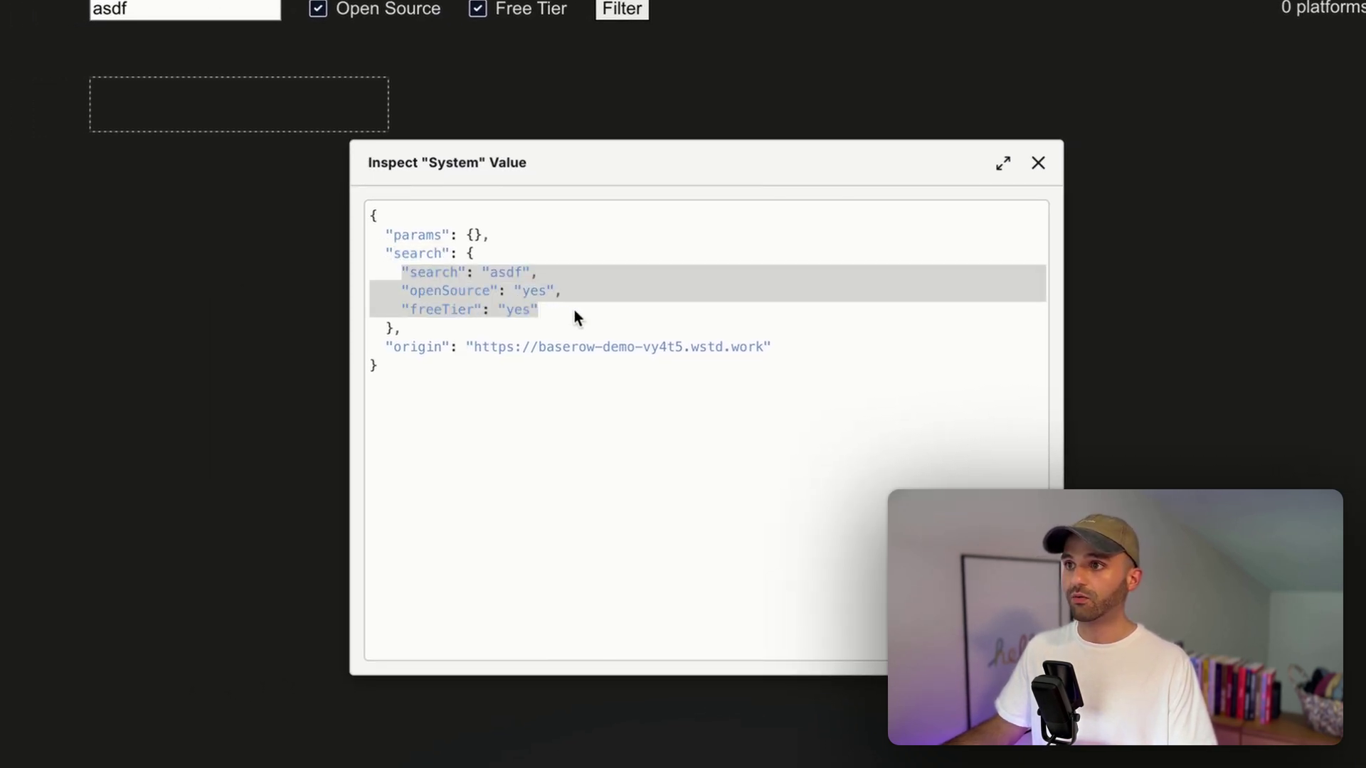
{"action": "left_click", "coordinate": [441, 305]}
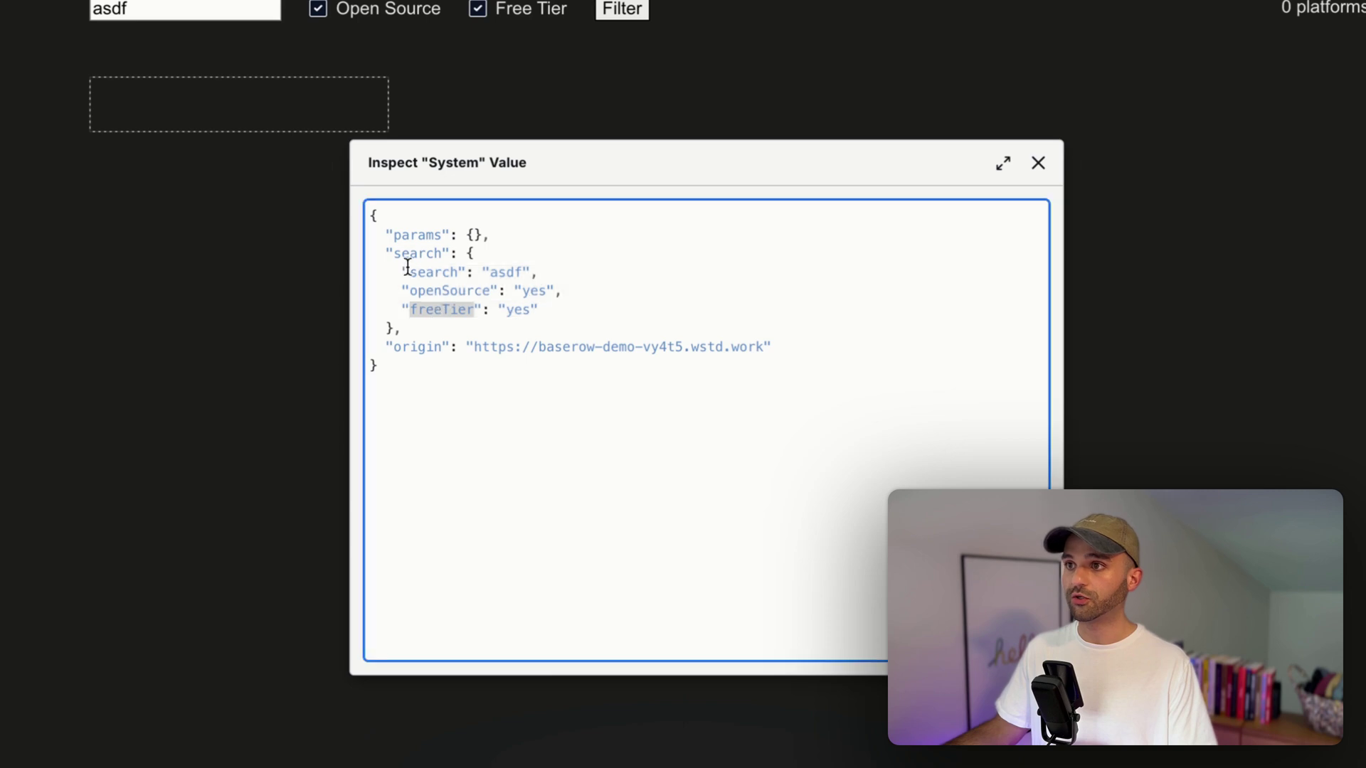
{"action": "left_click_drag", "start_coordinate": [394, 272], "coordinate": [545, 308]}
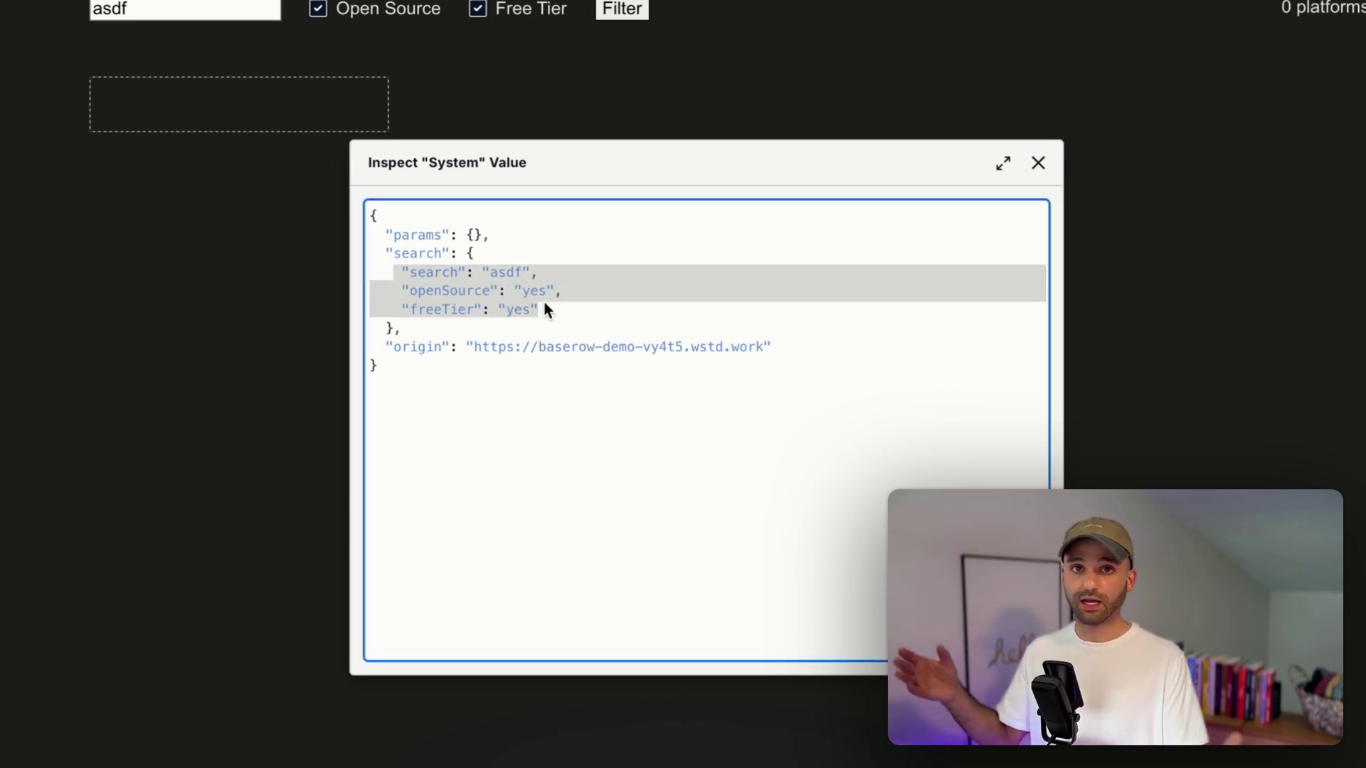
{"action": "key", "text": "Escape"}
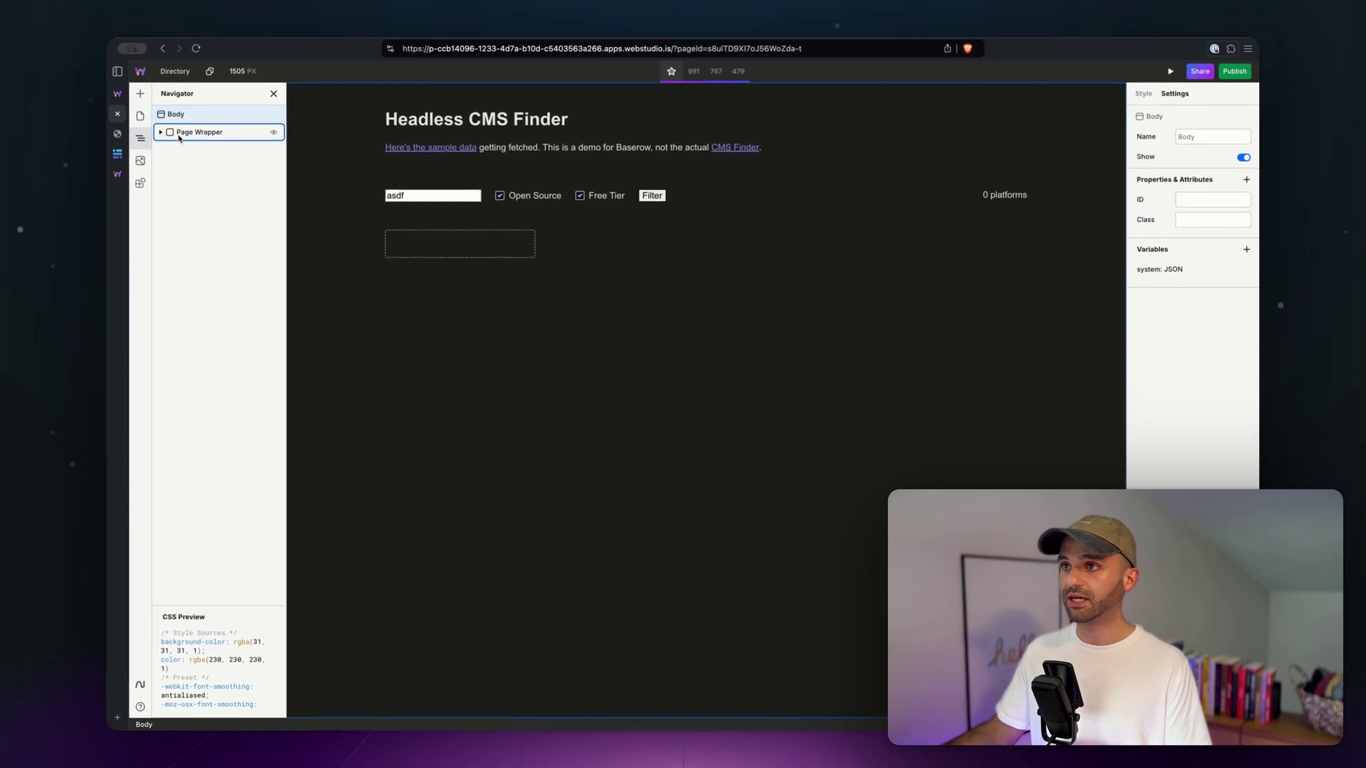
Step: Rewrite the Open Source checkbox's Checked binding as system.search.openSource ? true : false and close the expression editor
{"action": "left_click", "coordinate": [501, 198]}
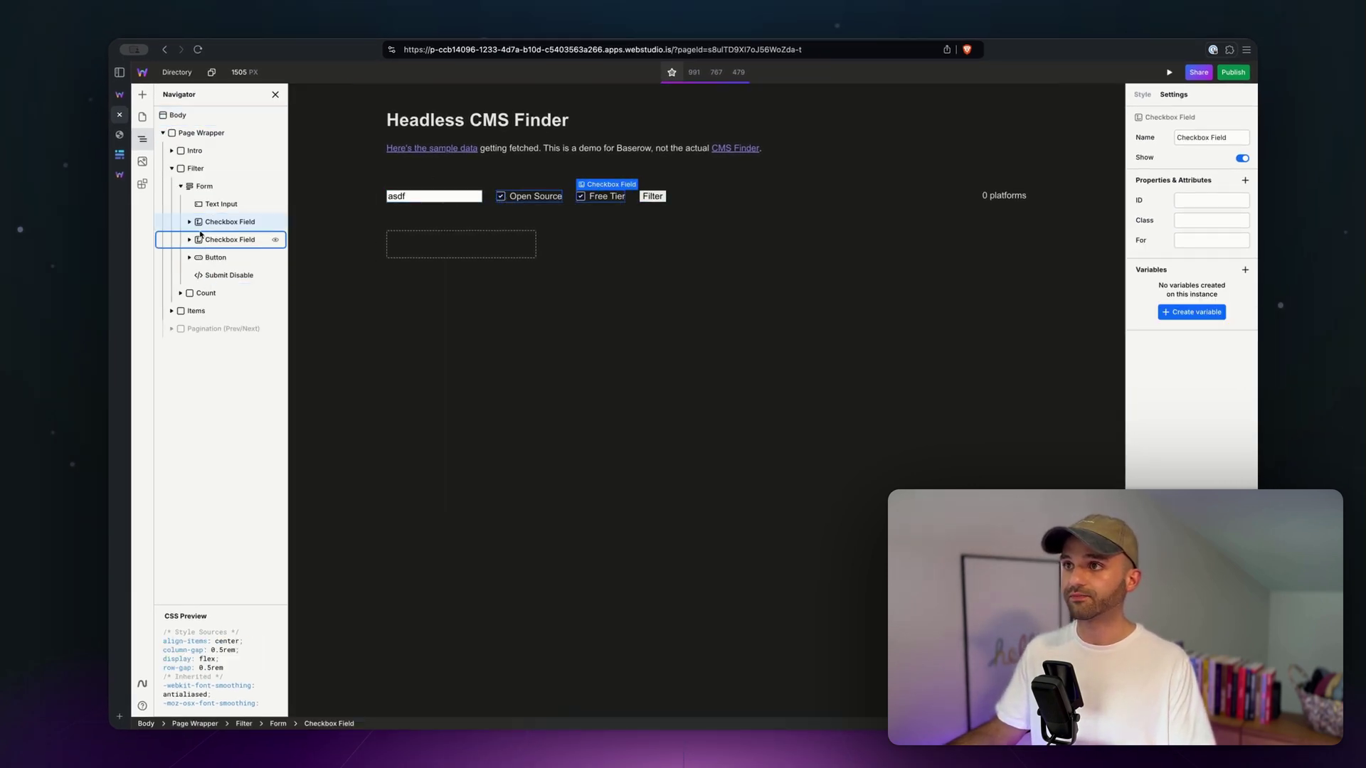
{"action": "left_click", "coordinate": [1234, 295]}
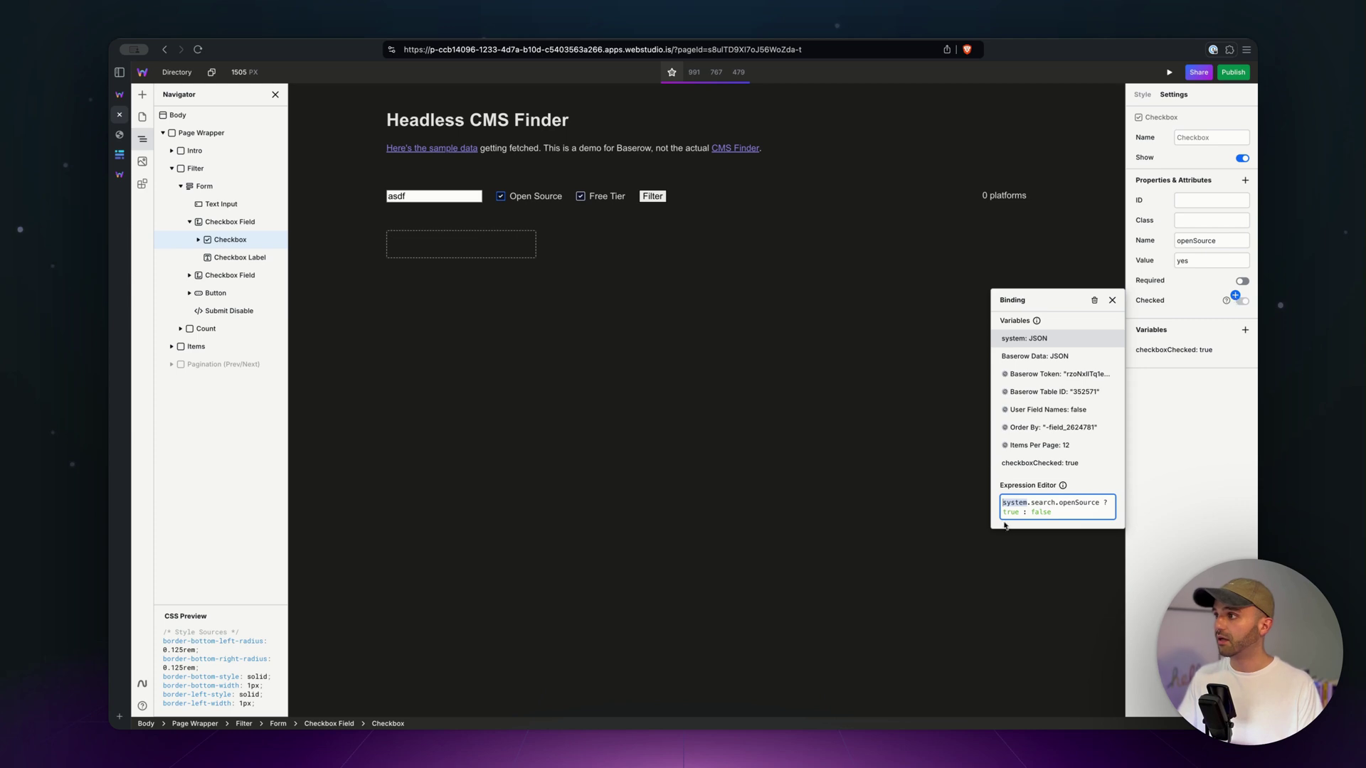
{"action": "left_click", "coordinate": [1107, 500]}
{"action": "key", "text": "ctrl+a"}
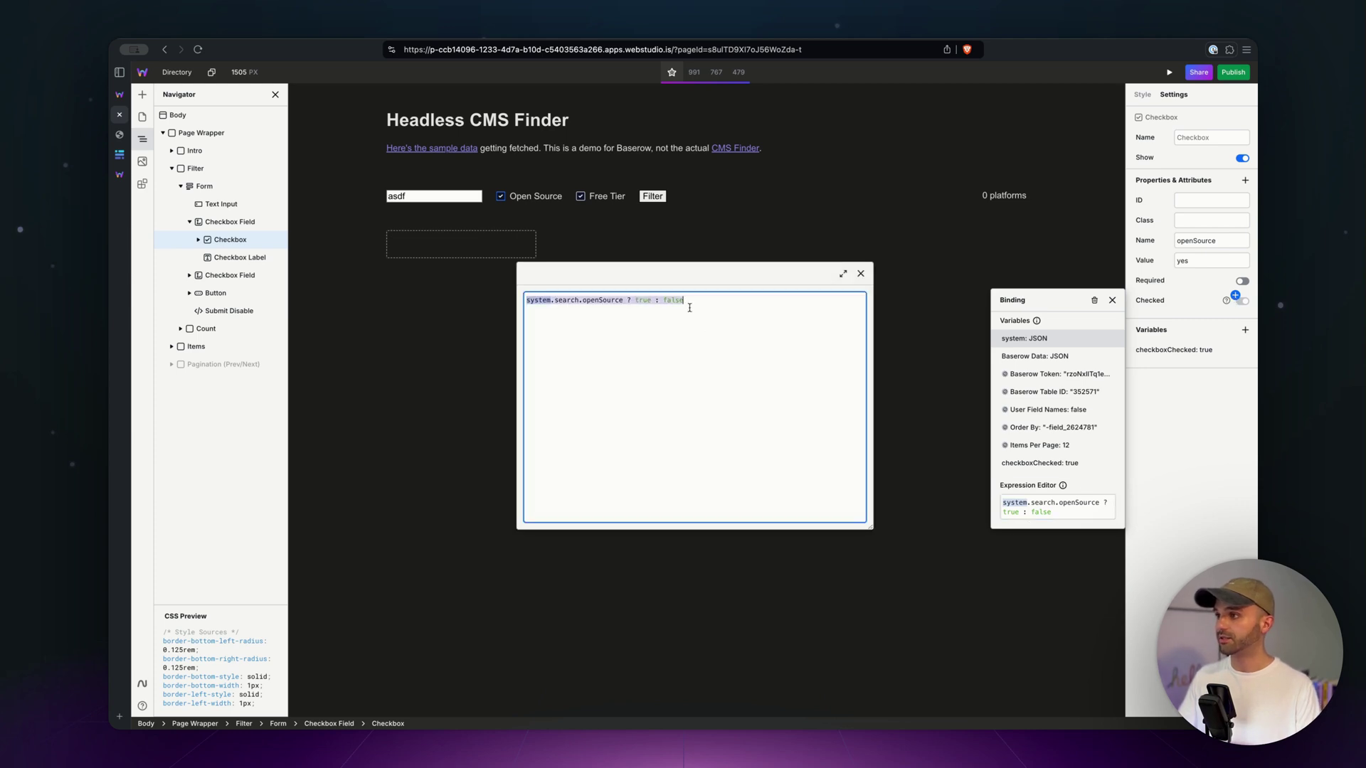
{"action": "key", "text": "BackSpace"}
{"action": "type", "text": "system"}
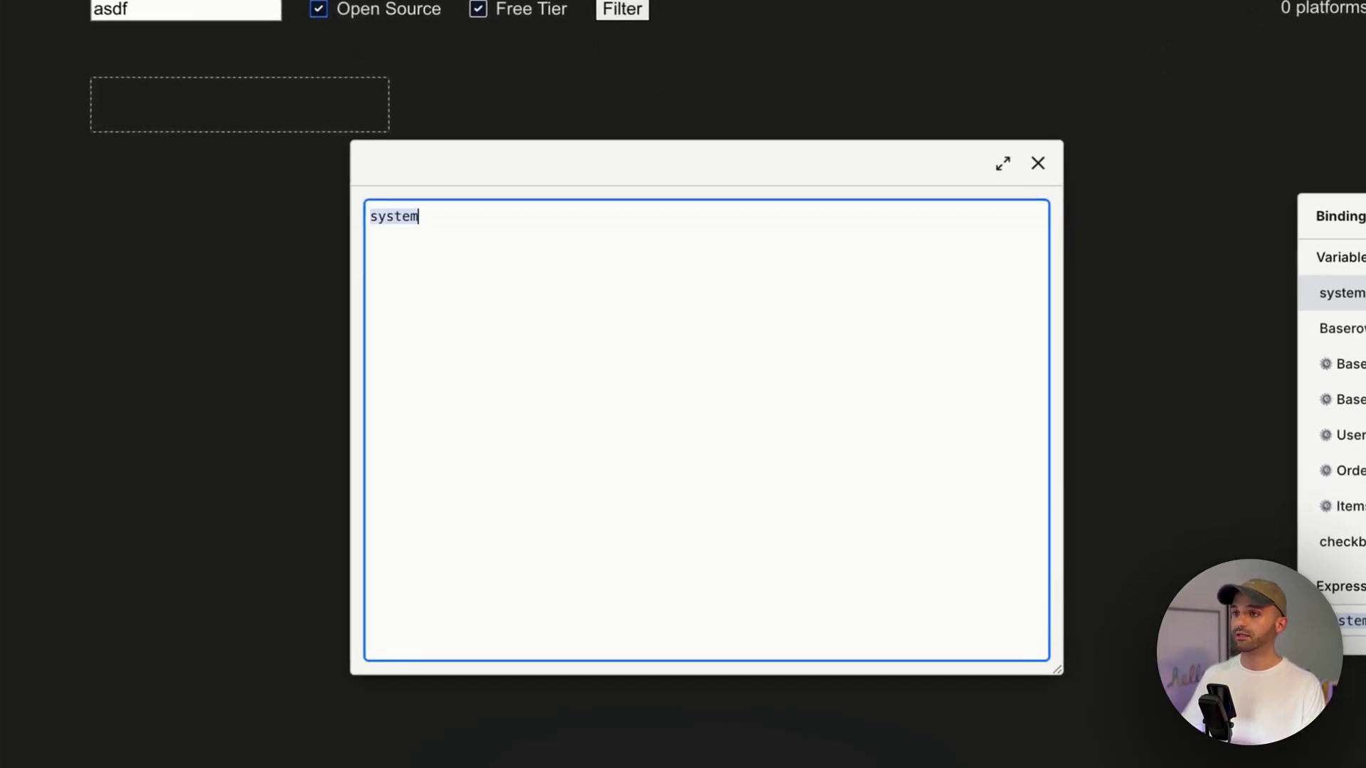
{"action": "type", "text": ".search."}
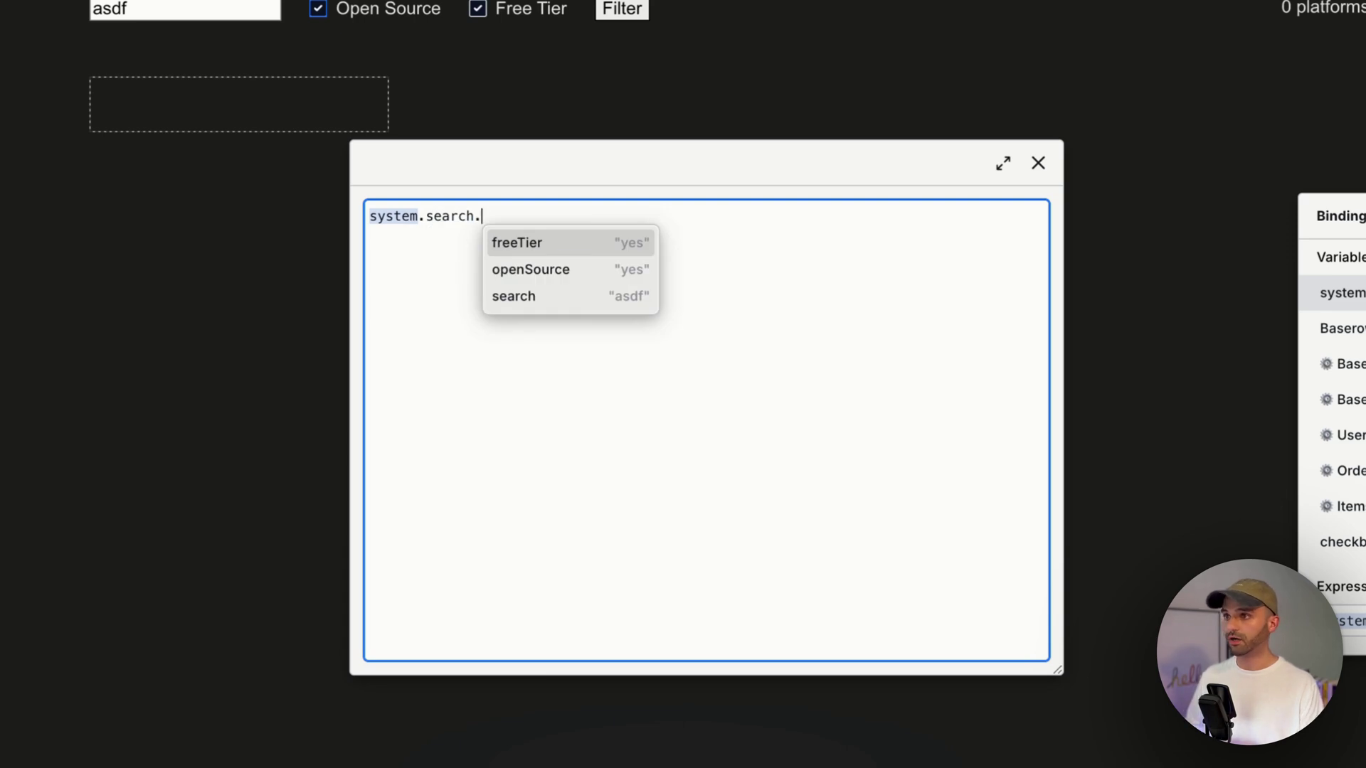
{"action": "key", "text": "Down"}
{"action": "key", "text": "Return"}
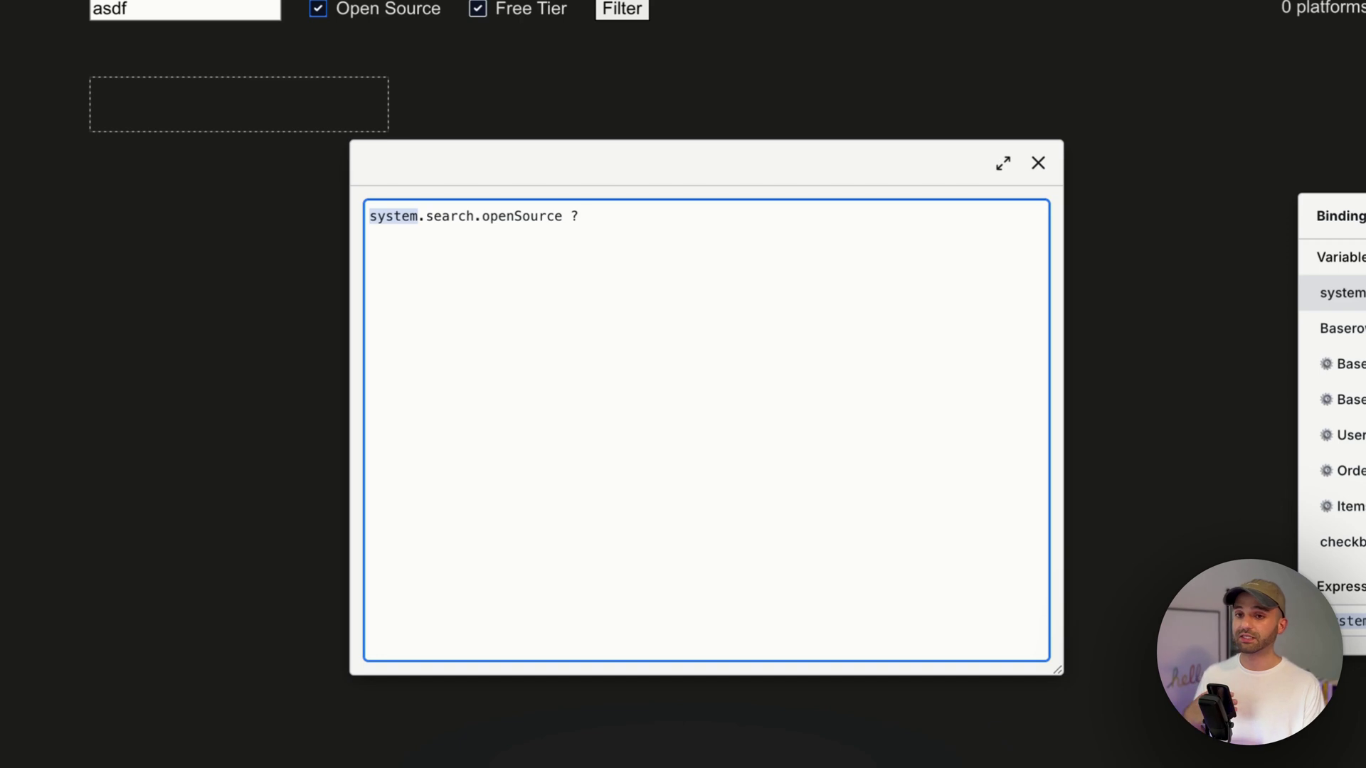
{"action": "type", "text": "? t"}
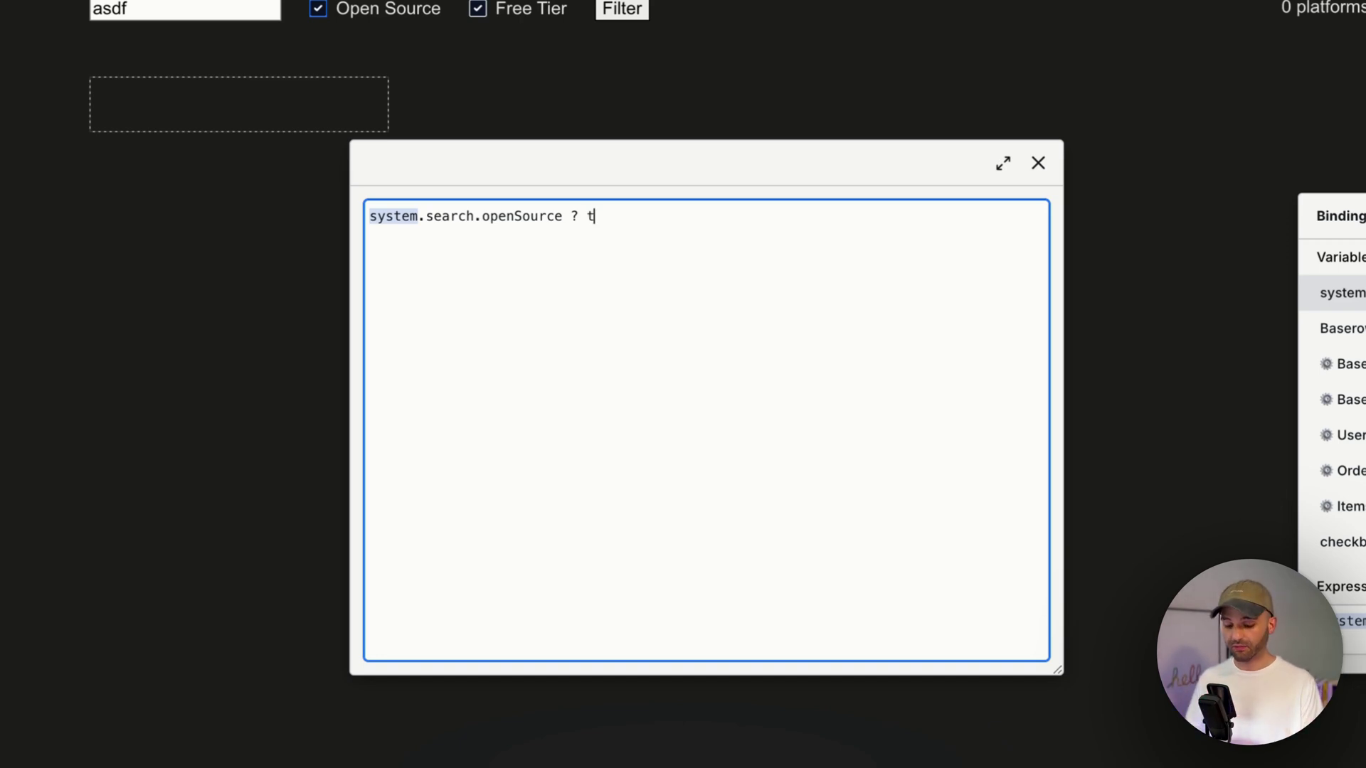
{"action": "type", "text": "rue "}
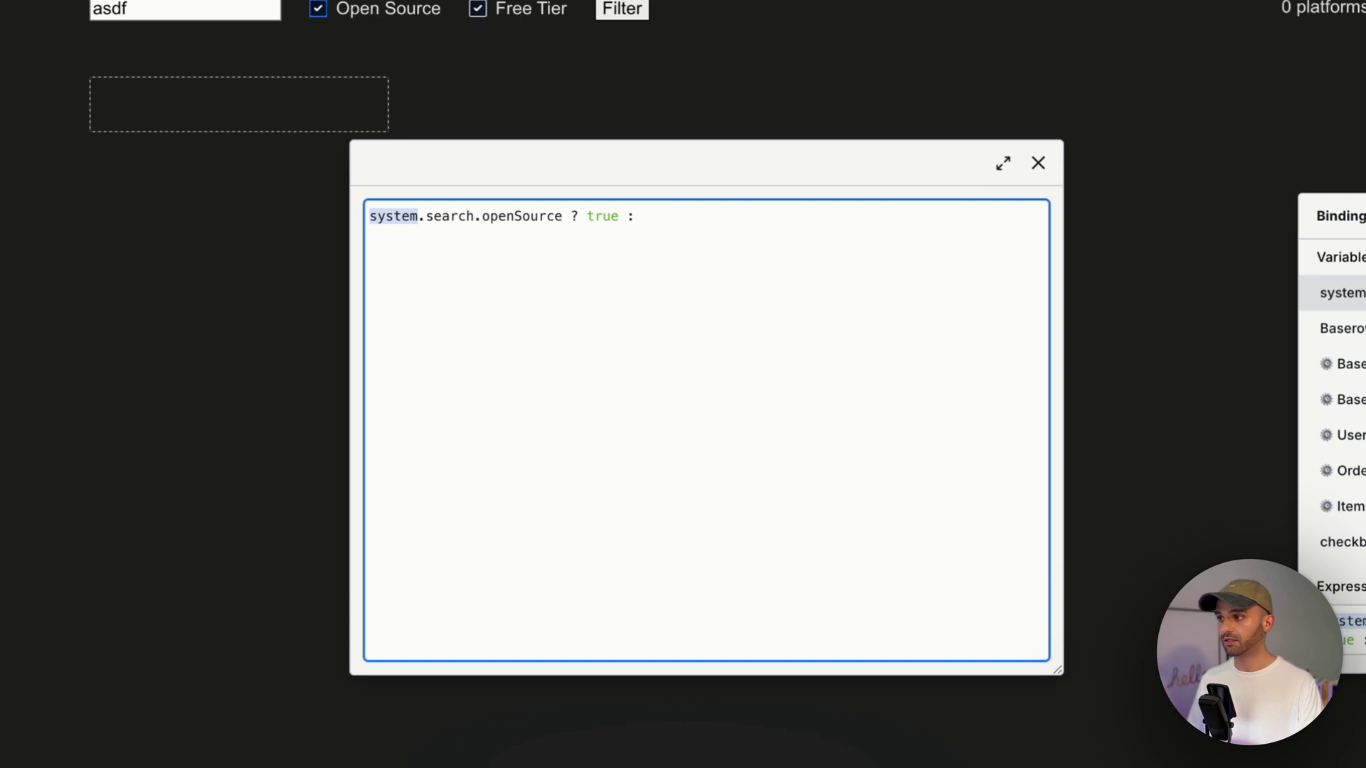
{"action": "type", "text": ": false"}
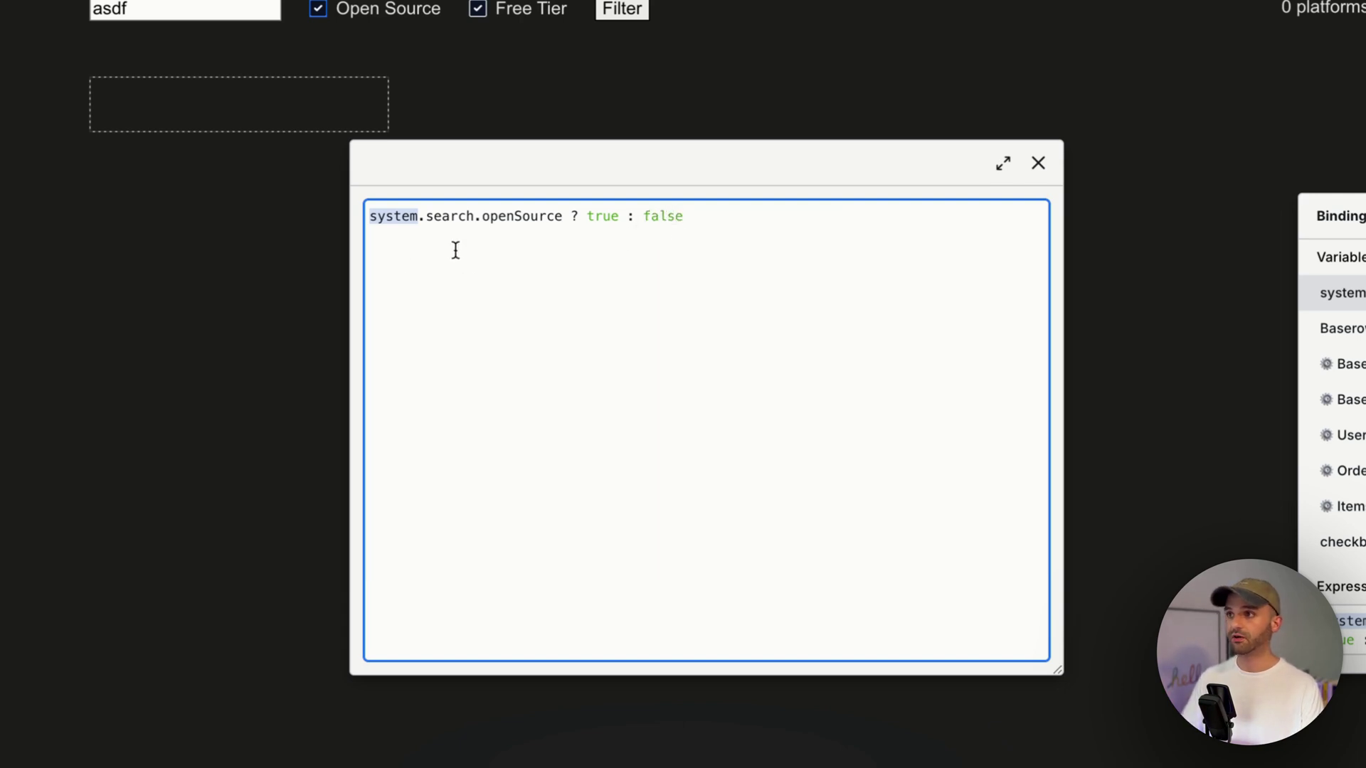
{"action": "left_click_drag", "start_coordinate": [562, 224], "coordinate": [369, 204]}
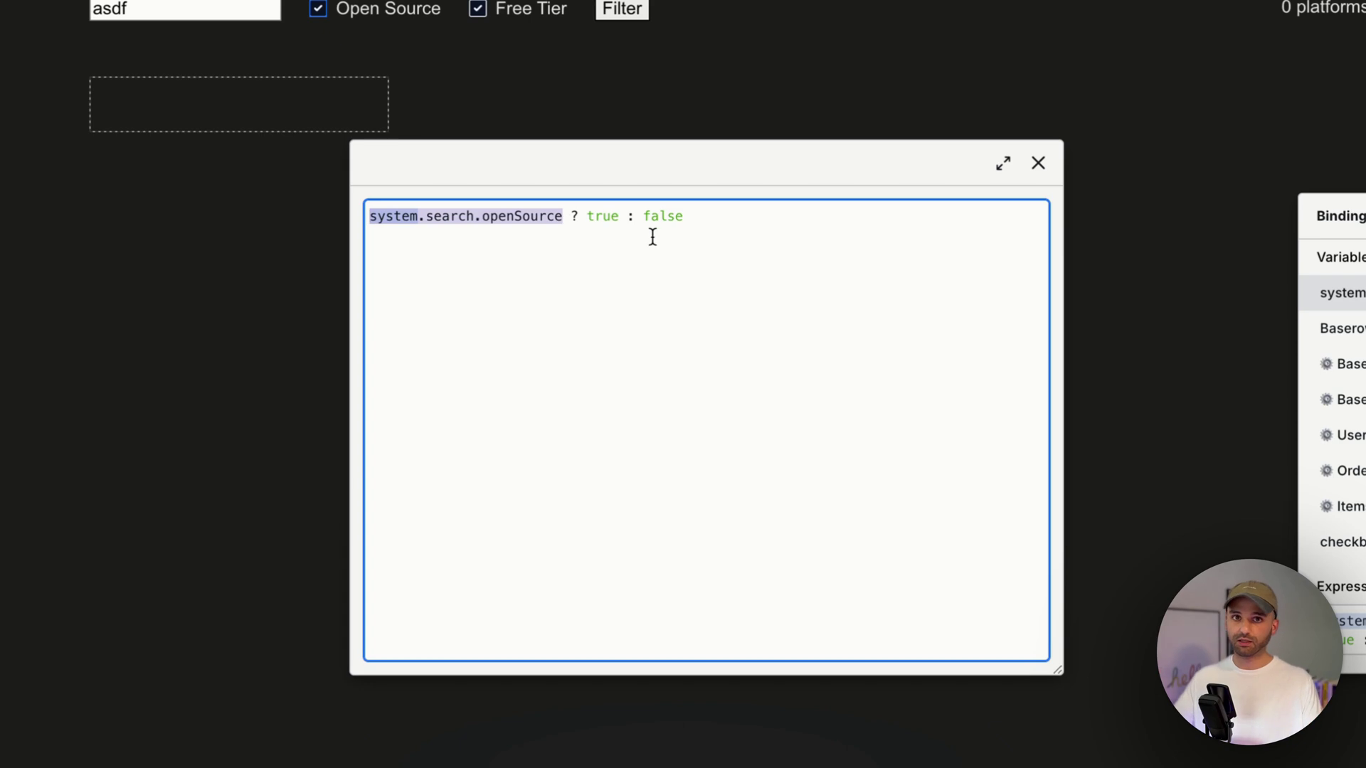
{"action": "double_click", "coordinate": [603, 215]}
{"action": "left_click", "coordinate": [1234, 143]}
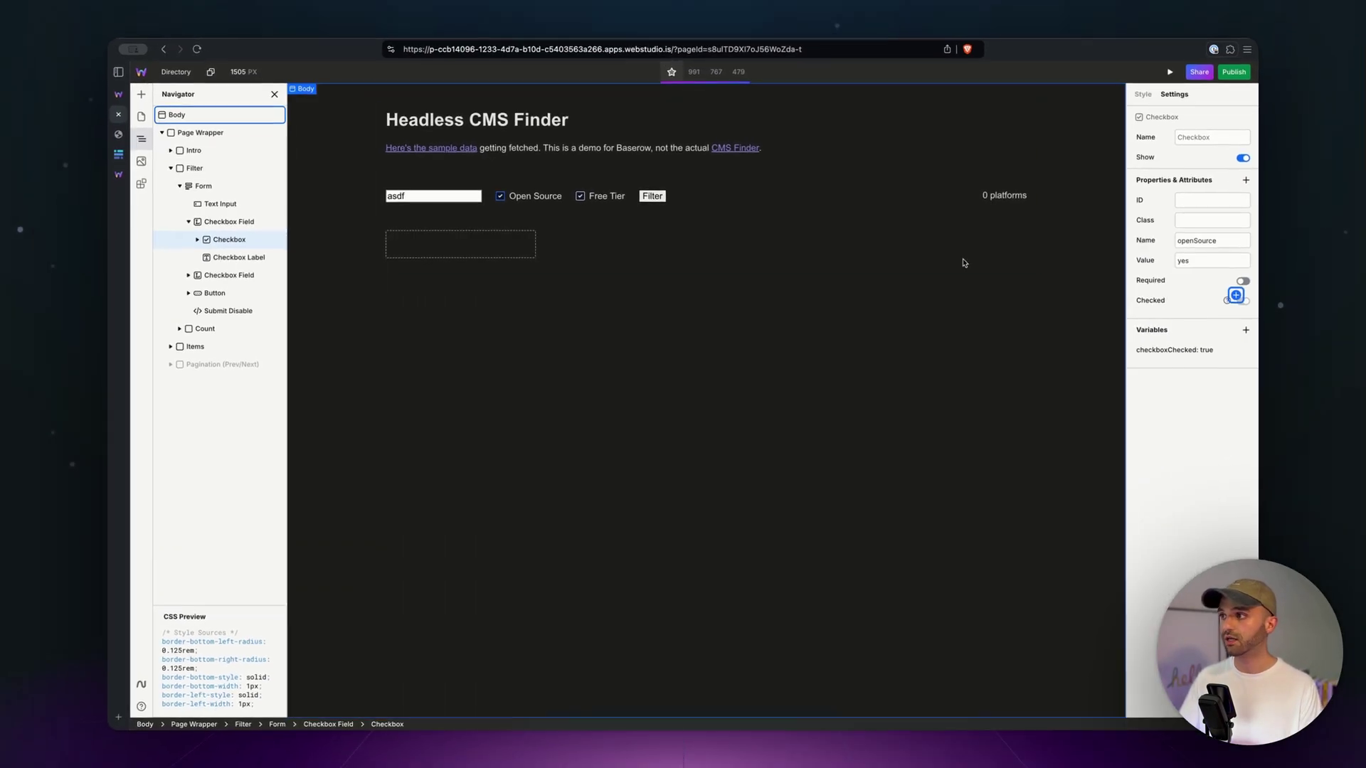
Step: On the live Headless CMS Finder, remove openSource=yes from the URL, reload, and clear the freeTier value the same way
{"action": "left_click", "coordinate": [118, 174]}
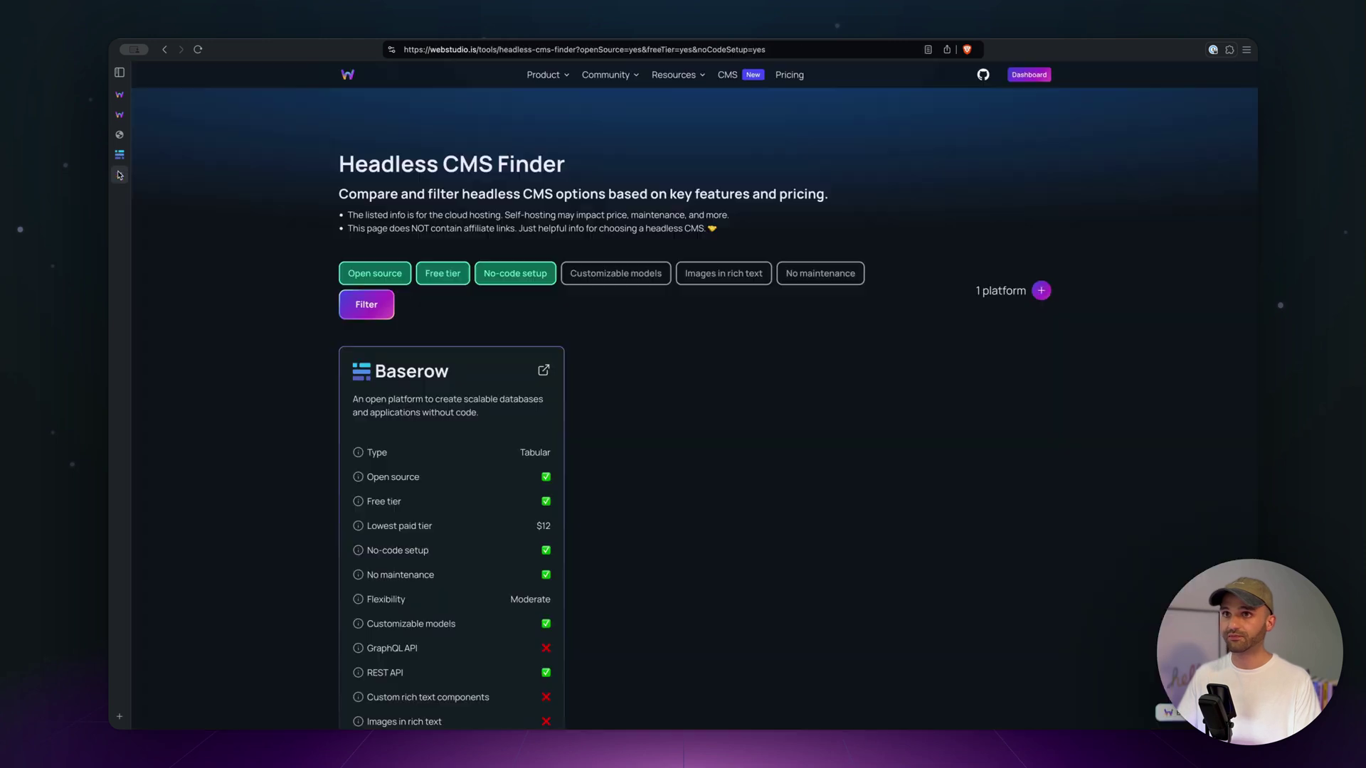
{"action": "left_click_drag", "start_coordinate": [579, 49], "coordinate": [765, 49]}
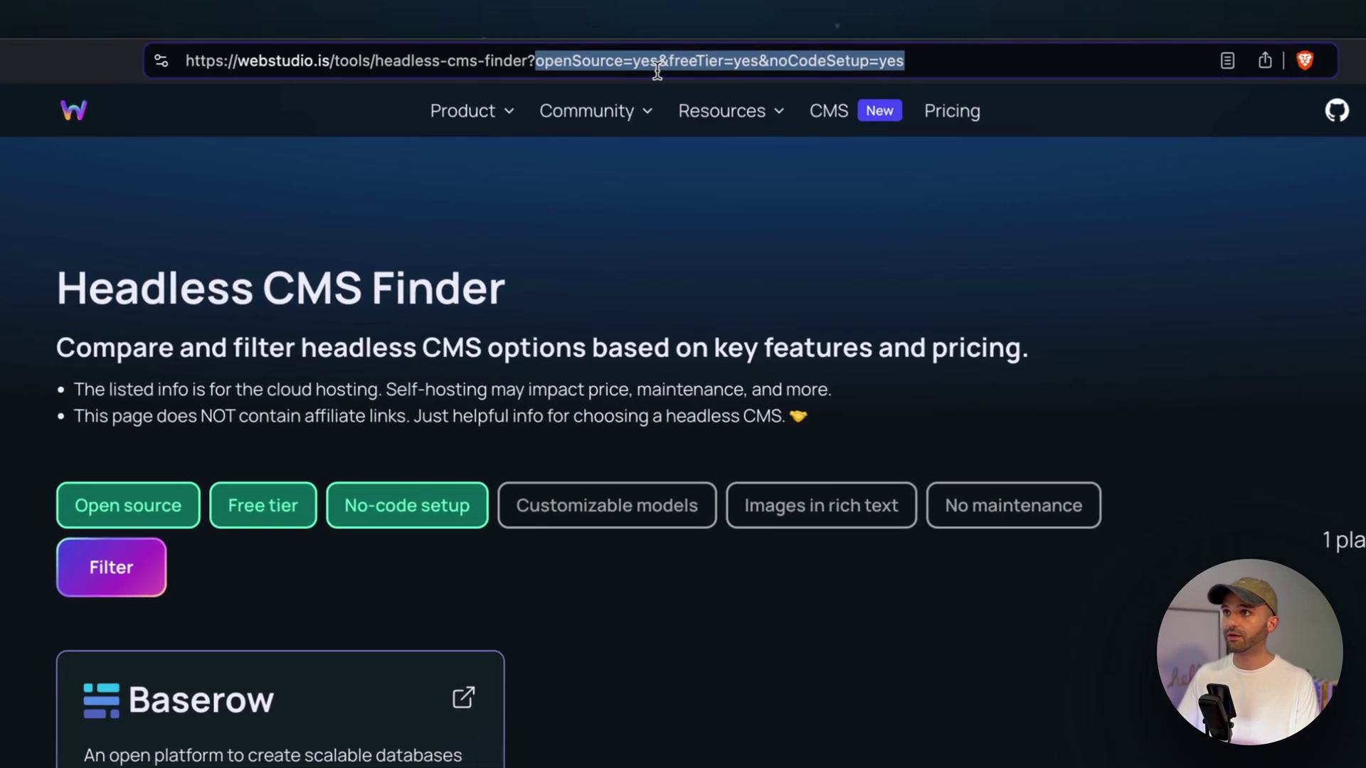
{"action": "left_click_drag", "start_coordinate": [657, 71], "coordinate": [659, 64]}
{"action": "key", "text": "BackSpace"}
{"action": "key", "text": "Return"}
{"action": "mouse_move", "coordinate": [583, 100]}
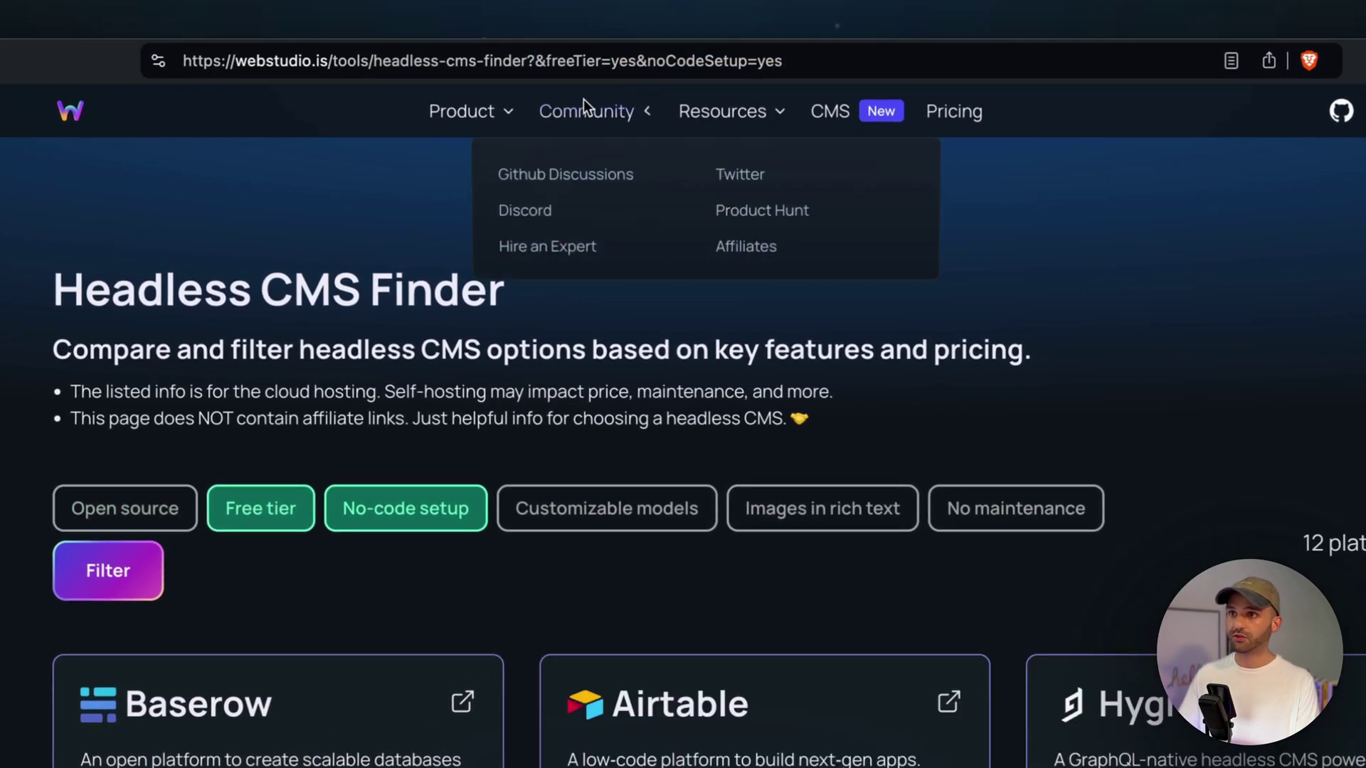
{"action": "double_click", "coordinate": [622, 67]}
{"action": "key", "text": "BackSpace"}
{"action": "key", "text": "Return"}
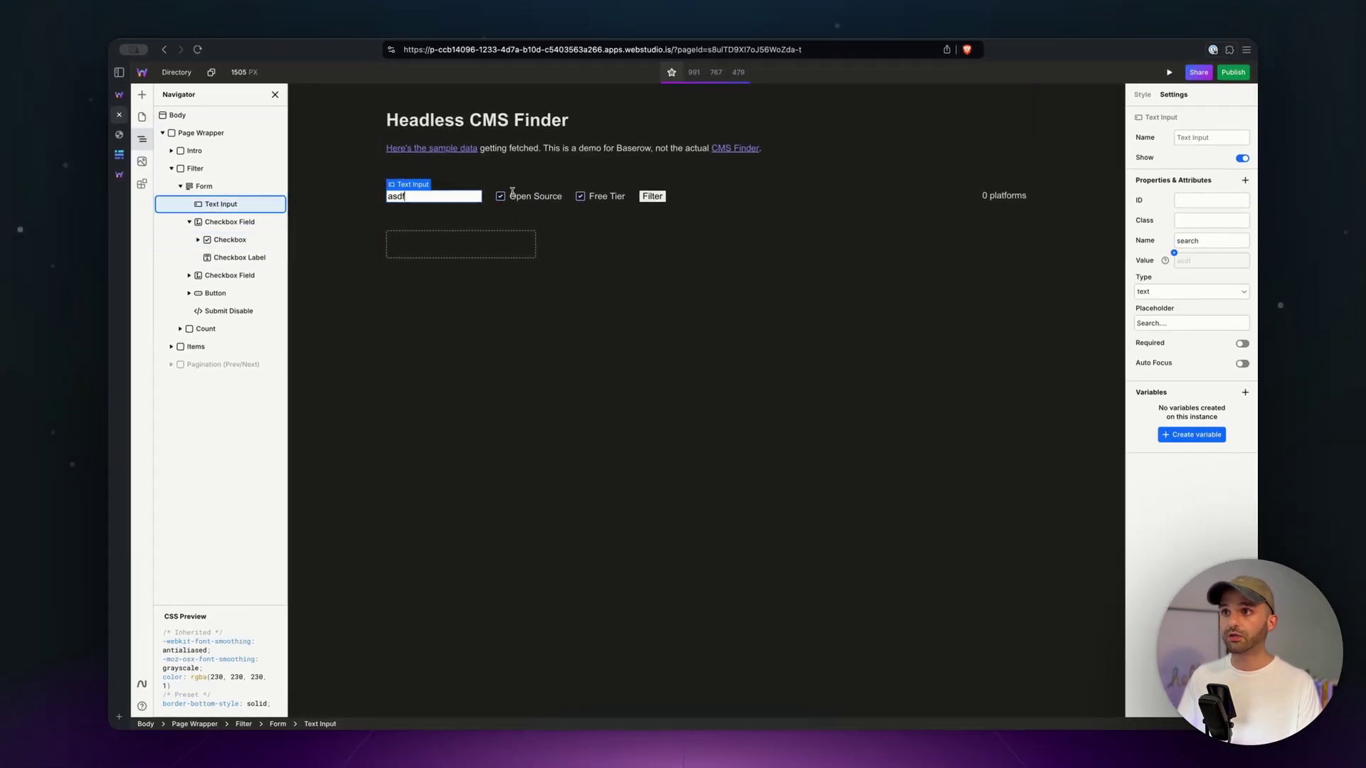
Step: Examine the condition, search value and empty-string fallback in the search Text Input's Value binding, and close the expression editor
{"action": "left_click", "coordinate": [1174, 253]}
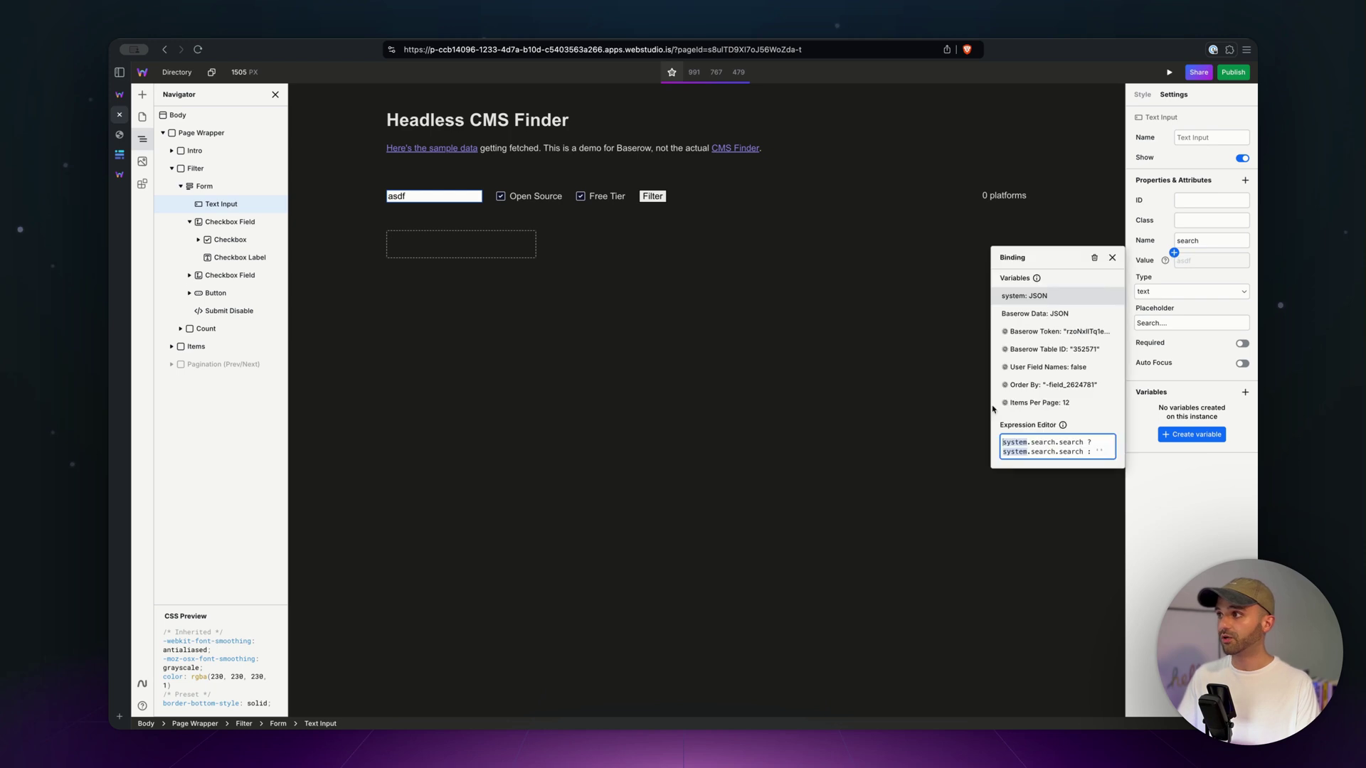
{"action": "left_click", "coordinate": [1109, 443]}
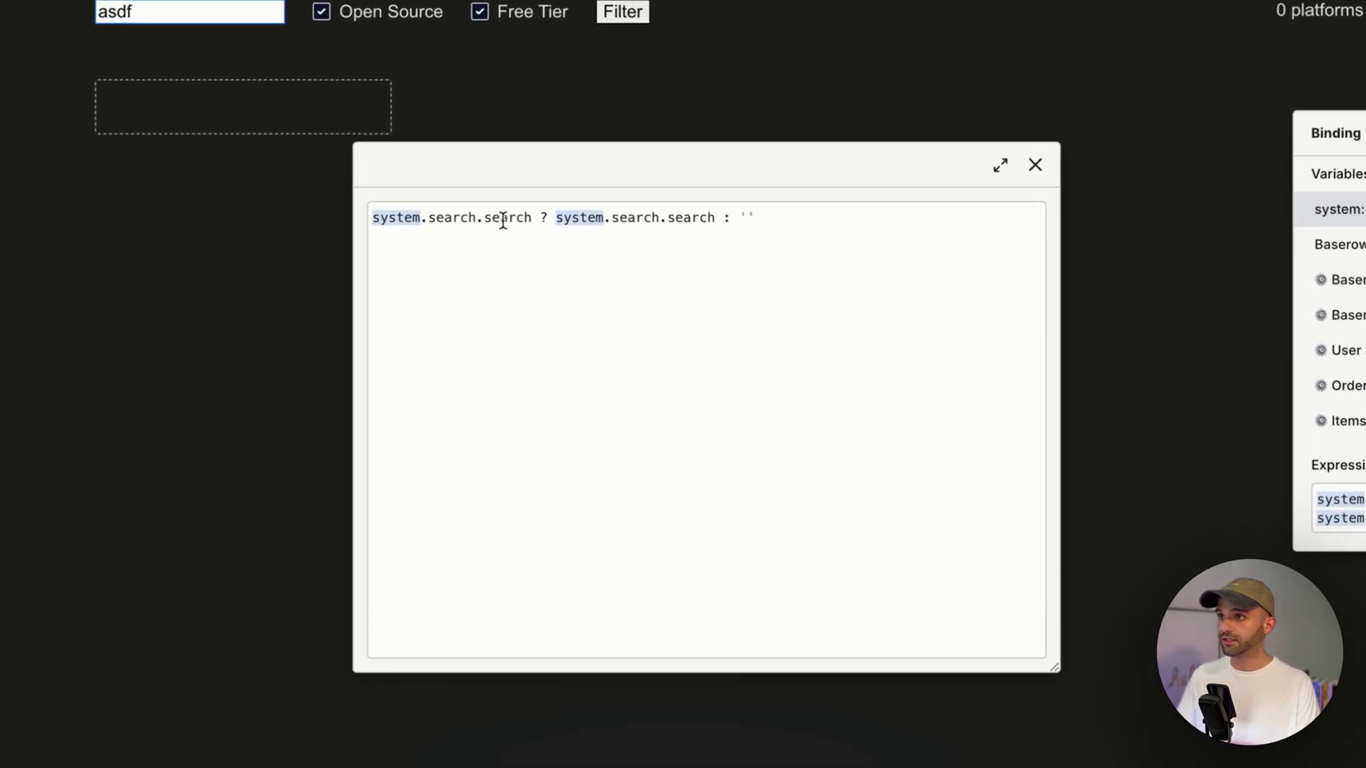
{"action": "left_click_drag", "start_coordinate": [555, 215], "coordinate": [716, 217]}
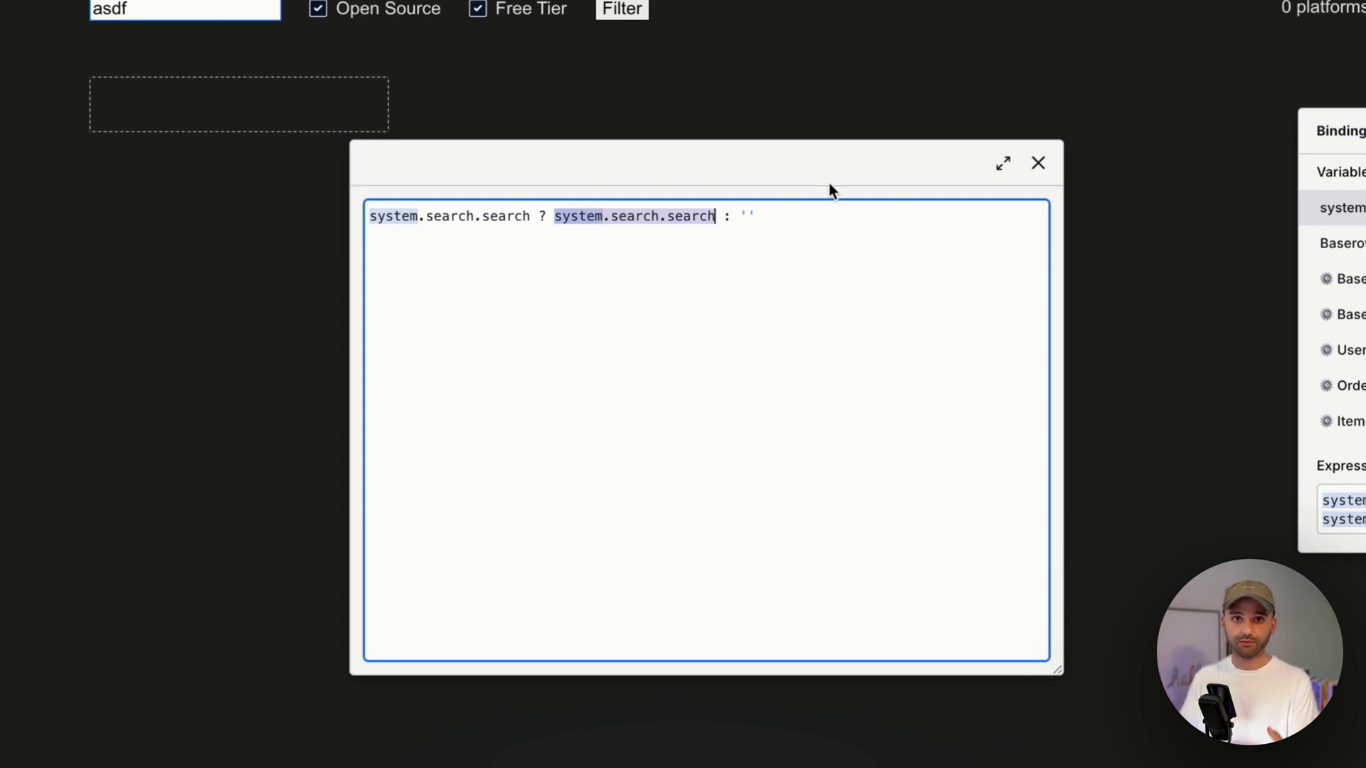
{"action": "left_click_drag", "start_coordinate": [740, 214], "coordinate": [787, 213]}
{"action": "left_click", "coordinate": [1037, 163]}
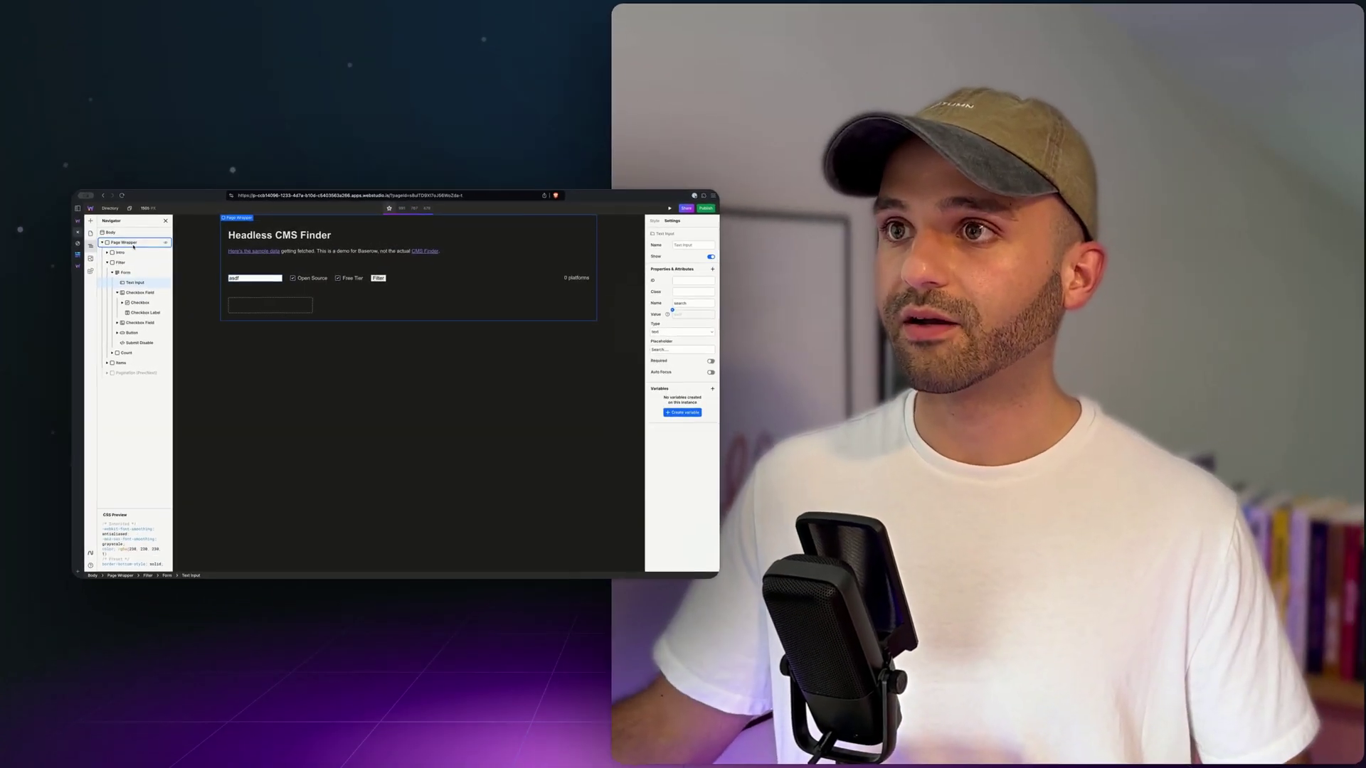
Step: Open the Page Wrapper's Baserow Data variable and enlarge the expression editor of its URL binding
{"action": "left_click", "coordinate": [133, 245]}
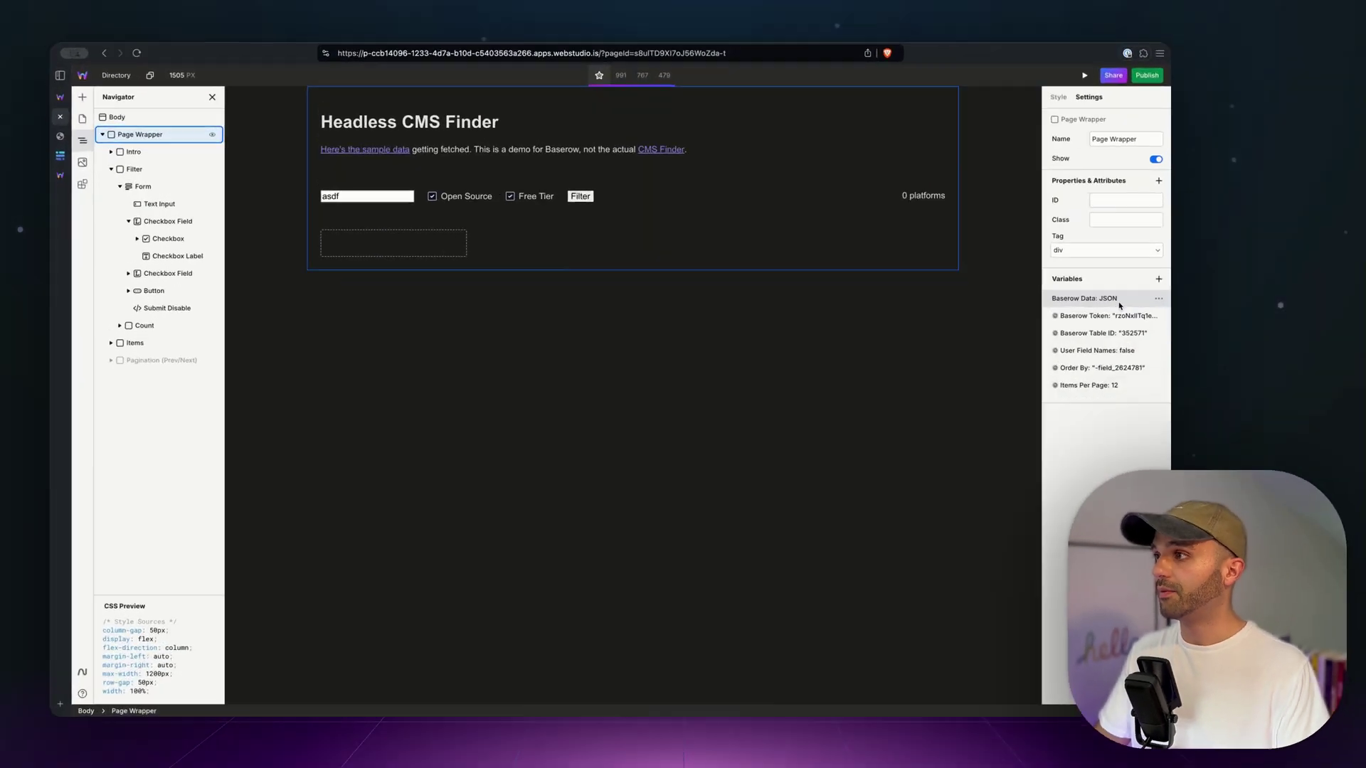
{"action": "left_click", "coordinate": [679, 338]}
{"action": "mouse_move", "coordinate": [577, 397]}
{"action": "left_click", "coordinate": [757, 347]}
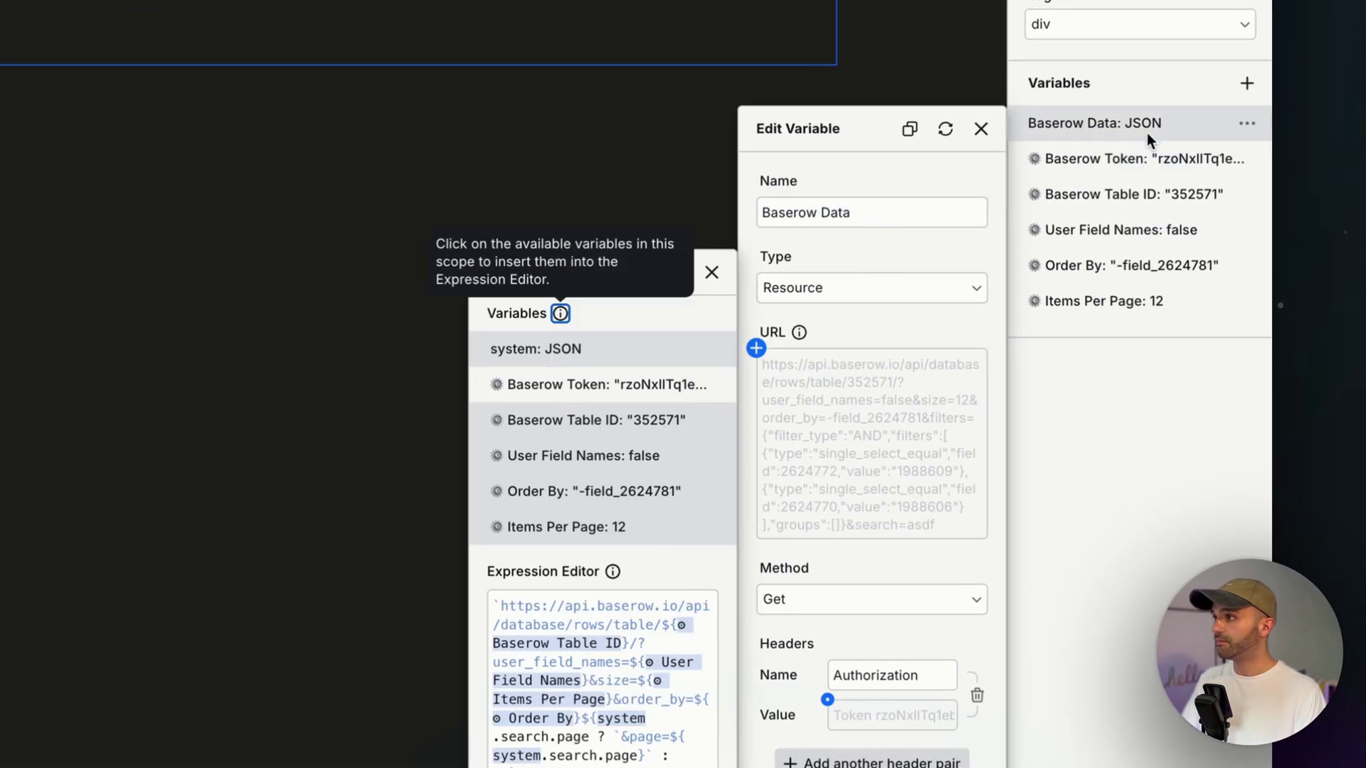
{"action": "left_click", "coordinate": [791, 407]}
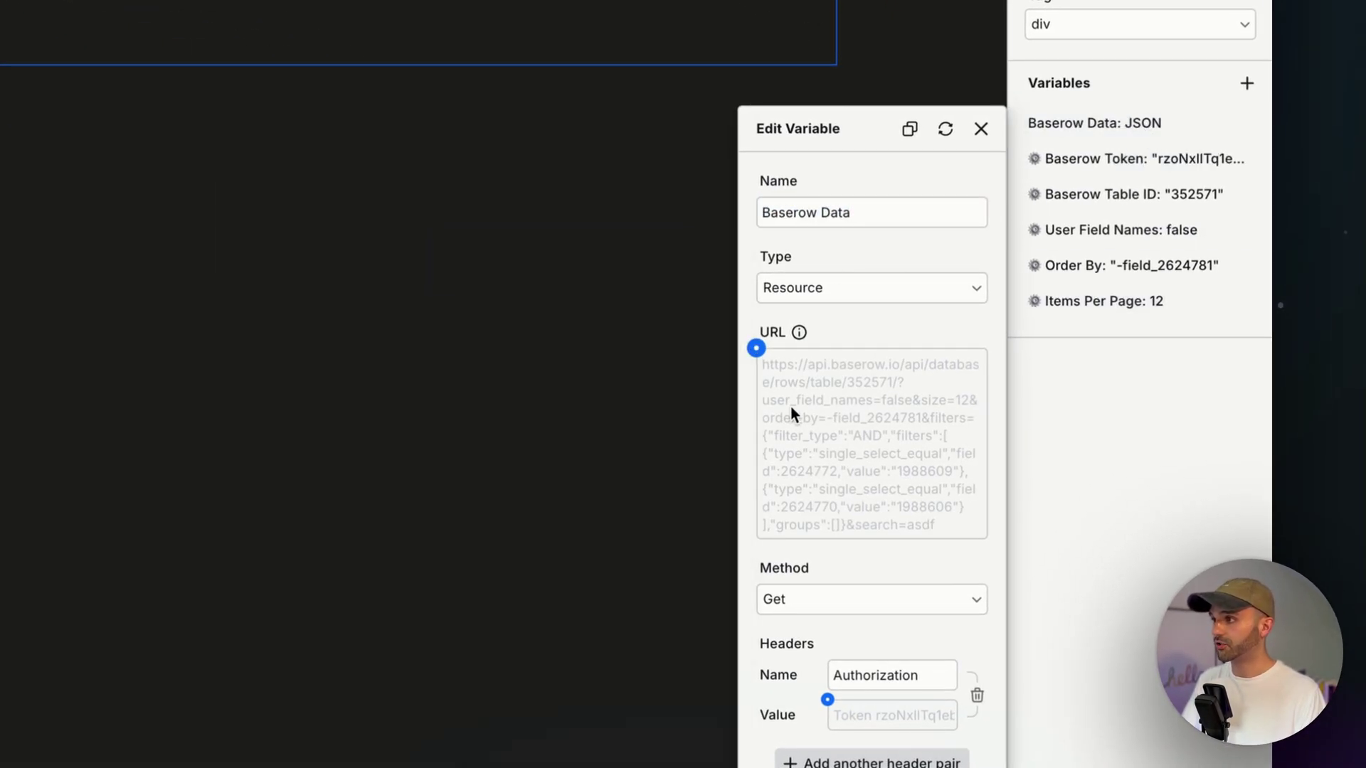
{"action": "left_click", "coordinate": [756, 347]}
{"action": "left_click", "coordinate": [719, 590]}
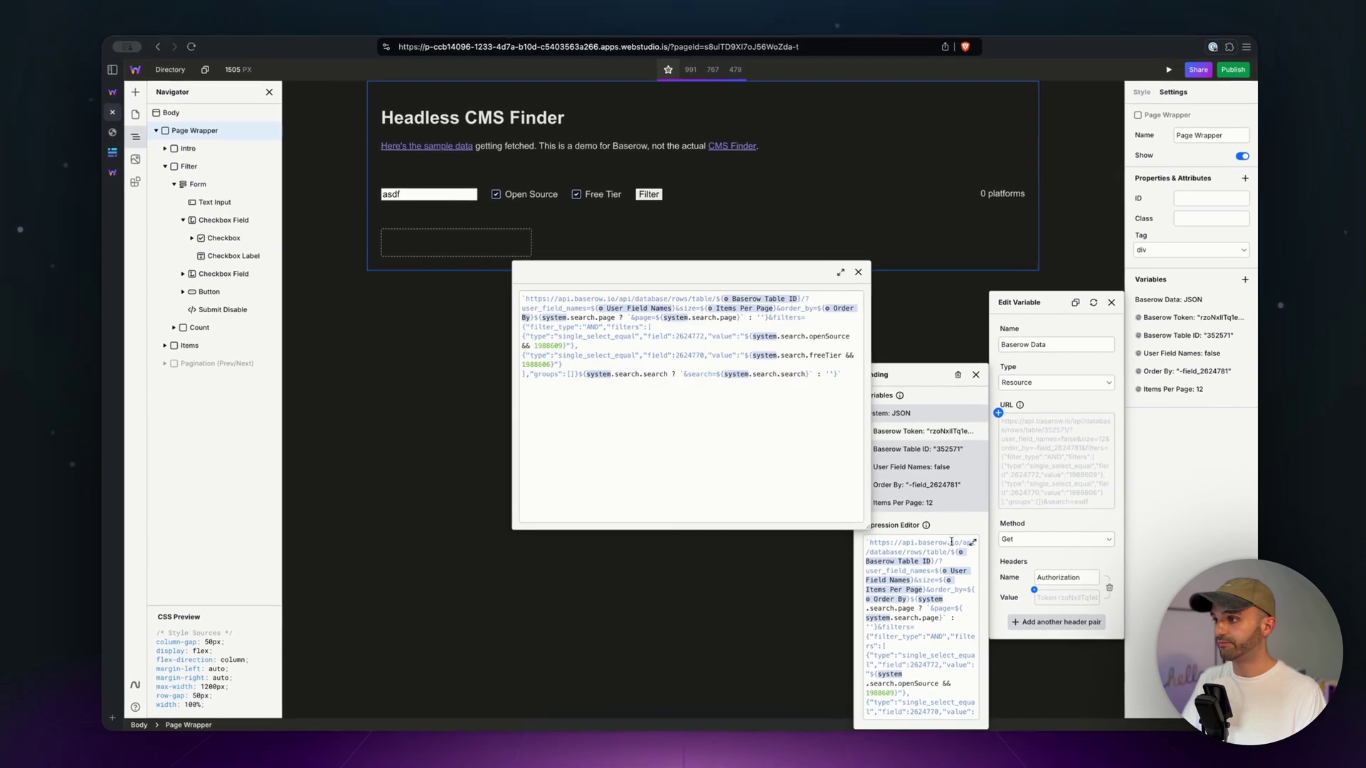
{"action": "left_click_drag", "start_coordinate": [872, 525], "coordinate": [1115, 637]}
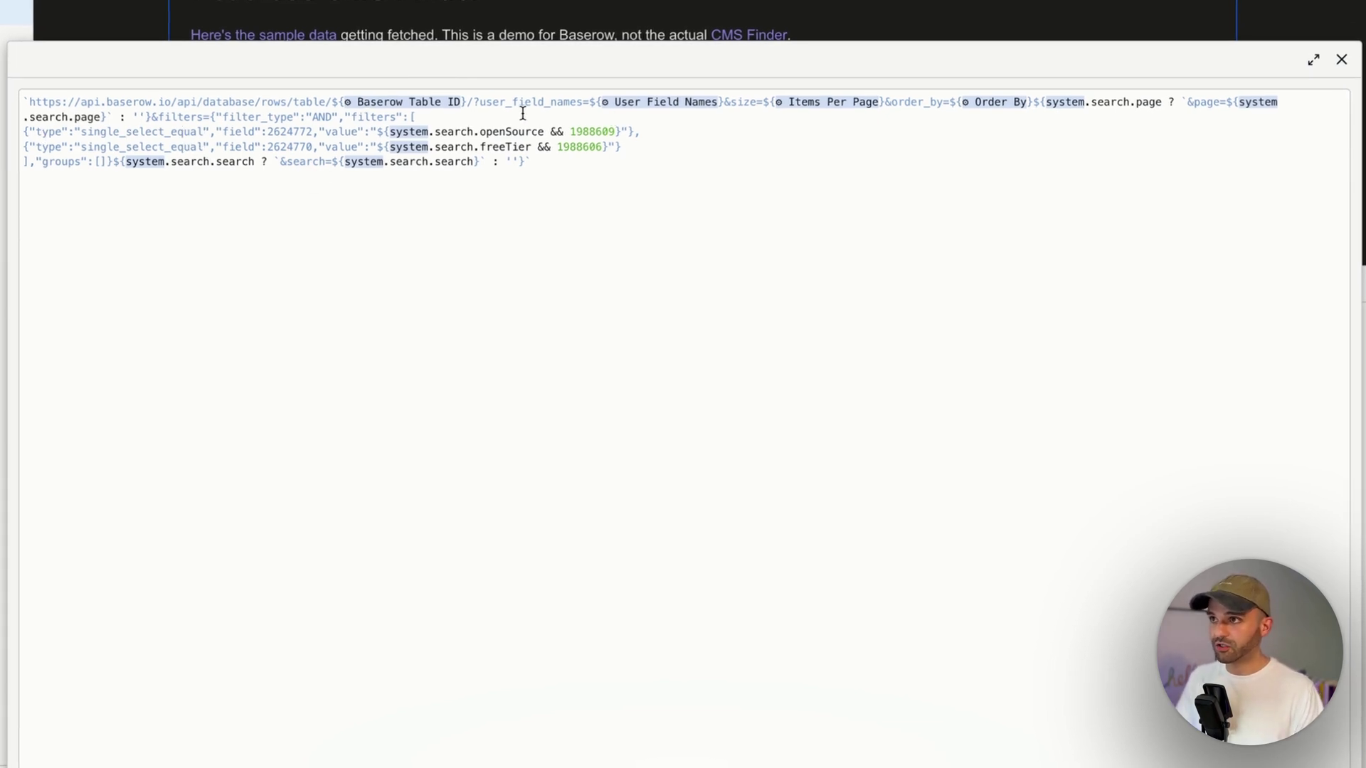
Step: Examine the table ID, user_field_names, size, order_by and page parts of the Baserow Data URL expression
{"action": "left_click", "coordinate": [308, 100]}
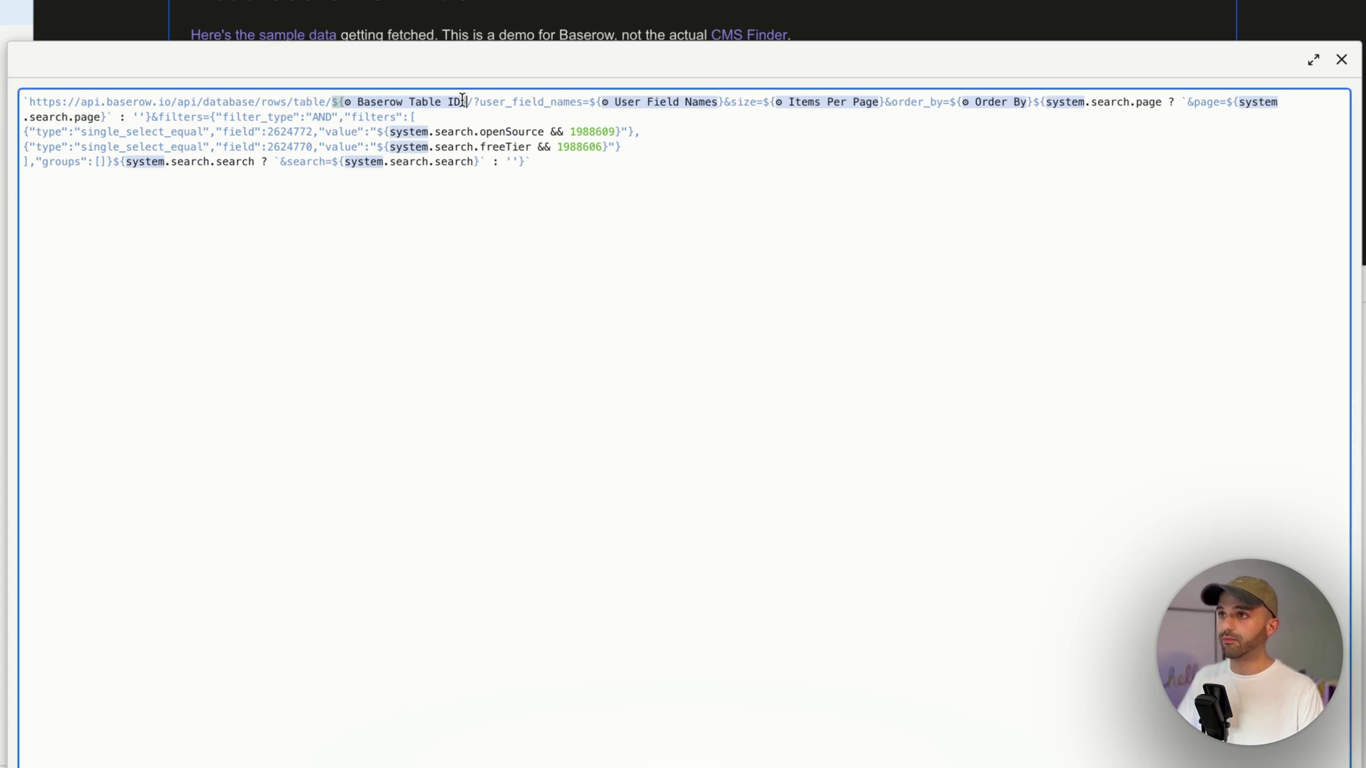
{"action": "left_click_drag", "start_coordinate": [463, 100], "coordinate": [347, 96]}
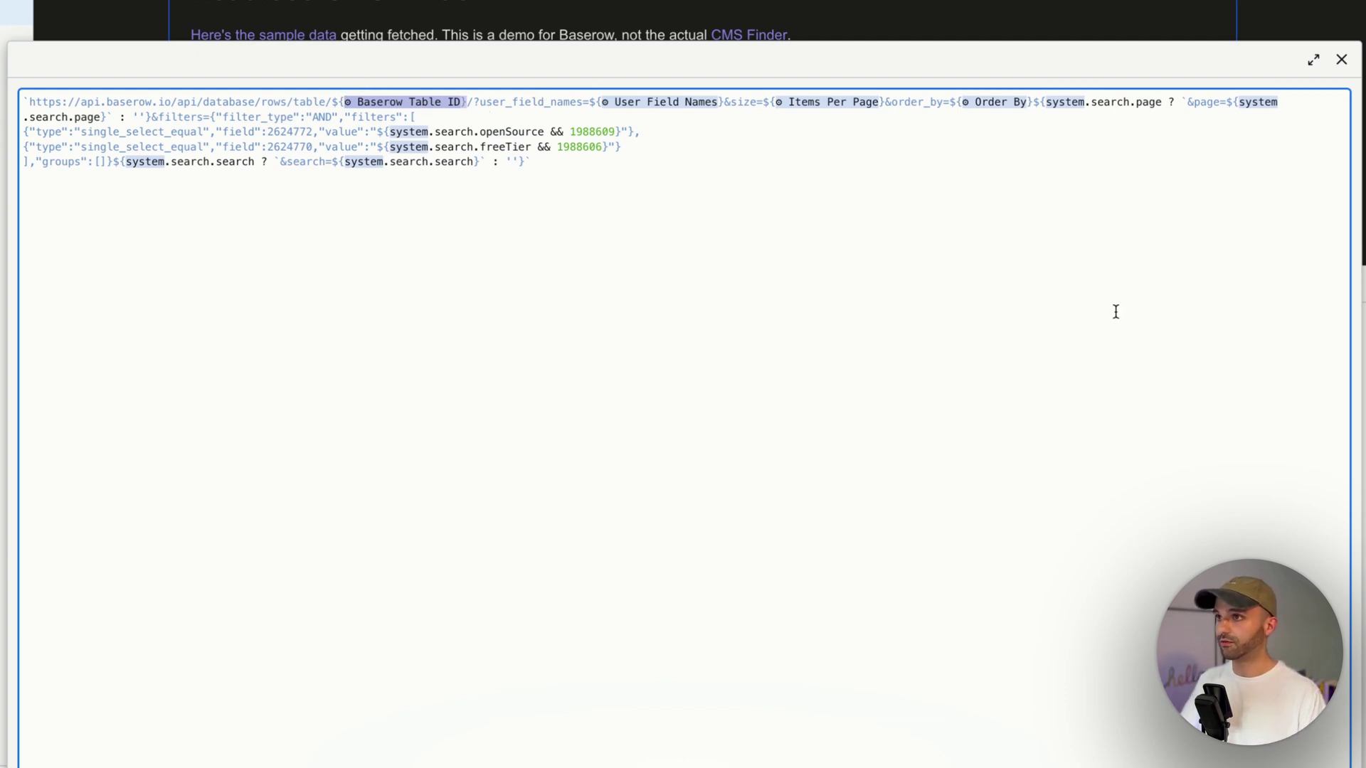
{"action": "left_click_drag", "start_coordinate": [500, 102], "coordinate": [1027, 107]}
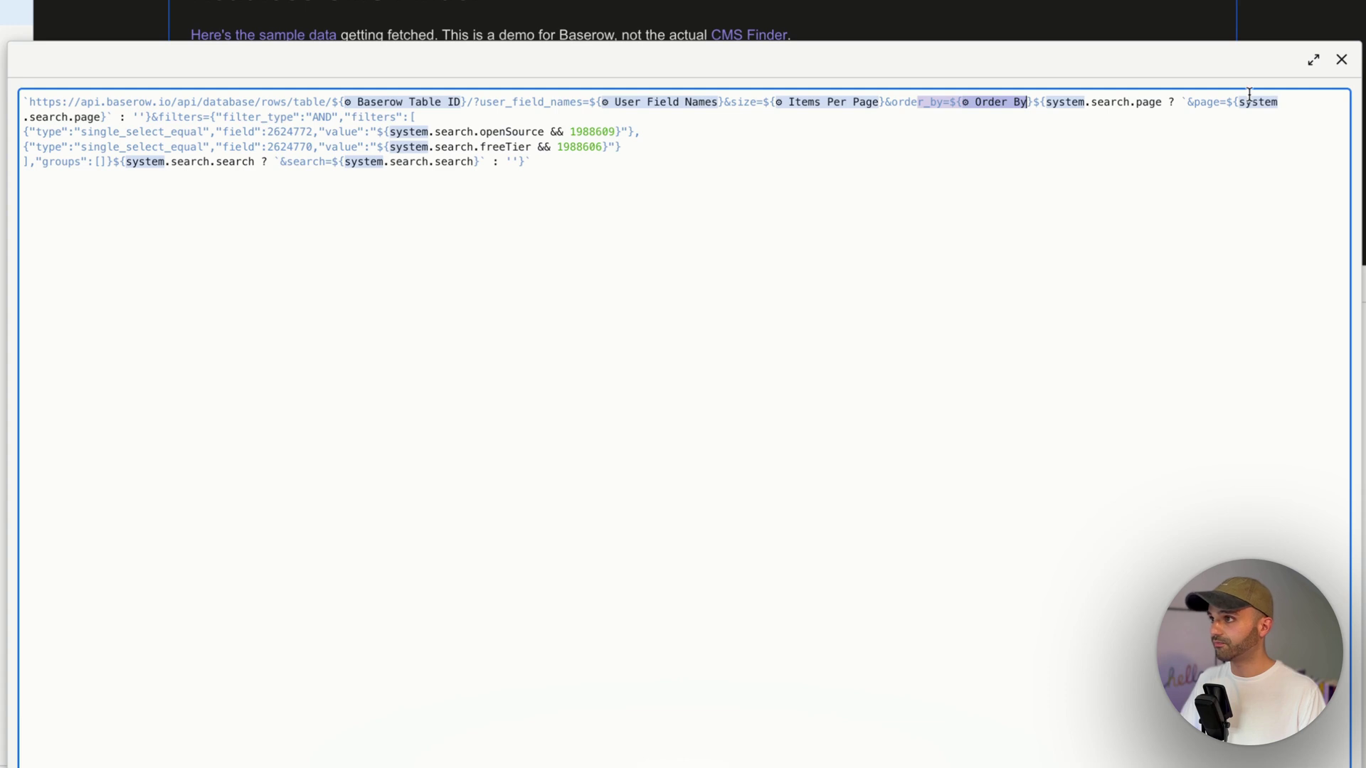
{"action": "left_click_drag", "start_coordinate": [1249, 95], "coordinate": [591, 41]}
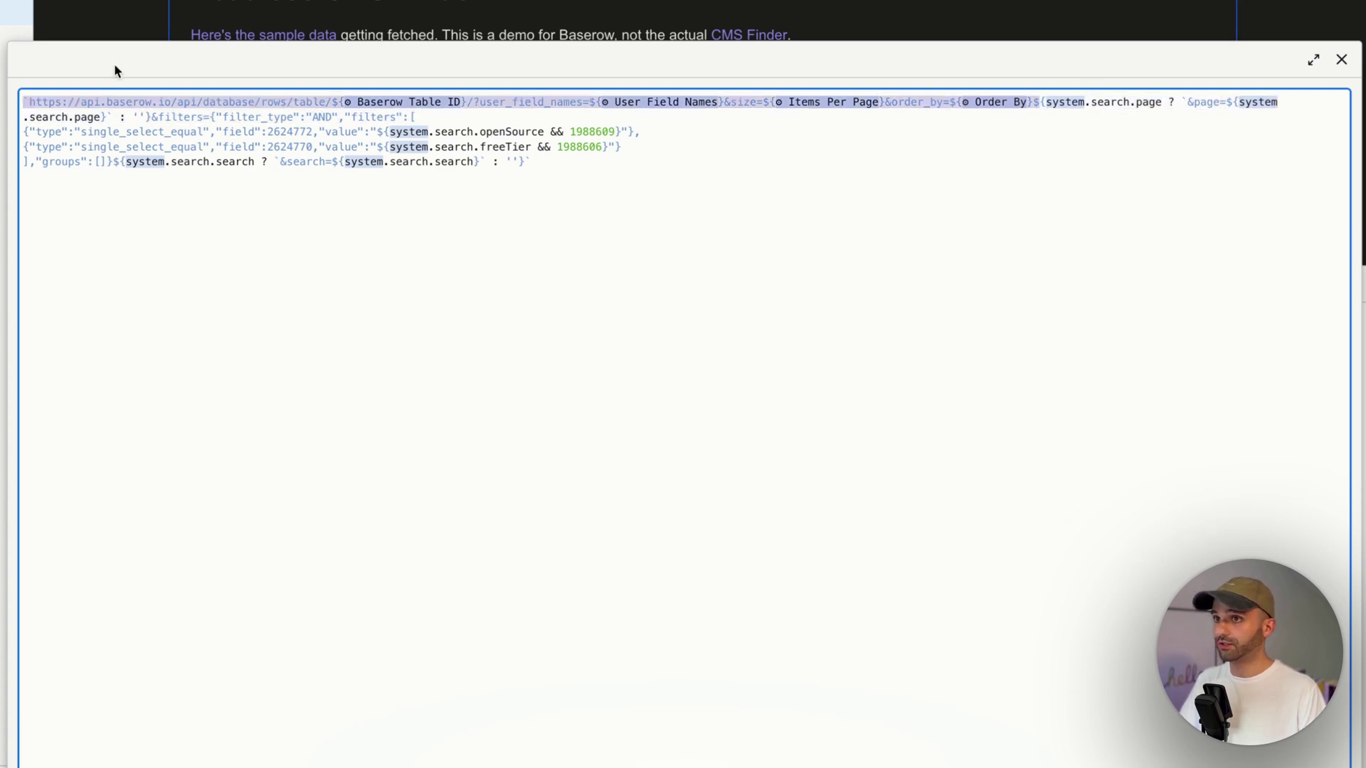
{"action": "left_click_drag", "start_coordinate": [118, 71], "coordinate": [121, 114]}
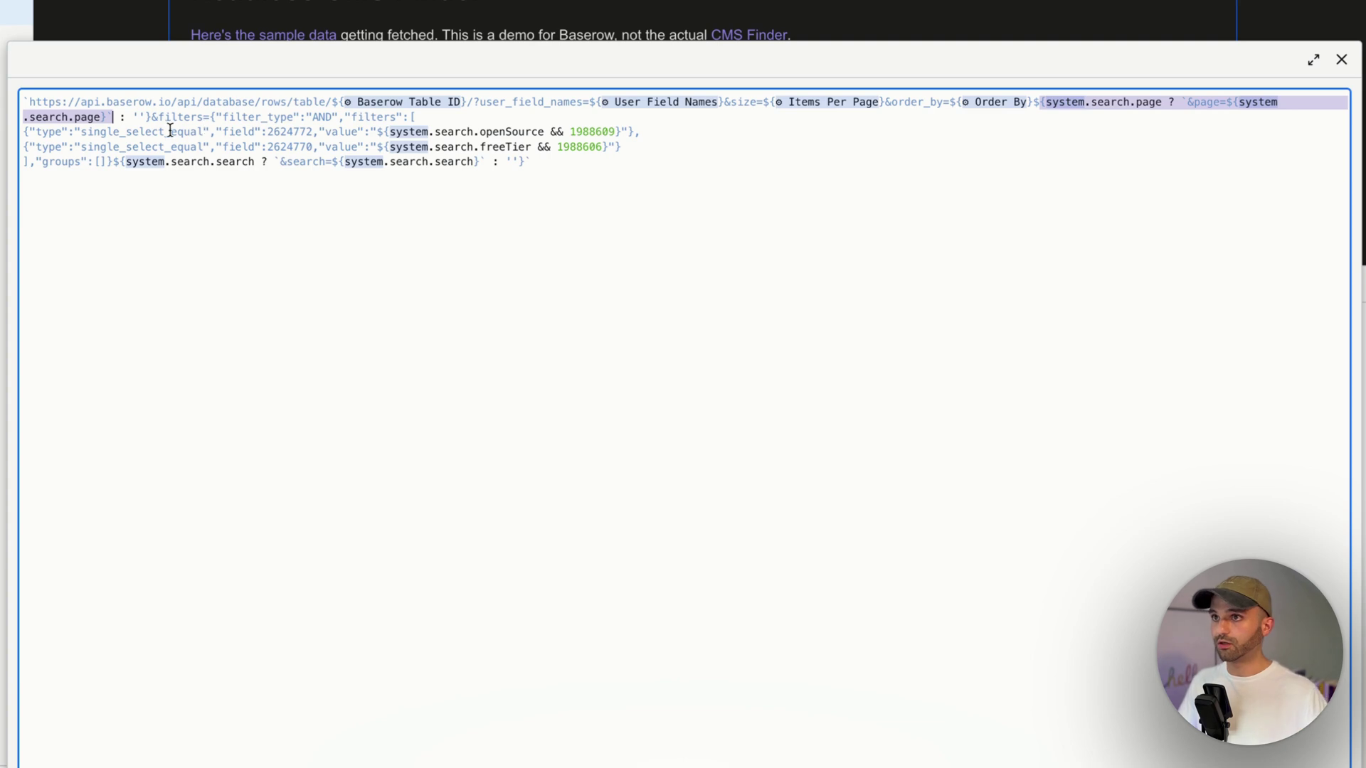
Step: Delete the entire filter object, from filter_type through groups, after filters= in the Baserow Data URL expression
{"action": "double_click", "coordinate": [167, 118]}
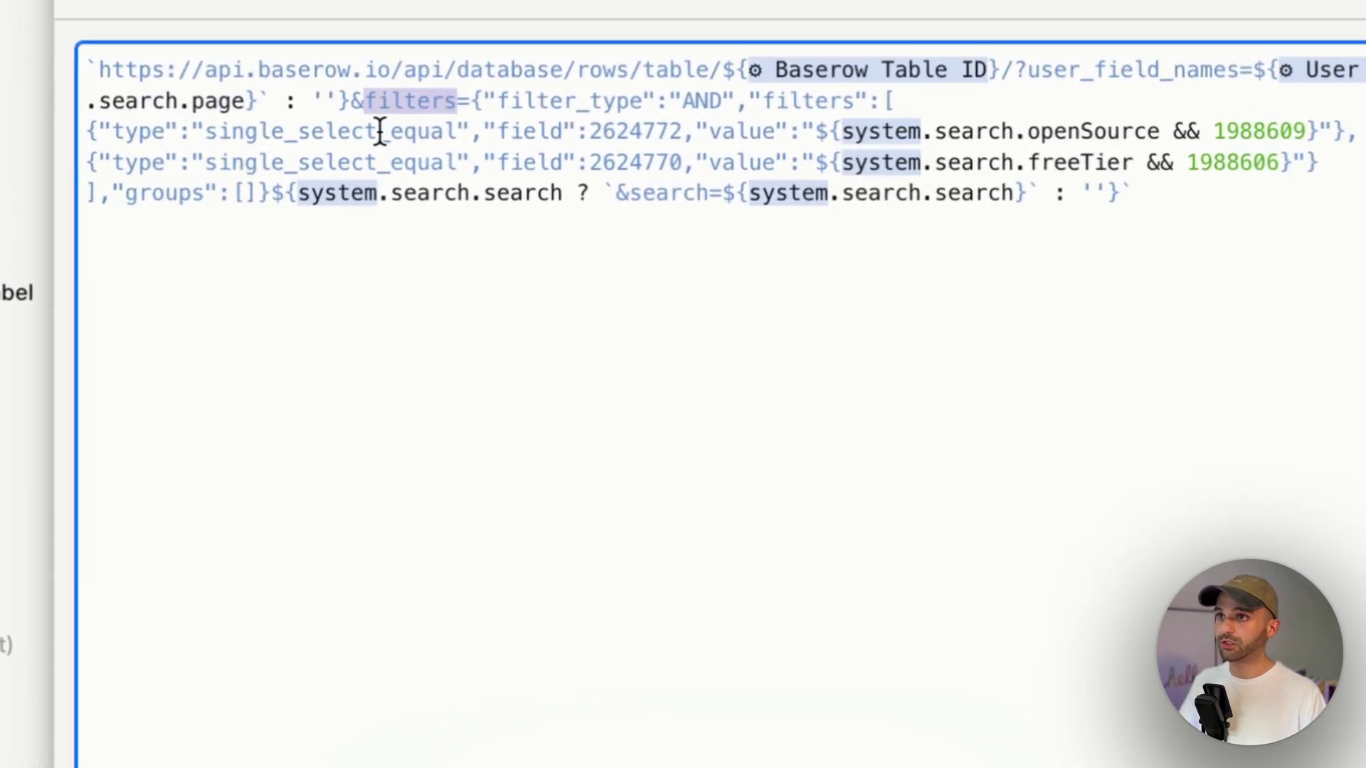
{"action": "left_click", "coordinate": [381, 131]}
{"action": "double_click", "coordinate": [430, 103]}
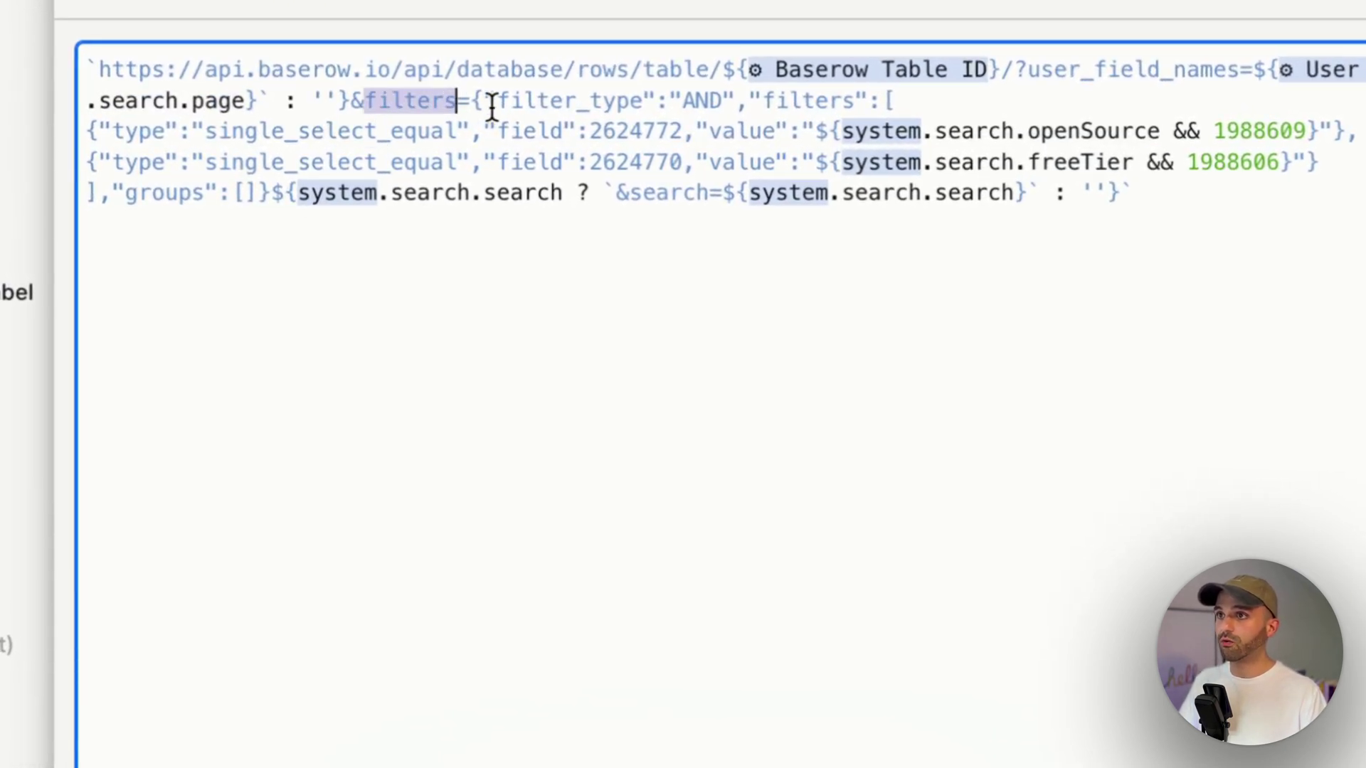
{"action": "left_click_drag", "start_coordinate": [472, 97], "coordinate": [271, 192]}
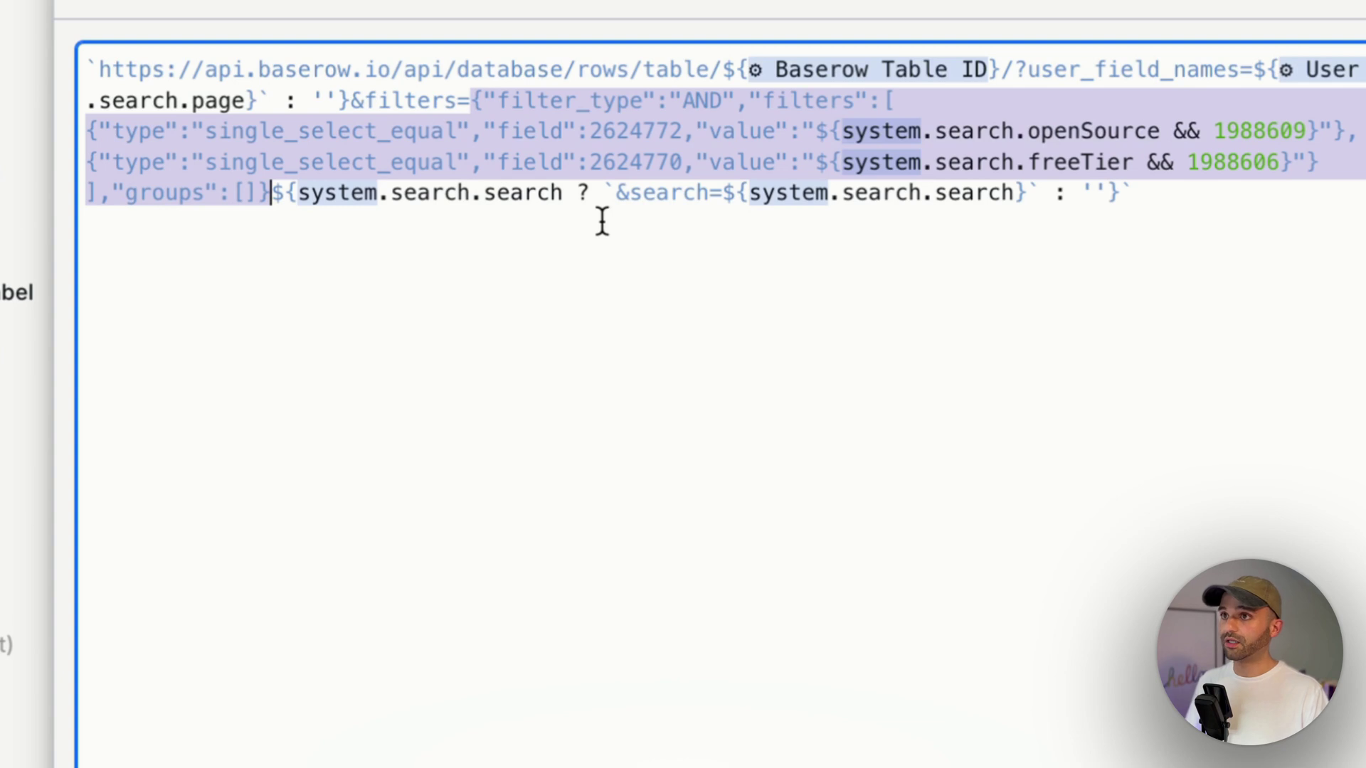
{"action": "key", "text": "BackSpace"}
{"action": "left_click", "coordinate": [987, 439]}
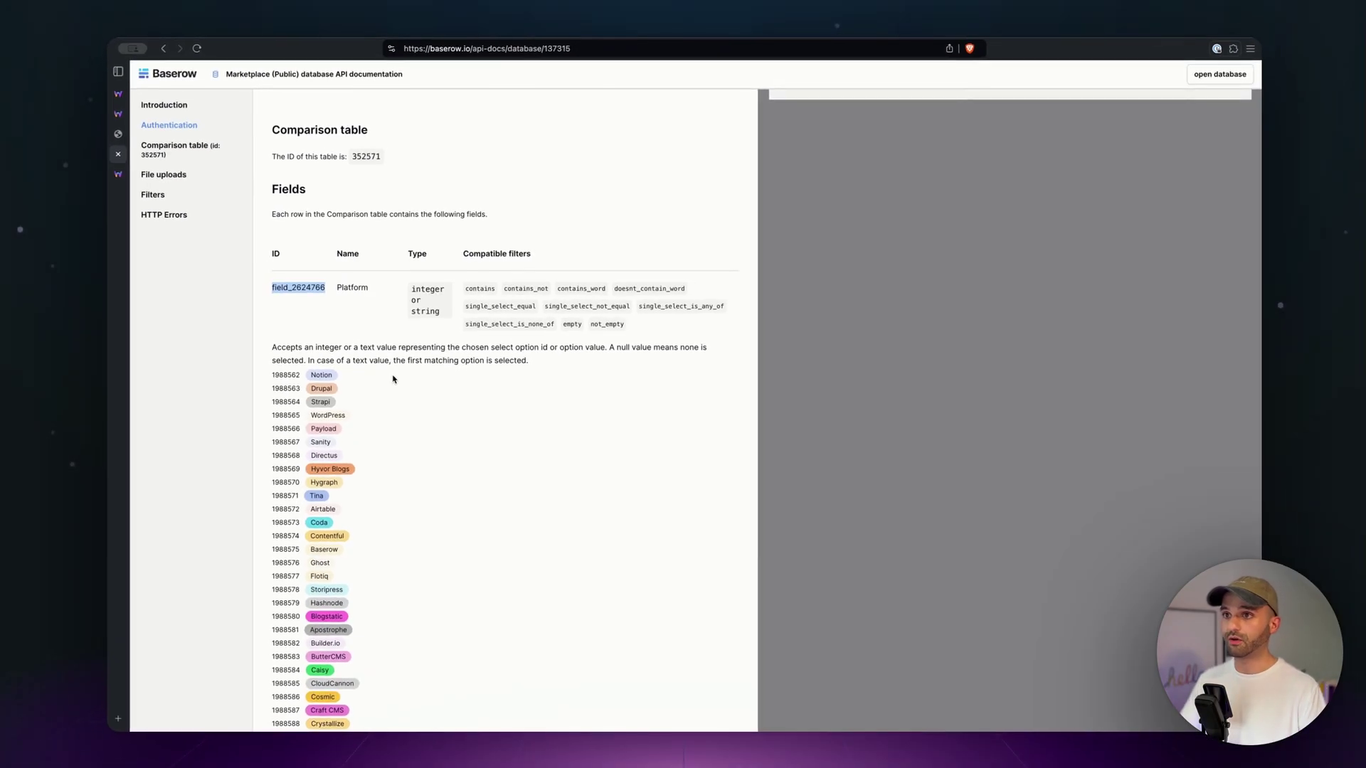
Step: Switch to the Baserow API documentation and search the page for builder to find the filters parameter builder
{"action": "key", "text": "super+f"}
{"action": "type", "text": "op"}
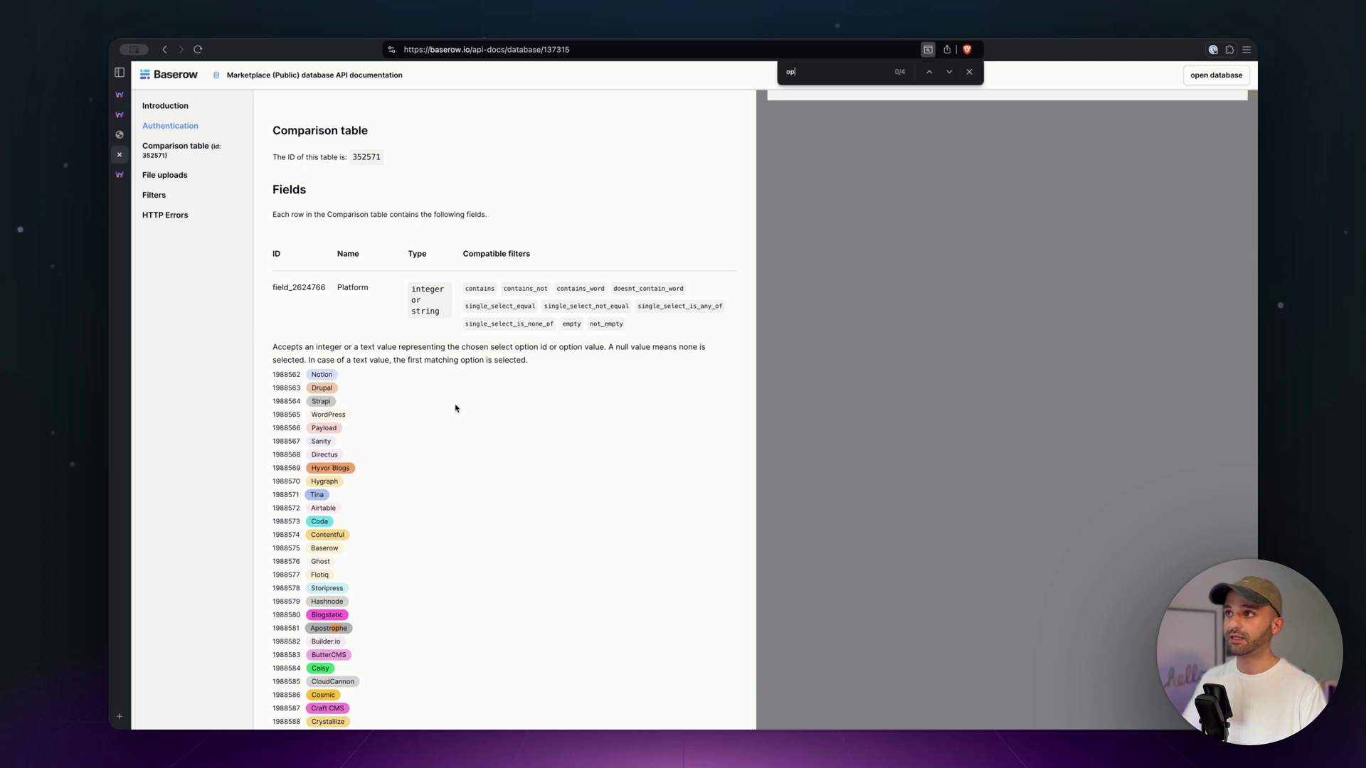
{"action": "key", "text": "Return"}
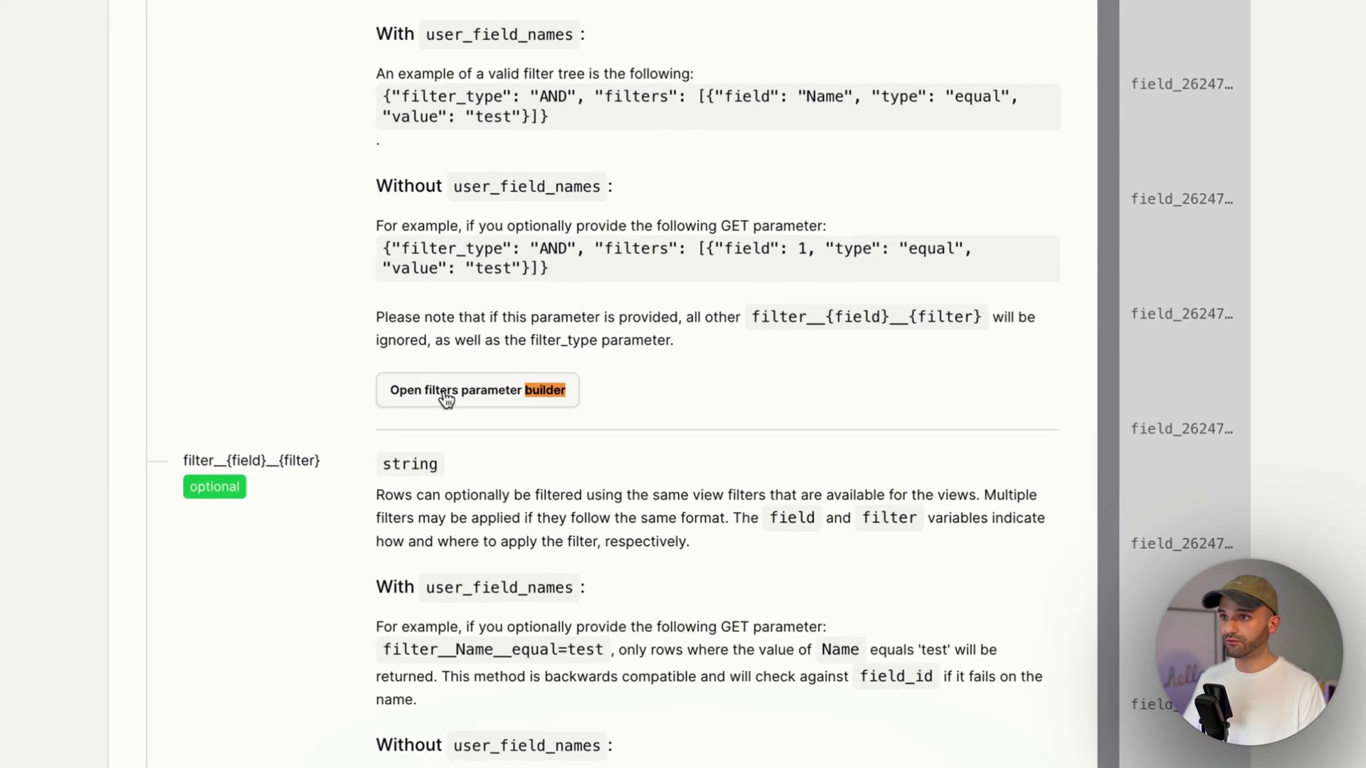
Step: Open the filters parameter builder and set its first filter to Open source is ✅
{"action": "left_click", "coordinate": [481, 394]}
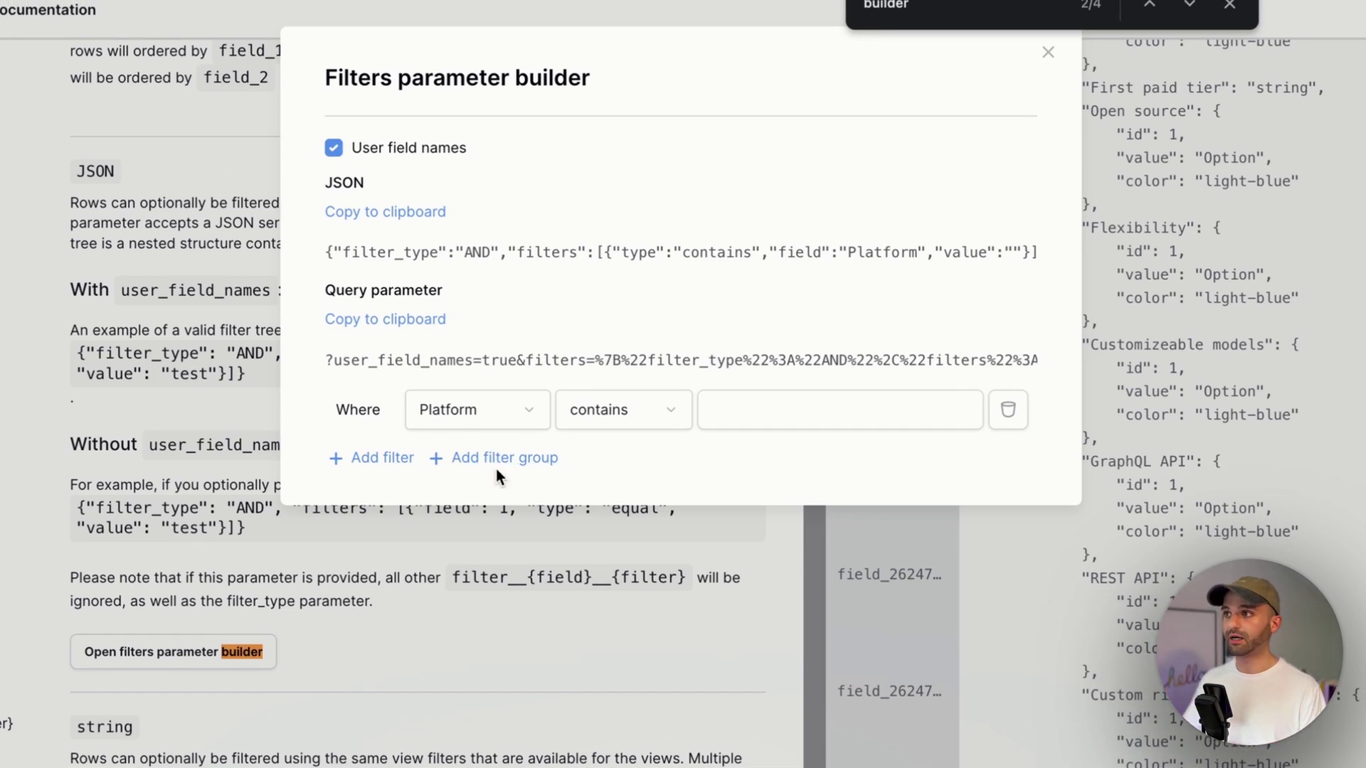
{"action": "left_click", "coordinate": [526, 413]}
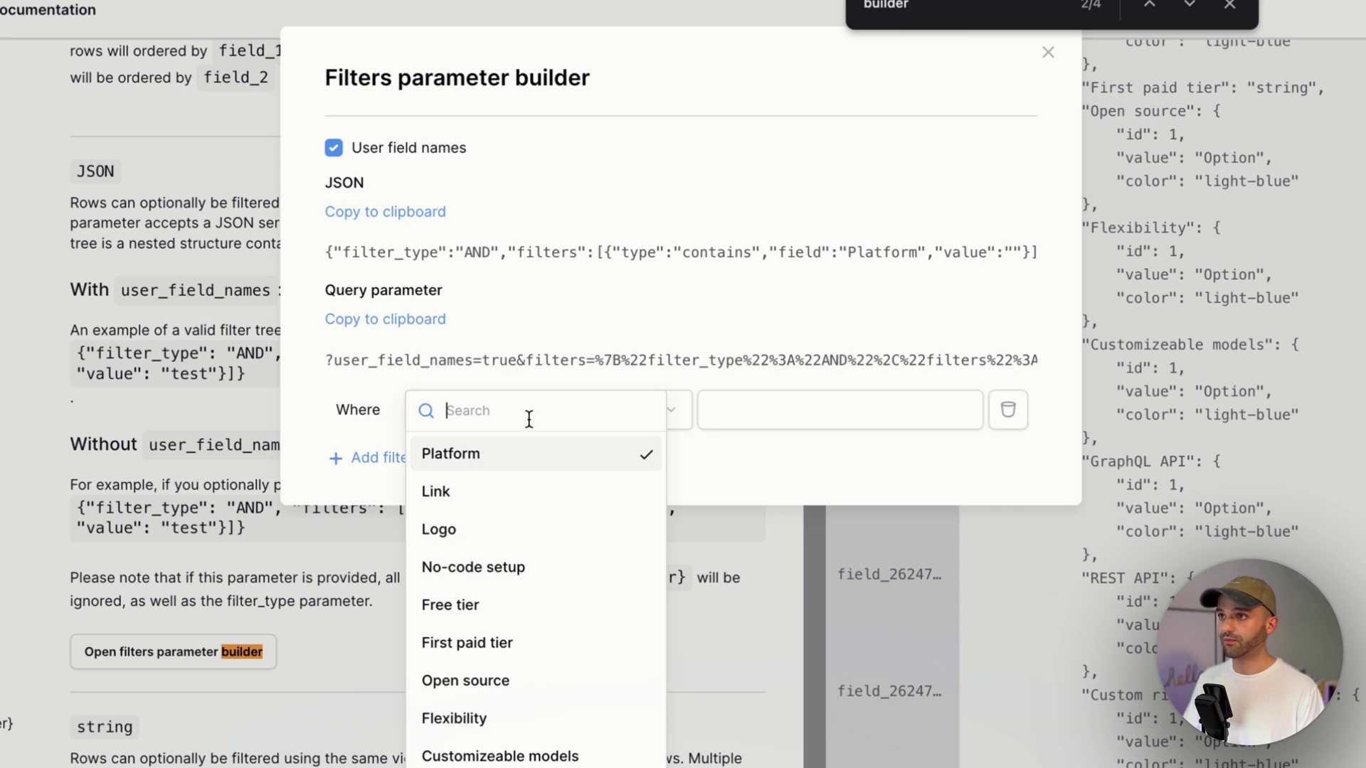
{"action": "type", "text": "op"}
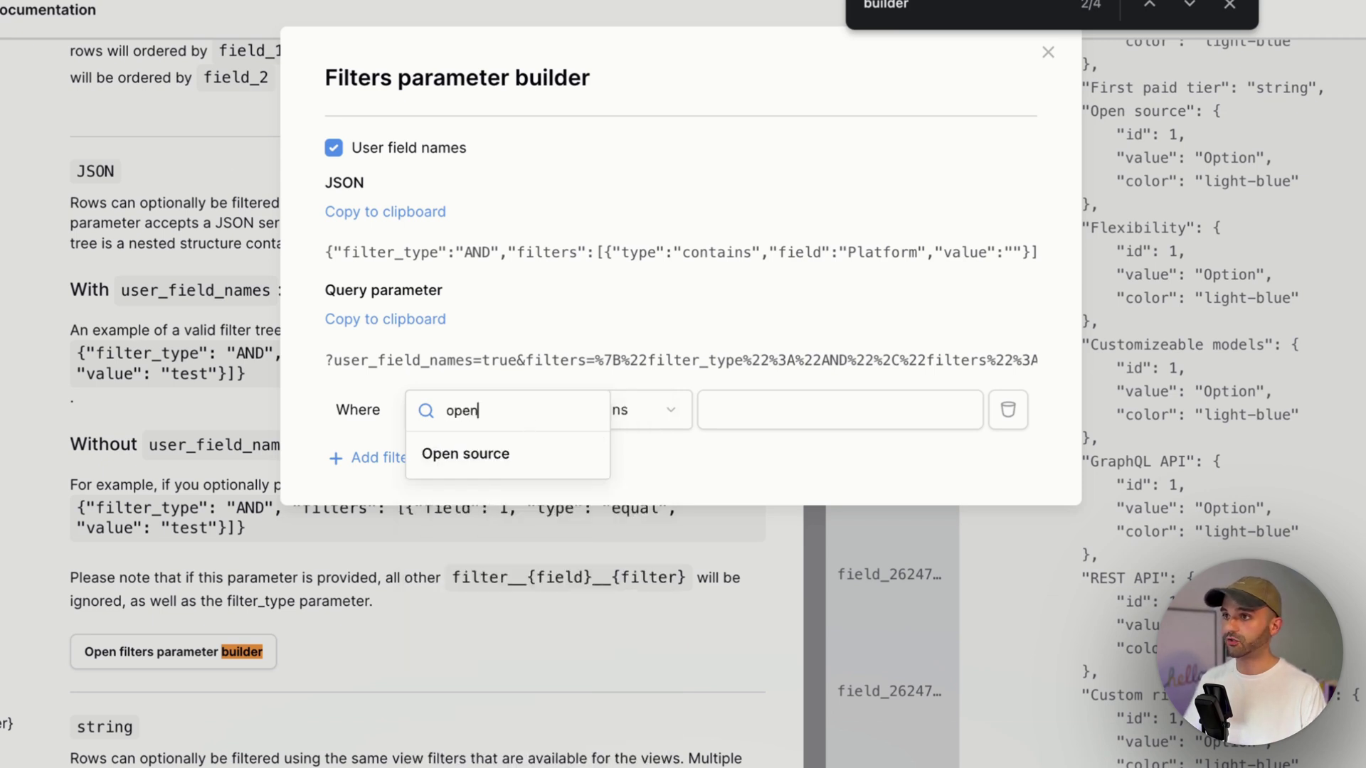
{"action": "type", "text": "en"}
{"action": "left_click", "coordinate": [509, 461]}
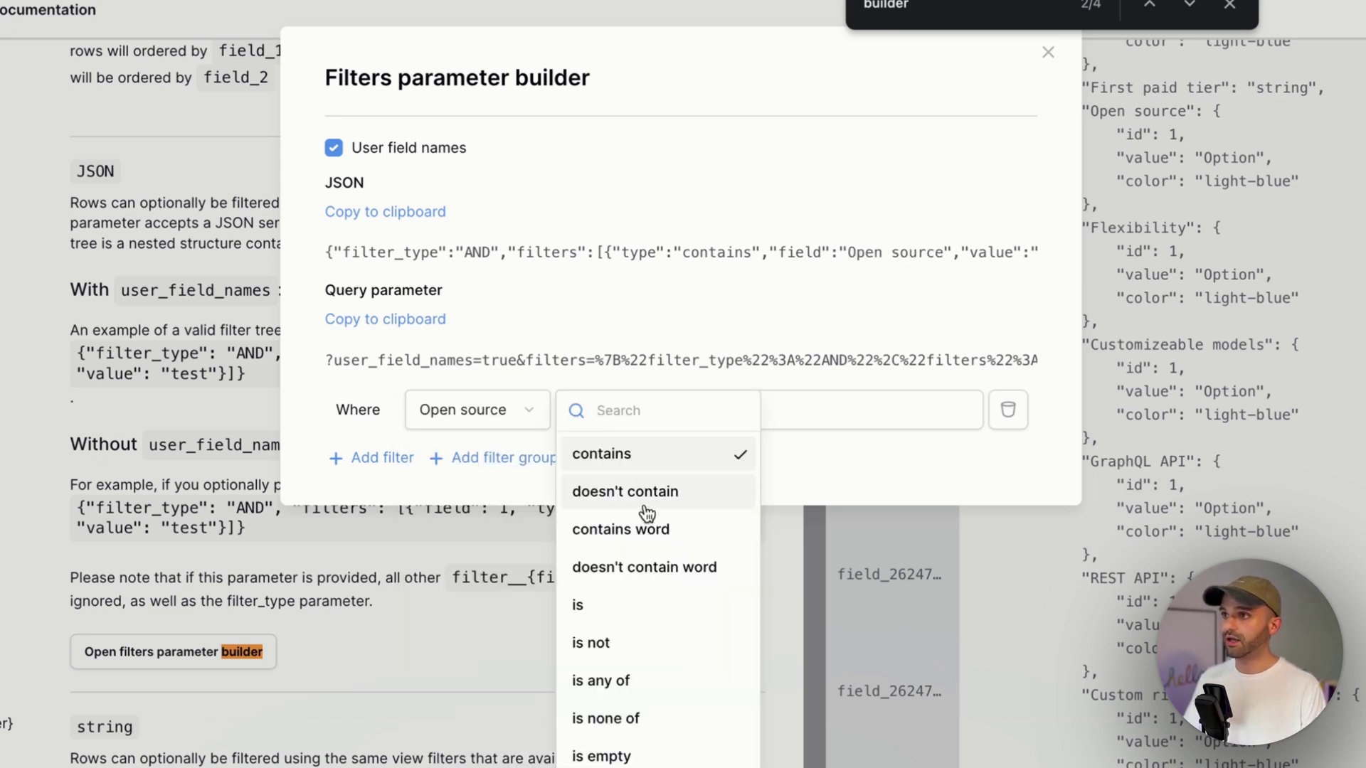
{"action": "left_click", "coordinate": [616, 605]}
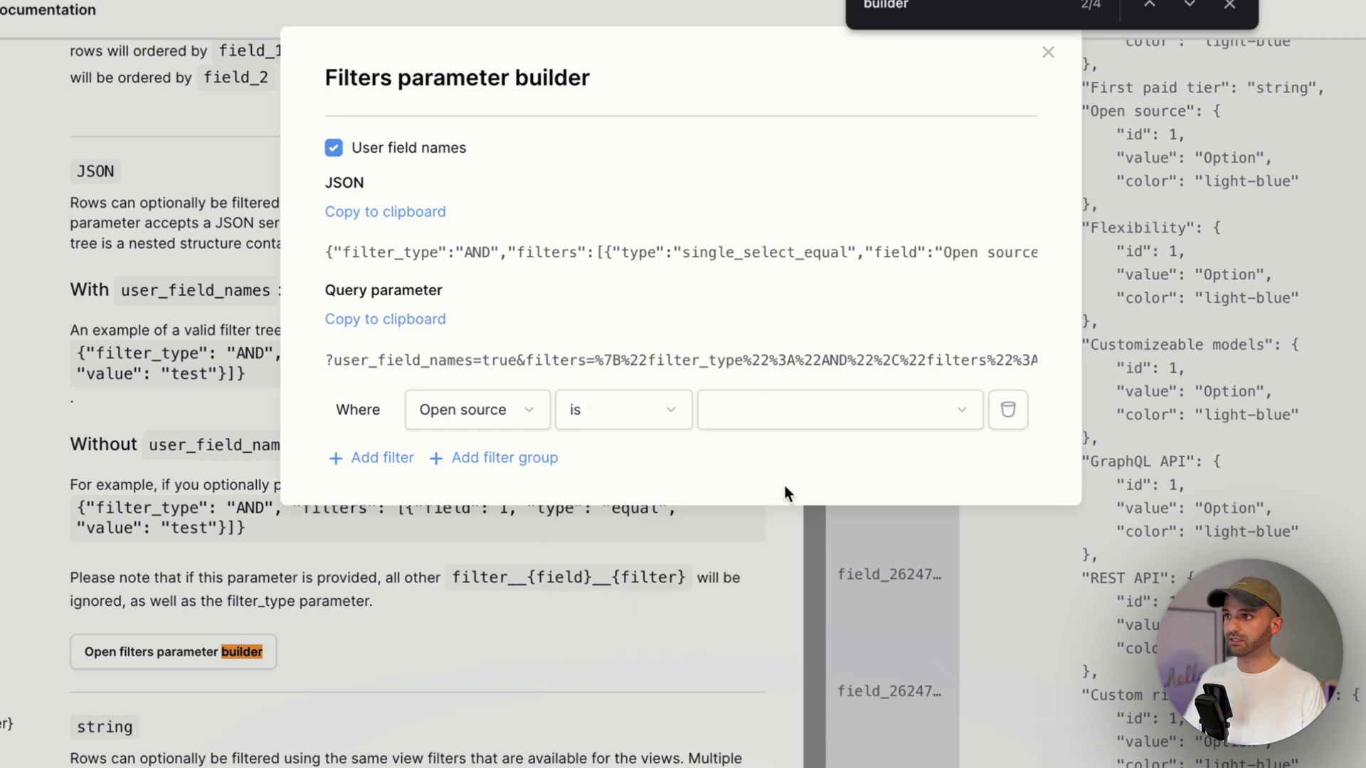
{"action": "left_click", "coordinate": [819, 419]}
{"action": "left_click", "coordinate": [769, 485]}
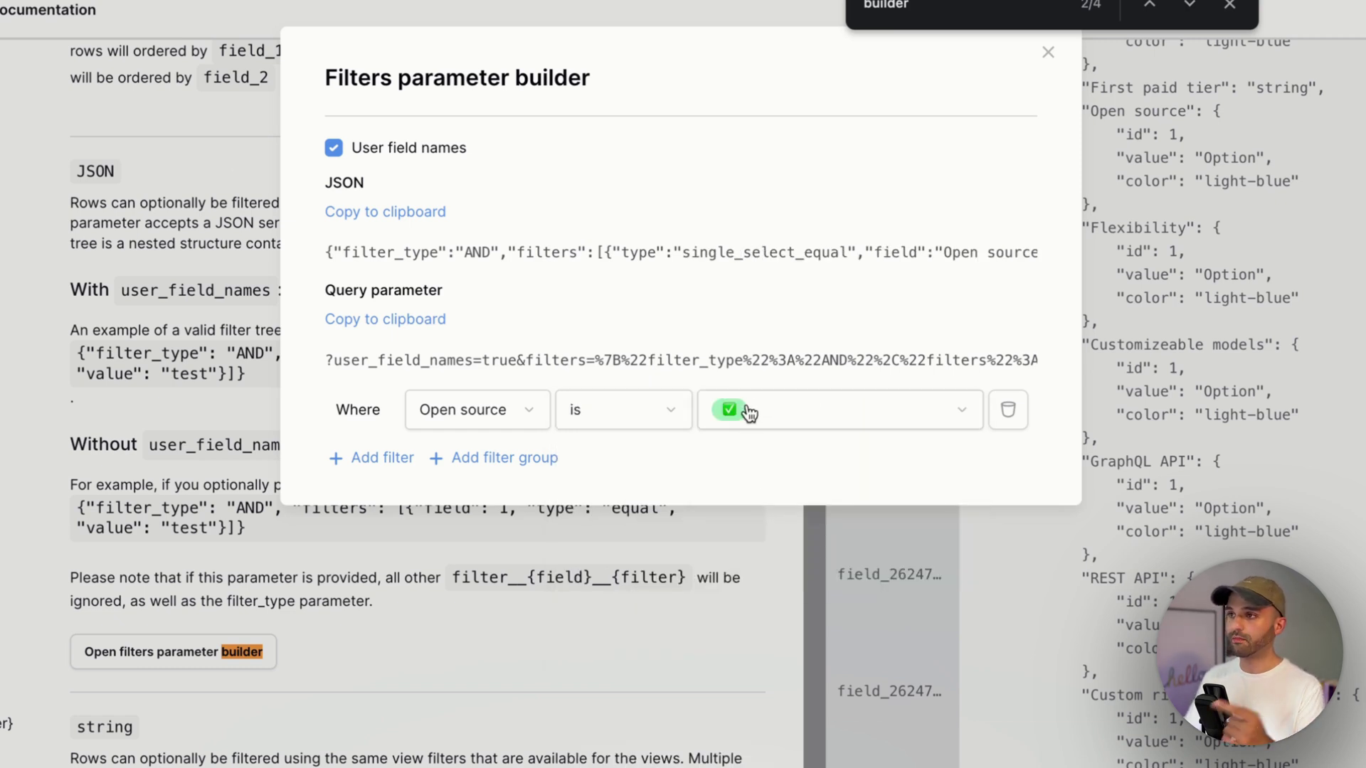
Step: Add a second filter, And Free tier is ✅, and copy the resulting filter JSON
{"action": "left_click", "coordinate": [382, 458]}
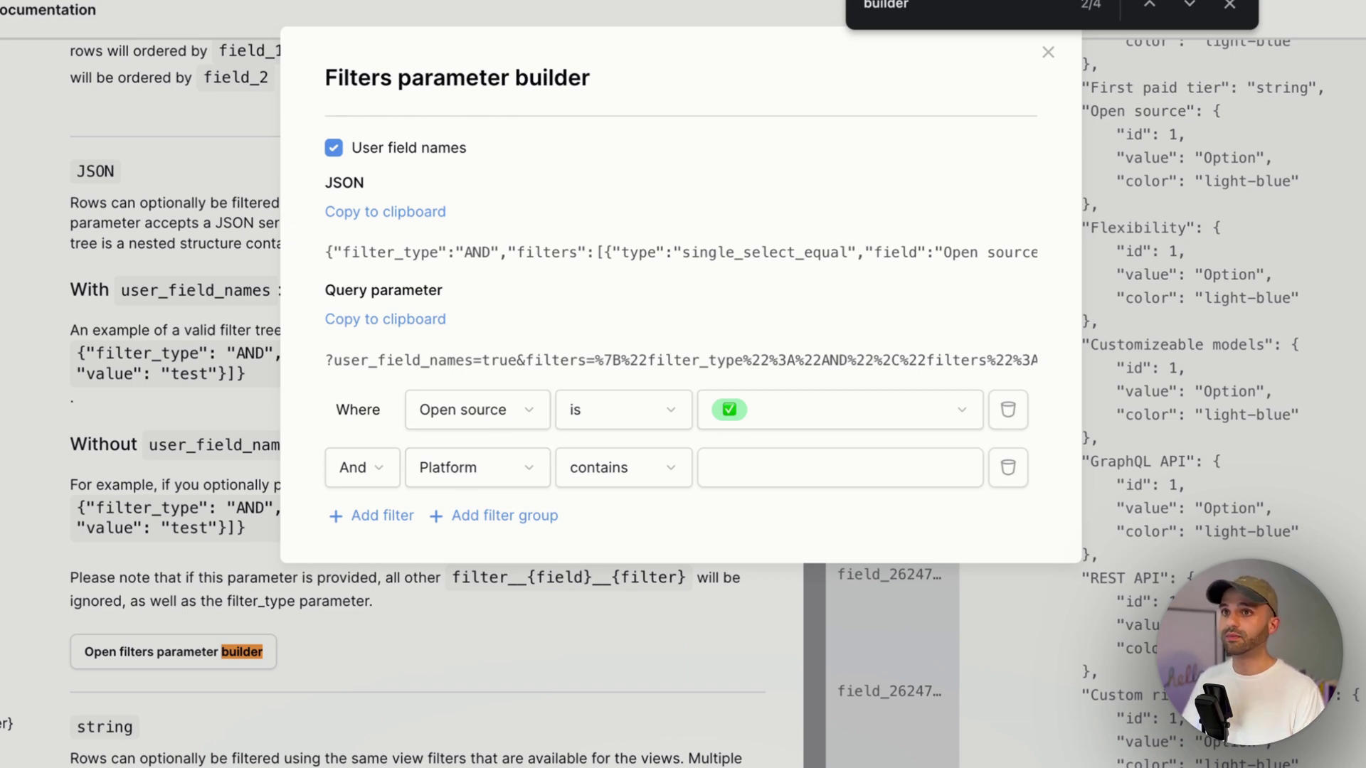
{"action": "left_click", "coordinate": [506, 467]}
{"action": "type", "text": "free"}
{"action": "left_click", "coordinate": [504, 510]}
{"action": "left_click", "coordinate": [748, 478]}
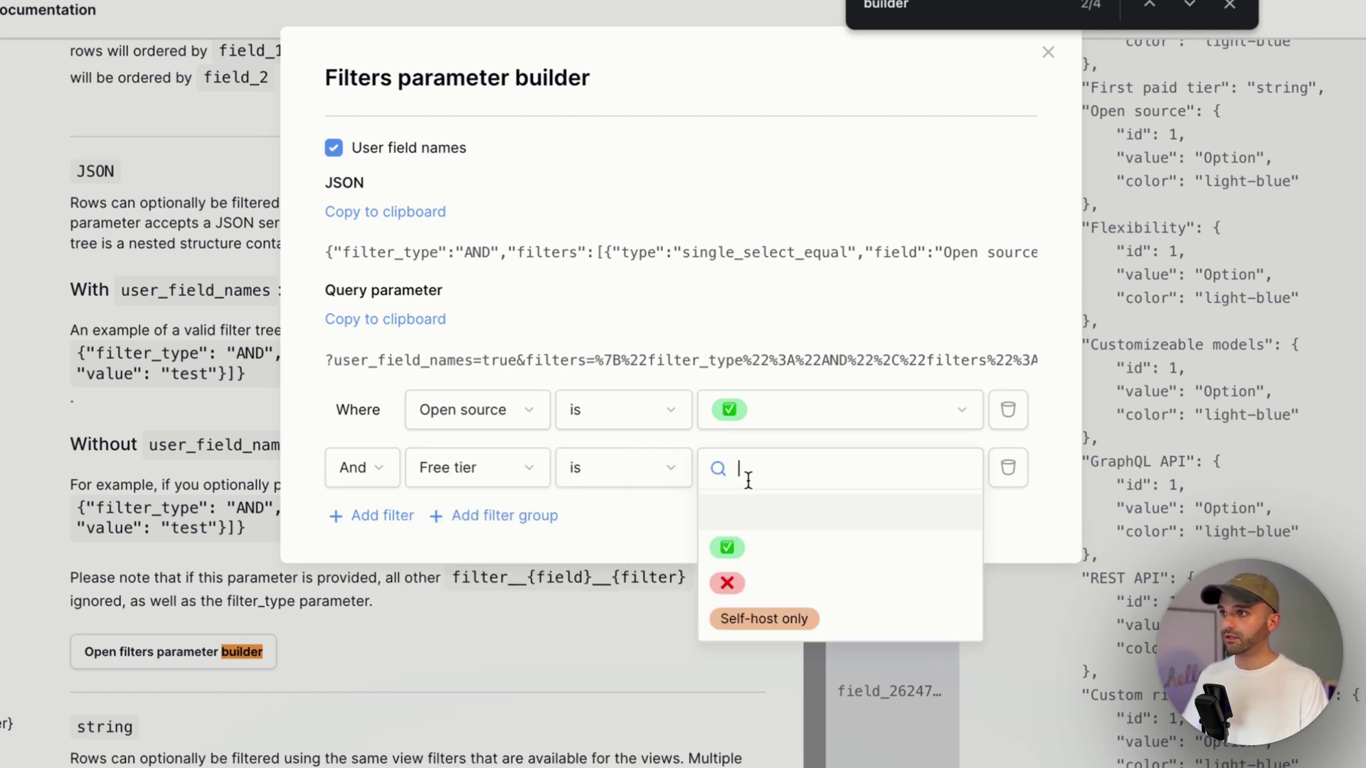
{"action": "left_click", "coordinate": [780, 560]}
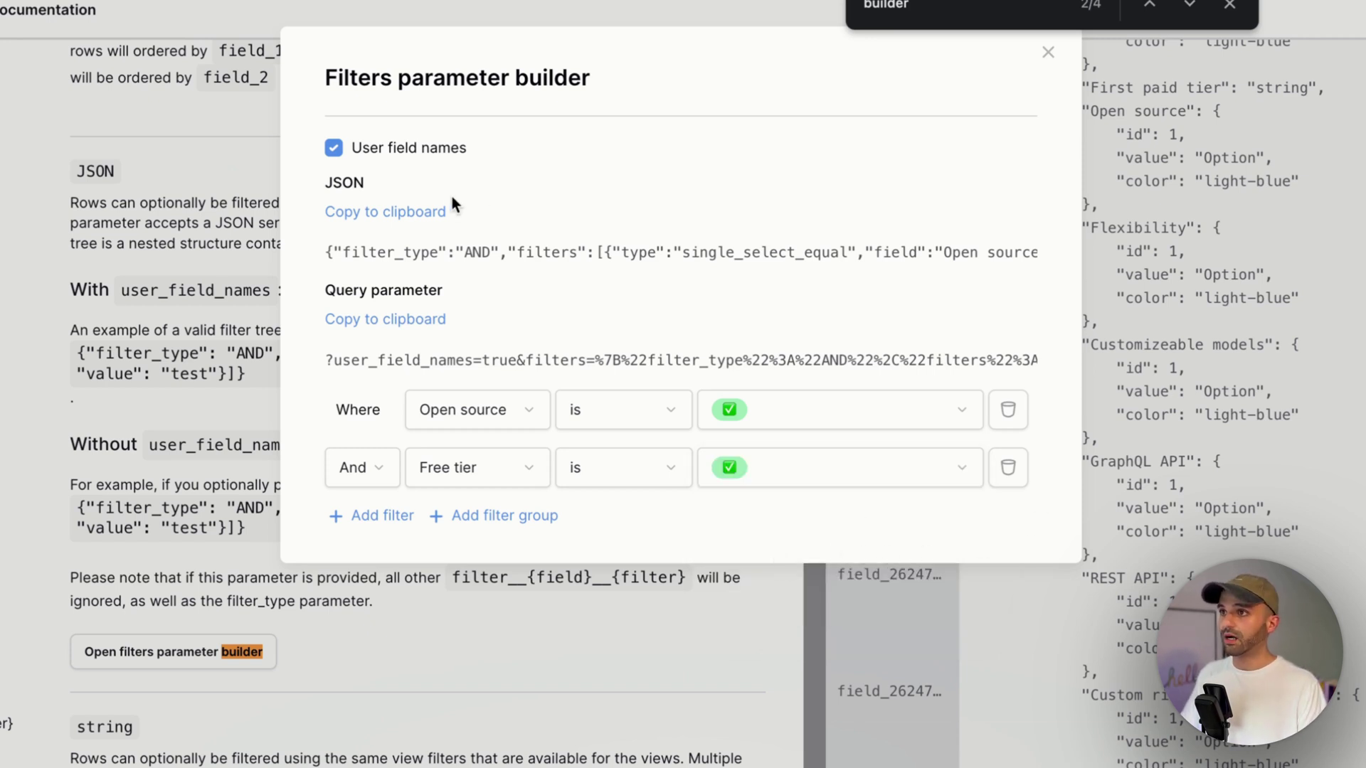
{"action": "left_click", "coordinate": [386, 211]}
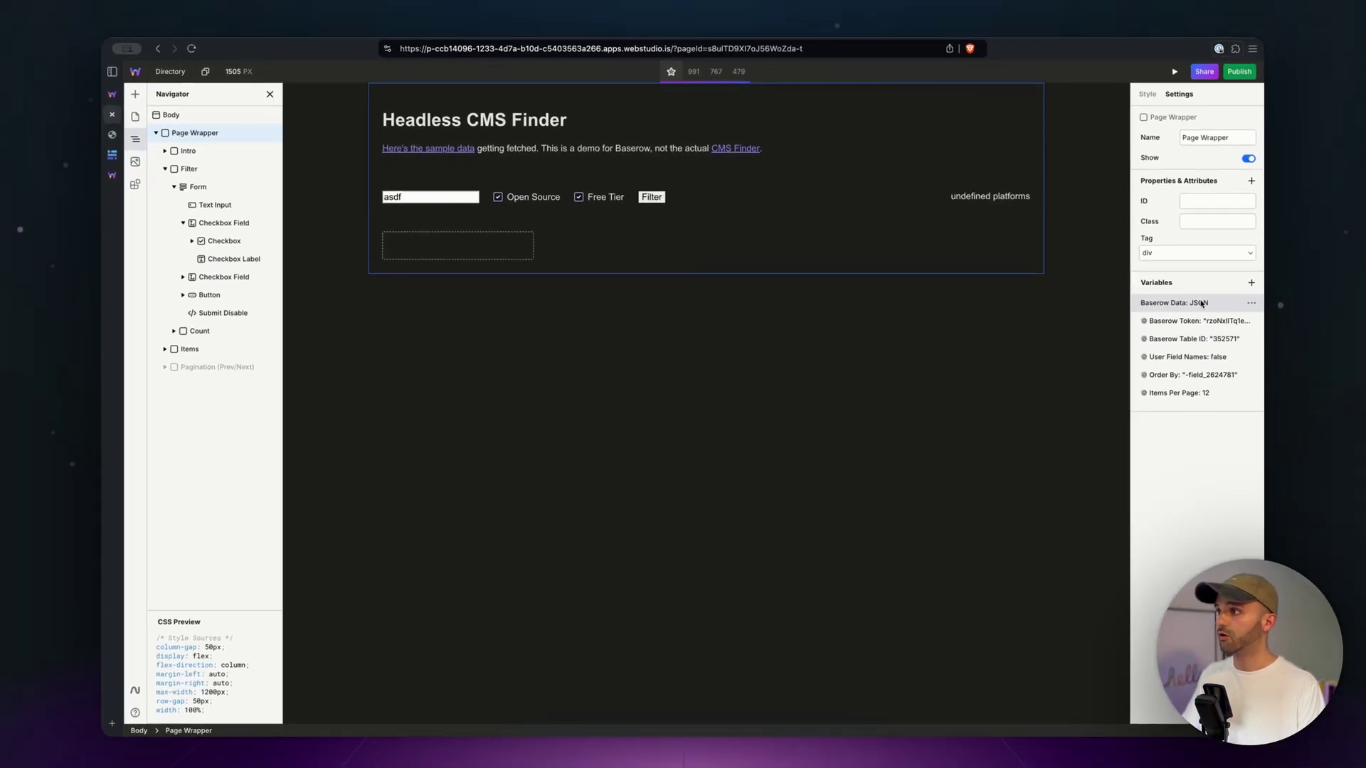
Step: Switch back to Webstudio and insert the copied filter JSON after filters= in the Baserow Data variable's URL expression
{"action": "left_click", "coordinate": [1253, 300]}
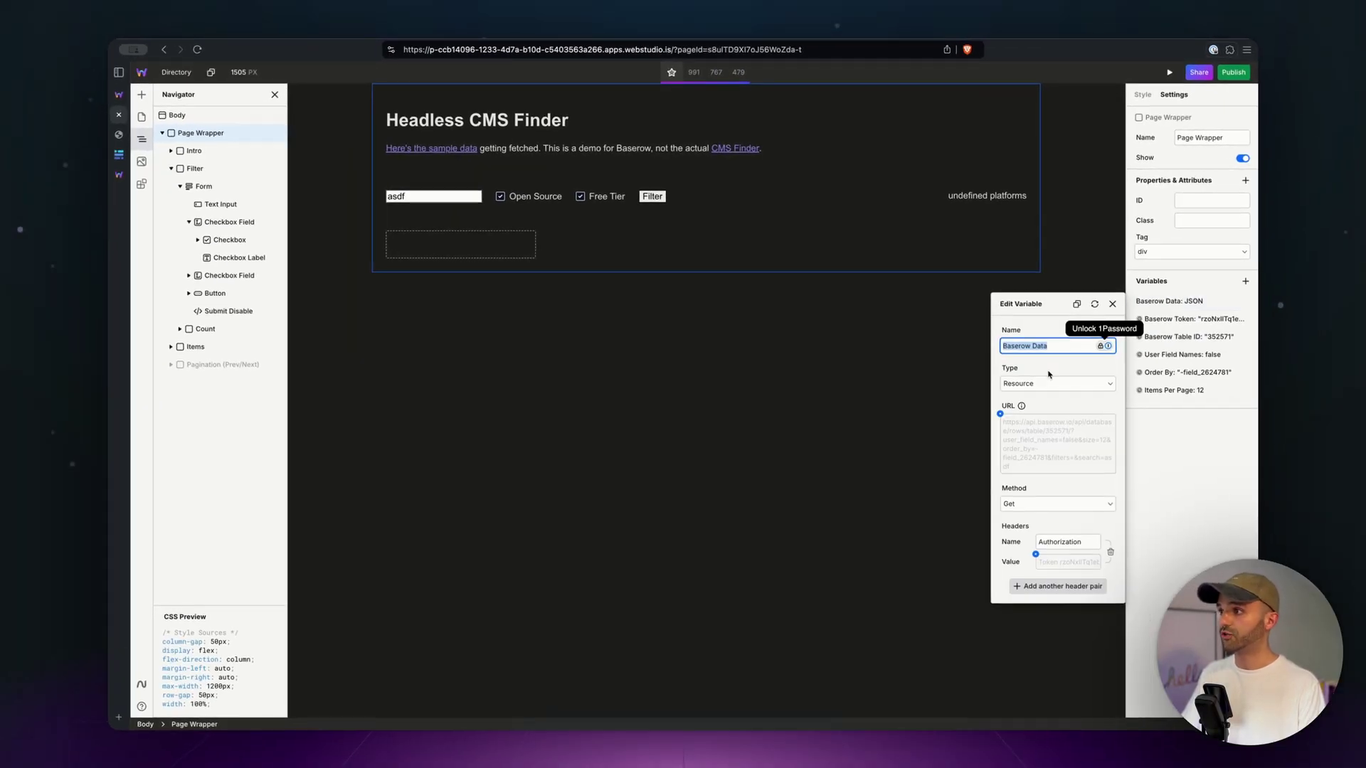
{"action": "left_click", "coordinate": [1000, 413]}
{"action": "left_click", "coordinate": [973, 586]}
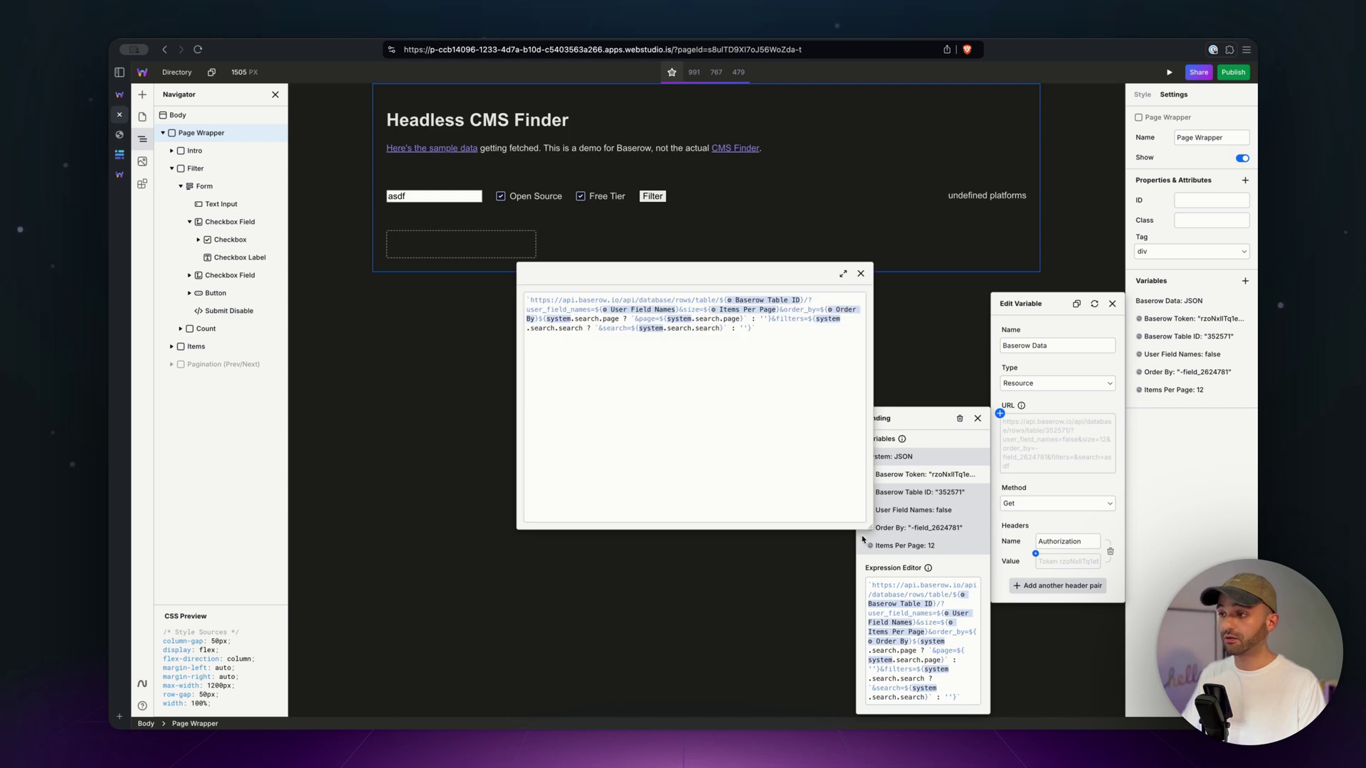
{"action": "left_click_drag", "start_coordinate": [867, 528], "coordinate": [1082, 649]}
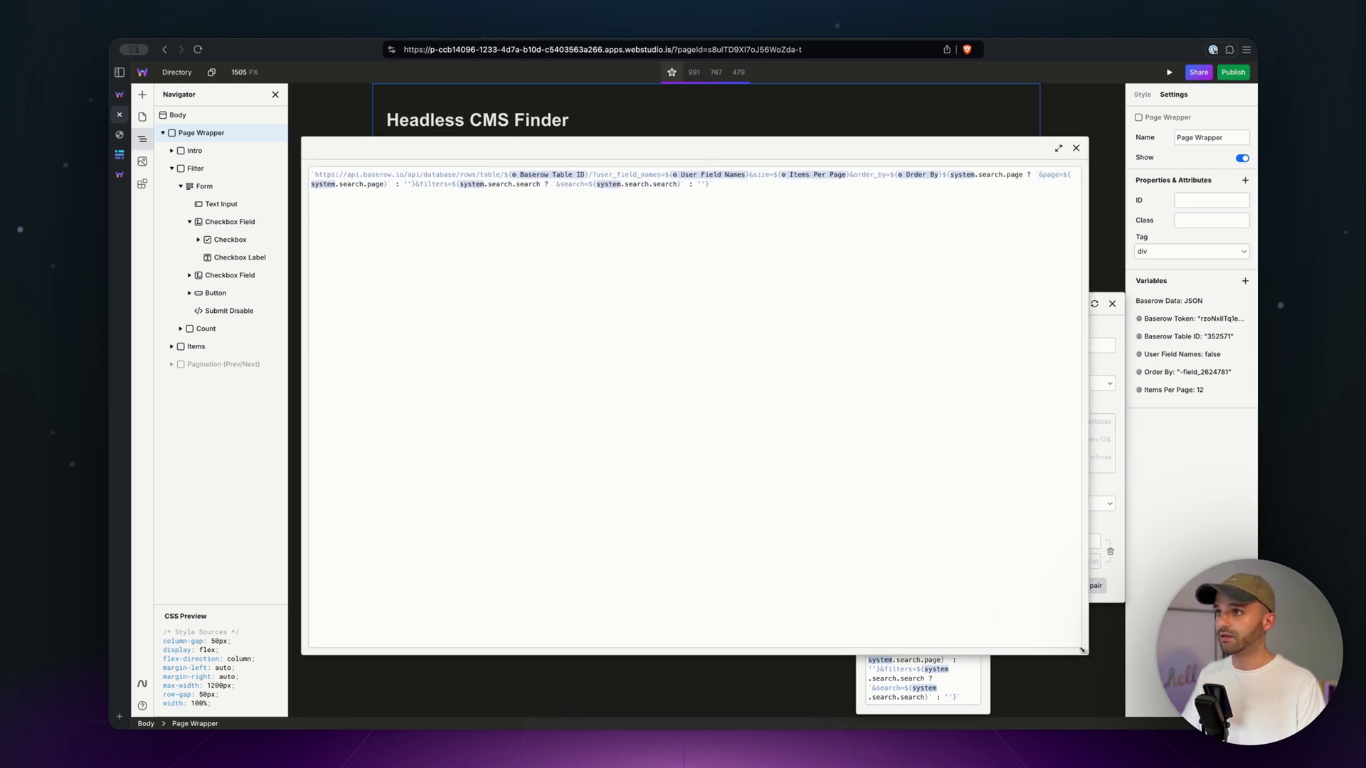
{"action": "left_click", "coordinate": [451, 185]}
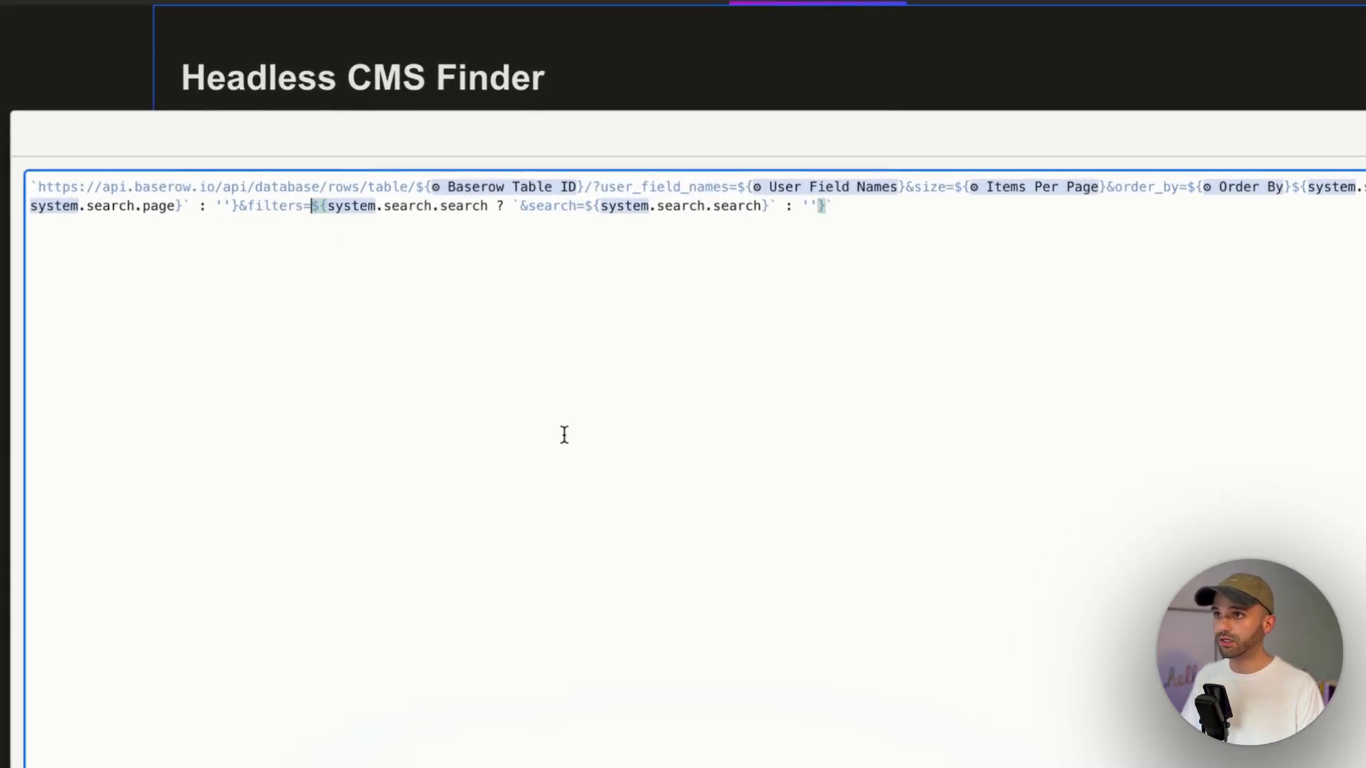
{"action": "key", "text": "ctrl+v"}
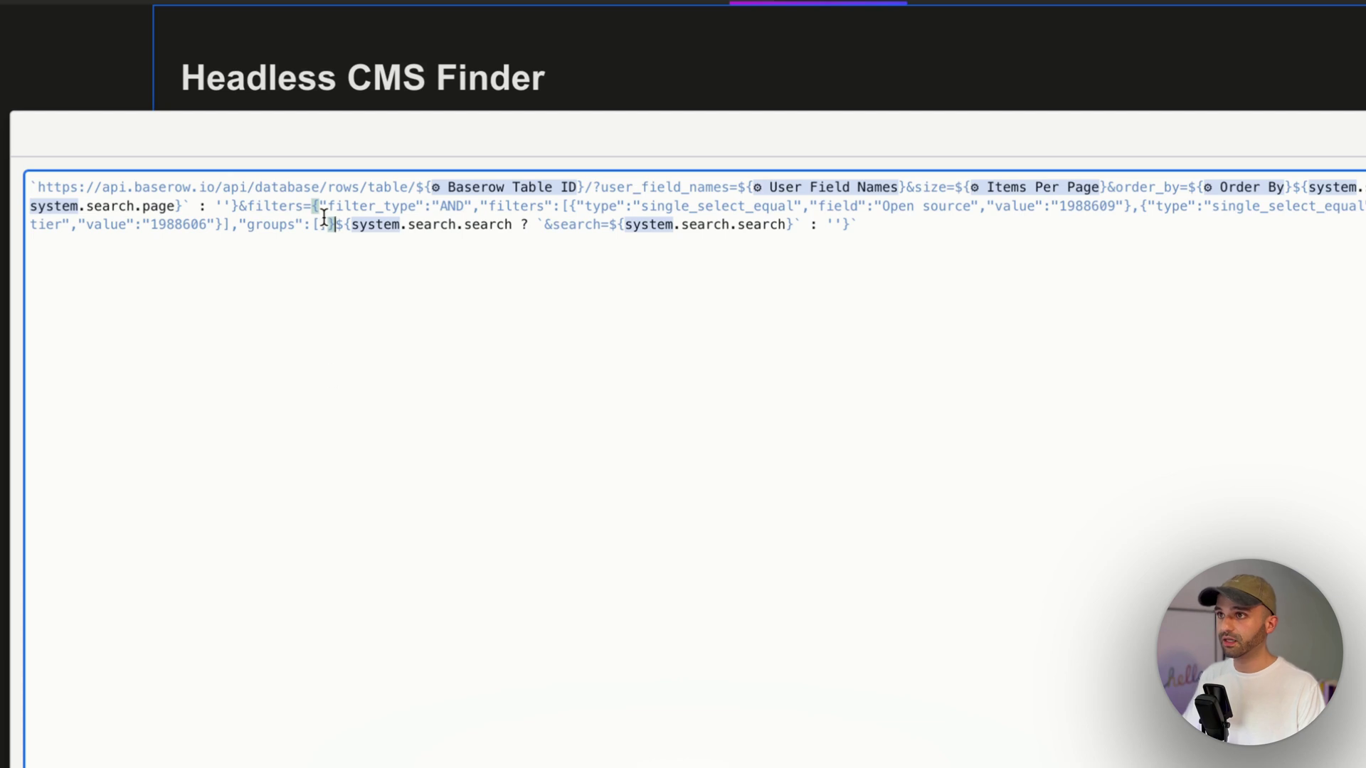
{"action": "left_click", "coordinate": [455, 367]}
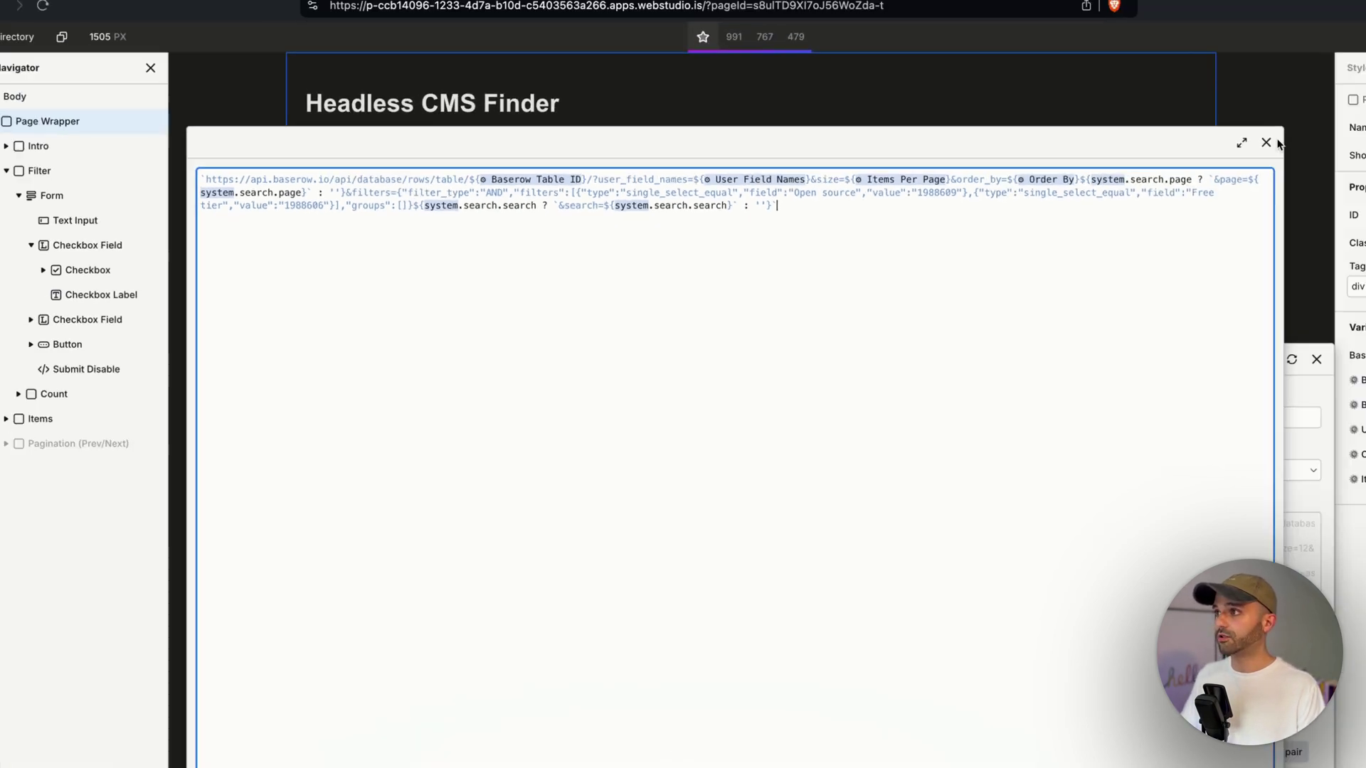
Step: Close the expression editor, refresh the Baserow Data resource and inspect its returned value
{"action": "left_click", "coordinate": [1267, 141]}
{"action": "left_click", "coordinate": [1091, 330]}
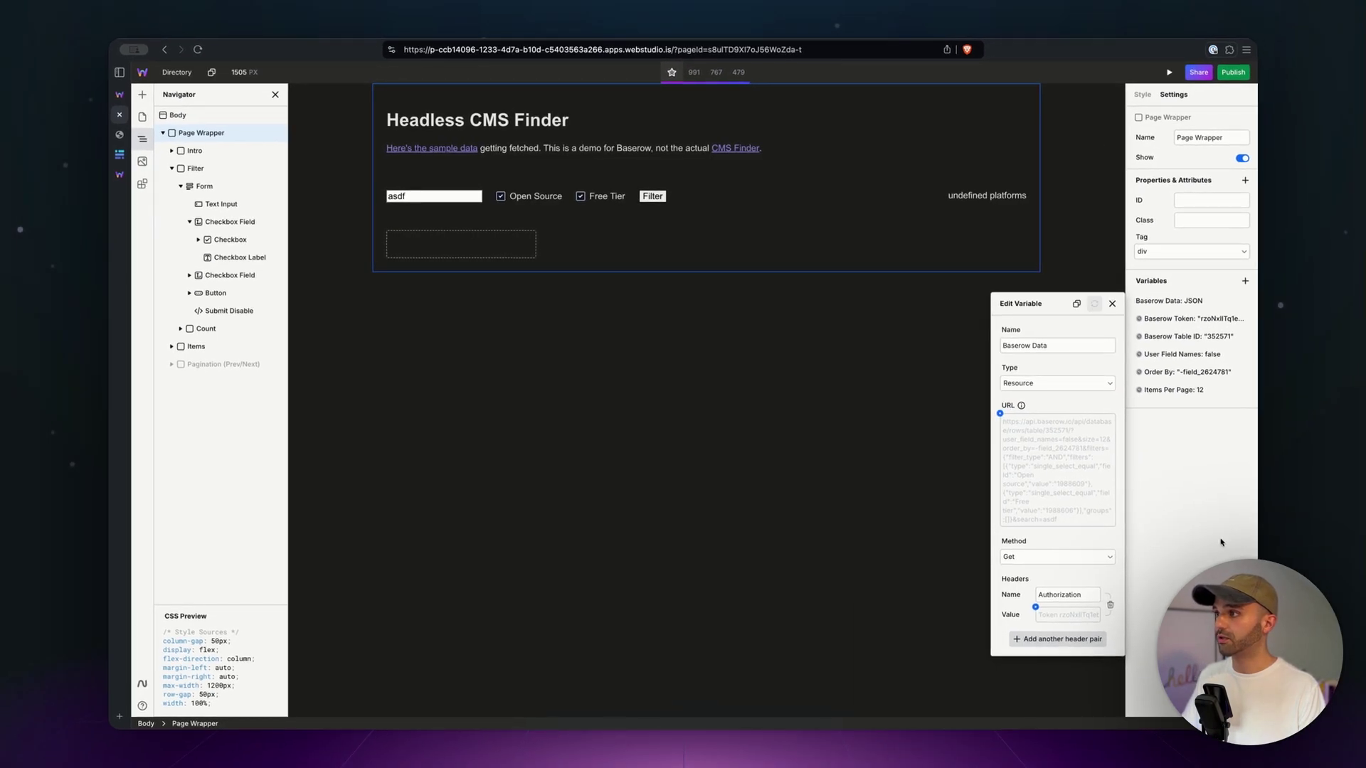
{"action": "left_click", "coordinate": [1076, 304]}
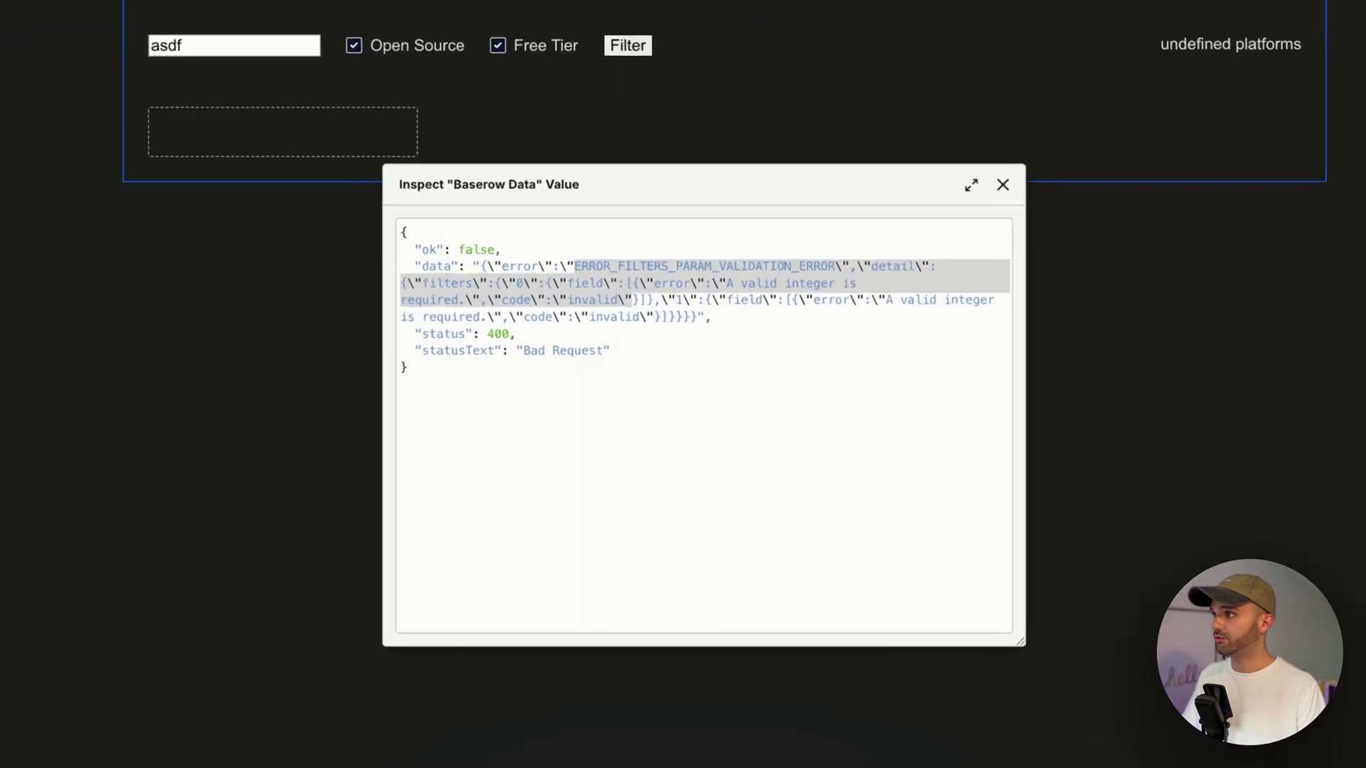
{"action": "left_click", "coordinate": [700, 349]}
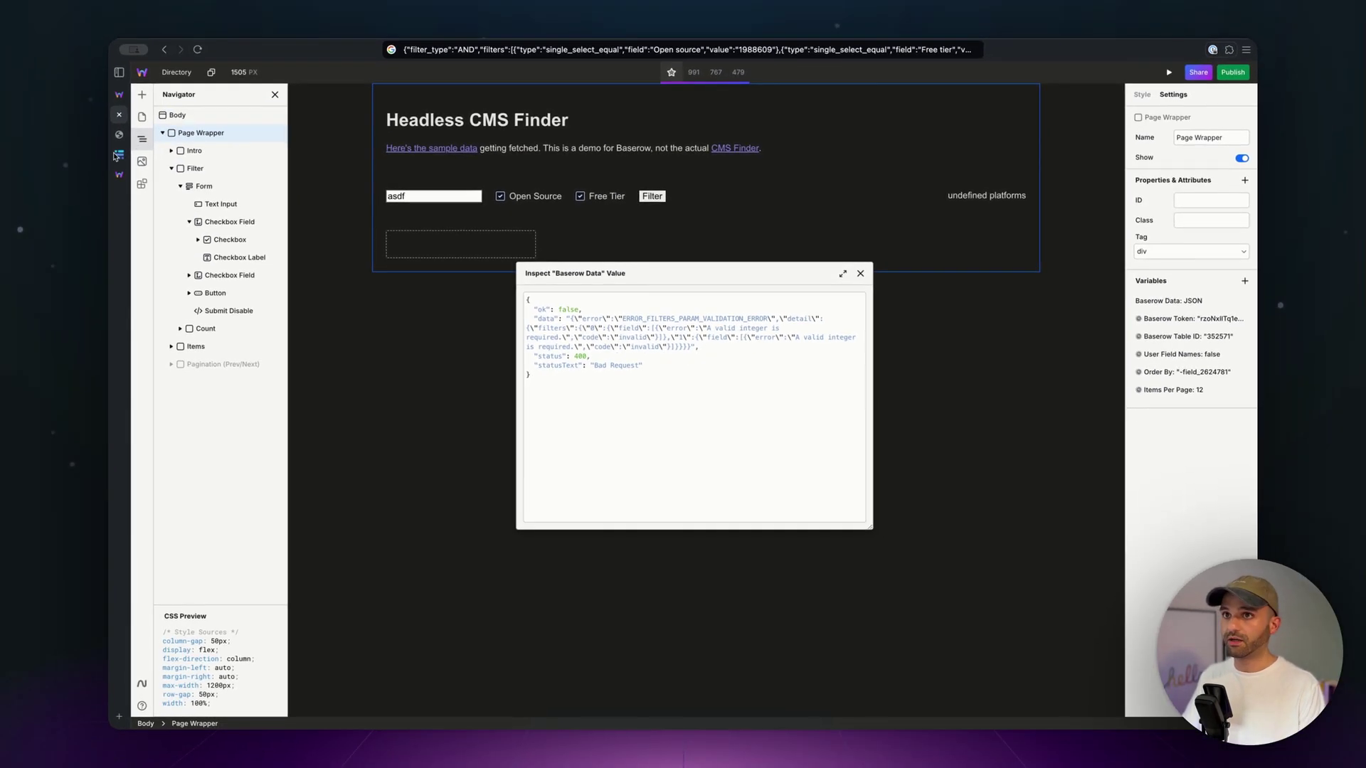
Step: Return to the Baserow API documentation, turn off User field names in the filters builder and check the field ID in the JSON
{"action": "left_click", "coordinate": [117, 155]}
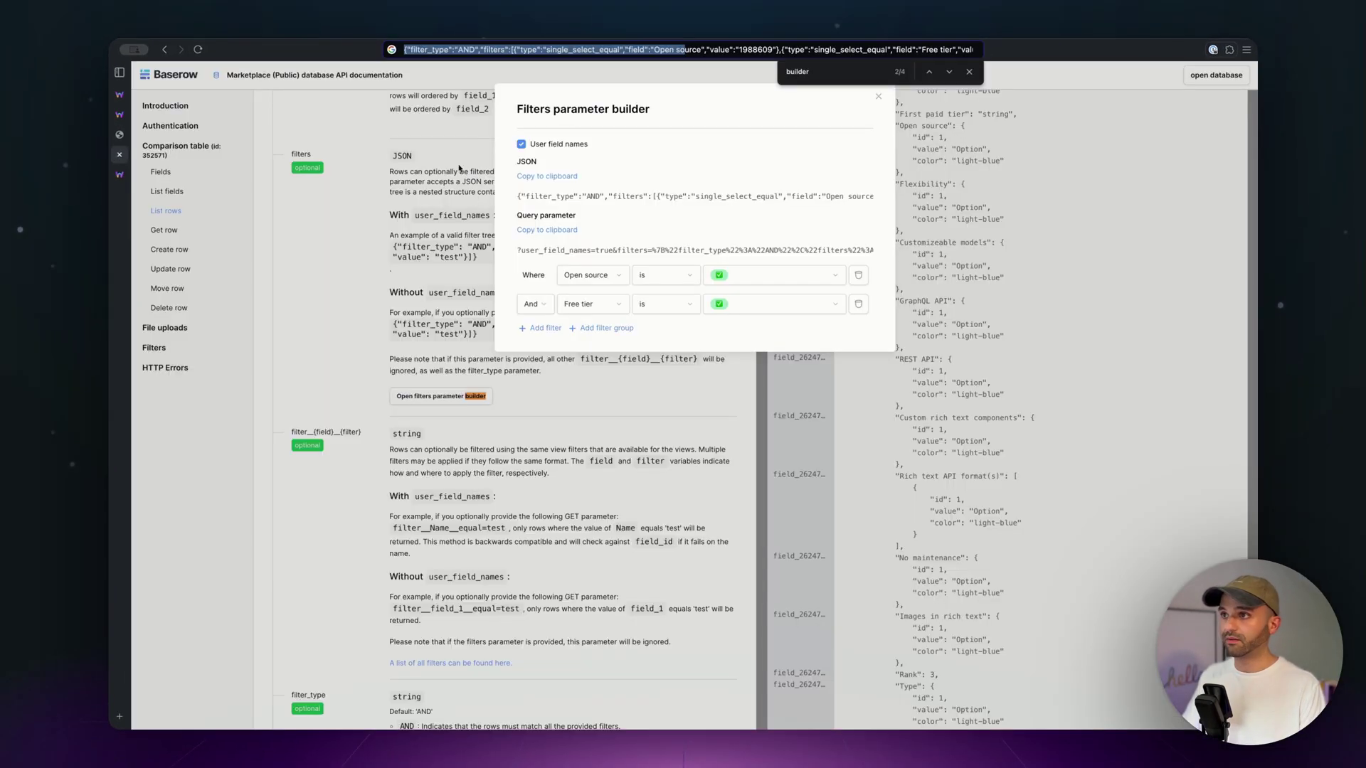
{"action": "left_click", "coordinate": [522, 145]}
{"action": "scroll", "coordinate": [679, 198], "scroll_direction": "right", "scroll_amount": 5}
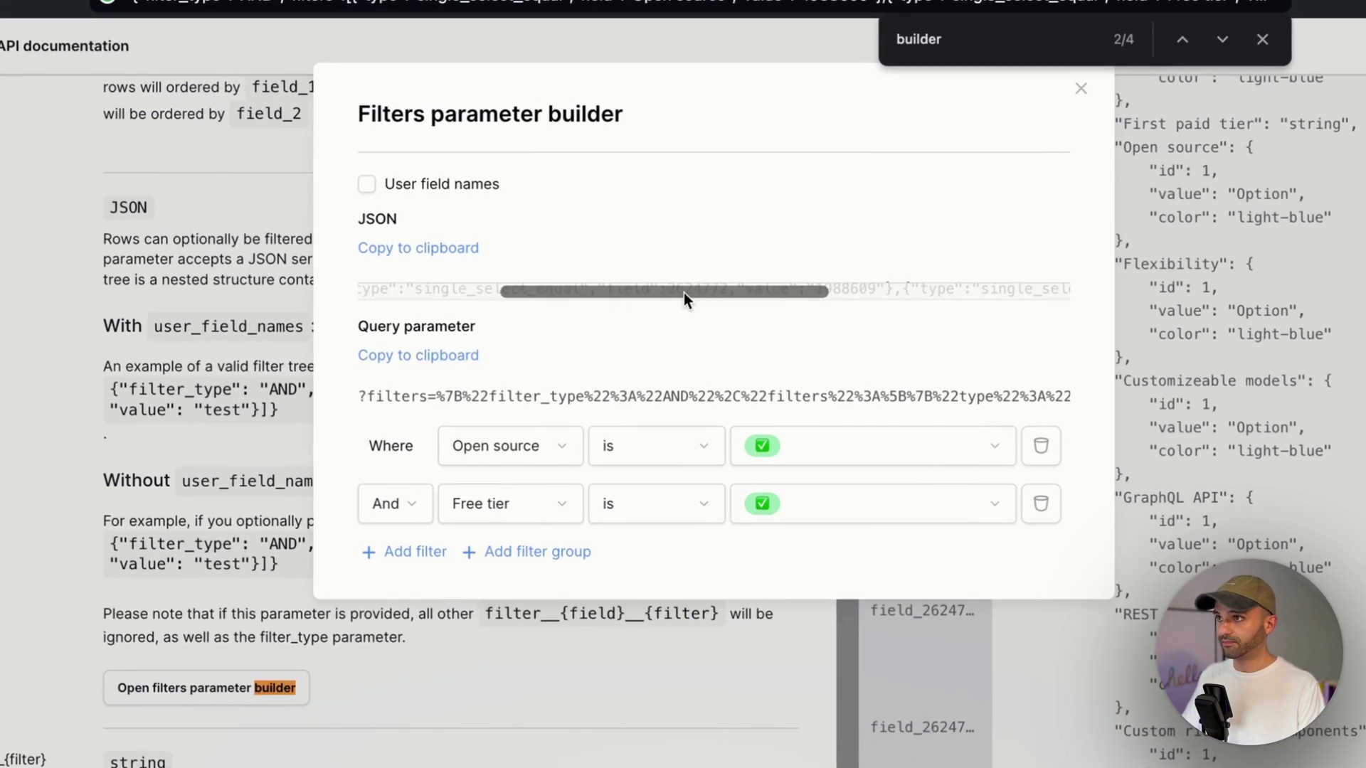
{"action": "double_click", "coordinate": [638, 288]}
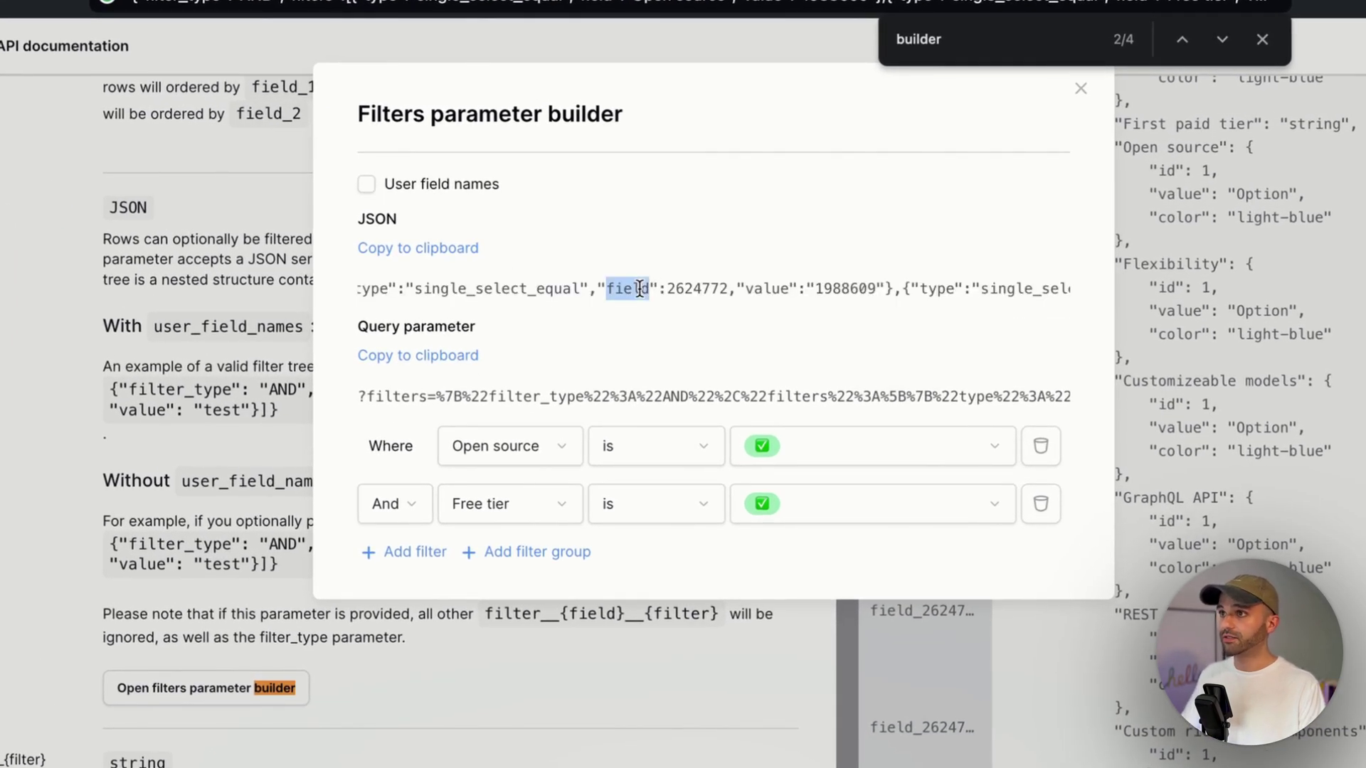
{"action": "double_click", "coordinate": [704, 288]}
Step: Compare the field reference in the JSON with User field names on and off, and copy the JSON with the option off
{"action": "left_click", "coordinate": [366, 184]}
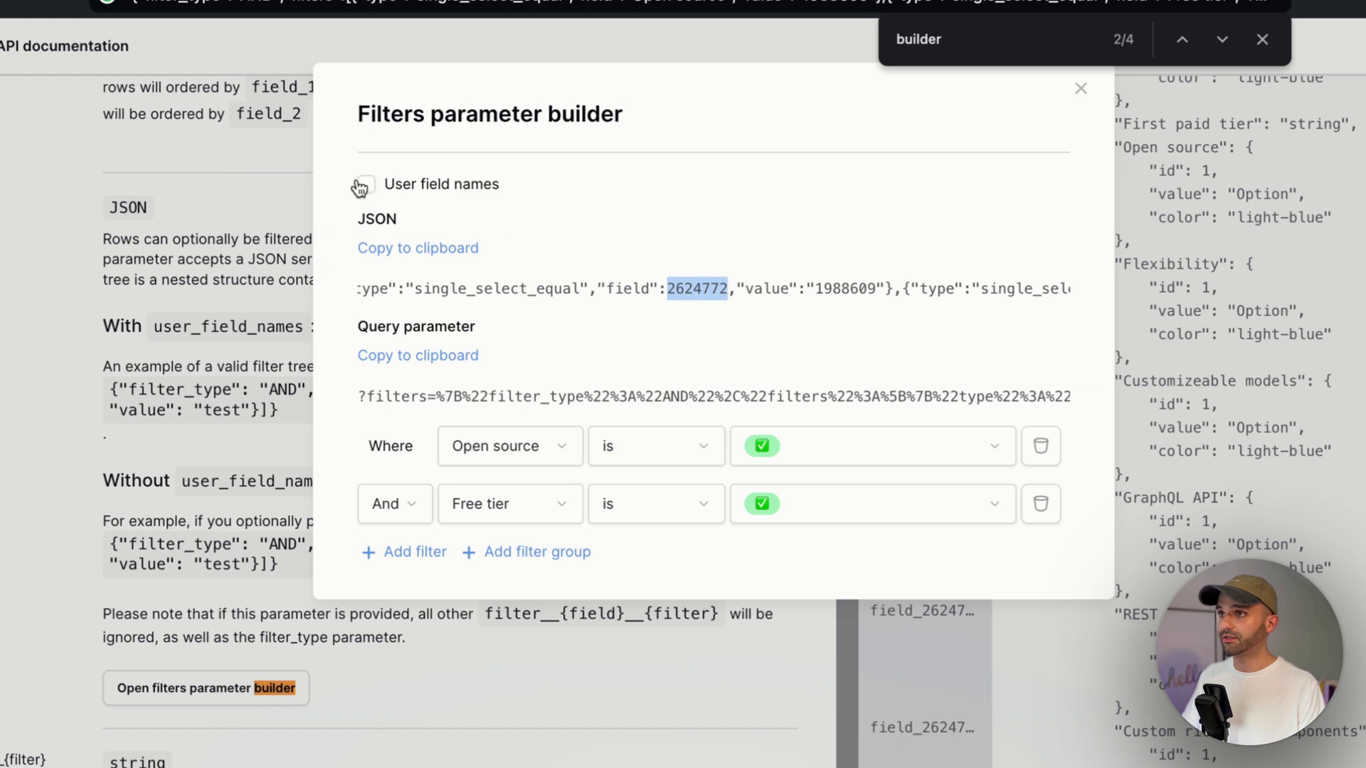
{"action": "left_click_drag", "start_coordinate": [671, 288], "coordinate": [773, 292]}
{"action": "left_click", "coordinate": [366, 185]}
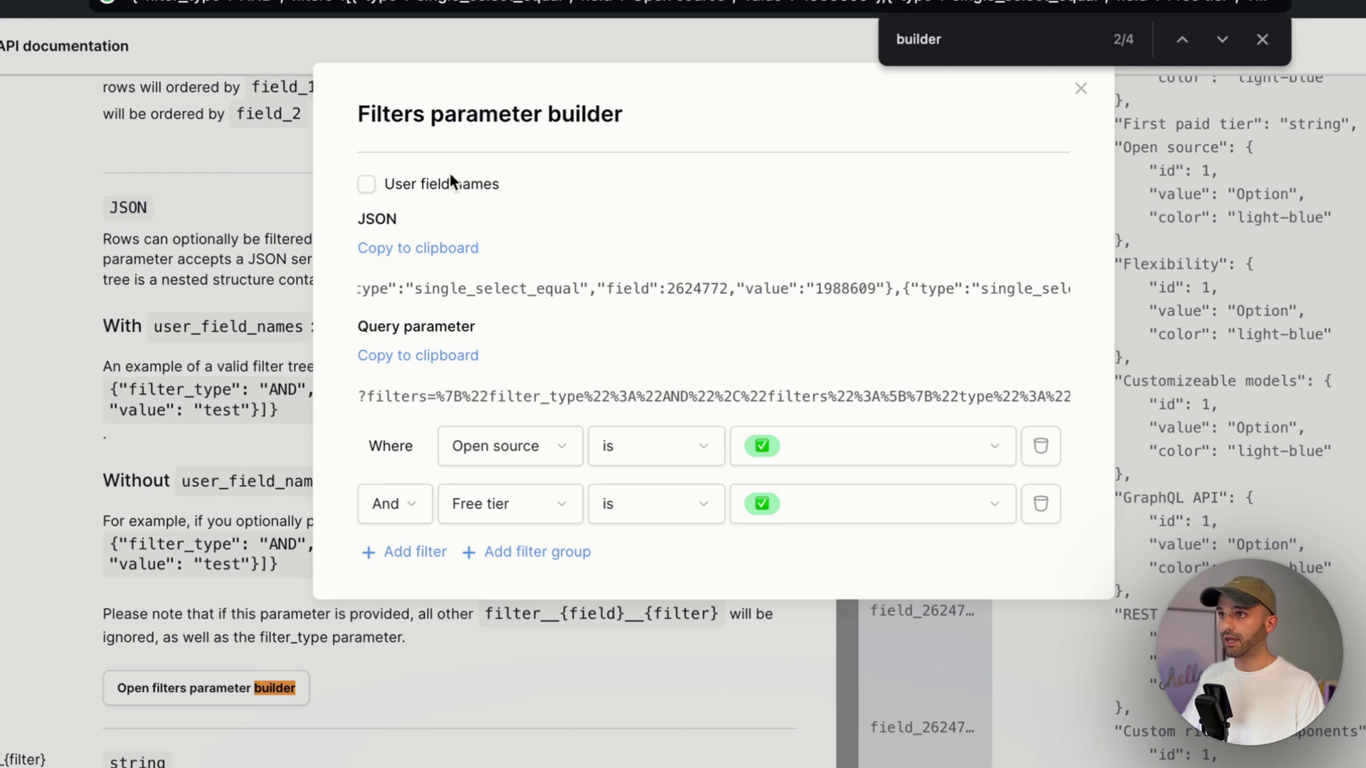
{"action": "left_click", "coordinate": [430, 248]}
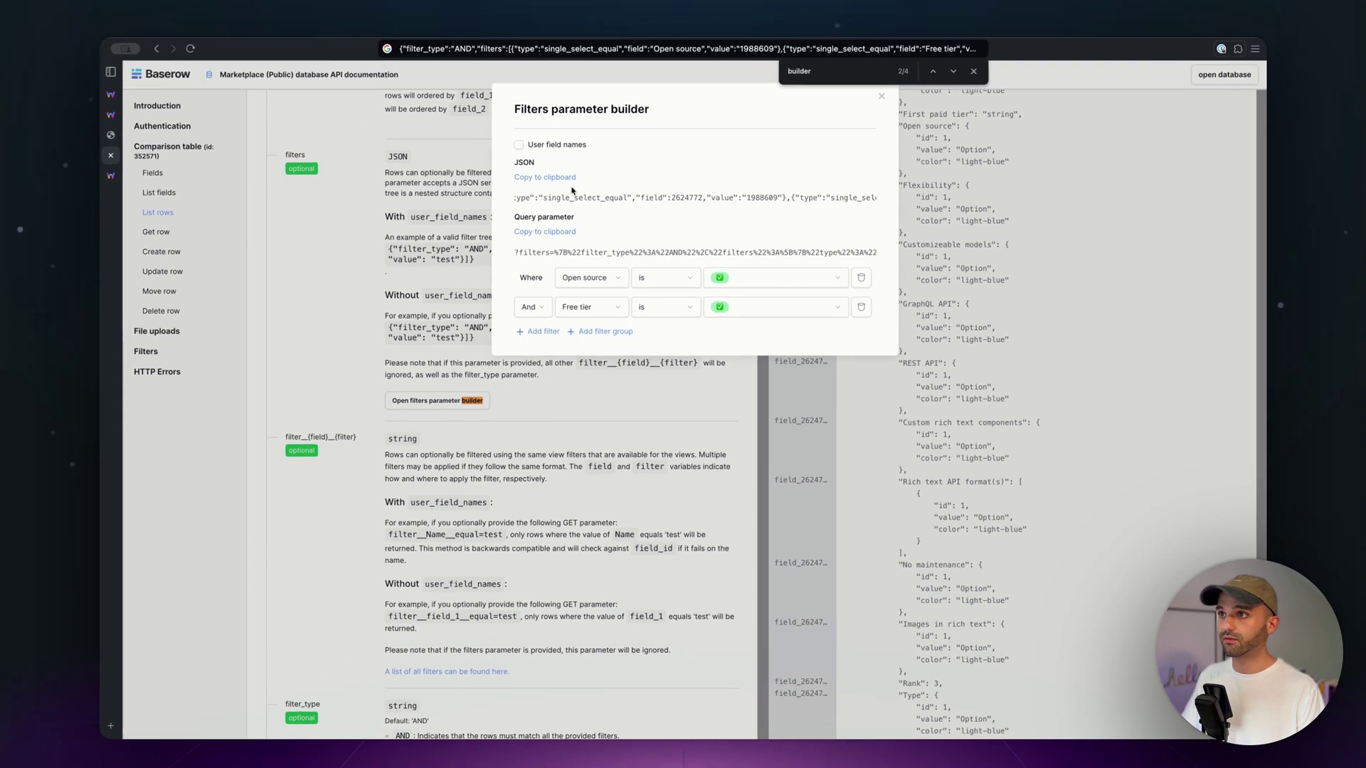
Step: In Webstudio, replace the filter object after filters= in the Baserow Data URL expression with the field-ID JSON and inspect the returned data
{"action": "left_click", "coordinate": [119, 115]}
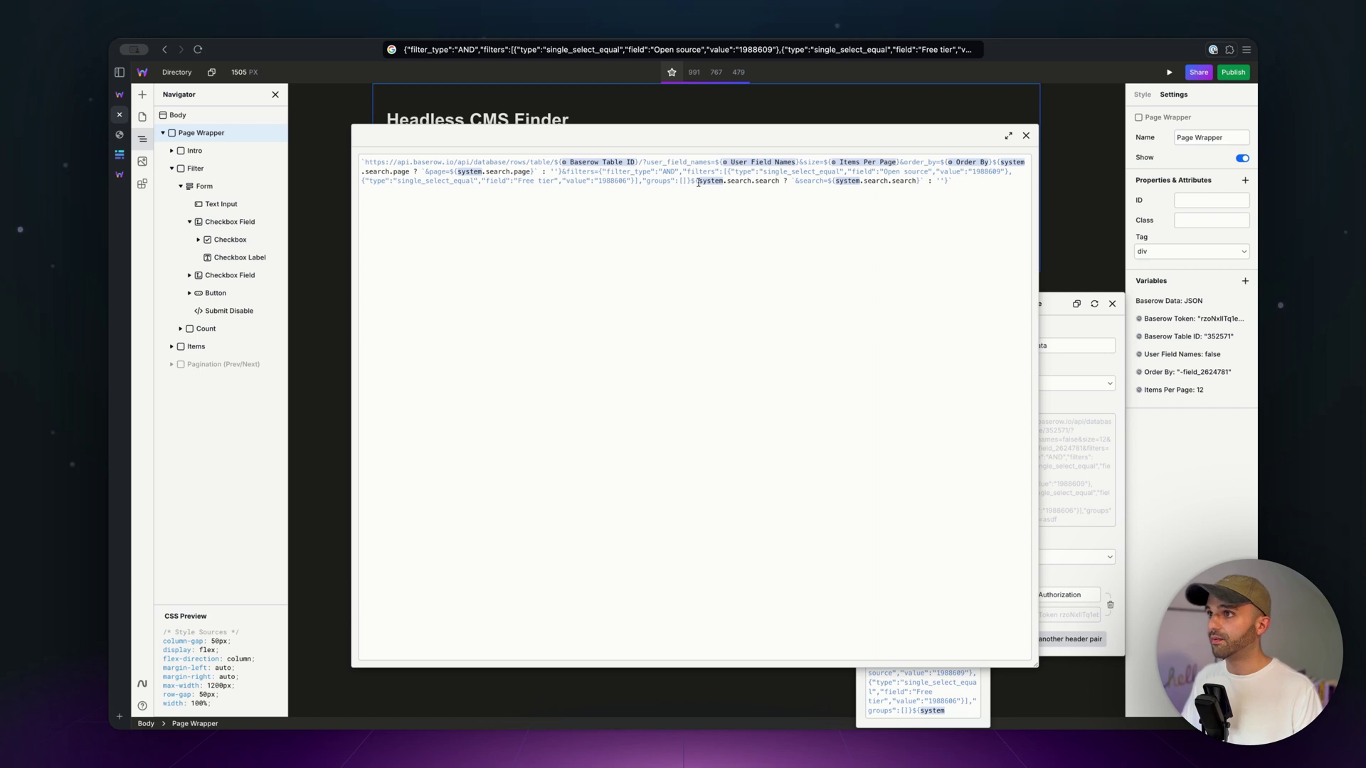
{"action": "left_click", "coordinate": [601, 171]}
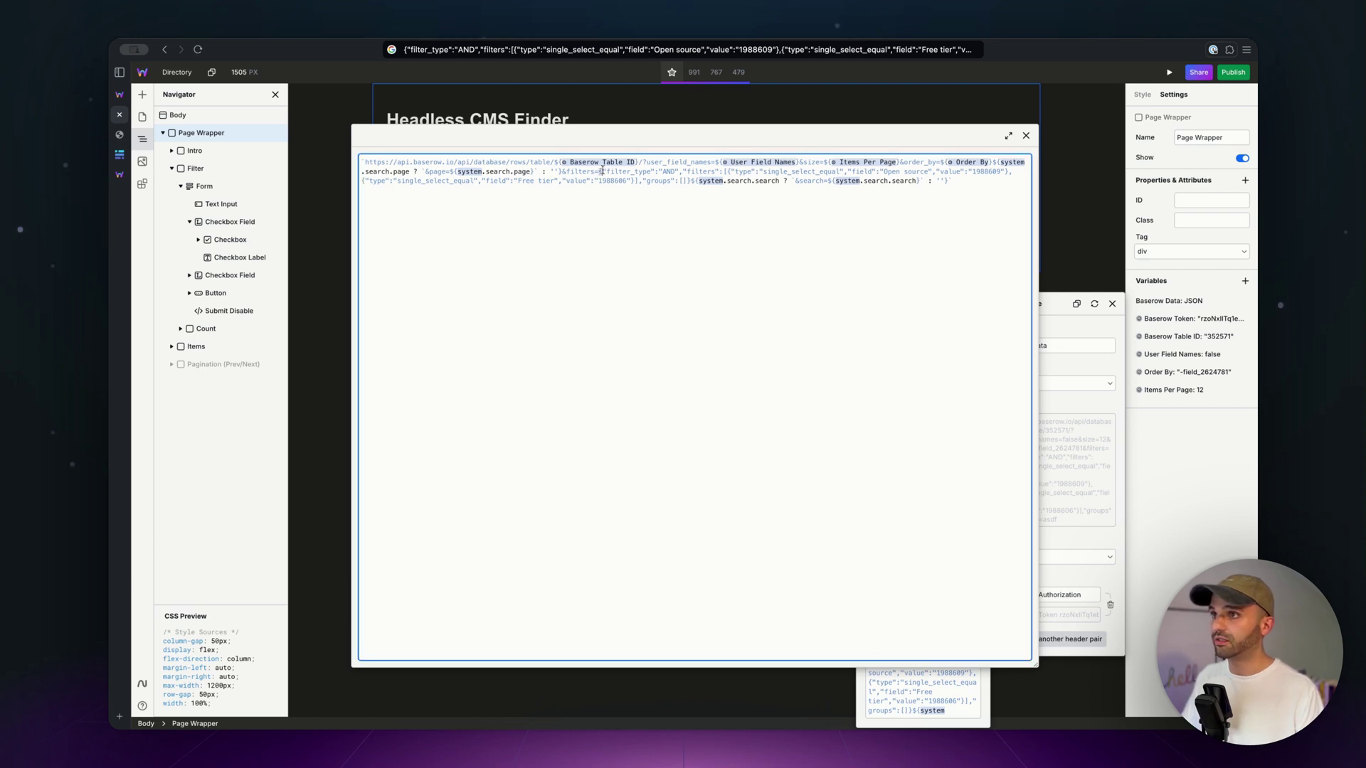
{"action": "left_click_drag", "start_coordinate": [596, 172], "coordinate": [690, 184]}
{"action": "key", "text": "super+v"}
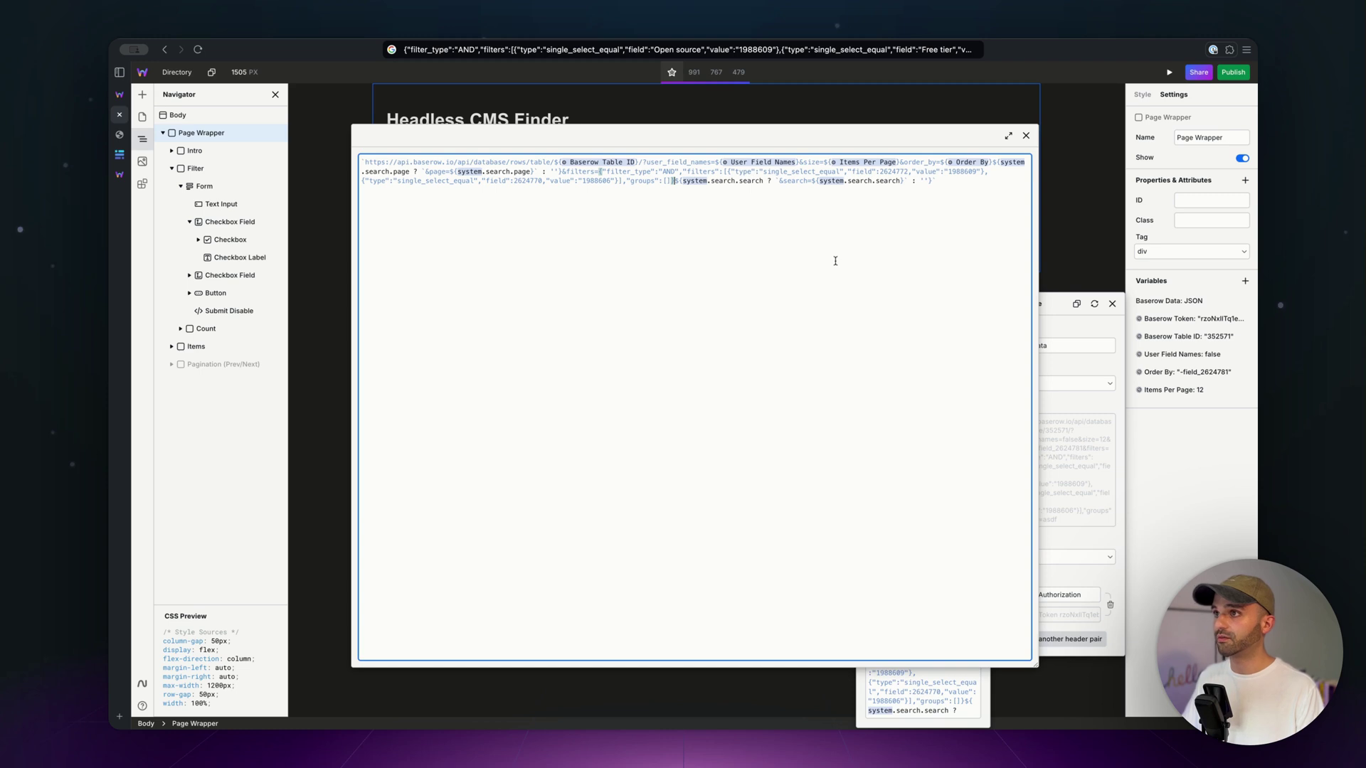
{"action": "left_click", "coordinate": [1025, 135]}
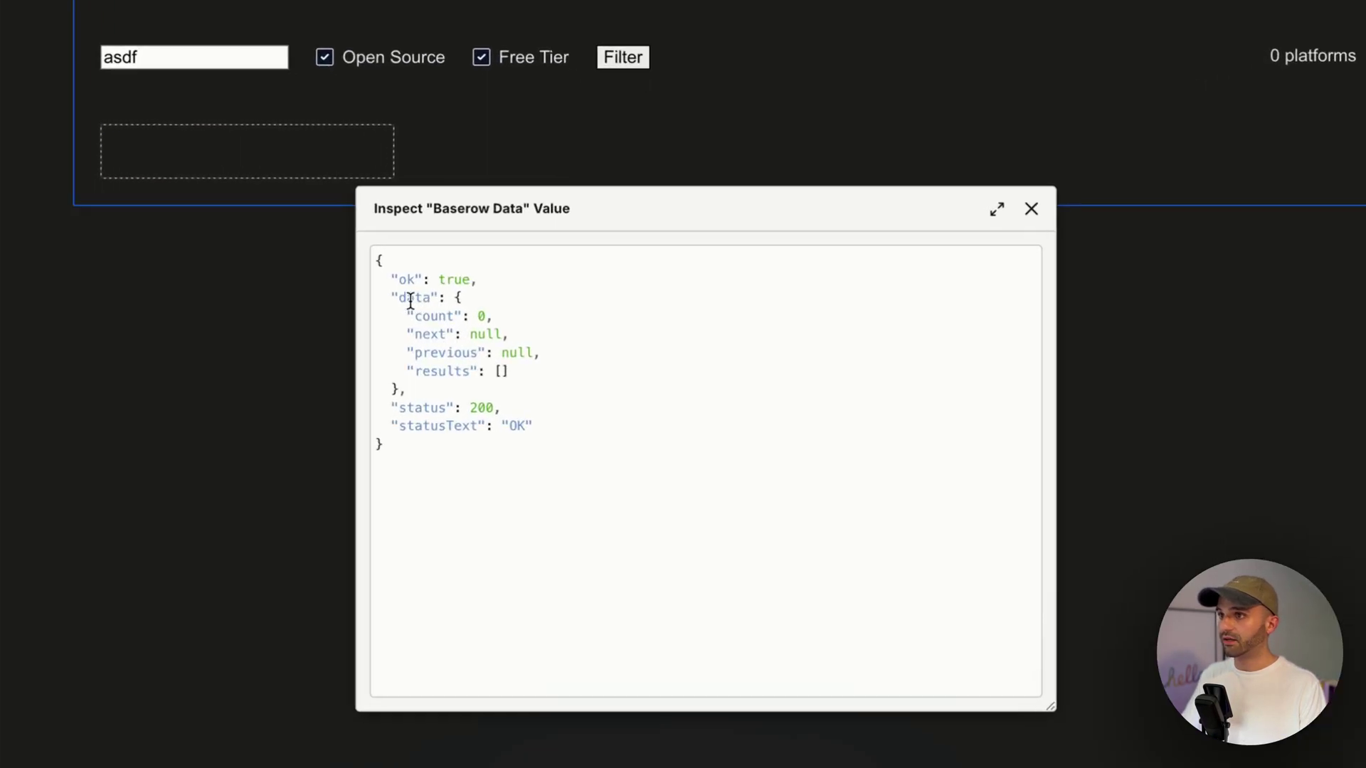
{"action": "left_click_drag", "start_coordinate": [541, 319], "coordinate": [598, 385]}
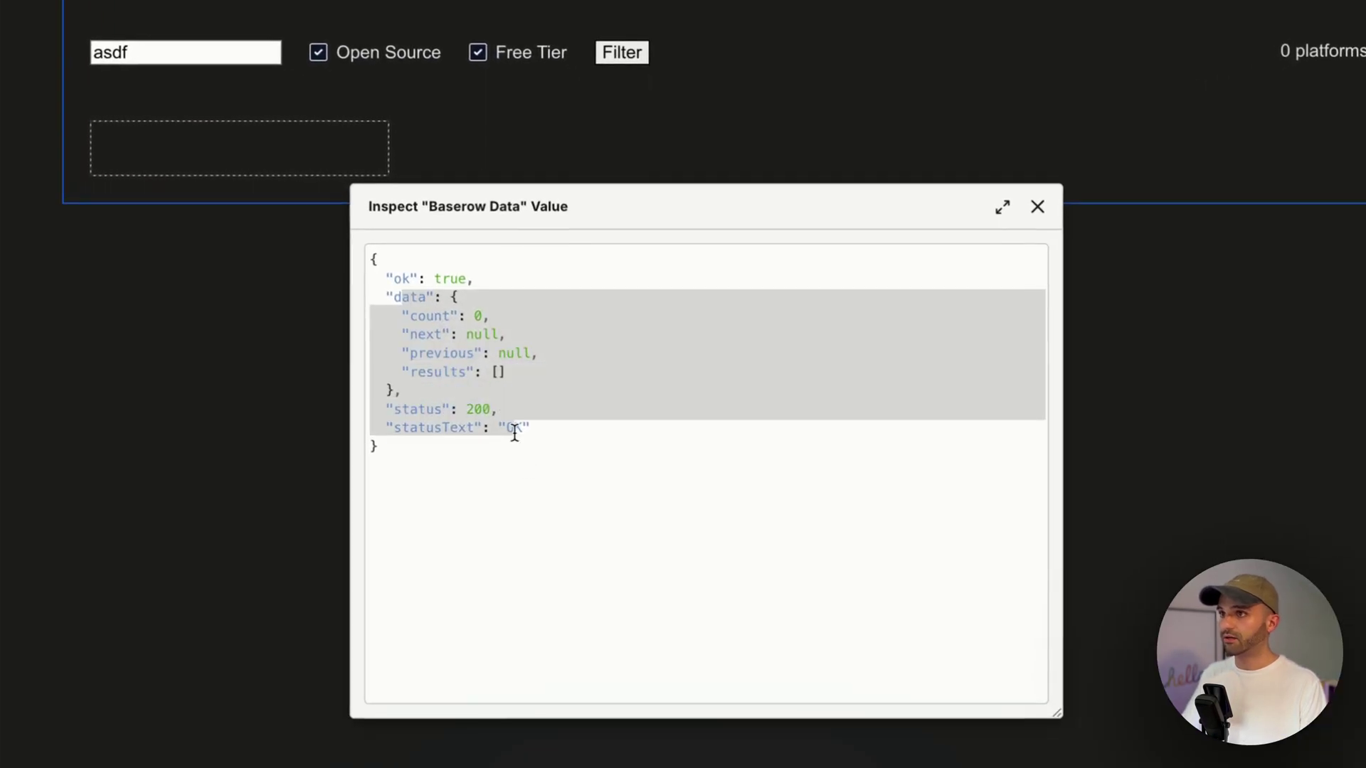
{"action": "left_click", "coordinate": [1037, 208]}
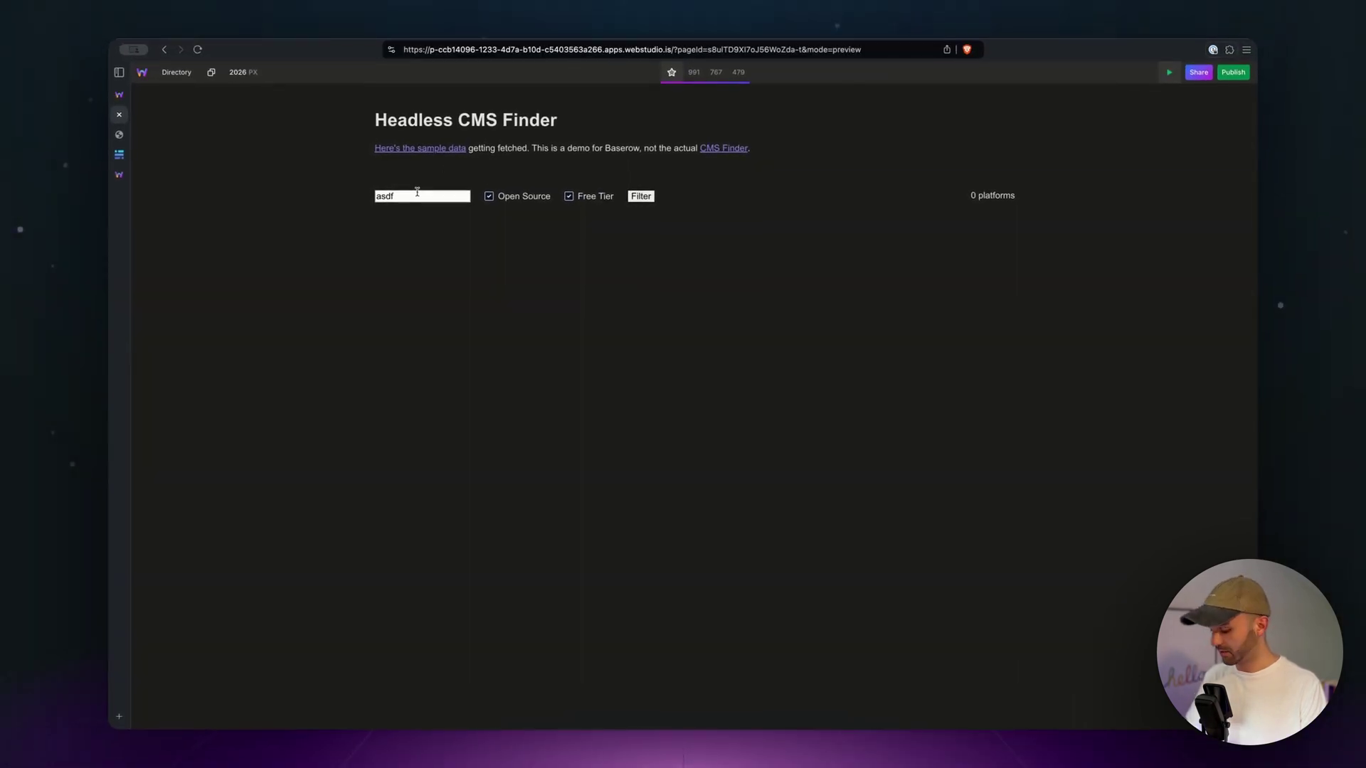
Step: Clear the search text in the page preview, uncheck Open Source and Free Tier, and submit the filter form
{"action": "double_click", "coordinate": [416, 192]}
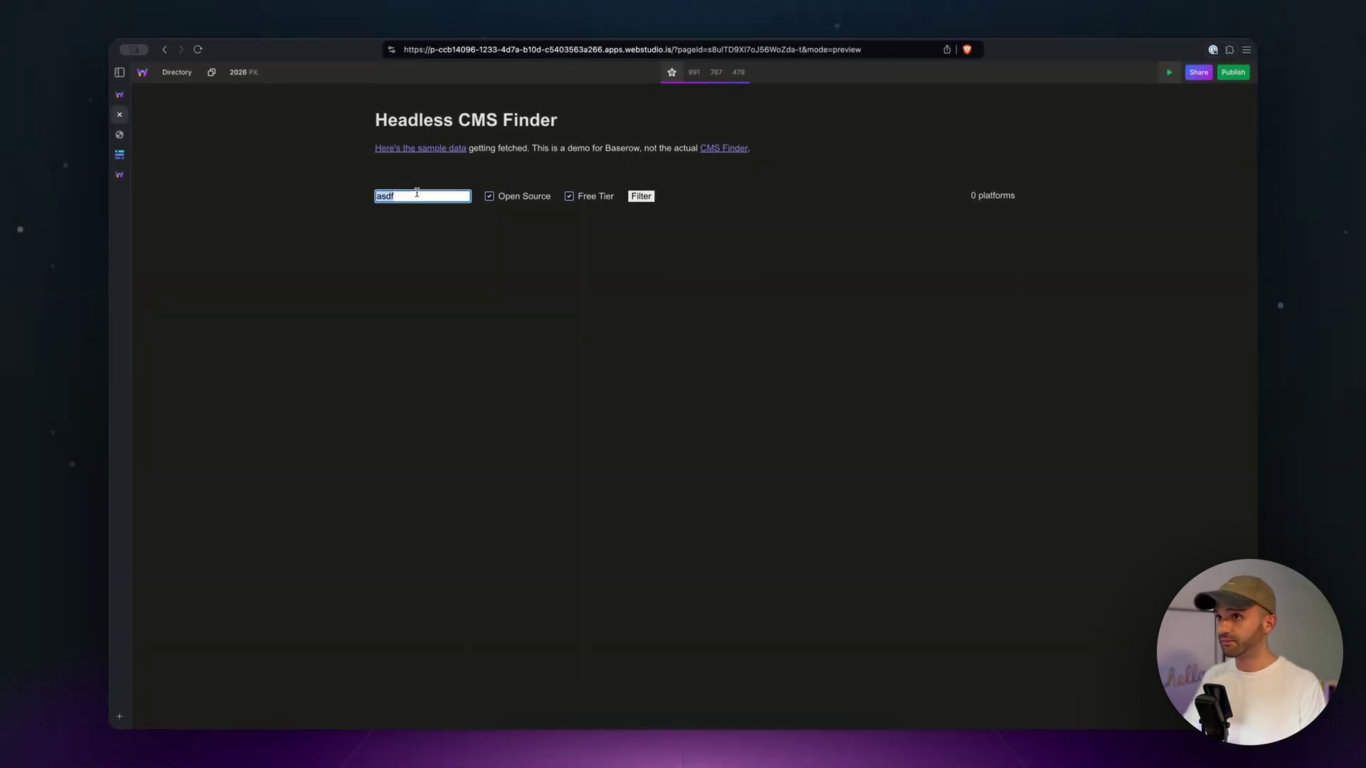
{"action": "key", "text": "BackSpace"}
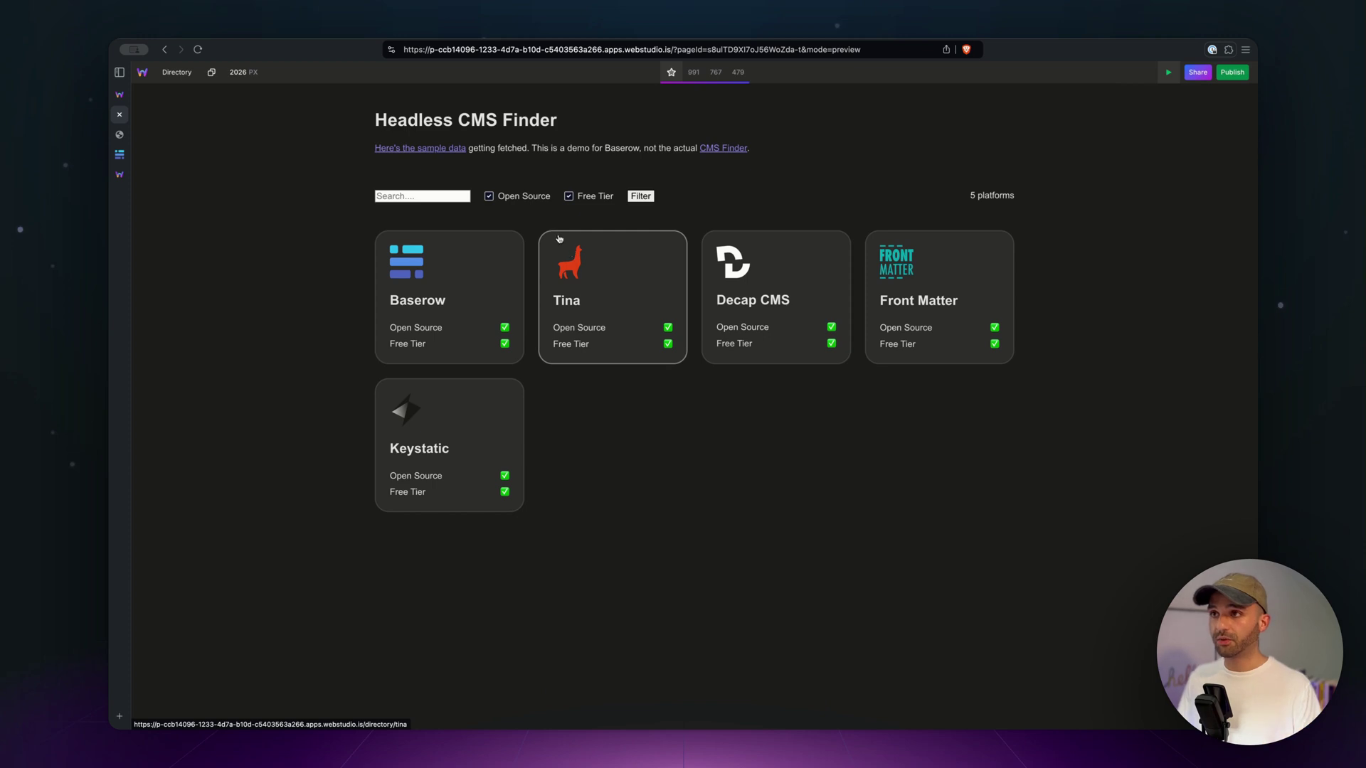
{"action": "left_click", "coordinate": [521, 197]}
{"action": "left_click", "coordinate": [582, 198]}
{"action": "left_click", "coordinate": [644, 196]}
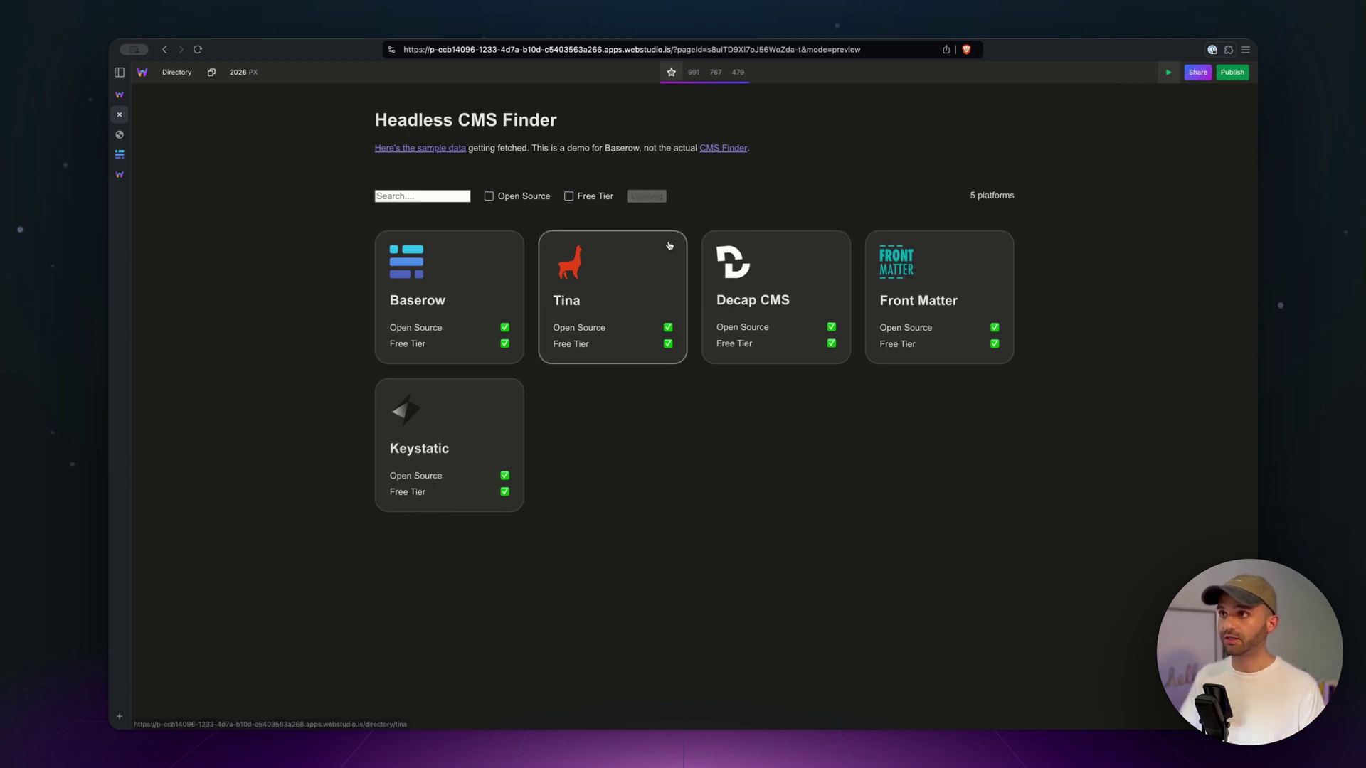
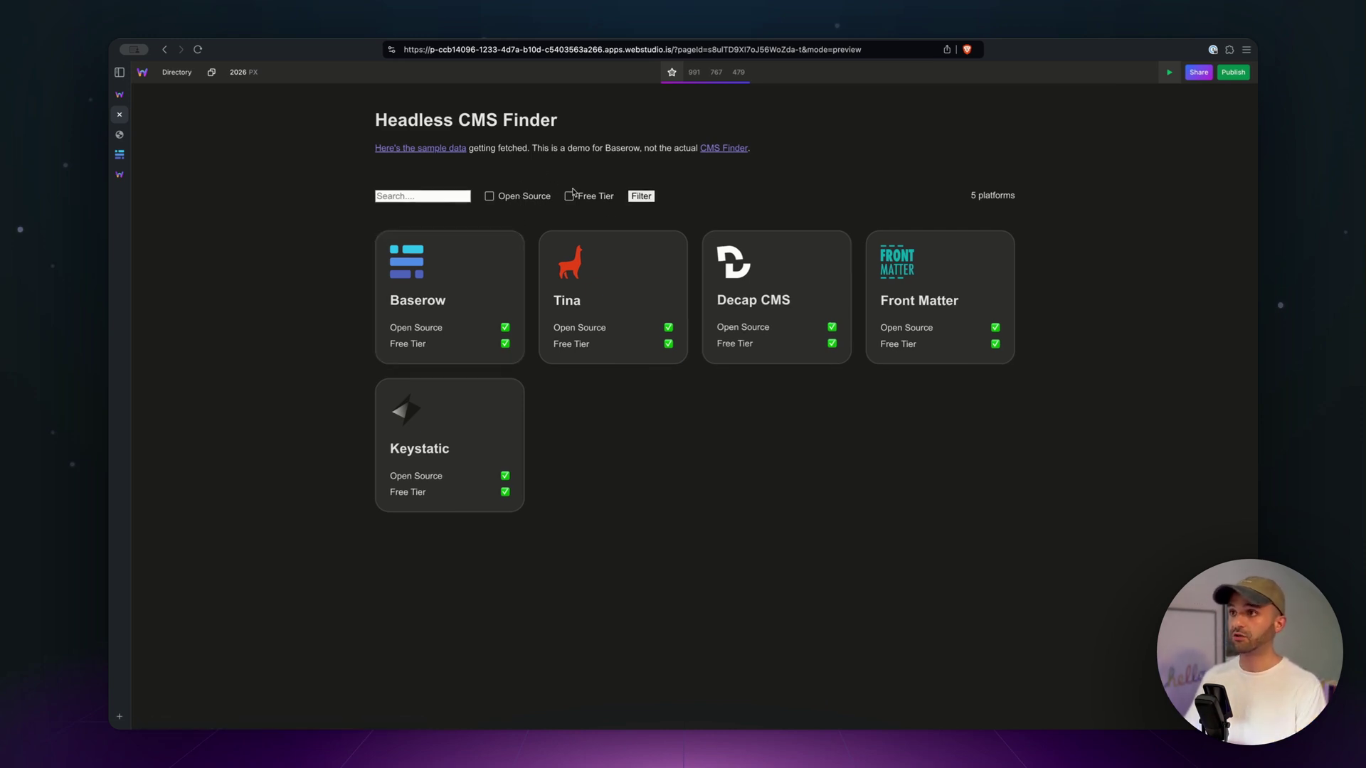
Step: Leave the preview and open the Page Wrapper's Baserow Data URL expression in an enlarged editor
{"action": "left_click", "coordinate": [1166, 74]}
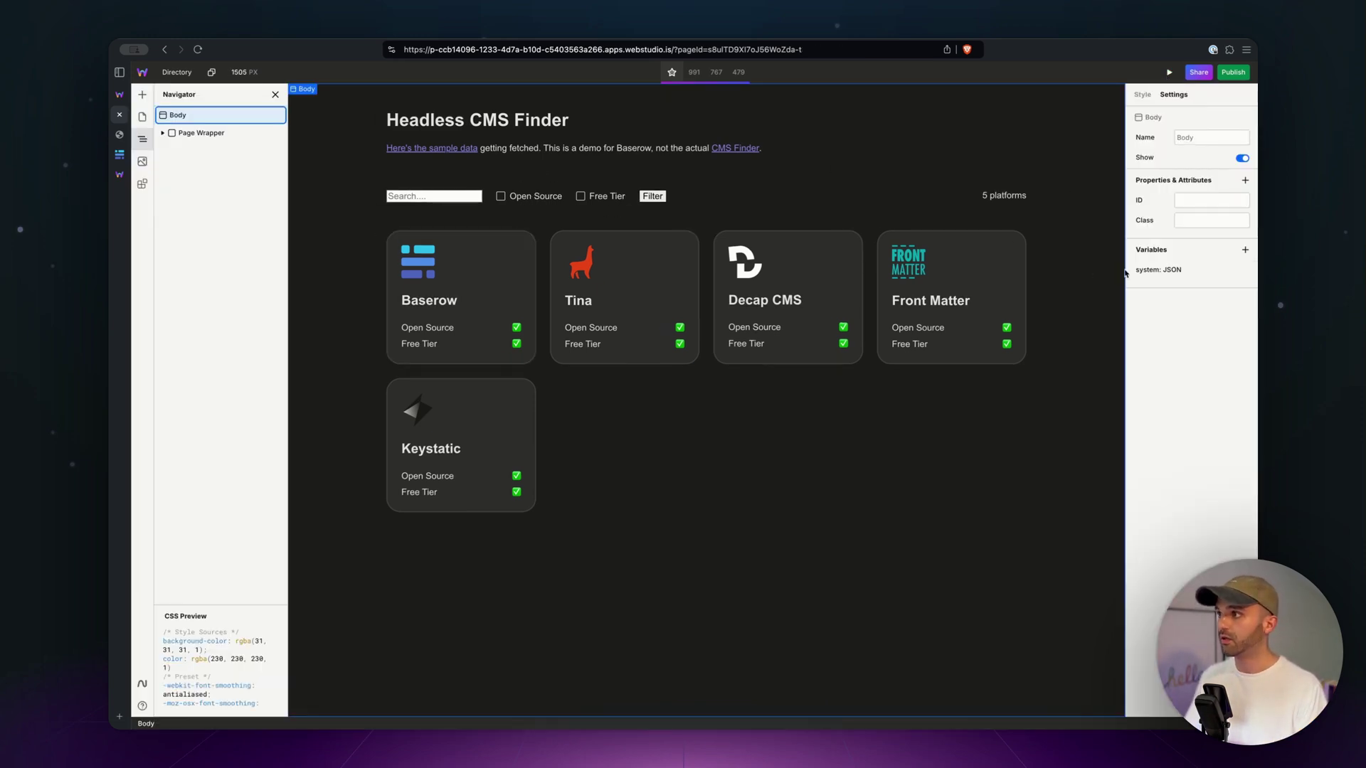
{"action": "left_click", "coordinate": [200, 135]}
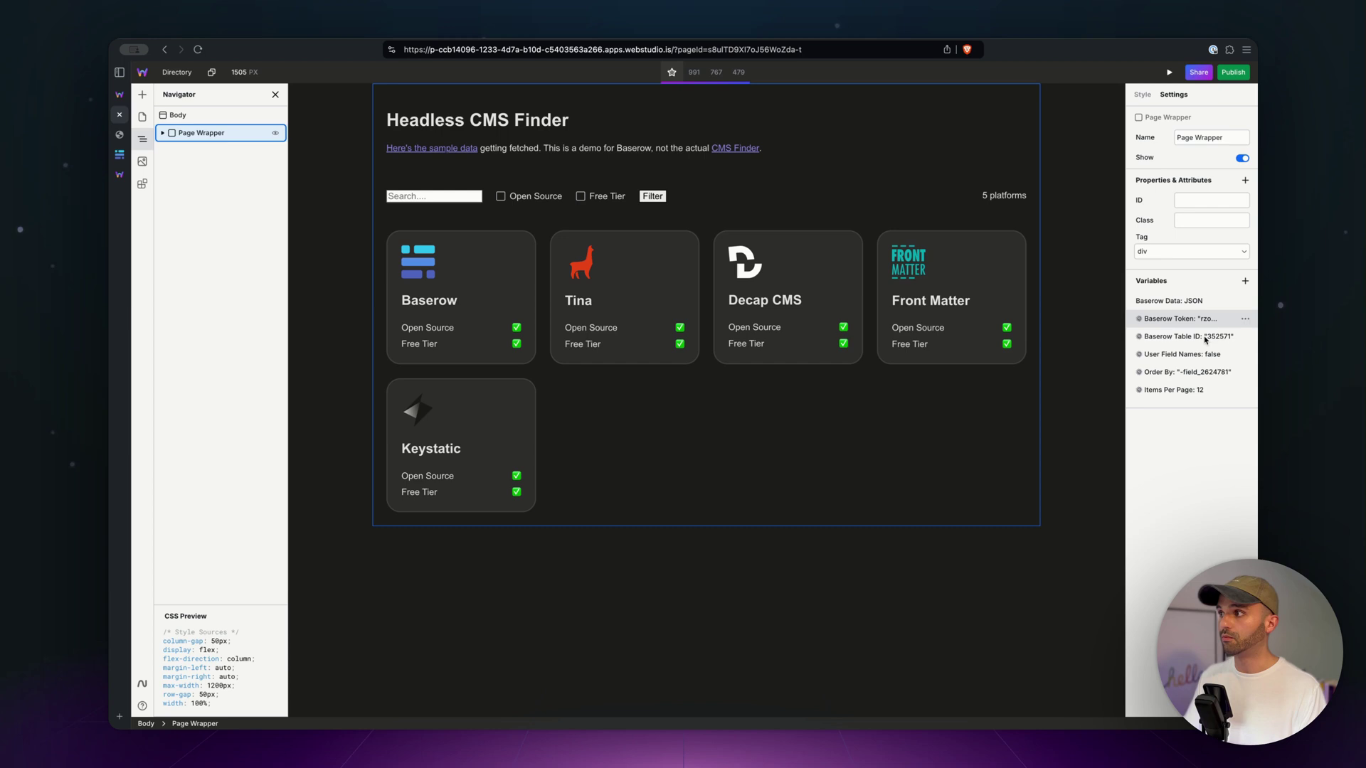
{"action": "left_click", "coordinate": [1166, 301]}
{"action": "left_click_drag", "start_coordinate": [1004, 421], "coordinate": [1067, 508]}
{"action": "left_click", "coordinate": [1036, 474]}
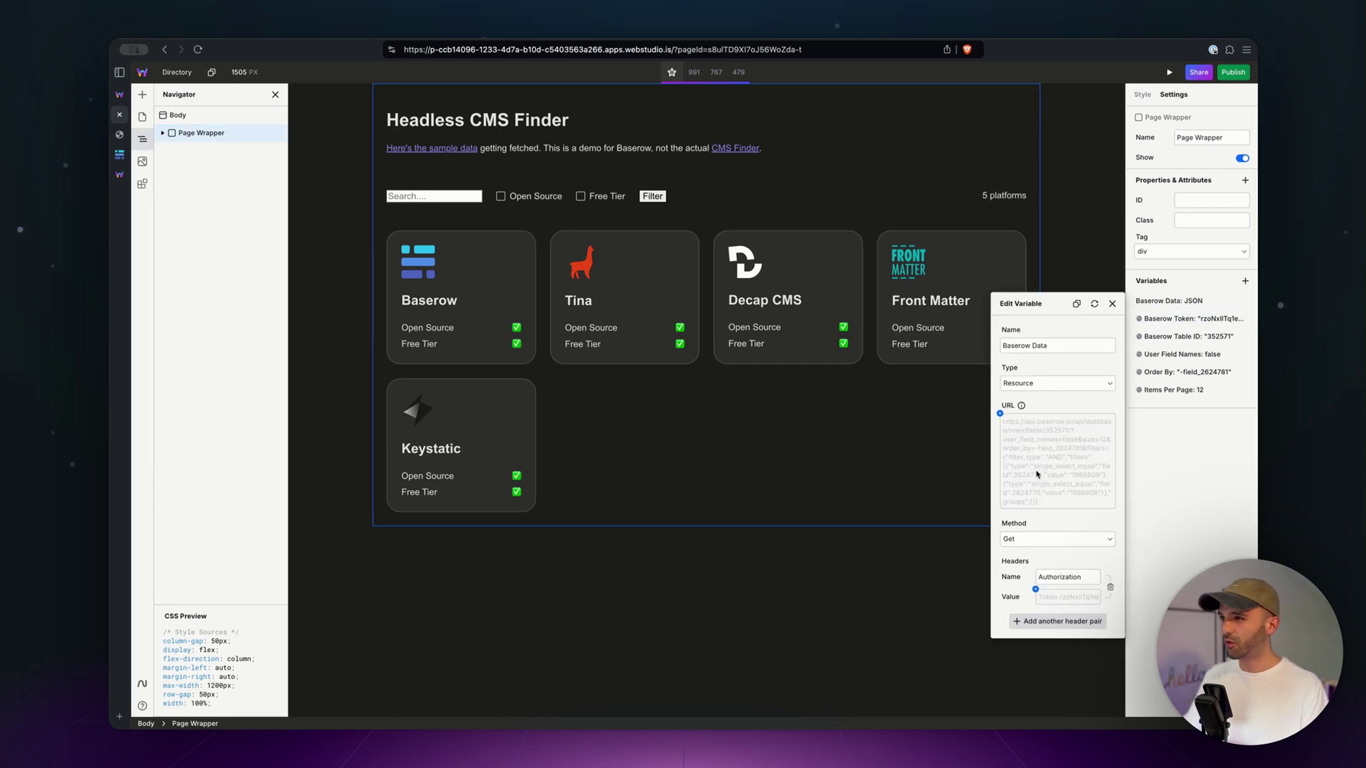
{"action": "left_click", "coordinate": [1001, 415]}
{"action": "left_click", "coordinate": [976, 544]}
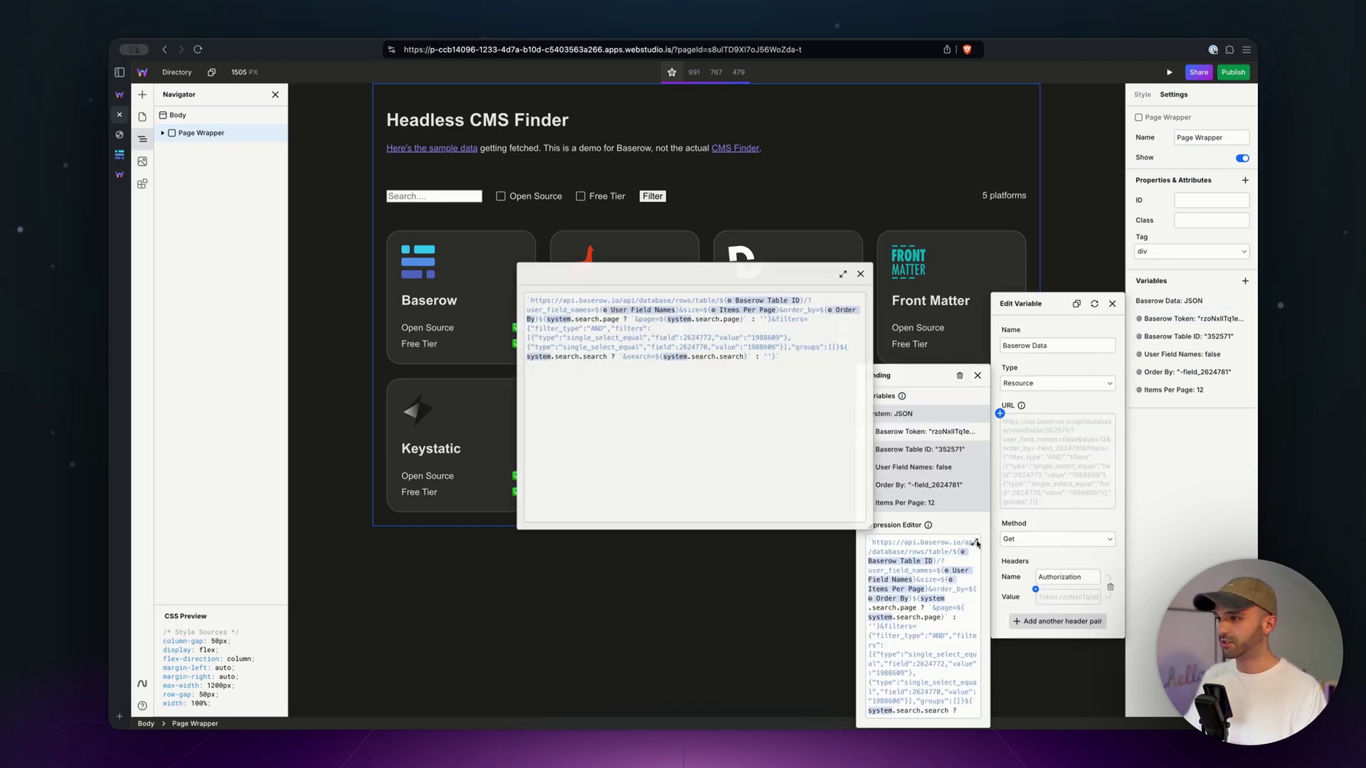
{"action": "left_click_drag", "start_coordinate": [868, 532], "coordinate": [1280, 746]}
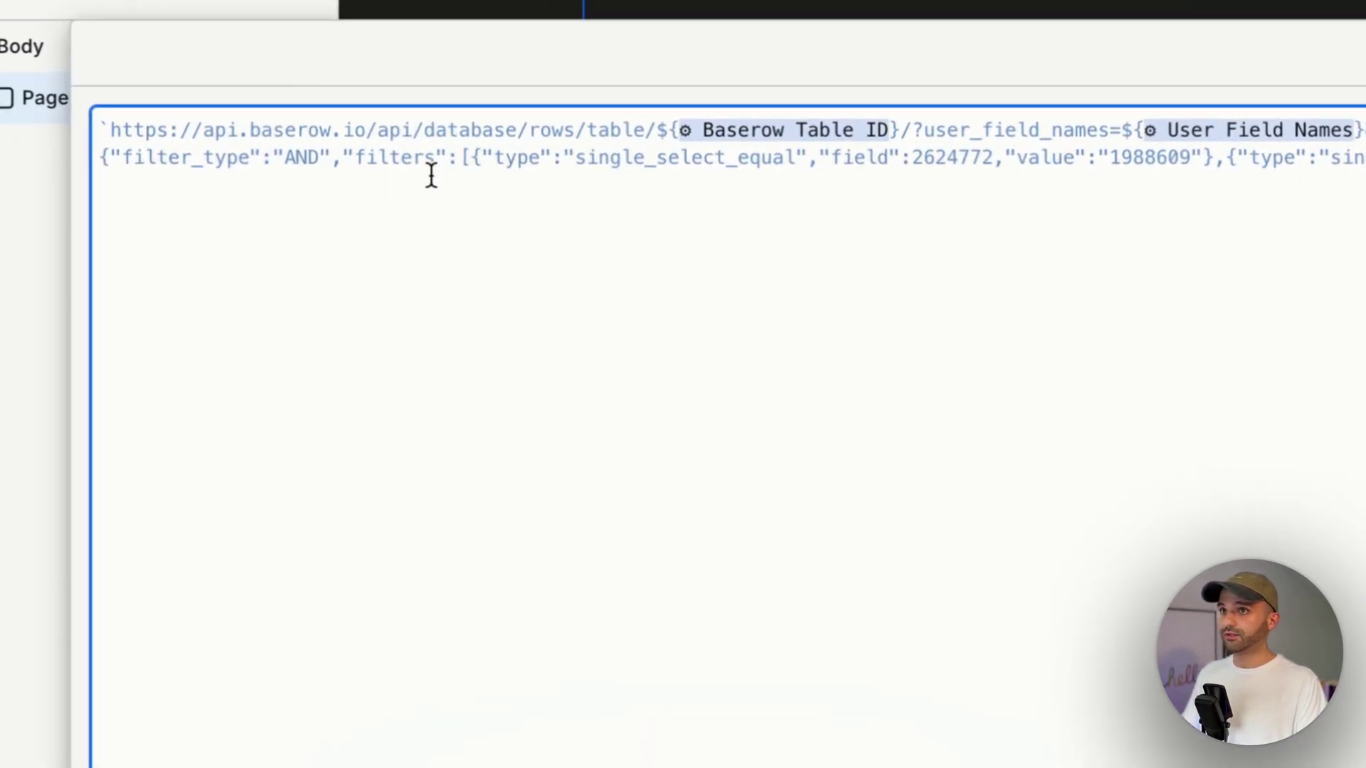
Step: Break the filters array in the URL expression so each filter object sits on its own line, with the closing bracket on a new line
{"action": "double_click", "coordinate": [415, 152]}
{"action": "left_click_drag", "start_coordinate": [436, 152], "coordinate": [480, 160]}
{"action": "left_click", "coordinate": [512, 162]}
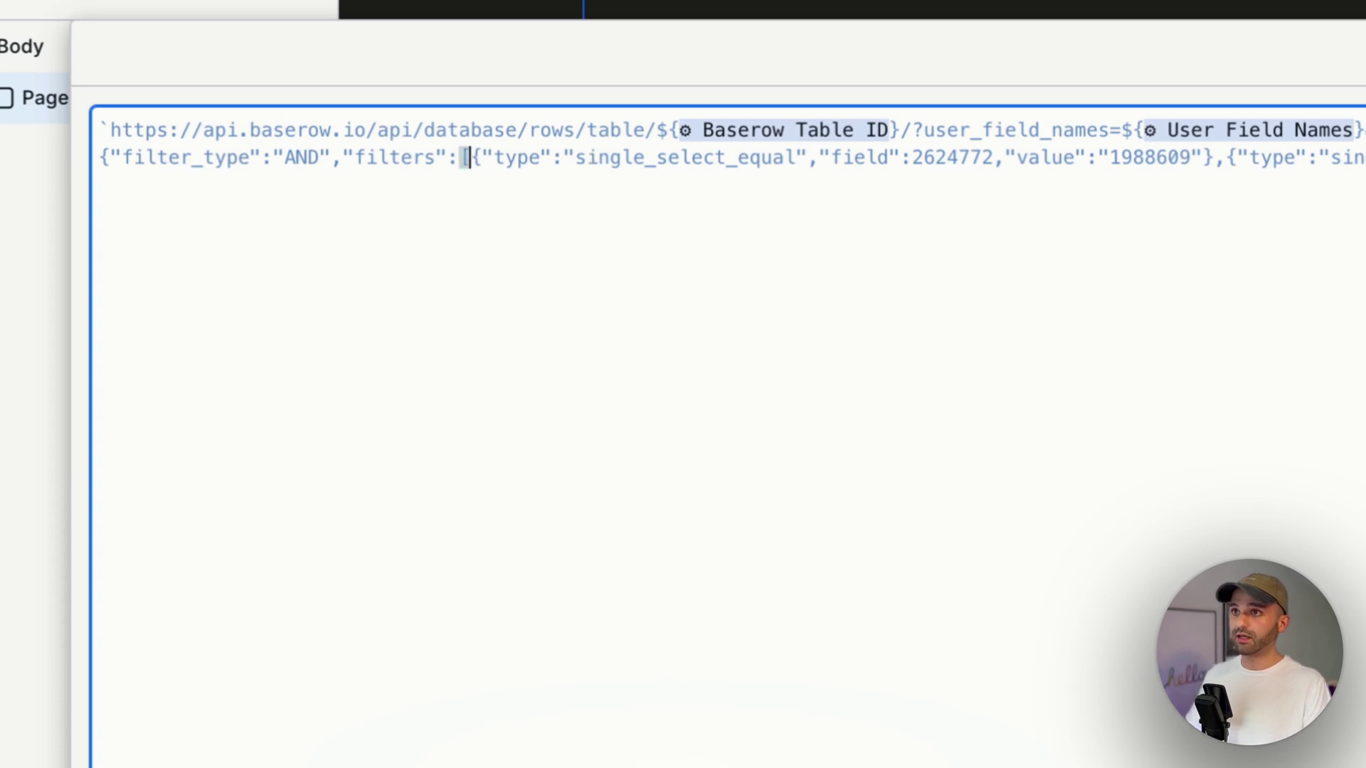
{"action": "key", "text": "Return"}
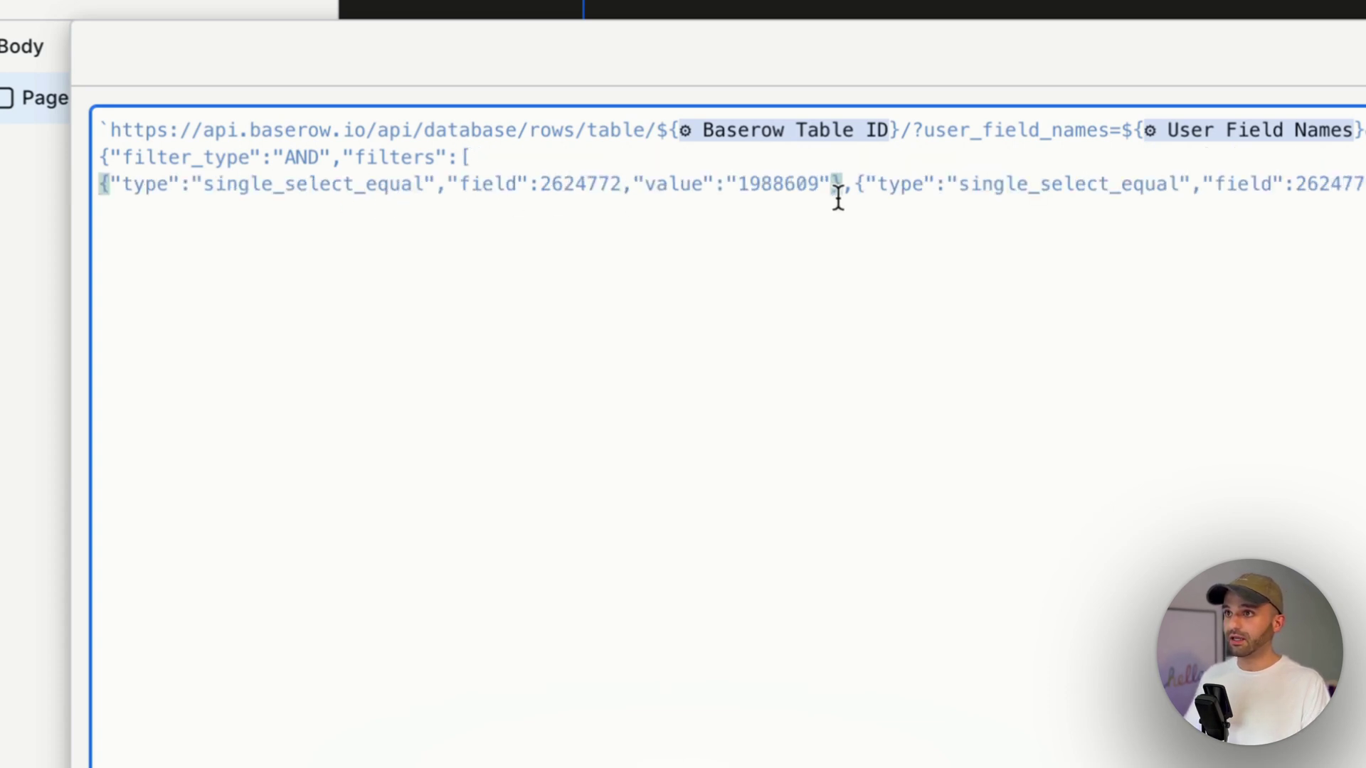
{"action": "left_click", "coordinate": [853, 183]}
{"action": "key", "text": "Return"}
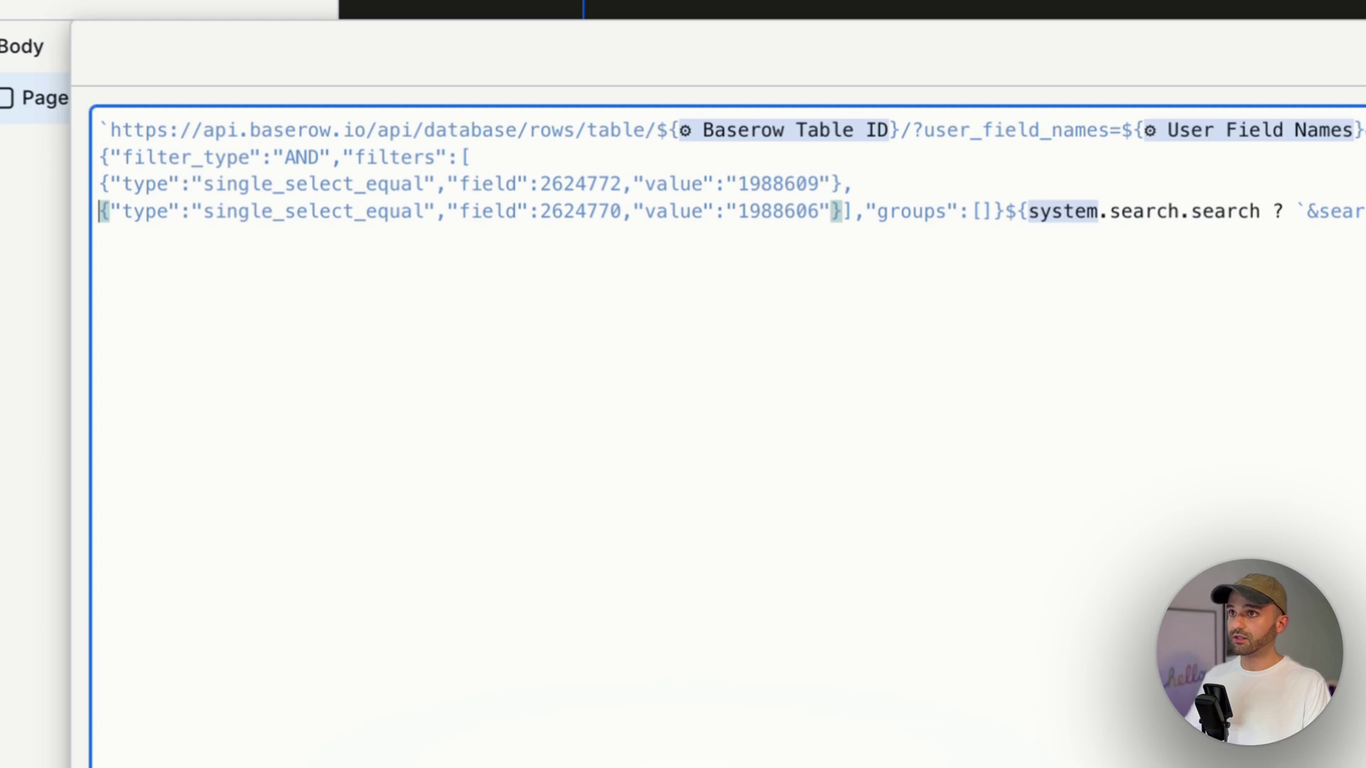
{"action": "left_click", "coordinate": [842, 212]}
{"action": "key", "text": "Return"}
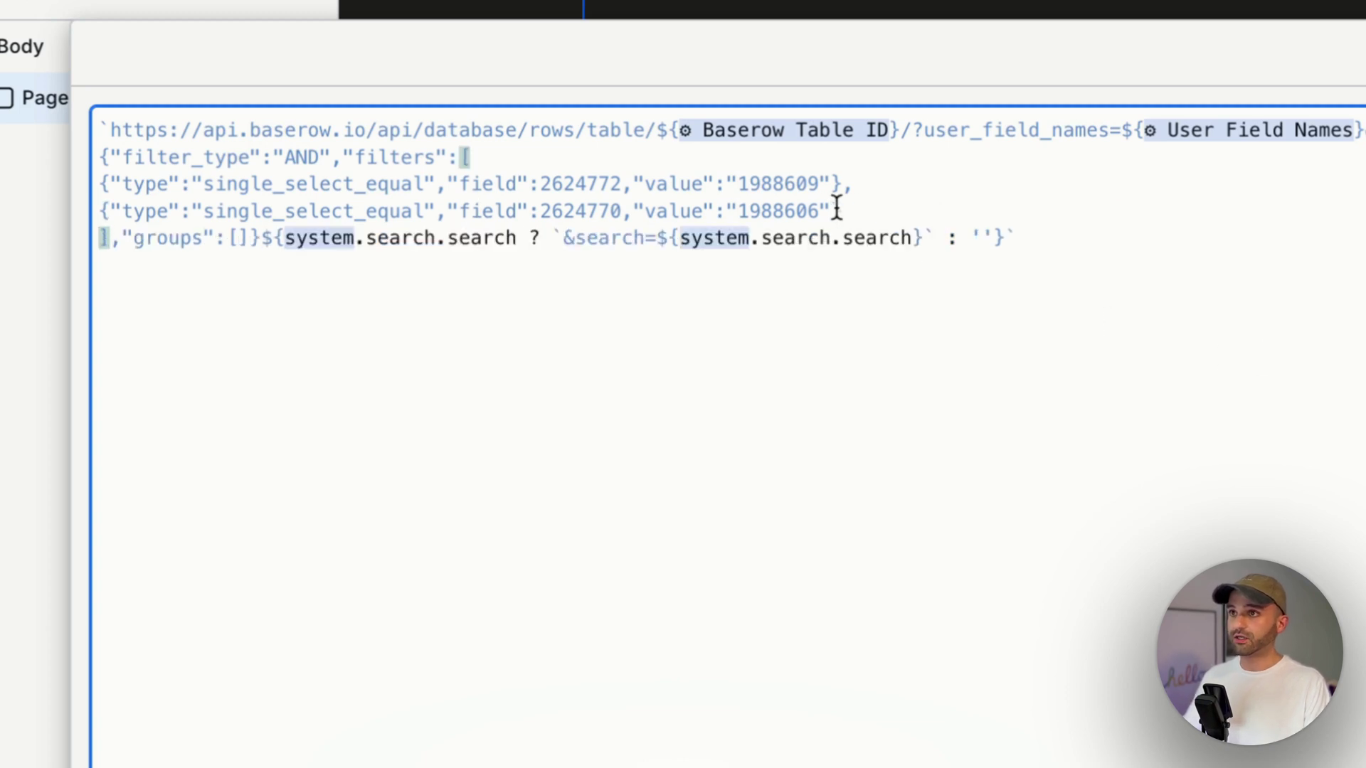
{"action": "left_click_drag", "start_coordinate": [836, 211], "coordinate": [107, 183]}
{"action": "left_click", "coordinate": [255, 153]}
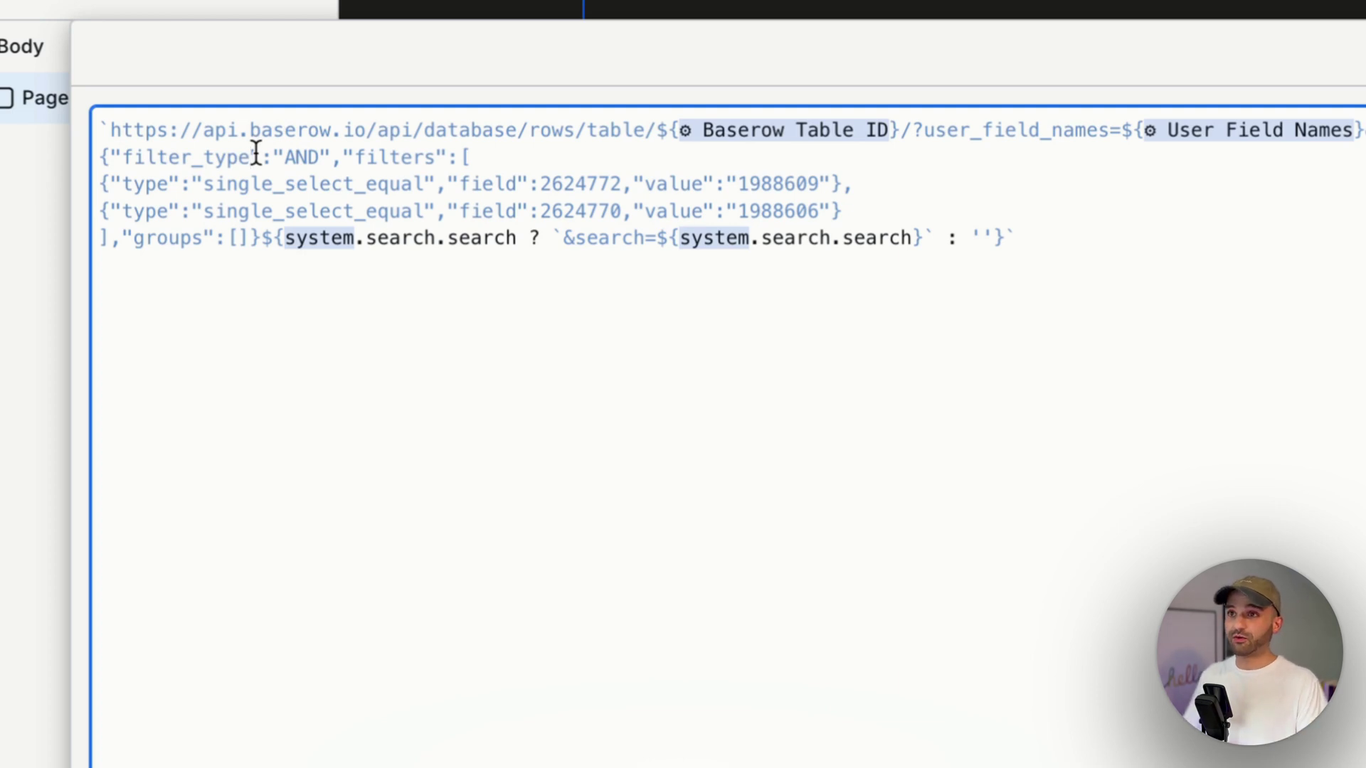
{"action": "left_click_drag", "start_coordinate": [100, 183], "coordinate": [829, 181]}
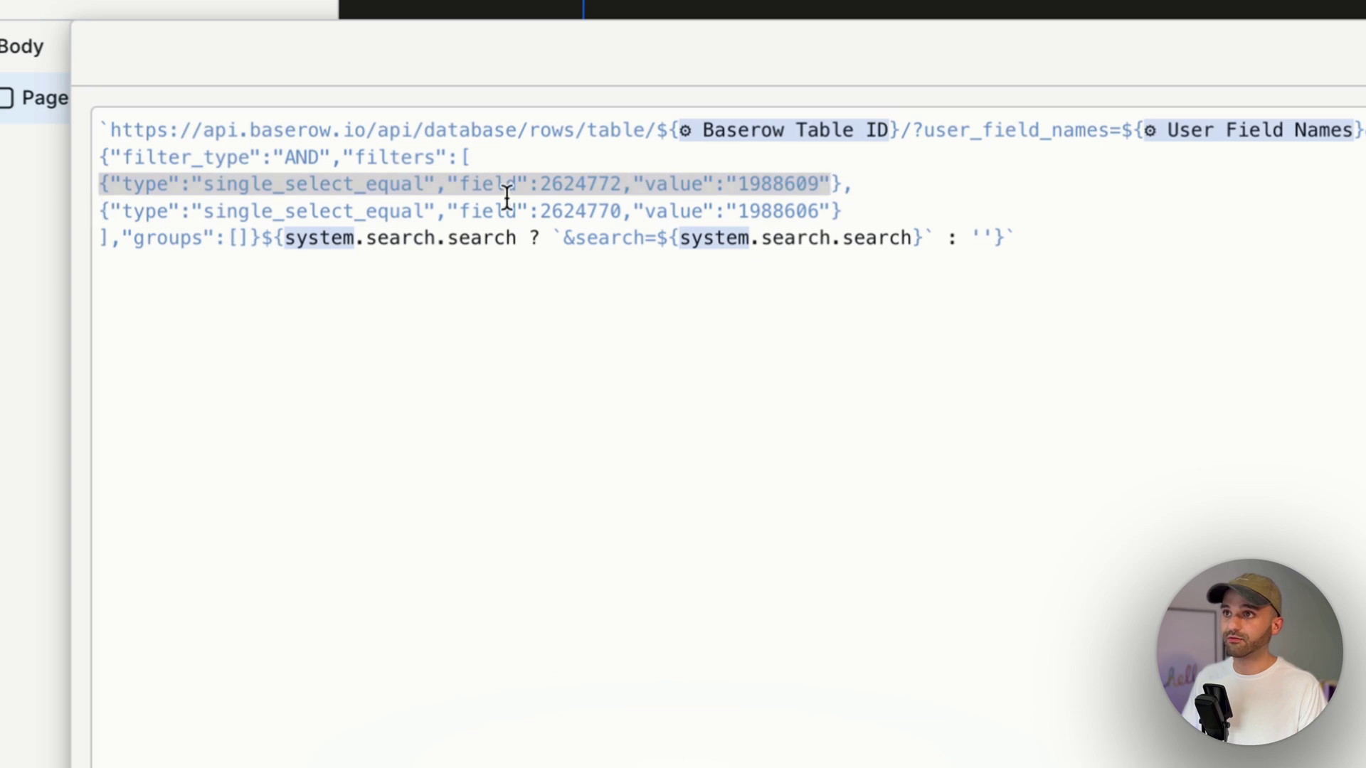
{"action": "left_click_drag", "start_coordinate": [921, 210], "coordinate": [43, 217]}
{"action": "left_click", "coordinate": [660, 256]}
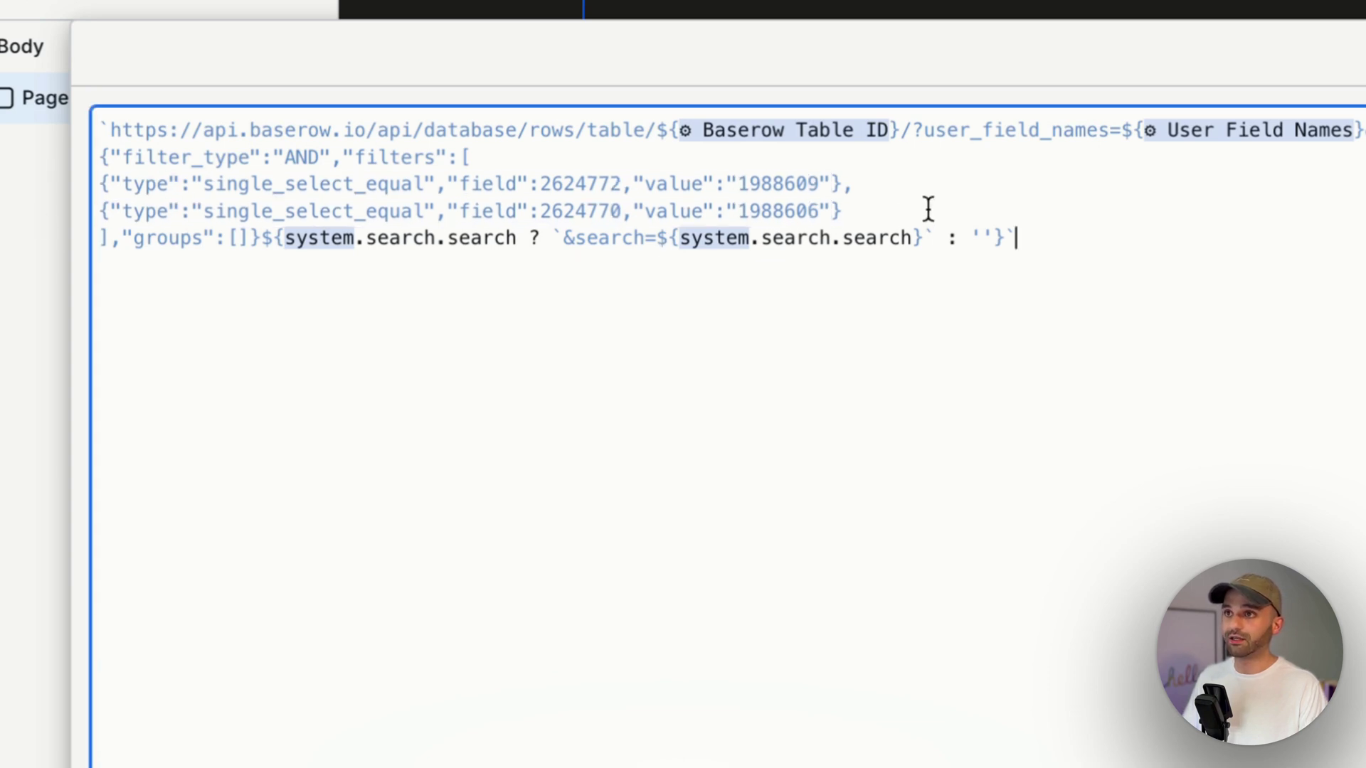
Step: Try adding a third filter by putting a comma after the field 2624770 object and duplicating that object on a new line
{"action": "left_click", "coordinate": [923, 201]}
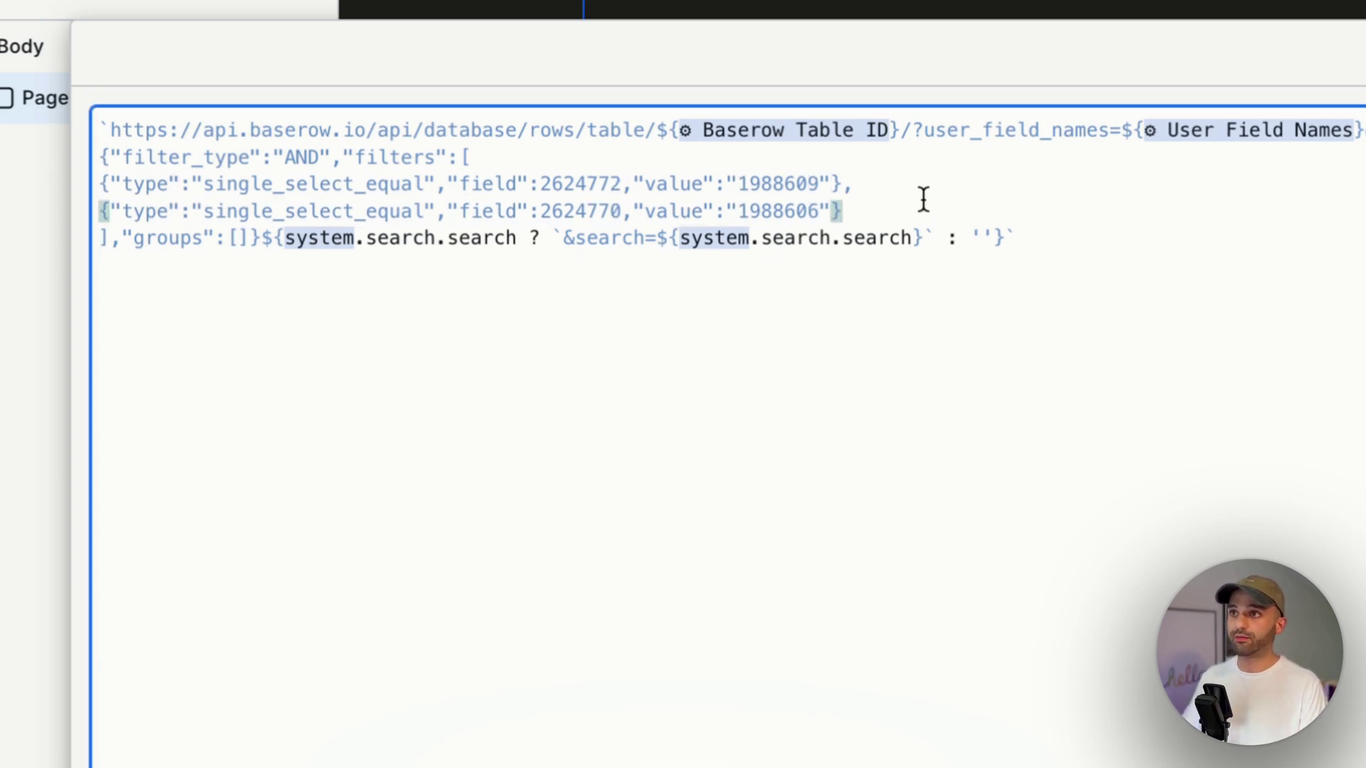
{"action": "type", "text": ","}
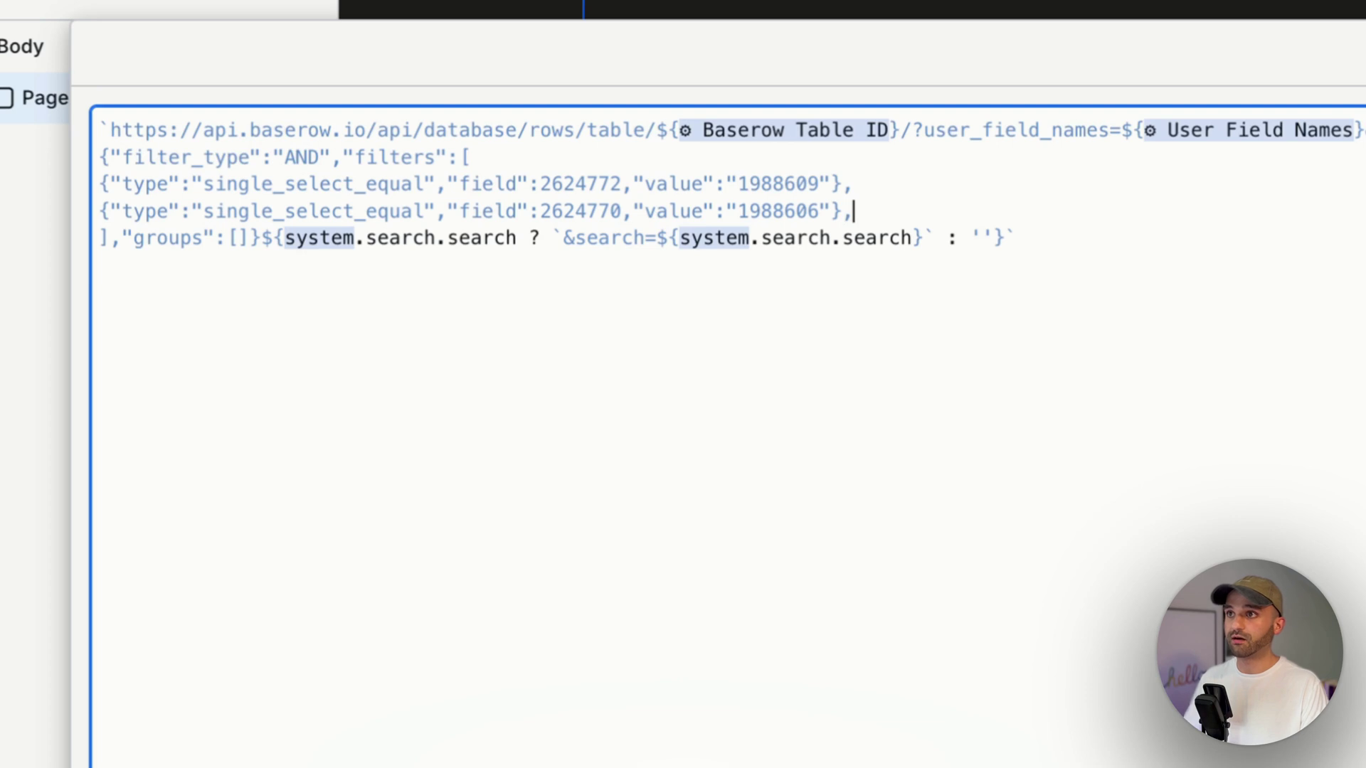
{"action": "left_click_drag", "start_coordinate": [854, 210], "coordinate": [99, 206]}
{"action": "key", "text": "ctrl+c"}
{"action": "left_click", "coordinate": [869, 213]}
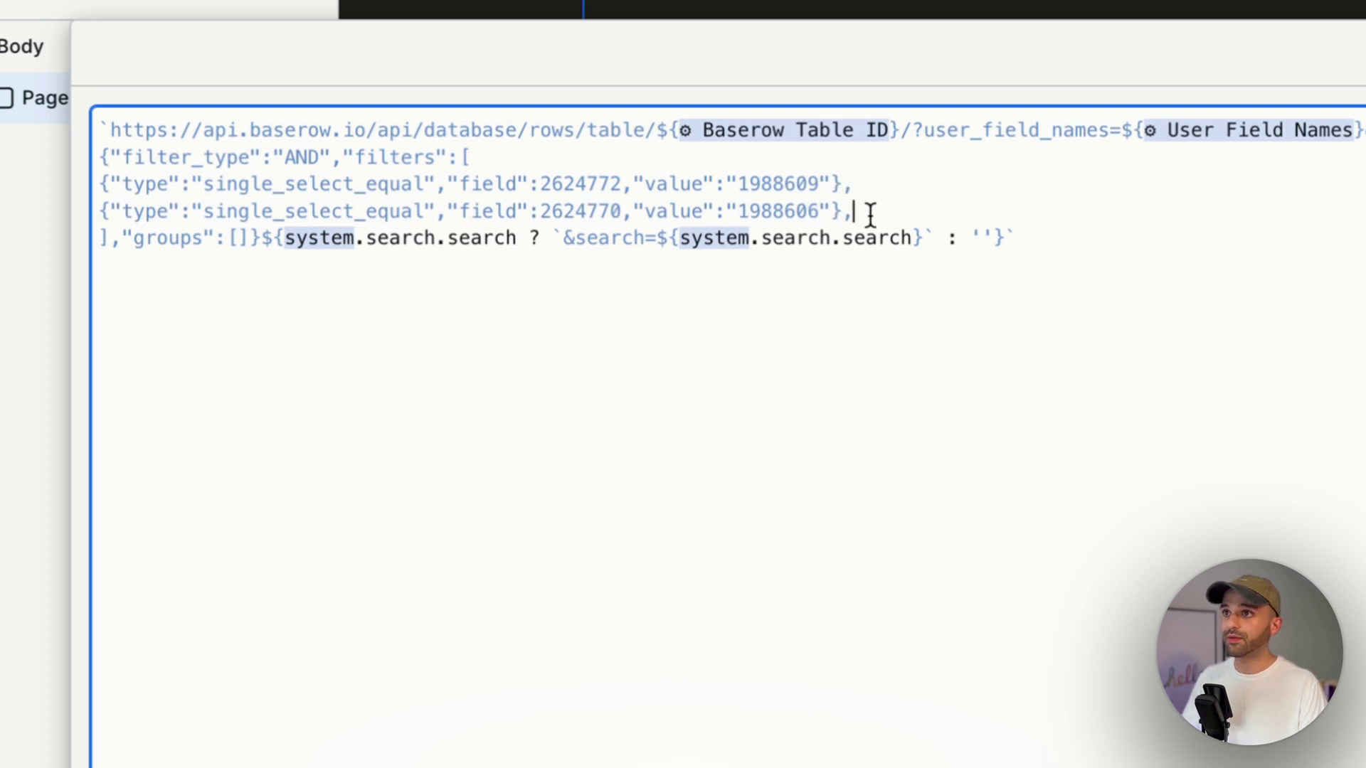
{"action": "key", "text": "Return"}
{"action": "key", "text": "ctrl+v"}
{"action": "double_click", "coordinate": [600, 237]}
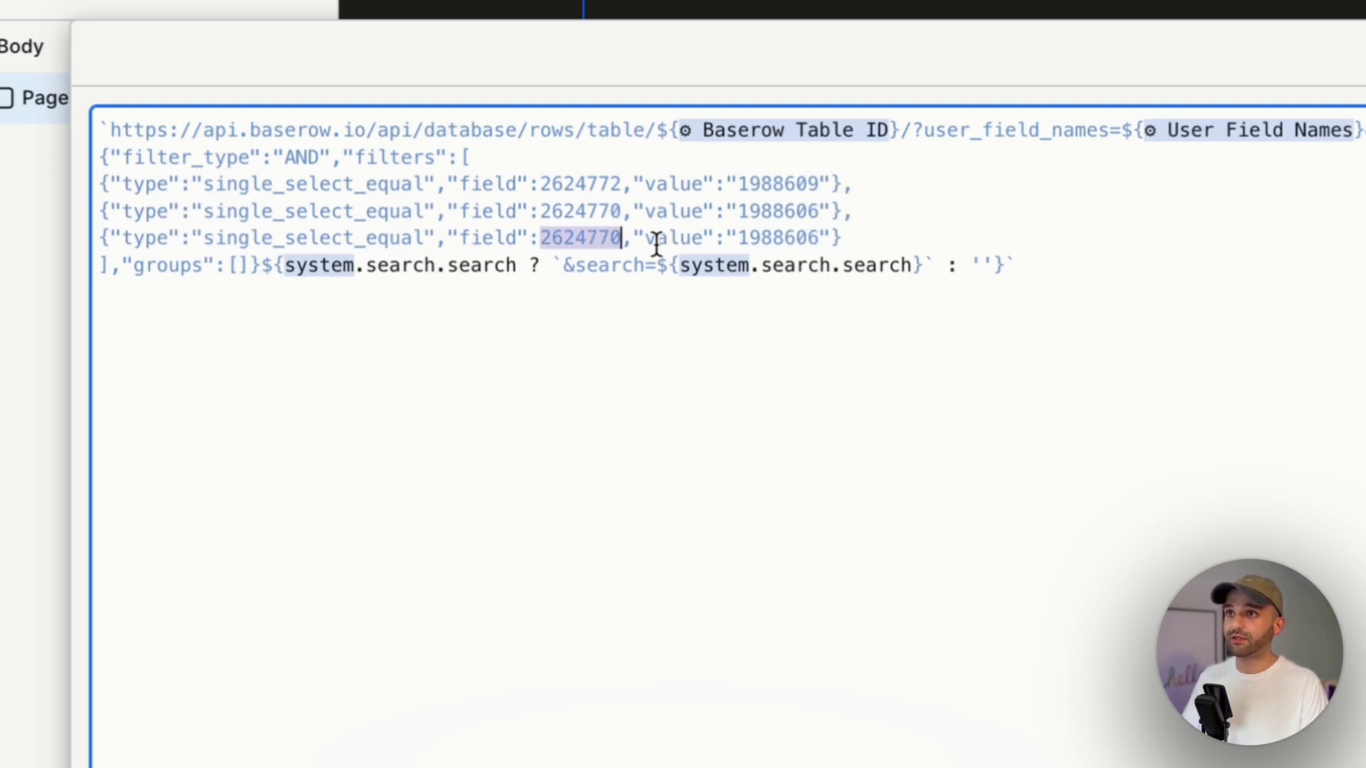
{"action": "double_click", "coordinate": [786, 237]}
{"action": "left_click", "coordinate": [853, 239]}
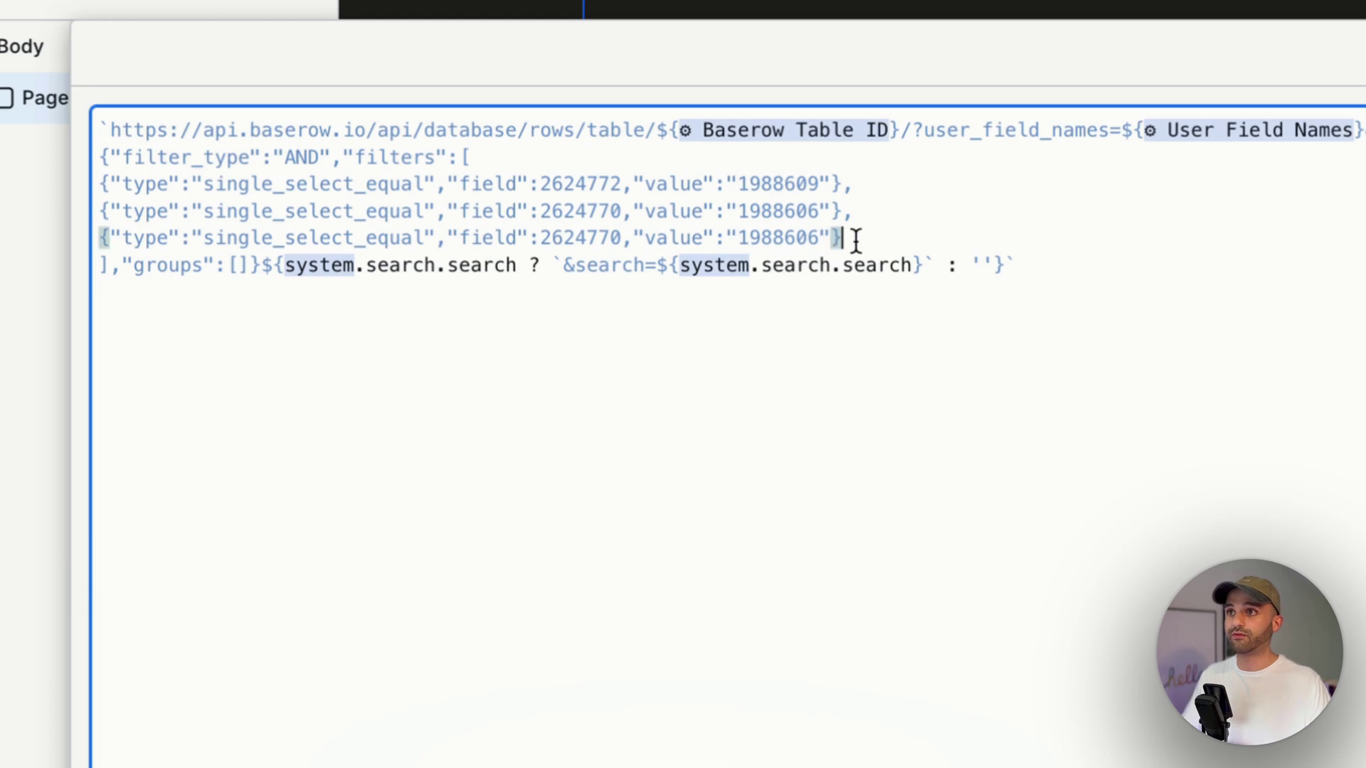
Step: Remove the duplicated third filter object and the comma before it
{"action": "left_click_drag", "start_coordinate": [855, 240], "coordinate": [97, 237]}
{"action": "key", "text": "BackSpace"}
{"action": "key", "text": "BackSpace"}
{"action": "key", "text": "BackSpace"}
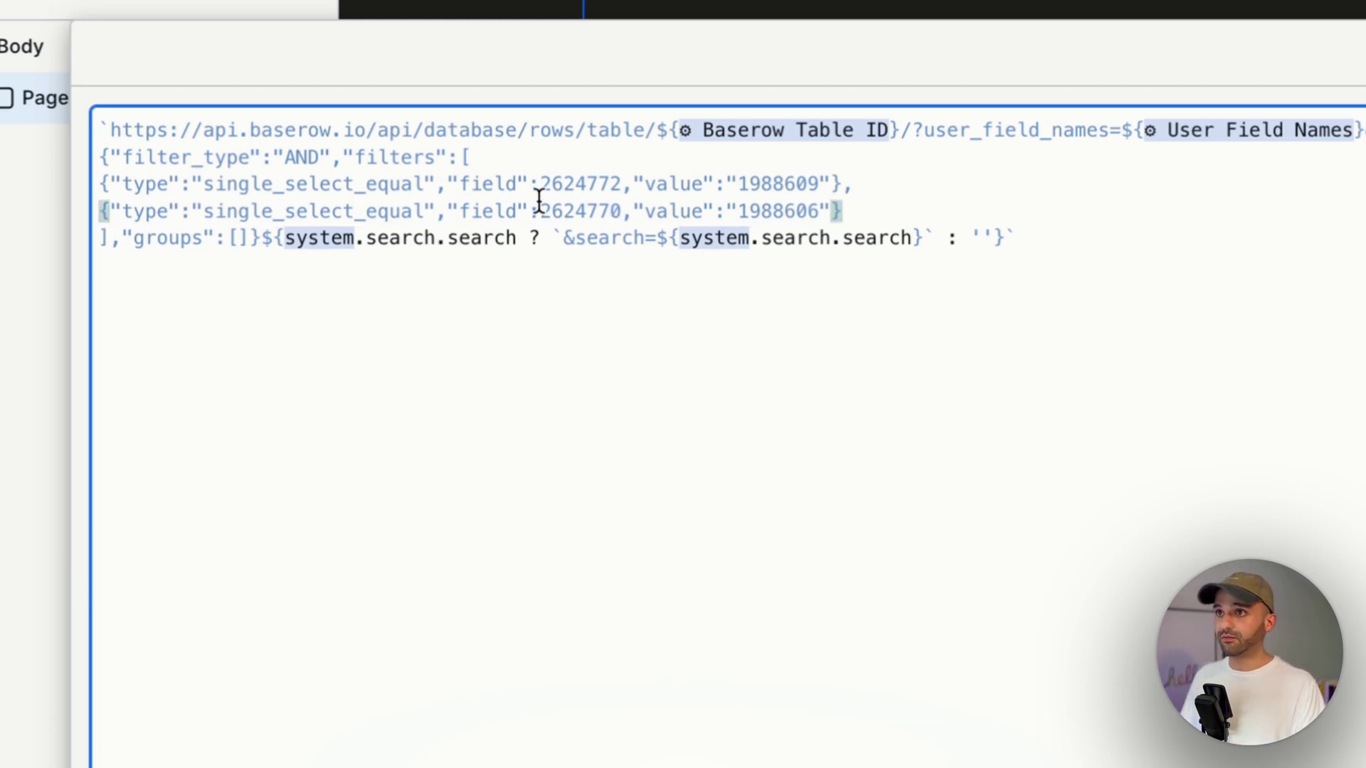
Step: Copy the value 1988609 from the field 2624772 filter and replace it with ${system.search.openSource}
{"action": "double_click", "coordinate": [770, 186]}
{"action": "key", "text": "super+c"}
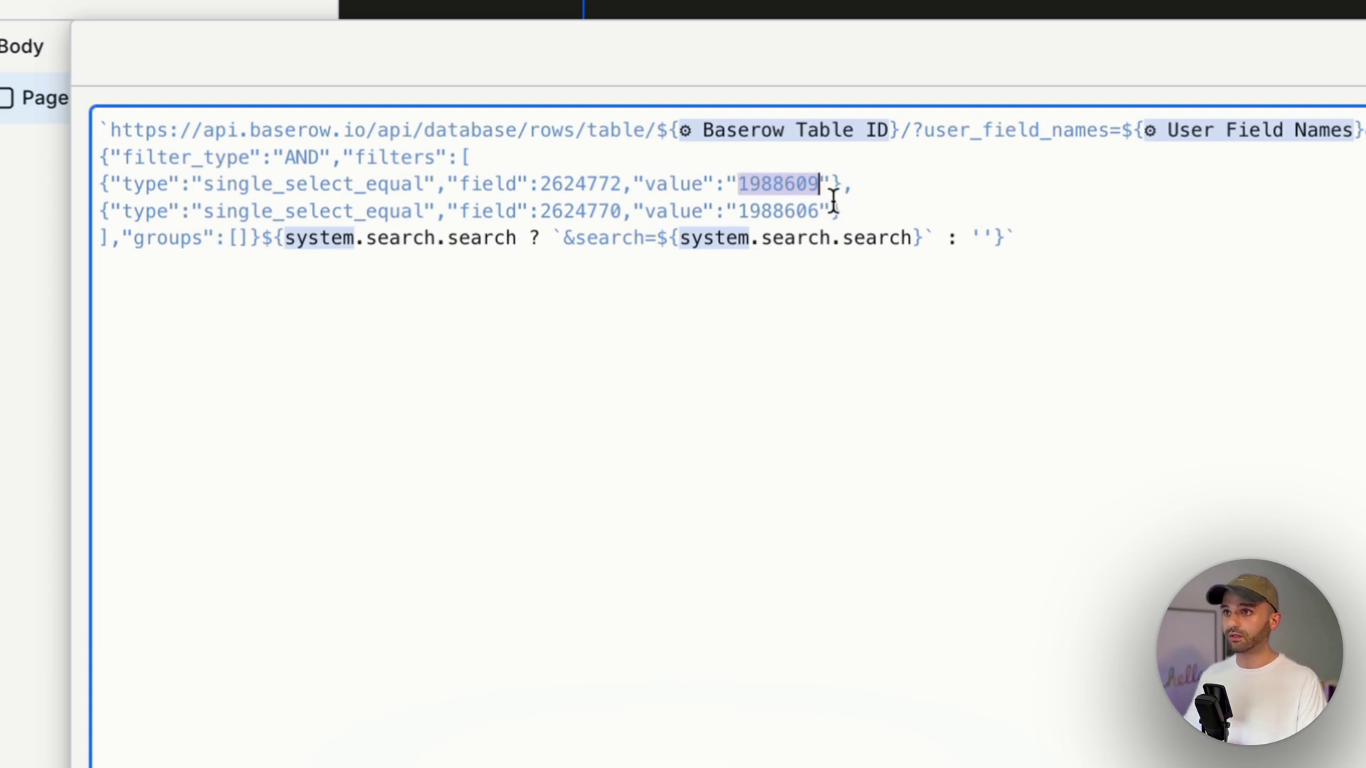
{"action": "key", "text": "BackSpace"}
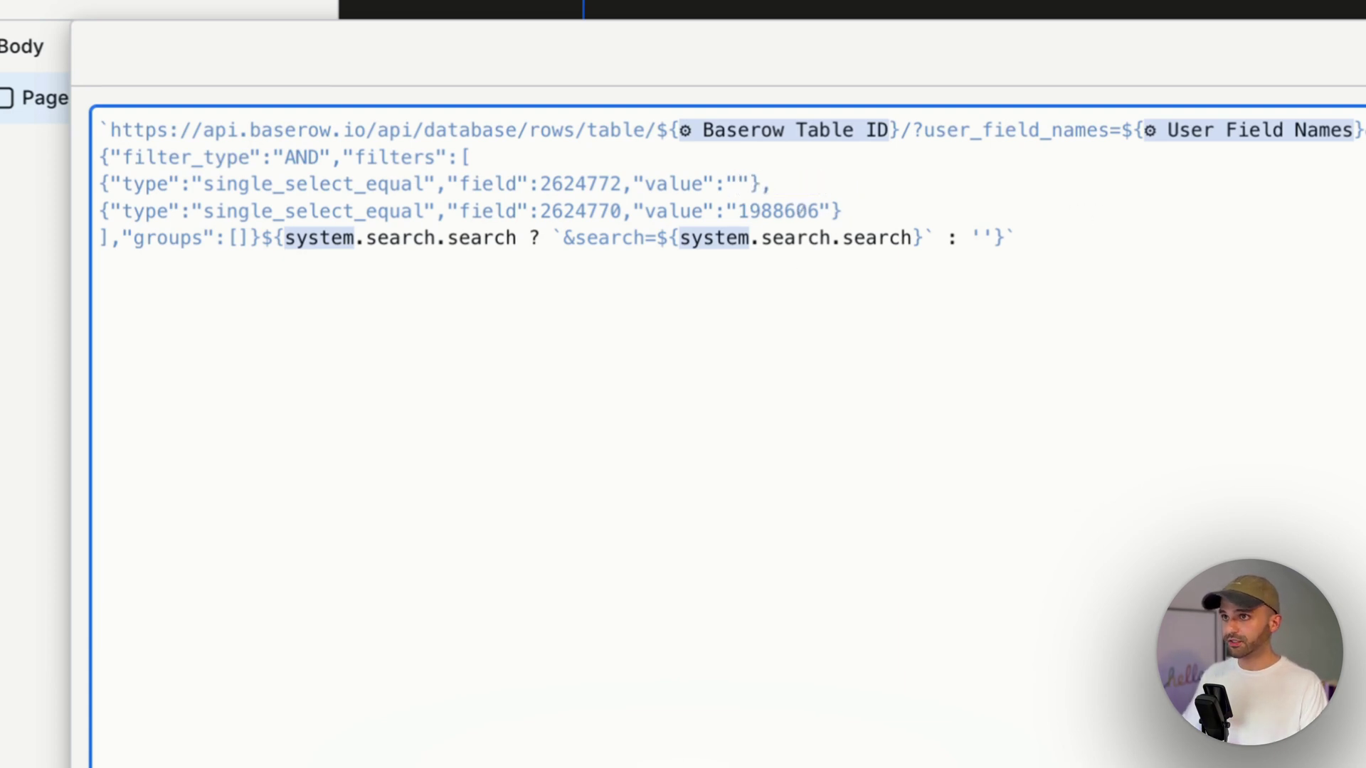
{"action": "type", "text": "${"}
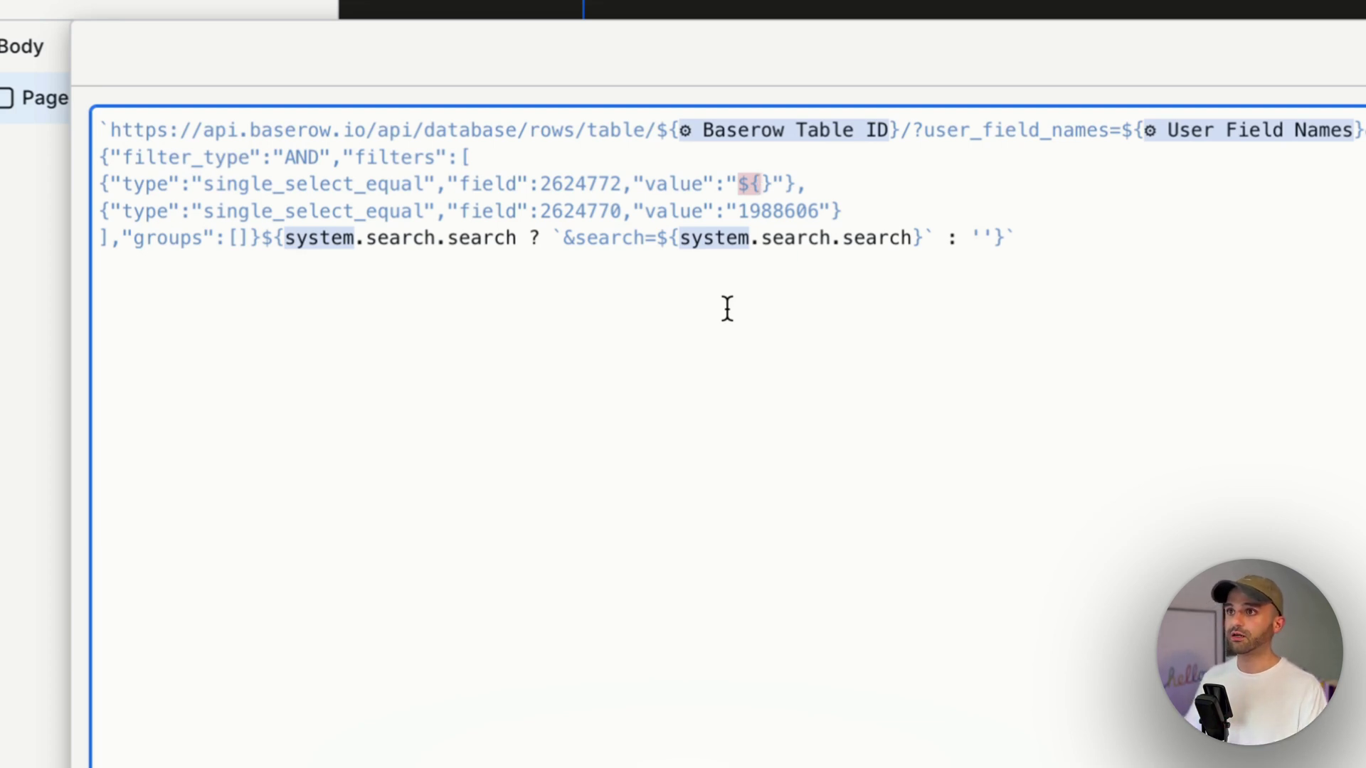
{"action": "type", "text": "system."}
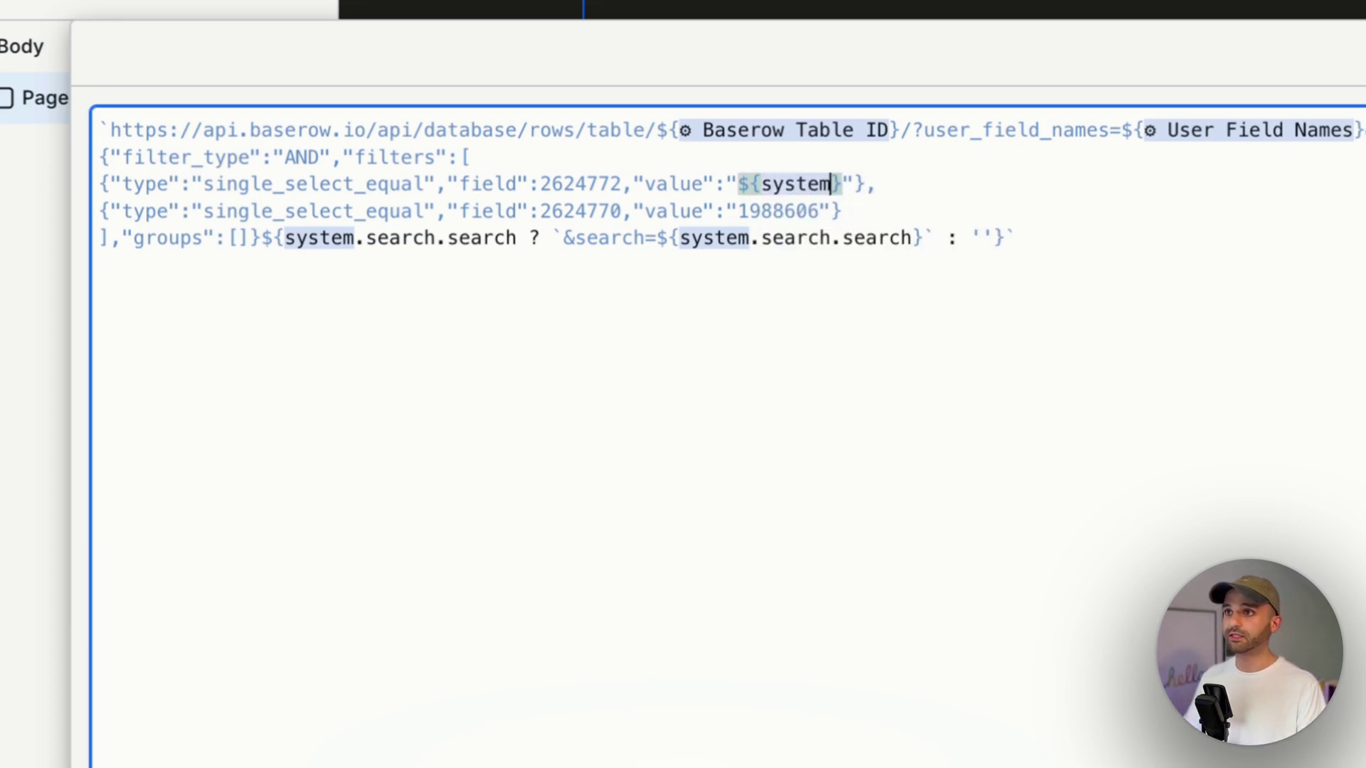
{"action": "type", "text": "search"}
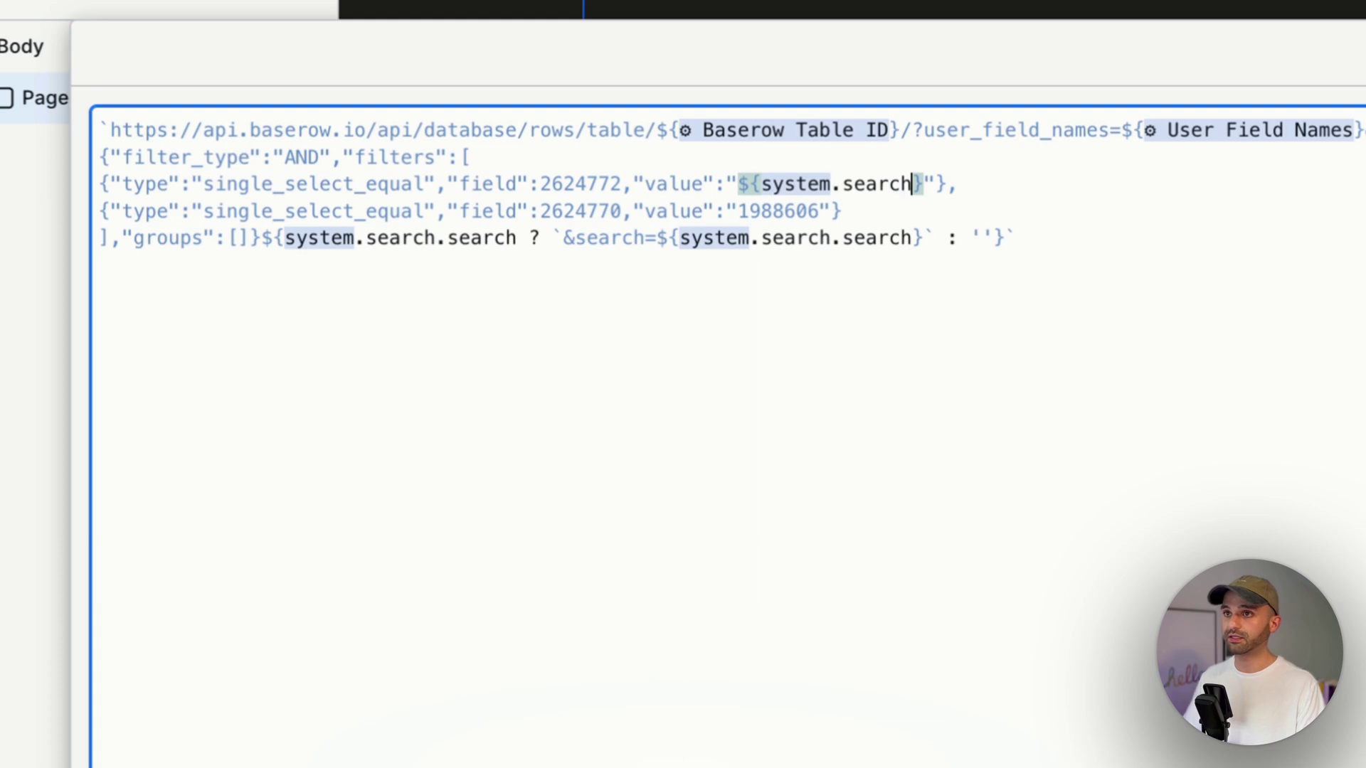
{"action": "type", "text": ".op"}
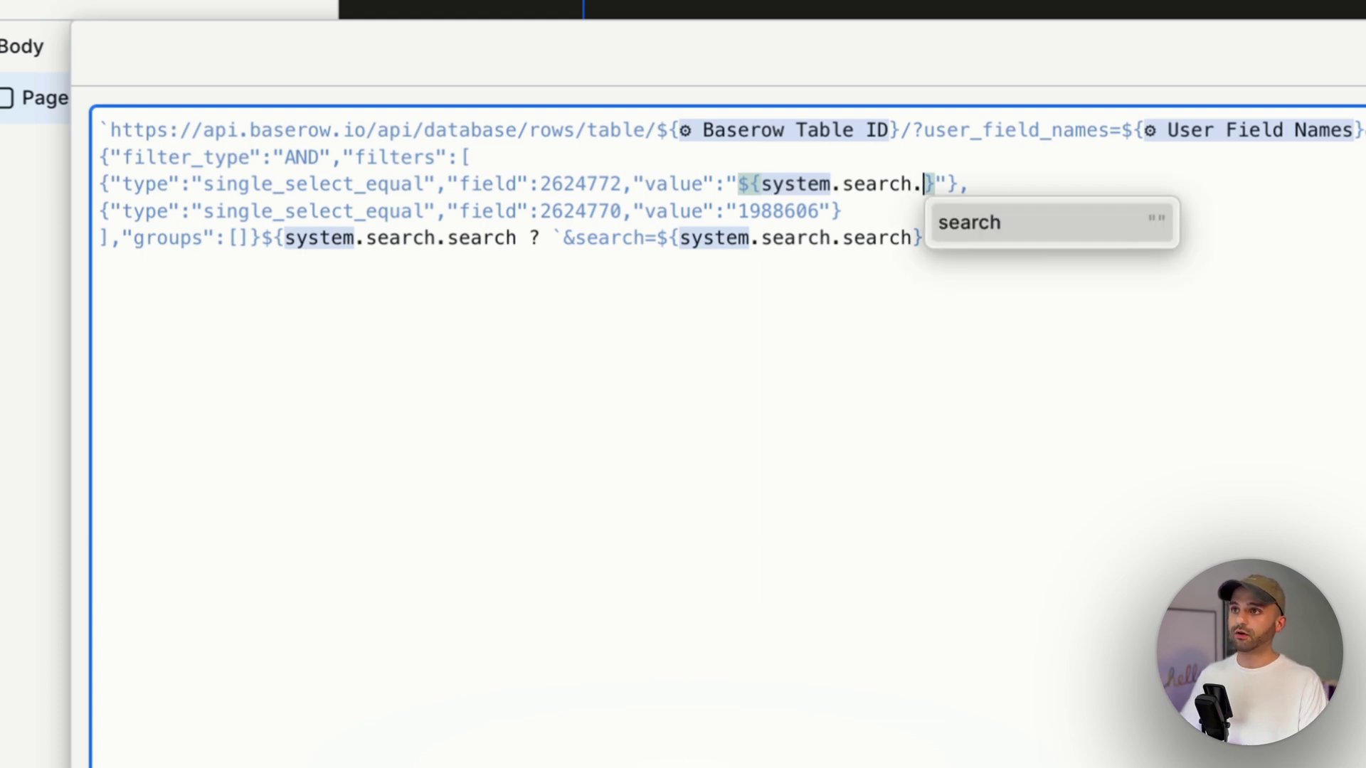
{"action": "type", "text": "enSource"}
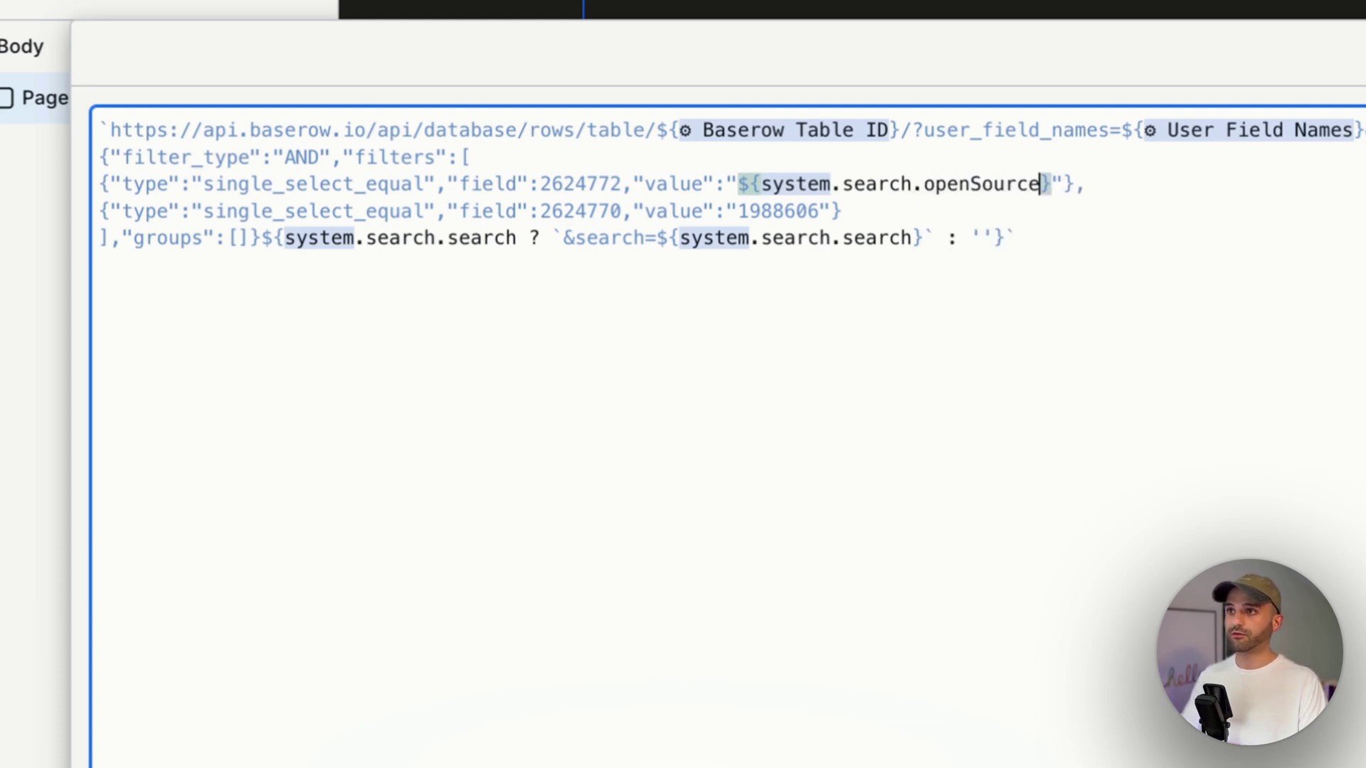
Step: Delete the openSource property after system.search and enter it again
{"action": "key", "text": "BackSpace"}
{"action": "key", "text": "BackSpace"}
{"action": "key", "text": "BackSpace"}
{"action": "key", "text": "BackSpace"}
{"action": "key", "text": "BackSpace"}
{"action": "key", "text": "BackSpace"}
{"action": "key", "text": "BackSpace"}
{"action": "key", "text": "BackSpace"}
{"action": "key", "text": "BackSpace"}
{"action": "key", "text": "BackSpace"}
{"action": "key", "text": "BackSpace"}
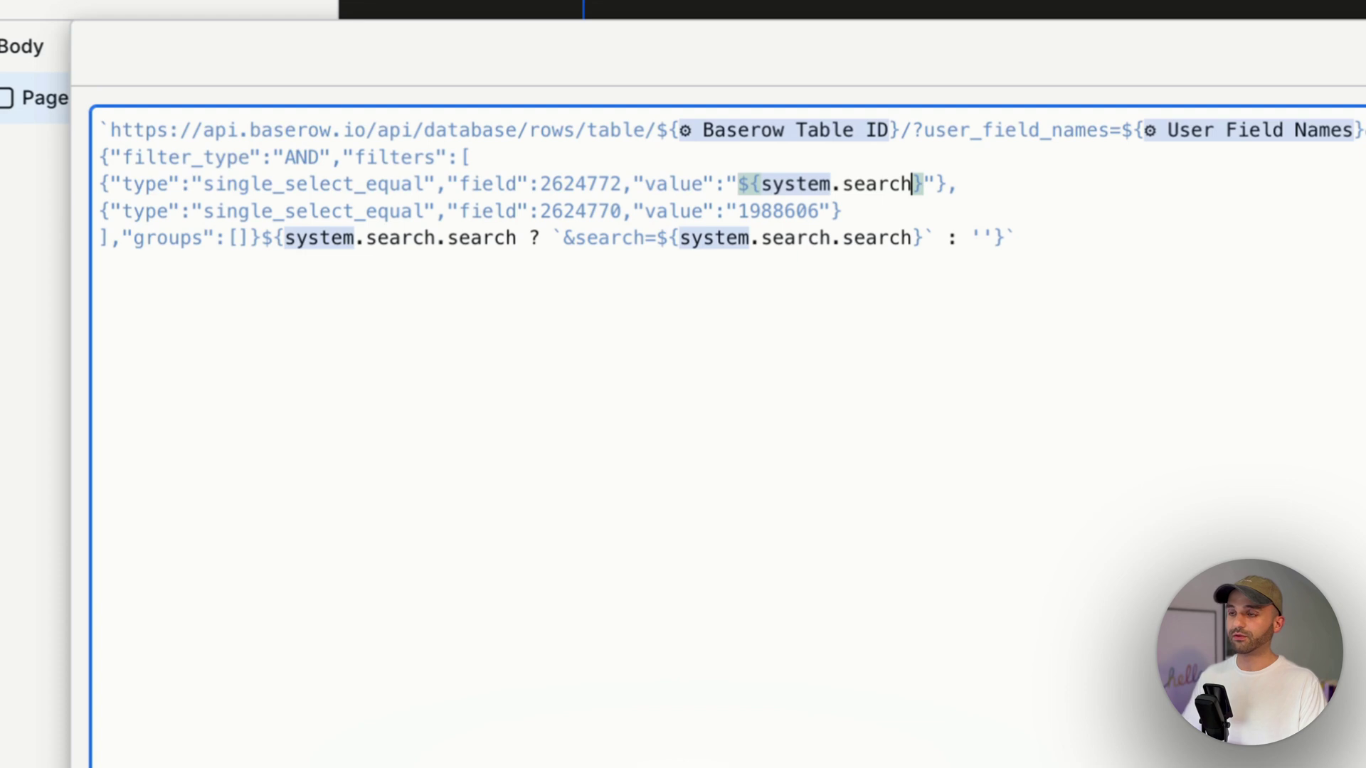
{"action": "type", "text": "."}
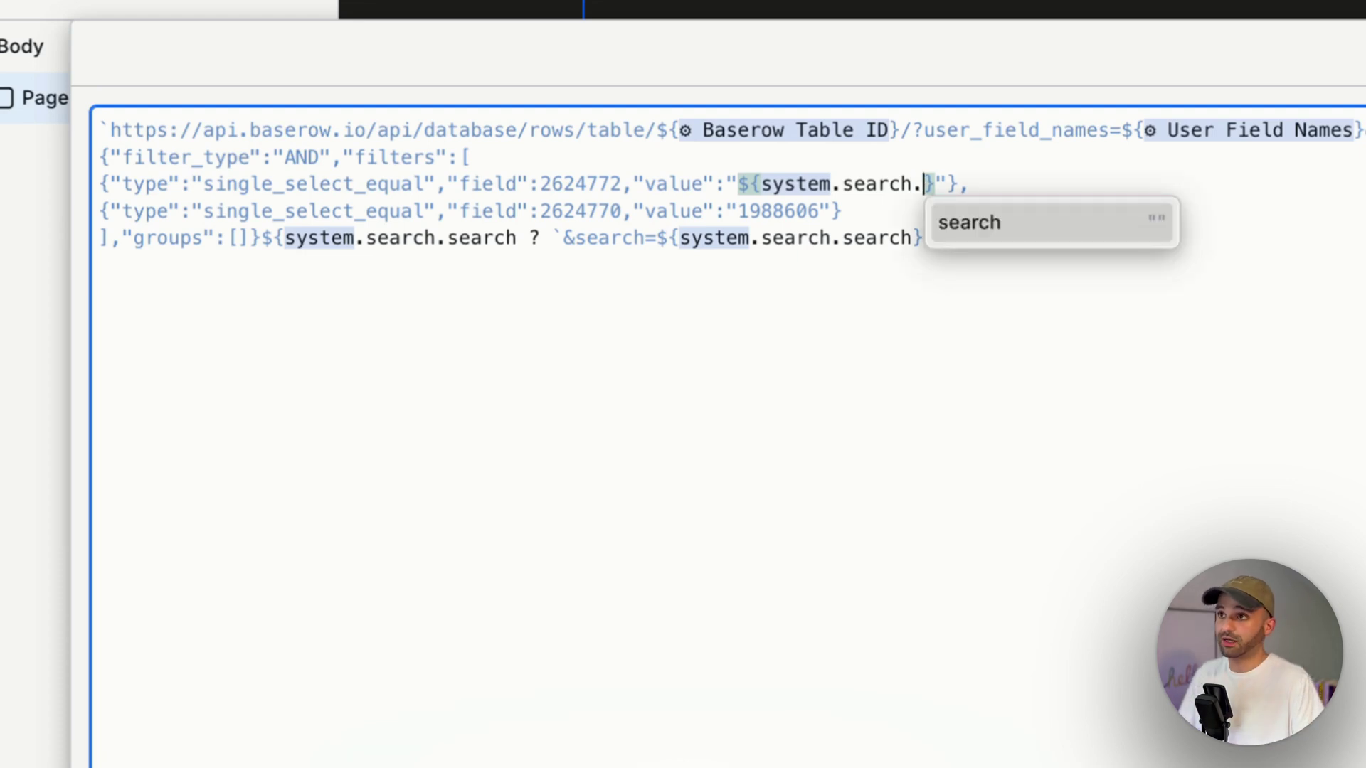
{"action": "type", "text": "openSource"}
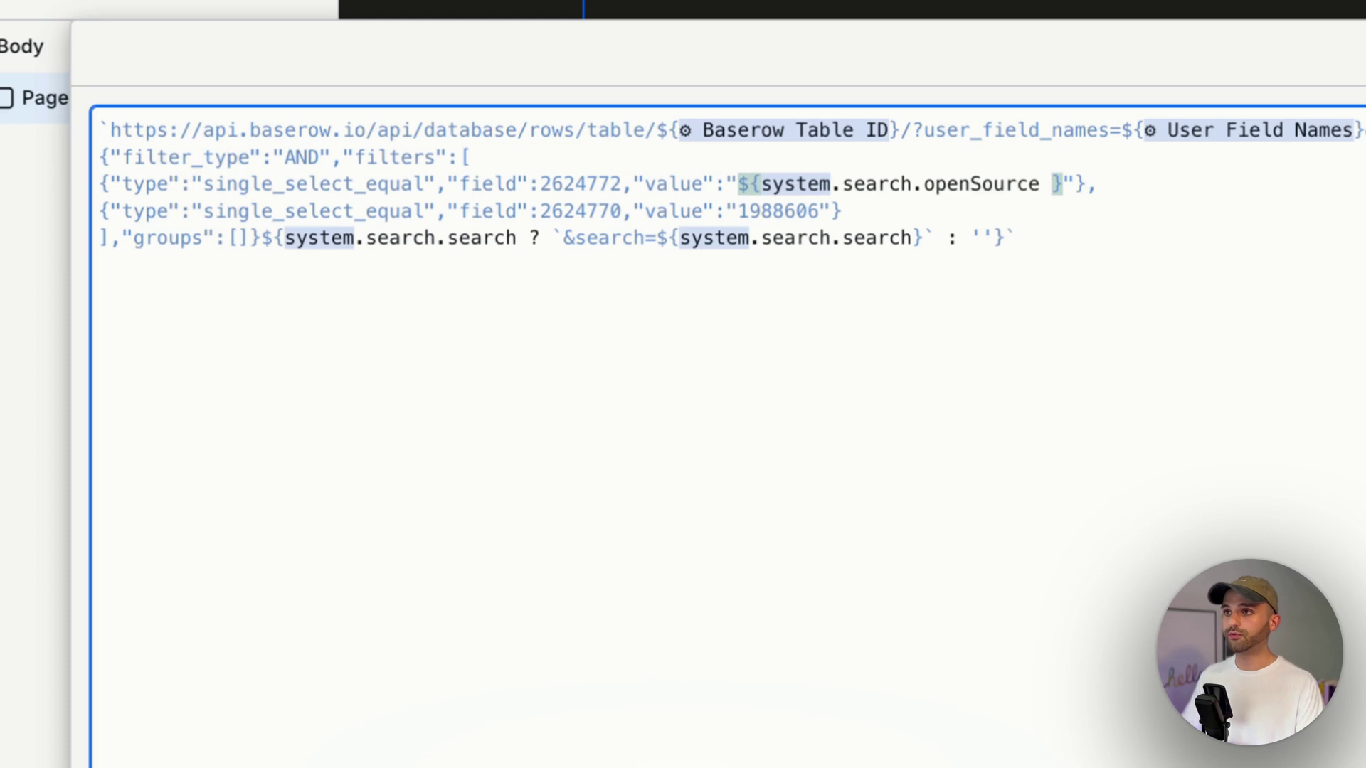
Step: Try extending system.search.openSource with the ternary ? 1988609 : '', and remove it again
{"action": "type", "text": "?"}
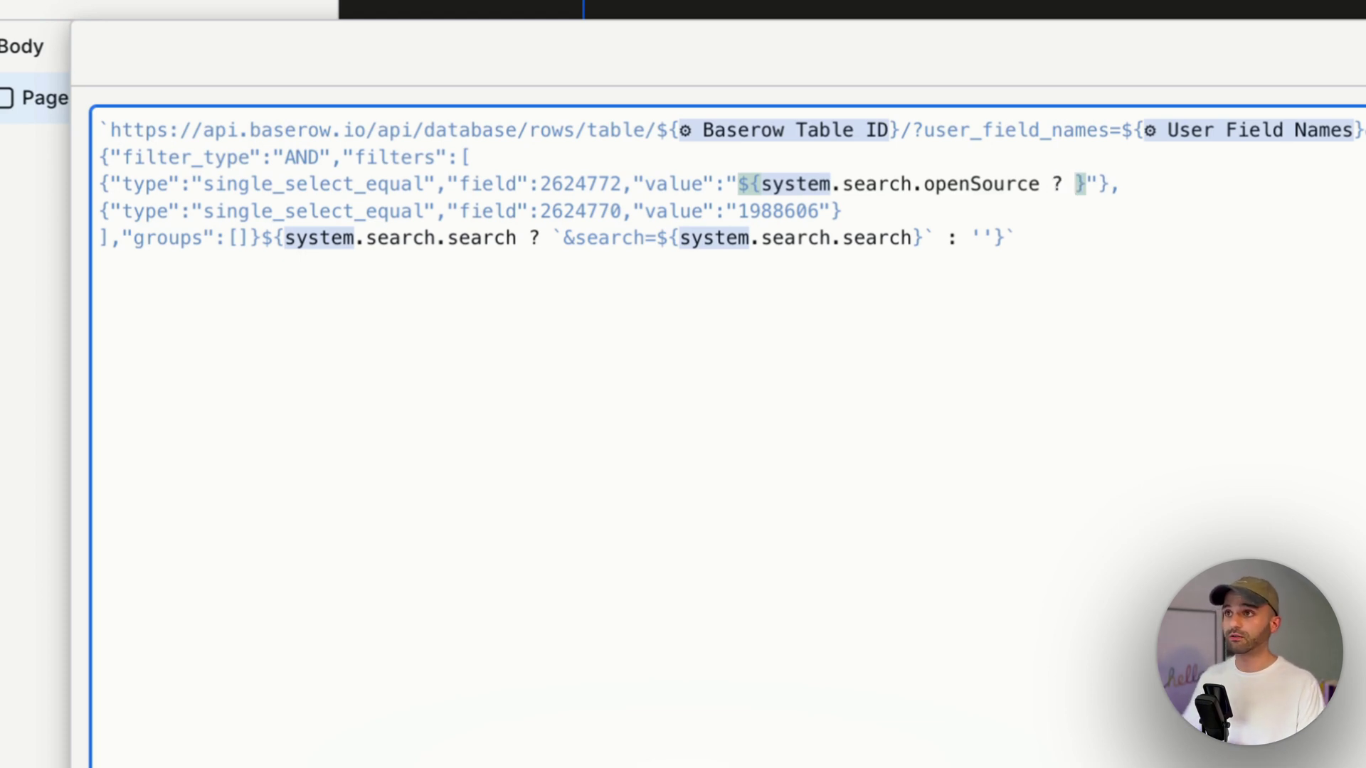
{"action": "key", "text": "super+v"}
{"action": "type", "text": ": '"}
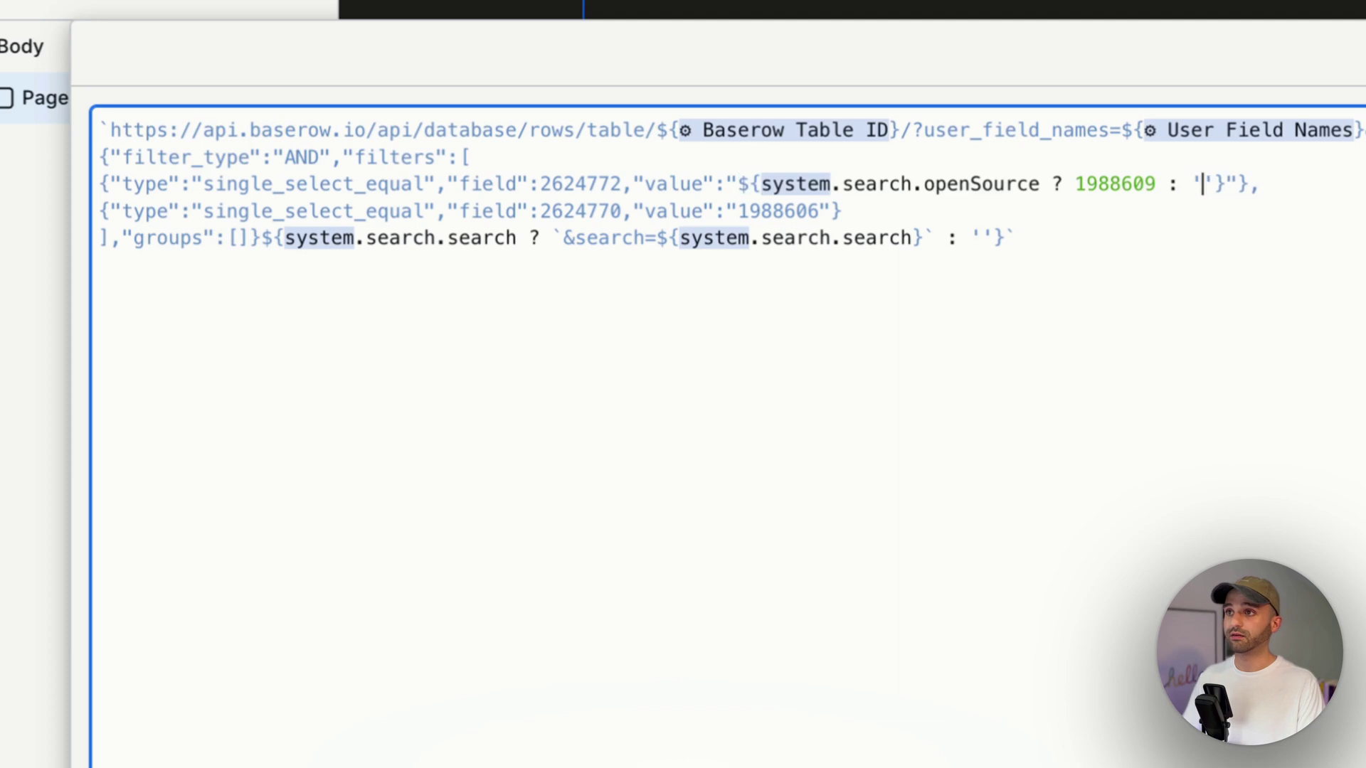
{"action": "key", "text": "BackSpace"}
{"action": "key", "text": "BackSpace"}
{"action": "key", "text": "BackSpace"}
{"action": "key", "text": "BackSpace"}
{"action": "key", "text": "BackSpace"}
{"action": "key", "text": "BackSpace"}
{"action": "key", "text": "BackSpace"}
{"action": "key", "text": "BackSpace"}
{"action": "key", "text": "BackSpace"}
{"action": "key", "text": "BackSpace"}
{"action": "key", "text": "BackSpace"}
{"action": "key", "text": "BackSpace"}
{"action": "key", "text": "BackSpace"}
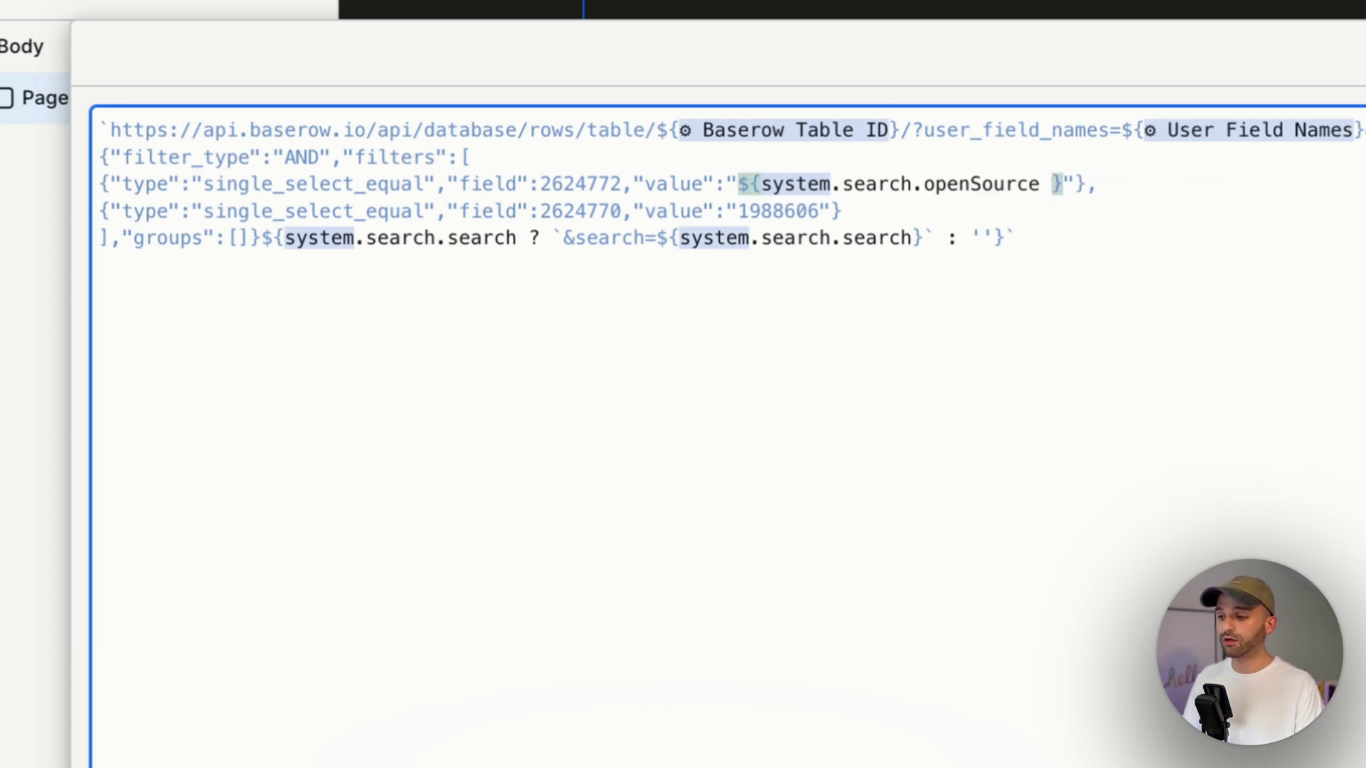
Step: Extend the field 2624772 filter's value expression to system.search.openSource && 1988609
{"action": "type", "text": "&&"}
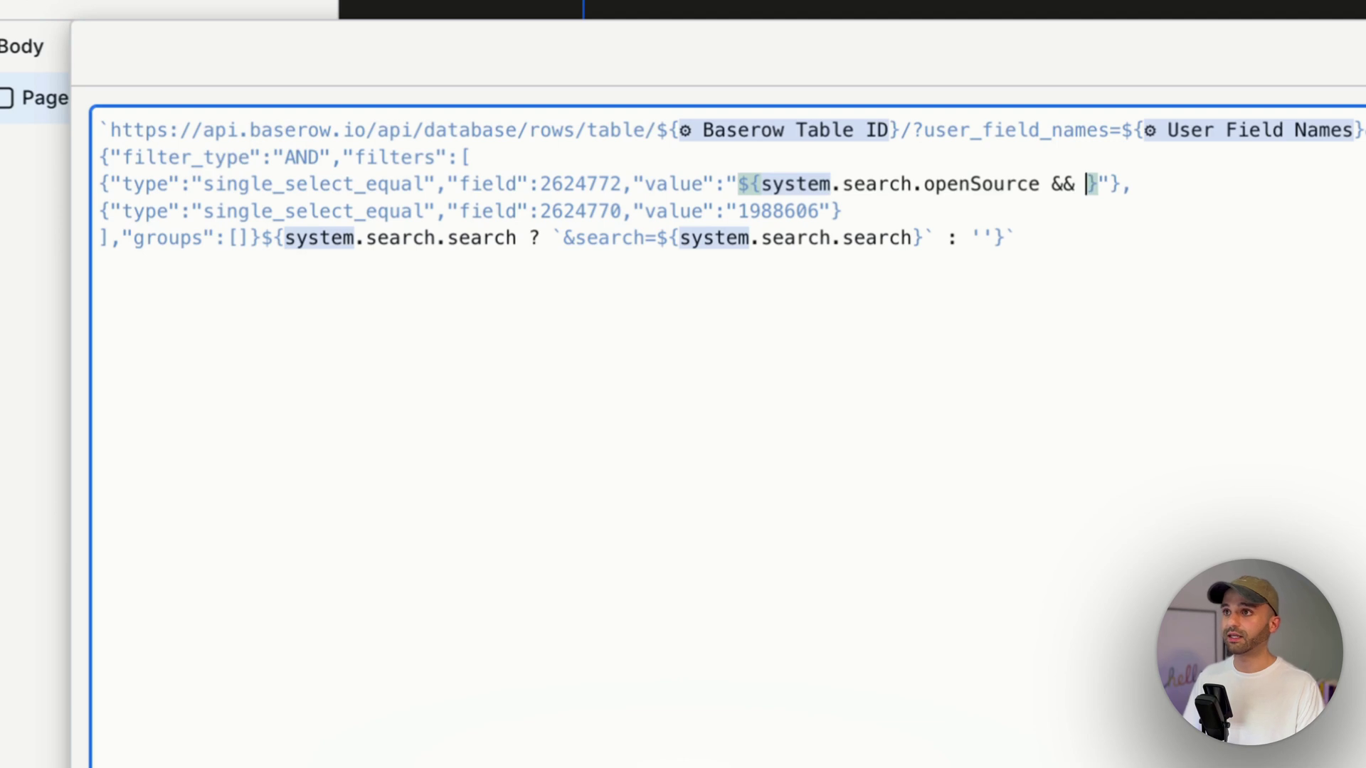
{"action": "key", "text": "super+v"}
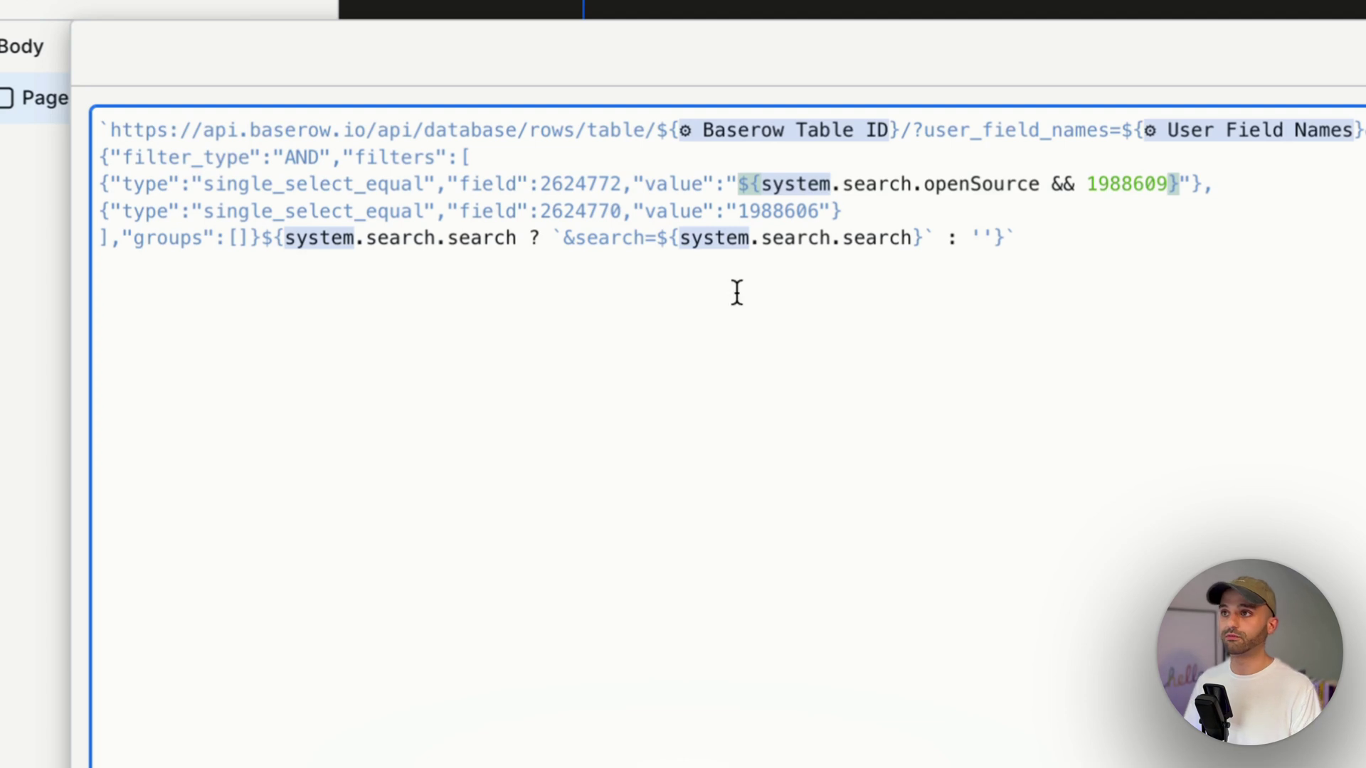
Step: Replace the field 2624770 filter's value with the expression ${system.search.freeTier && 1988606} and close the expression editor
{"action": "double_click", "coordinate": [787, 209]}
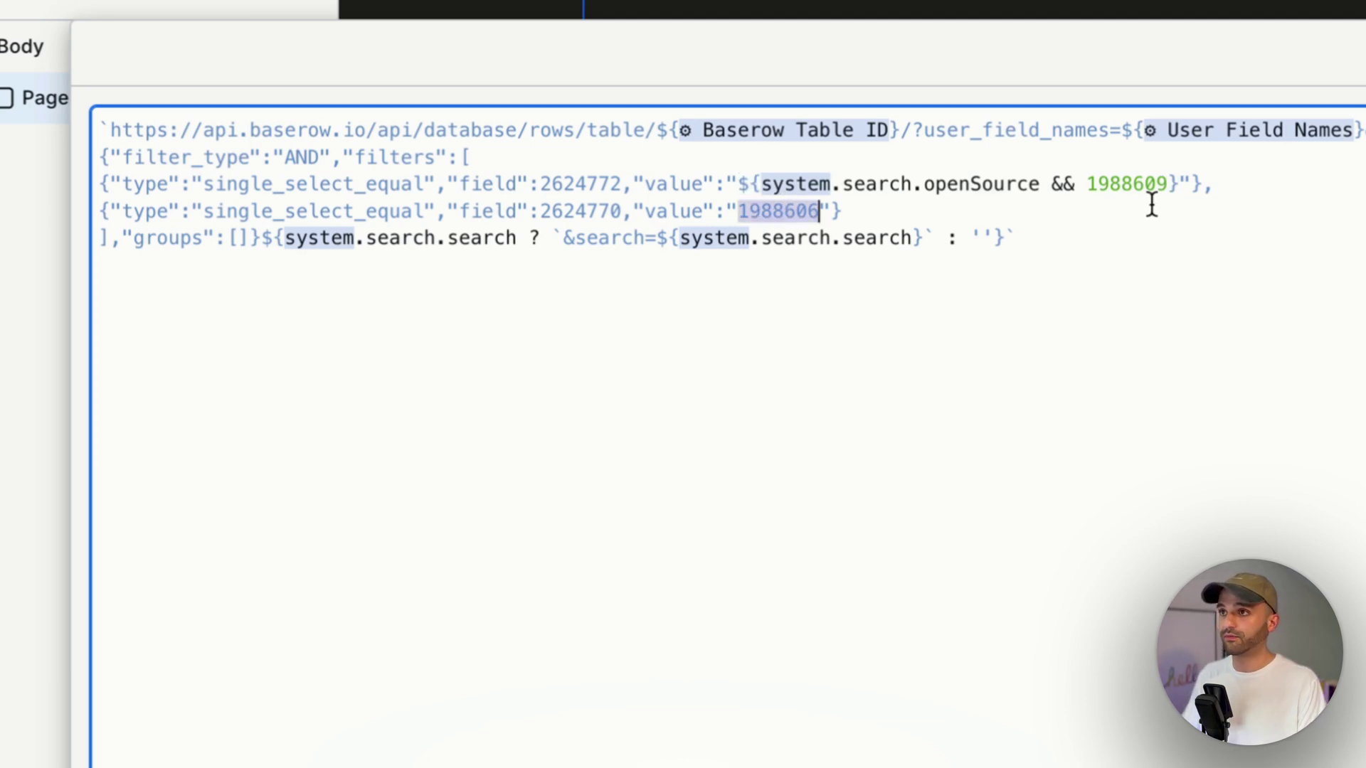
{"action": "left_click", "coordinate": [1168, 184]}
{"action": "double_click", "coordinate": [799, 211]}
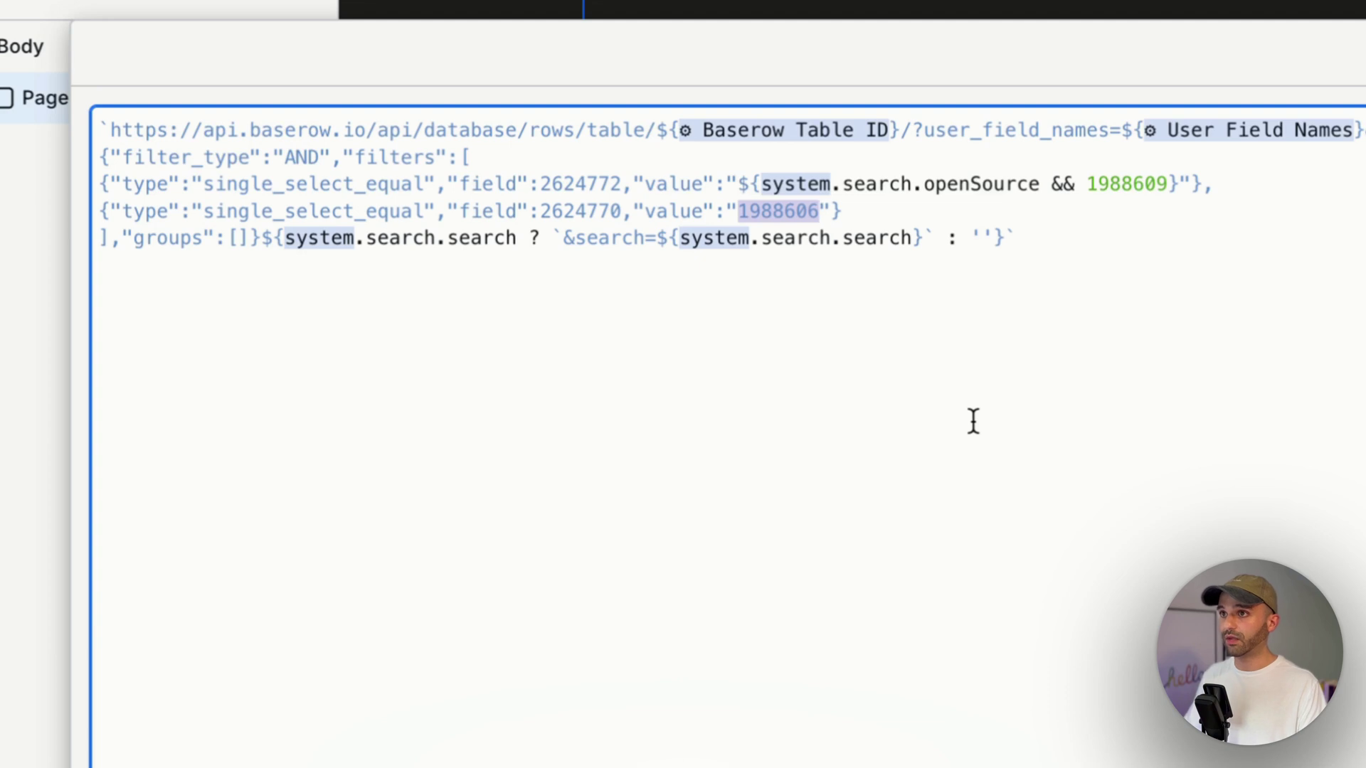
{"action": "key", "text": "BackSpace"}
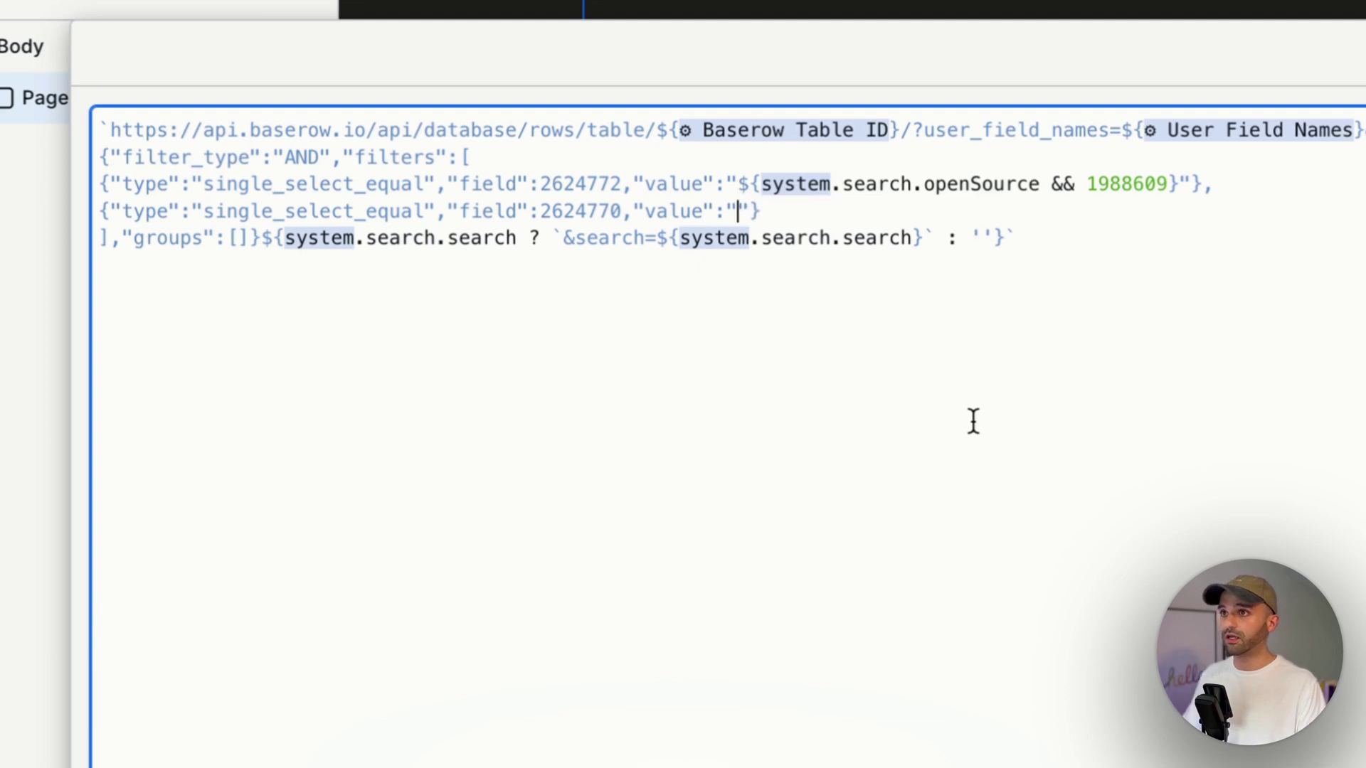
{"action": "type", "text": "${sys"}
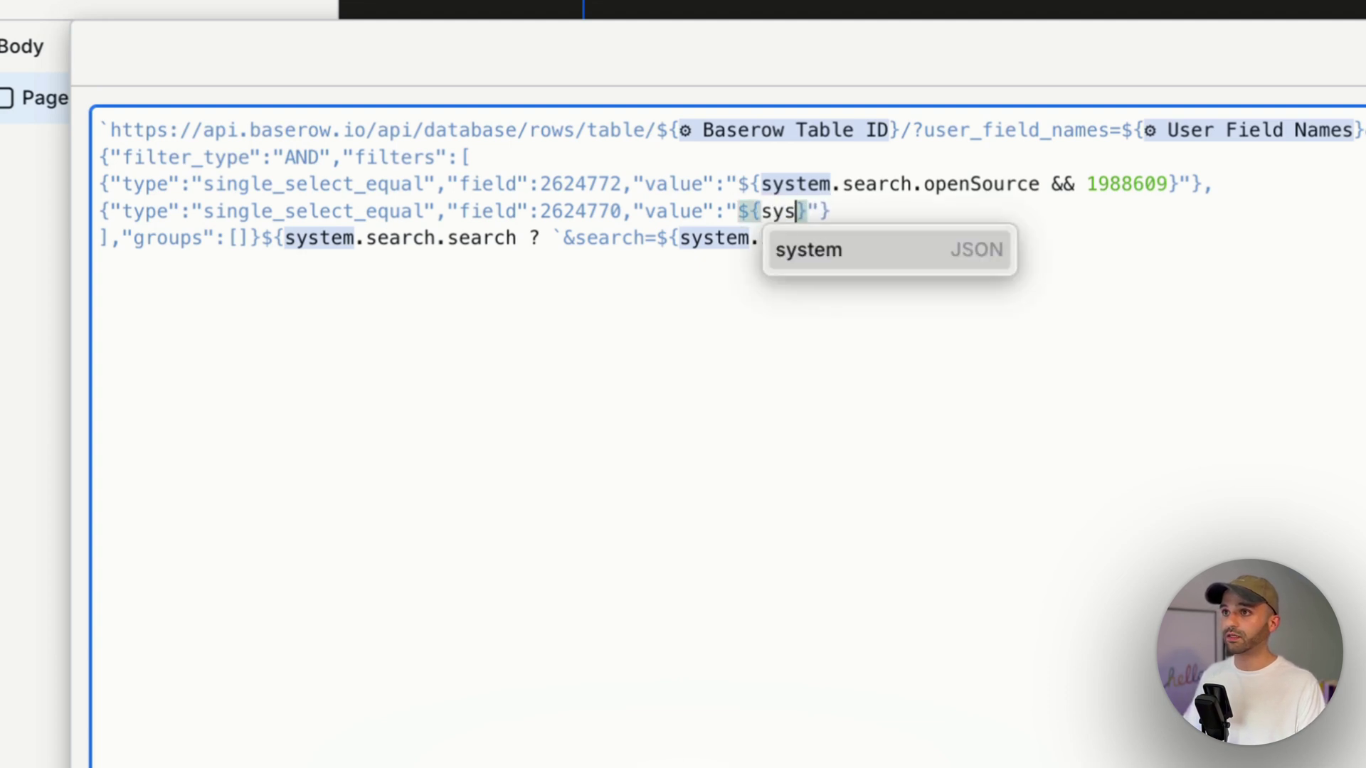
{"action": "type", "text": "tem.search.freeT"}
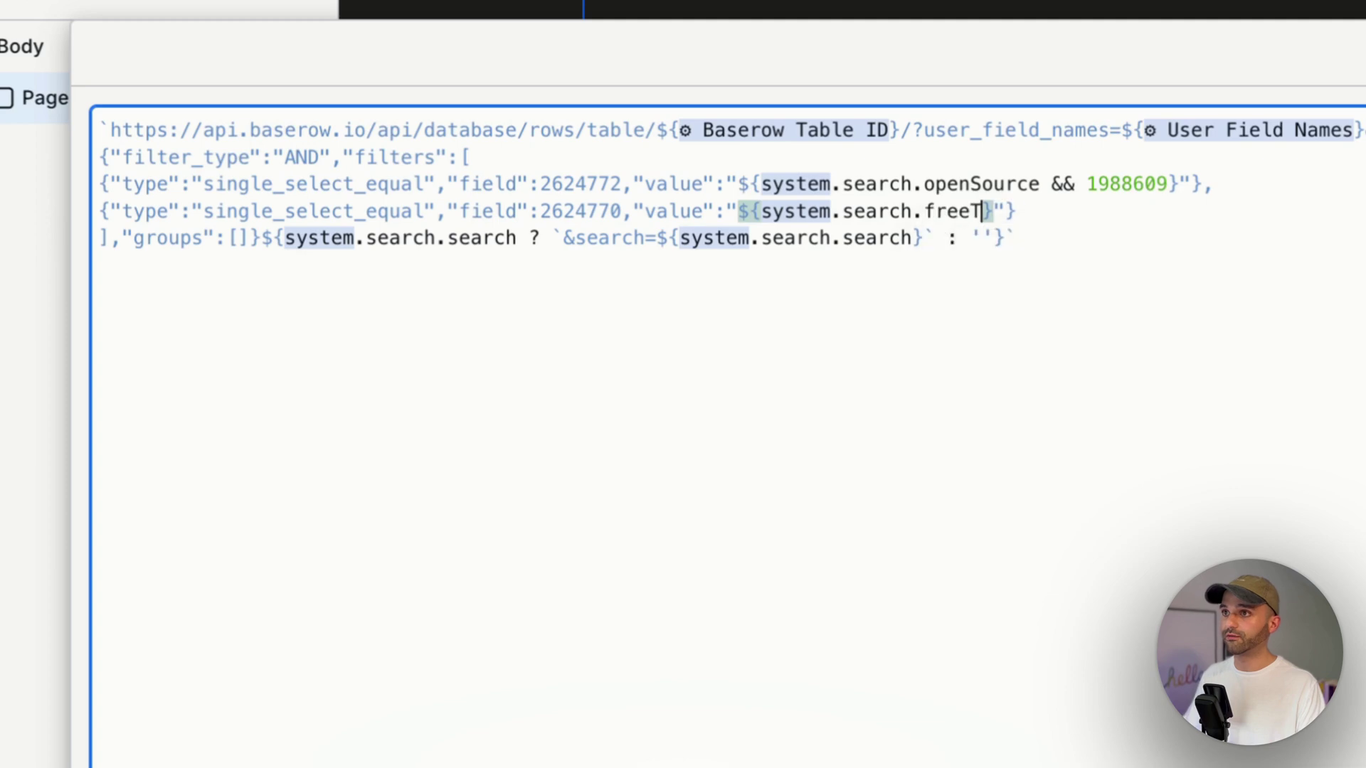
{"action": "type", "text": "ier &&"}
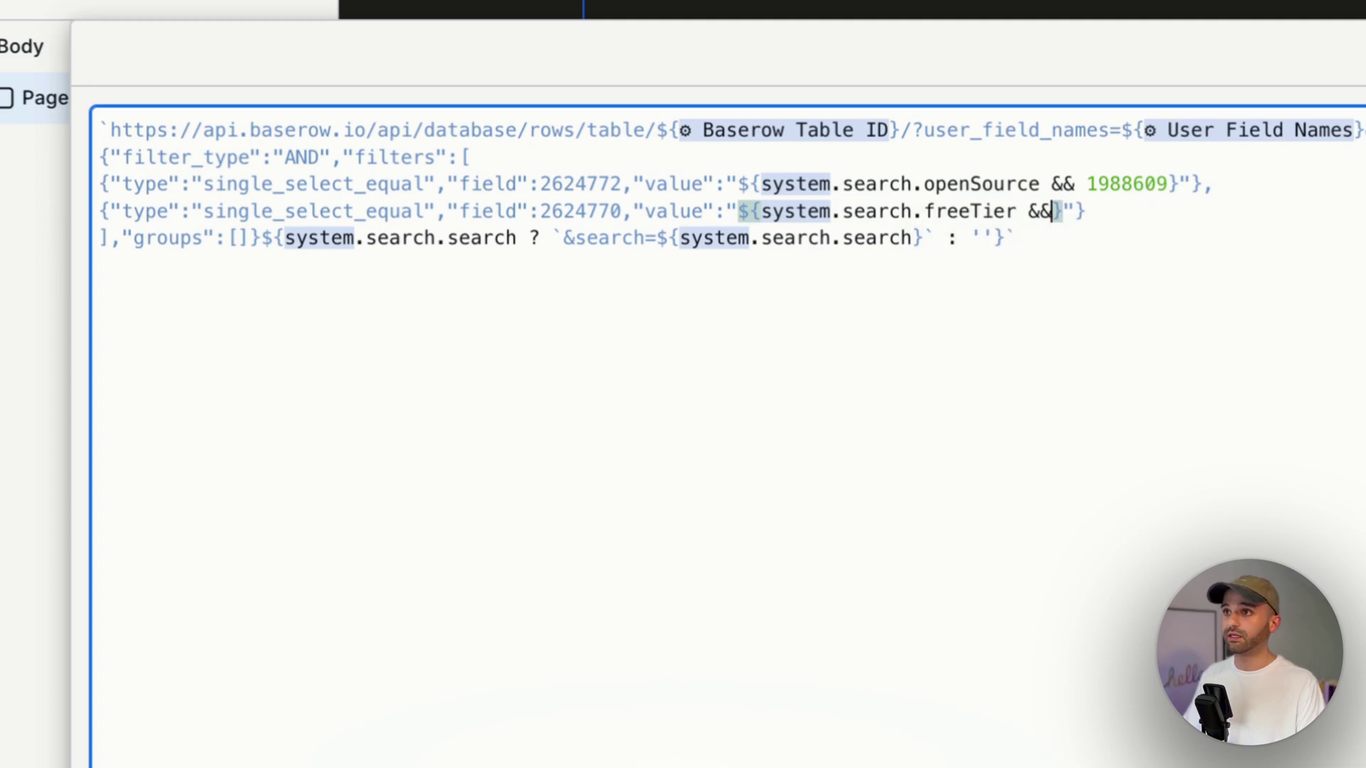
{"action": "type", "text": " 1988606"}
{"action": "left_click", "coordinate": [1026, 633]}
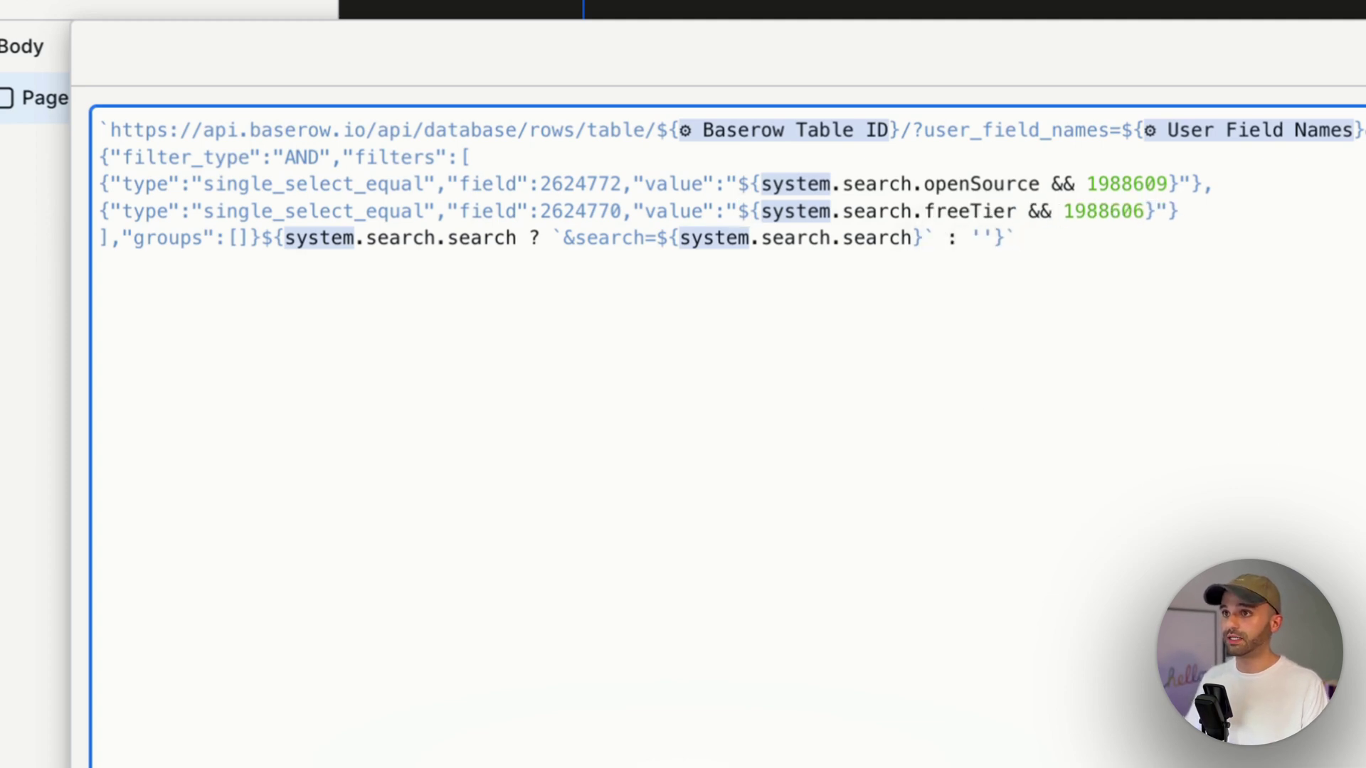
{"action": "key", "text": "Escape"}
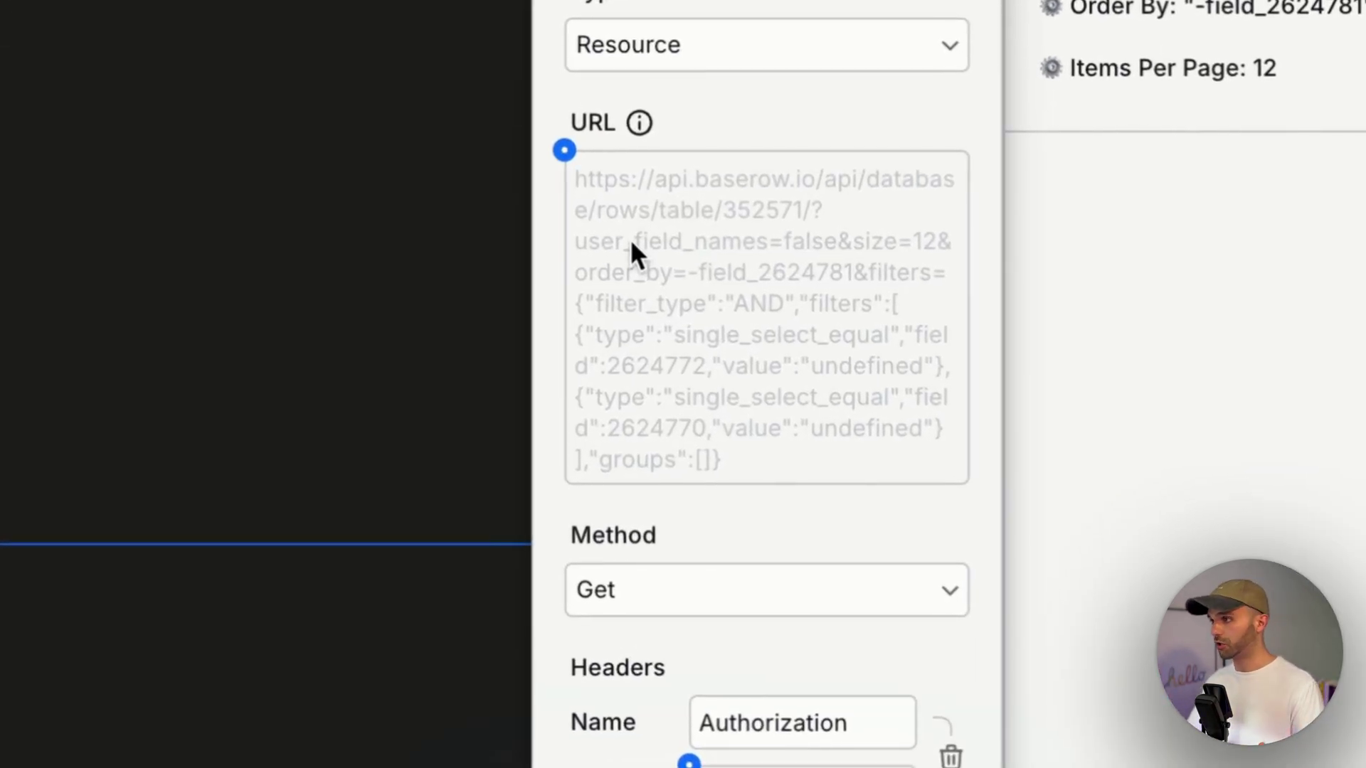
Step: Check both filter values in the resolved URL, and preview the page filtered by Open Source only
{"action": "double_click", "coordinate": [861, 370]}
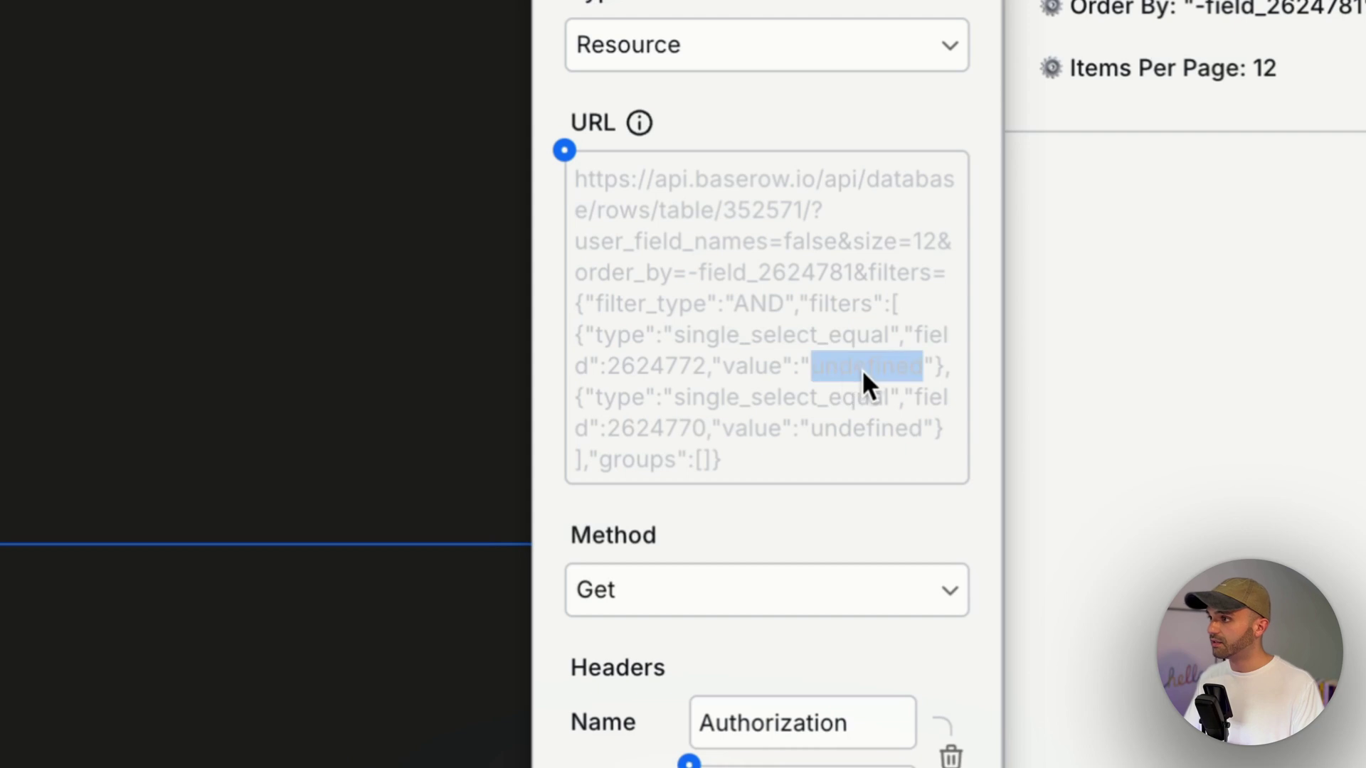
{"action": "double_click", "coordinate": [844, 429]}
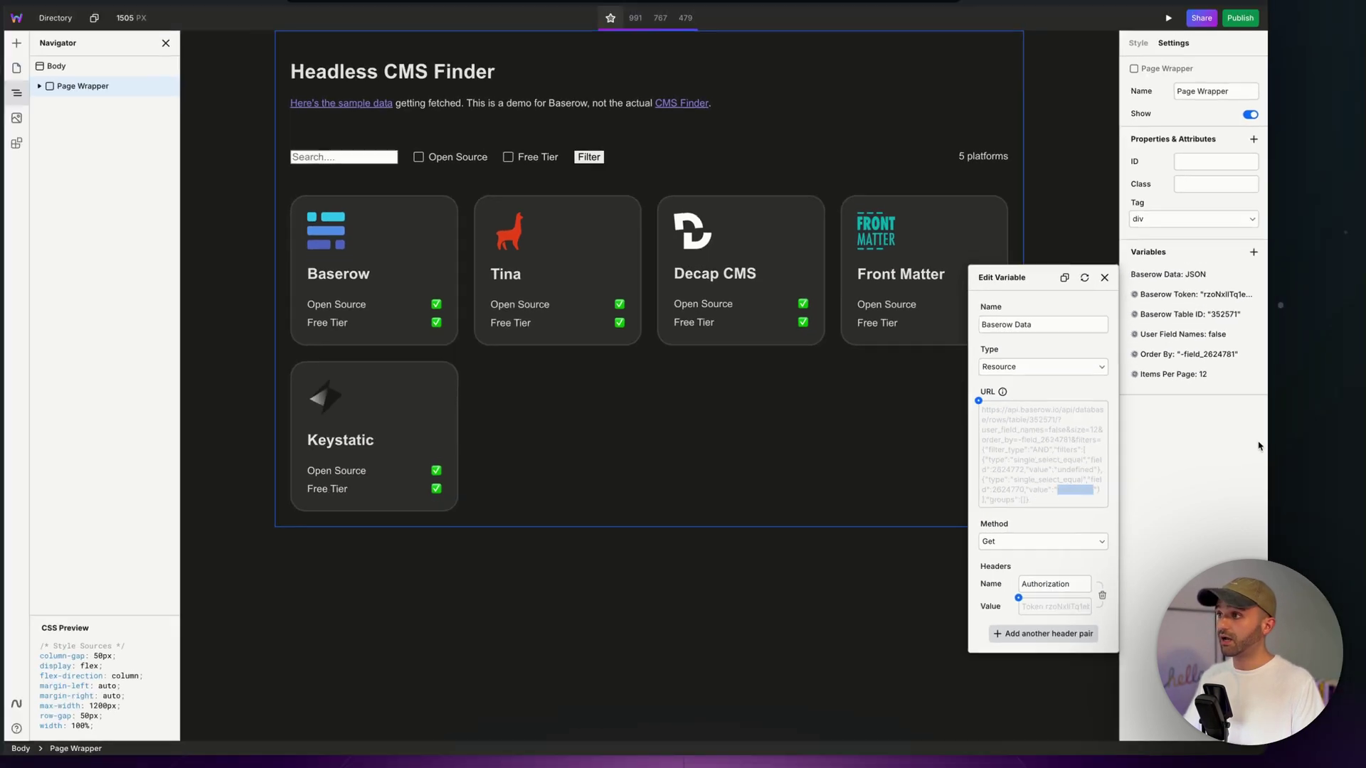
{"action": "left_click", "coordinate": [1166, 96]}
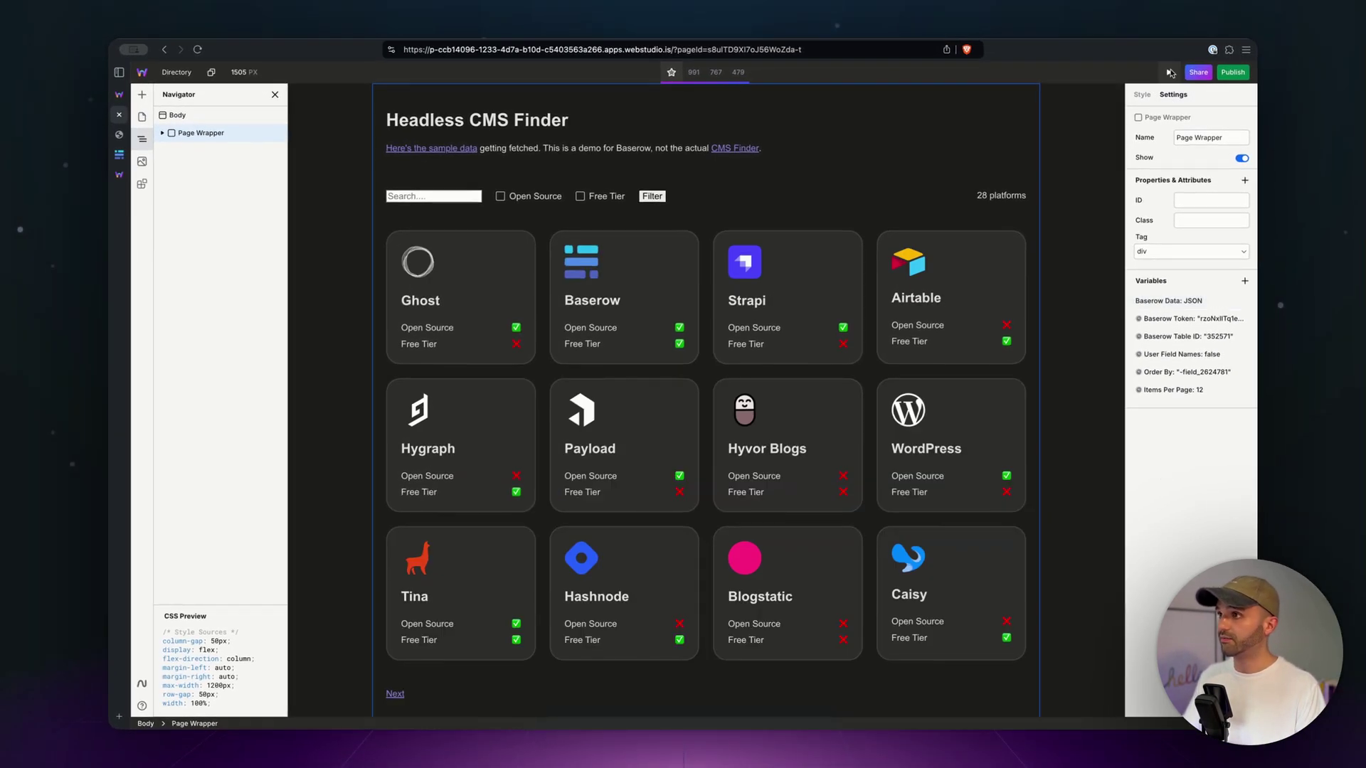
{"action": "left_click", "coordinate": [1169, 71]}
{"action": "left_click", "coordinate": [507, 201]}
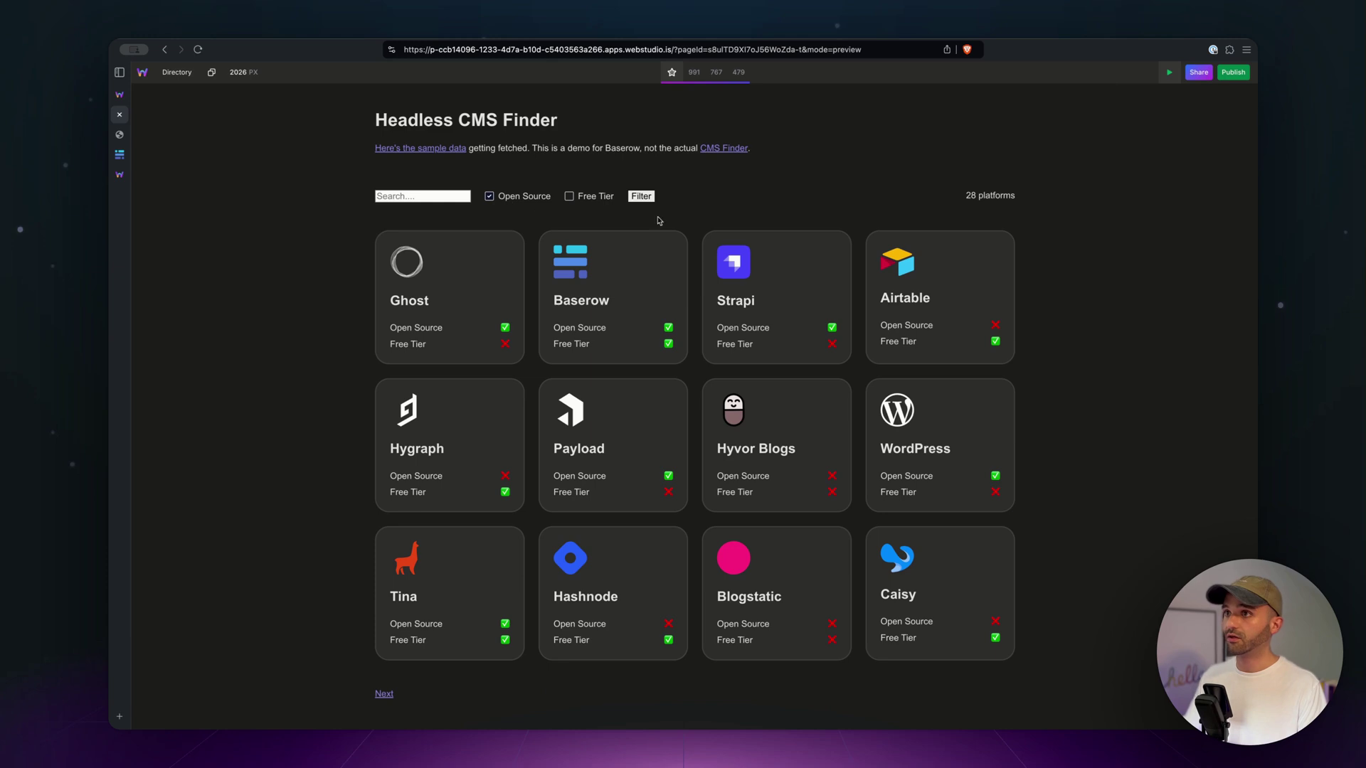
{"action": "left_click", "coordinate": [641, 196]}
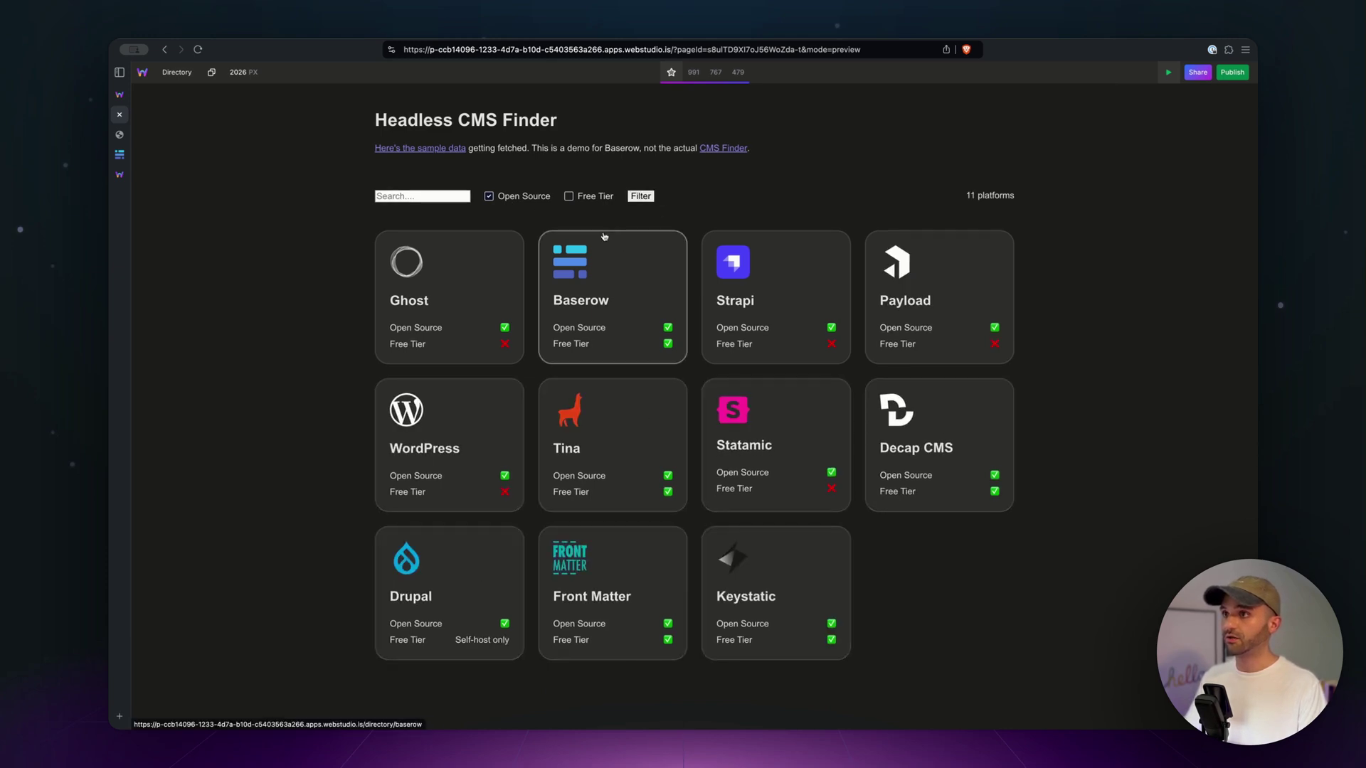
Step: Filter the previewed platforms by Open Source and Free Tier together, and by Free Tier alone
{"action": "left_click", "coordinate": [593, 198]}
{"action": "left_click", "coordinate": [640, 196]}
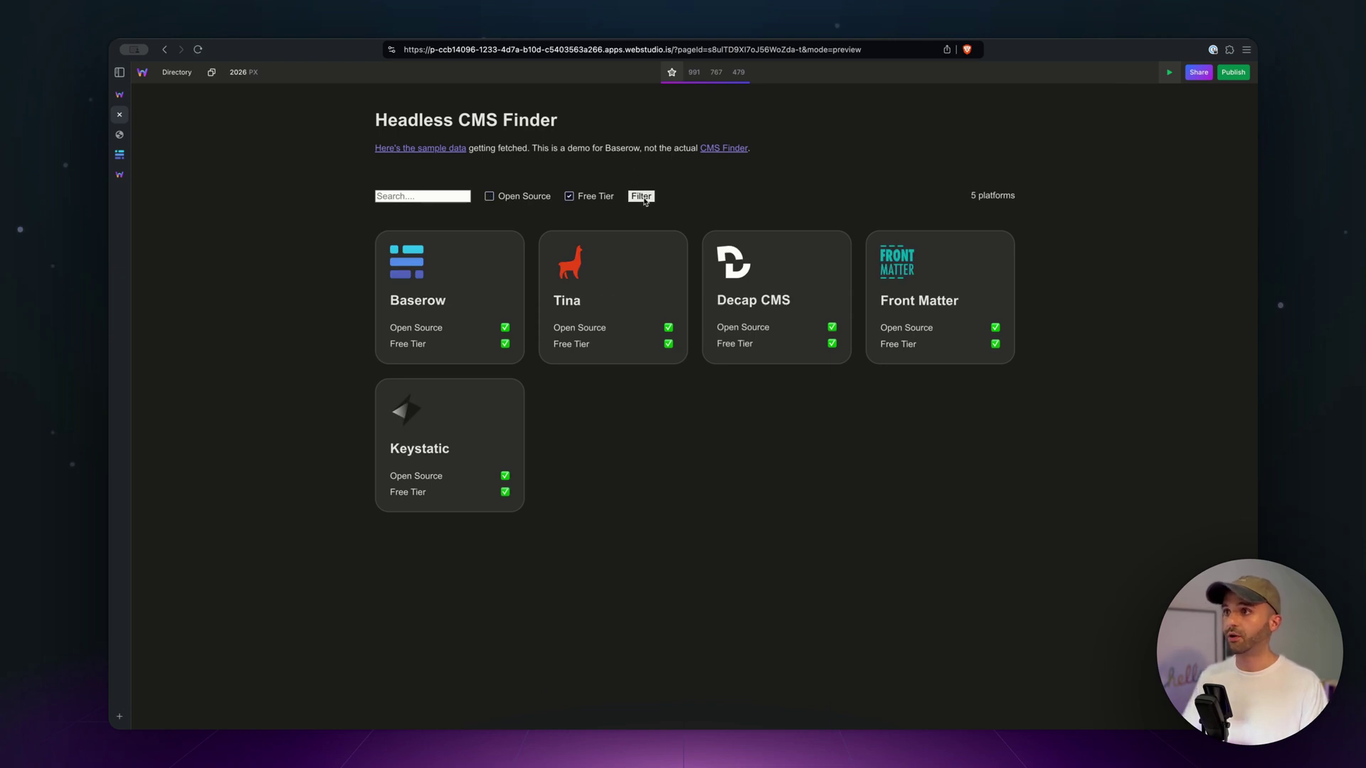
{"action": "left_click", "coordinate": [643, 198]}
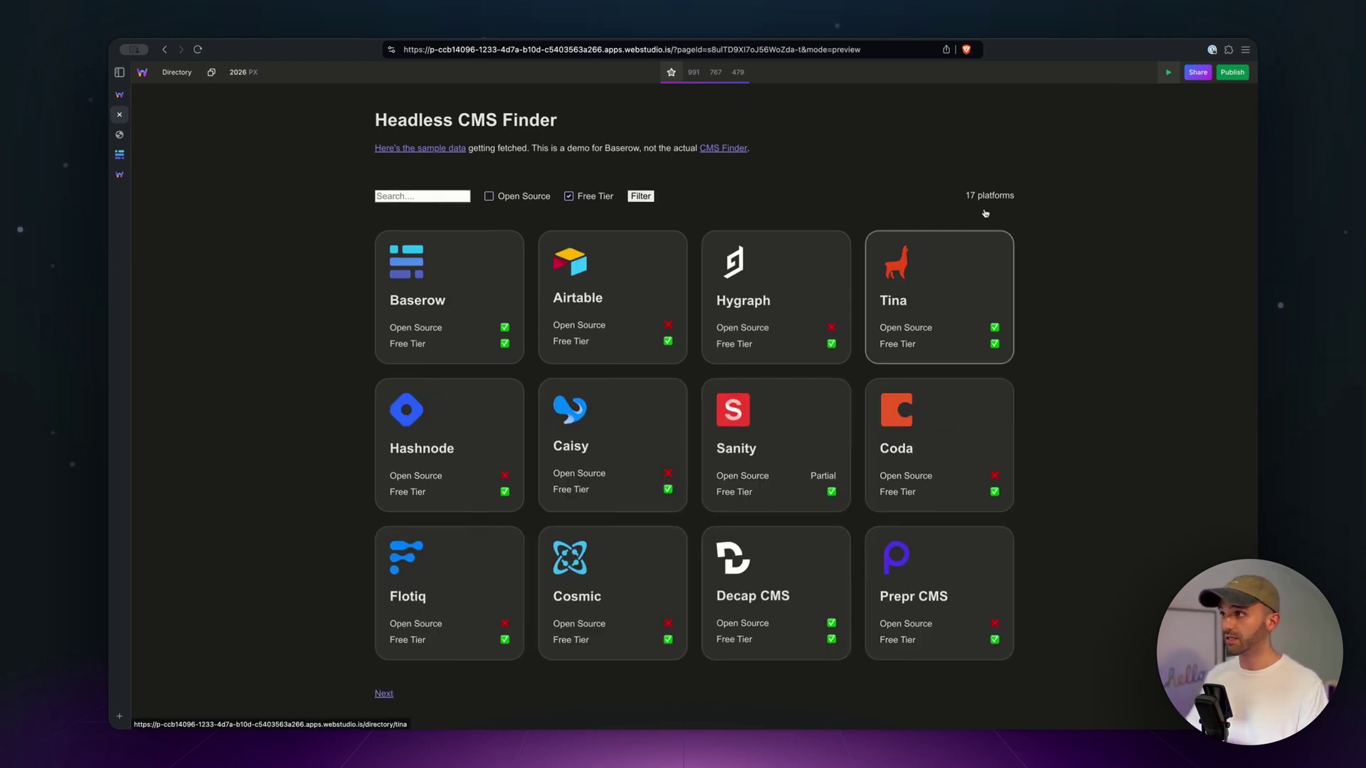
Step: Leave the preview and inspect both filter values in the URL of the Page Wrapper's Baserow Data variable
{"action": "left_click", "coordinate": [1168, 72]}
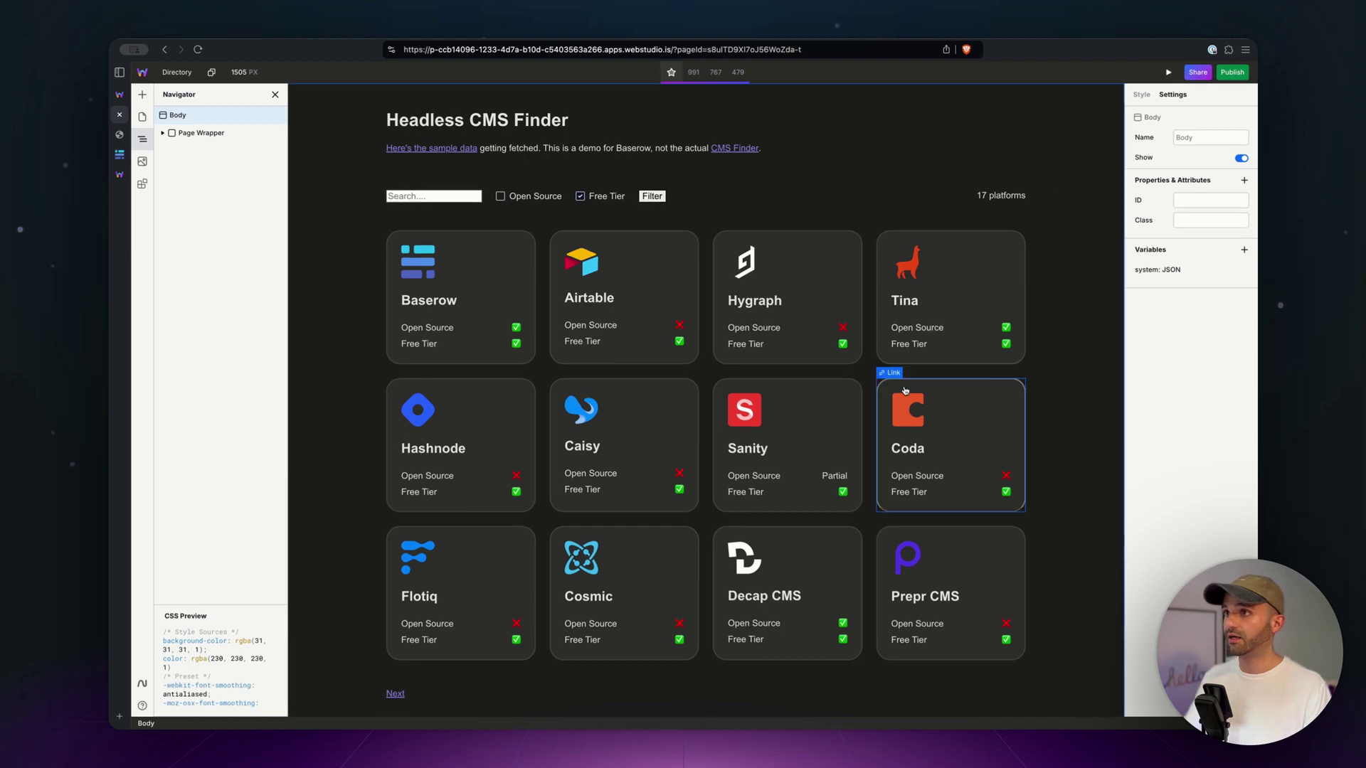
{"action": "left_click", "coordinate": [174, 133]}
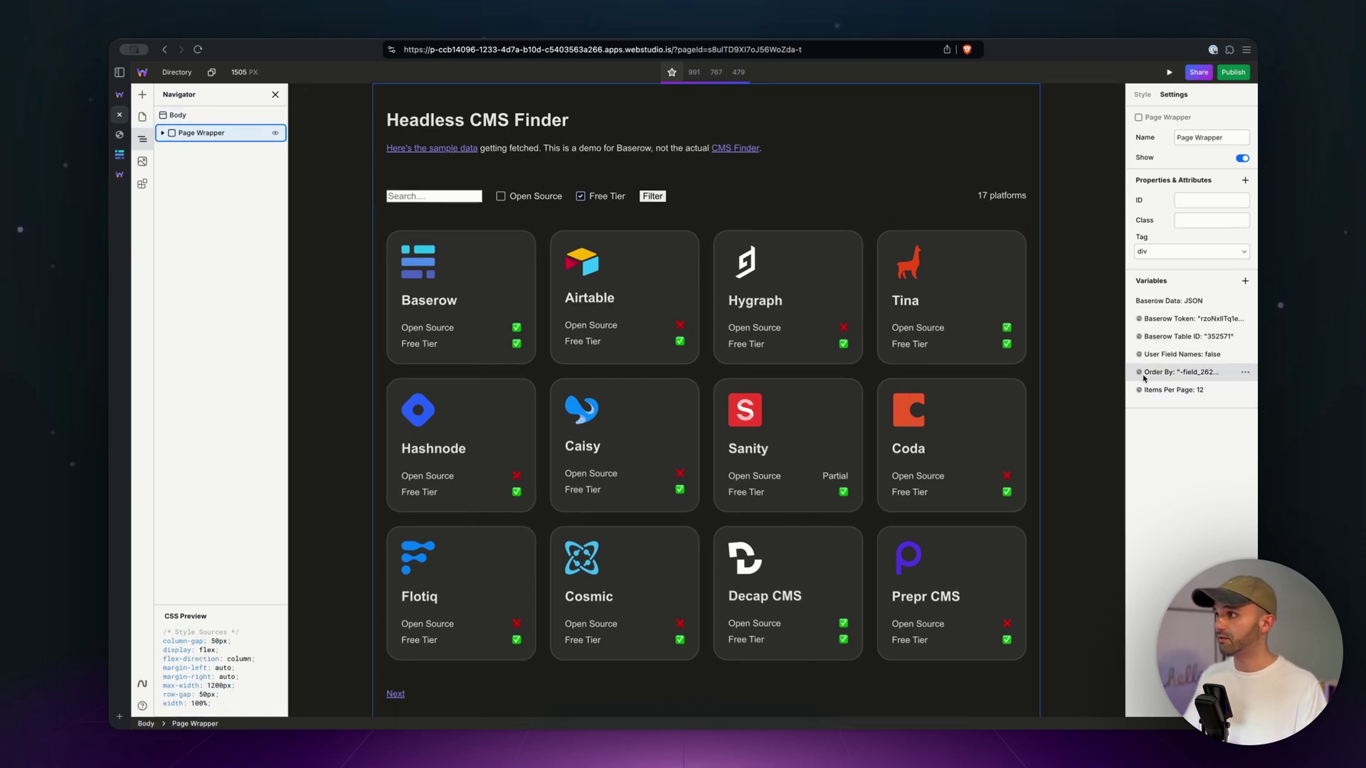
{"action": "left_click", "coordinate": [1166, 301]}
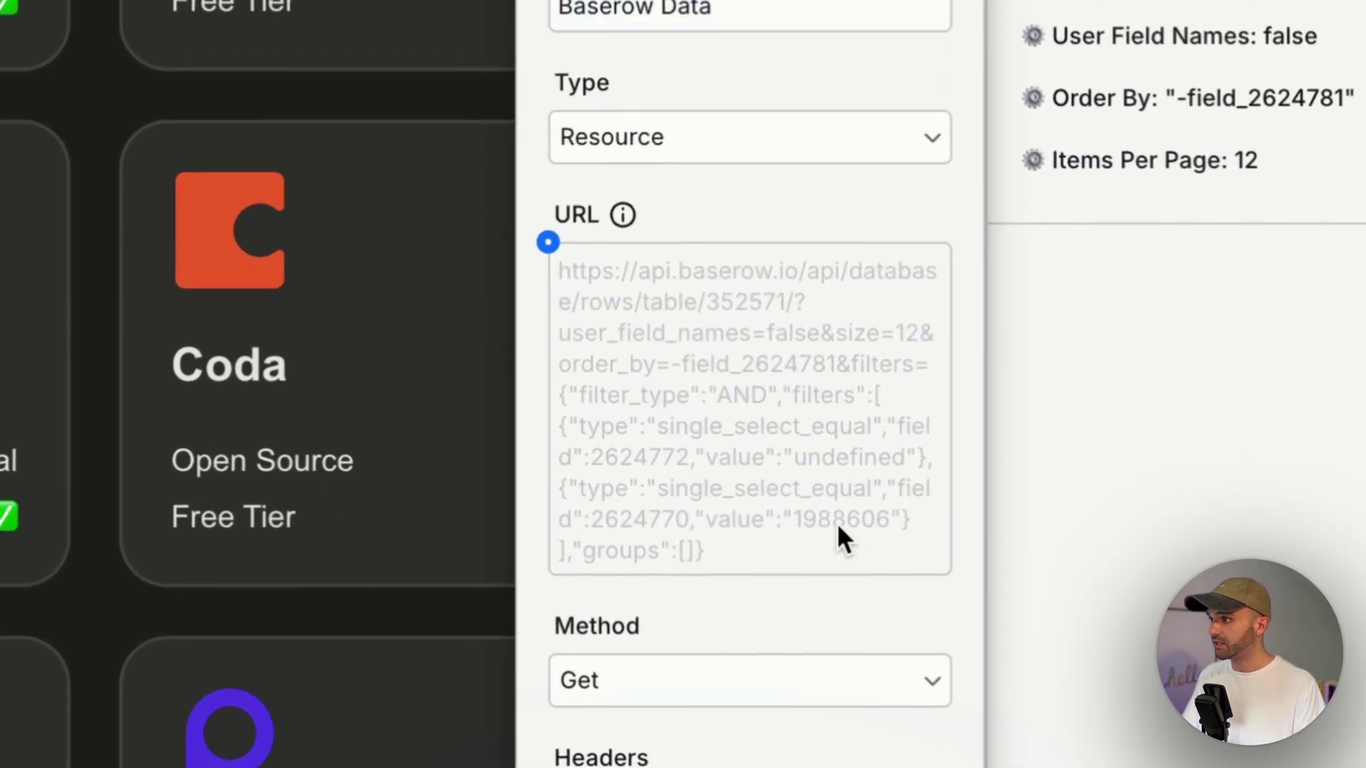
{"action": "double_click", "coordinate": [840, 523]}
{"action": "left_click", "coordinate": [814, 537]}
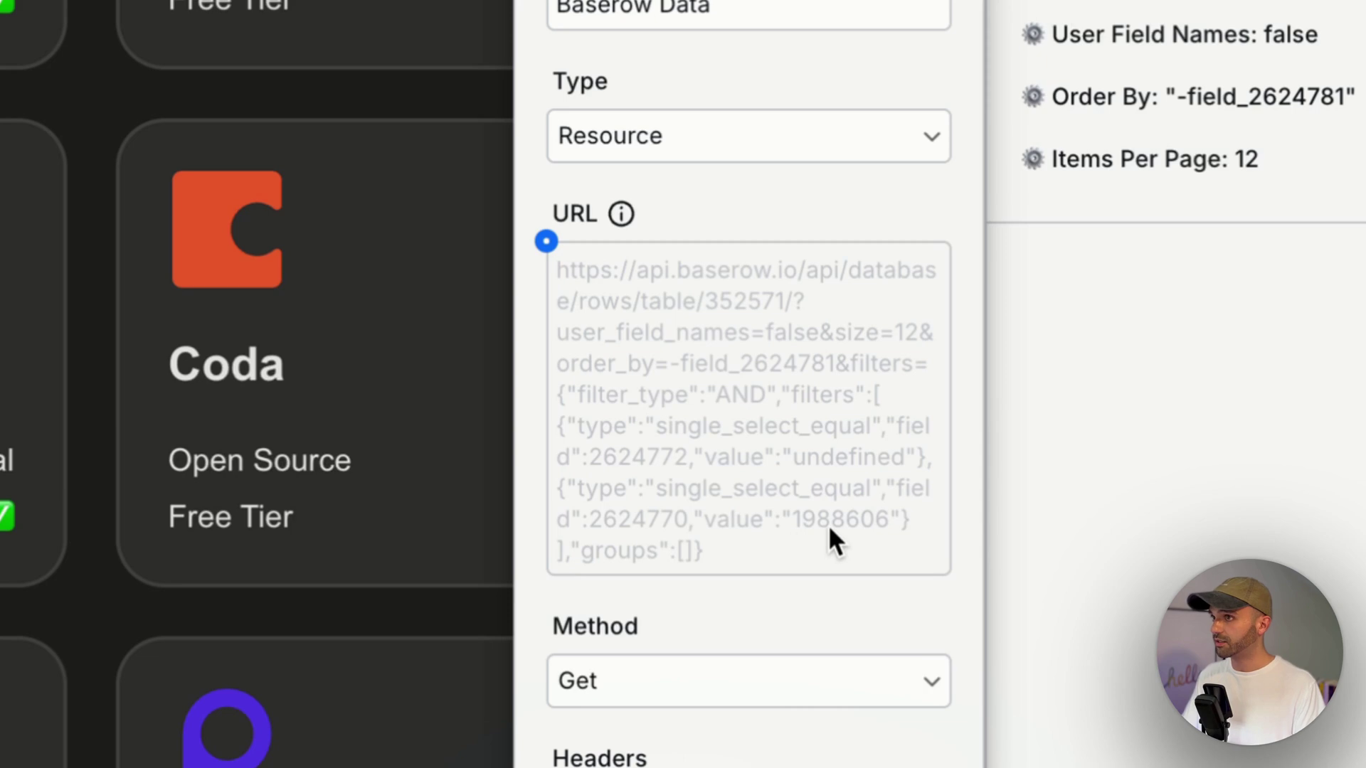
{"action": "double_click", "coordinate": [842, 458]}
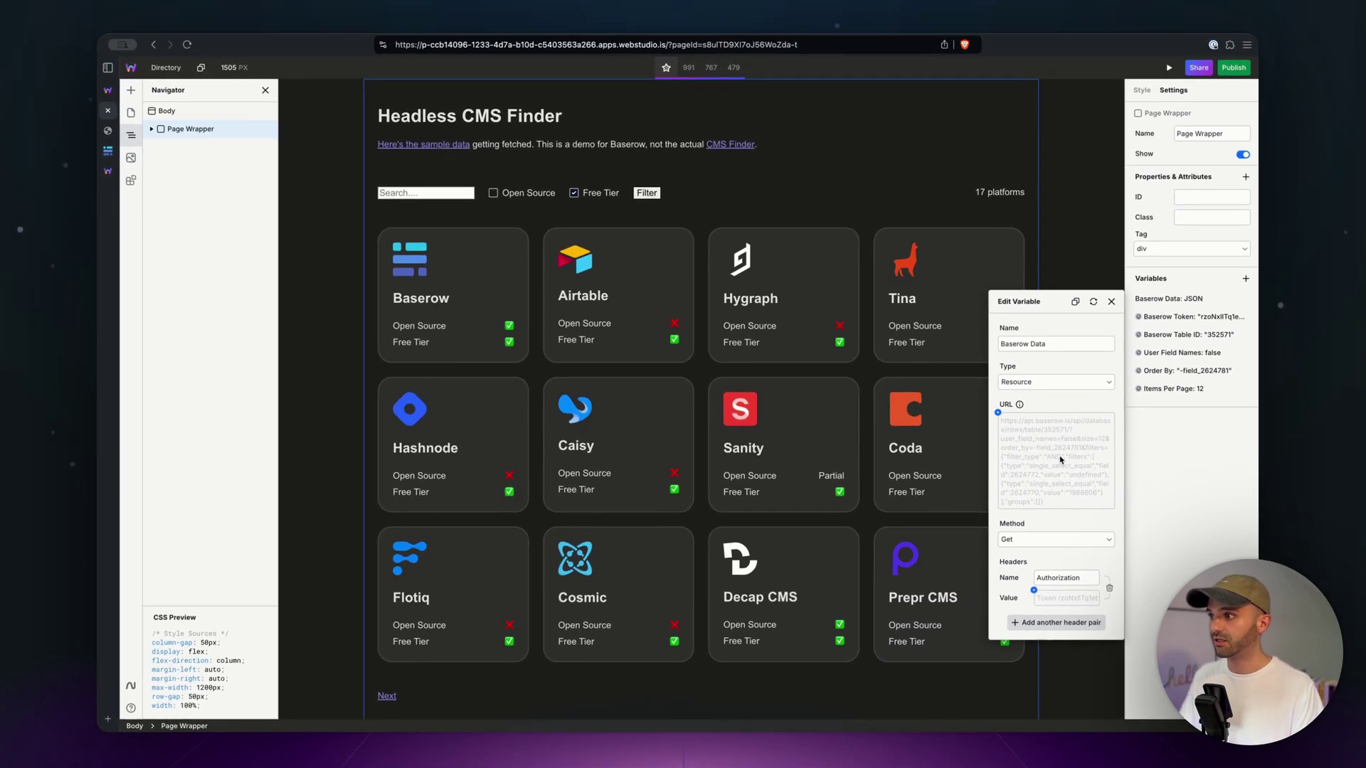
Step: Switch to Baserow's filters parameter builder, review the Free tier value options keeping the green check mark, and copy the filter JSON
{"action": "left_click", "coordinate": [1060, 459]}
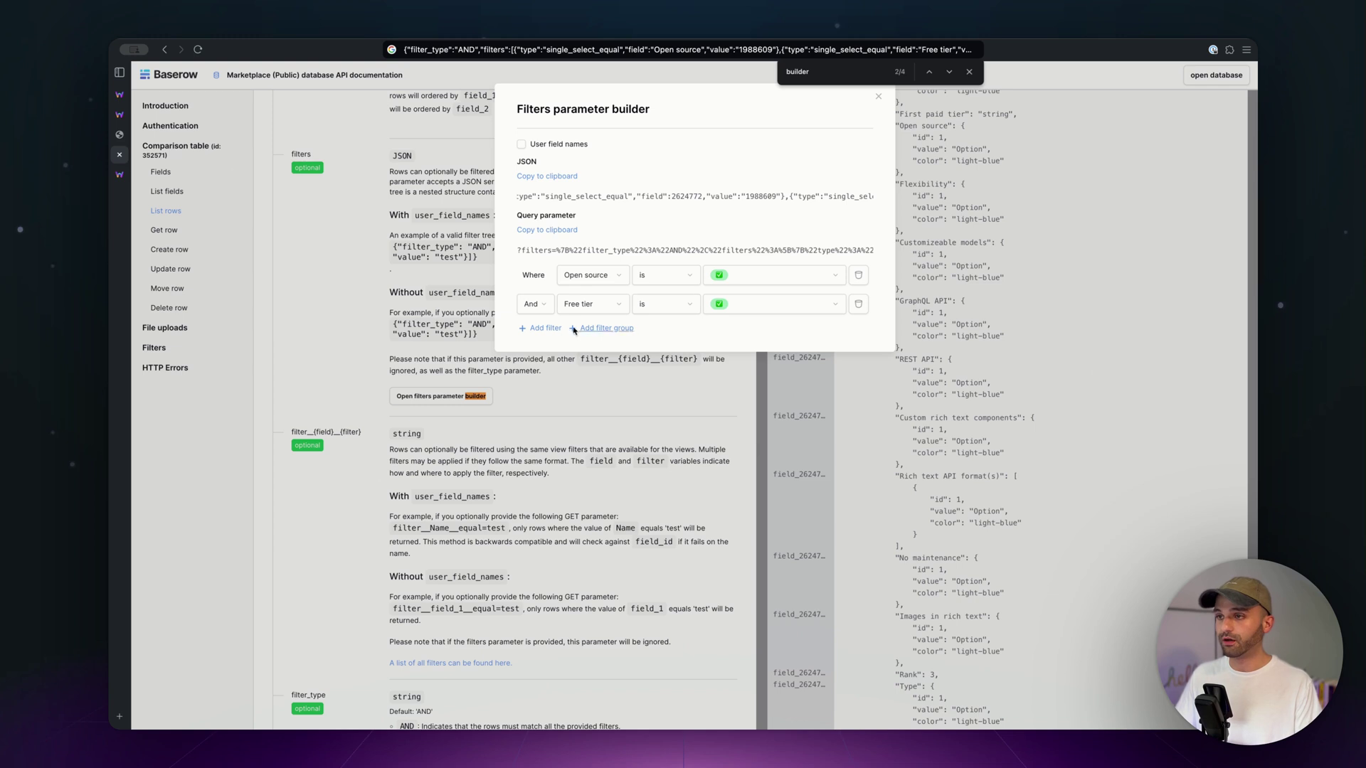
{"action": "left_click", "coordinate": [750, 307]}
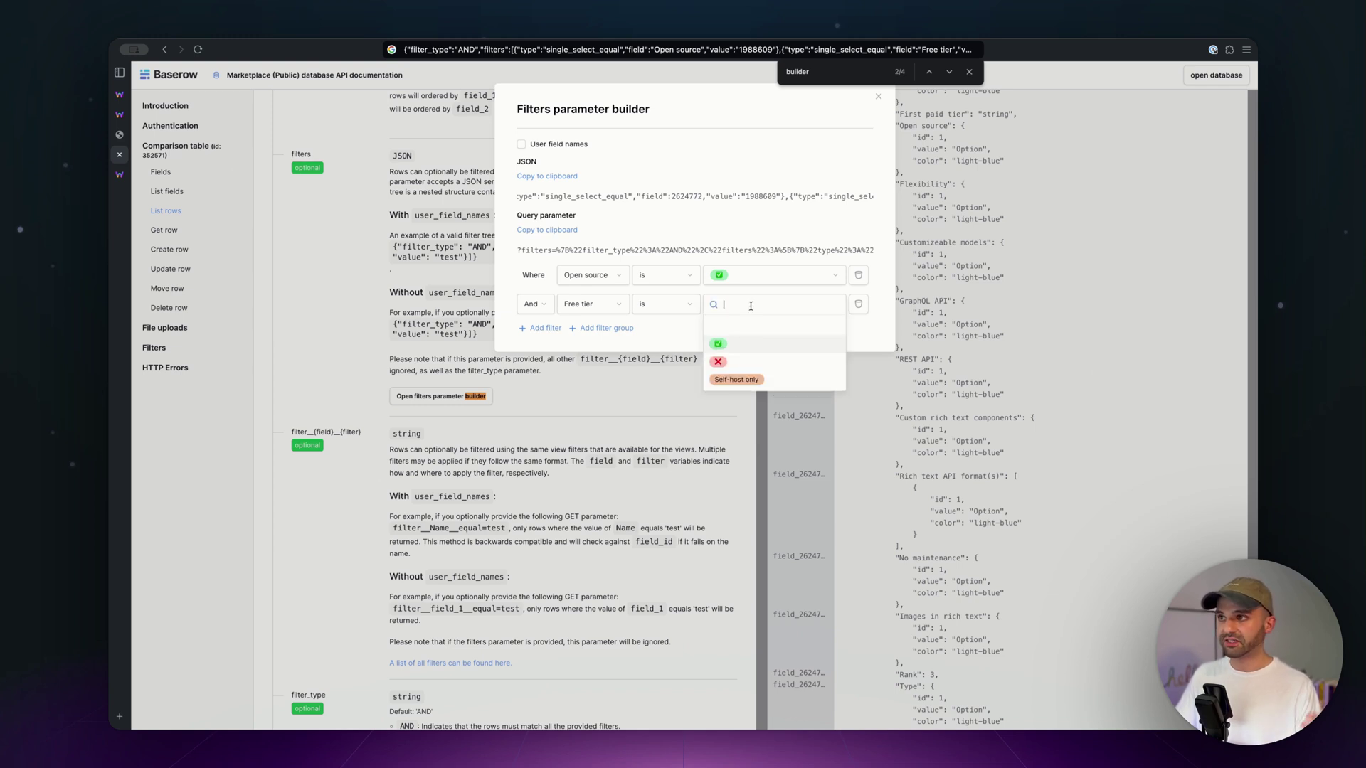
{"action": "key", "text": "Return"}
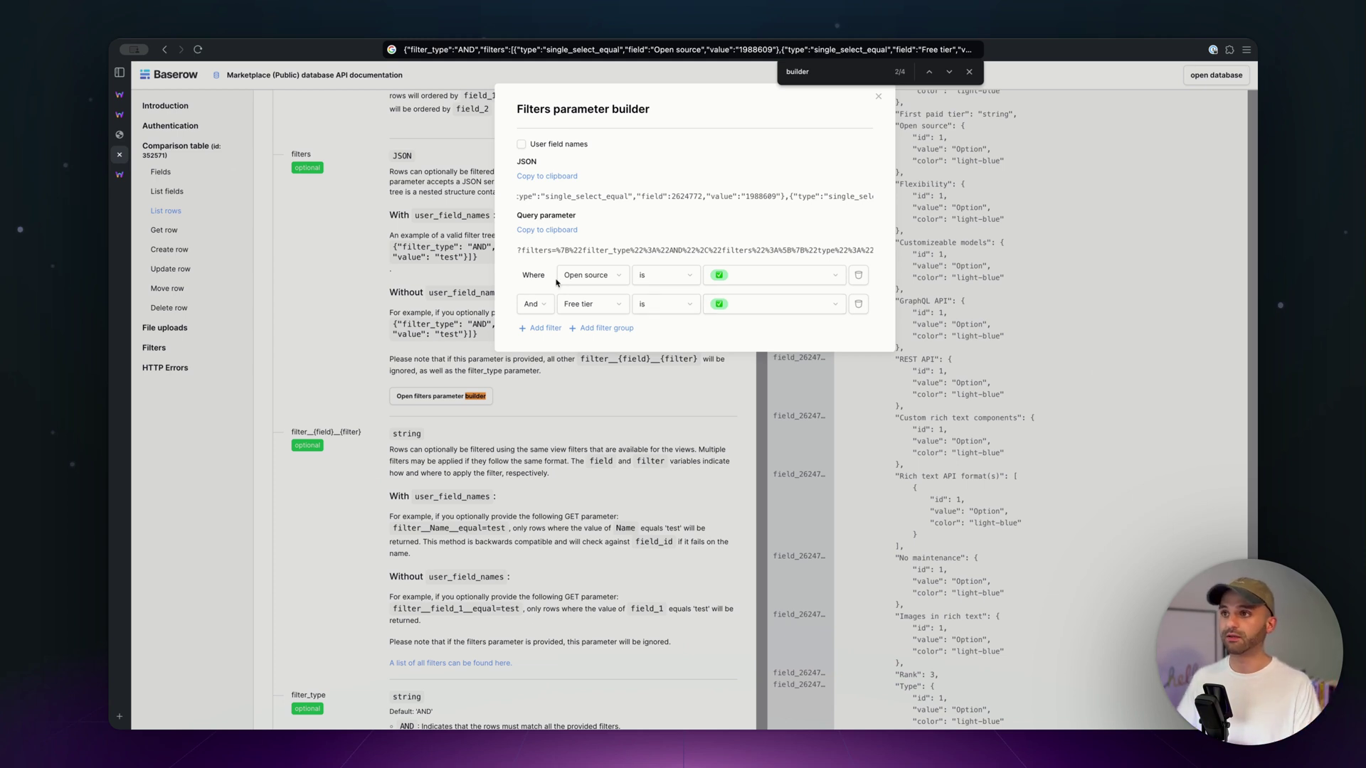
{"action": "left_click", "coordinate": [546, 176]}
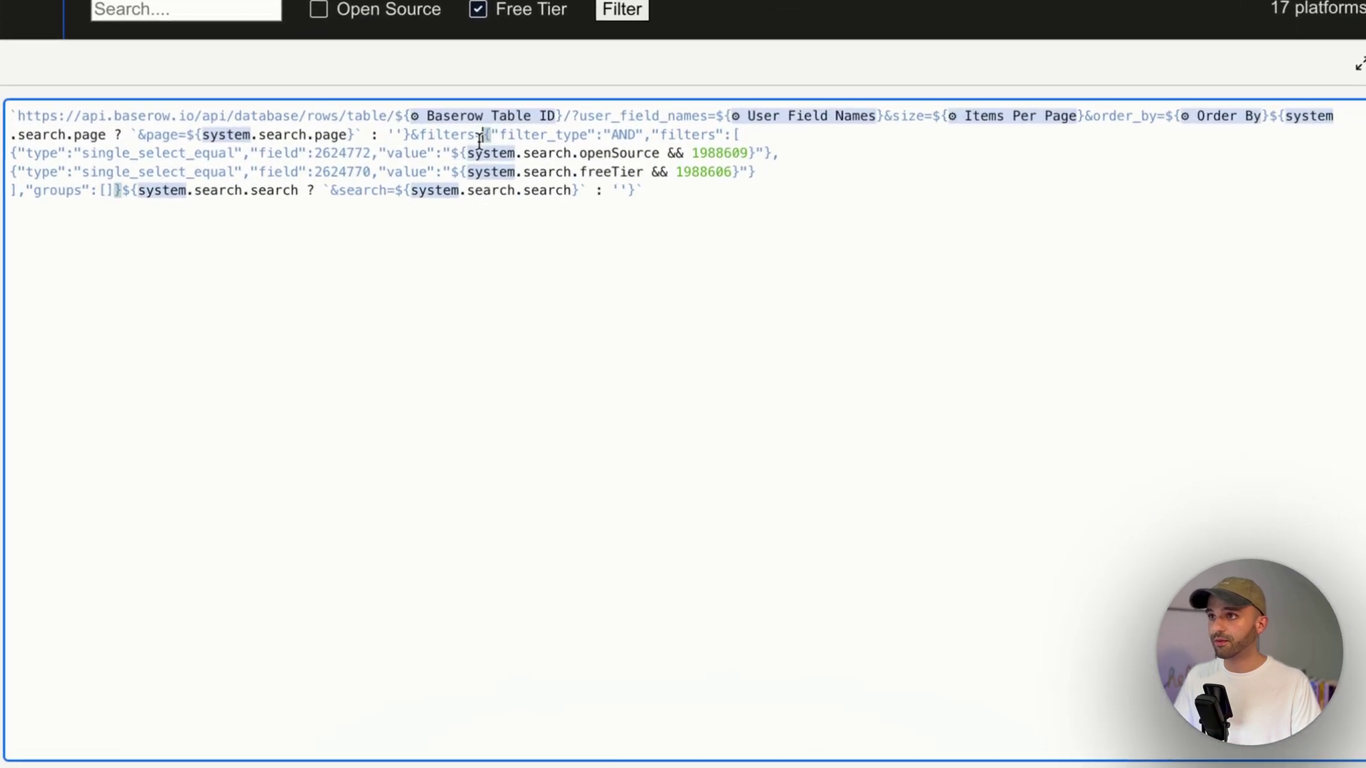
Step: Review the filters JSON in the URL expression, including the openSource condition and its option ID 1988609
{"action": "left_click_drag", "start_coordinate": [481, 135], "coordinate": [124, 190]}
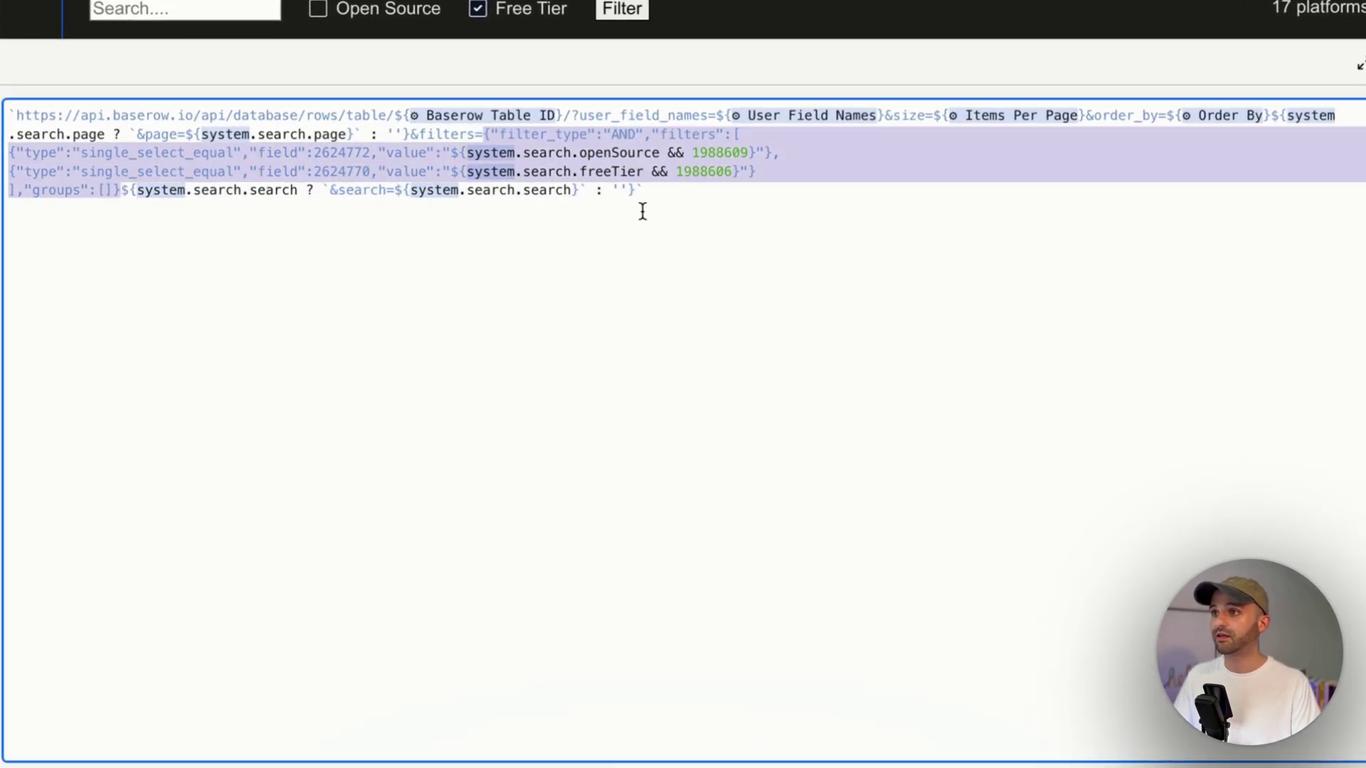
{"action": "double_click", "coordinate": [712, 150]}
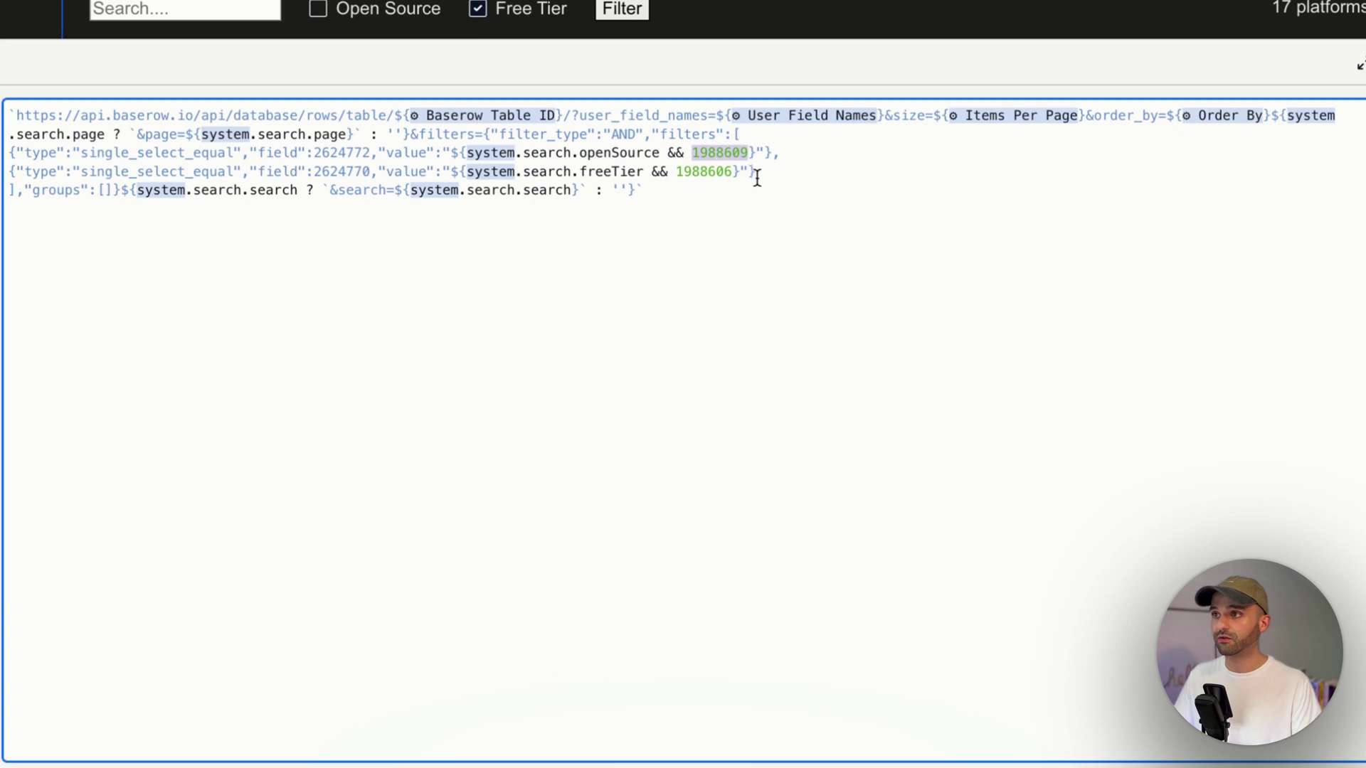
{"action": "left_click_drag", "start_coordinate": [449, 153], "coordinate": [774, 154]}
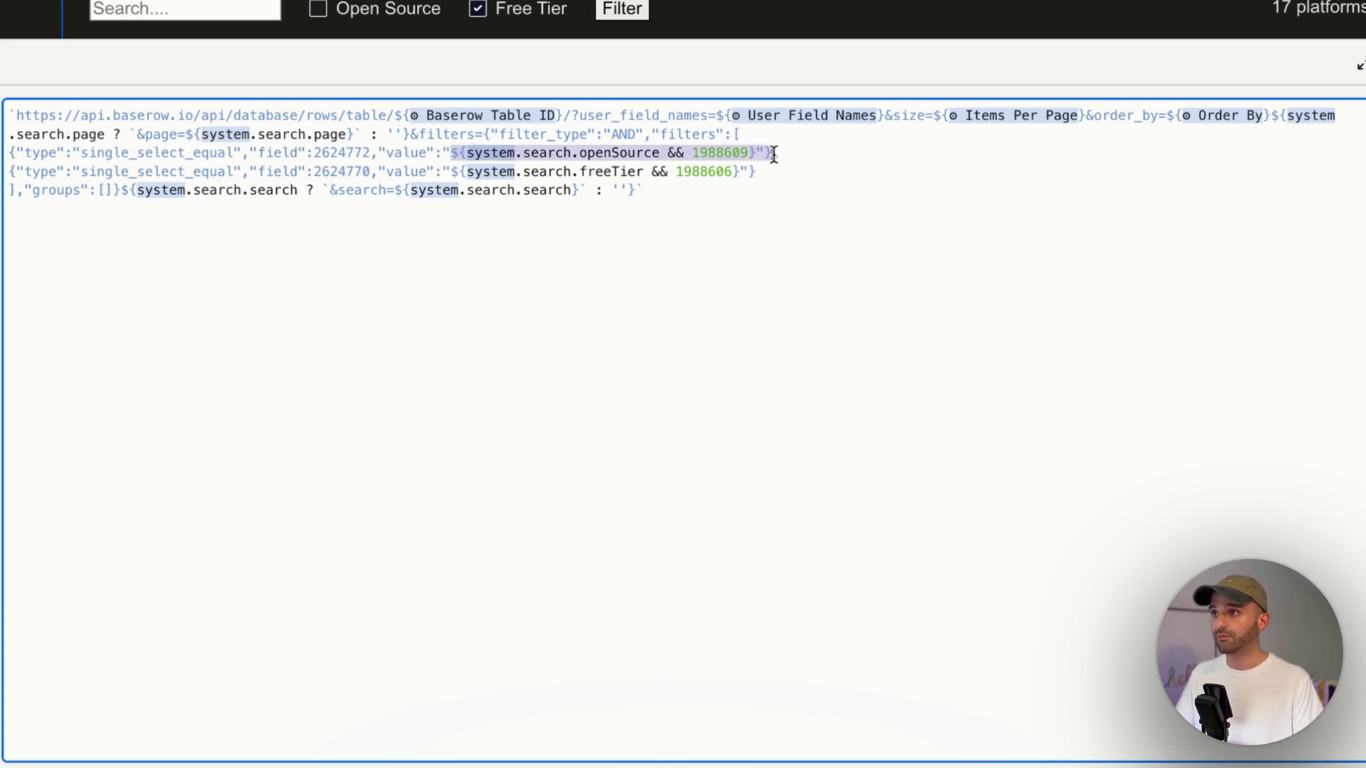
{"action": "double_click", "coordinate": [558, 146]}
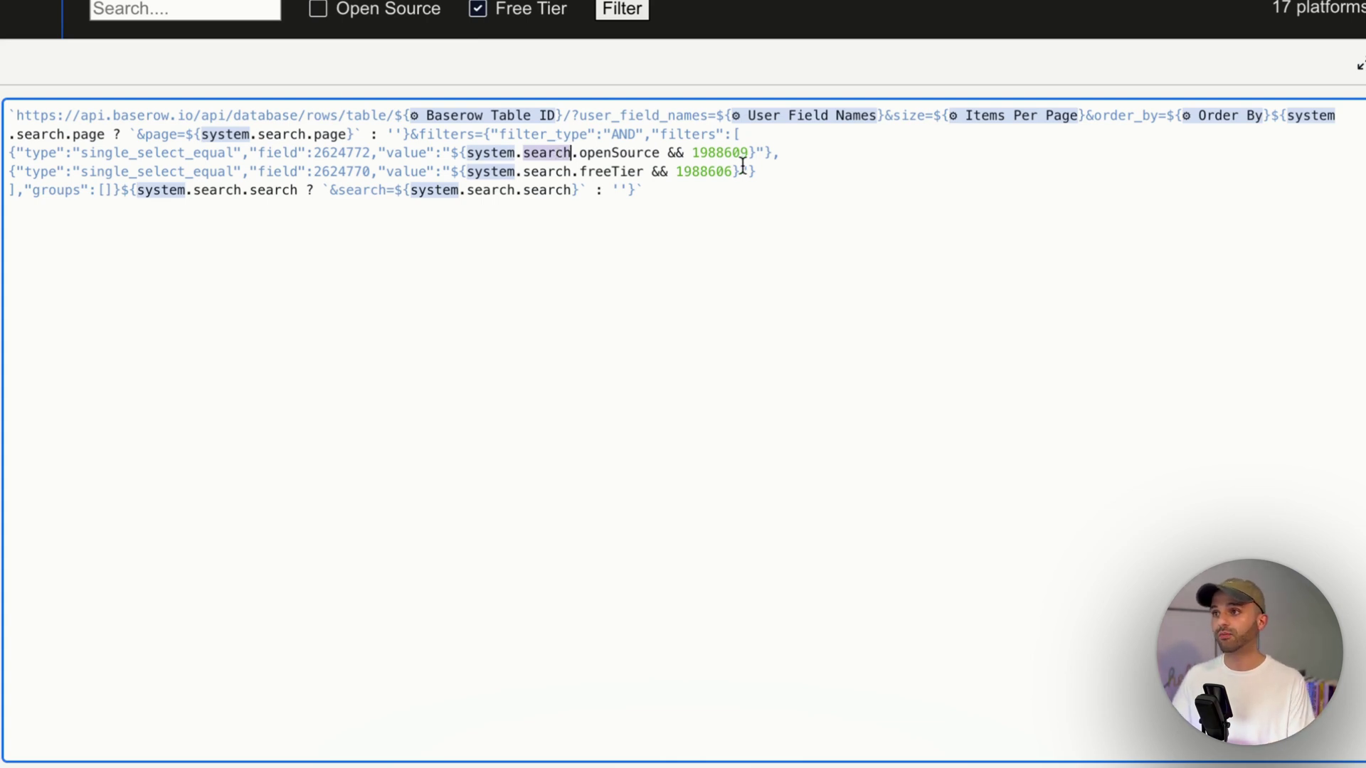
{"action": "double_click", "coordinate": [722, 155]}
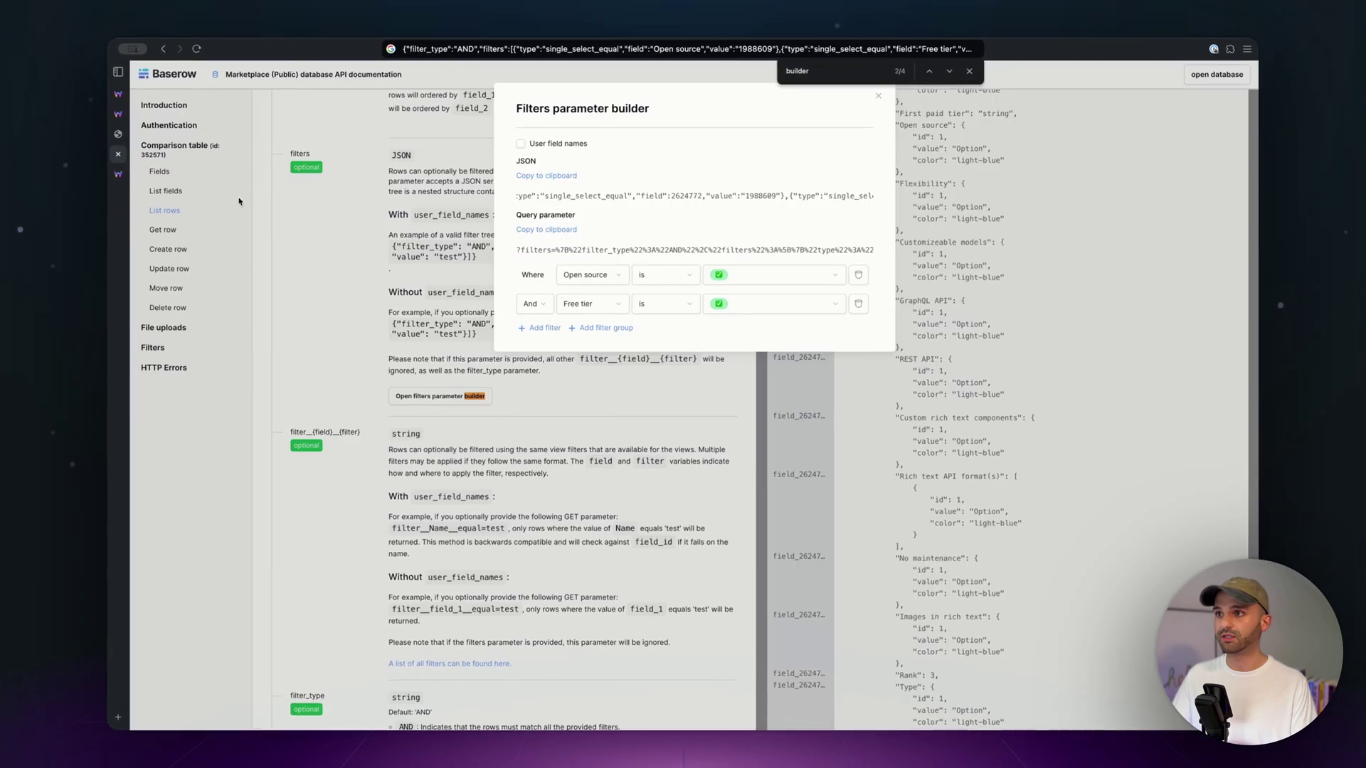
Step: Close the filters parameter builder and examine the GraphQL API field's ID and select option IDs in the Baserow API documentation
{"action": "left_click", "coordinate": [318, 273]}
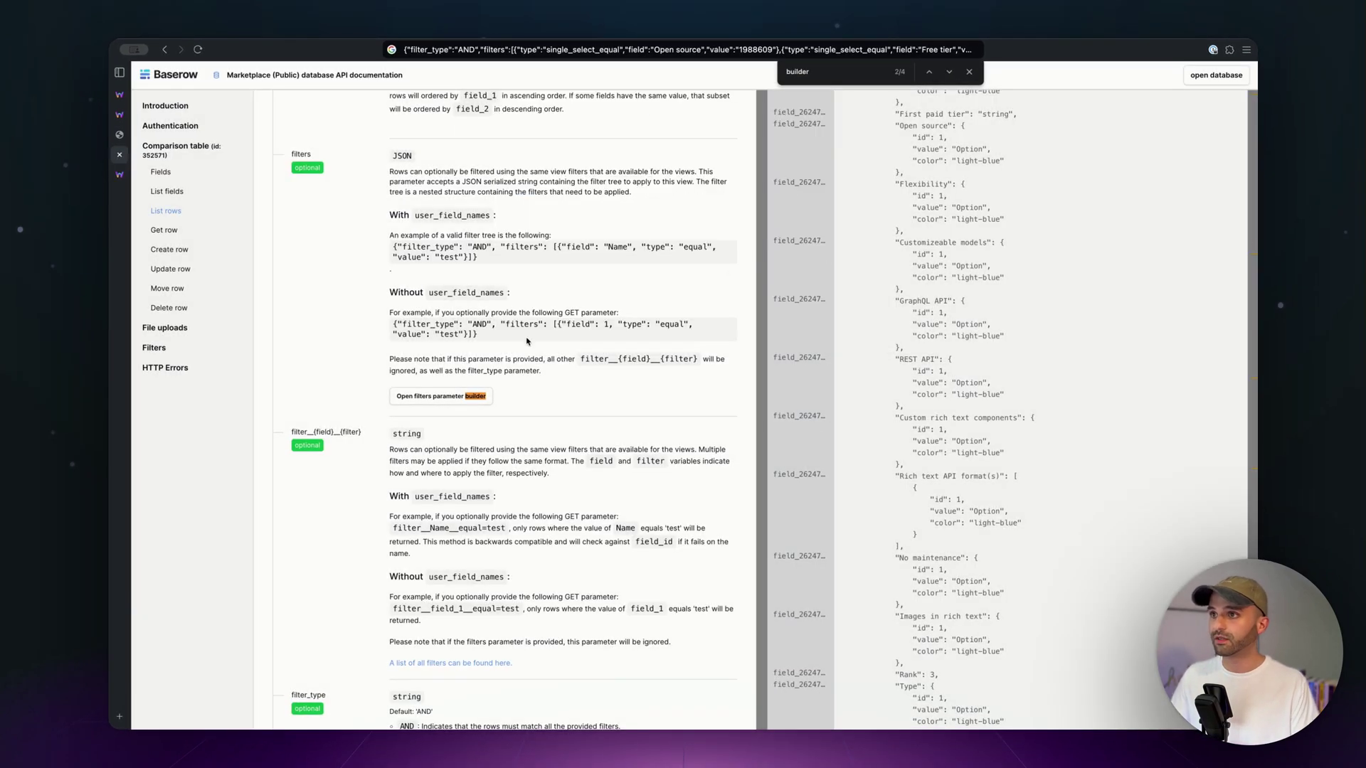
{"action": "scroll", "coordinate": [527, 341], "scroll_direction": "up", "scroll_amount": 20}
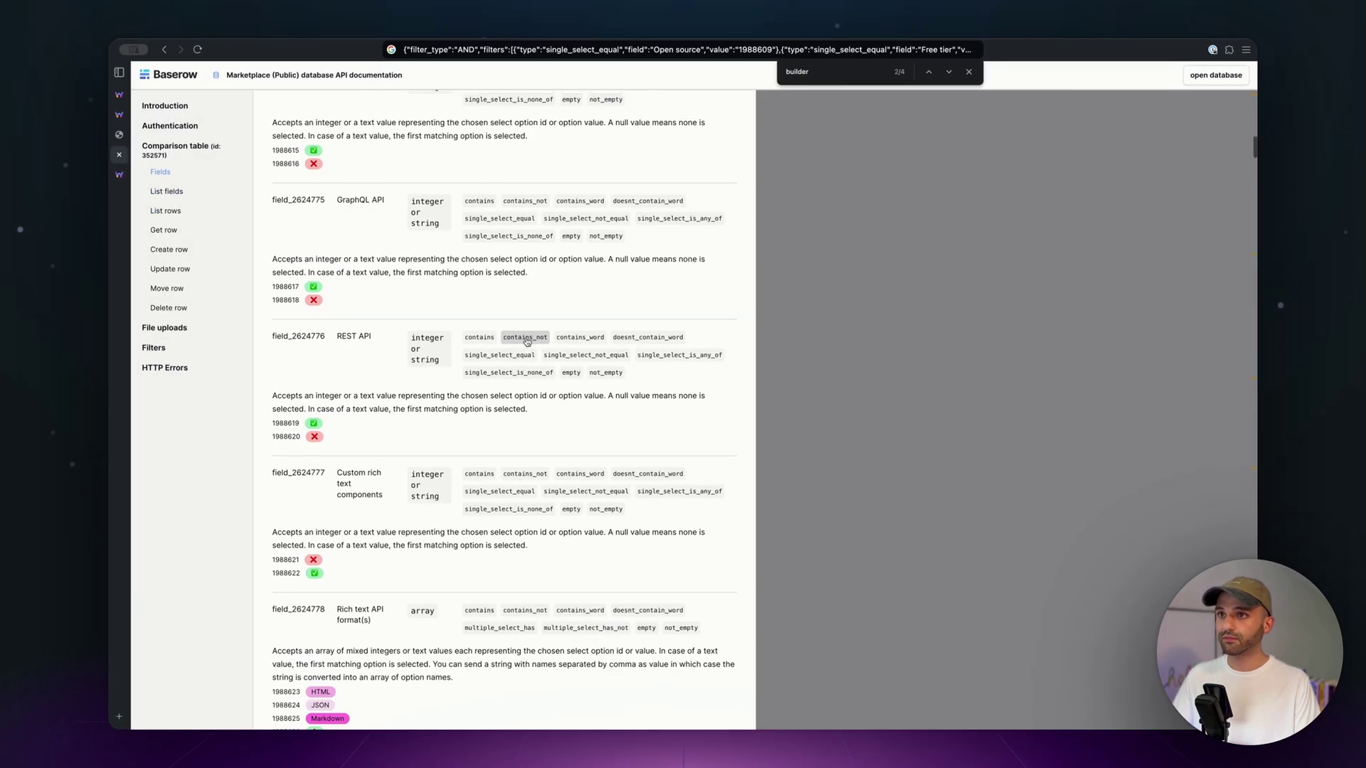
{"action": "double_click", "coordinate": [305, 259]}
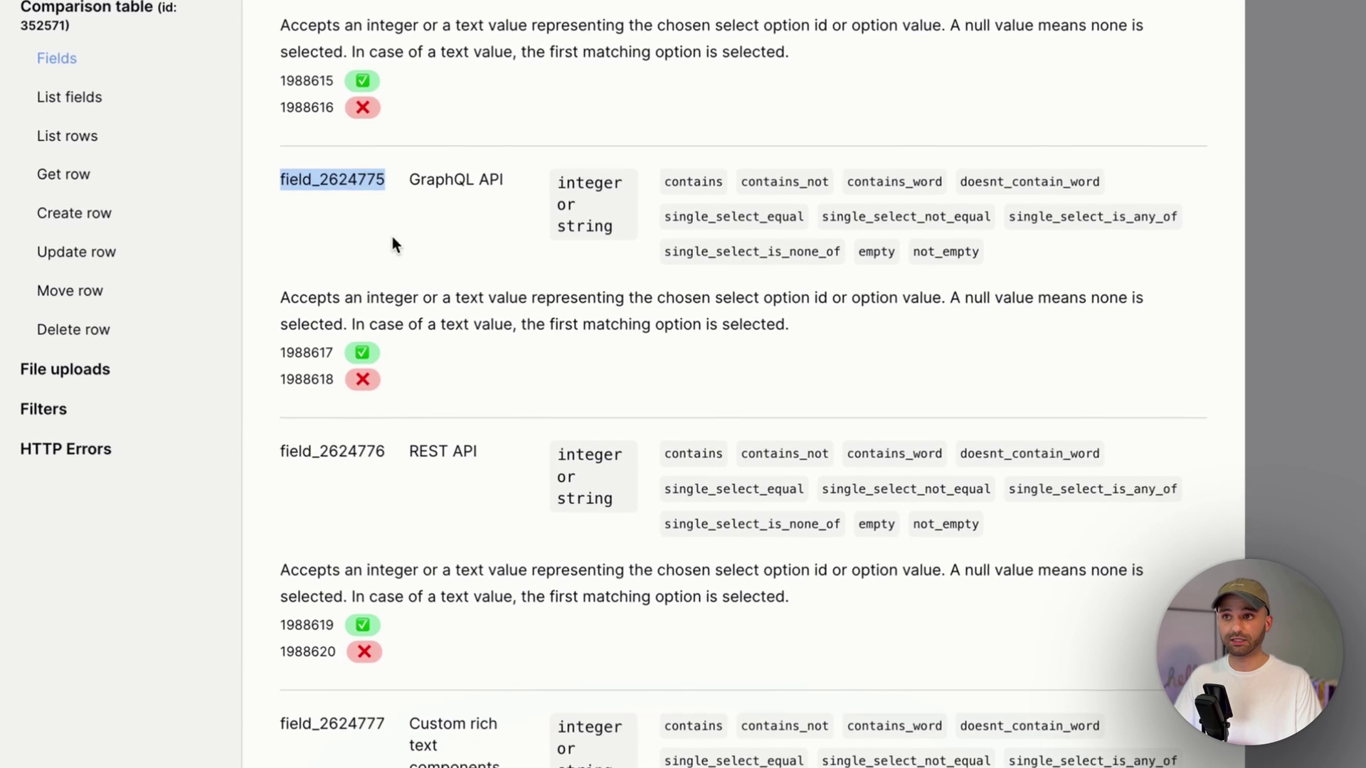
{"action": "double_click", "coordinate": [313, 353]}
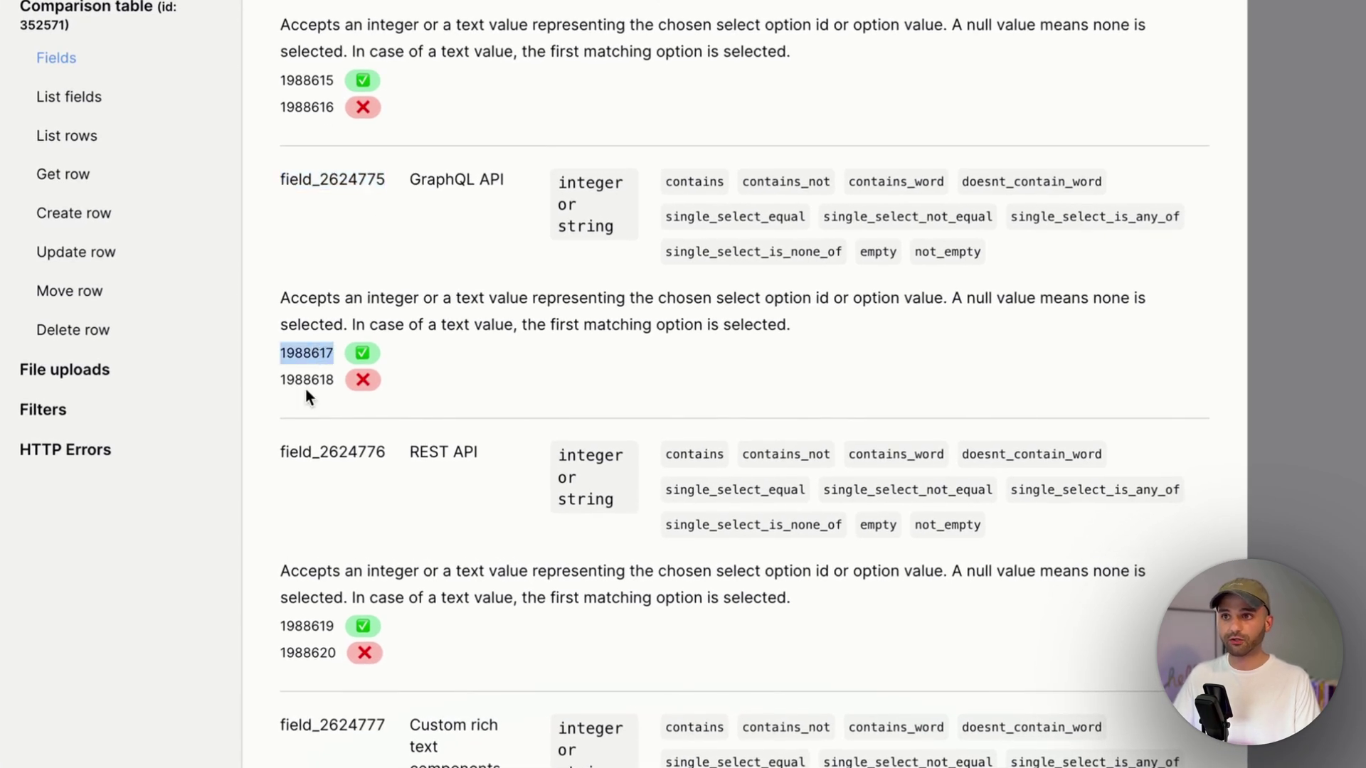
{"action": "left_click", "coordinate": [318, 379]}
{"action": "left_click_drag", "start_coordinate": [280, 349], "coordinate": [431, 382]}
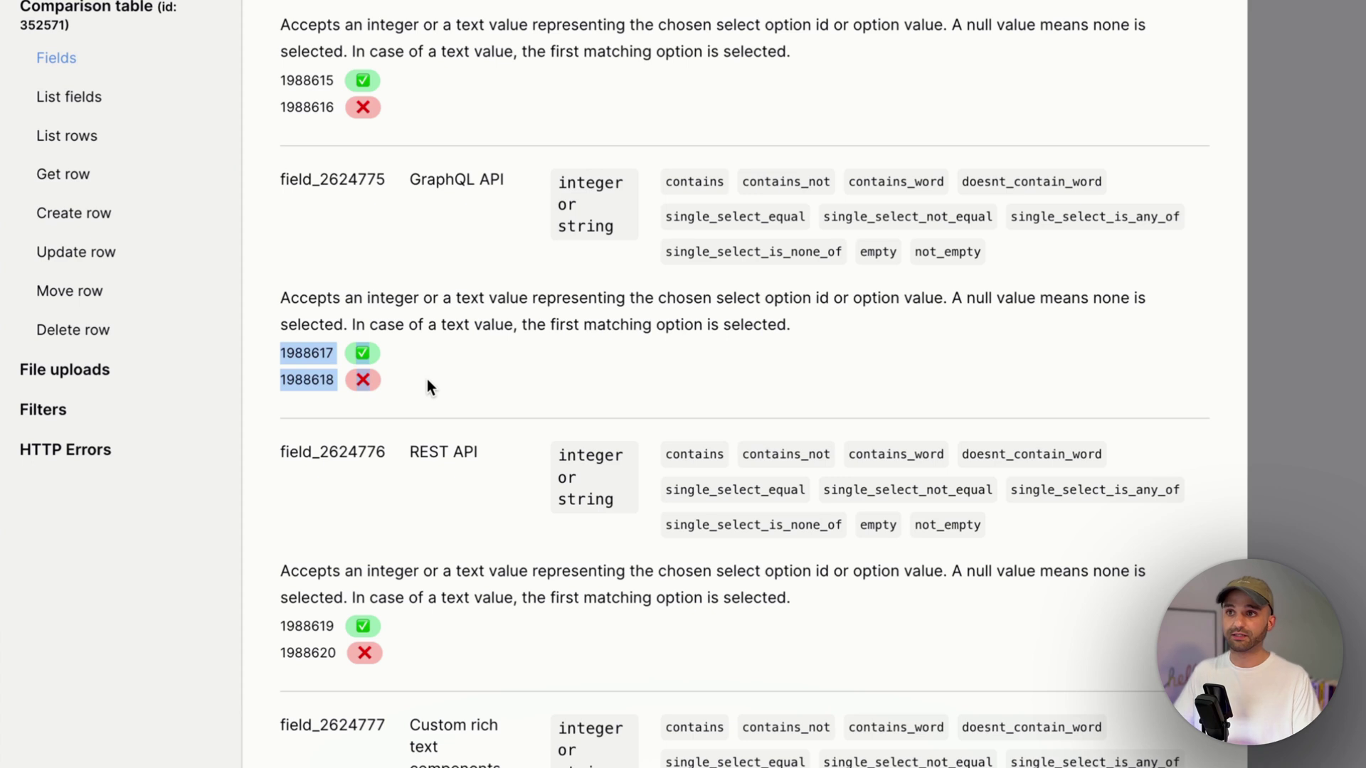
{"action": "left_click", "coordinate": [427, 379]}
{"action": "double_click", "coordinate": [374, 352]}
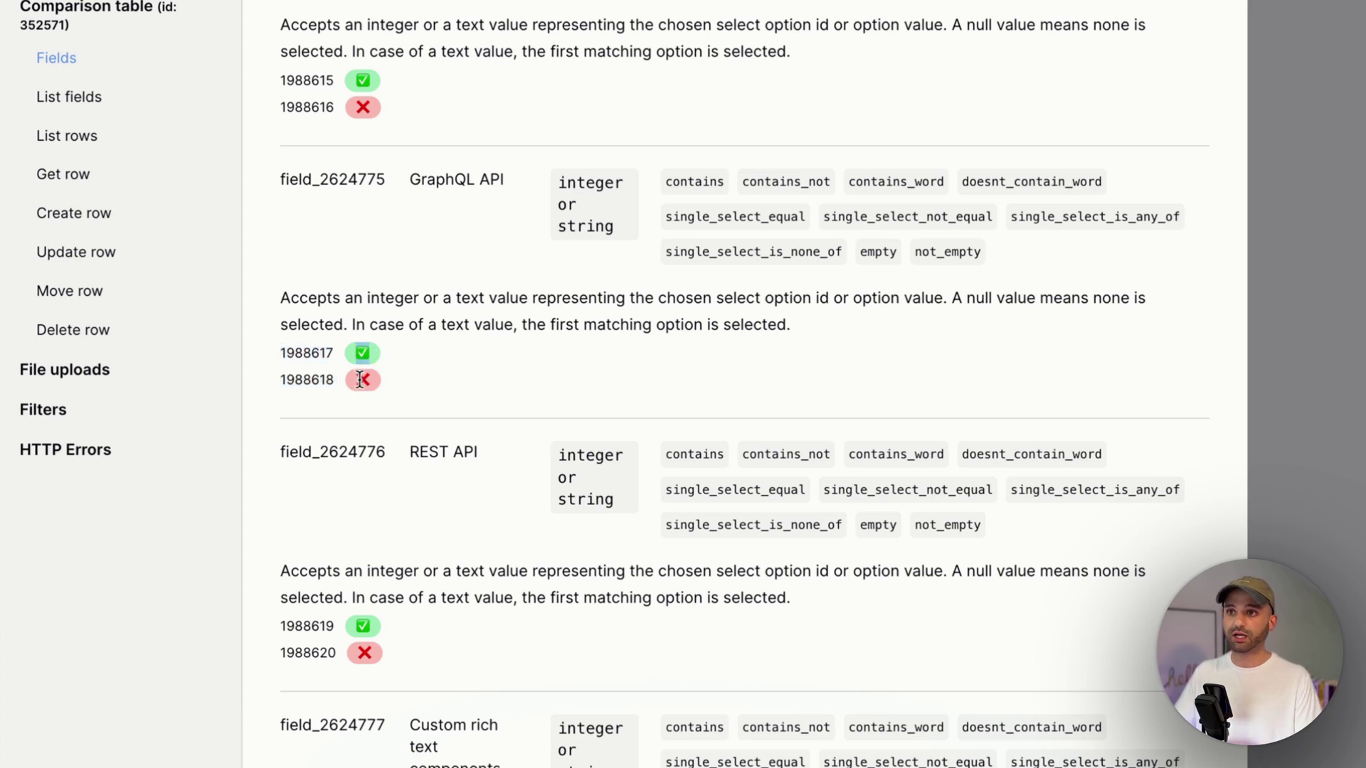
Step: Match the green check mark and red cross options of the GraphQL API field to their option IDs in the API documentation
{"action": "double_click", "coordinate": [360, 380]}
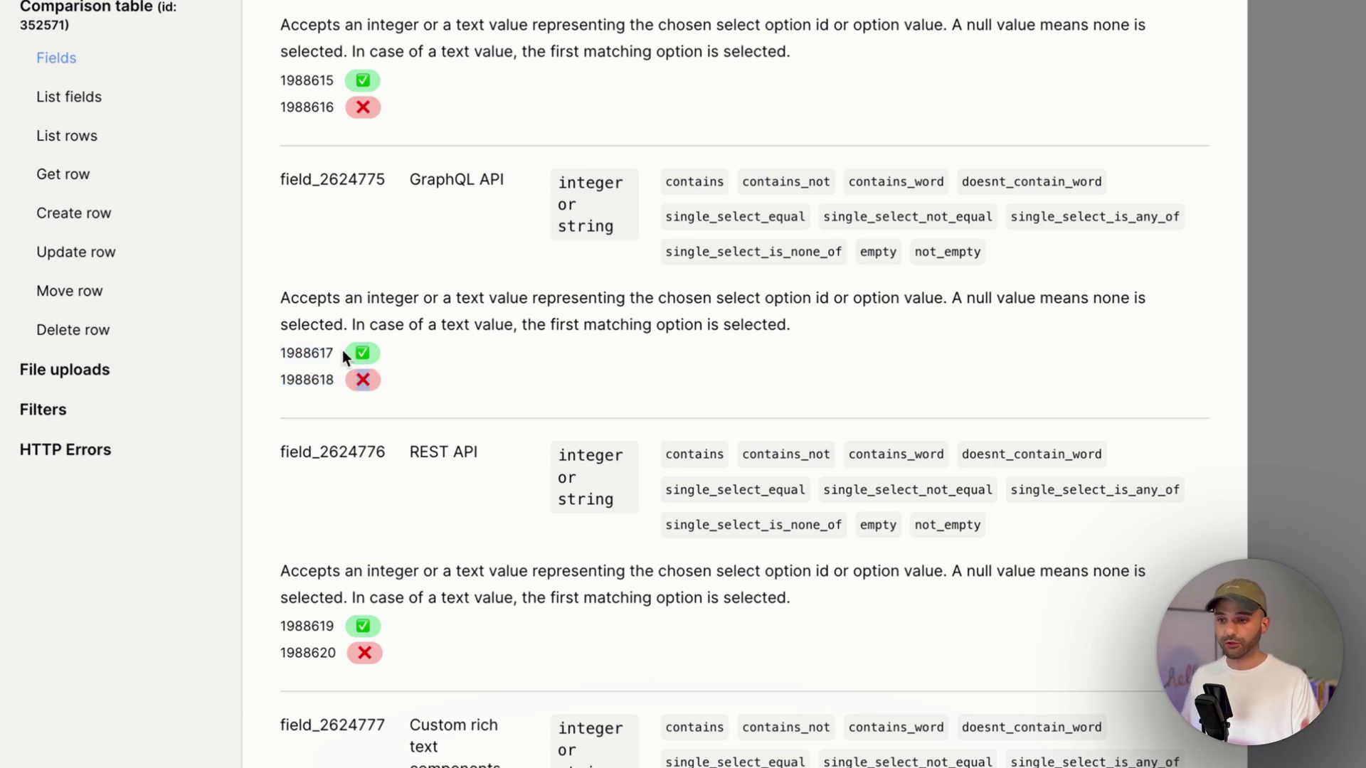
{"action": "double_click", "coordinate": [302, 353]}
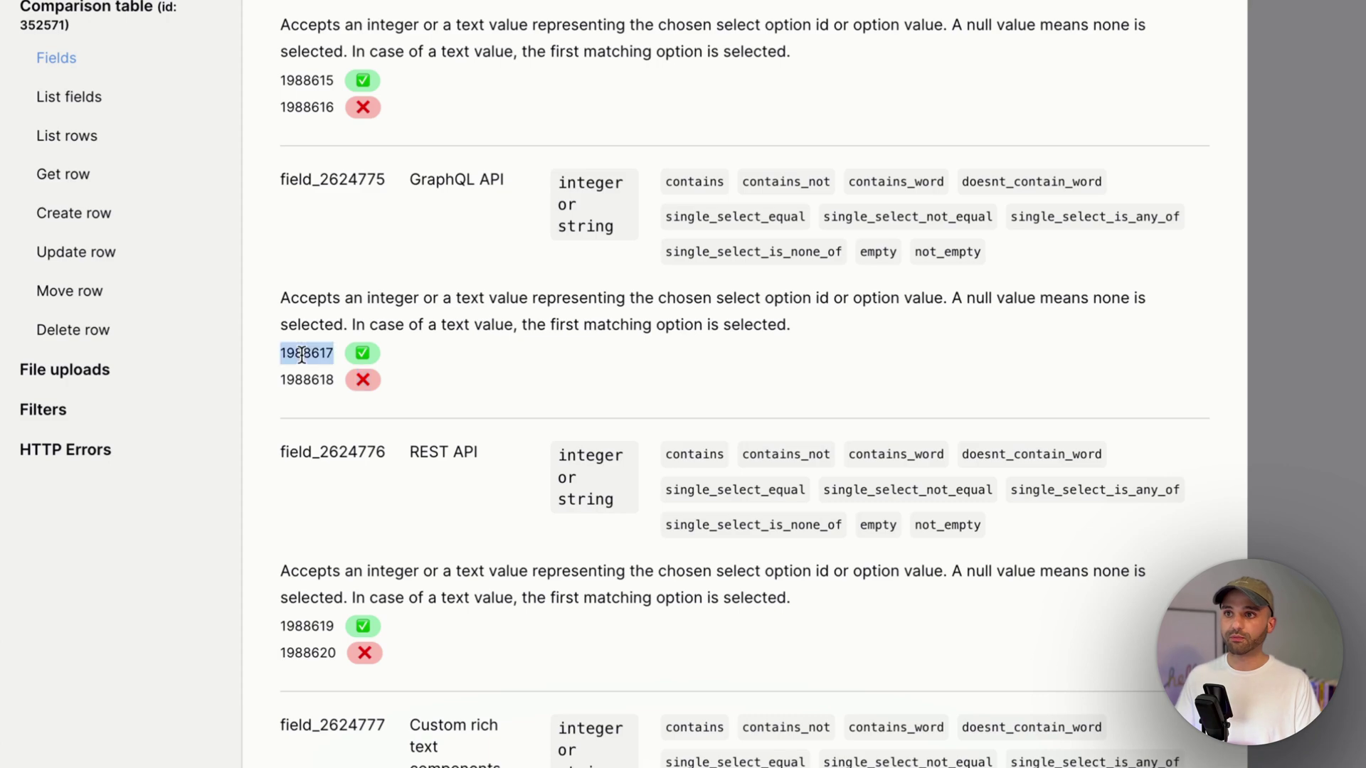
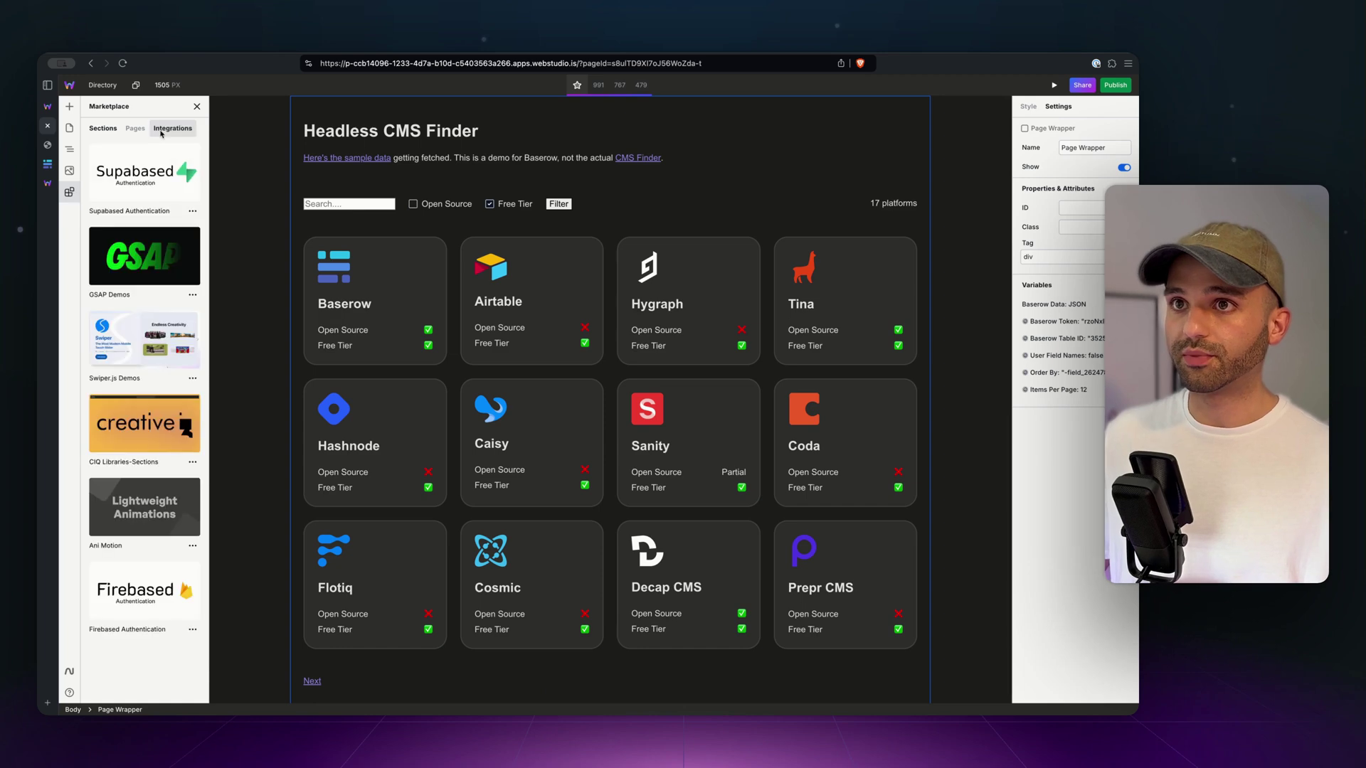
Step: Review the Baserow integration's page templates in the Marketplace and check the Directory page's dynamic path in its settings
{"action": "left_click", "coordinate": [173, 128]}
{"action": "left_click", "coordinate": [149, 412]}
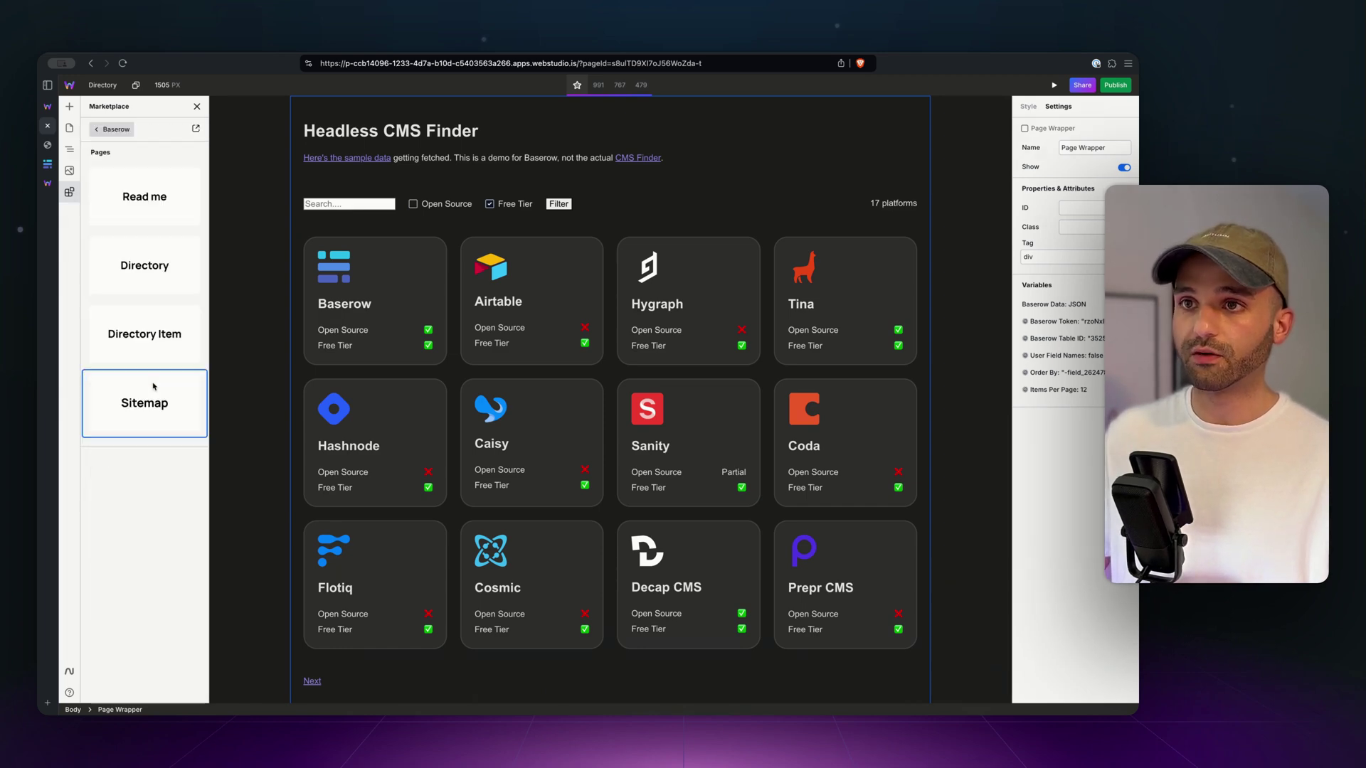
{"action": "left_click", "coordinate": [69, 128]}
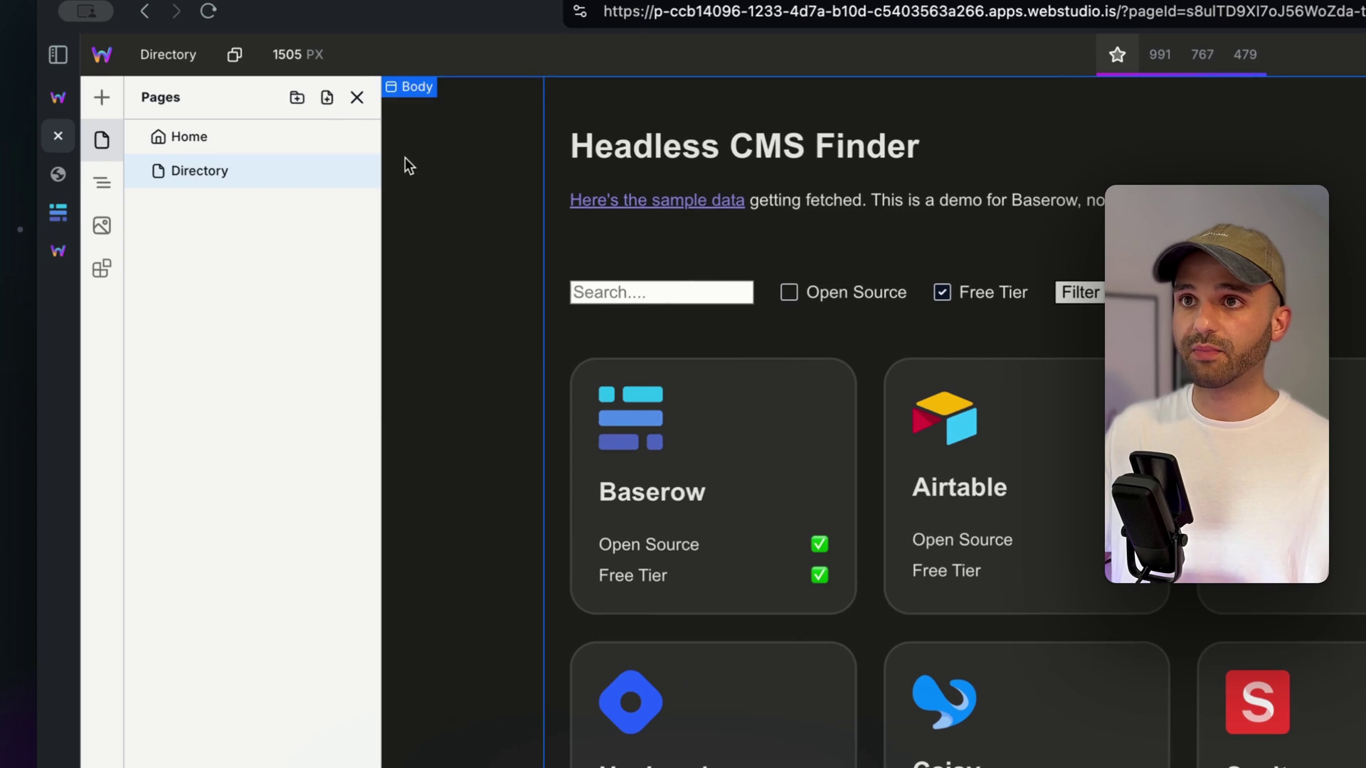
{"action": "left_click", "coordinate": [357, 171]}
{"action": "left_click", "coordinate": [398, 320]}
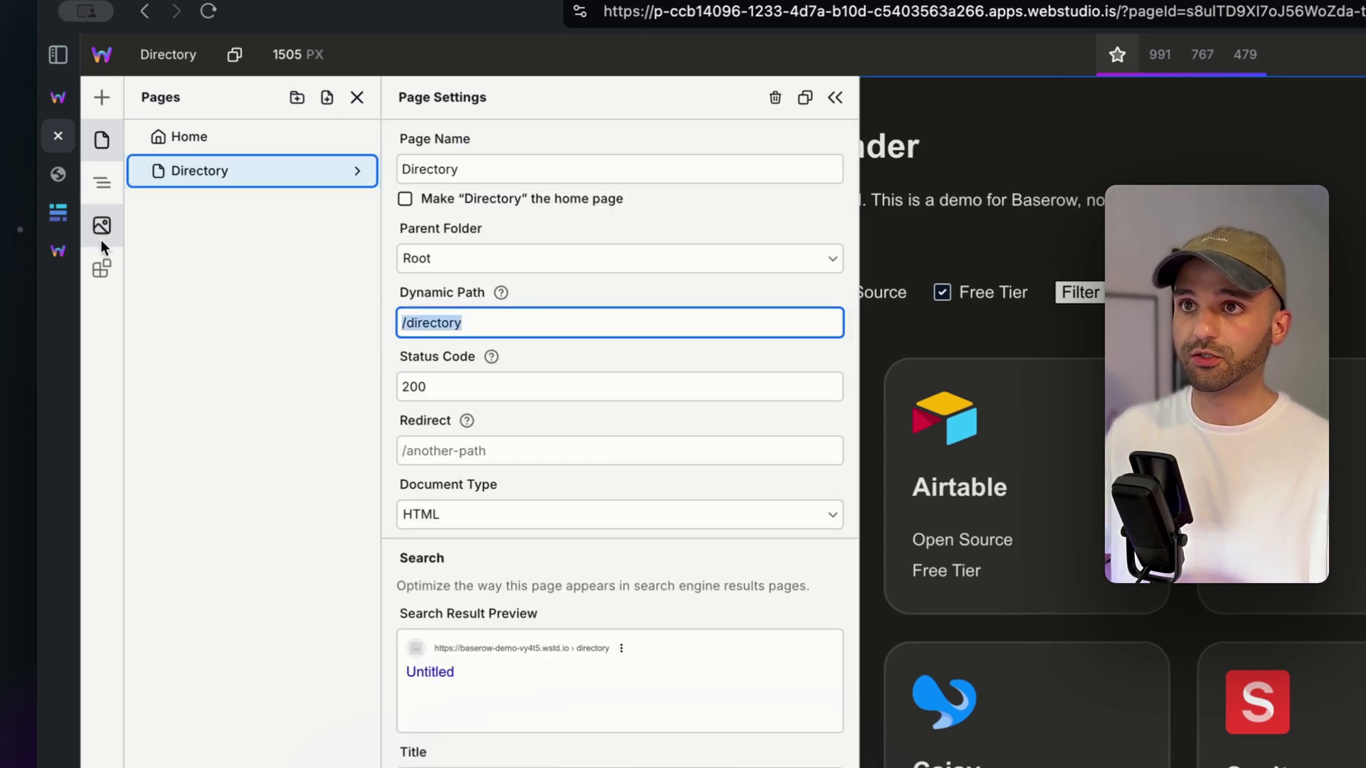
Step: Add the Directory Item page from the Marketplace's Baserow integration
{"action": "left_click", "coordinate": [102, 268]}
{"action": "left_click", "coordinate": [308, 141]}
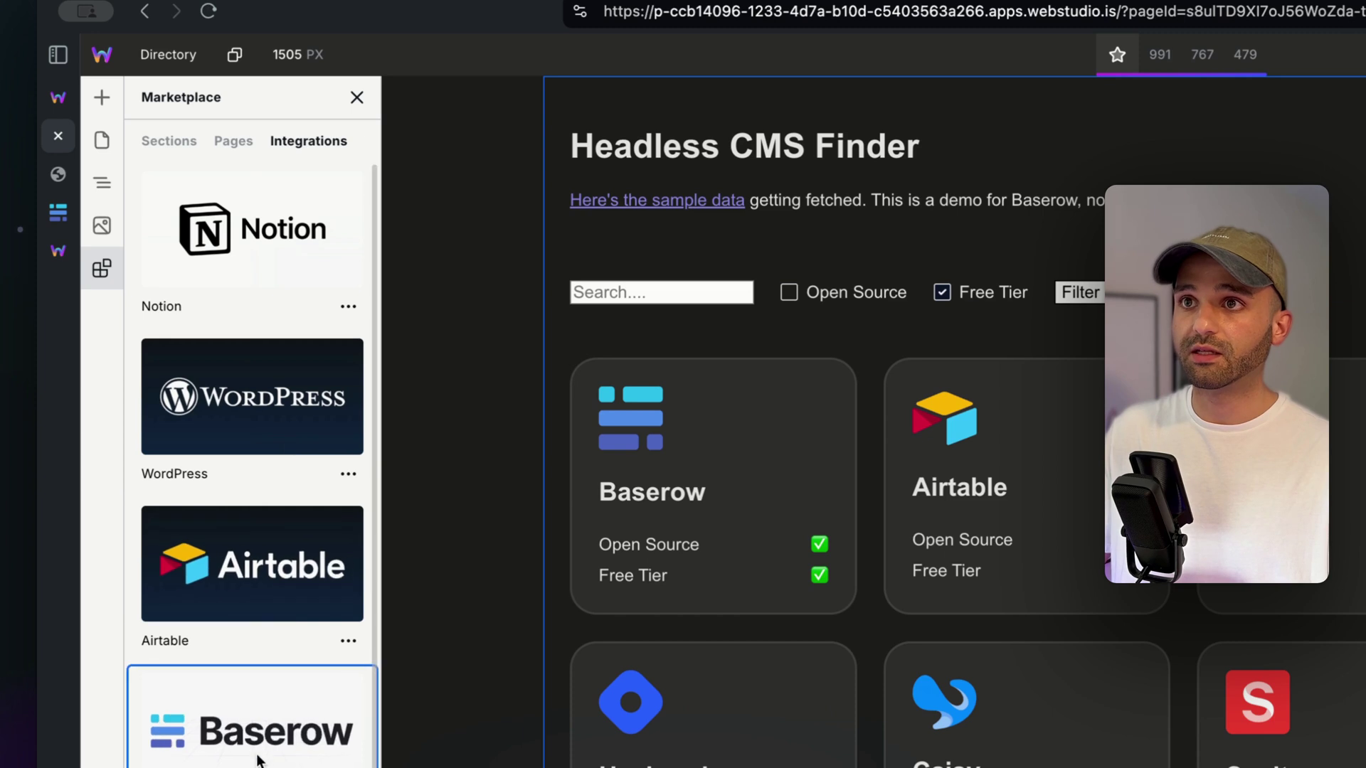
{"action": "left_click", "coordinate": [253, 726]}
{"action": "left_click", "coordinate": [256, 534]}
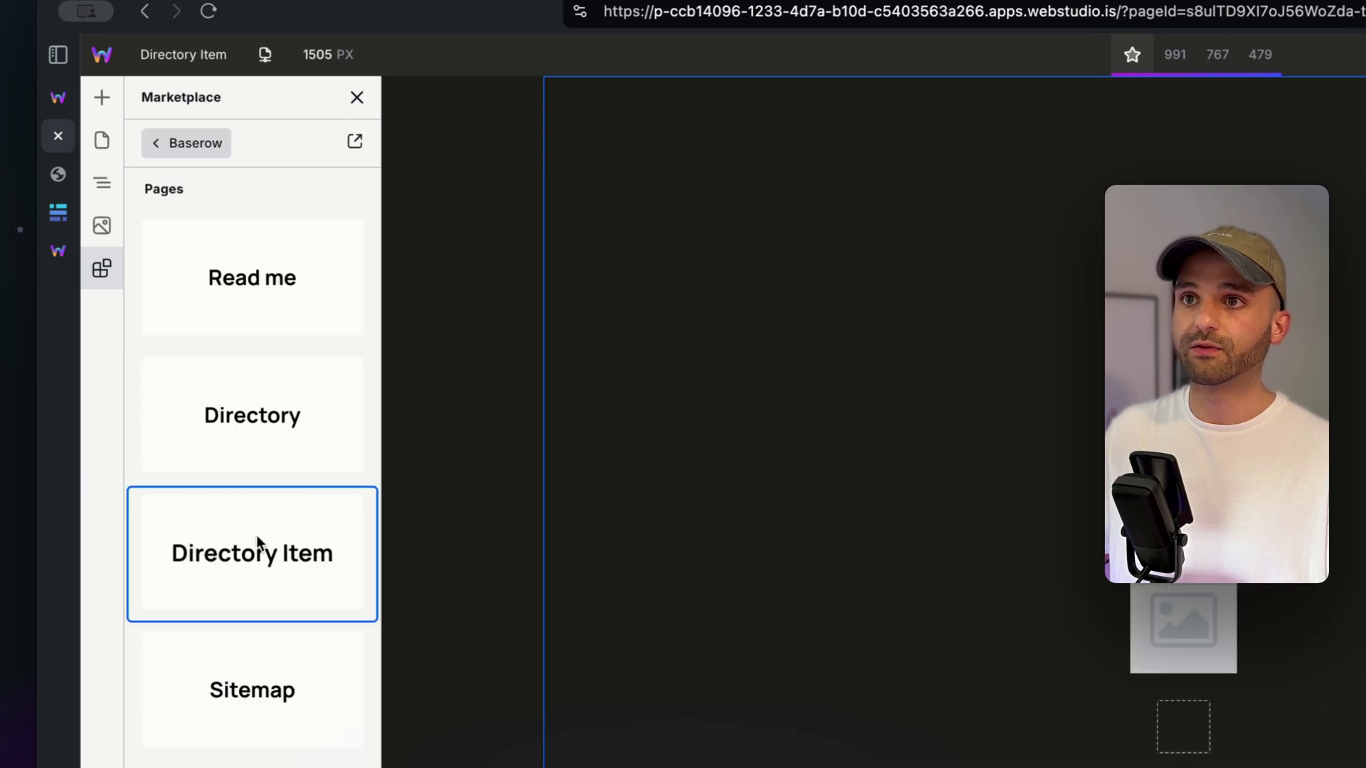
Step: Examine the static and slug parts of the Directory Item page's dynamic path in its page settings
{"action": "left_click", "coordinate": [103, 141]}
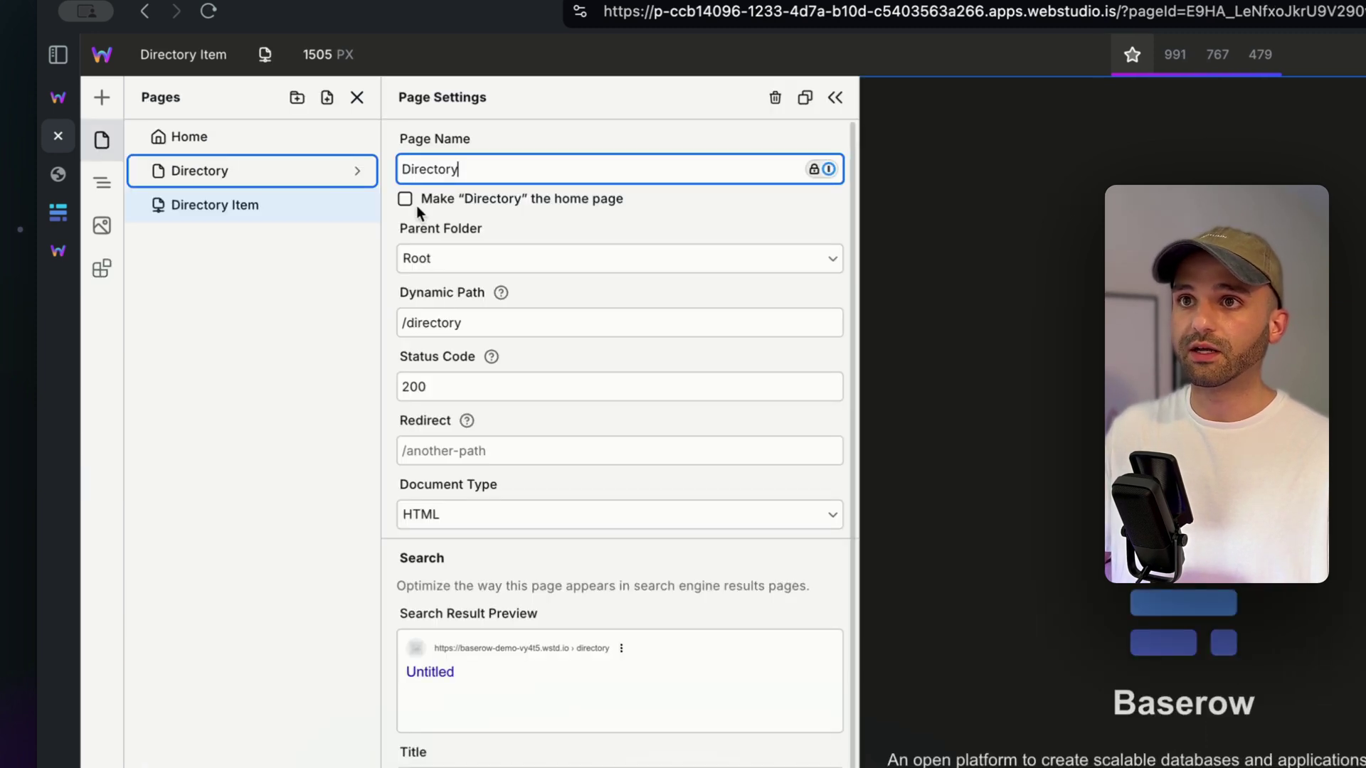
{"action": "left_click", "coordinate": [358, 205]}
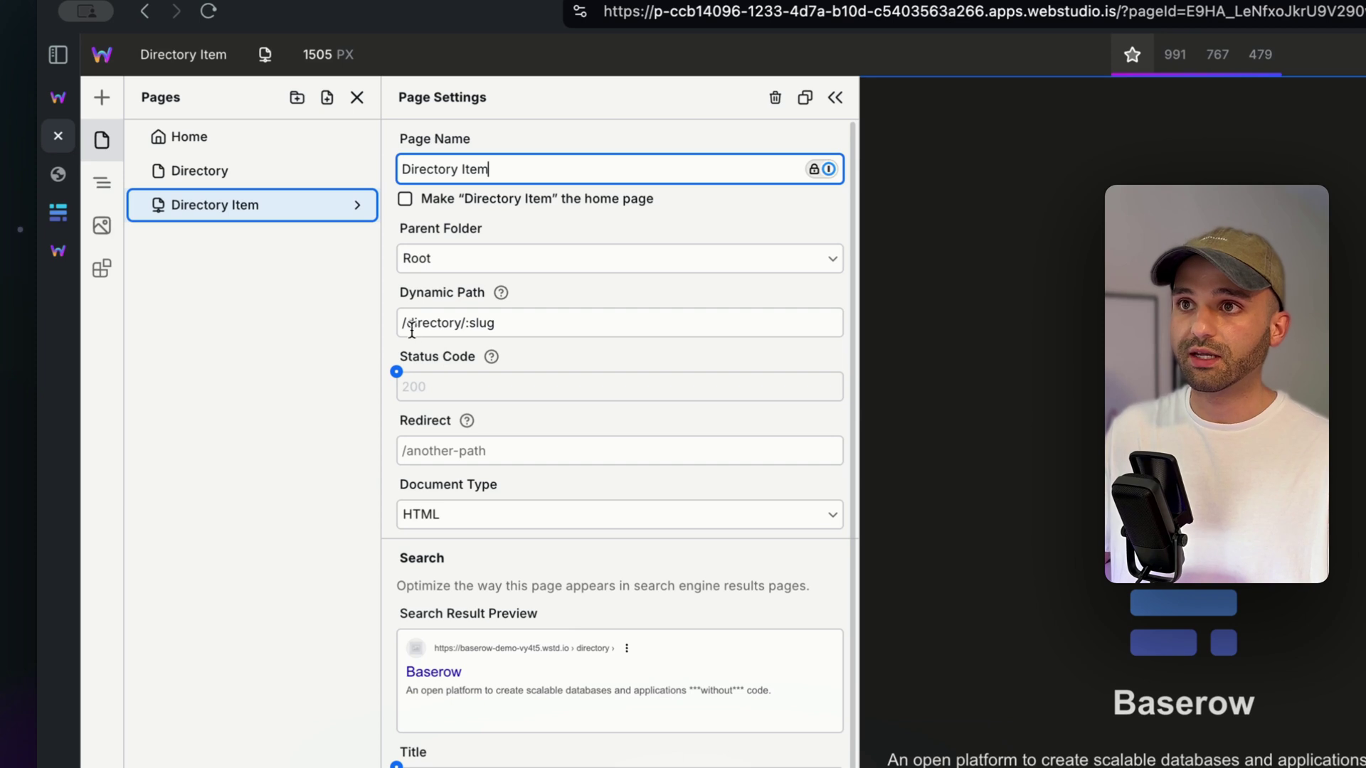
{"action": "left_click_drag", "start_coordinate": [403, 322], "coordinate": [480, 322]}
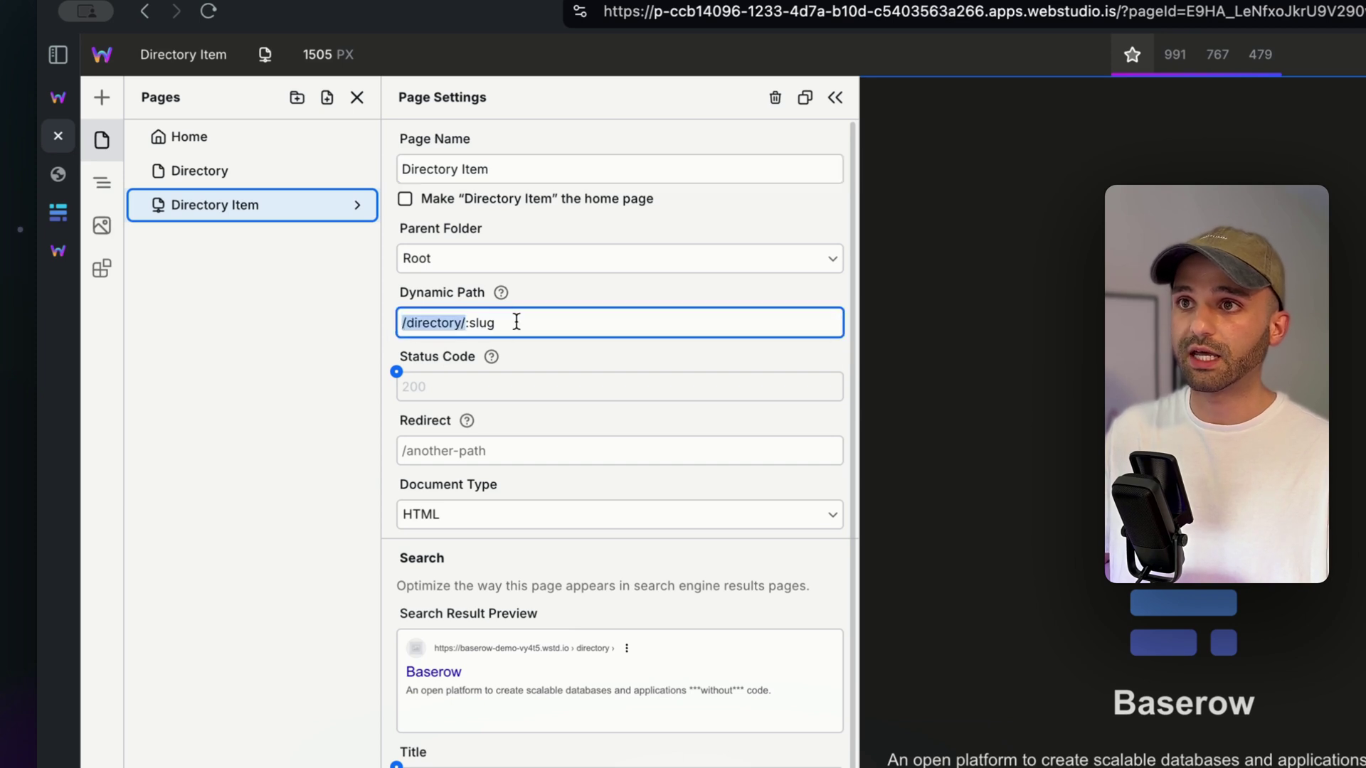
{"action": "left_click_drag", "start_coordinate": [517, 323], "coordinate": [461, 322]}
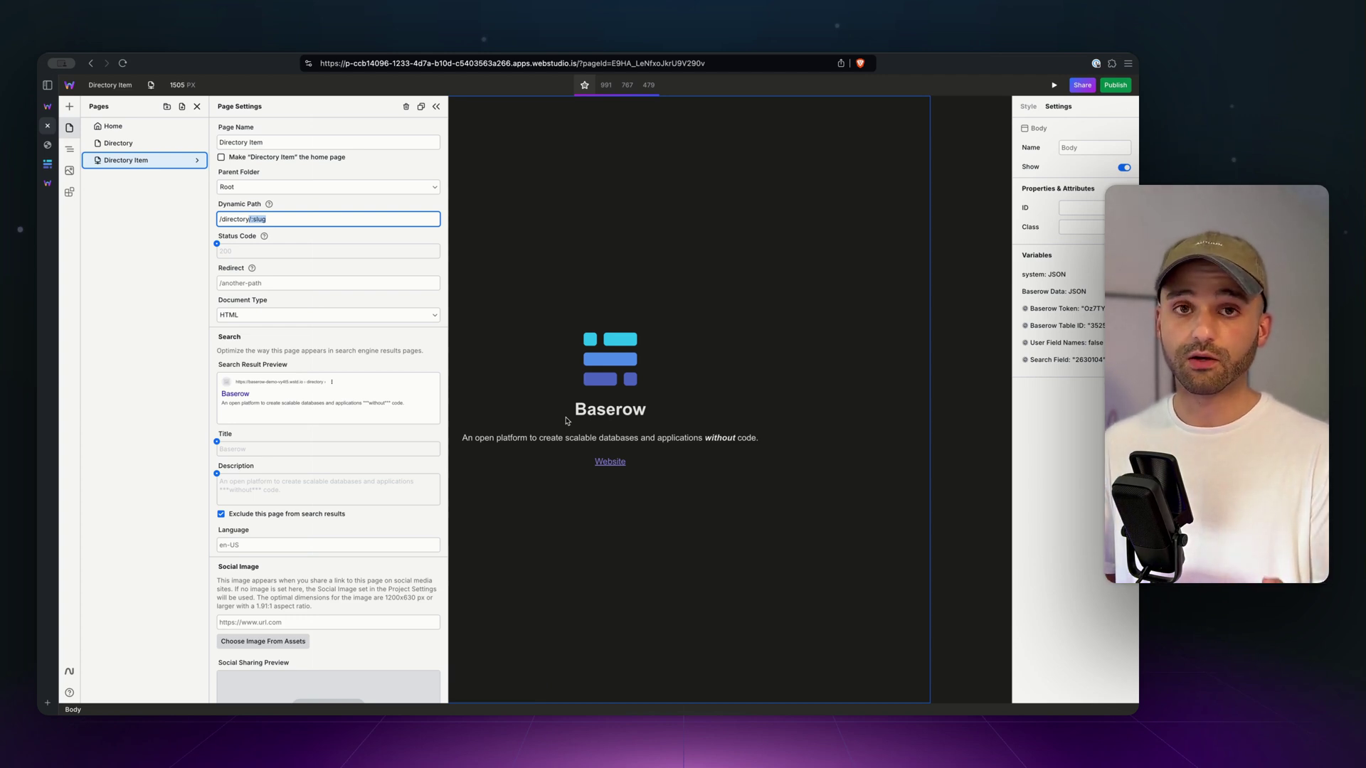
{"action": "left_click", "coordinate": [519, 320]}
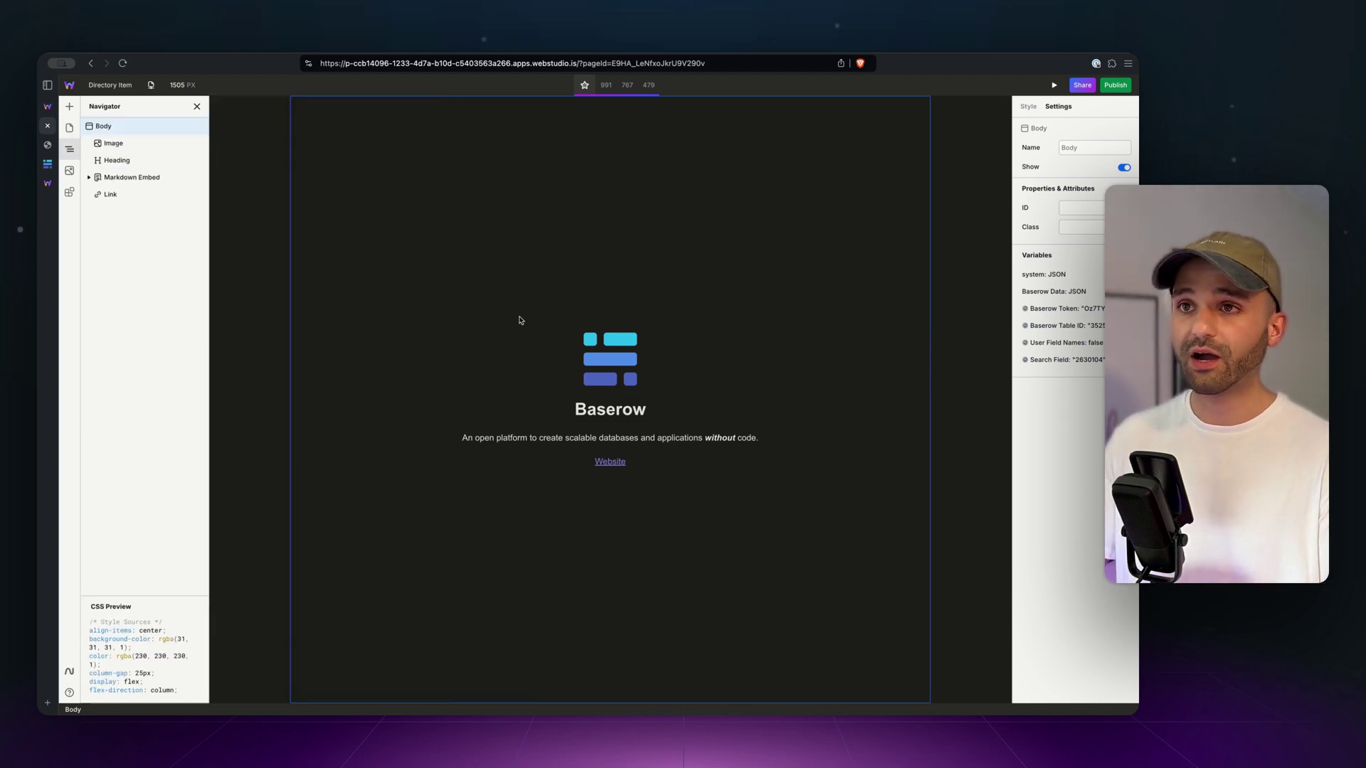
Step: Switch the Directory Item page's address to /directory/notion
{"action": "left_click", "coordinate": [323, 283]}
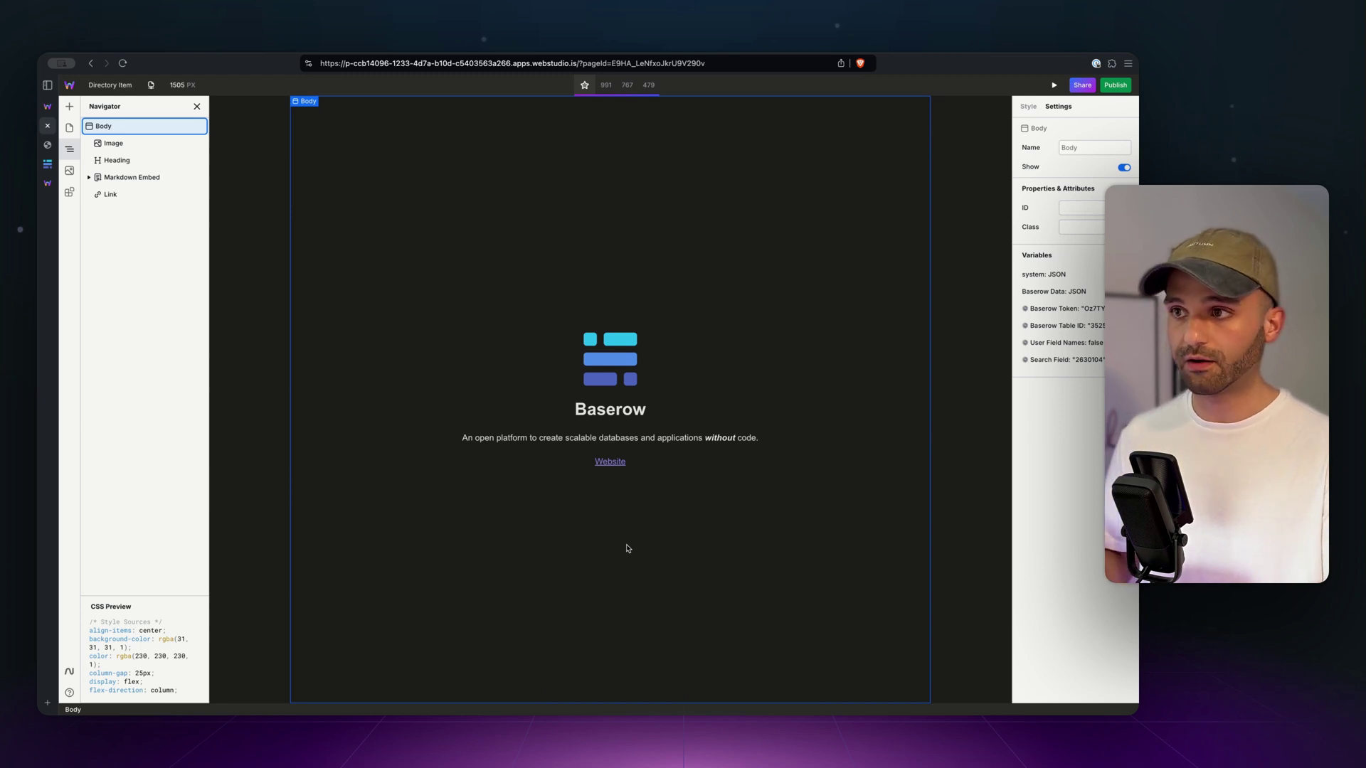
{"action": "left_click", "coordinate": [151, 85]}
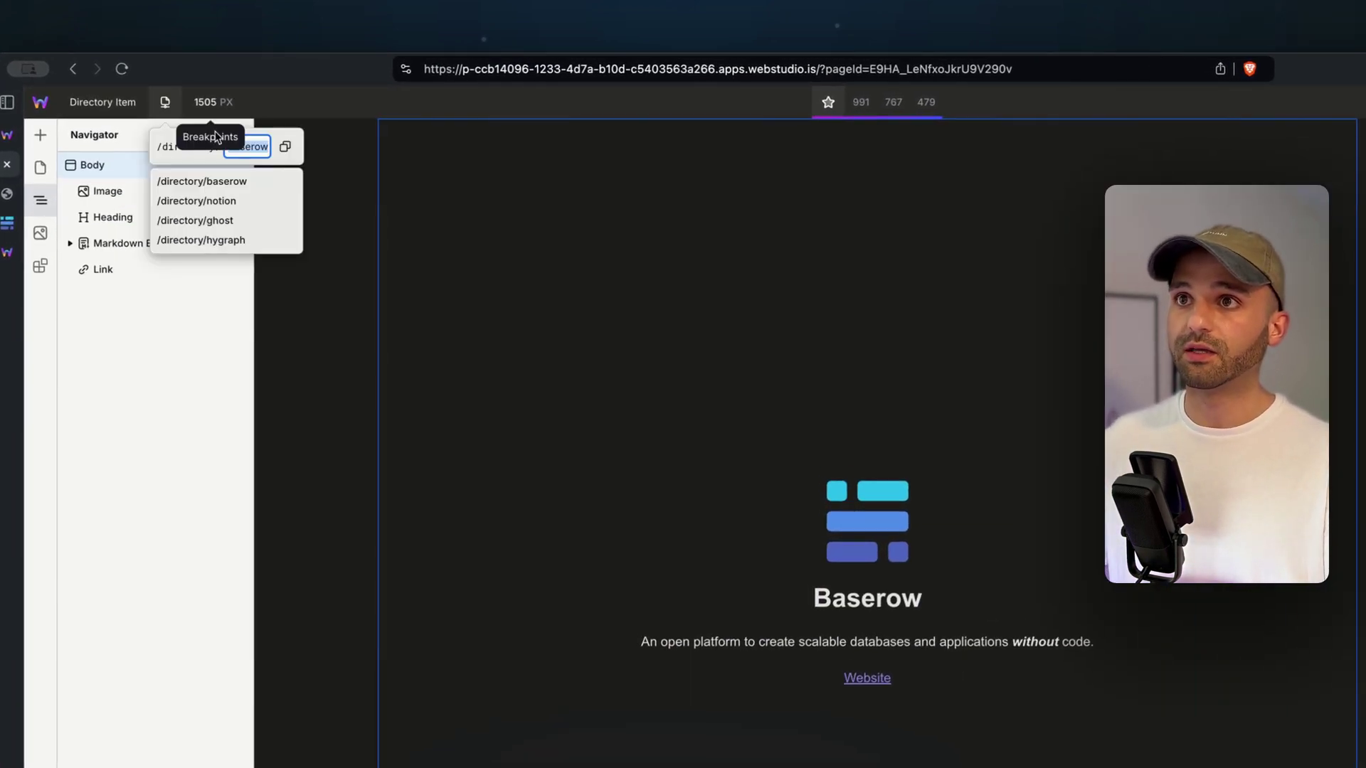
{"action": "left_click", "coordinate": [249, 200]}
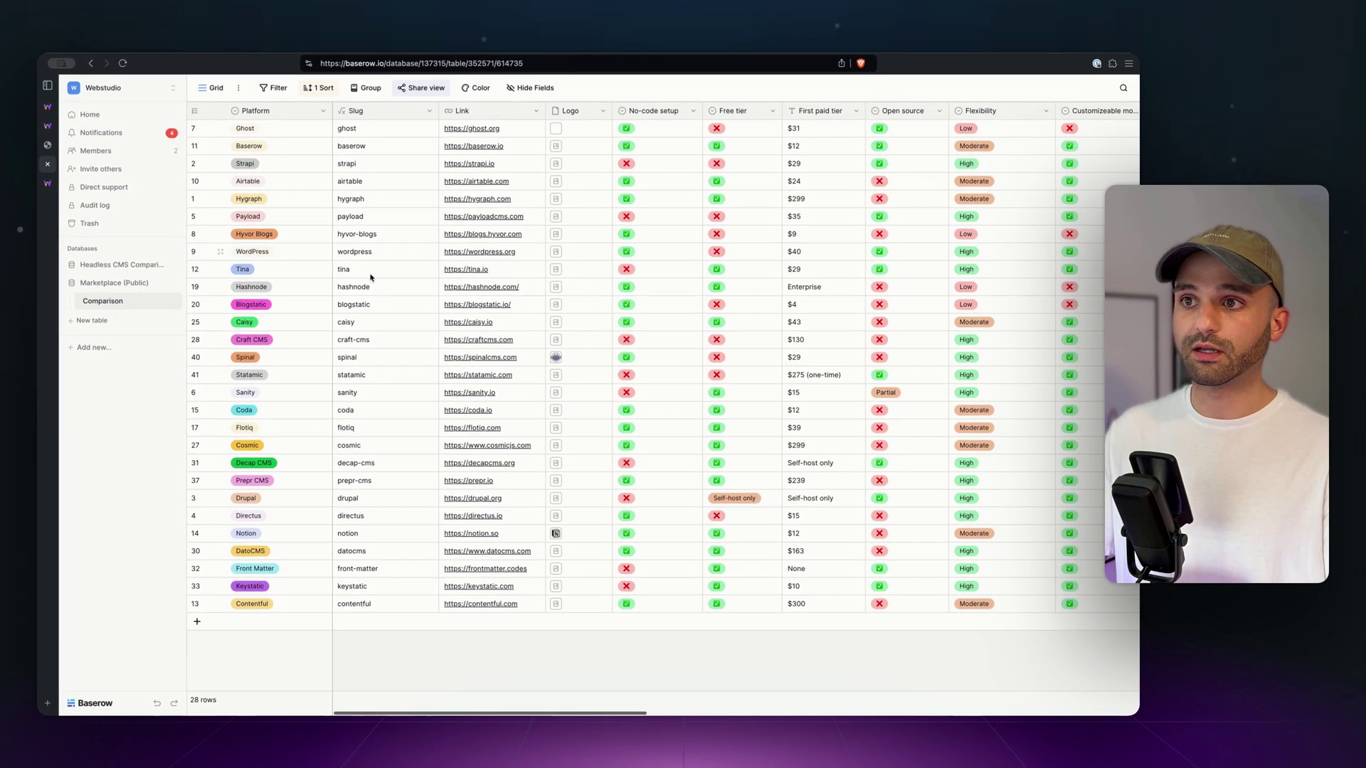
Step: Check the Slug column in Baserow's Comparison table, and return to Webstudio to compare it with the Directory Item page's dynamic path
{"action": "left_click", "coordinate": [402, 140]}
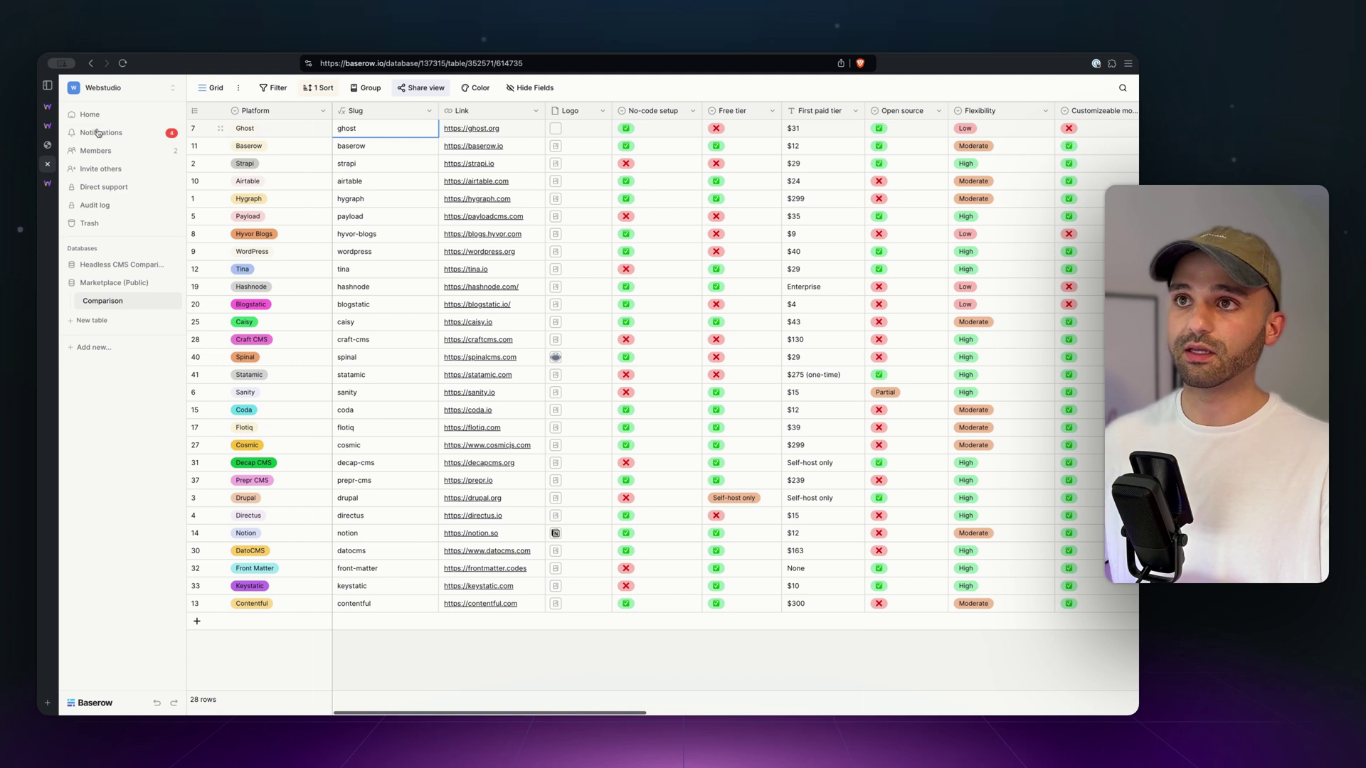
{"action": "left_click", "coordinate": [48, 126]}
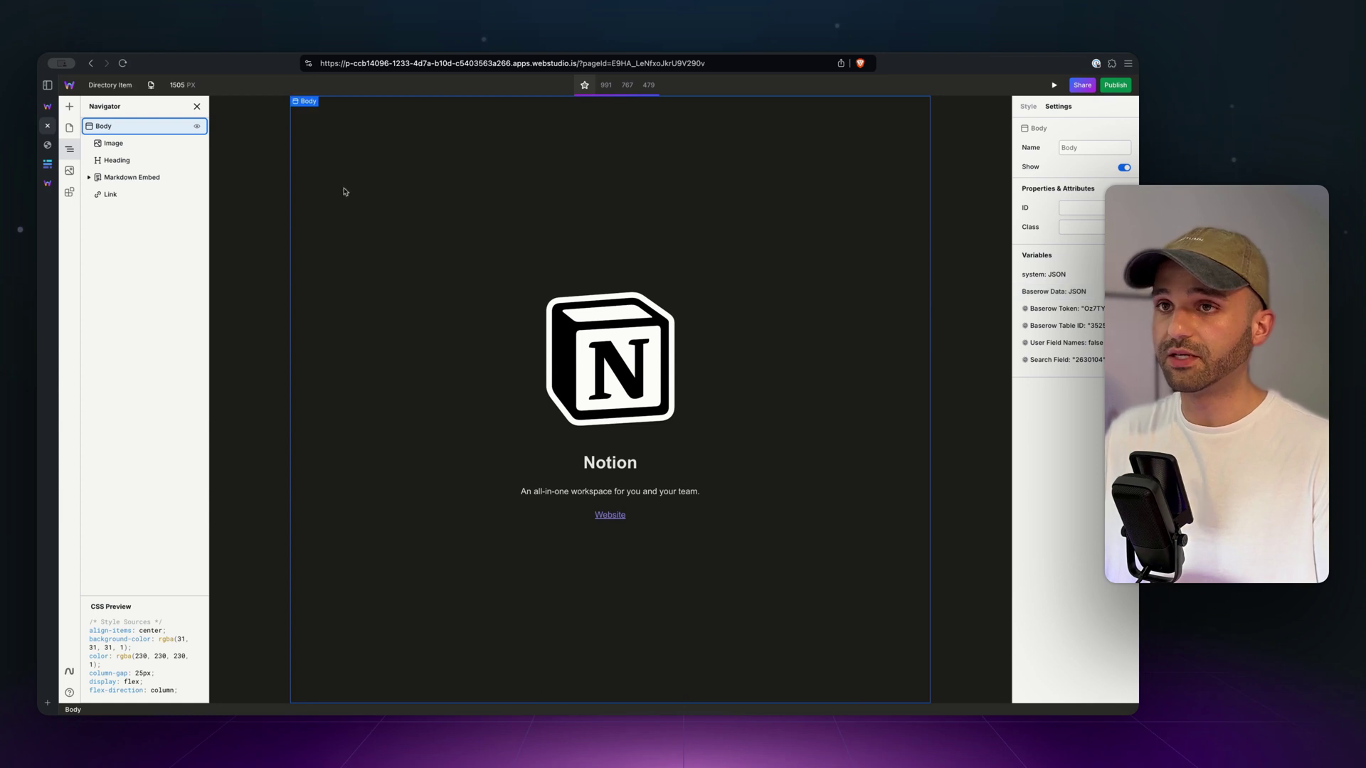
{"action": "left_click", "coordinate": [69, 128]}
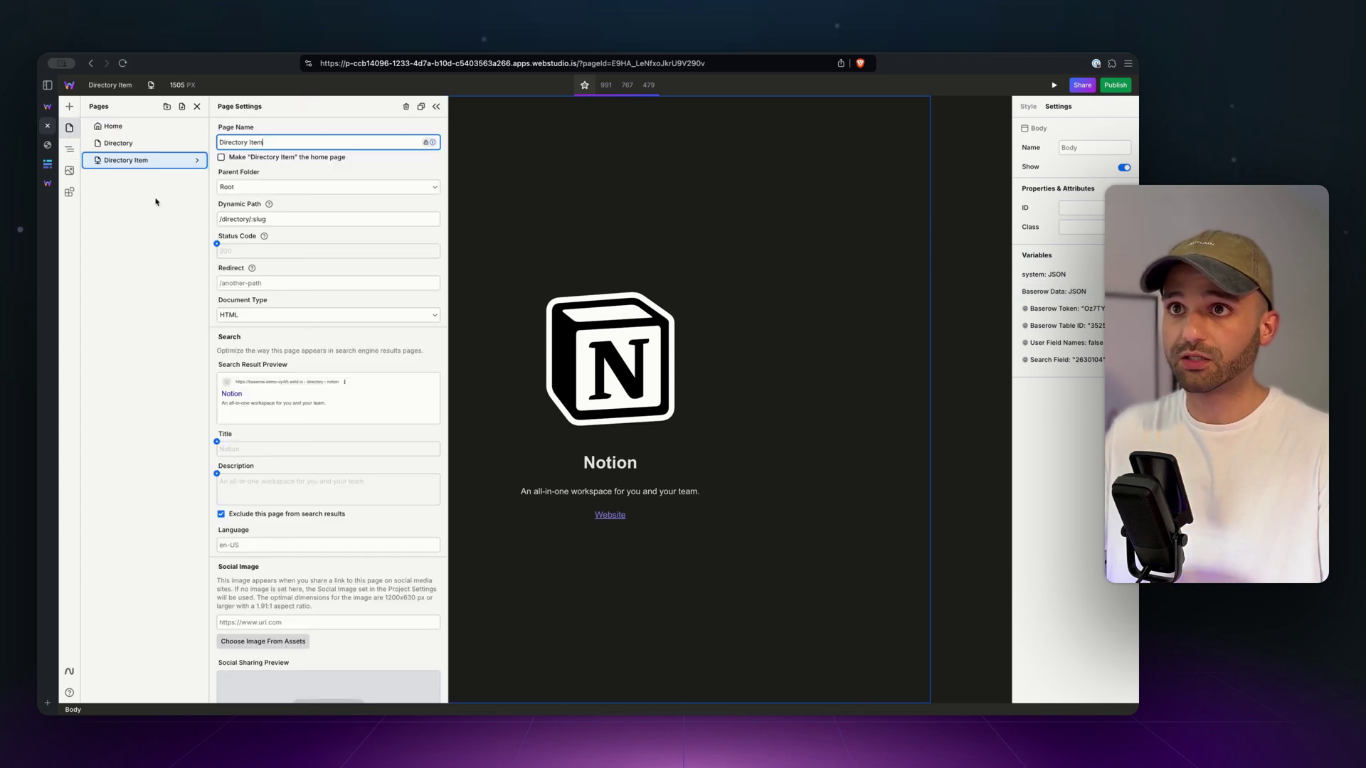
{"action": "left_click", "coordinate": [249, 219]}
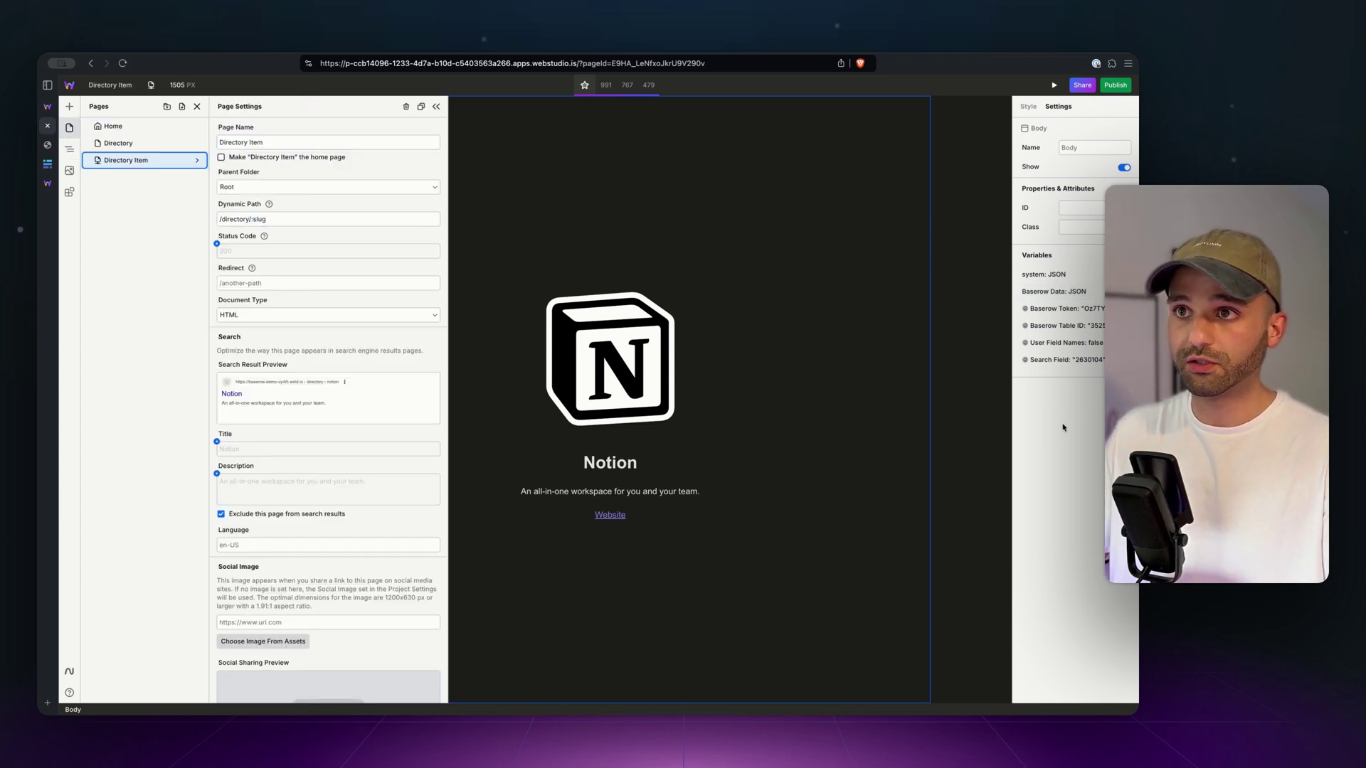
Step: Inspect the system variable's value on the Directory Item page, including its search object and slug parameter, and close it
{"action": "left_click", "coordinate": [1066, 276]}
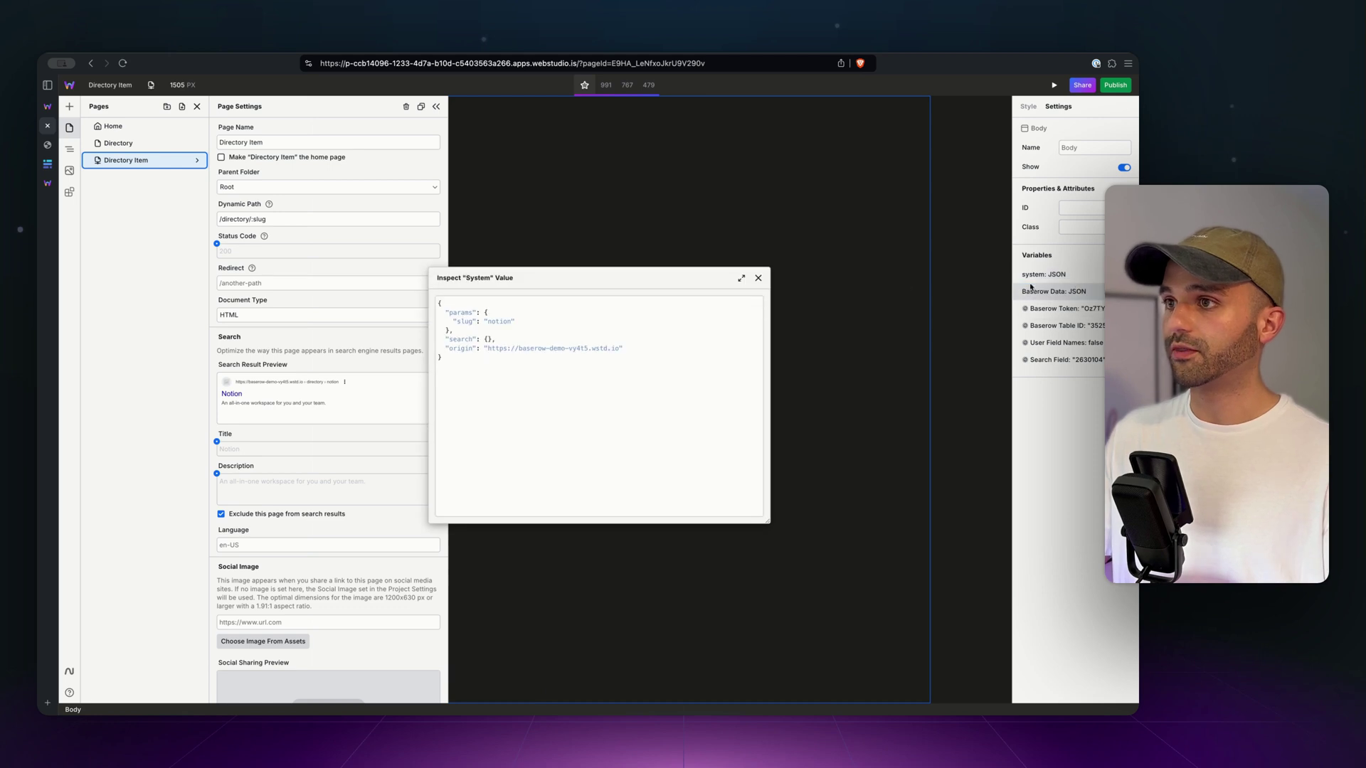
{"action": "double_click", "coordinate": [475, 339]}
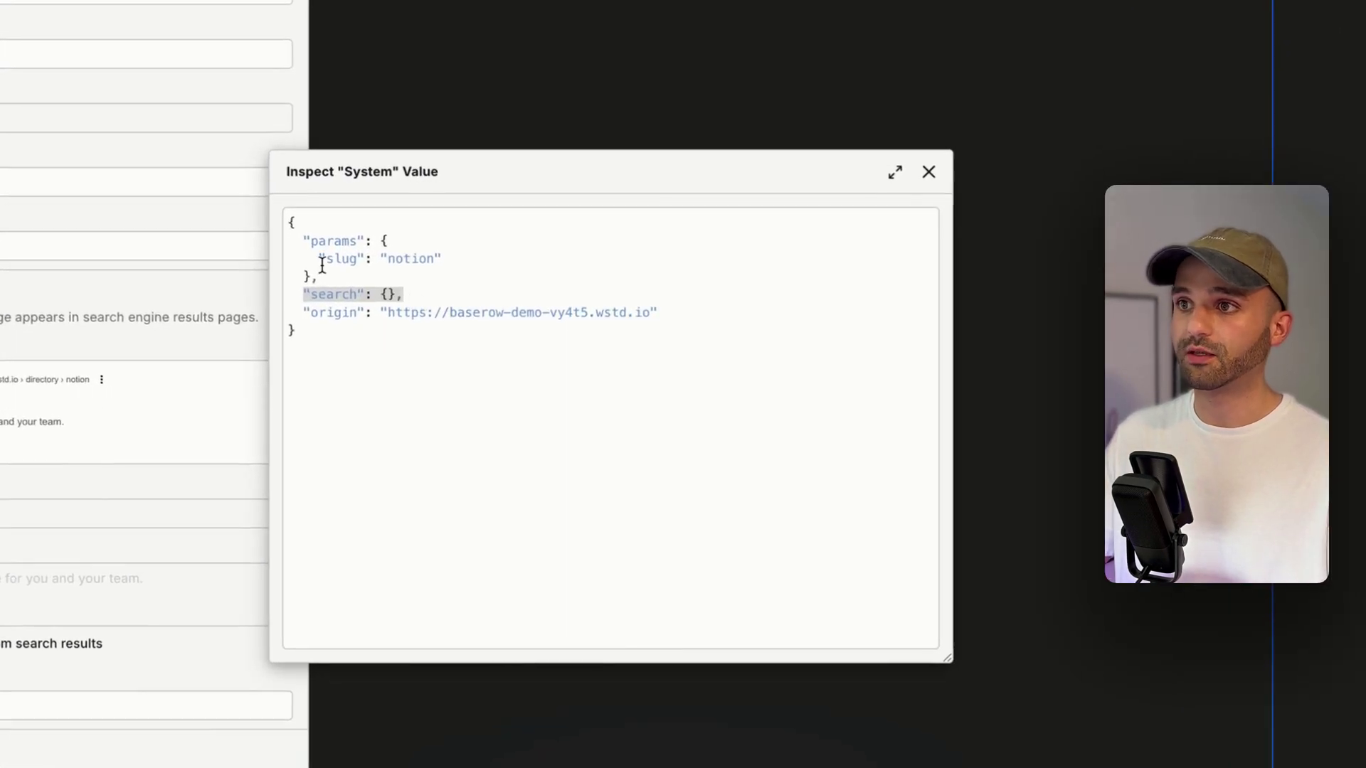
{"action": "left_click_drag", "start_coordinate": [317, 247], "coordinate": [354, 276]}
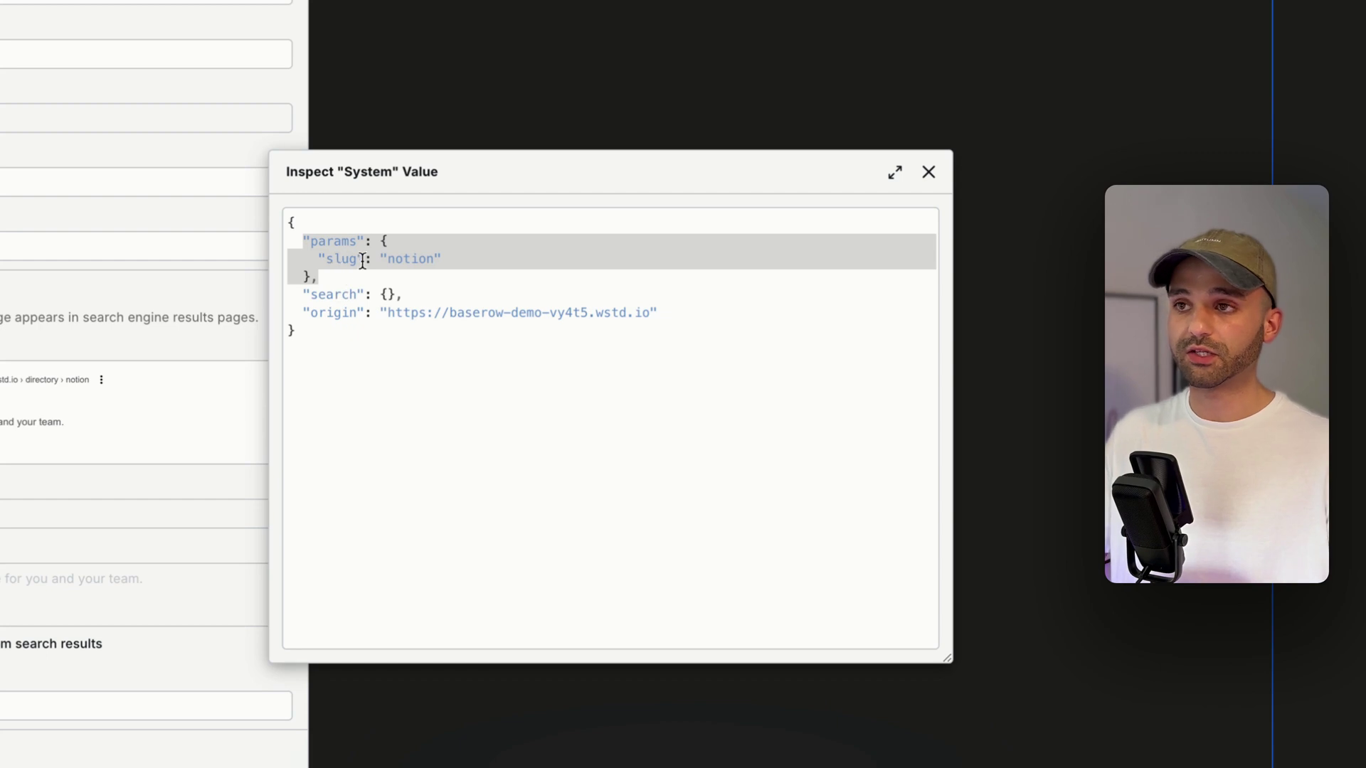
{"action": "double_click", "coordinate": [340, 256]}
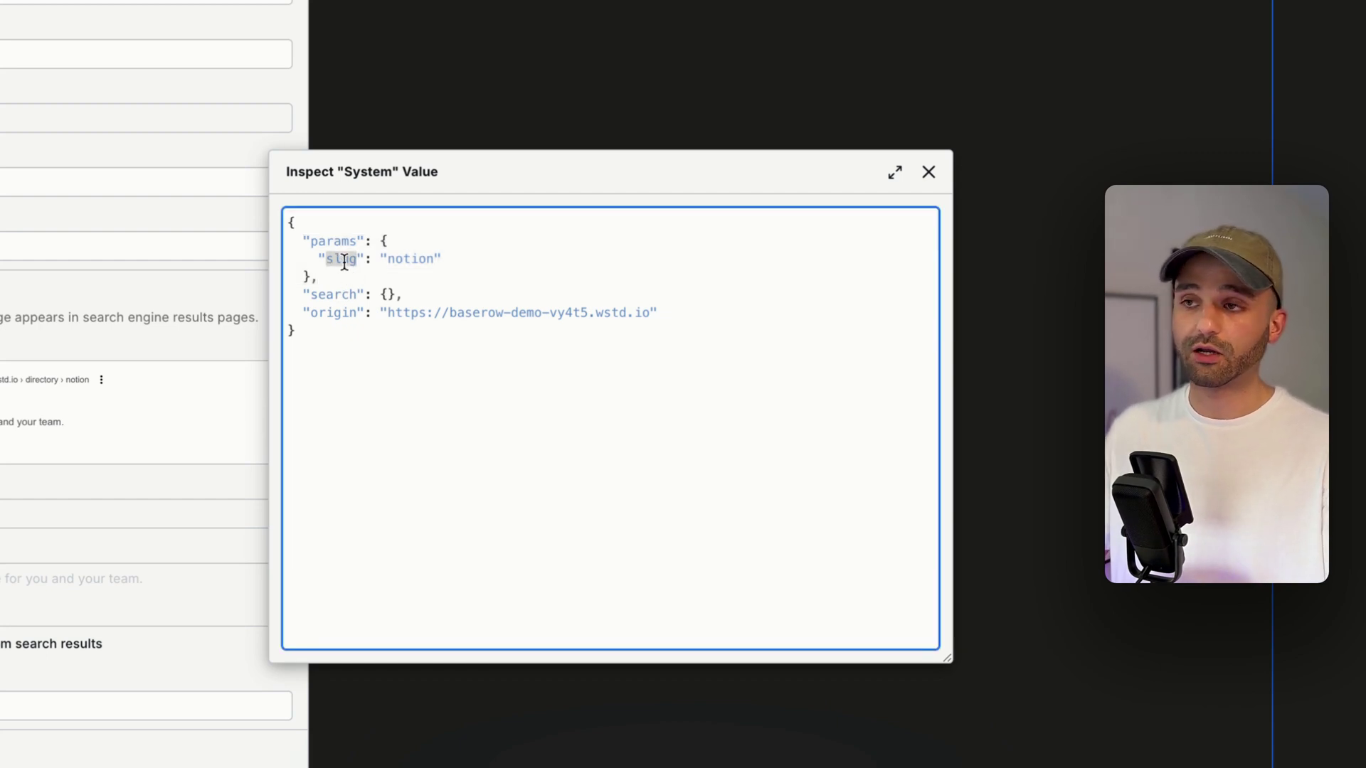
{"action": "double_click", "coordinate": [413, 260]}
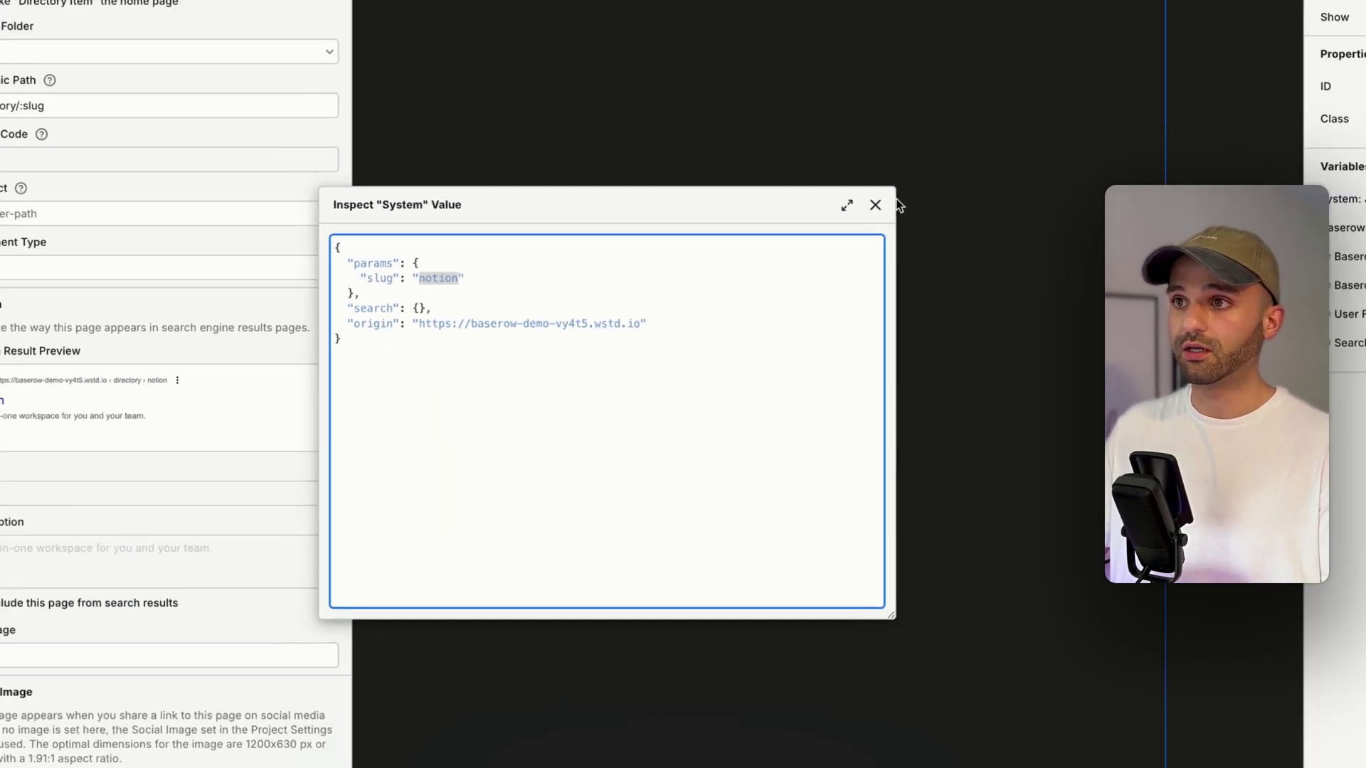
{"action": "left_click", "coordinate": [928, 172]}
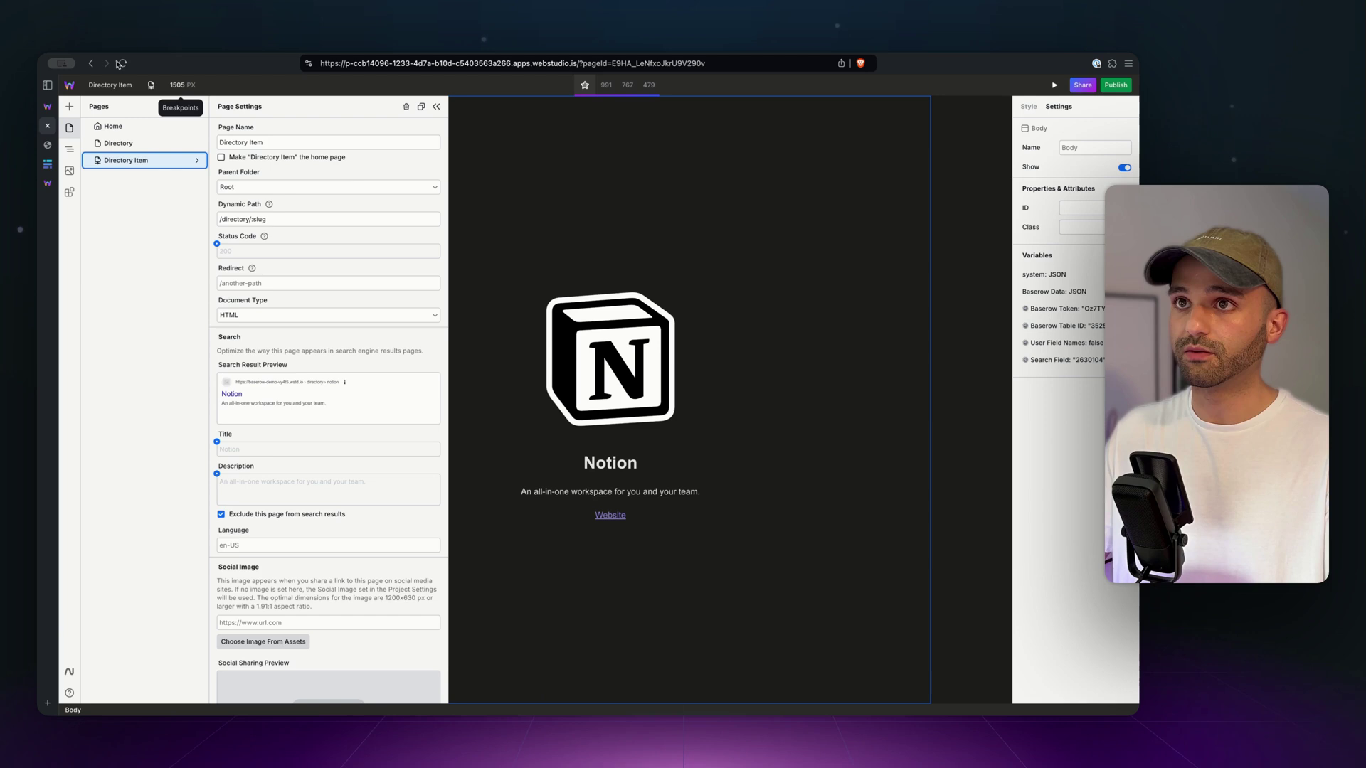
Step: View the Directory Item page's recent addresses and the settings of the Body's Baserow Data variable
{"action": "left_click", "coordinate": [151, 84]}
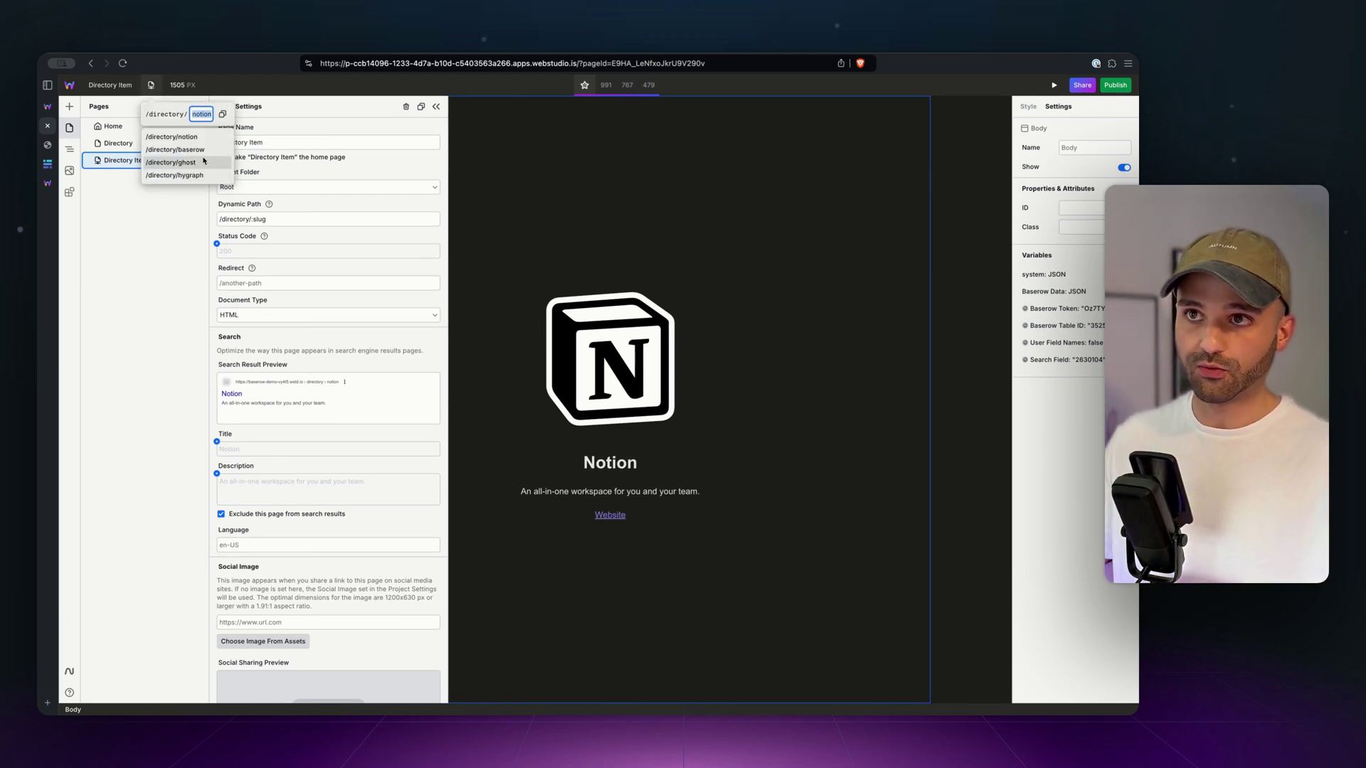
{"action": "left_click", "coordinate": [1058, 276]}
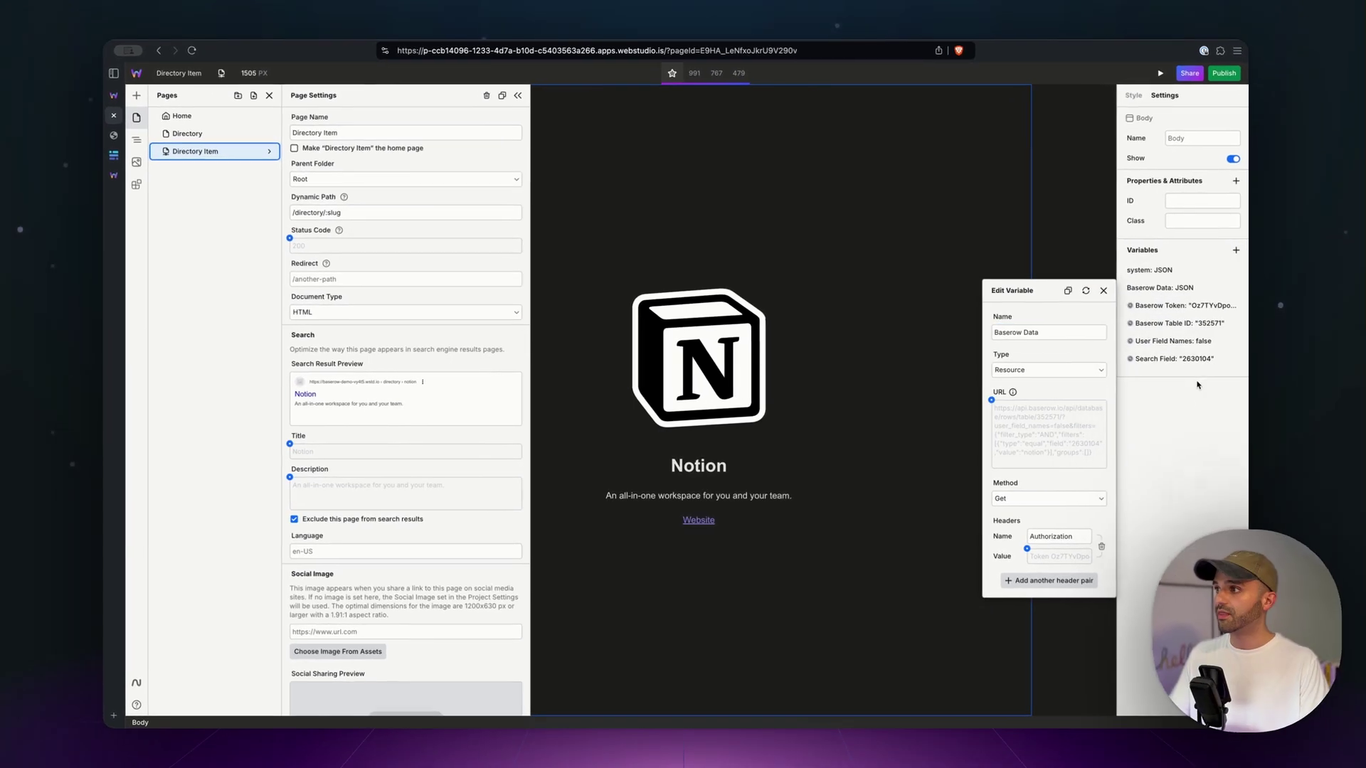
{"action": "left_click", "coordinate": [1093, 376]}
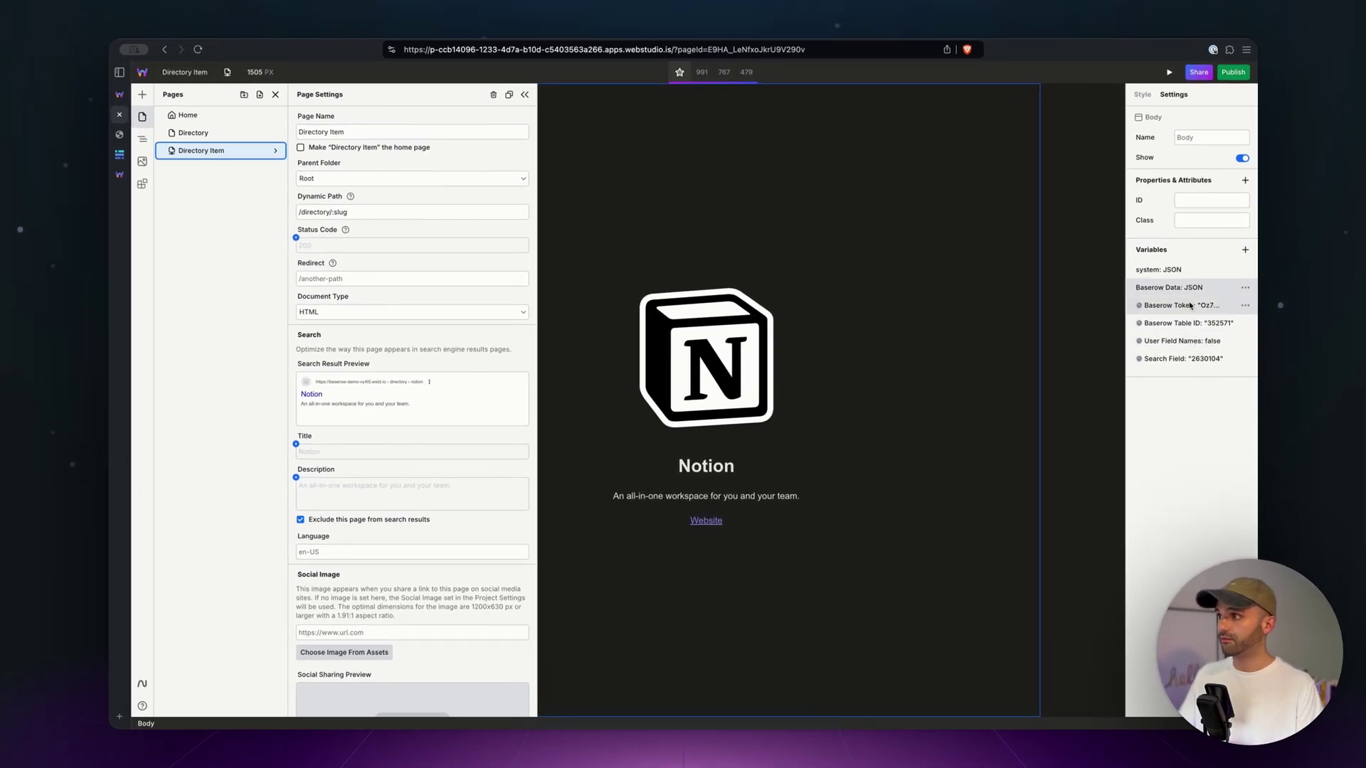
Step: Inspect the Search Field variable's value, view the Slug column in Baserow's Comparison table, and return to Webstudio
{"action": "left_click", "coordinate": [1191, 360]}
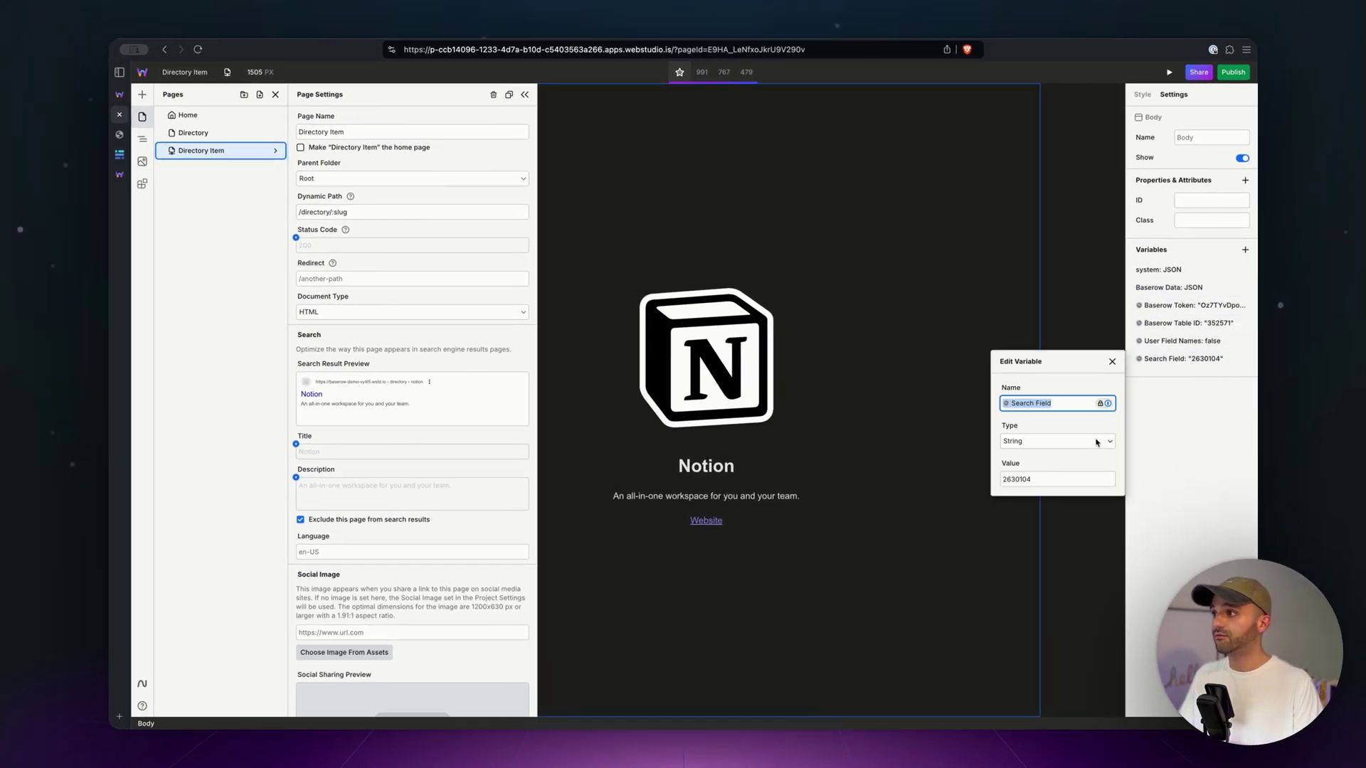
{"action": "double_click", "coordinate": [1033, 480]}
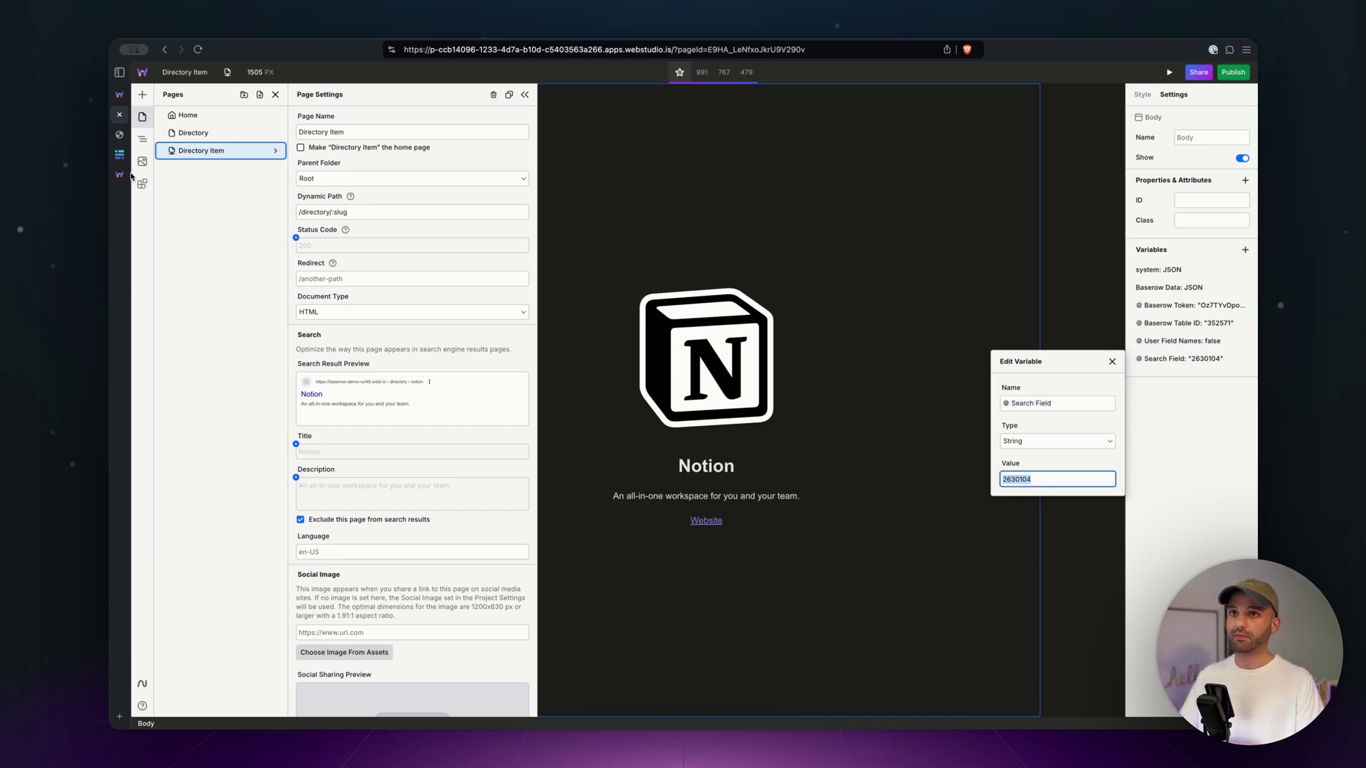
{"action": "left_click", "coordinate": [119, 153]}
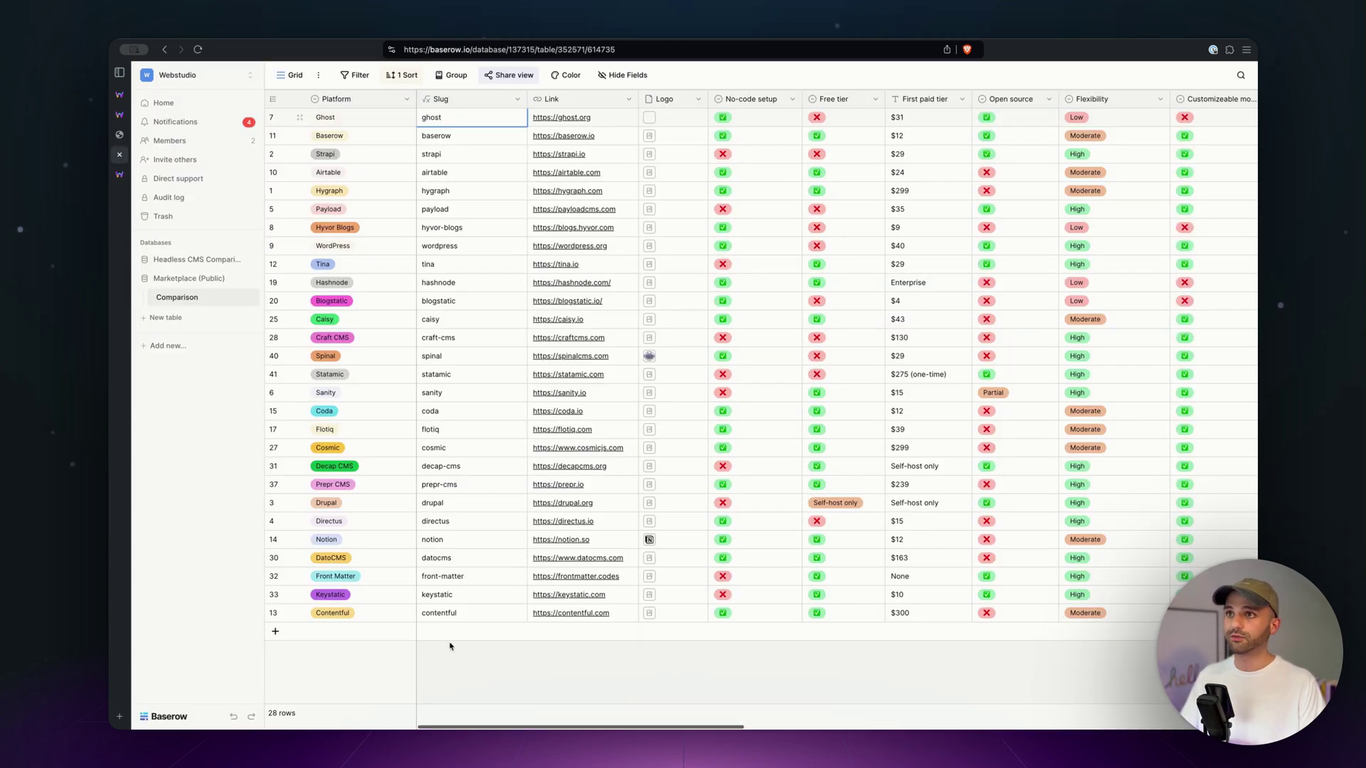
{"action": "left_click", "coordinate": [121, 116]}
Step: Inspect the URL expression of the Directory Item page's Baserow Data variable, including Search Field and system.params.slug, and close it
{"action": "left_click", "coordinate": [1168, 287]}
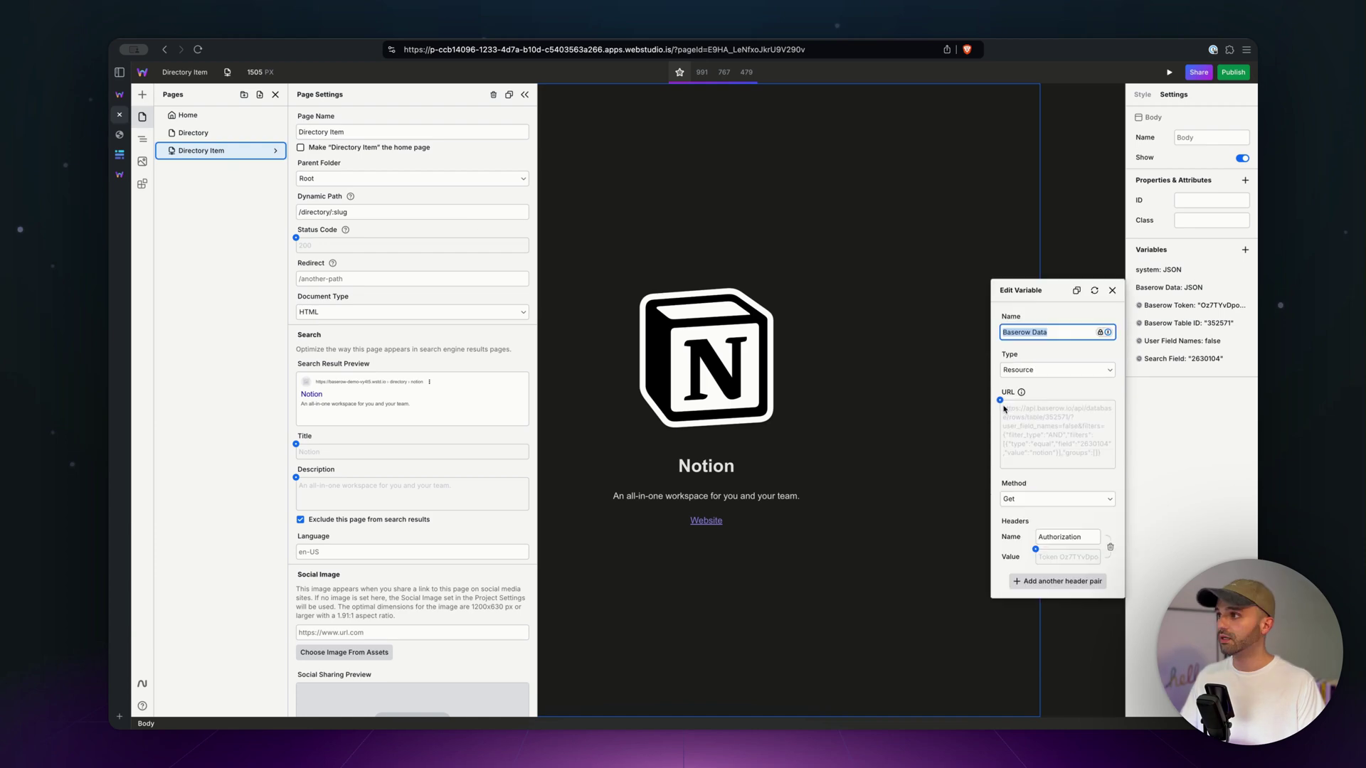
{"action": "left_click", "coordinate": [999, 400]}
{"action": "left_click", "coordinate": [975, 555]}
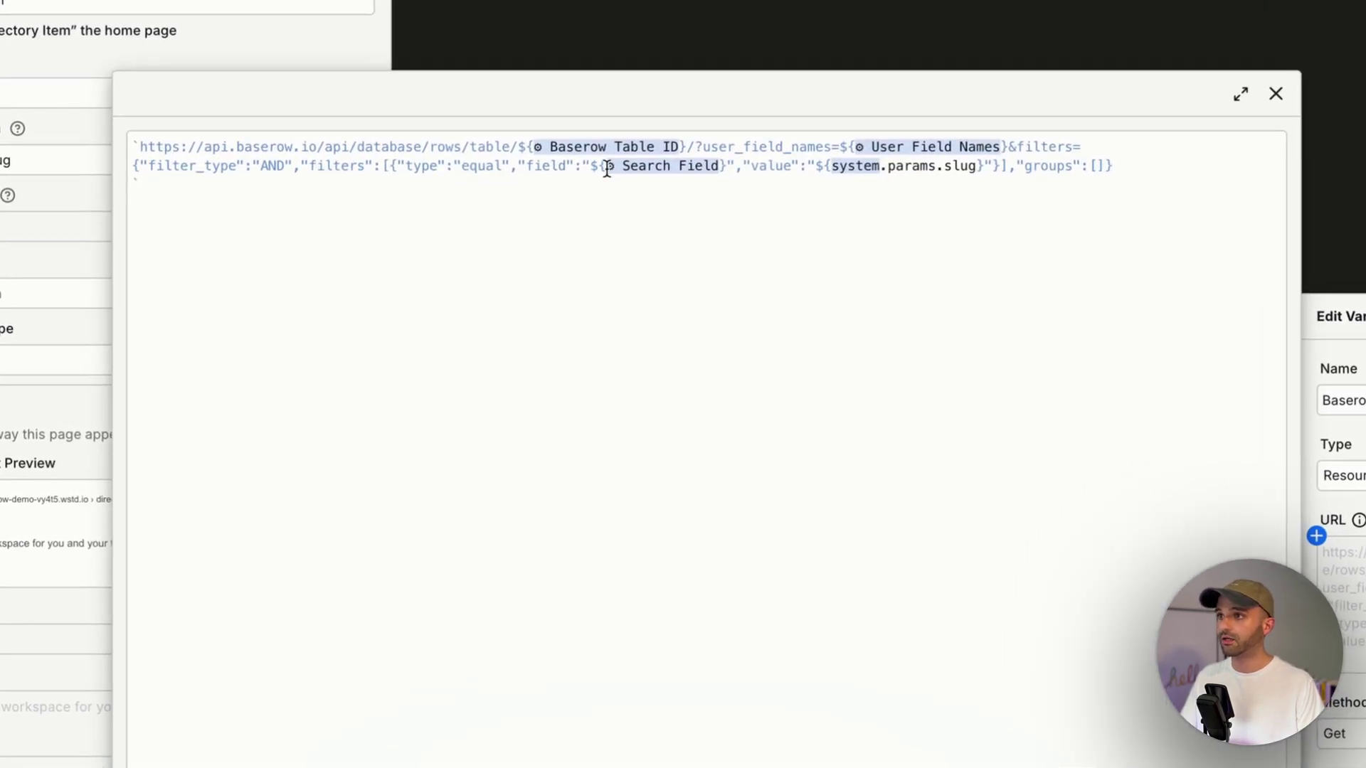
{"action": "left_click", "coordinate": [604, 165]}
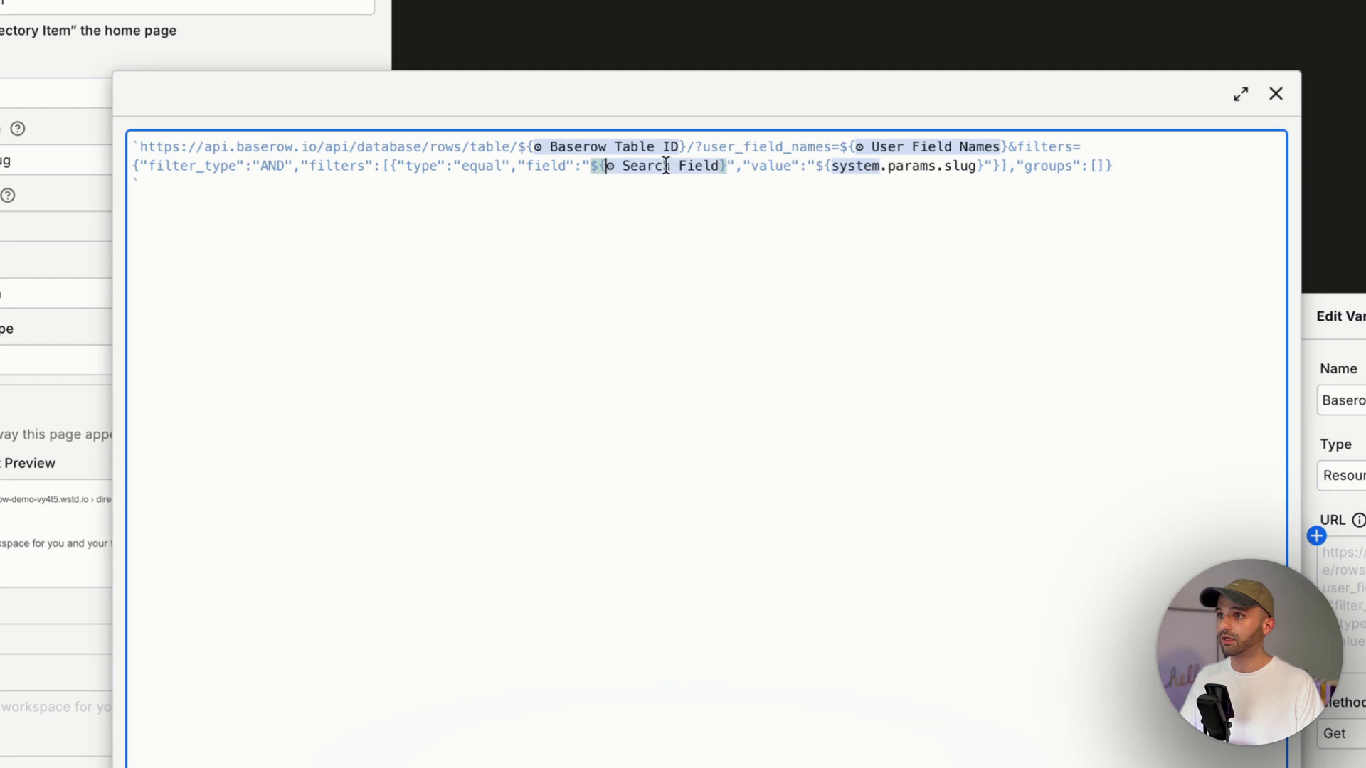
{"action": "left_click_drag", "start_coordinate": [829, 166], "coordinate": [975, 171]}
{"action": "left_click", "coordinate": [1017, 191]}
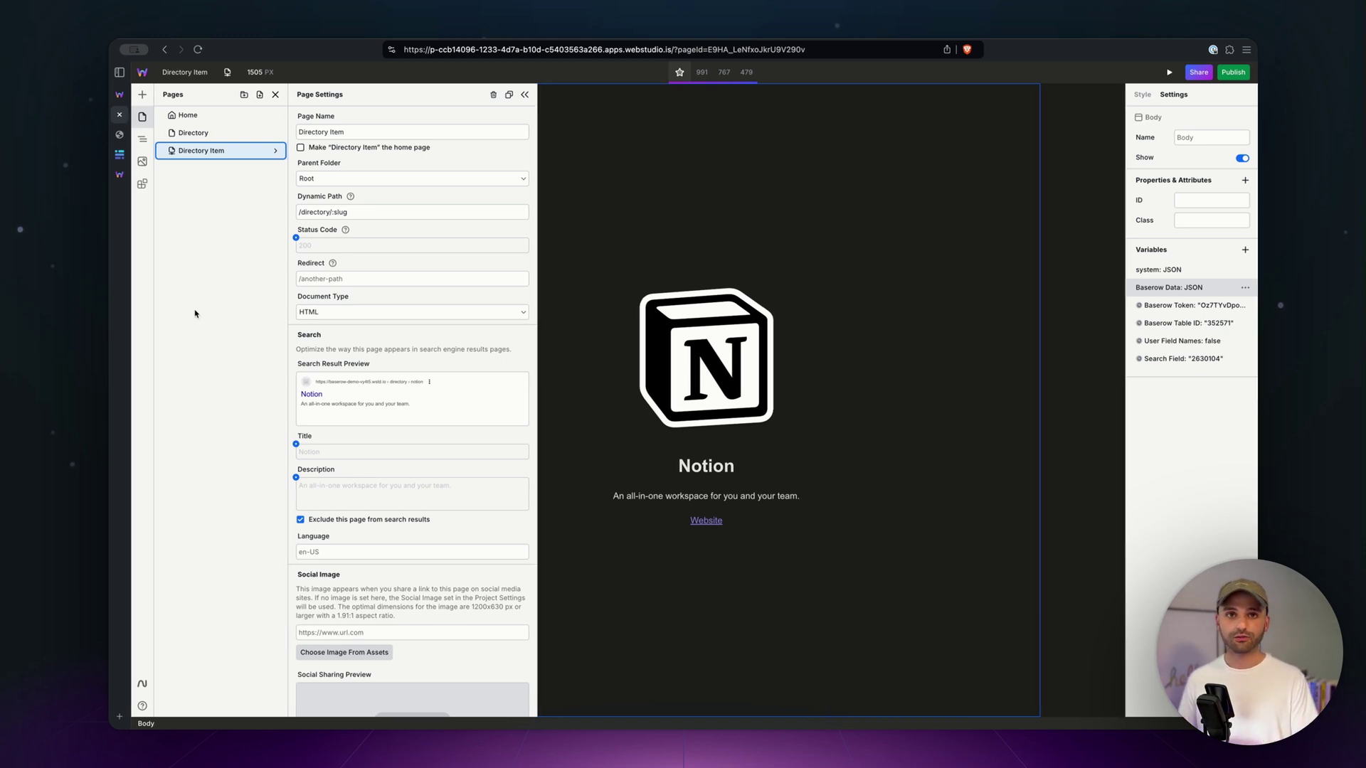
Step: Add the Sitemap page from the Baserow integration in the Webstudio Marketplace
{"action": "left_click", "coordinate": [142, 183]}
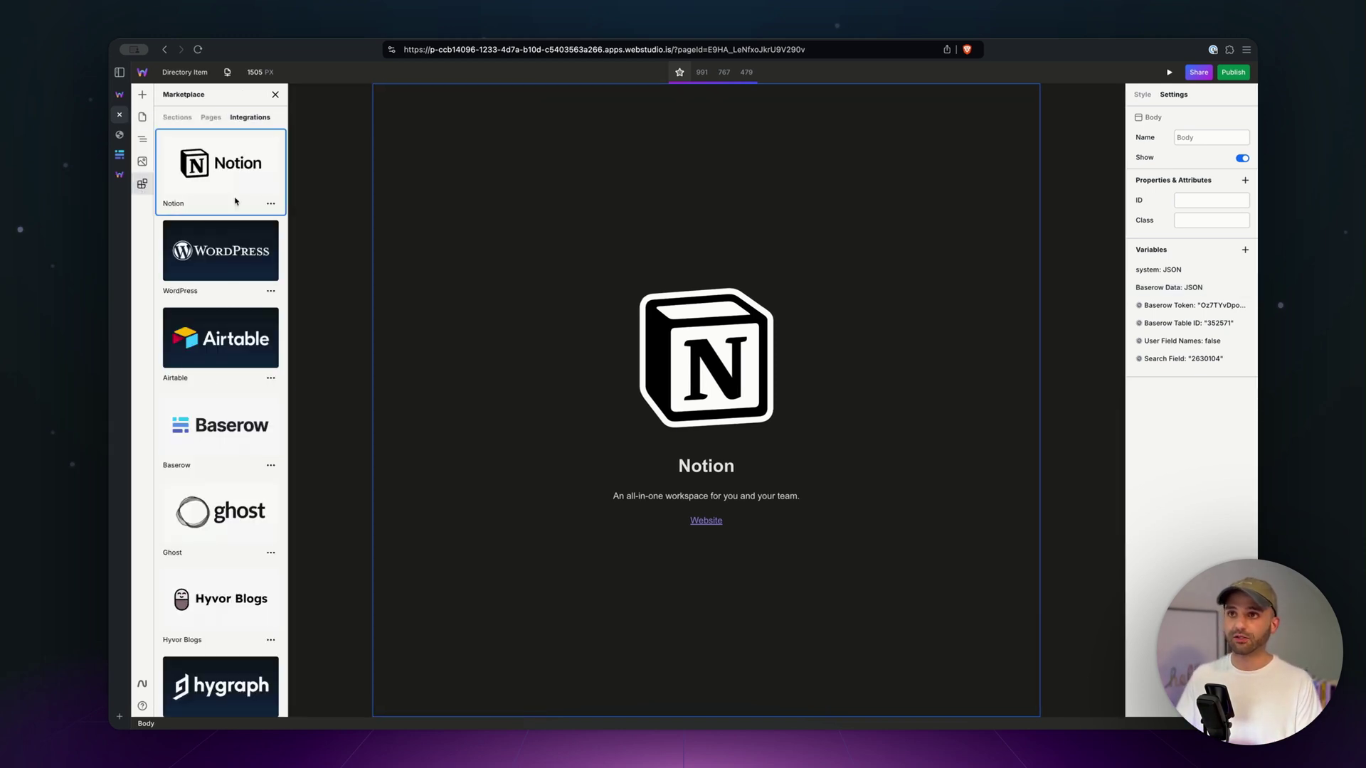
{"action": "scroll", "coordinate": [244, 495], "scroll_direction": "down", "scroll_amount": 1}
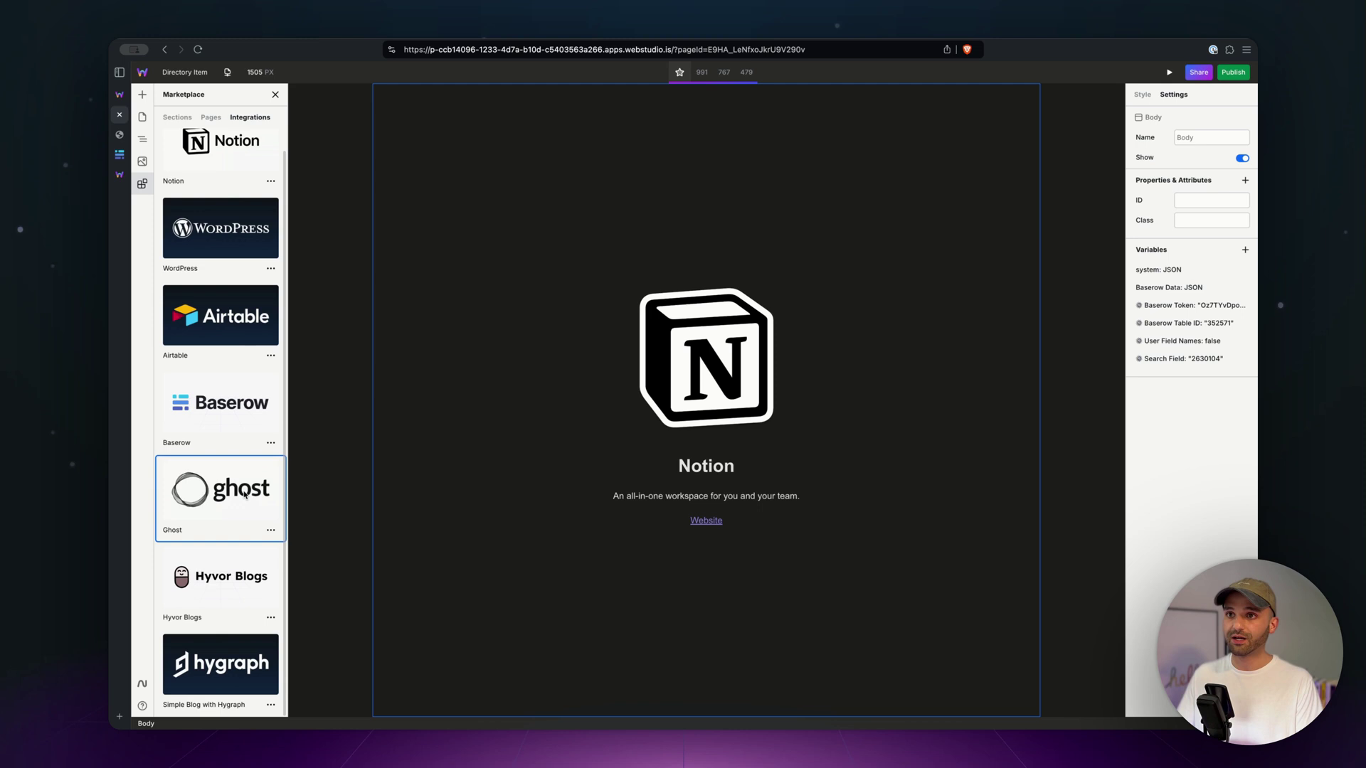
{"action": "left_click", "coordinate": [224, 391]}
{"action": "left_click", "coordinate": [225, 391]}
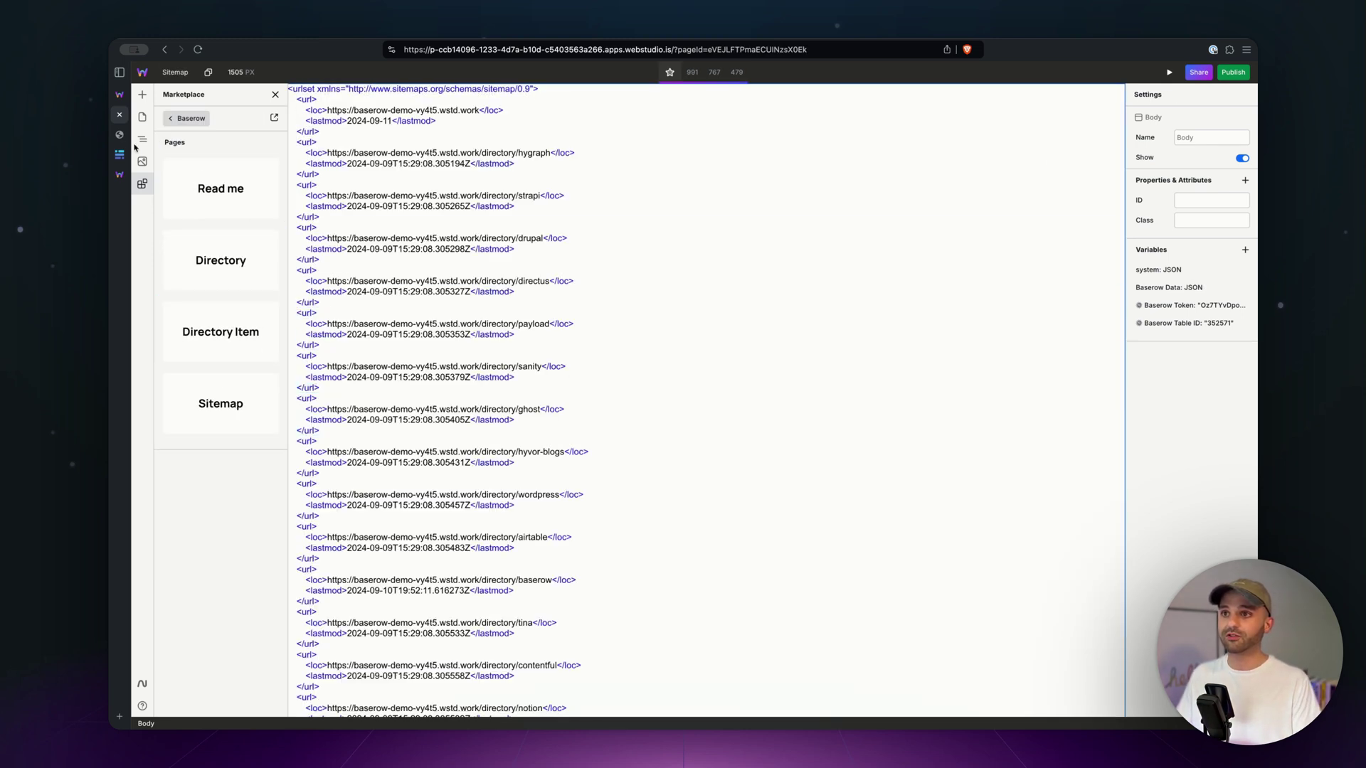
Step: Close the Marketplace and review the Sitemap page's loc and lastmod entries through the end of the urlset
{"action": "left_click", "coordinate": [275, 94]}
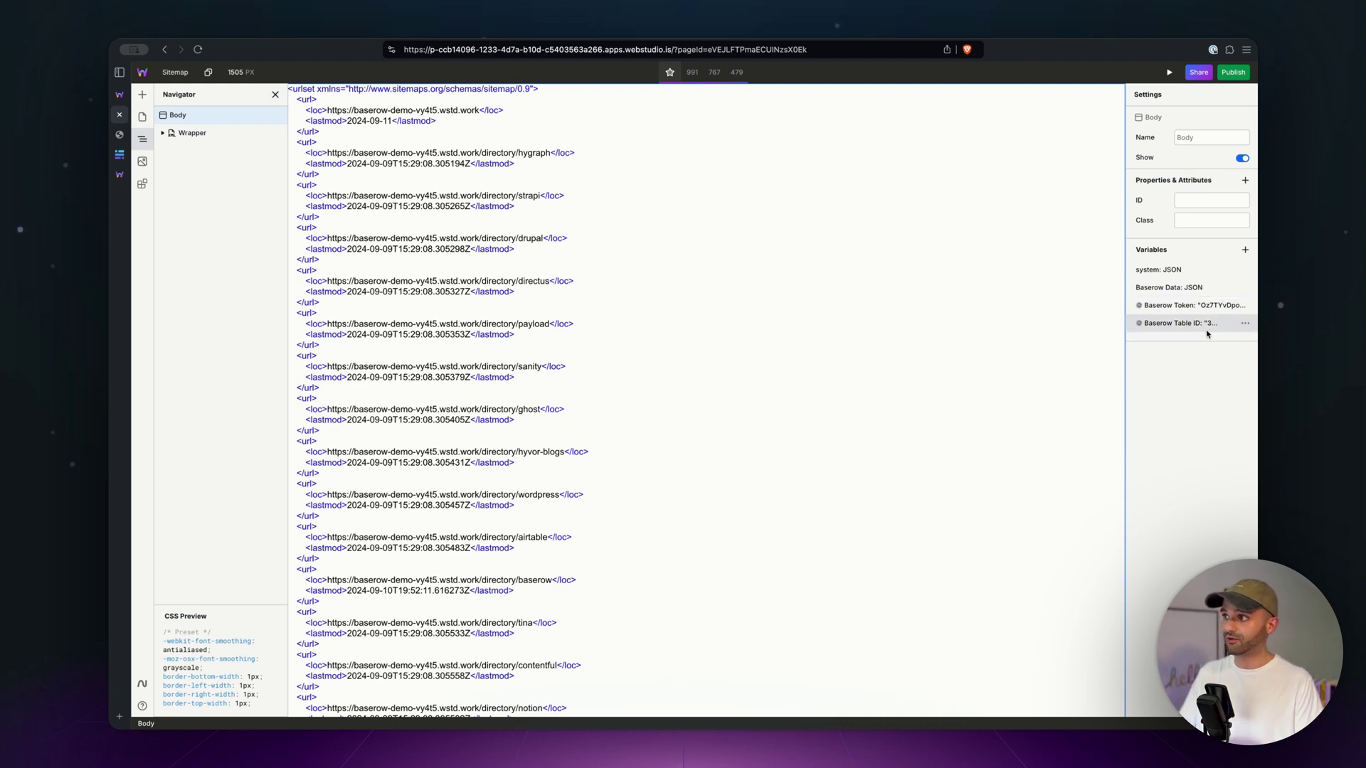
{"action": "scroll", "coordinate": [765, 501], "scroll_direction": "down", "scroll_amount": 3}
{"action": "scroll", "coordinate": [765, 500], "scroll_direction": "down", "scroll_amount": 3}
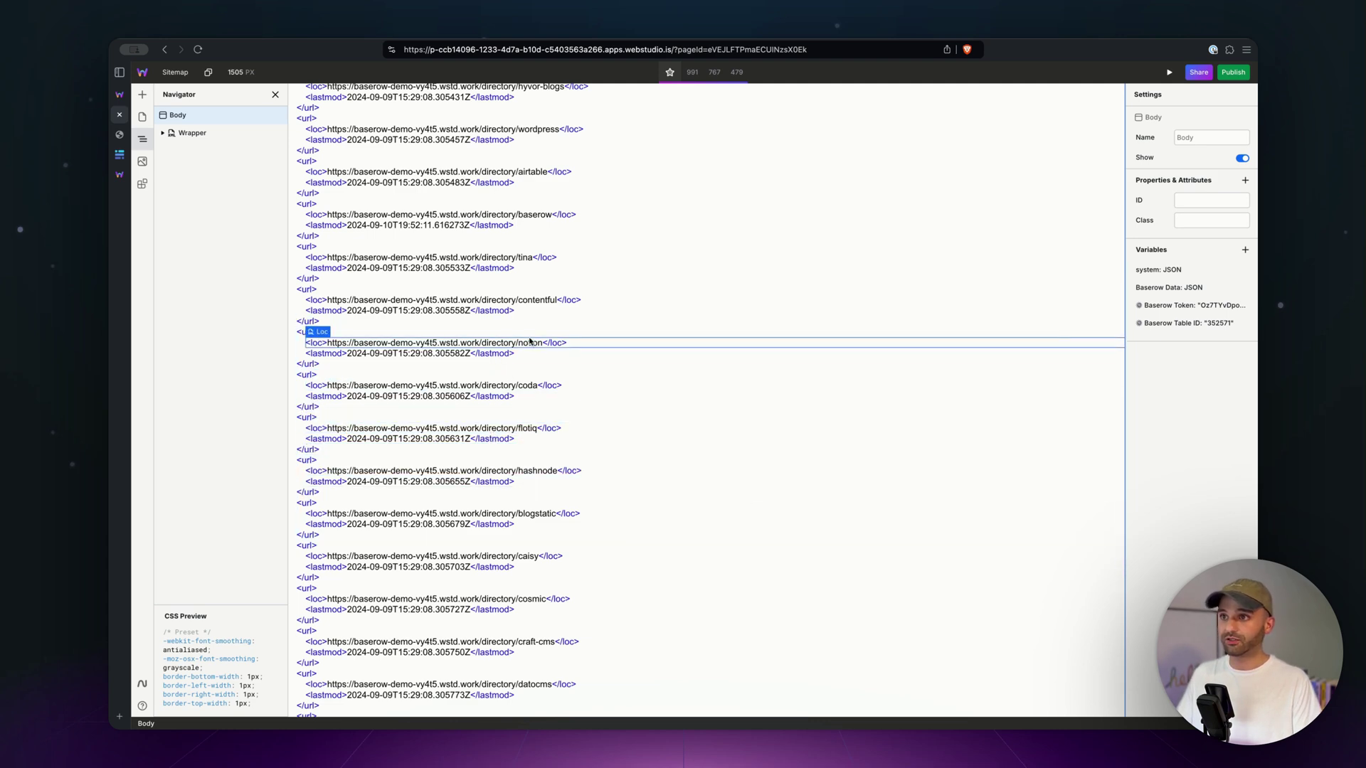
{"action": "scroll", "coordinate": [538, 523], "scroll_direction": "down", "scroll_amount": 4}
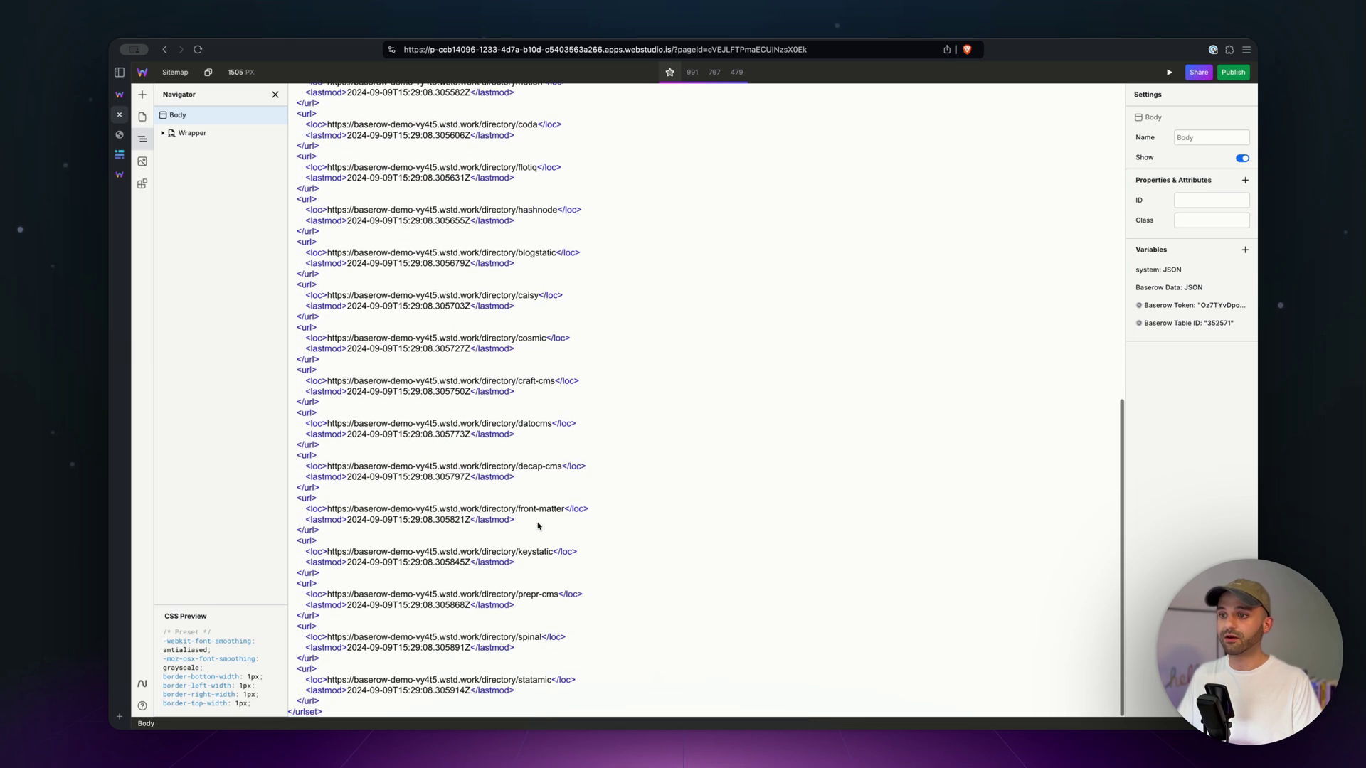
{"action": "scroll", "coordinate": [538, 527], "scroll_direction": "up", "scroll_amount": 6}
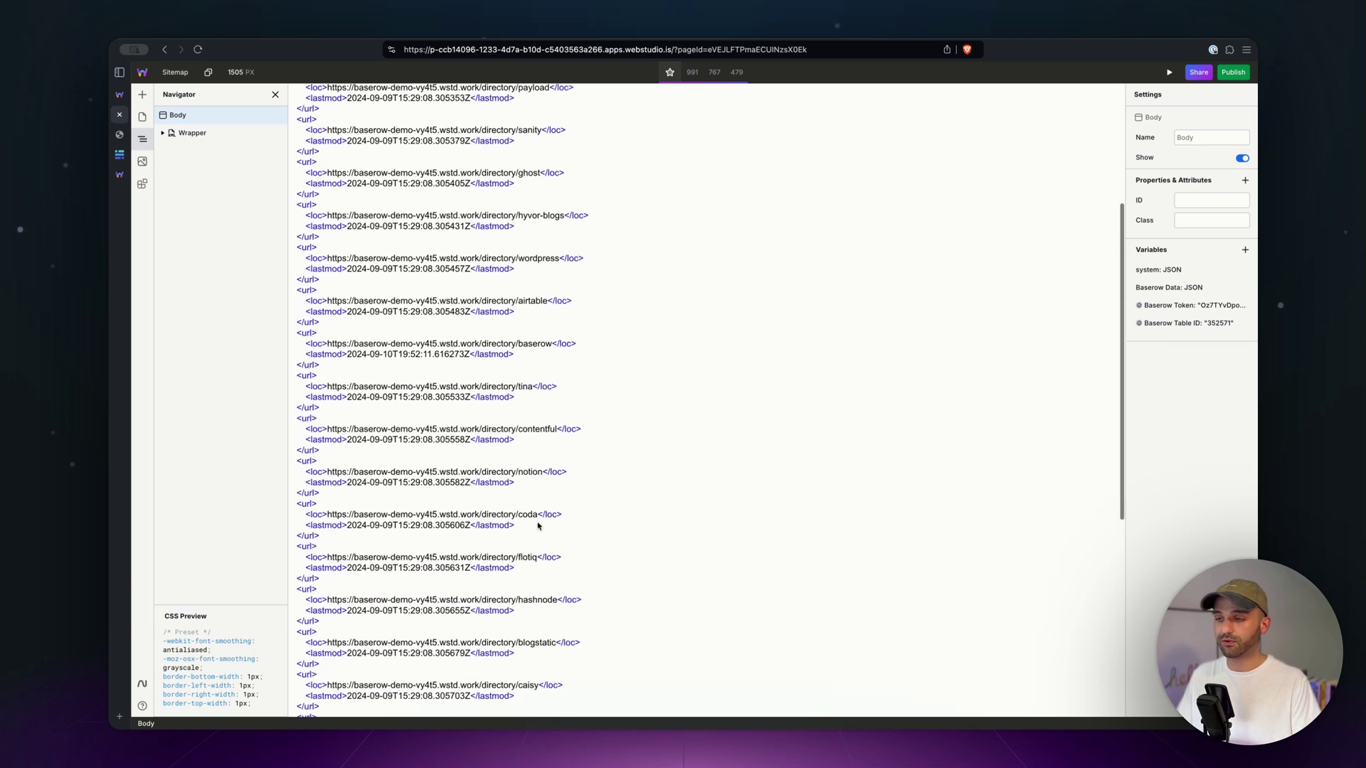
{"action": "scroll", "coordinate": [538, 526], "scroll_direction": "up", "scroll_amount": 4}
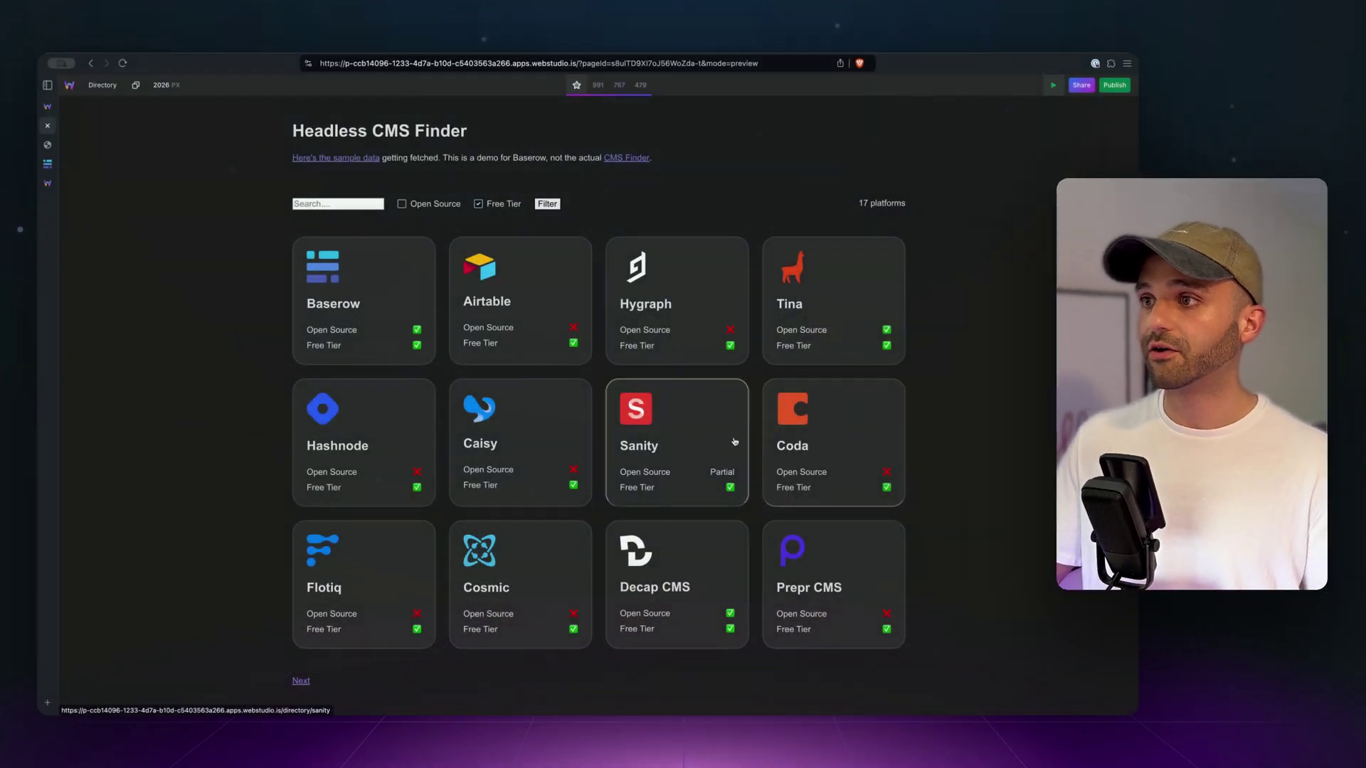
Step: Open Sanity's listing from the Directory preview, and filter the live Headless CMS Finder by Open source and Free tier as well
{"action": "left_click", "coordinate": [734, 441]}
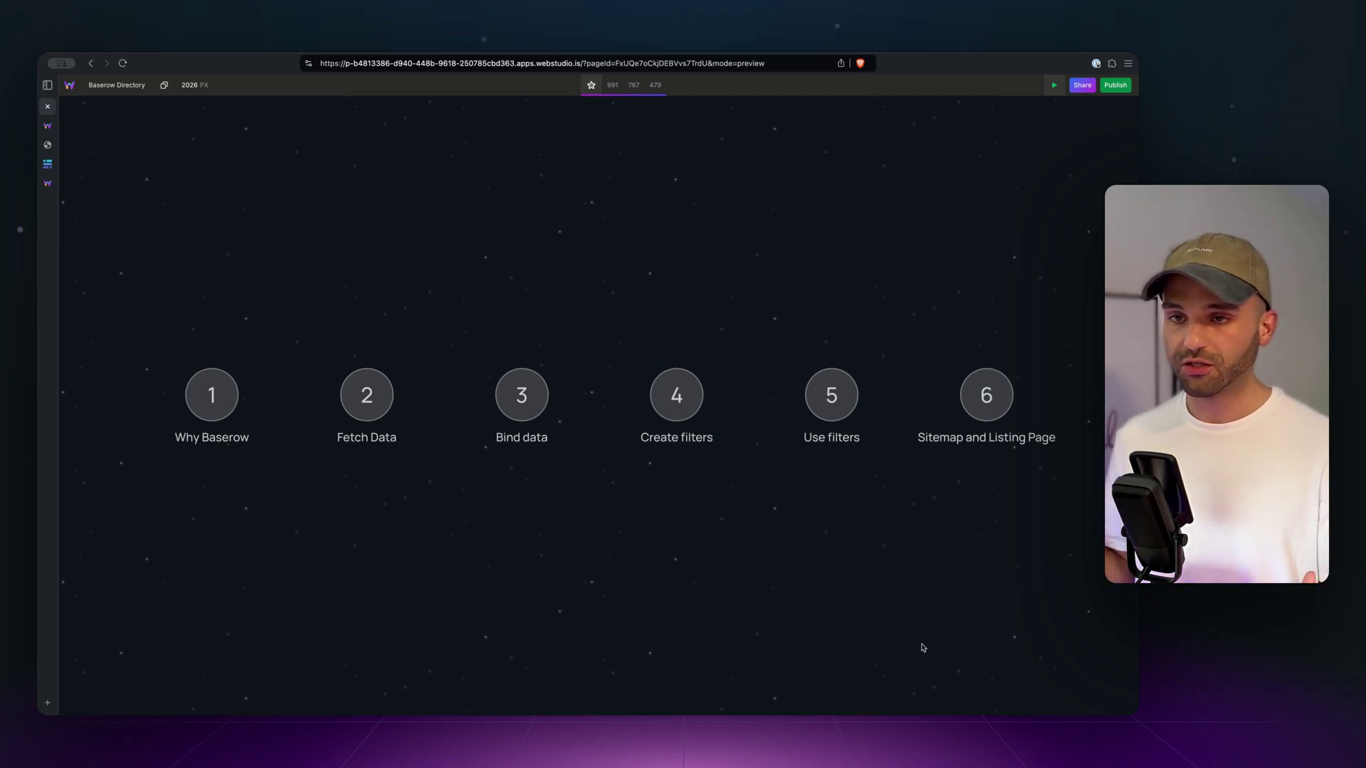
{"action": "left_click", "coordinate": [47, 186]}
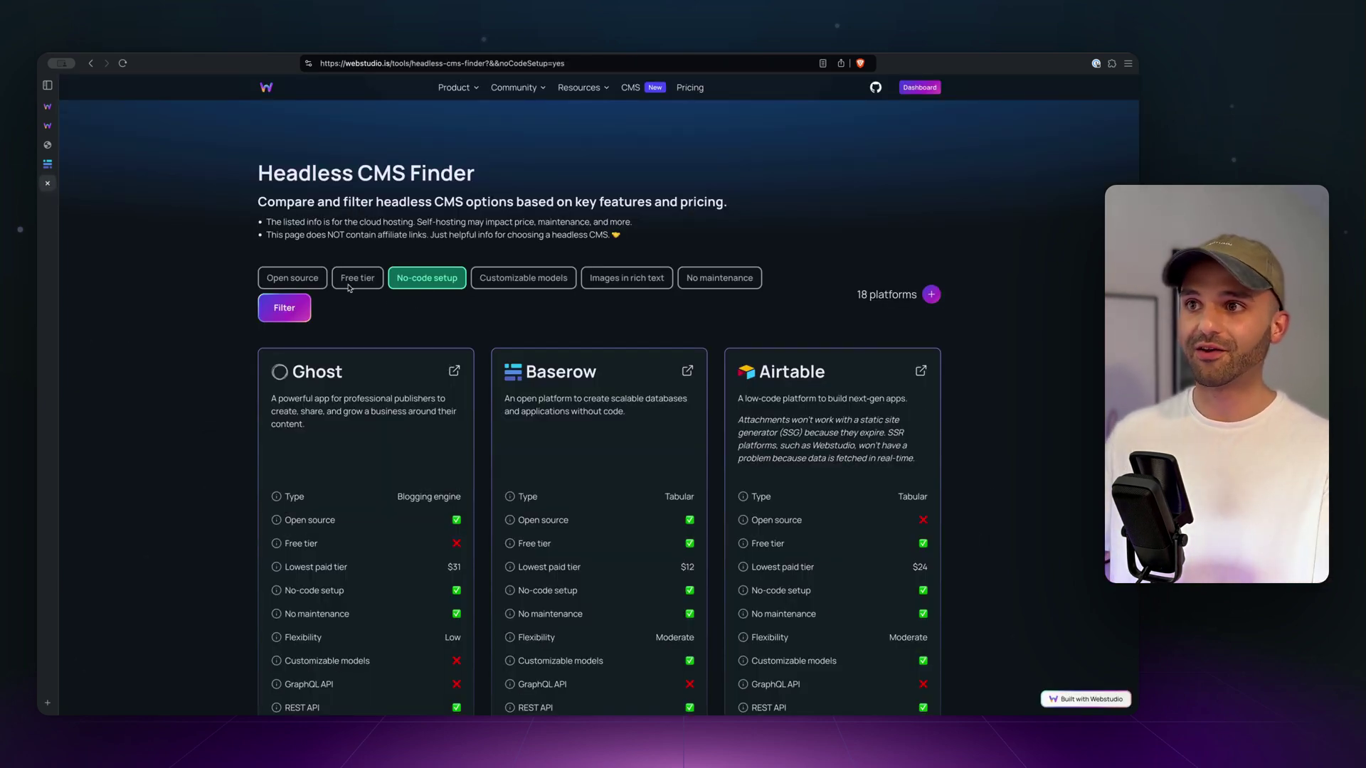
{"action": "left_click", "coordinate": [319, 283]}
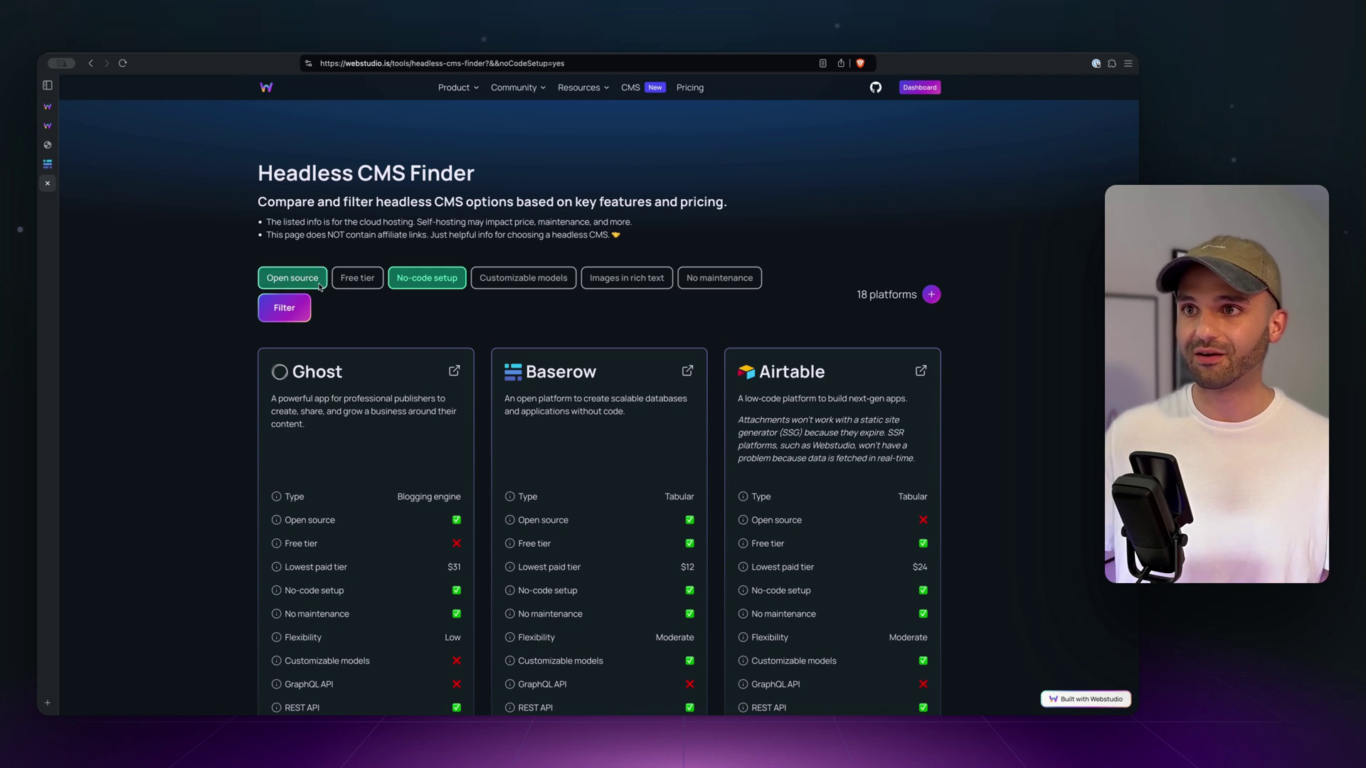
{"action": "left_click", "coordinate": [357, 279]}
{"action": "left_click", "coordinate": [299, 310]}
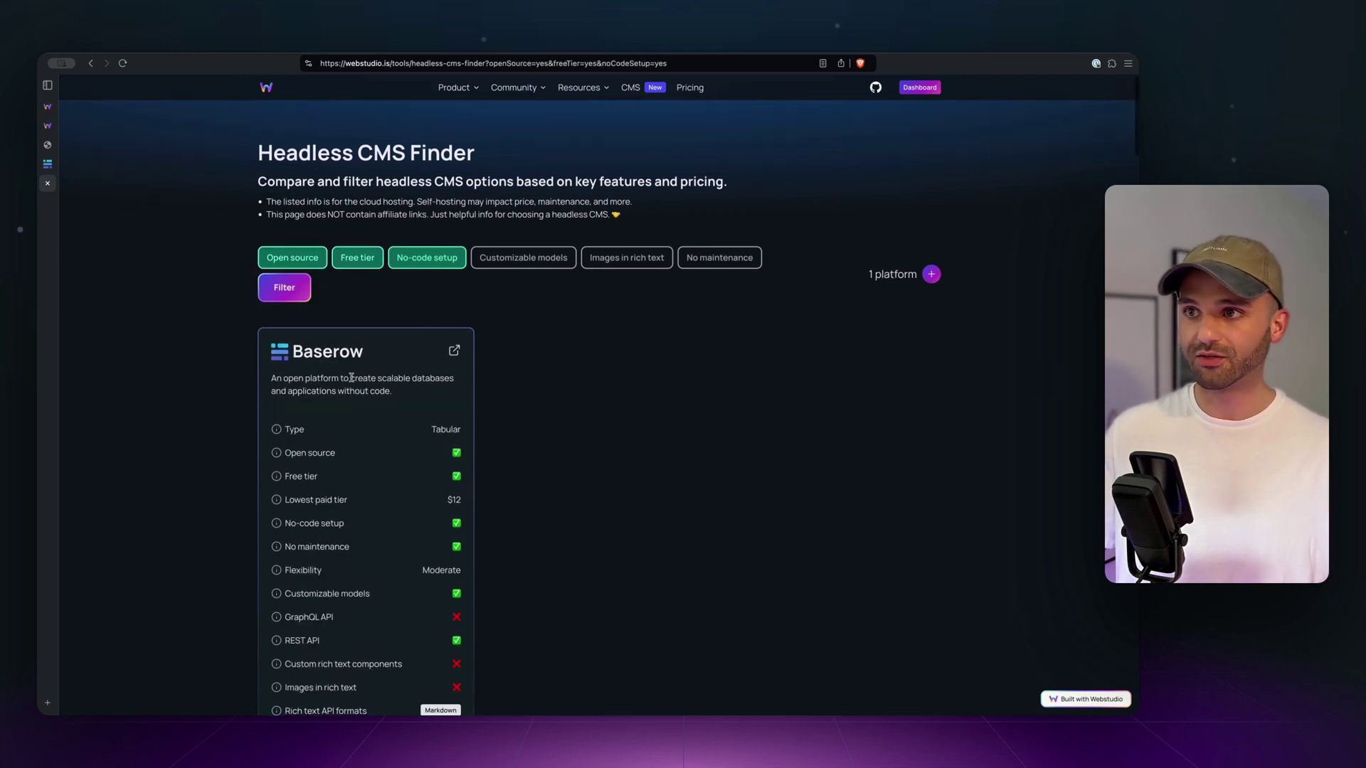
{"action": "scroll", "coordinate": [547, 401], "scroll_direction": "down", "scroll_amount": 1}
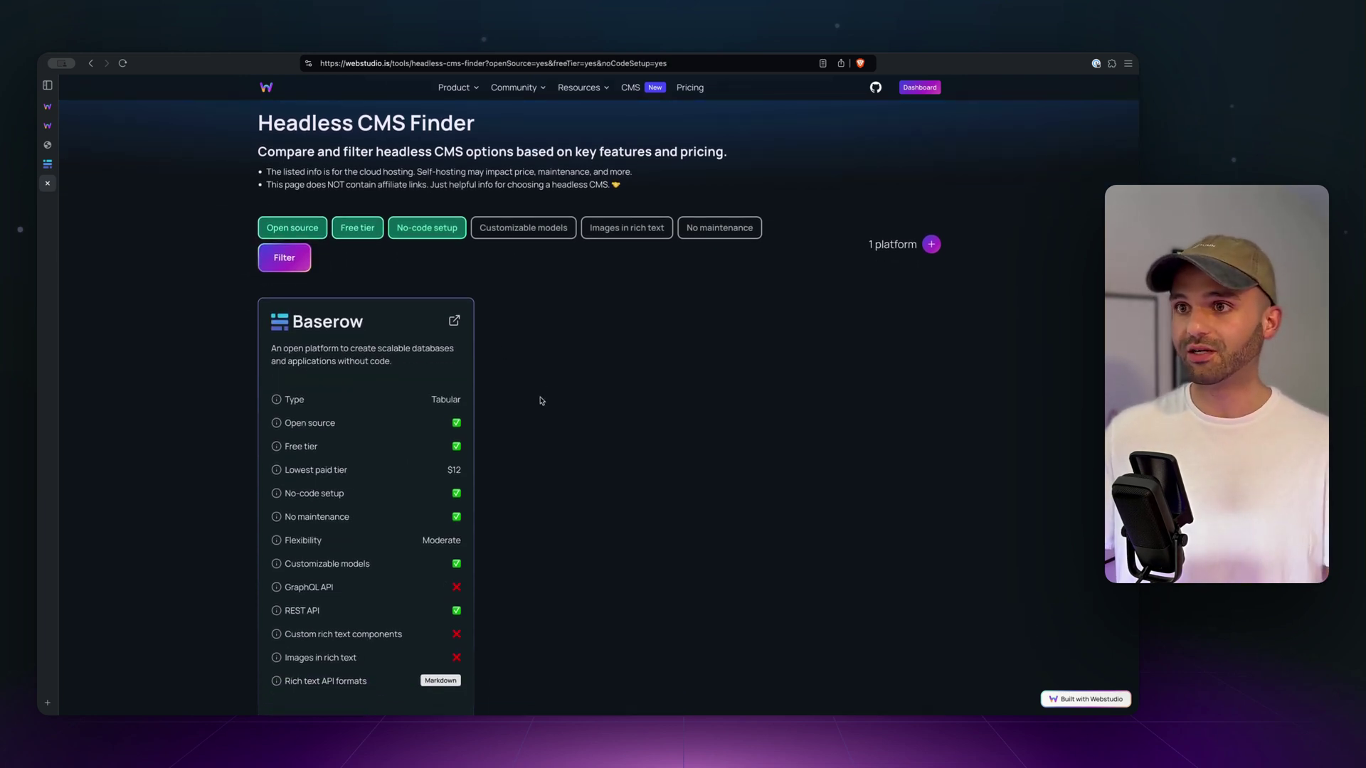
Step: View Sanity's name on the Directory Item preview and the Comparison table in Baserow, and switch to the Baserow Directory overview page
{"action": "left_click", "coordinate": [128, 146]}
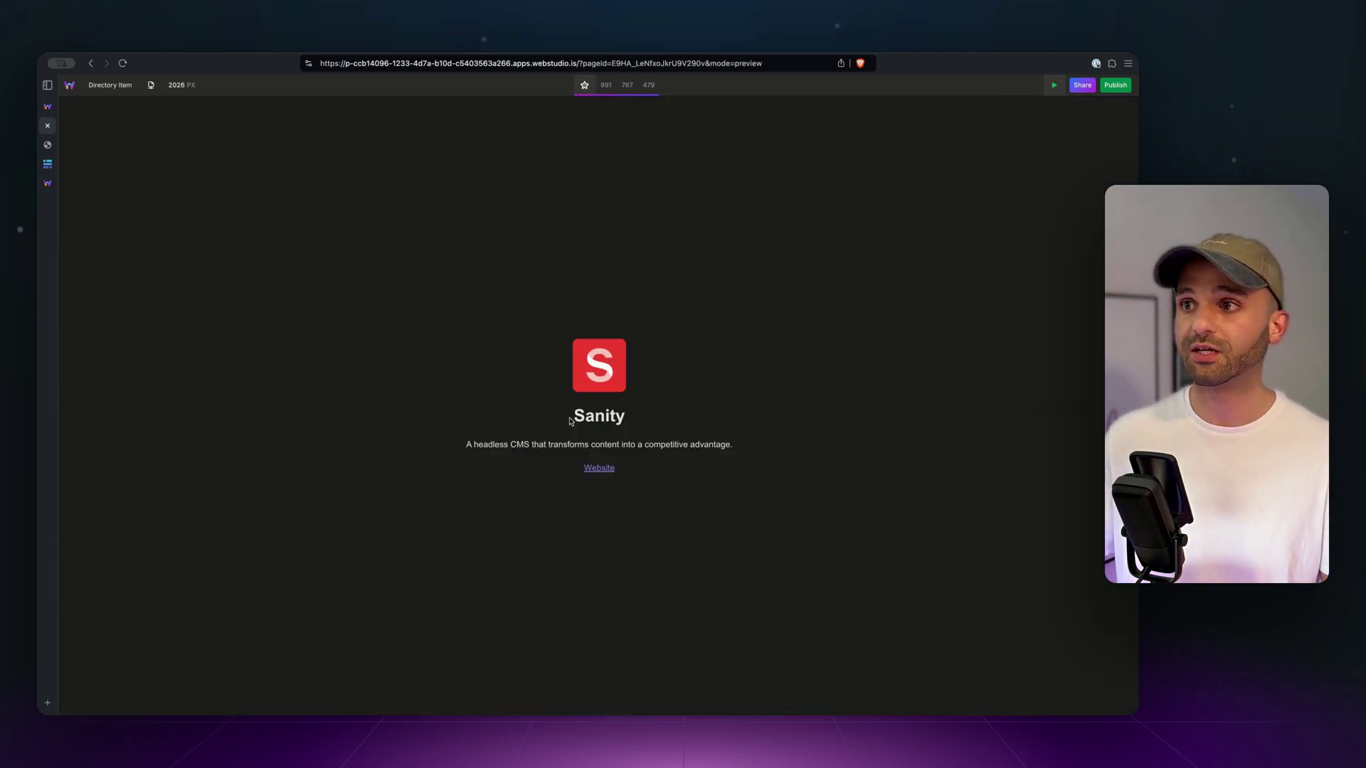
{"action": "left_click_drag", "start_coordinate": [570, 421], "coordinate": [645, 419]}
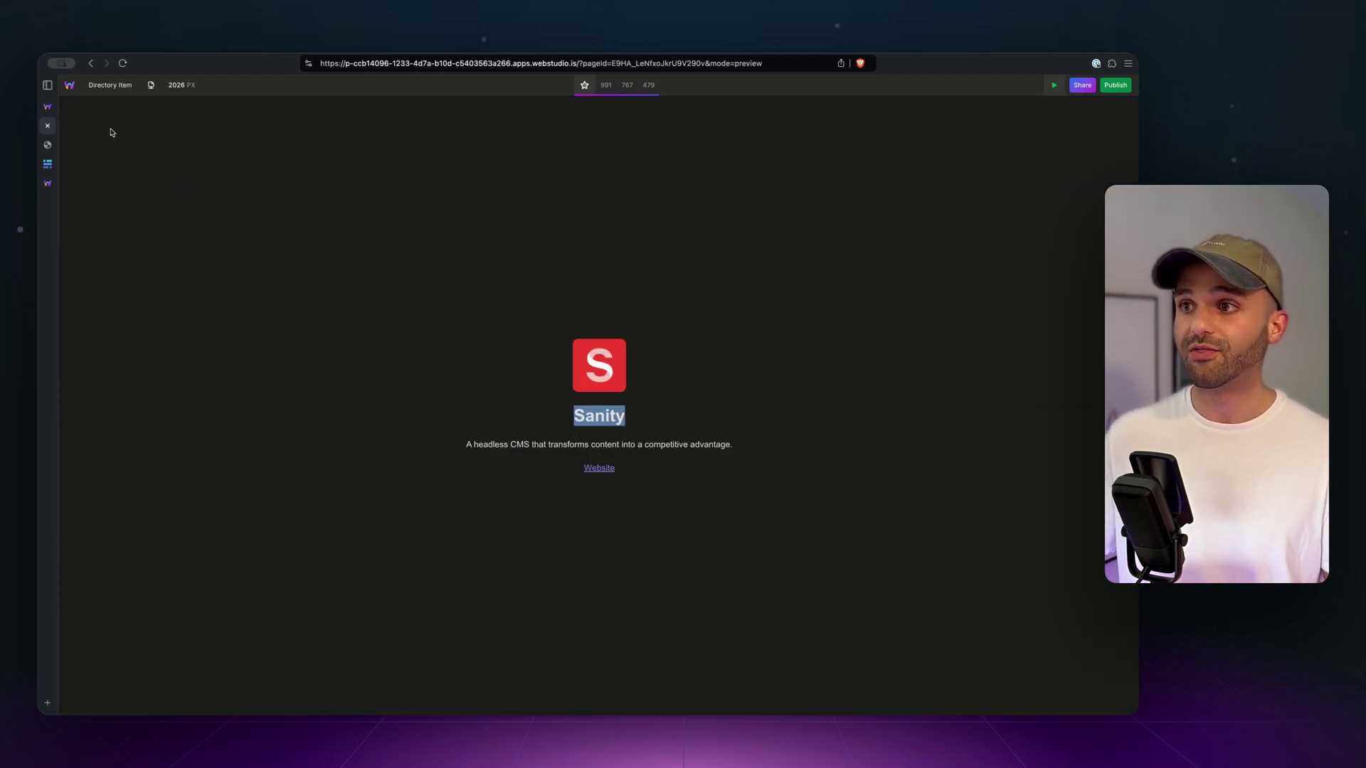
{"action": "left_click", "coordinate": [49, 165]}
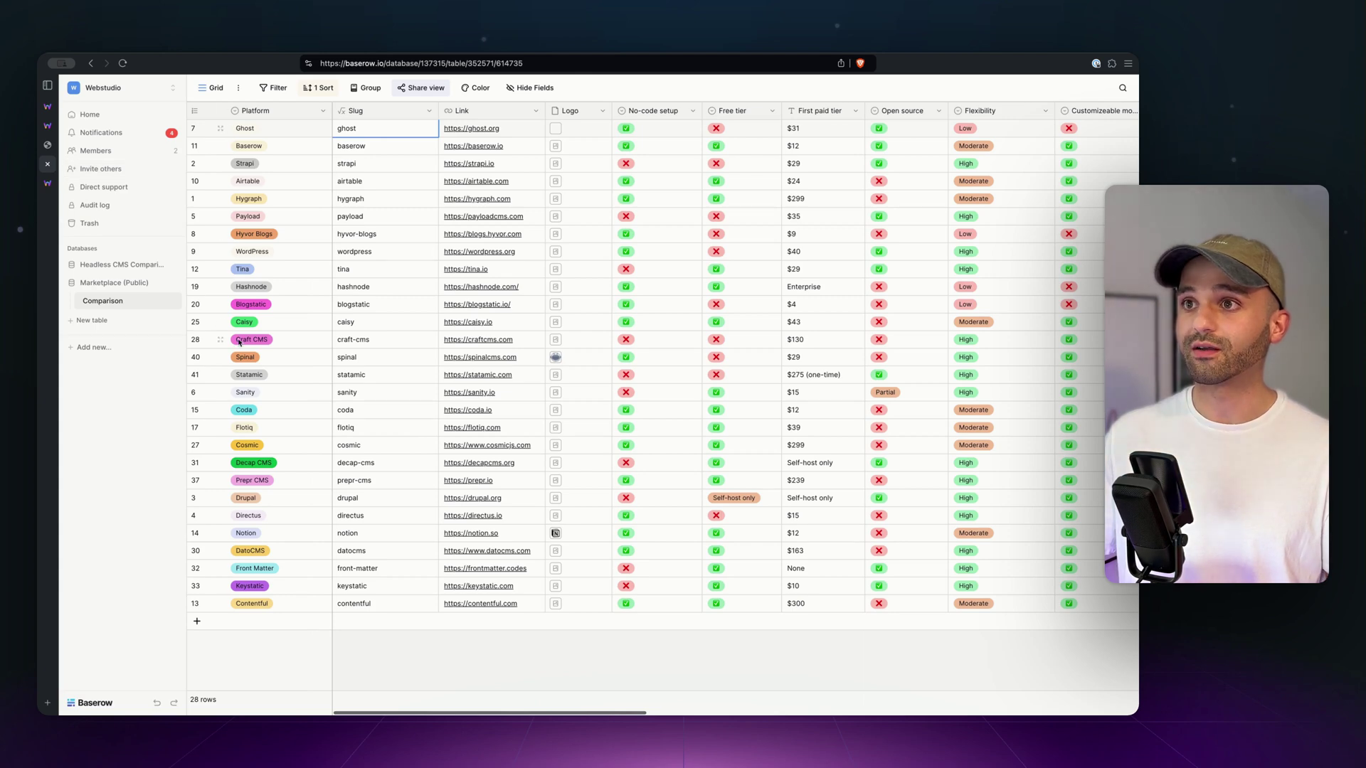
{"action": "left_click", "coordinate": [48, 106]}
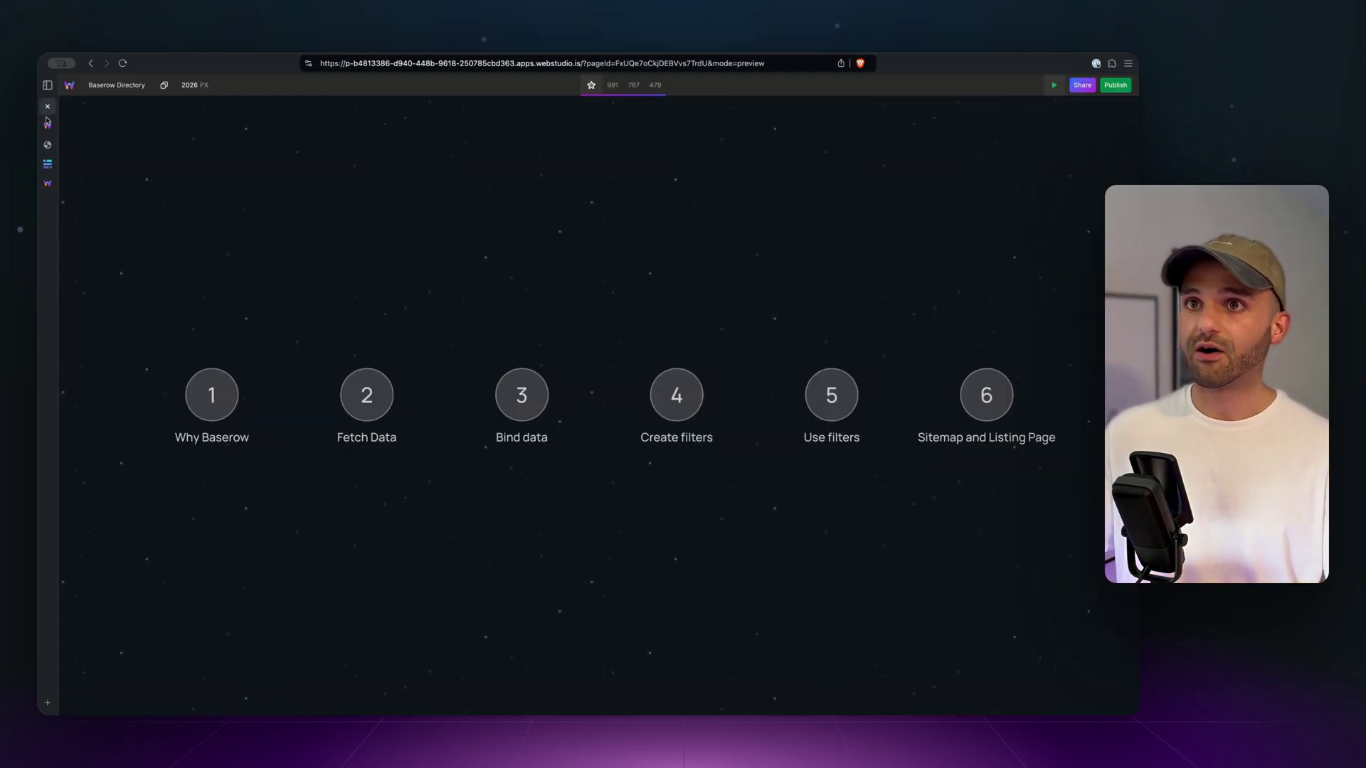
Step: Return to the Directory page, leave preview mode, inspect the URL of the Page Wrapper's Baserow Data variable, and close it
{"action": "key", "text": "ctrl+Tab"}
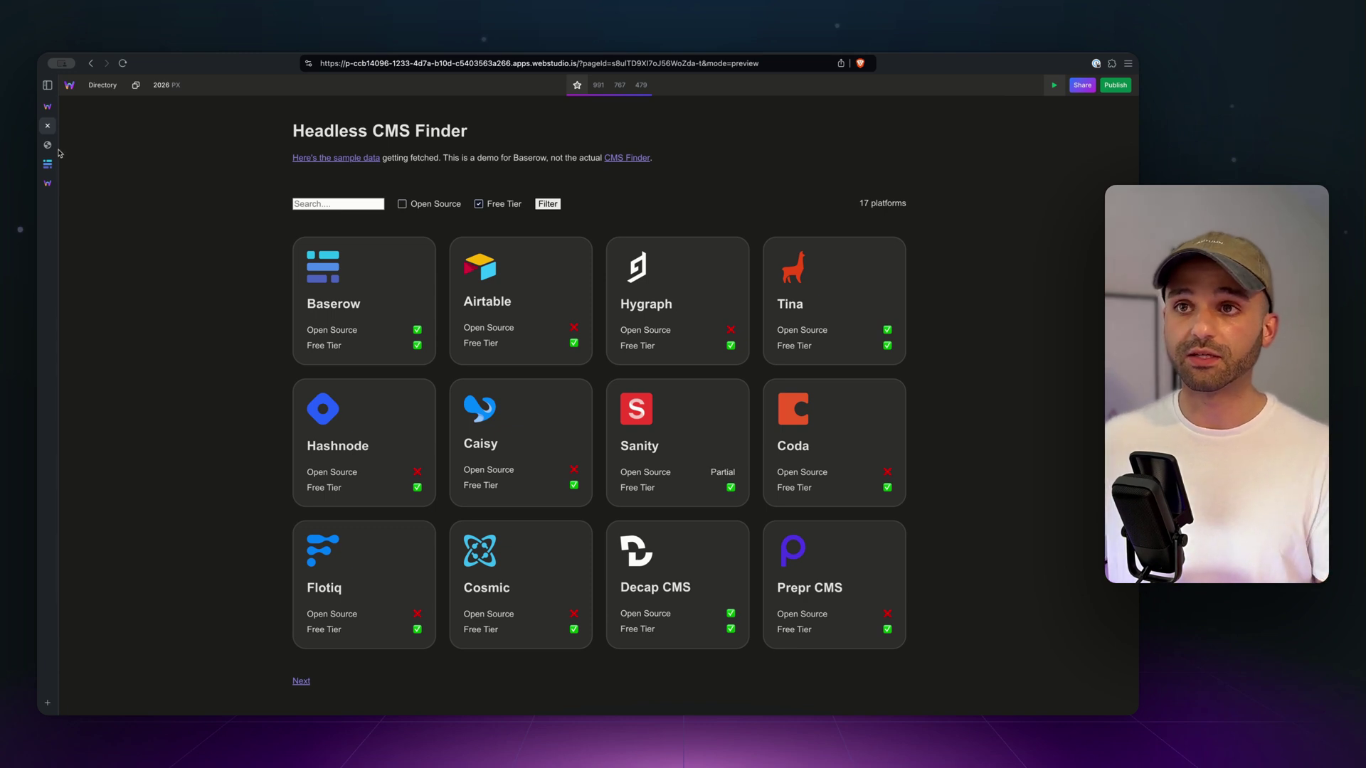
{"action": "left_click", "coordinate": [50, 113]}
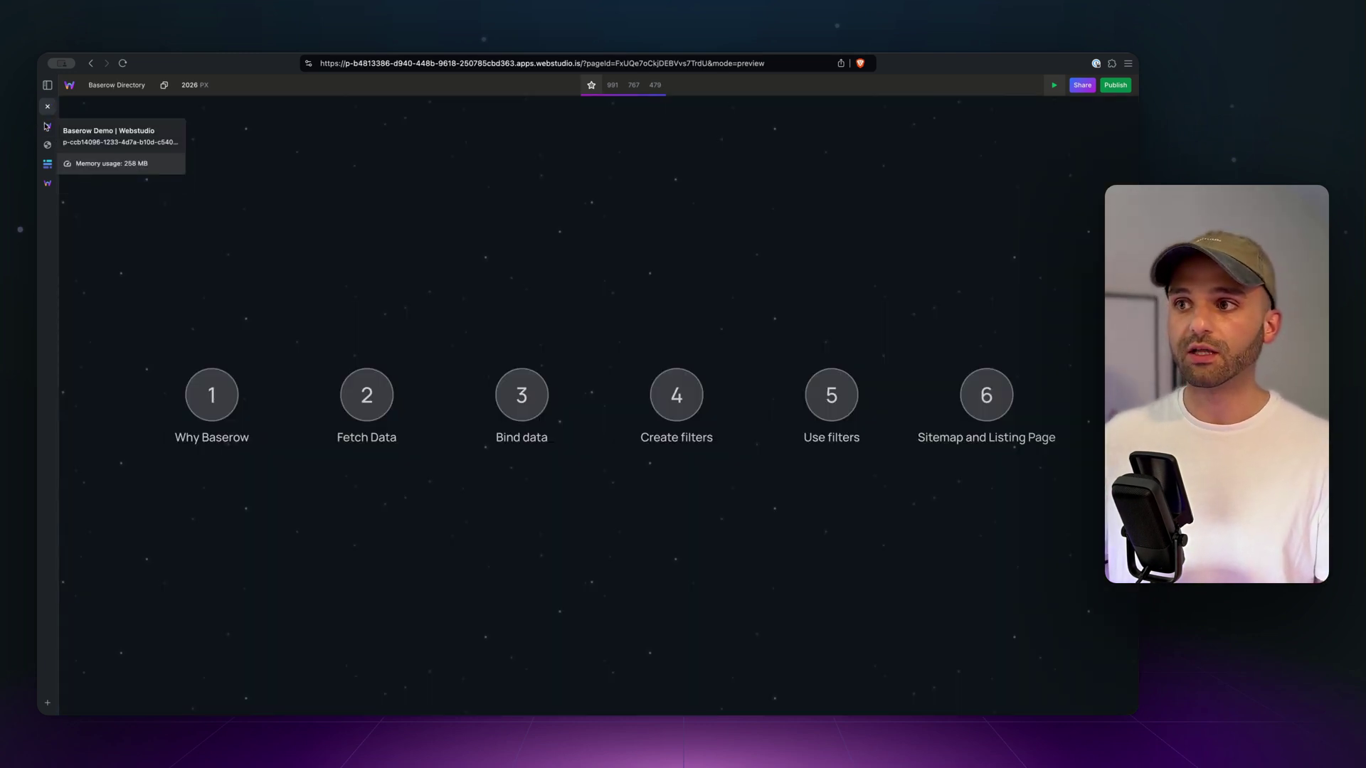
{"action": "left_click", "coordinate": [47, 126]}
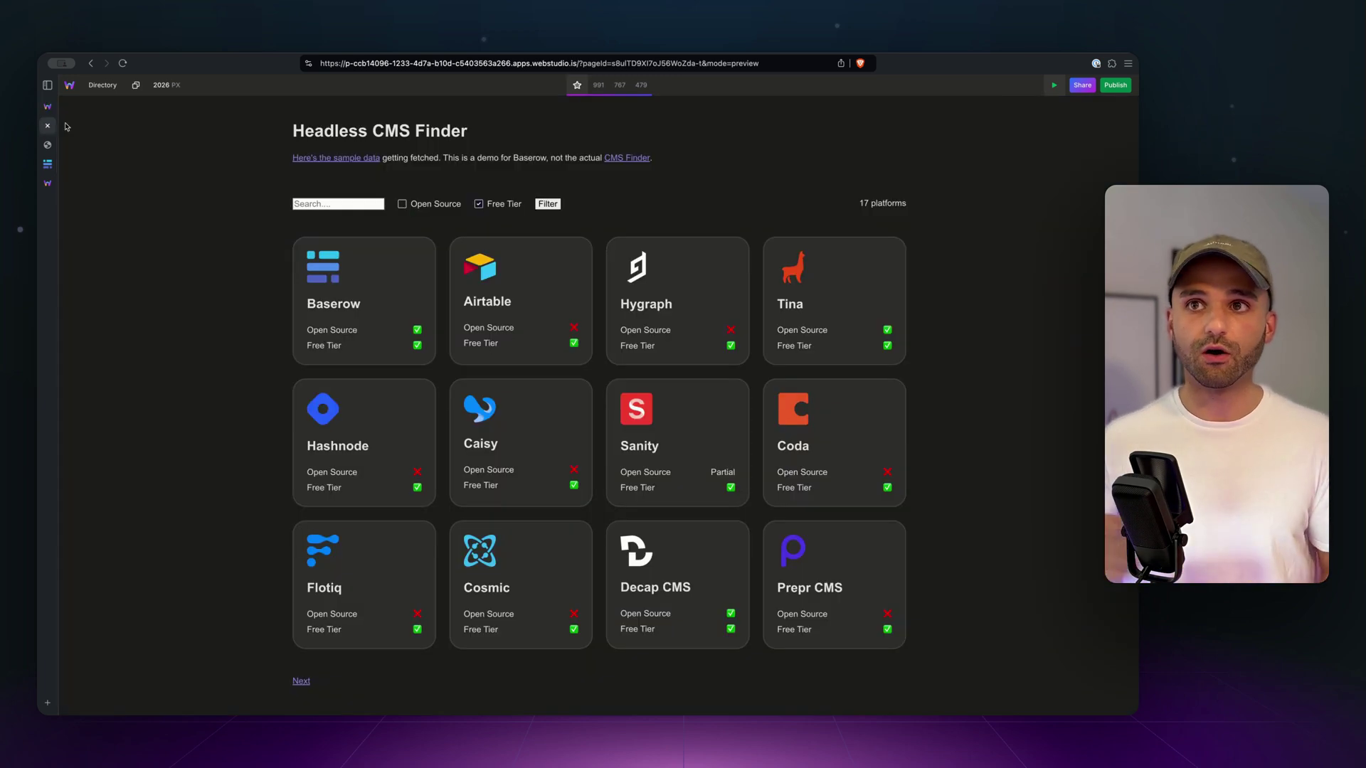
{"action": "key", "text": "super+shift+p"}
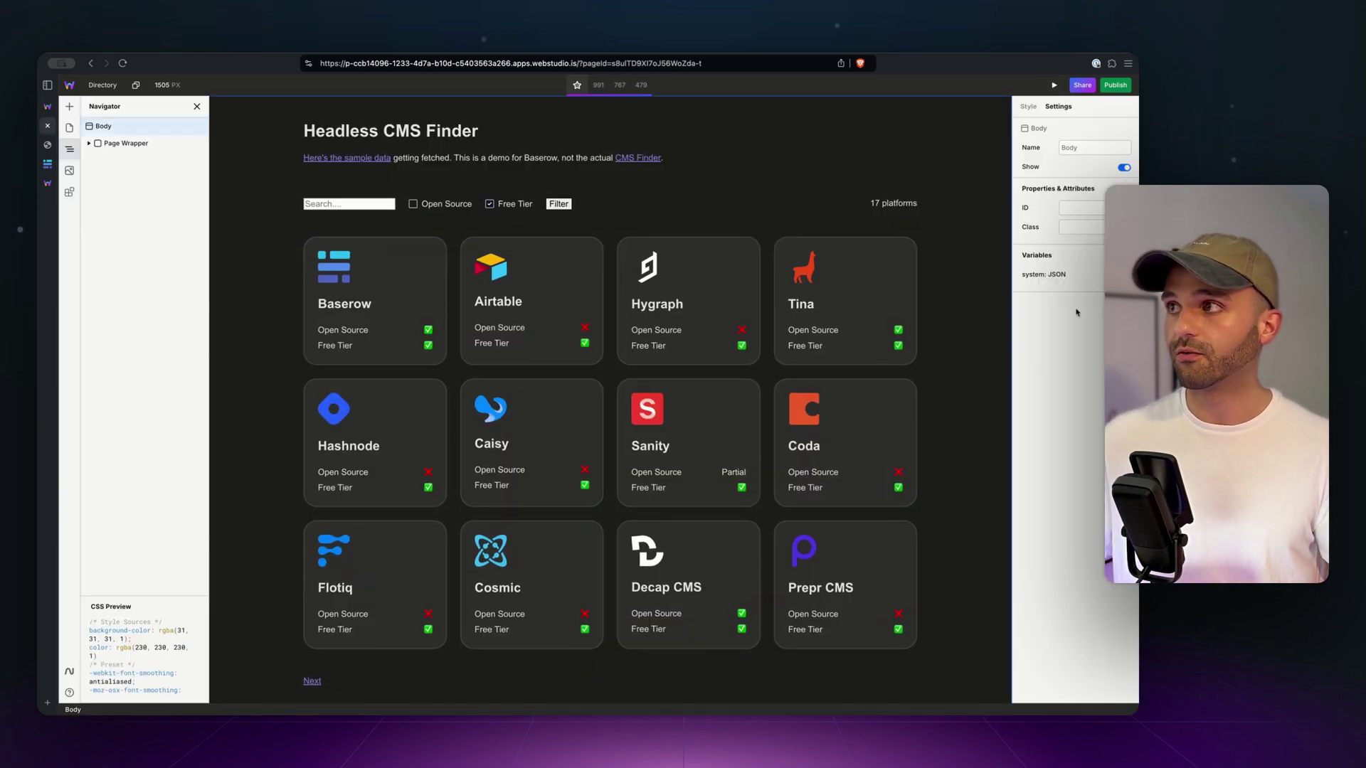
{"action": "left_click", "coordinate": [181, 143]}
{"action": "left_click", "coordinate": [1064, 302]}
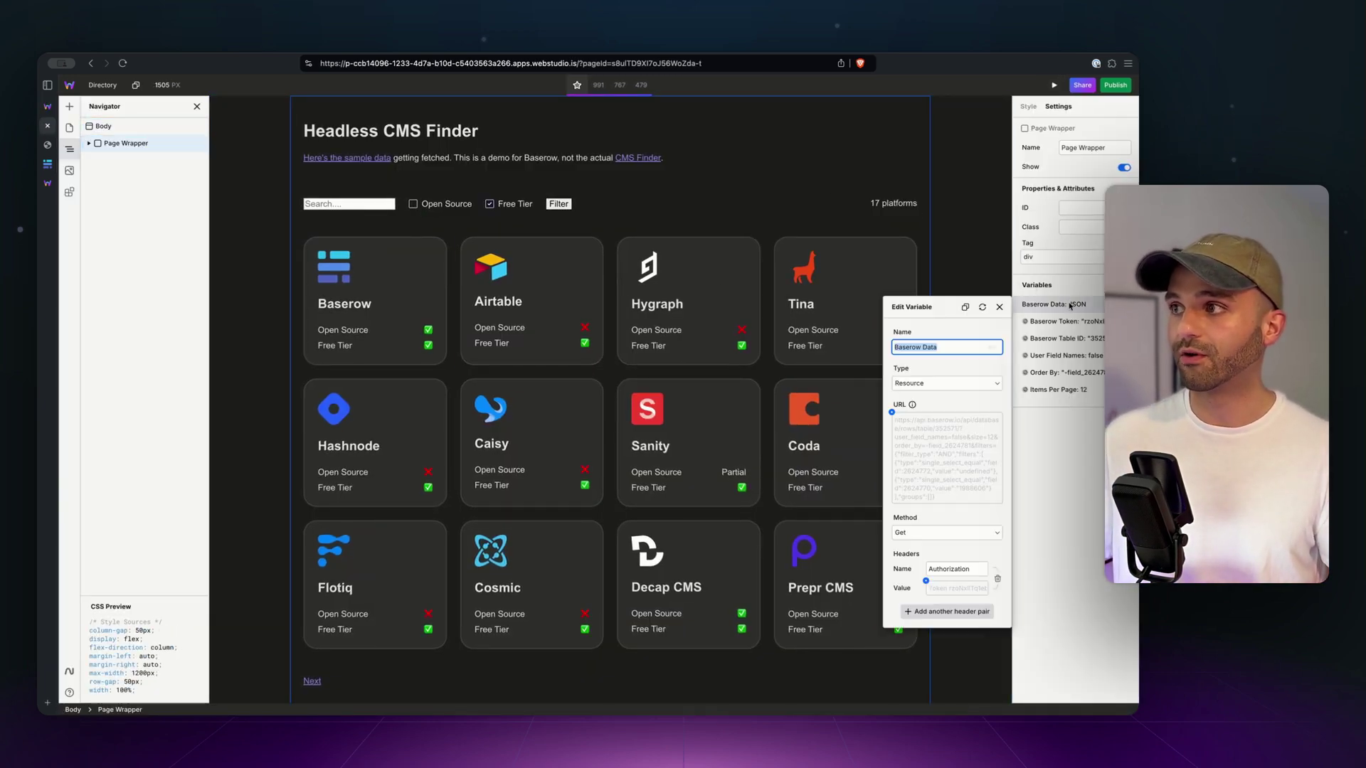
{"action": "triple_click", "coordinate": [928, 443]}
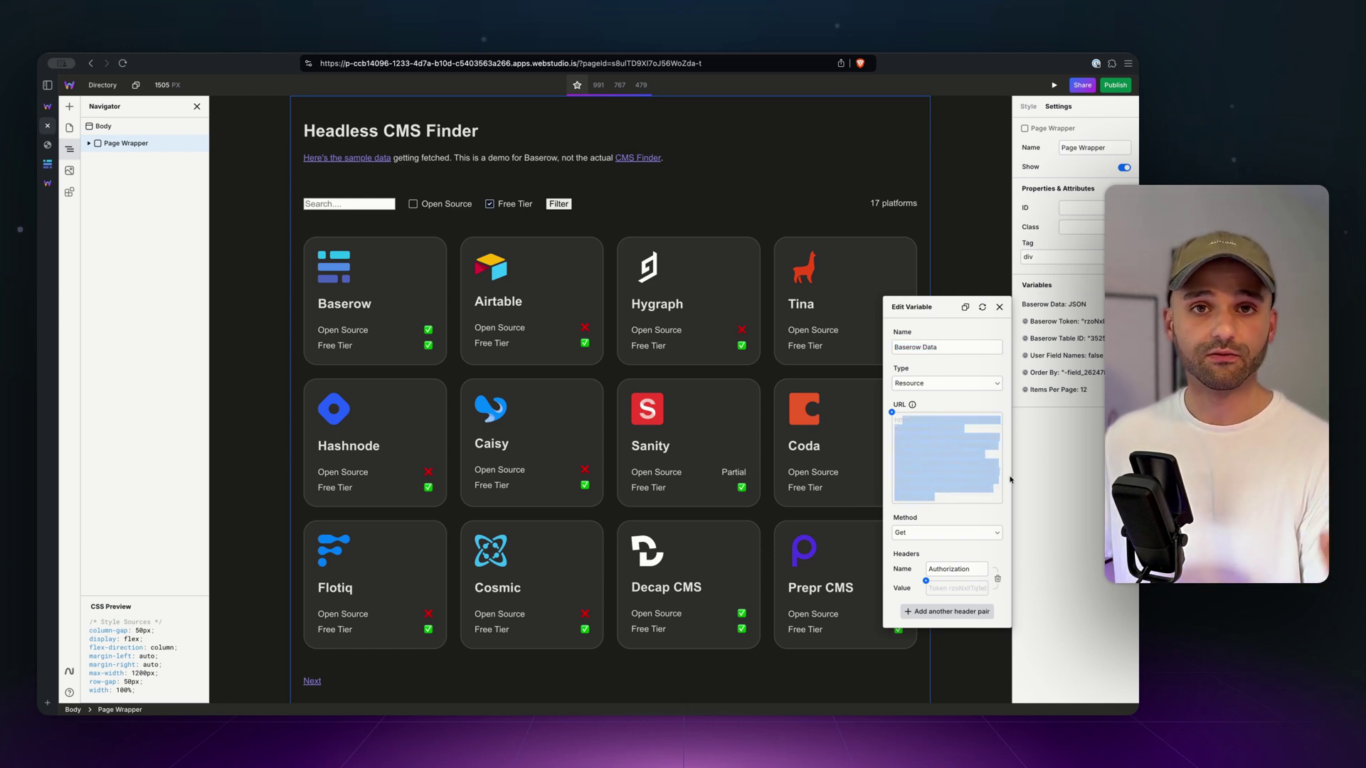
{"action": "left_click", "coordinate": [1037, 433]}
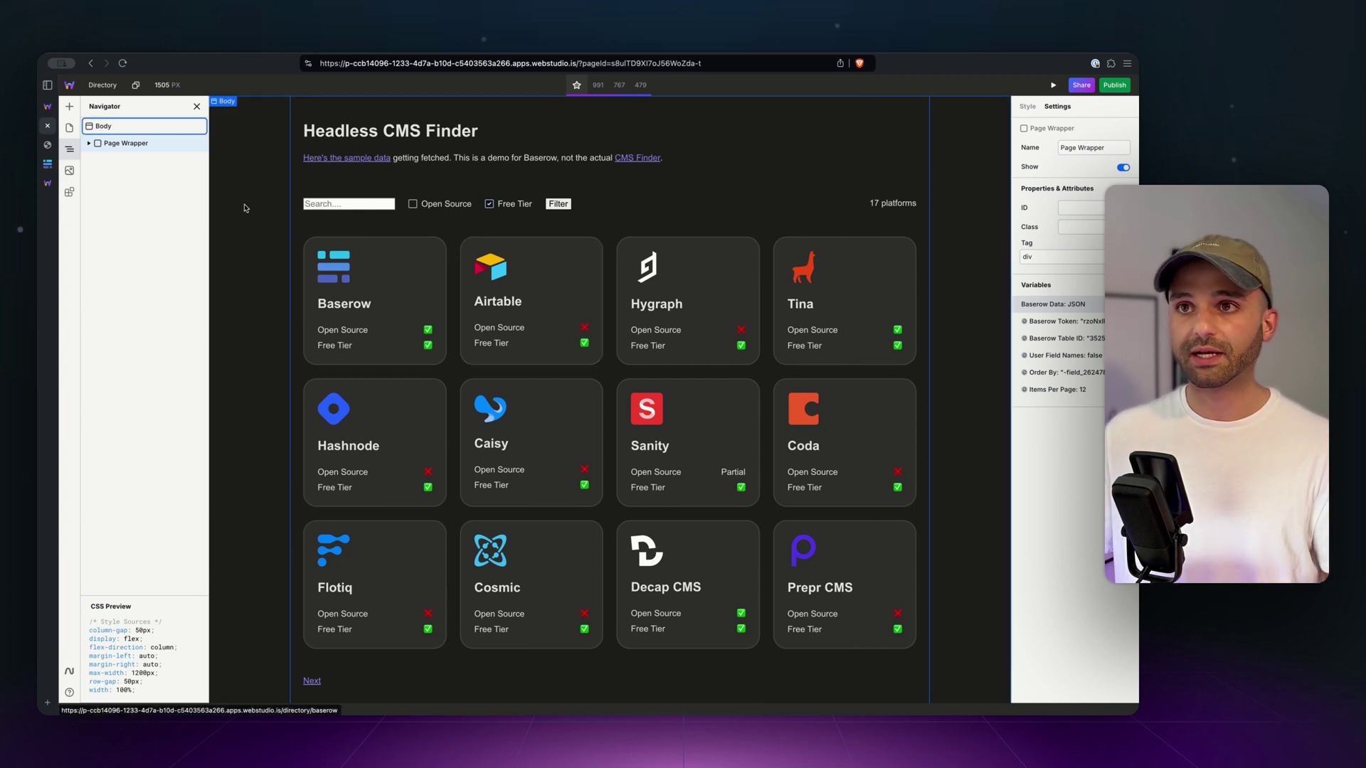
Step: View the Directory Item and Sitemap pages in Webstudio, and look over the filtered live Headless CMS Finder
{"action": "left_click", "coordinate": [69, 127]}
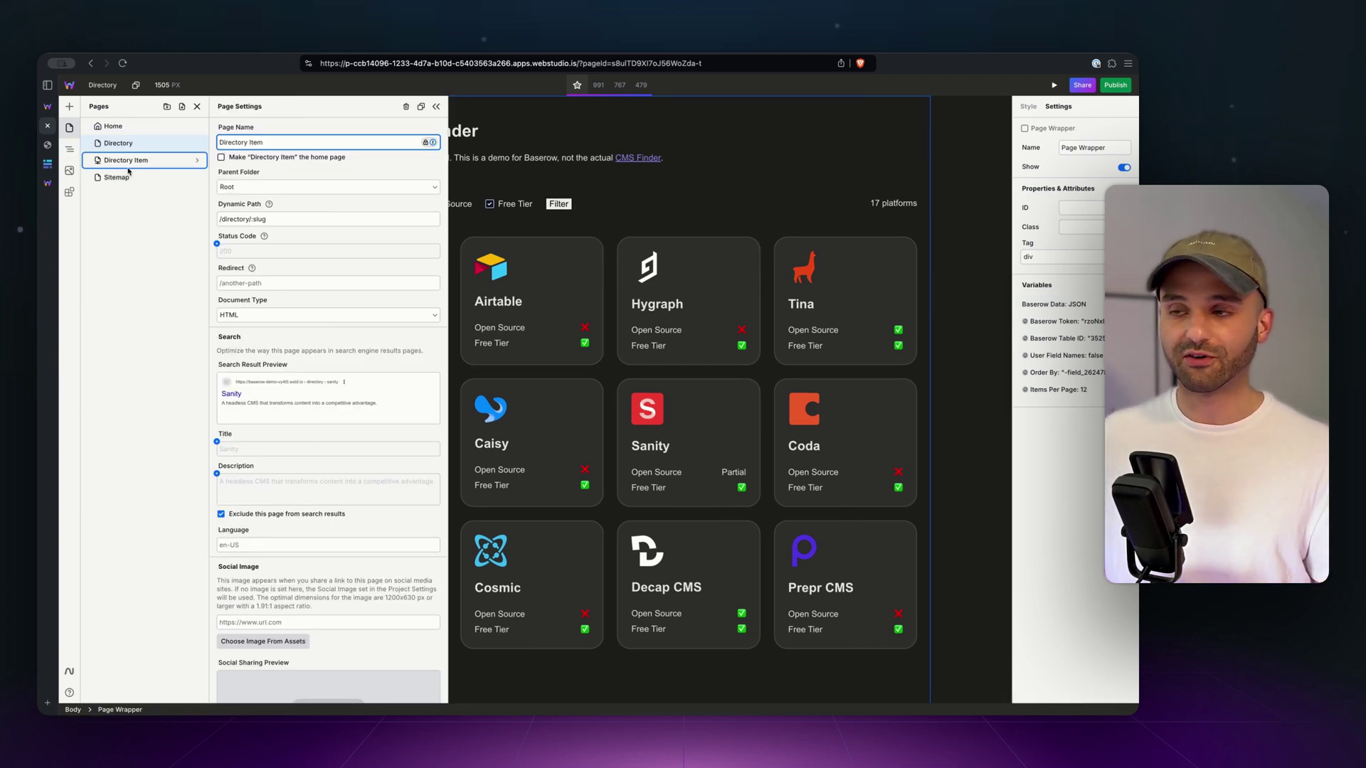
{"action": "left_click", "coordinate": [130, 164]}
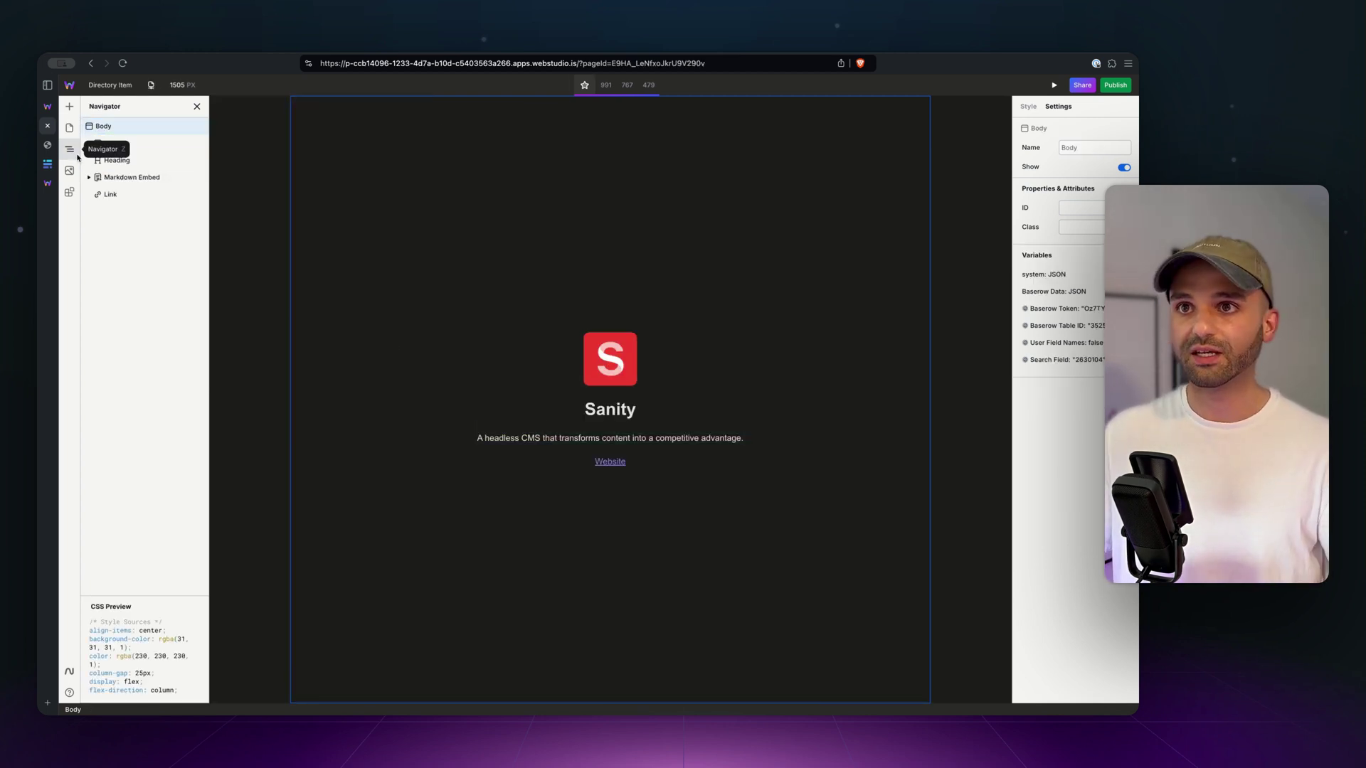
{"action": "left_click", "coordinate": [69, 128]}
{"action": "left_click", "coordinate": [142, 182]}
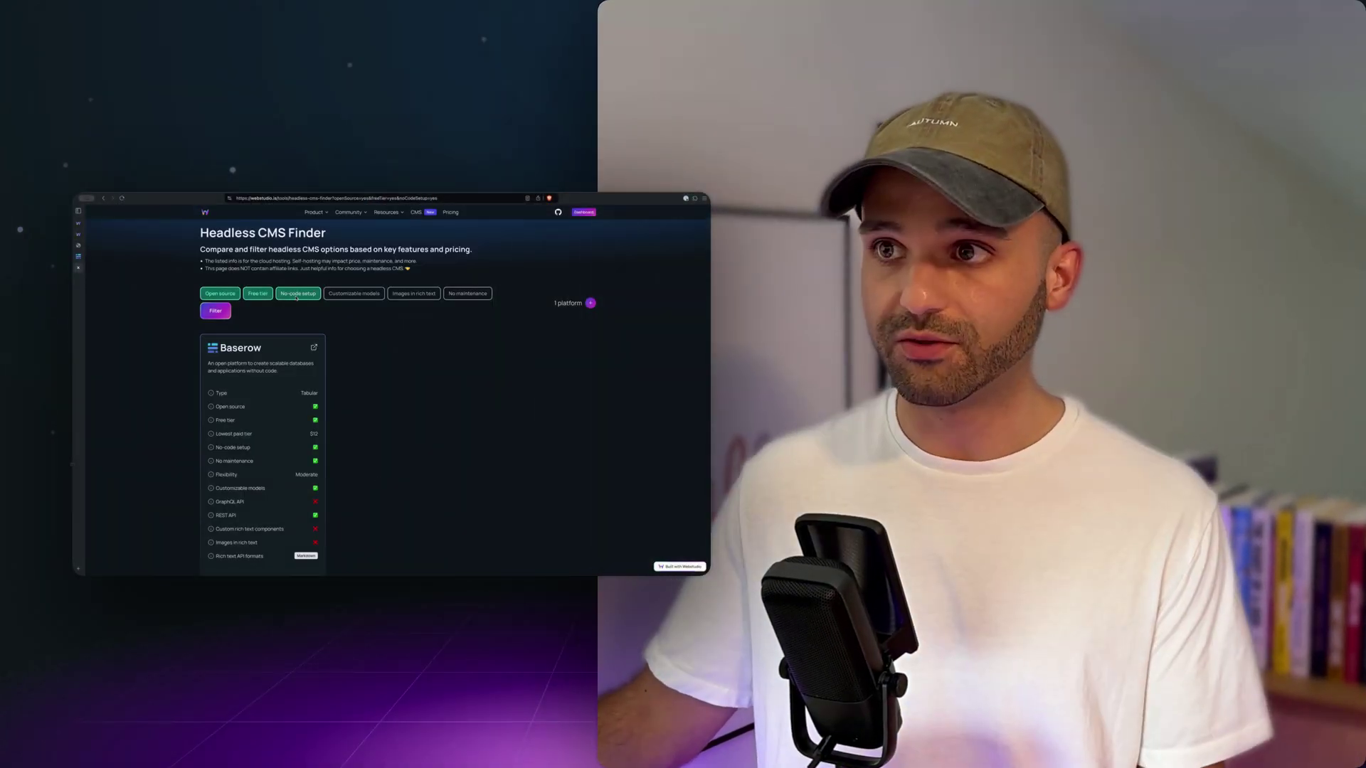
{"action": "scroll", "coordinate": [320, 313], "scroll_direction": "up", "scroll_amount": 1}
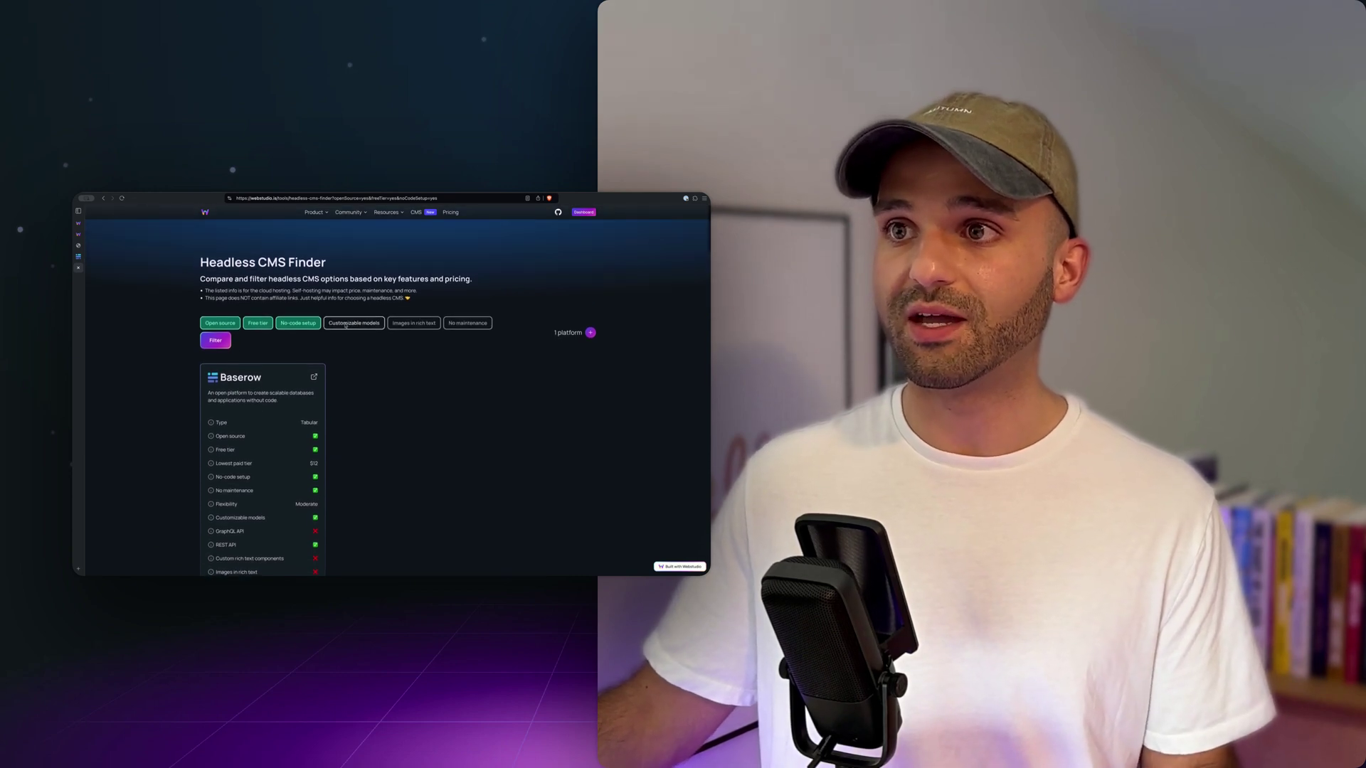